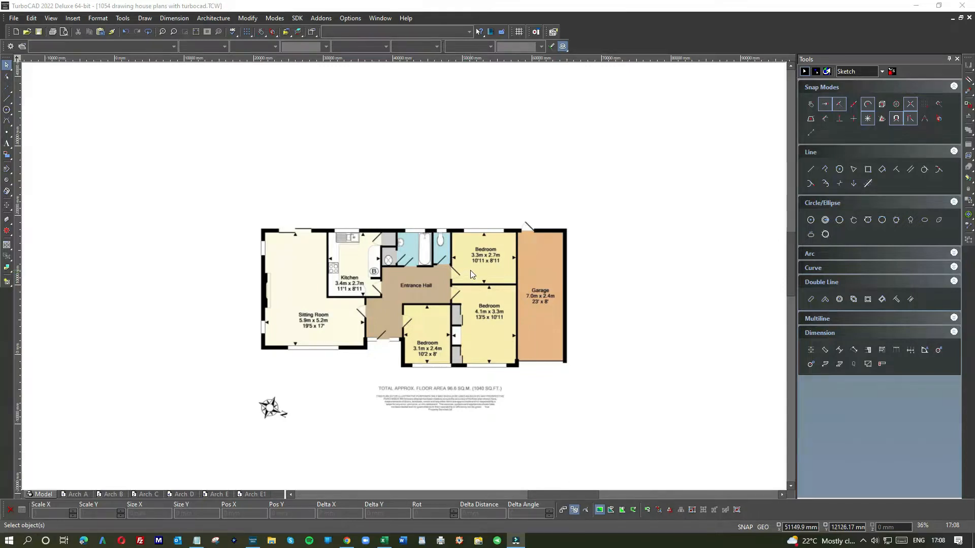
Draw a horizontal reference line about 9179 mm long across the inside width of the 3.3m x 2.7m bedroom
scroll(470, 270, up, 2)
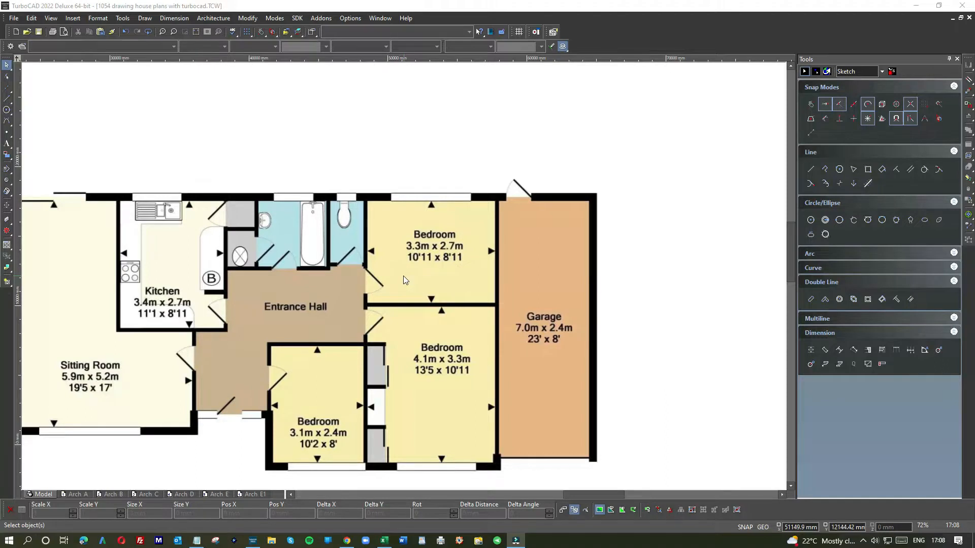
scroll(403, 276, down, 2)
scroll(405, 270, up, 2)
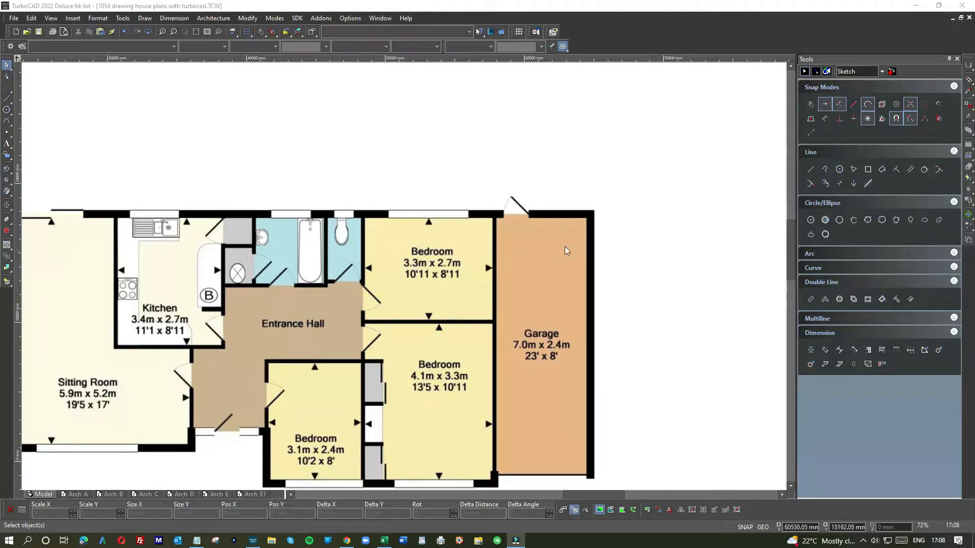
click(811, 170)
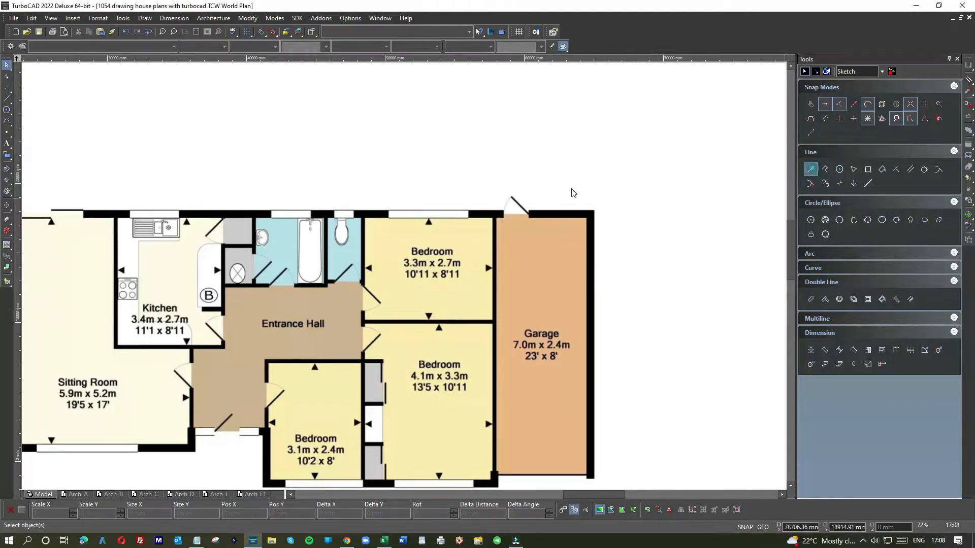
scroll(375, 263, up, 2)
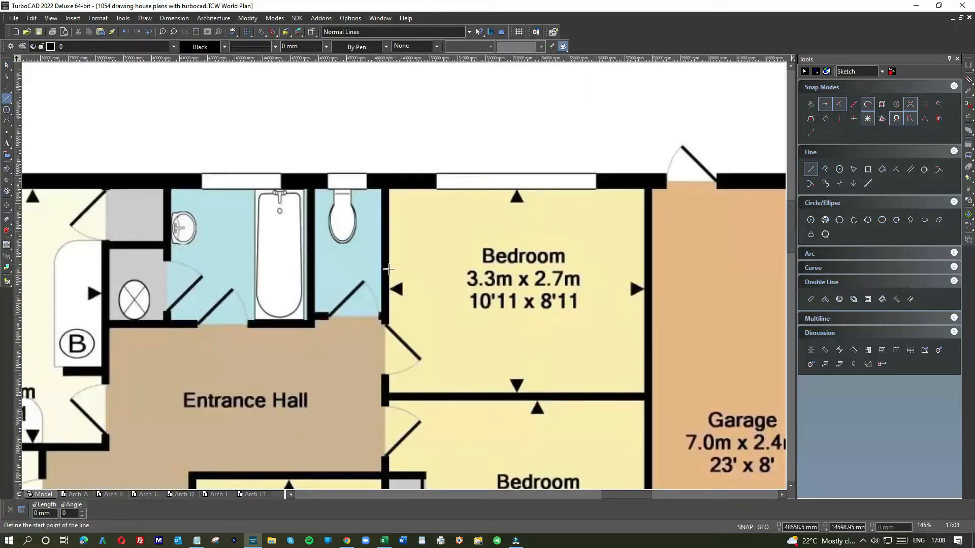
click(389, 263)
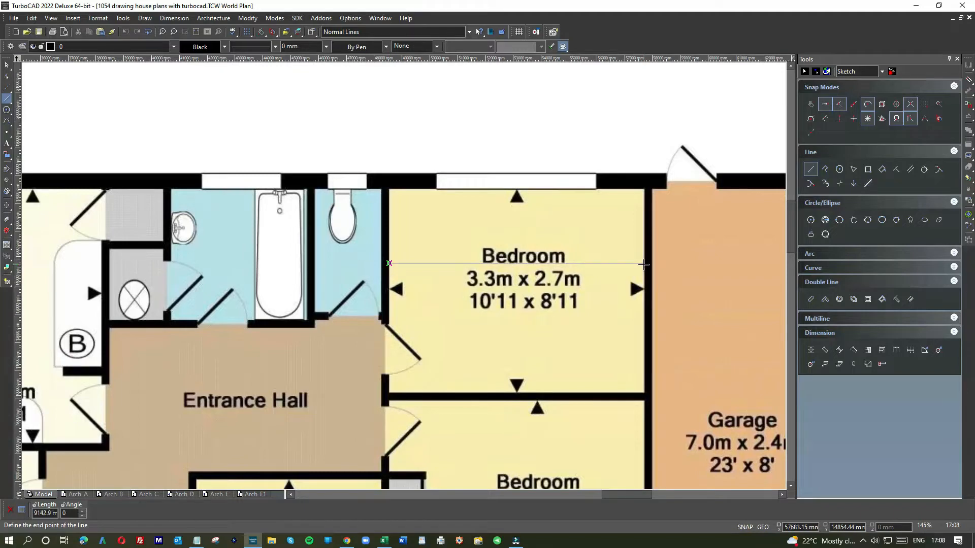
click(644, 263)
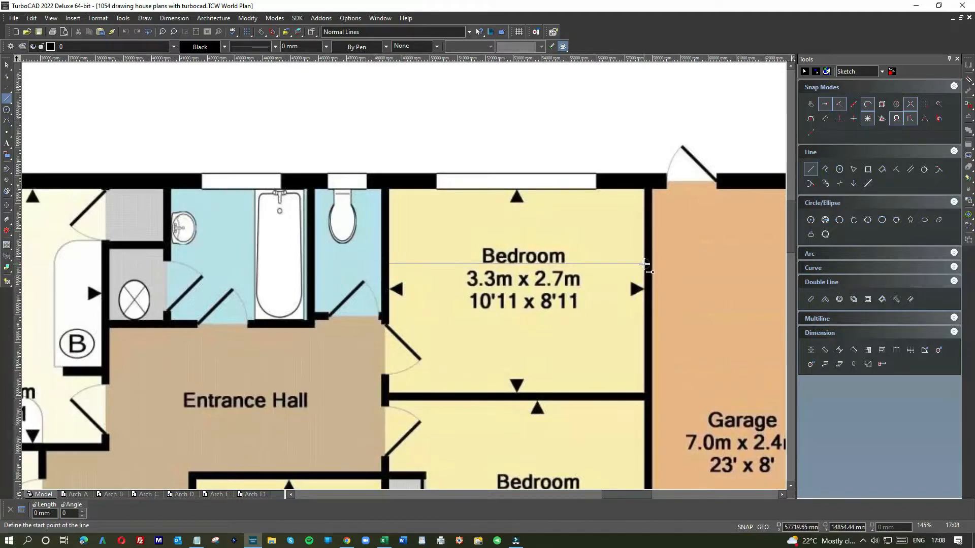
click(6, 65)
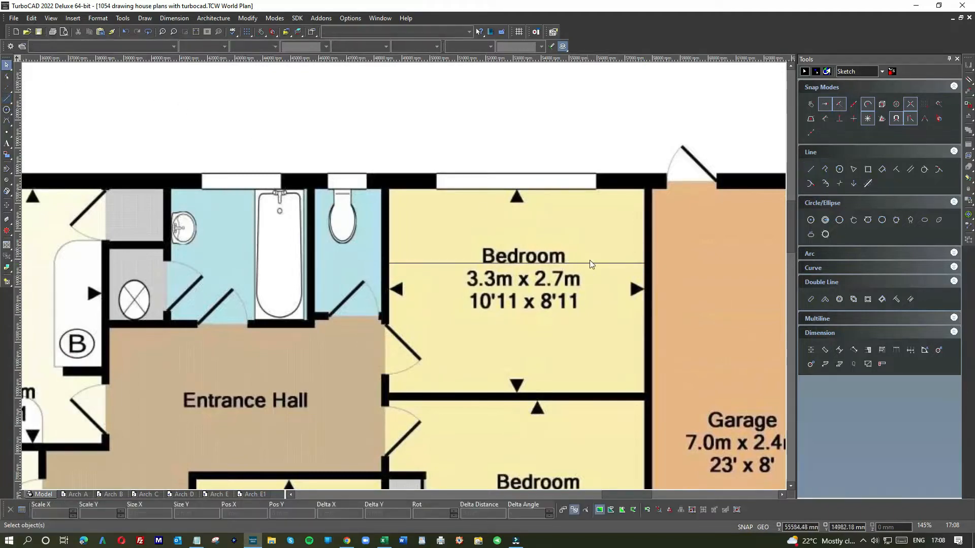
Resize the reference line to 3300 mm in X, applying the 0.36 scale factor to Y as well
mouse_move(597, 264)
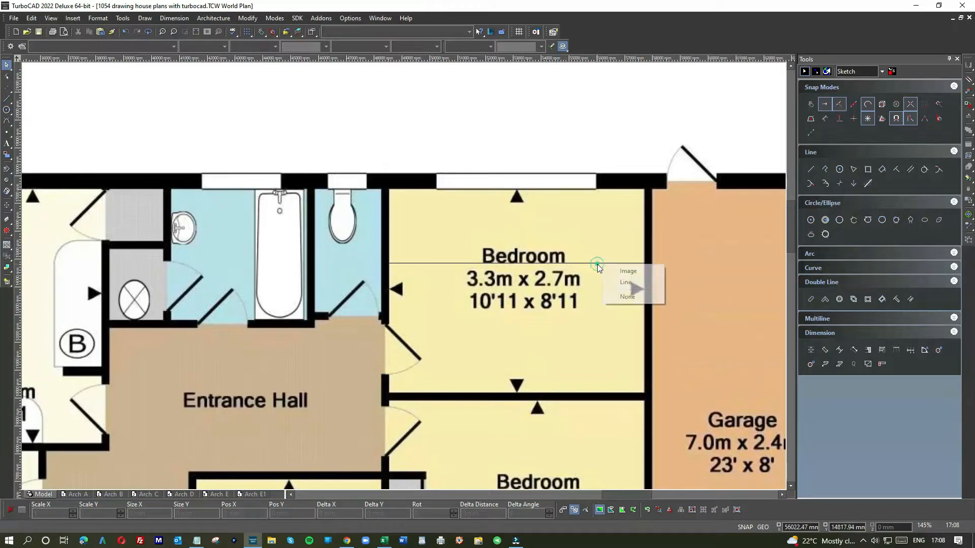
click(625, 283)
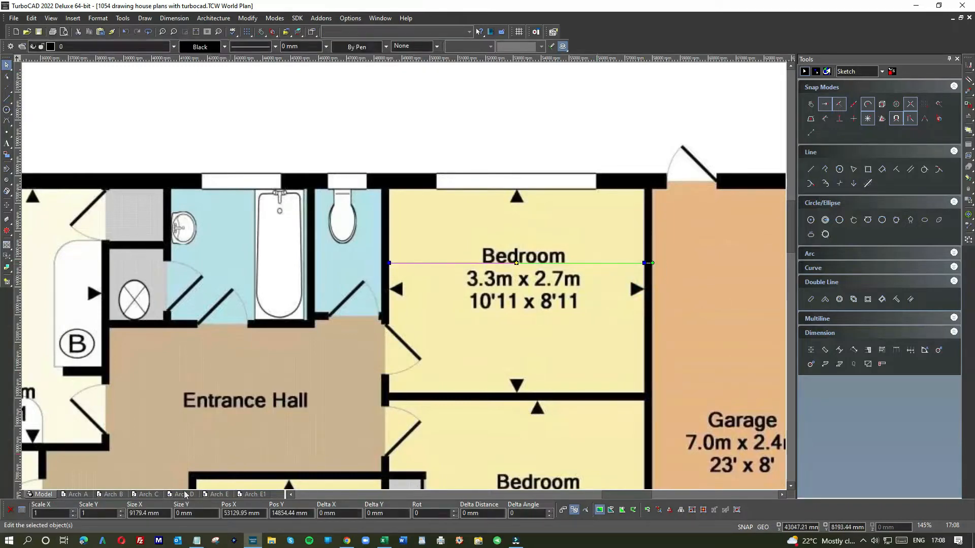
click(144, 513)
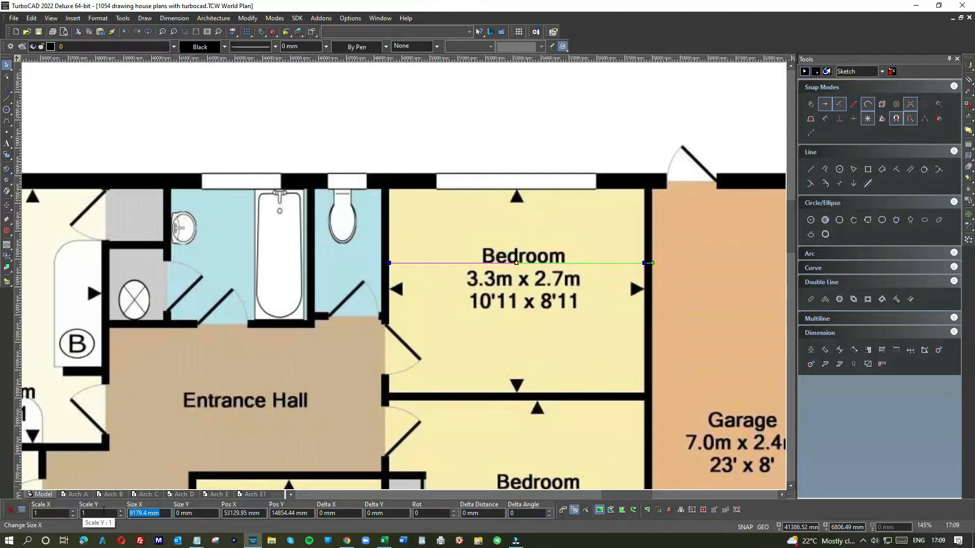
text(3300)
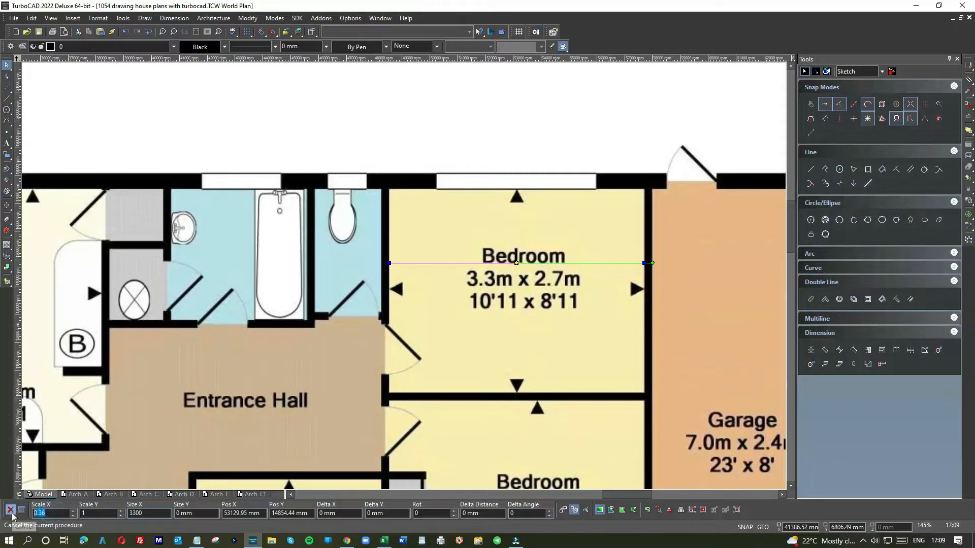
click(52, 514)
key(ctrl+c)
click(98, 515)
key(ctrl+v)
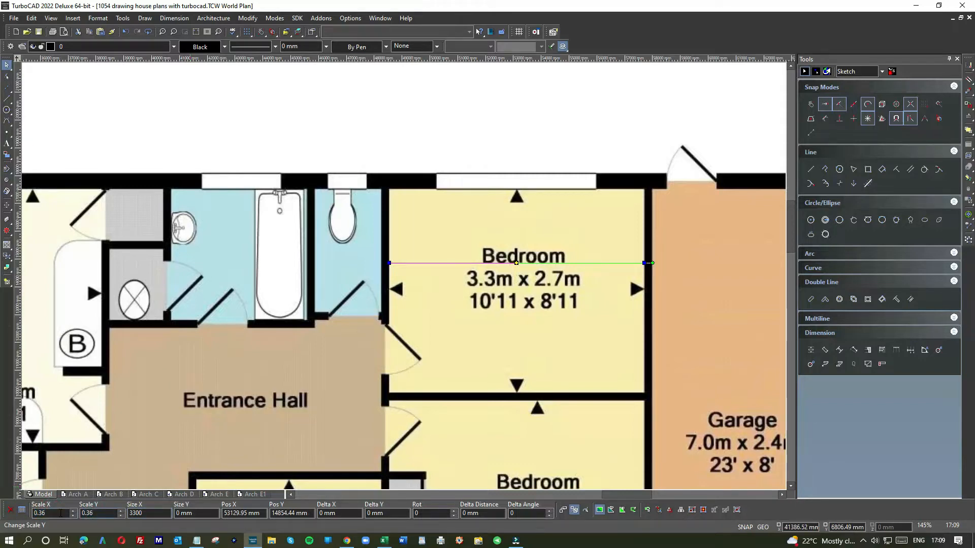
key(Return)
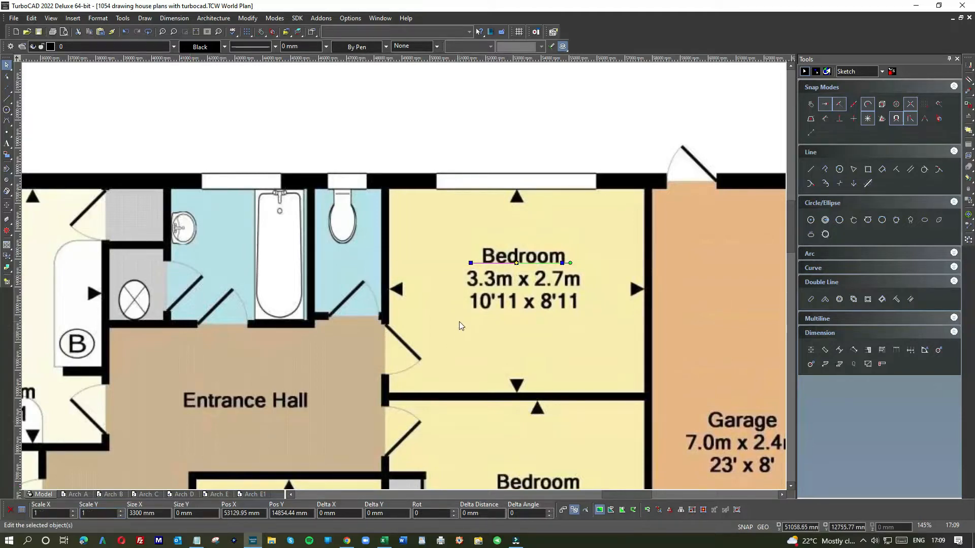
Scale the floor plan image by 0.36 in both X and Y
scroll(460, 323, down, 1)
click(501, 137)
click(594, 229)
text(0.36)
key(Tab)
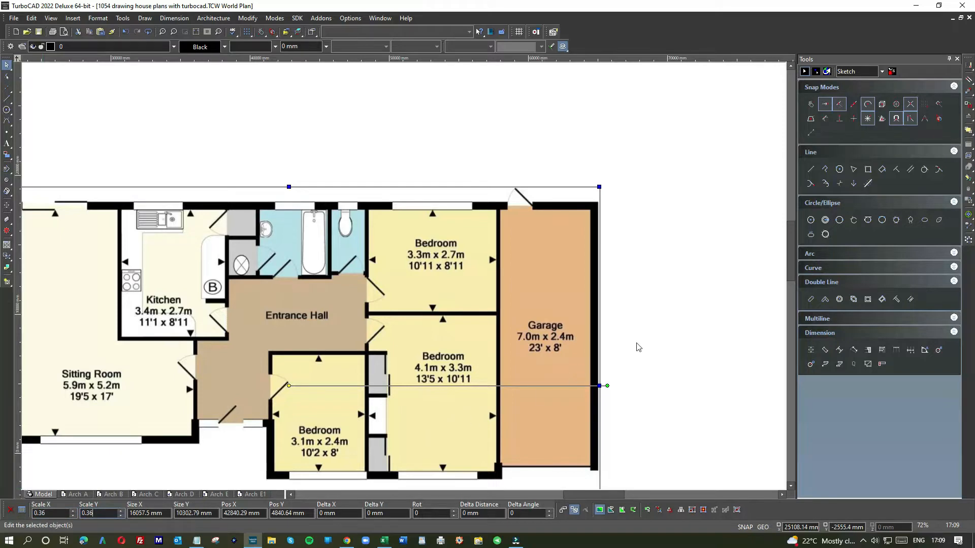
key(Return)
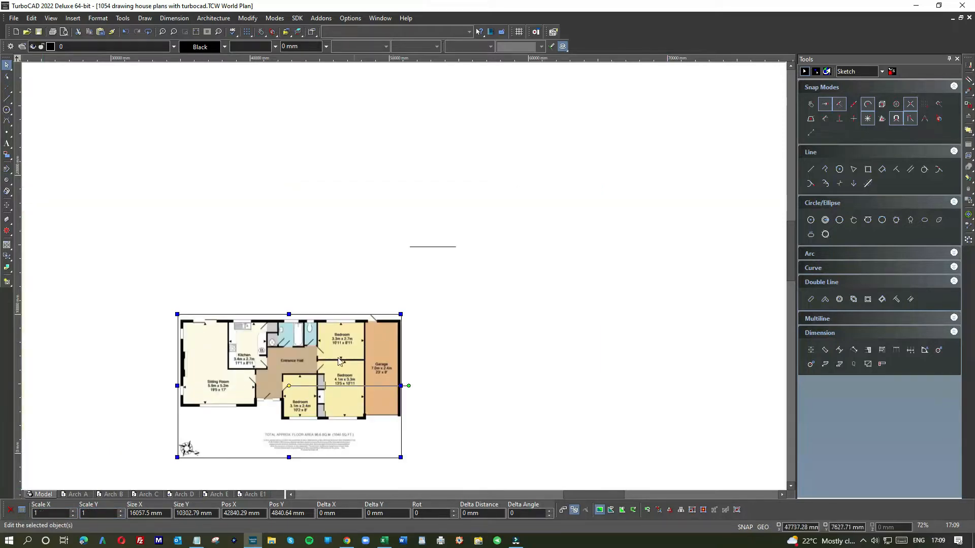
scroll(316, 398, up, 6)
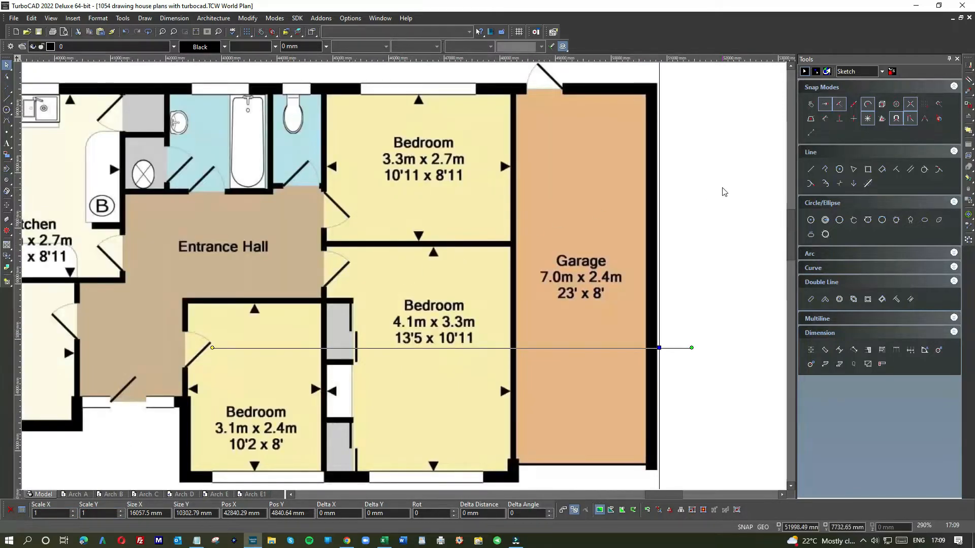
click(722, 189)
Delete the short reference line above the floor plan
scroll(405, 280, down, 6)
click(419, 166)
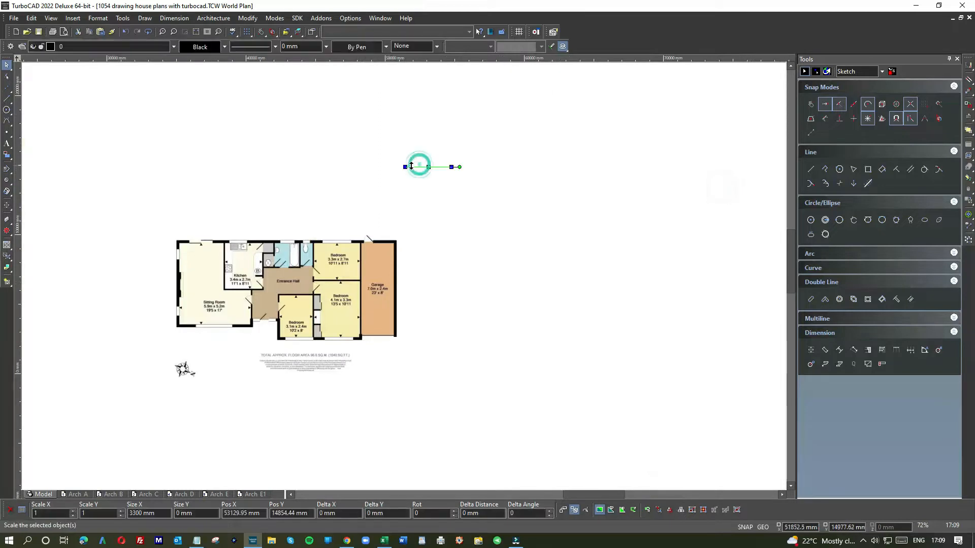
key(Delete)
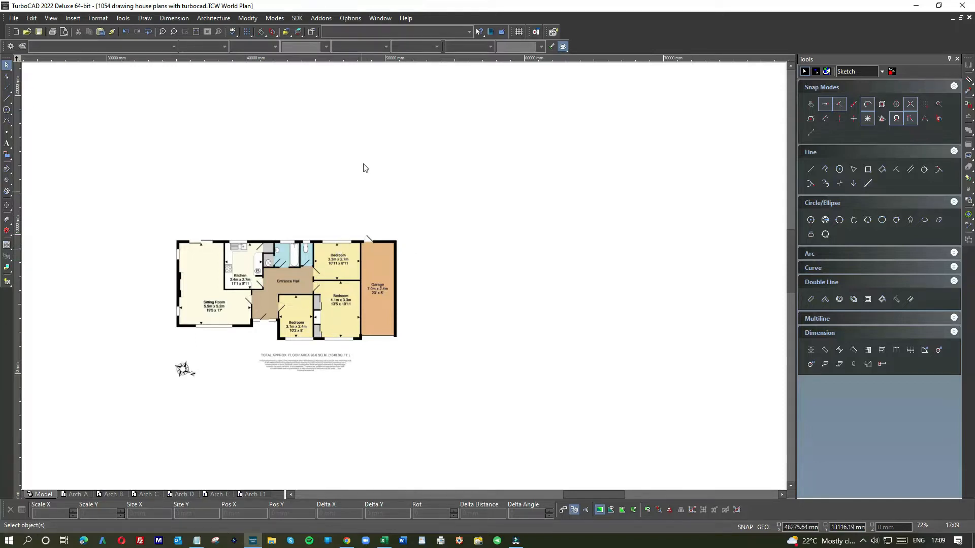
Undo the reference line's deletion and the scaling of the floor plan image, and clear the selection
click(125, 31)
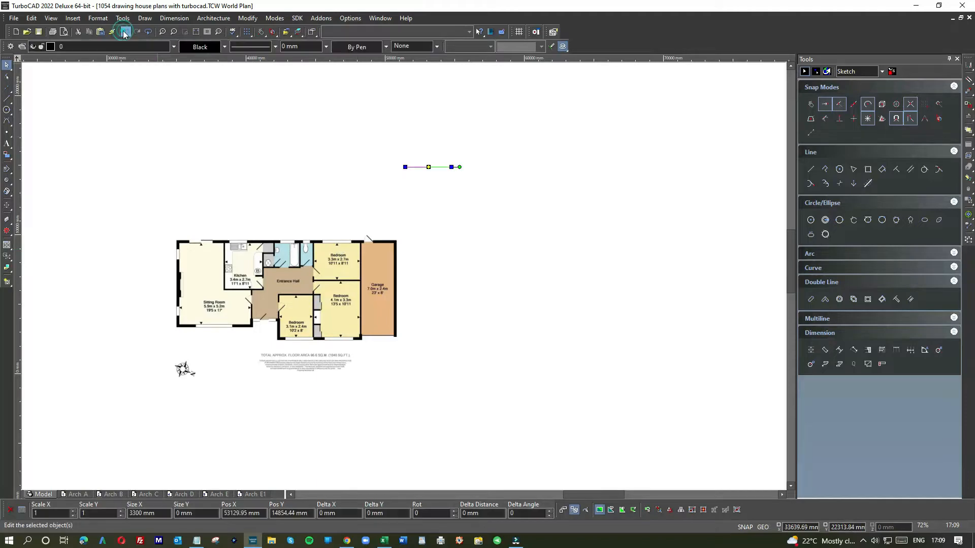
click(125, 32)
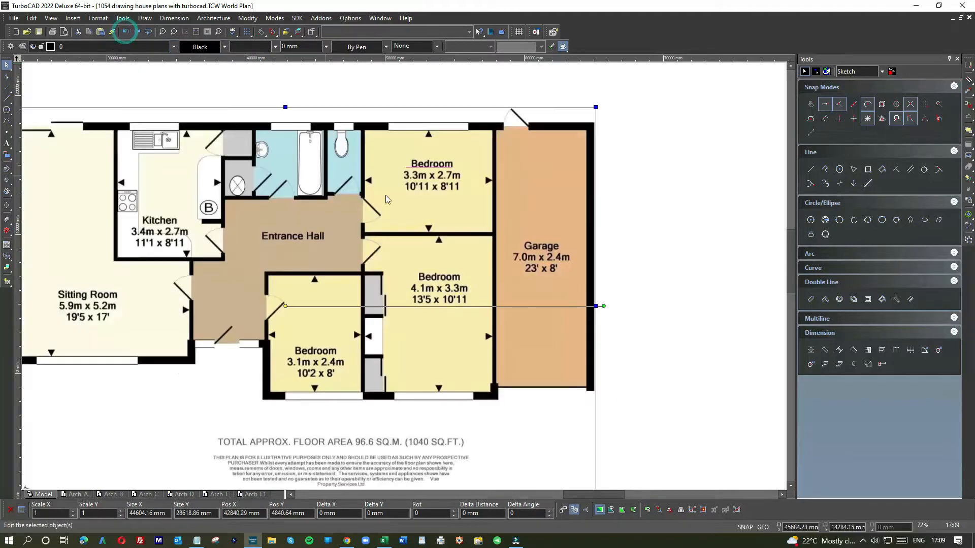
click(668, 222)
scroll(672, 274, down, 1)
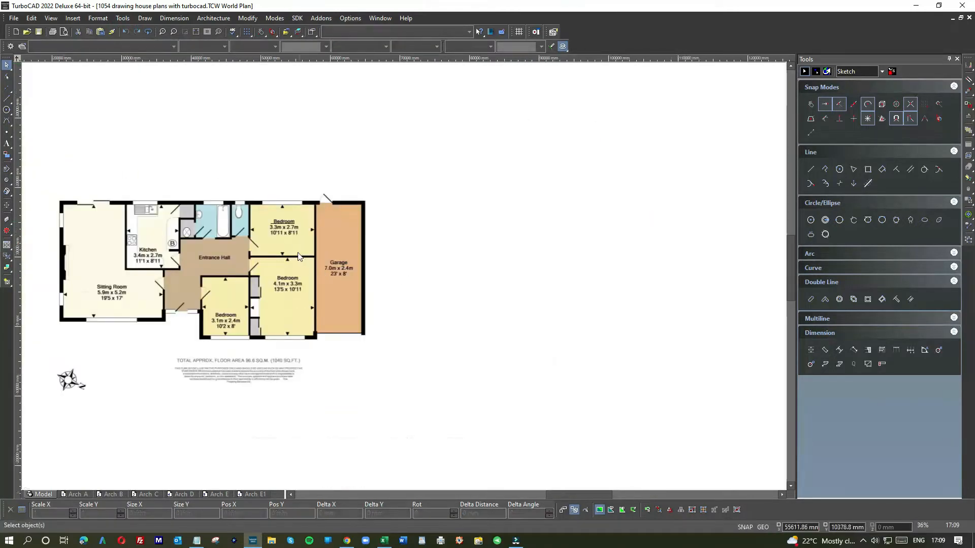
Draw a second horizontal line about 9198 mm long between the side walls of the 3.3m x 2.7m bedroom
scroll(282, 234, up, 1)
scroll(403, 275, up, 2)
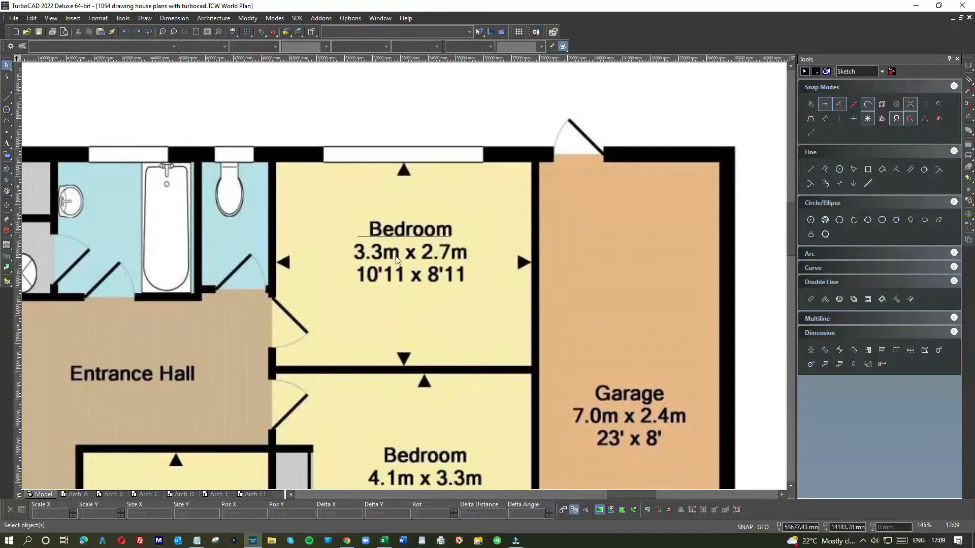
click(812, 169)
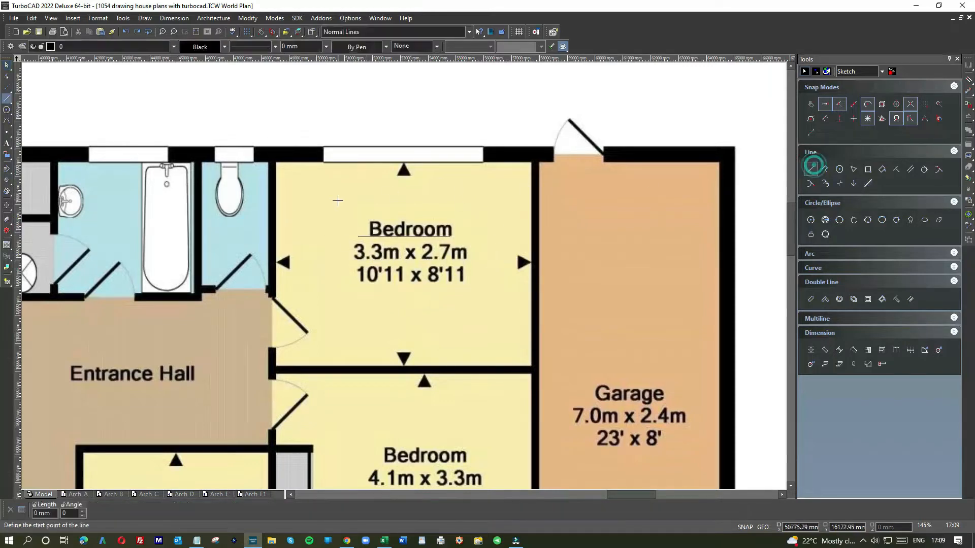
click(274, 222)
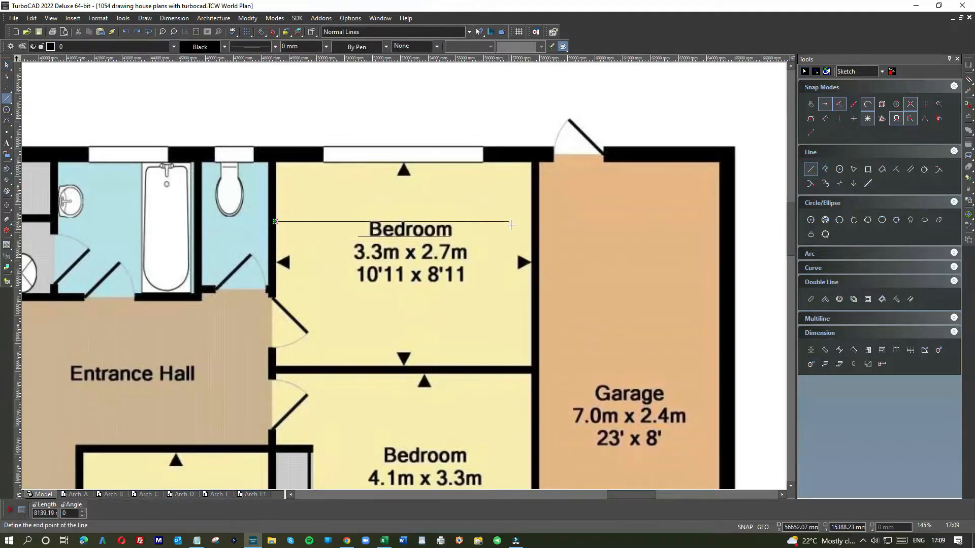
click(531, 222)
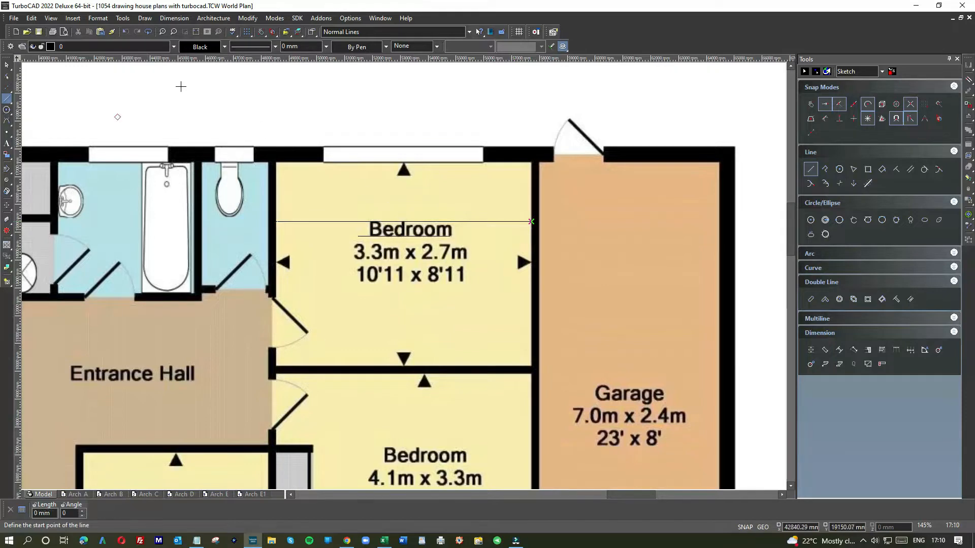
click(6, 64)
Enter 3300 as the second line's X size to obtain the X scale factor of 0.36, and deselect the line
click(472, 221)
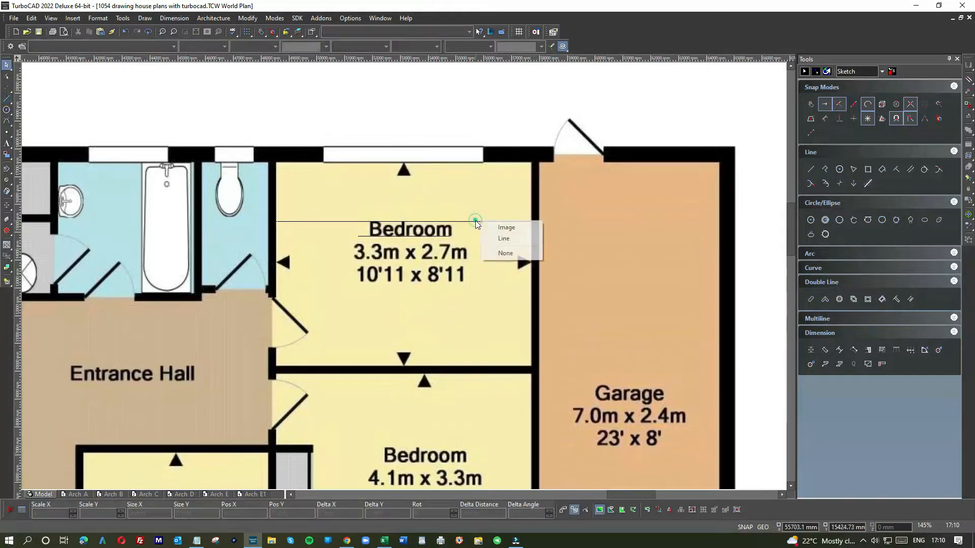
click(493, 237)
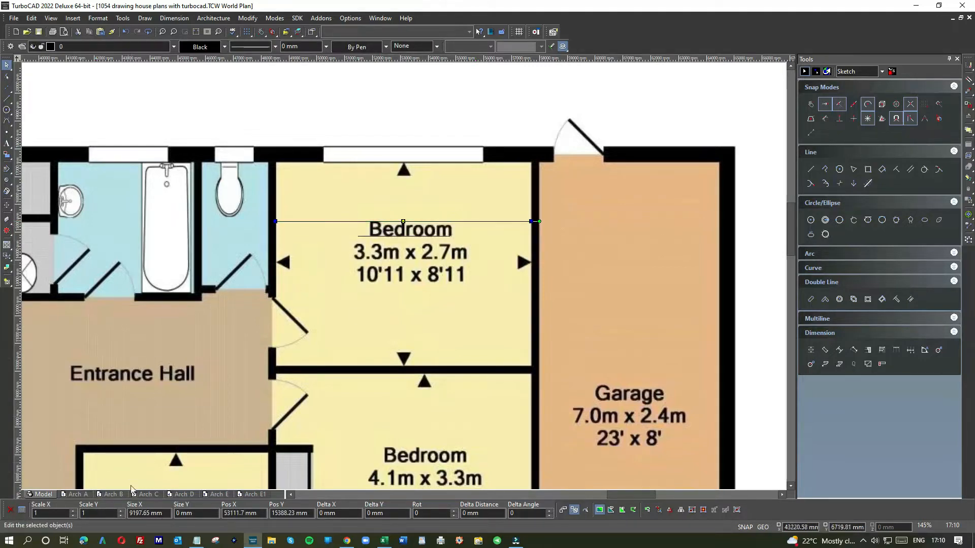
click(147, 513)
text(3300)
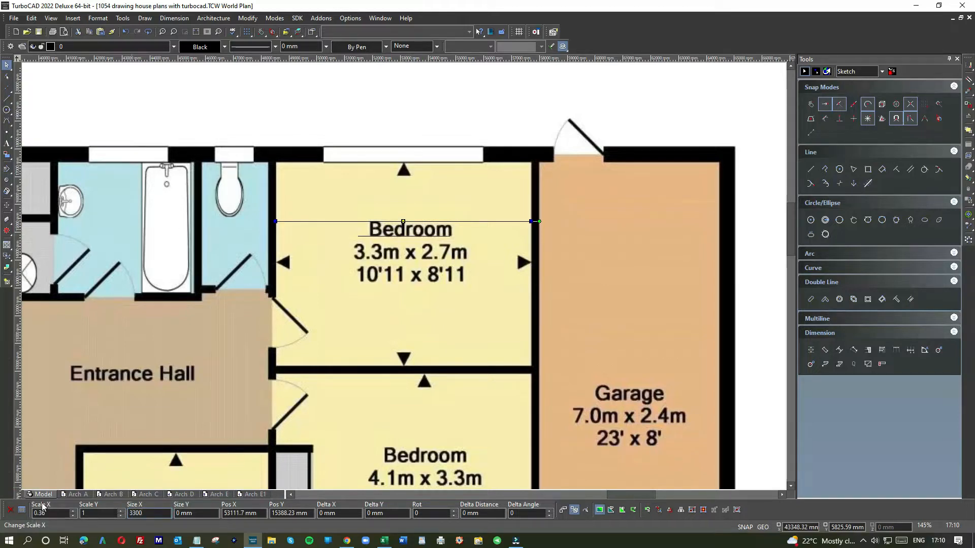
drag(49, 514, 26, 517)
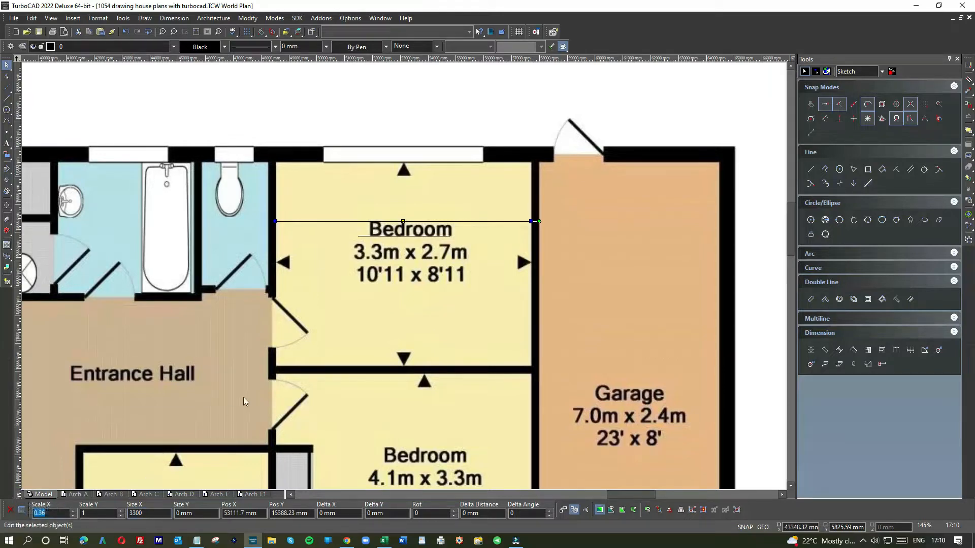
scroll(404, 275, down, 5)
click(669, 205)
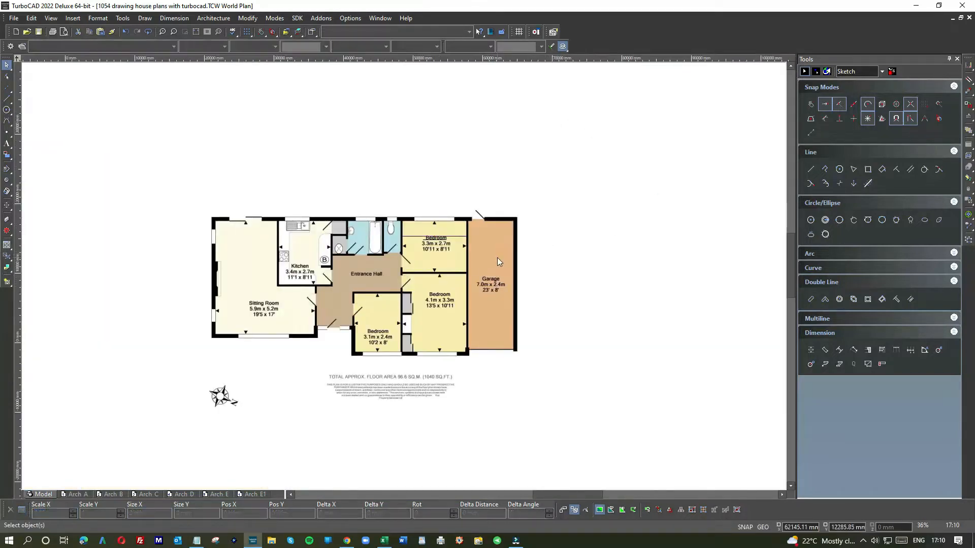
Select the coloured floor plan image and set its X and Y scale to 0.36
click(484, 304)
scroll(403, 279, down, 5)
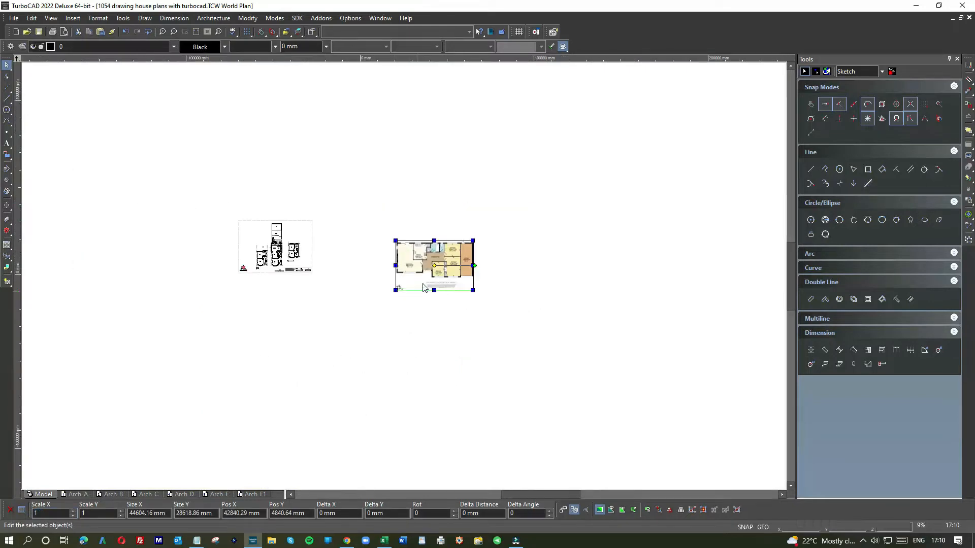
scroll(428, 286, up, 2)
scroll(481, 238, down, 2)
scroll(298, 362, up, 3)
scroll(403, 276, down, 4)
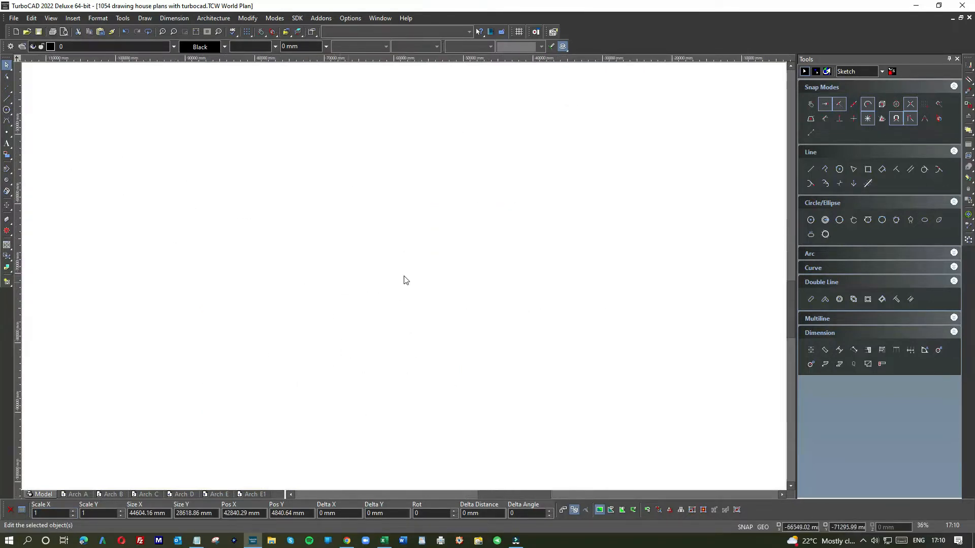
click(184, 32)
click(471, 173)
click(562, 259)
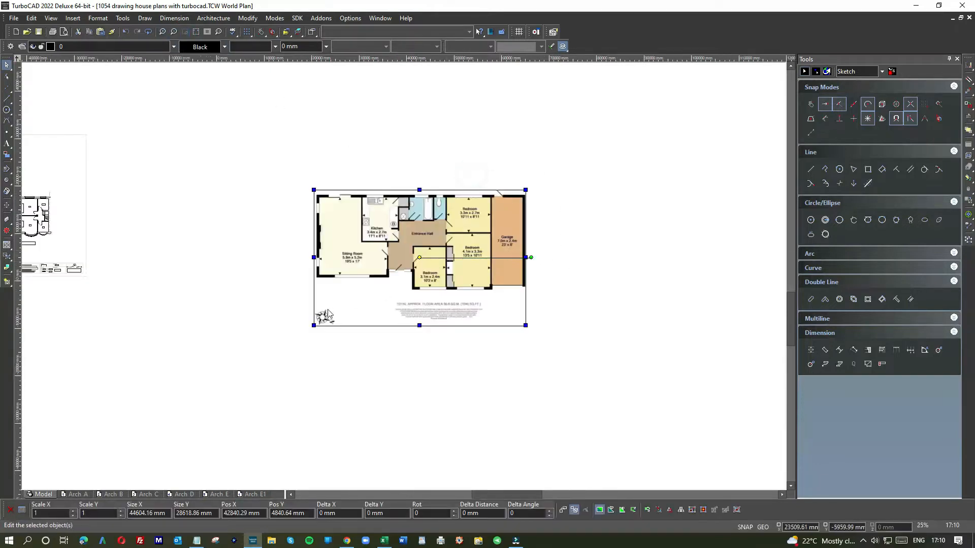
double_click(40, 513)
text(0.36)
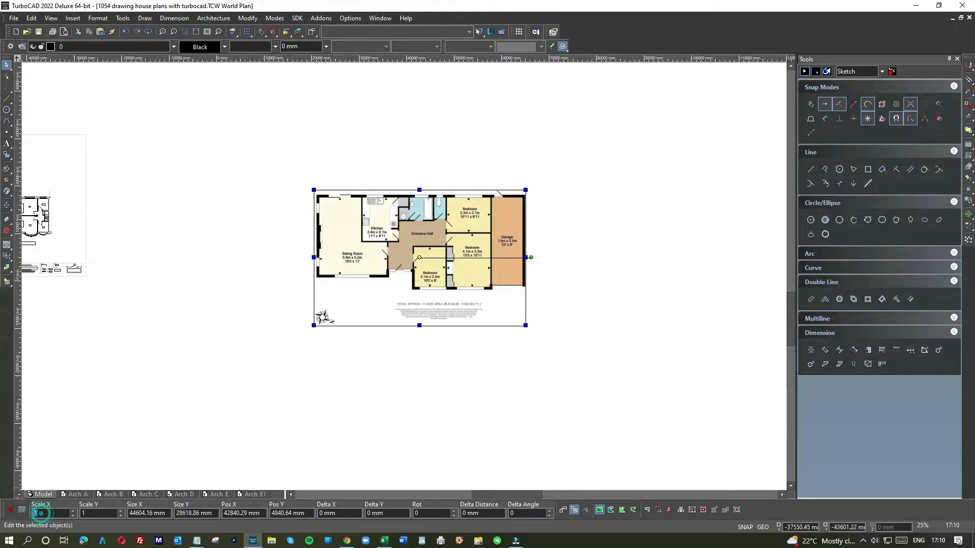
key(Return)
text(0.36)
key(Return)
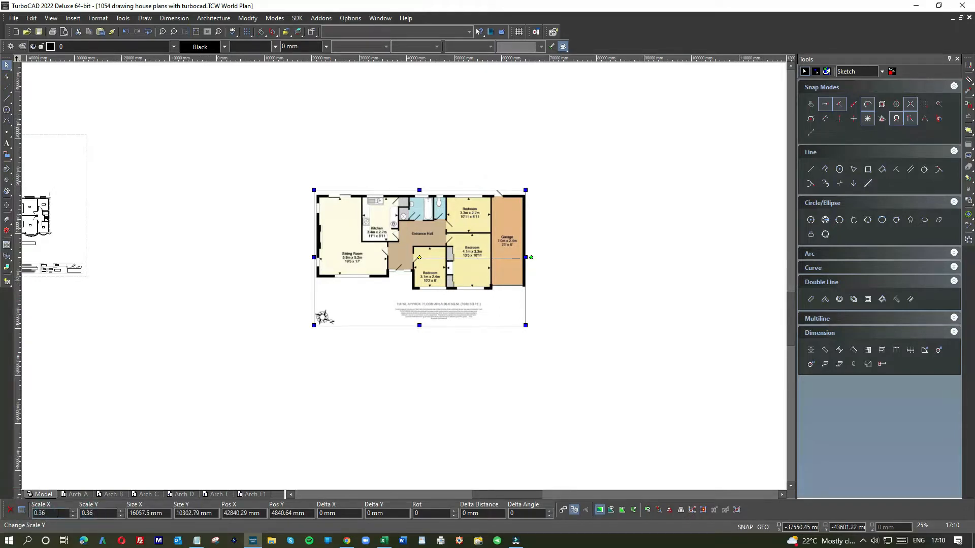
Apply the image scaling and draw a horizontal check line about 3302 mm long between the side walls of the 3.3m x 2.7m bedroom
key(Return)
scroll(407, 259, up, 6)
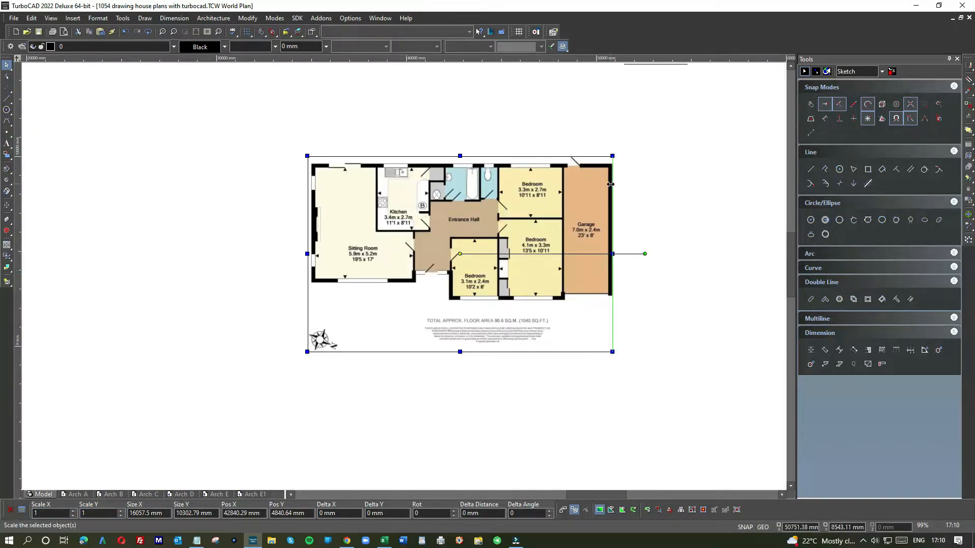
scroll(403, 276, up, 3)
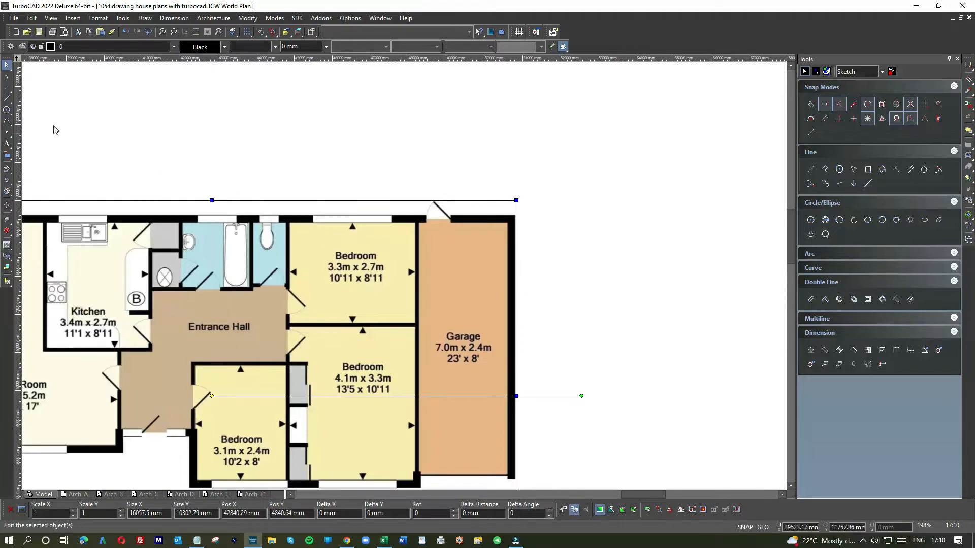
click(7, 99)
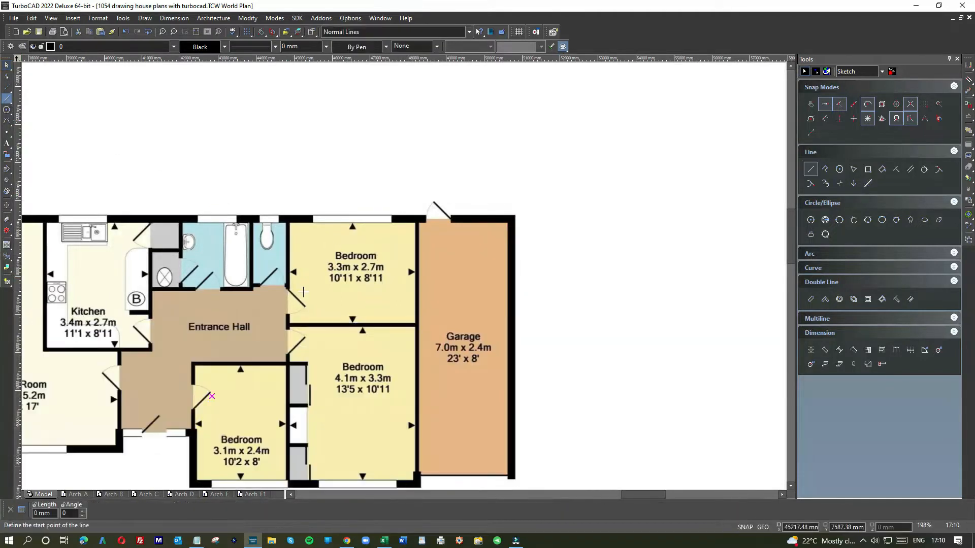
scroll(224, 283, up, 3)
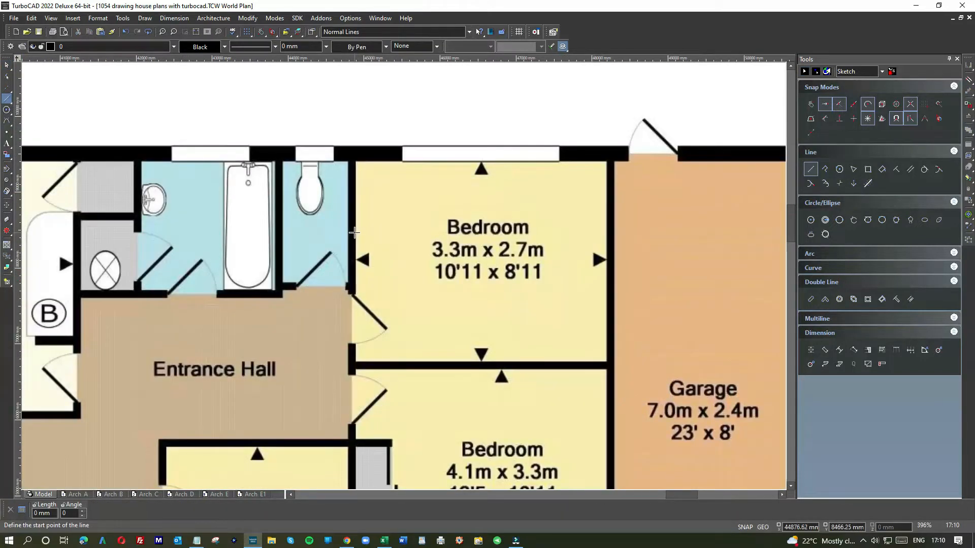
click(355, 232)
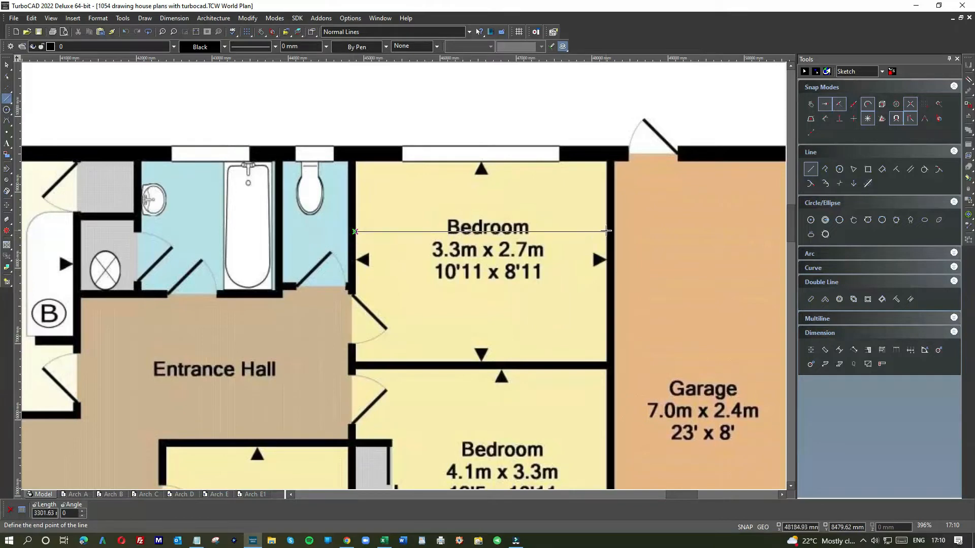
click(605, 232)
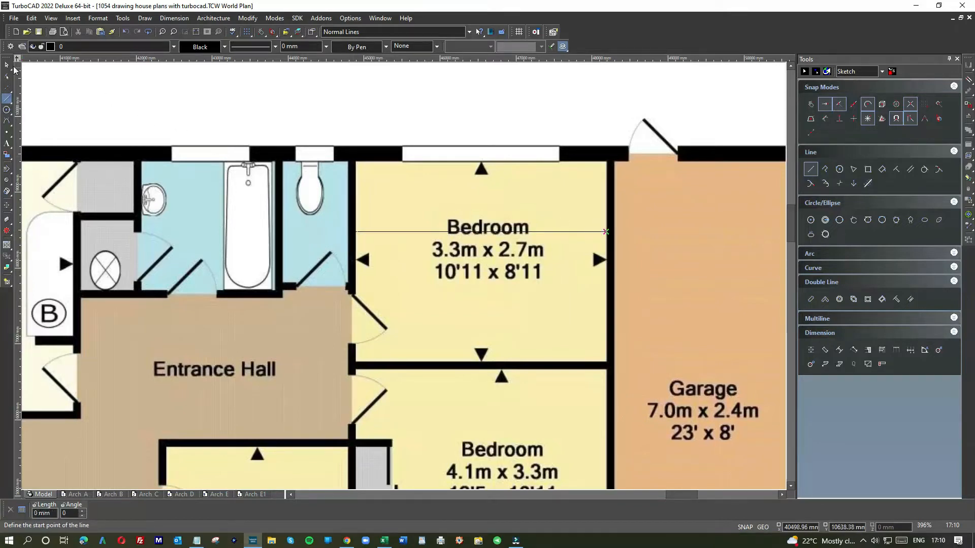
Select the bedroom check line to read its X size, and deselect it
click(7, 65)
right_click(551, 233)
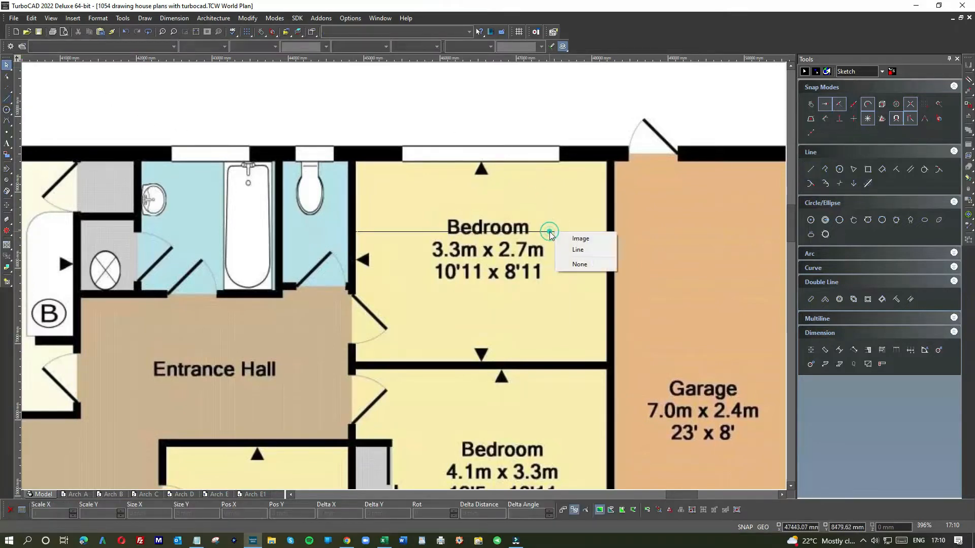
click(577, 250)
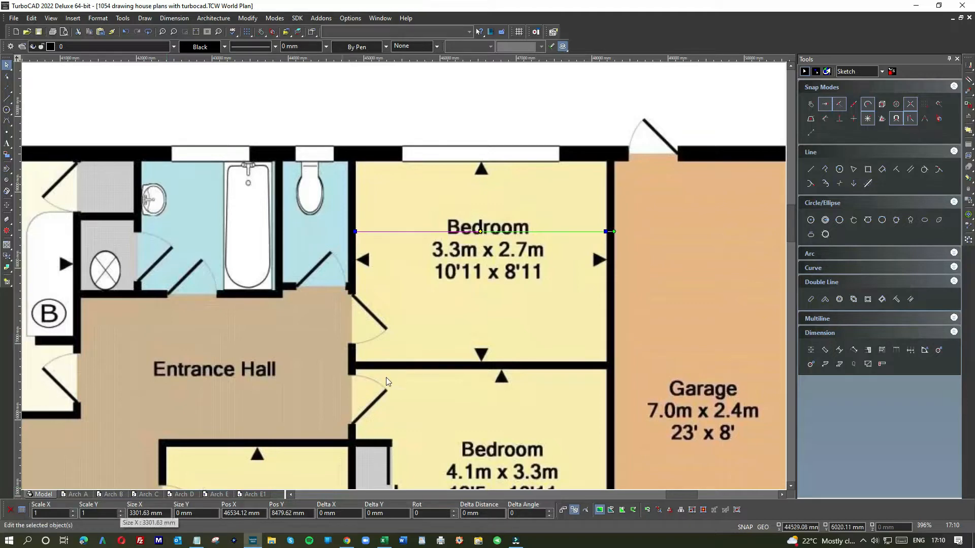
scroll(423, 314, down, 1)
click(426, 143)
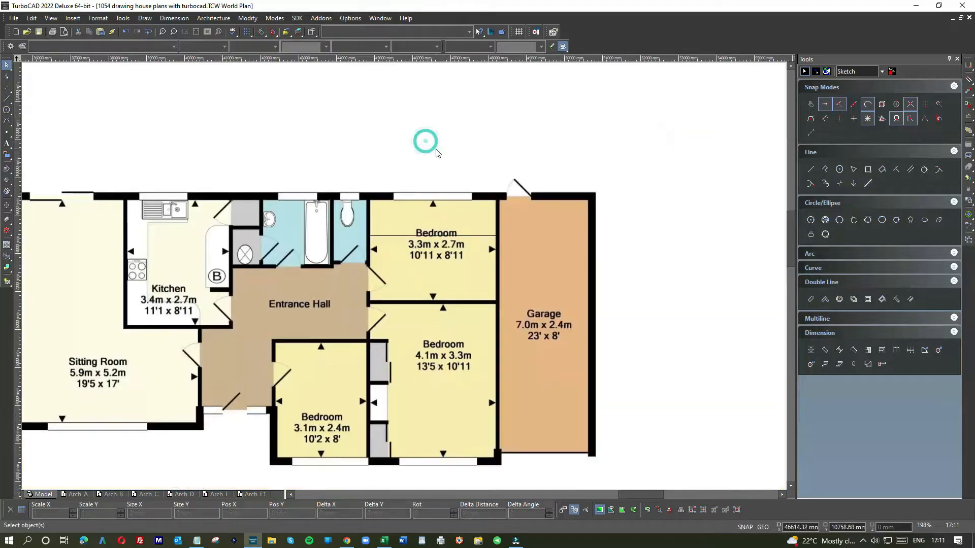
Delete the check line across the bedroom and the two leftover reference lines above the floor plan
click(384, 237)
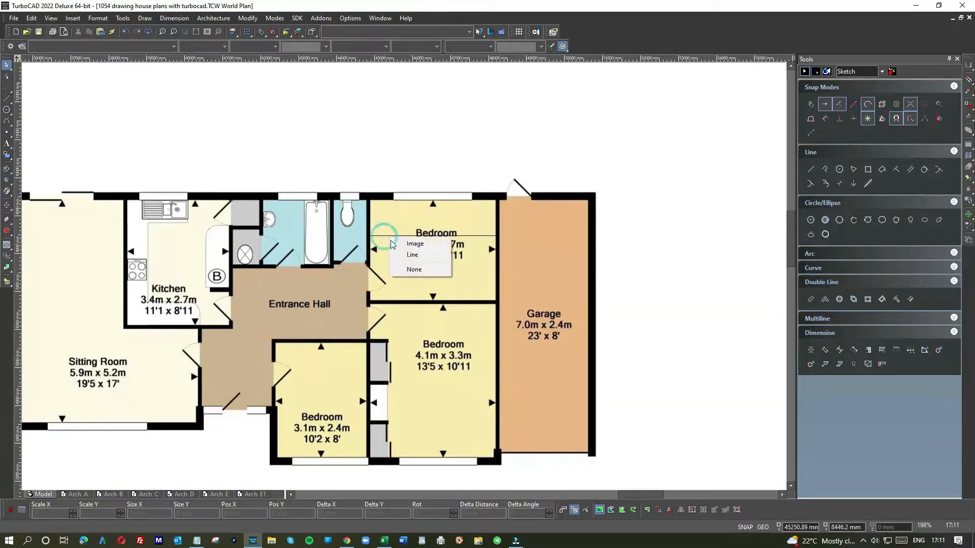
click(402, 259)
key(Escape)
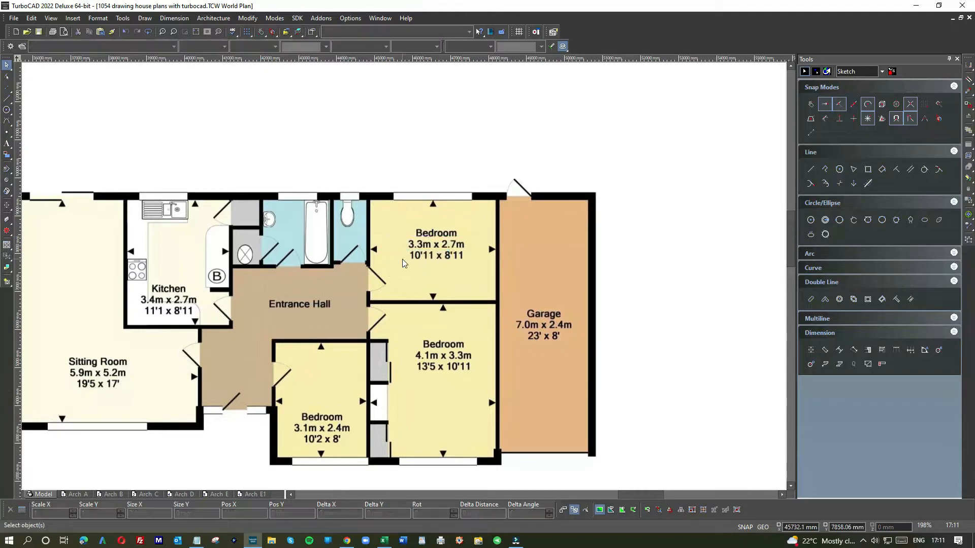
scroll(403, 266, down, 1)
click(489, 133)
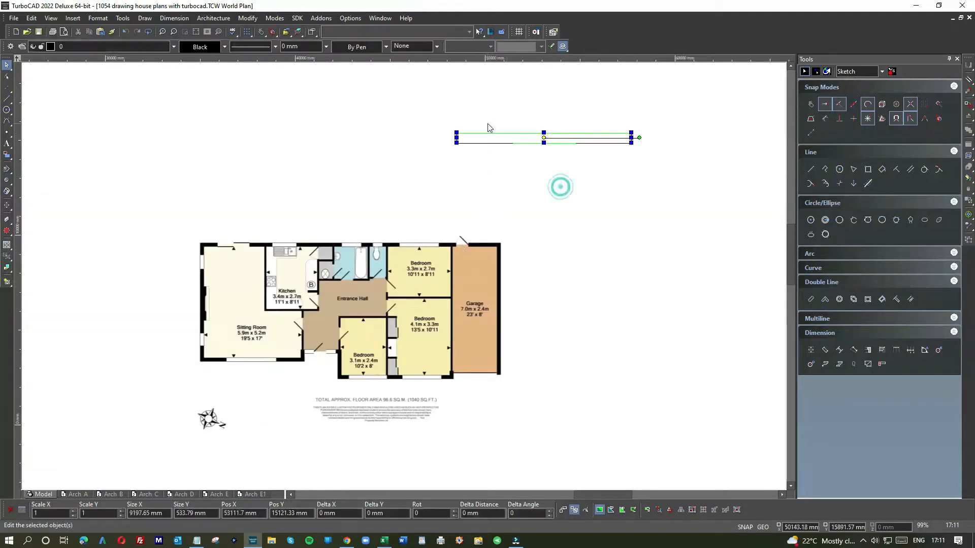
key(Delete)
Place a copy of the scaled floor plan image diagonally below and to the left of the original, and clear the selection
scroll(401, 278, down, 1)
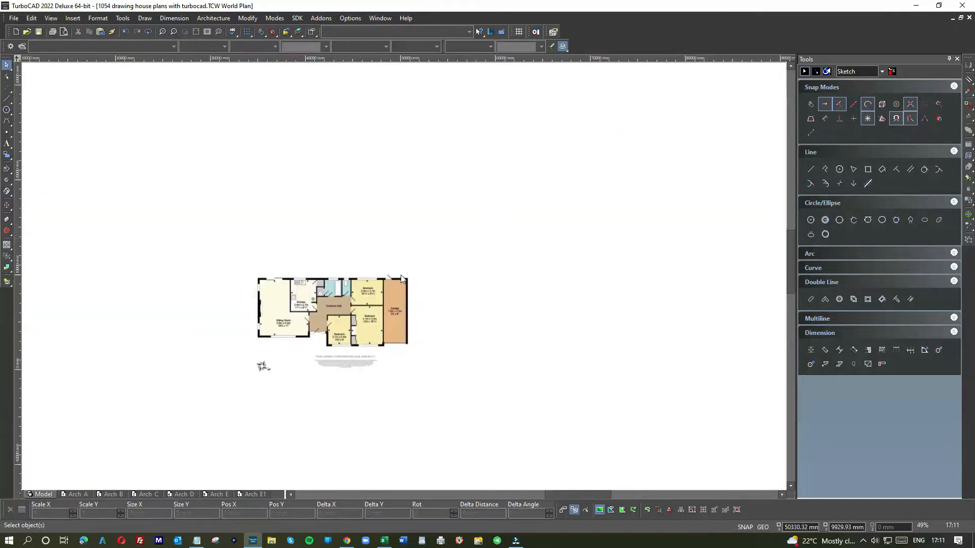
click(353, 314)
scroll(328, 346, down, 1)
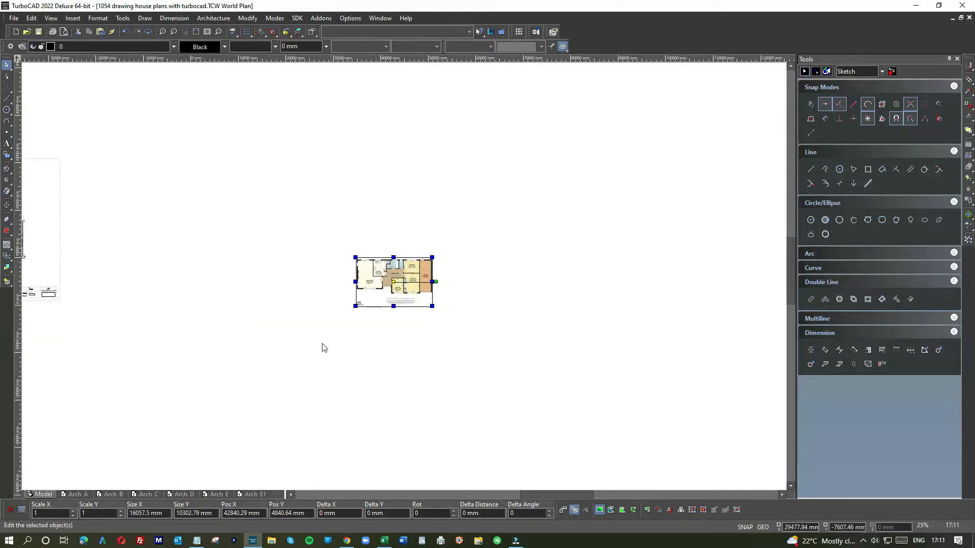
click(297, 339)
drag(407, 280, 320, 322)
click(406, 318)
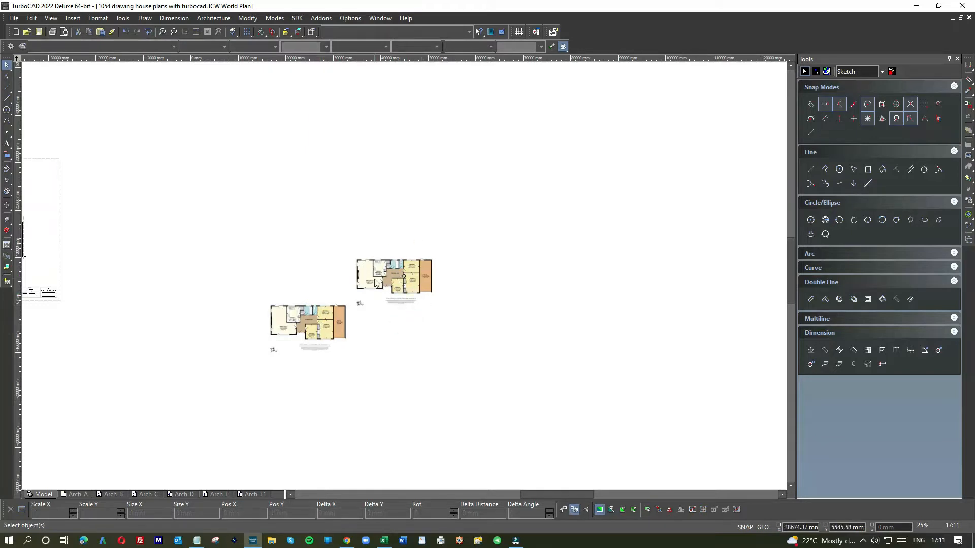
click(7, 98)
scroll(449, 259, down, 2)
scroll(449, 273, up, 6)
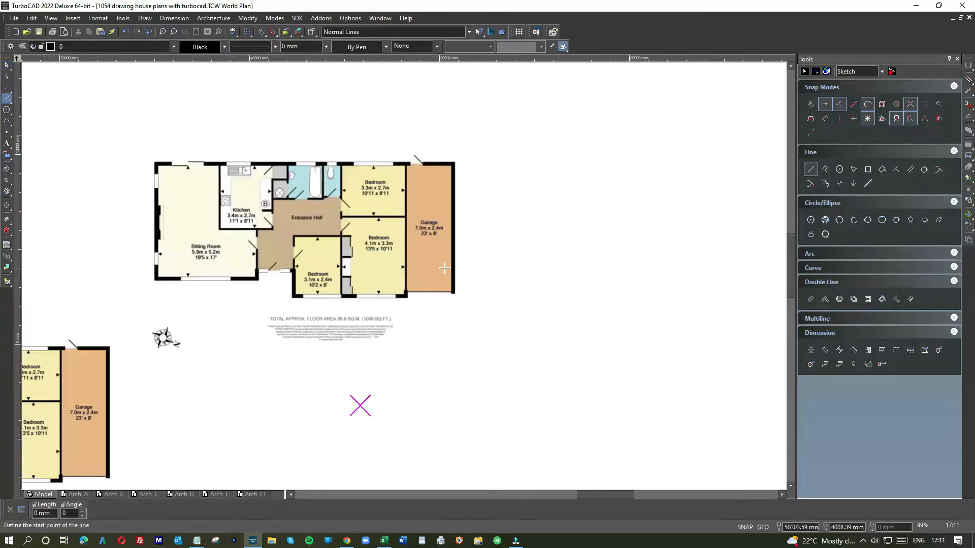
scroll(454, 272, up, 2)
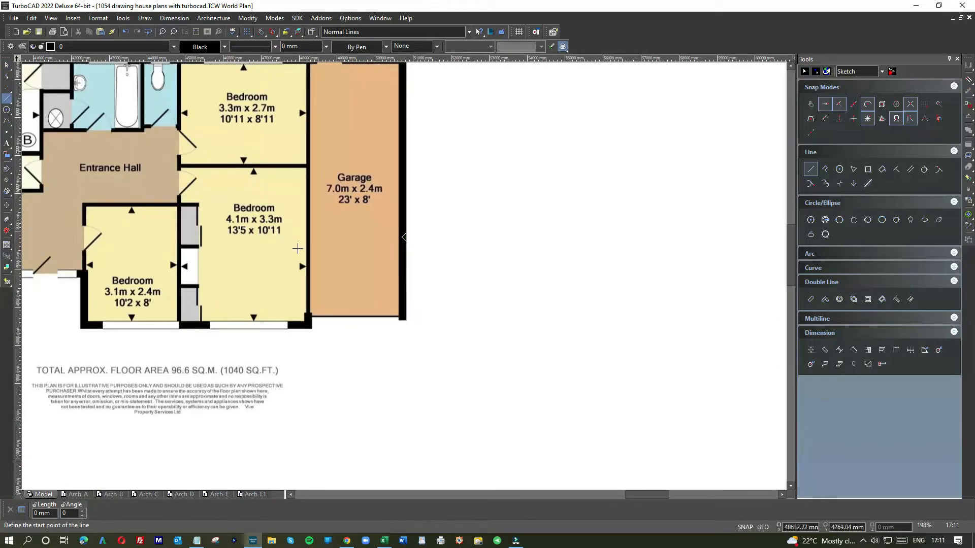
scroll(371, 198, down, 4)
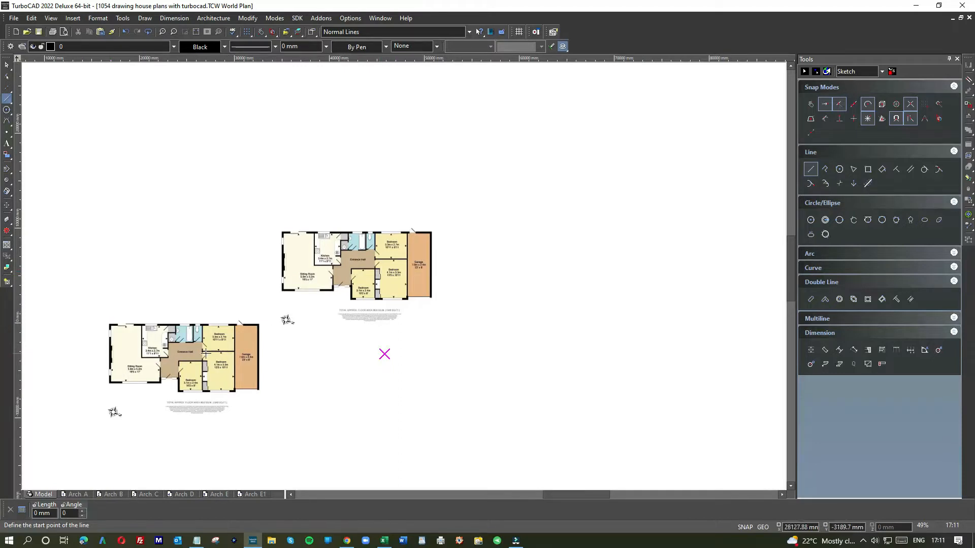
scroll(410, 287, up, 3)
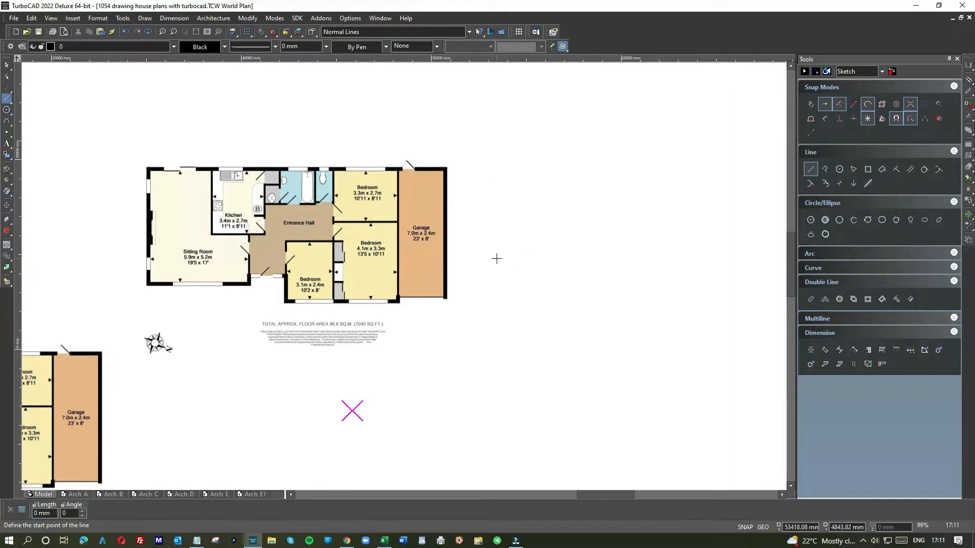
Examine the pop-up toolbars shown with the local menu for the Select tool and the Line tool
click(7, 65)
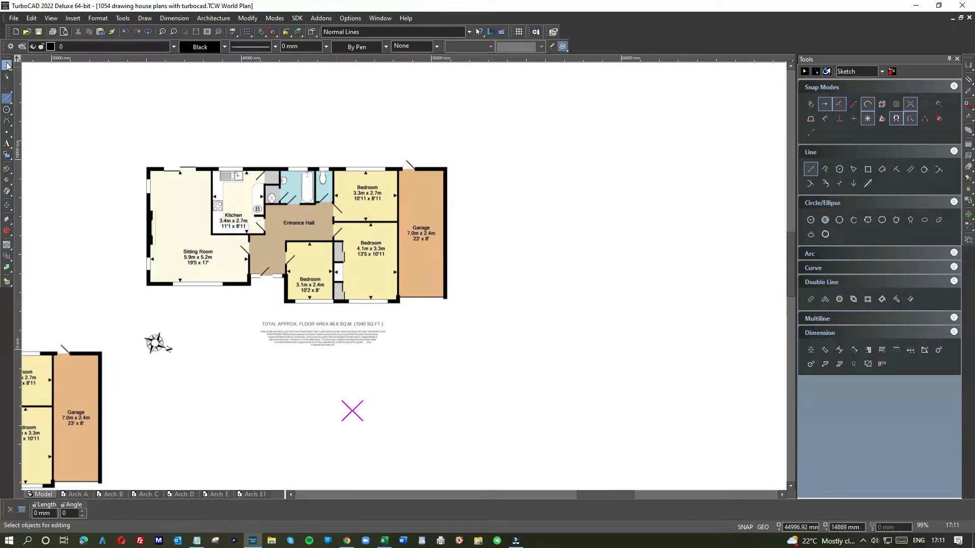
right_click(476, 142)
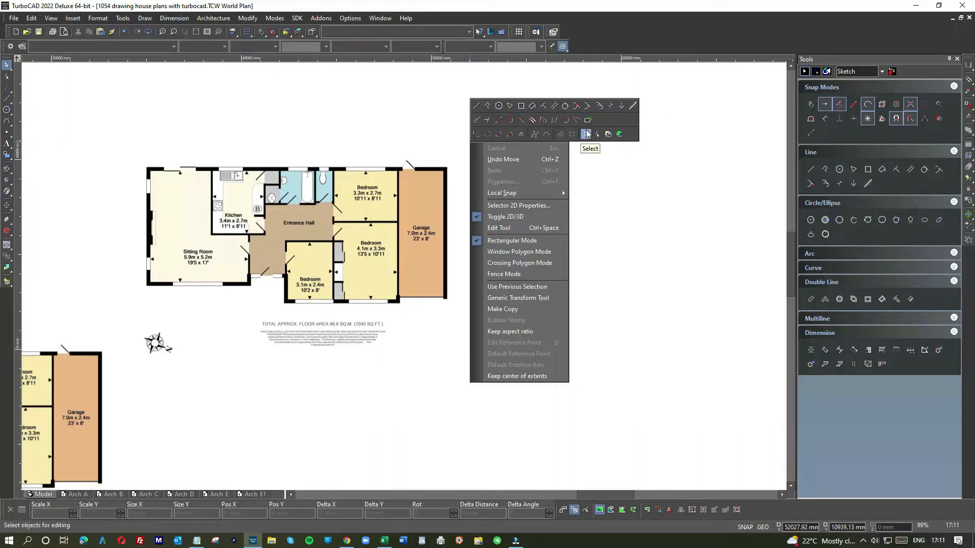
click(596, 222)
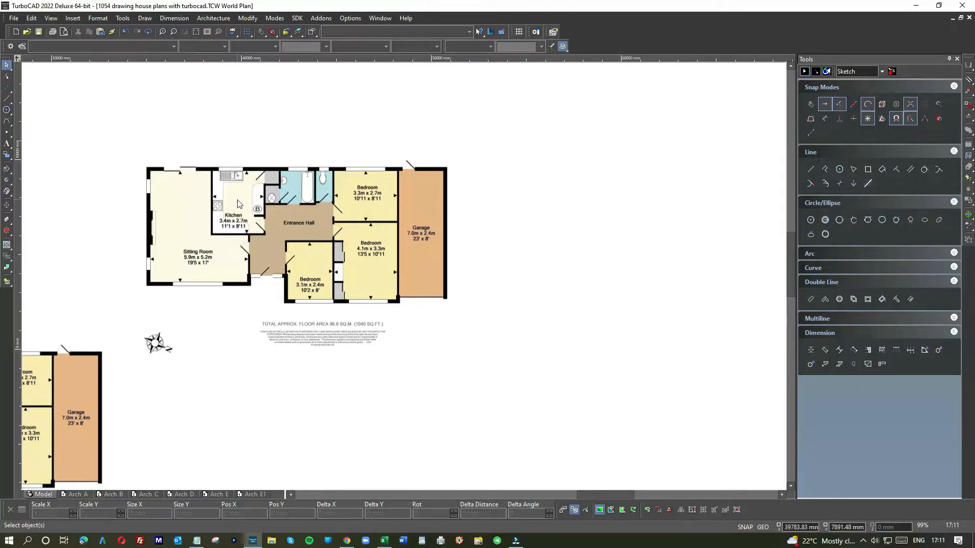
scroll(405, 280, down, 2)
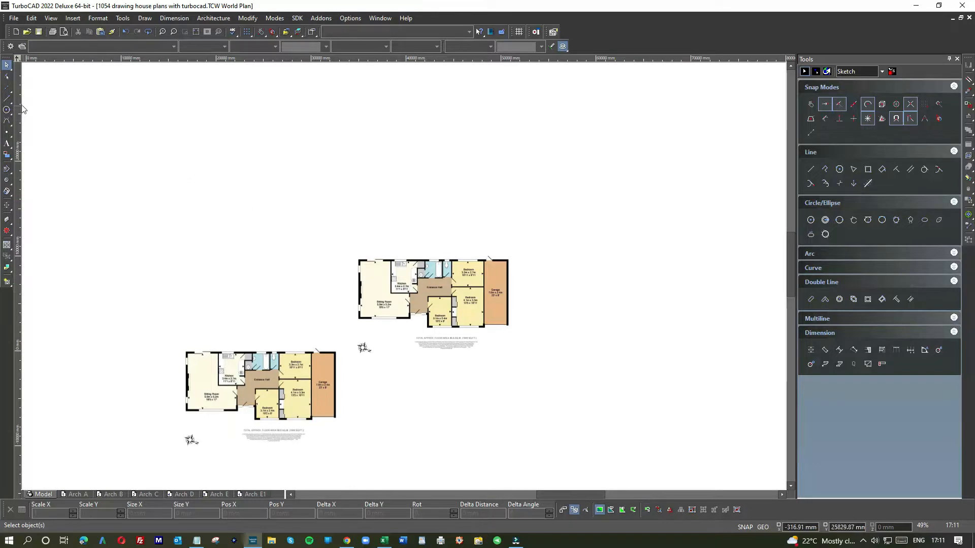
click(8, 99)
scroll(487, 323, up, 2)
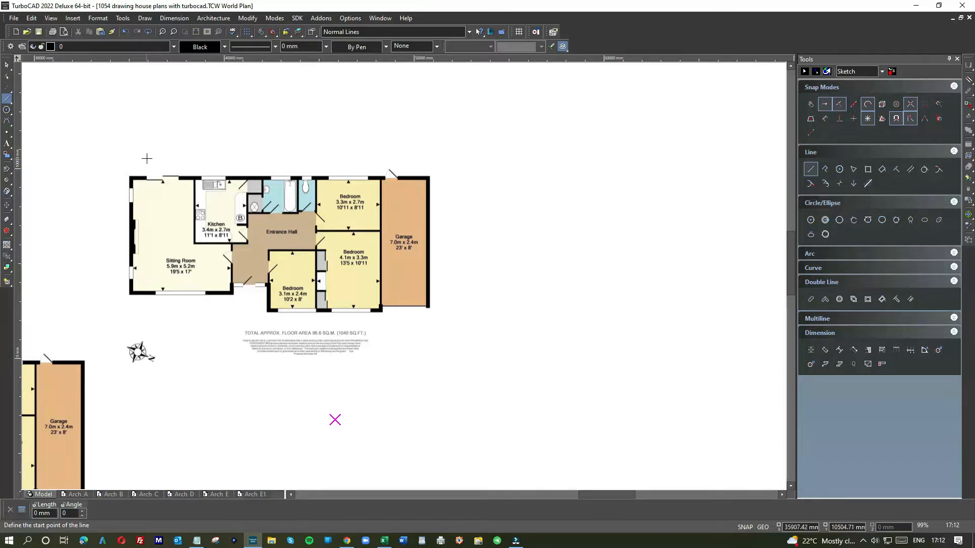
right_click(563, 170)
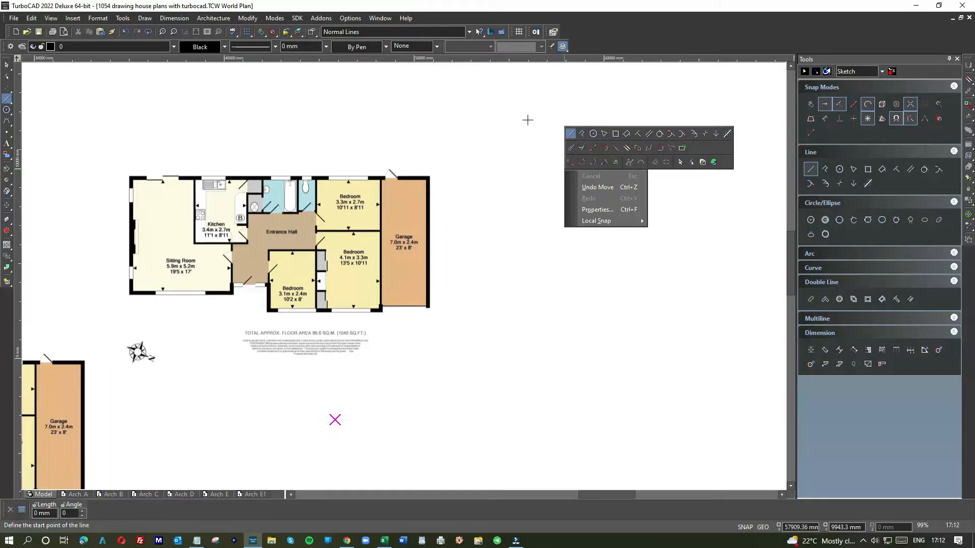
click(7, 65)
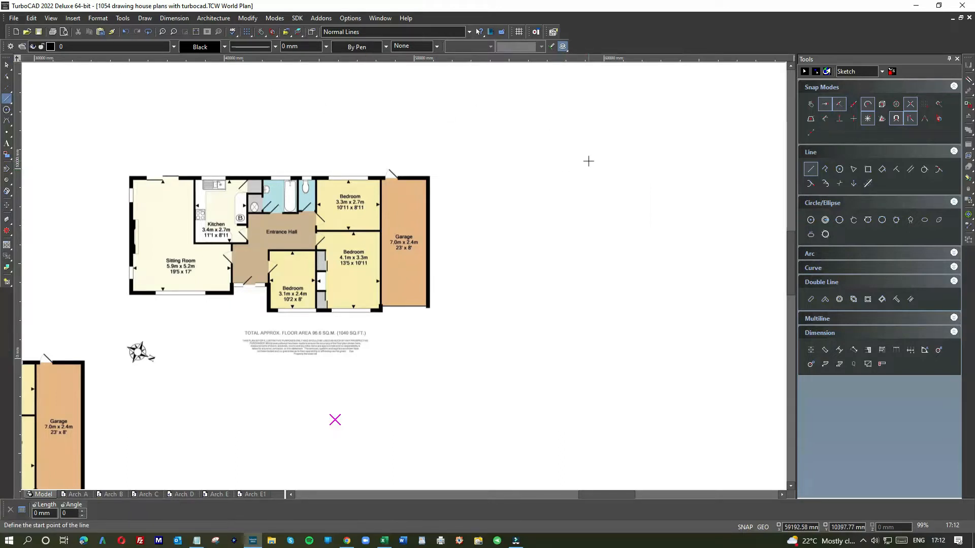
Review in the Customize settings which pop-up toolbars appear with the local menu, and view that menu again
double_click(654, 32)
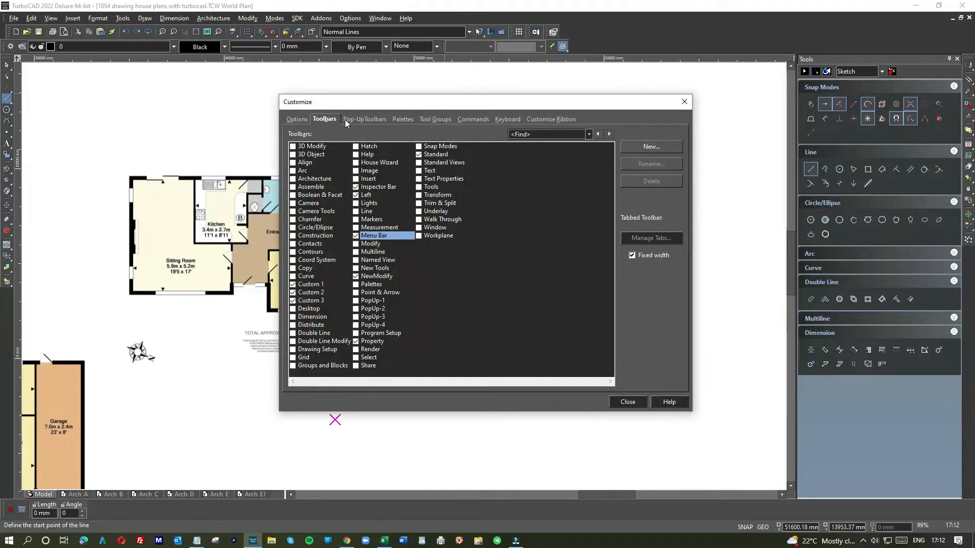
click(365, 120)
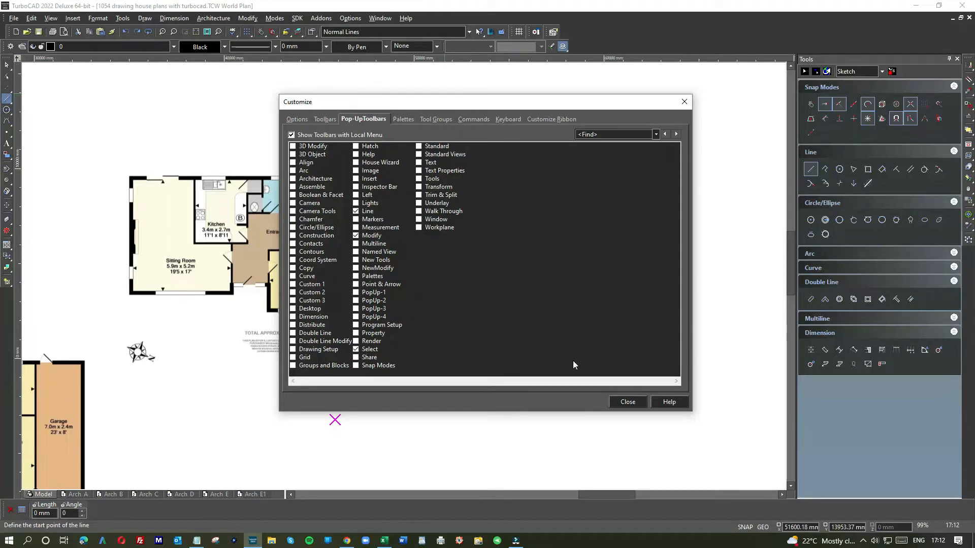
click(628, 402)
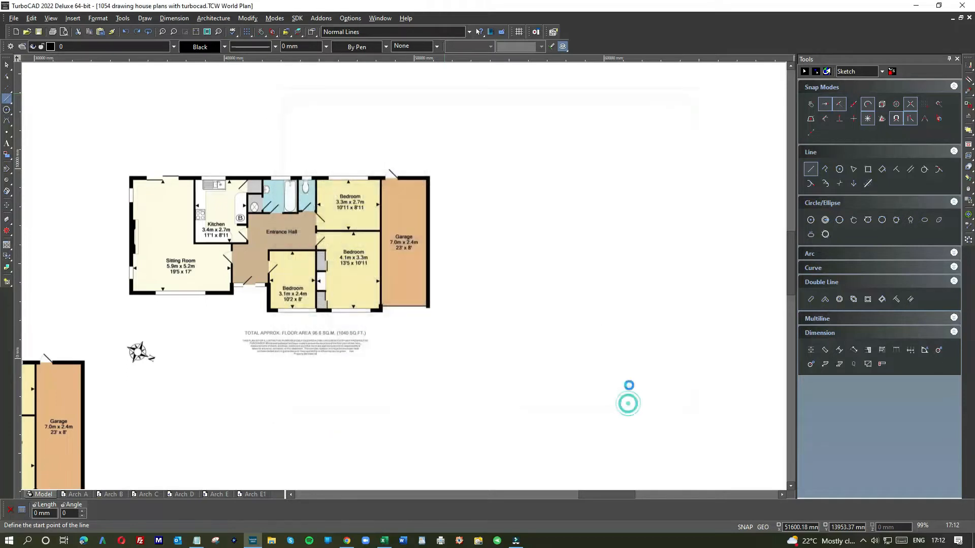
right_click(480, 171)
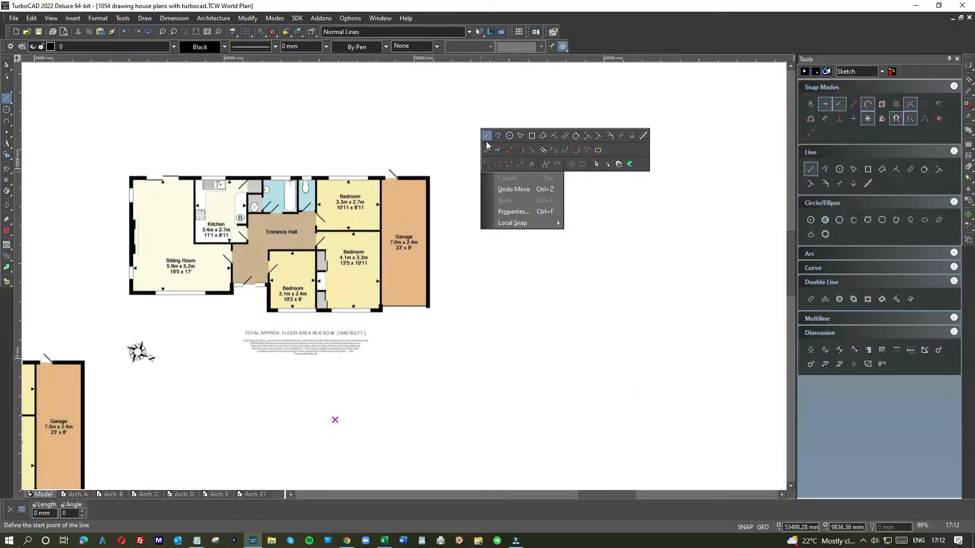
click(496, 269)
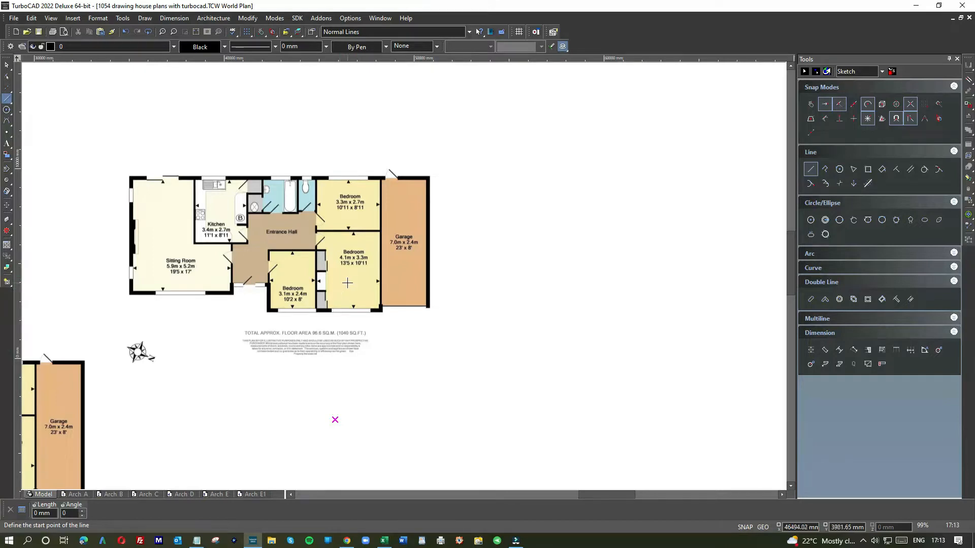
Try to draw a horizontal line outward from the original plan's garage wall and a vertical line downward from its lower corner
click(9, 109)
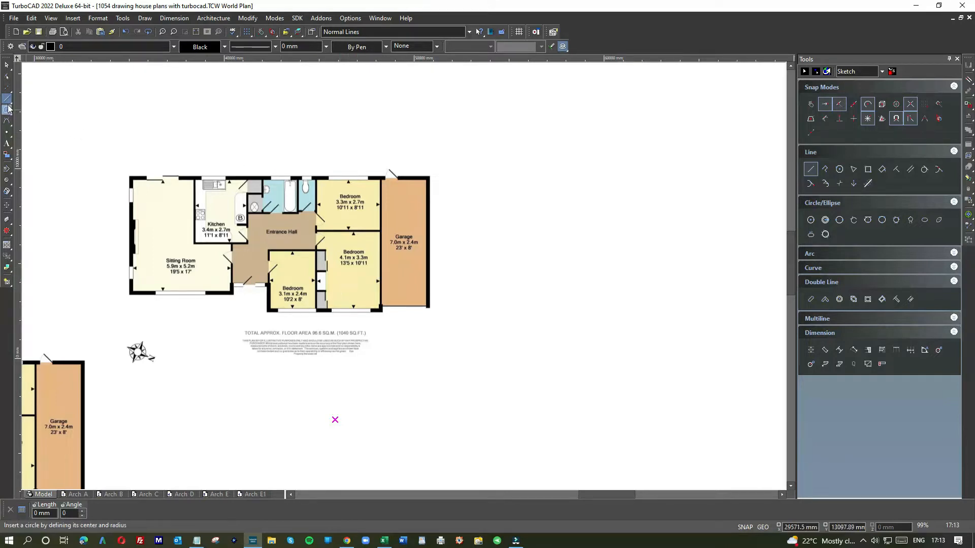
click(7, 98)
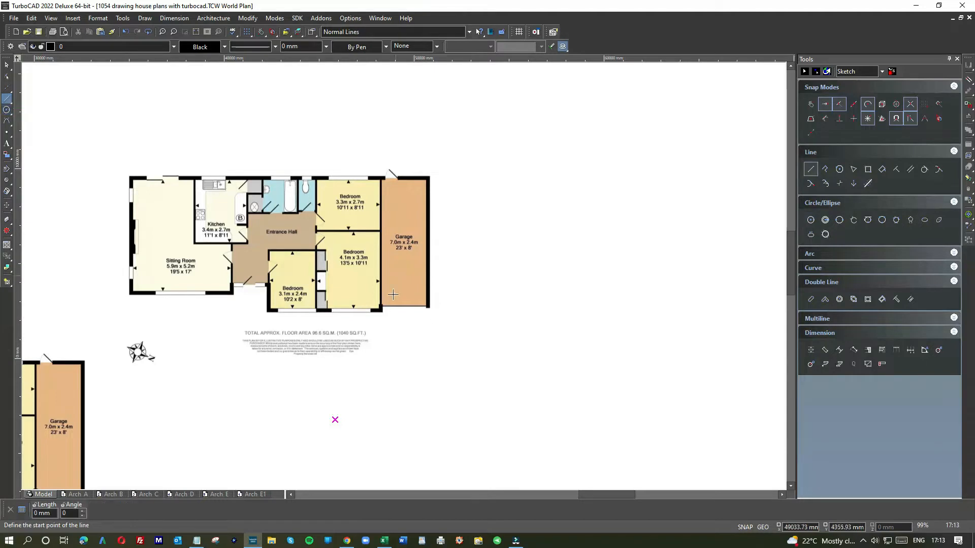
right_click(498, 169)
click(508, 176)
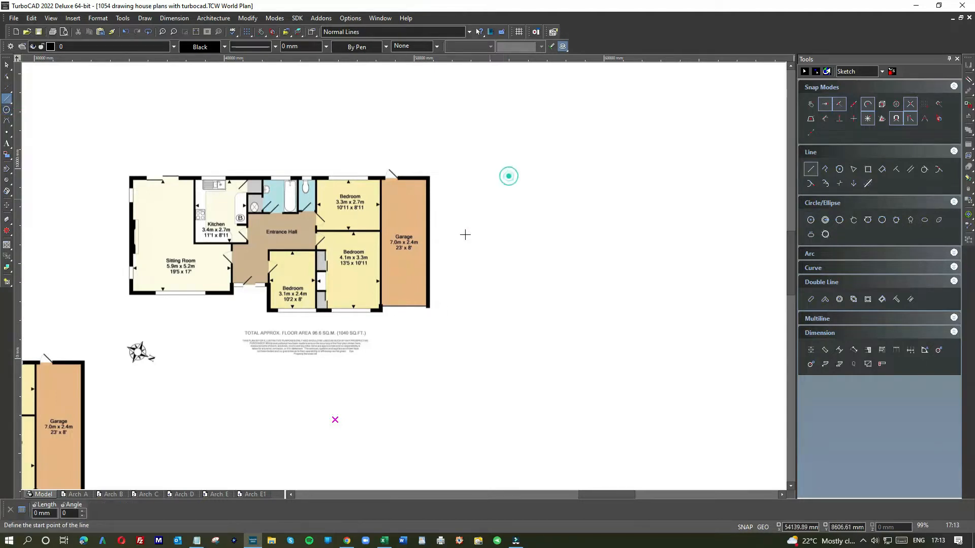
scroll(429, 298, up, 1)
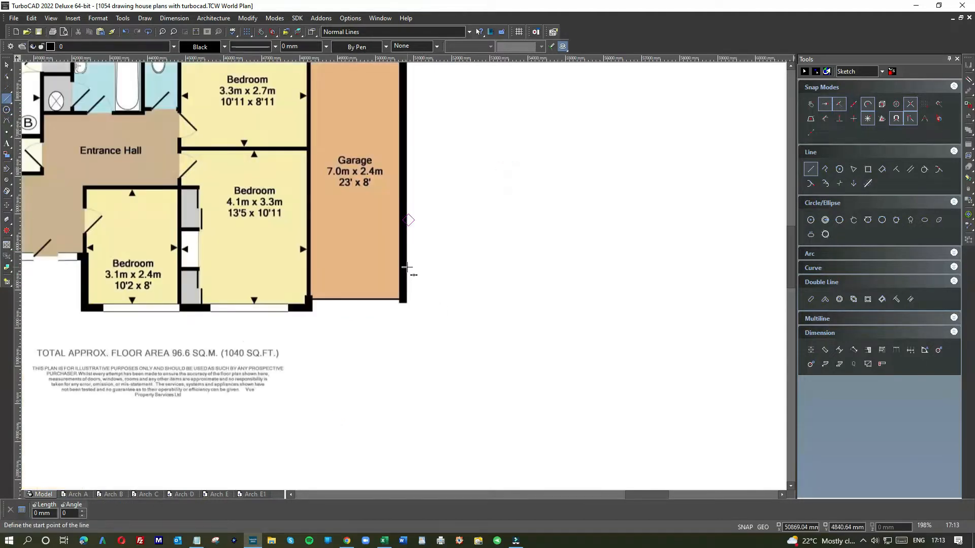
click(405, 258)
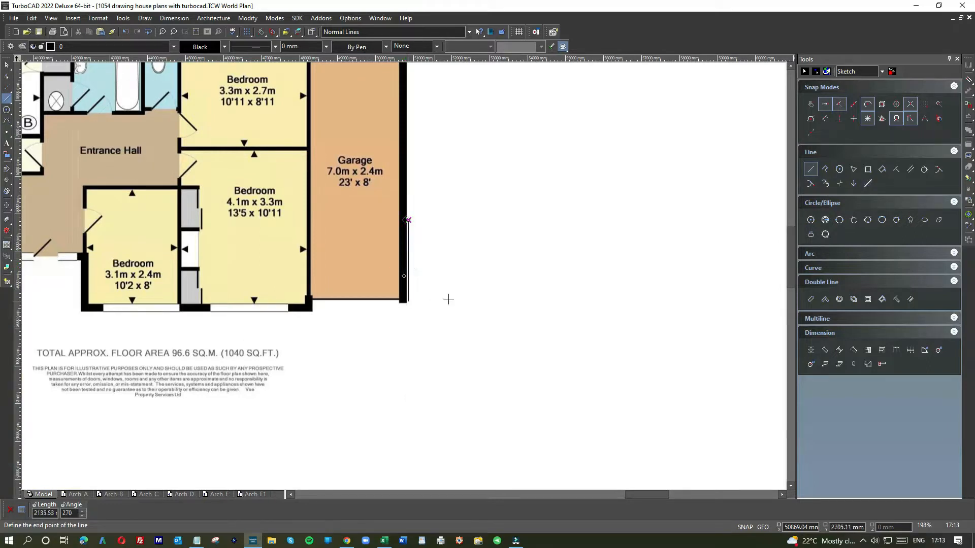
click(510, 292)
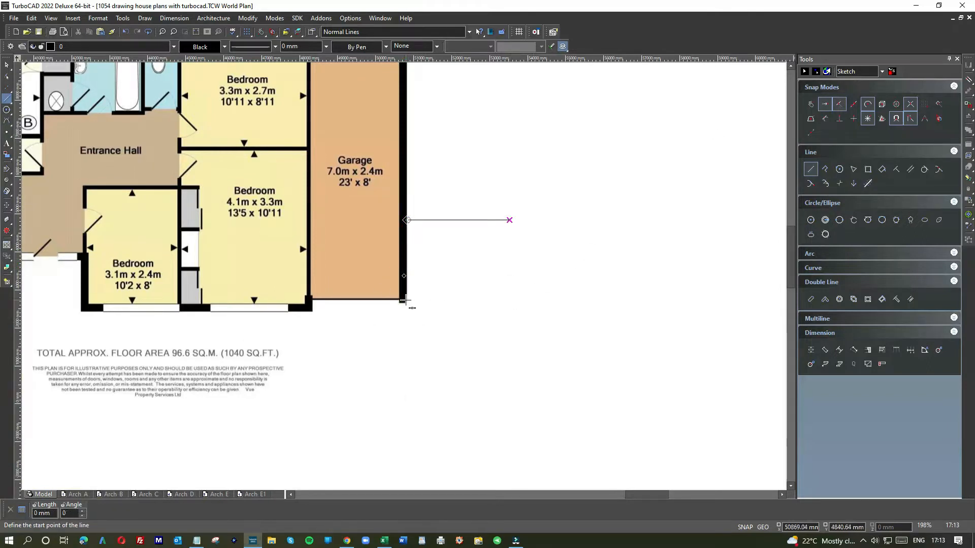
click(405, 300)
click(387, 396)
Delete the misplaced horizontal line beside the garage wall
click(6, 67)
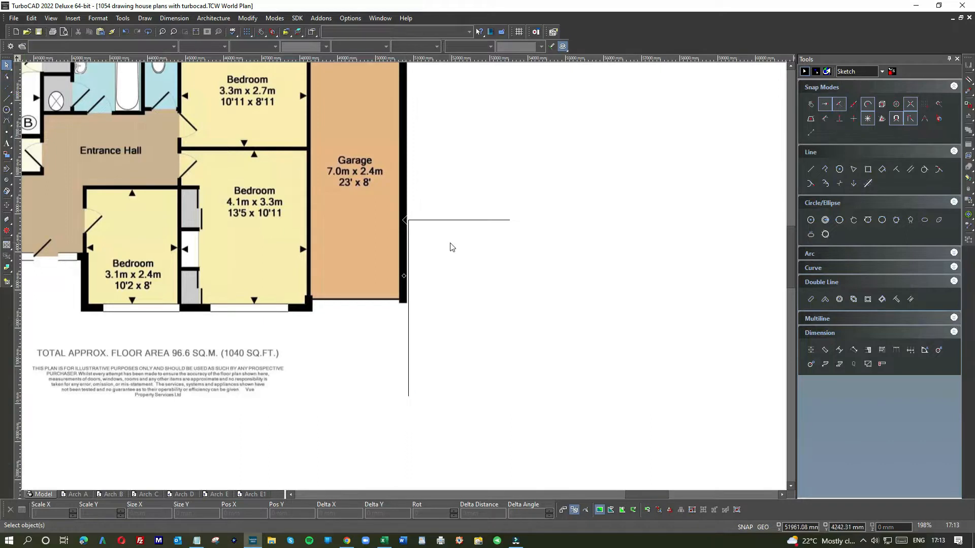
click(482, 226)
key(Delete)
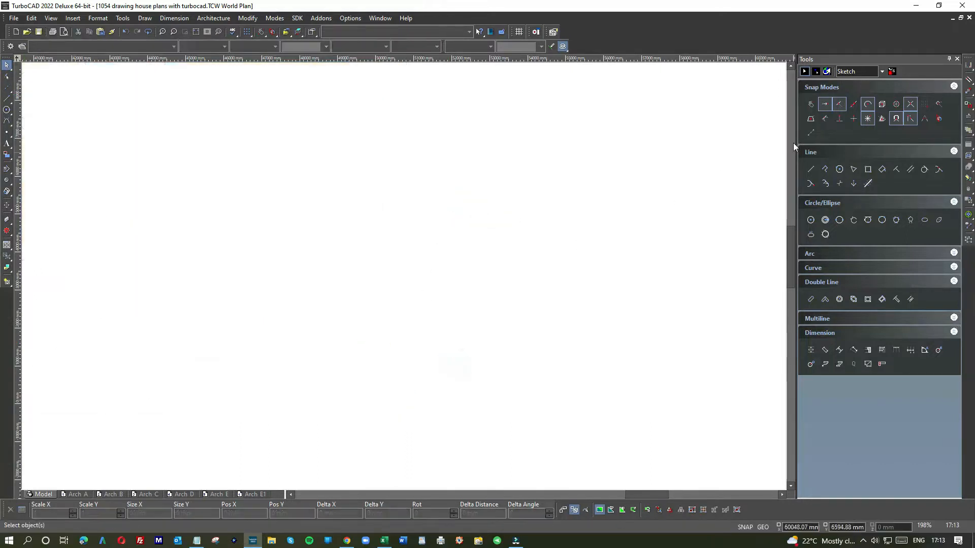
Activate No Snap, undo the accidental deletion of the original floor plan image, and clear the selection
click(810, 104)
scroll(403, 279, down, 10)
scroll(358, 321, up, 5)
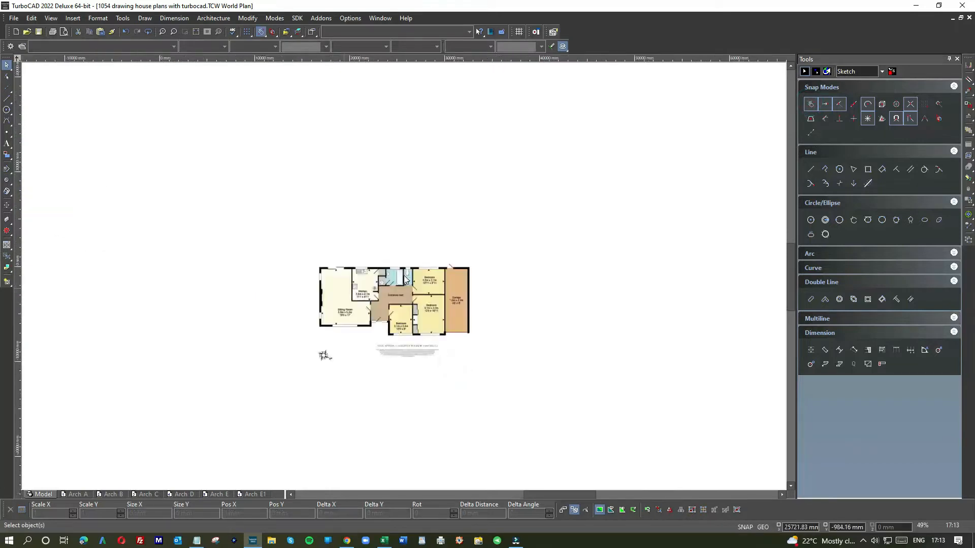
scroll(403, 276, down, 3)
scroll(403, 276, down, 3)
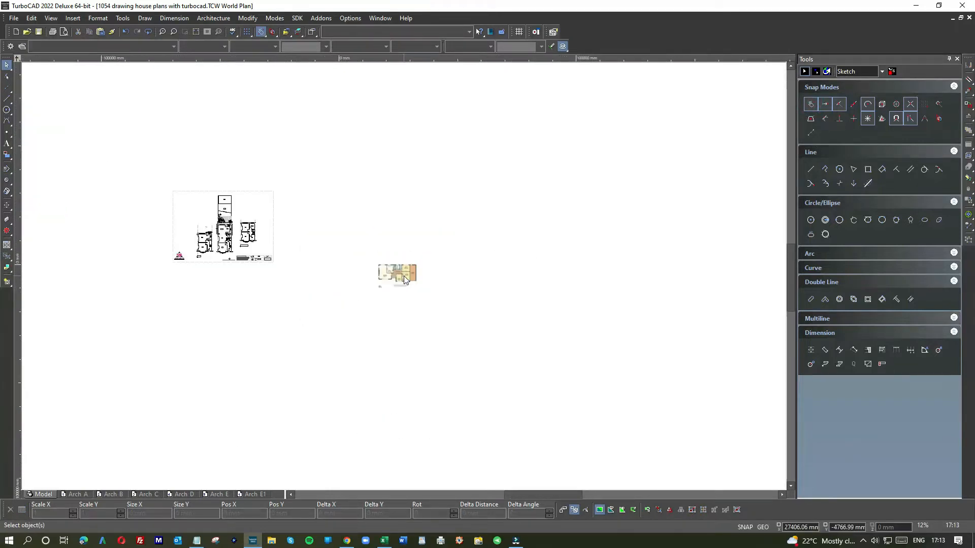
click(124, 32)
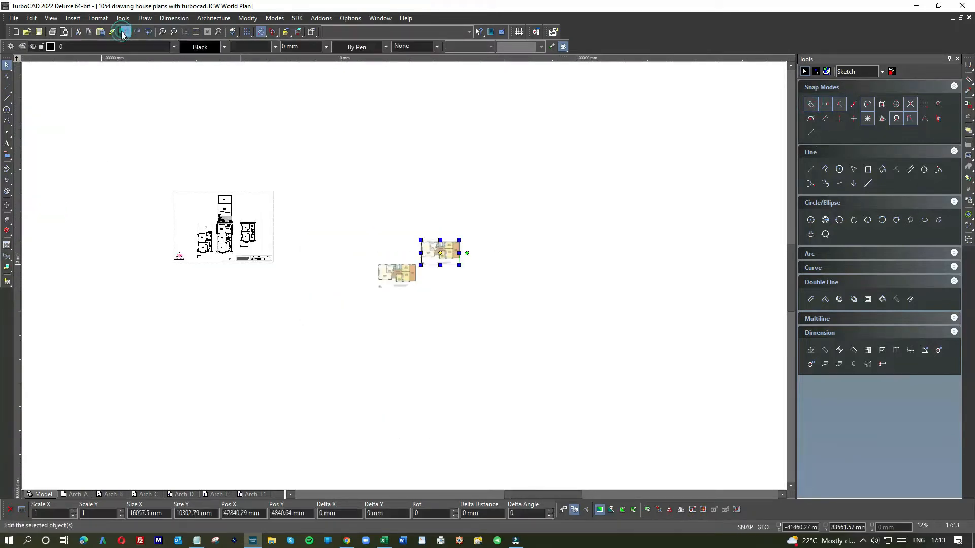
scroll(436, 256, up, 6)
click(524, 338)
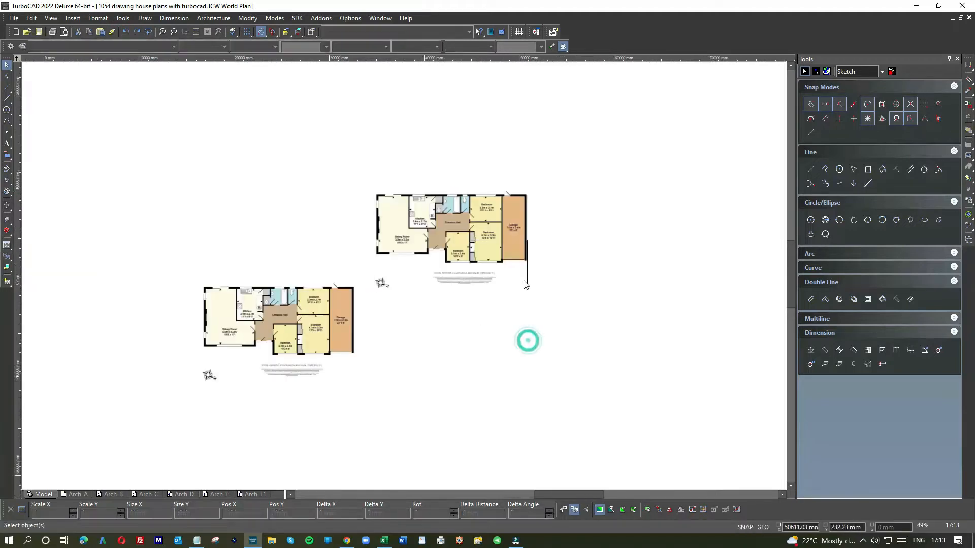
Delete the leftover vertical line beside the original plan's garage, picking the line rather than the image
scroll(403, 278, up, 6)
scroll(422, 253, up, 3)
click(433, 225)
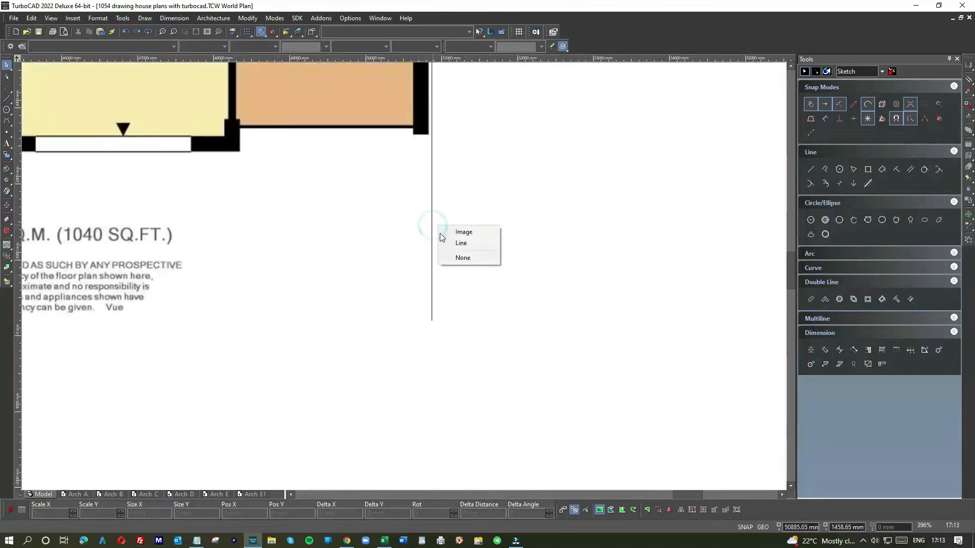
click(459, 245)
key(Delete)
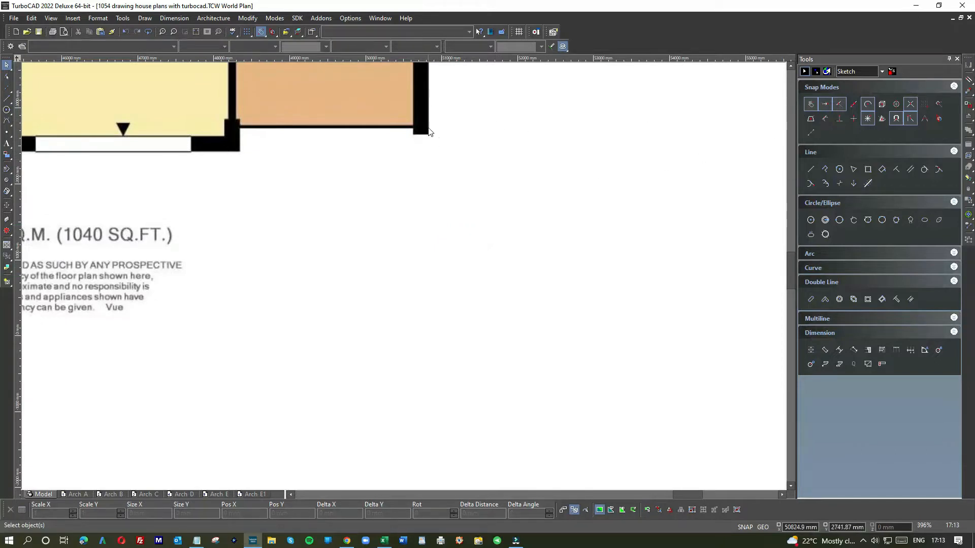
Draw a vertical line from the outer lower corner of the original plan's garage down past the level of the copied plan
right_click(558, 94)
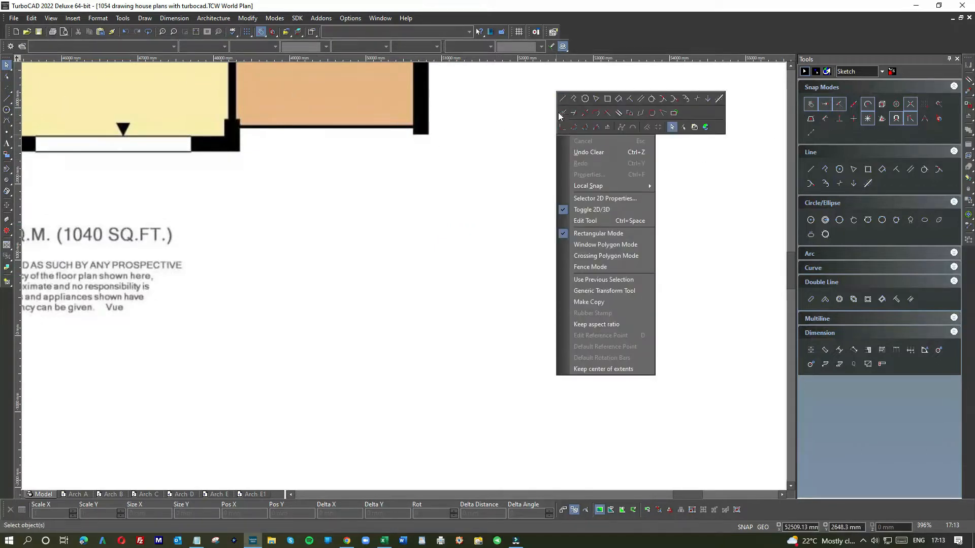
click(562, 98)
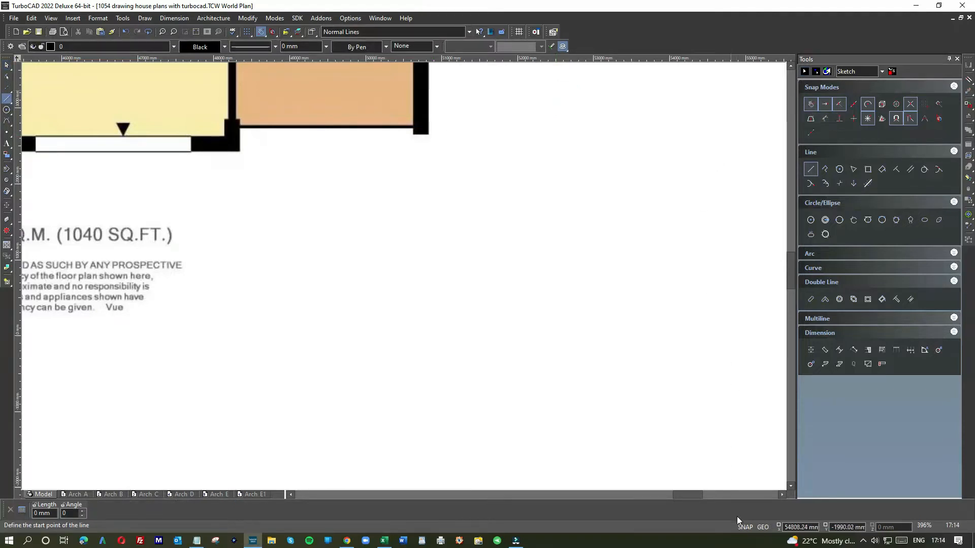
click(428, 124)
scroll(401, 276, down, 5)
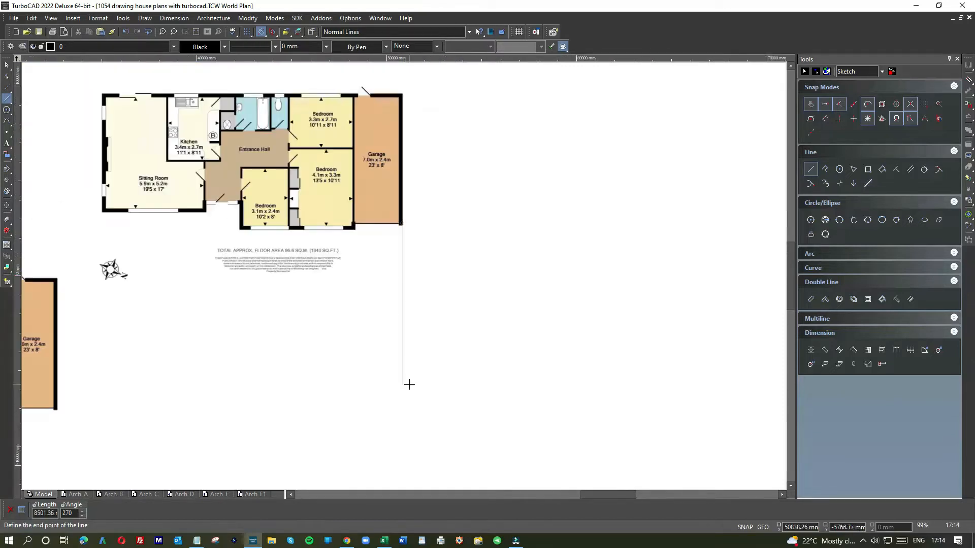
scroll(409, 384, down, 1)
click(400, 307)
Draw two horizontal lines from the upper and lower outer corners of the copied plan's garage across to the vertical line
scroll(217, 231, up, 3)
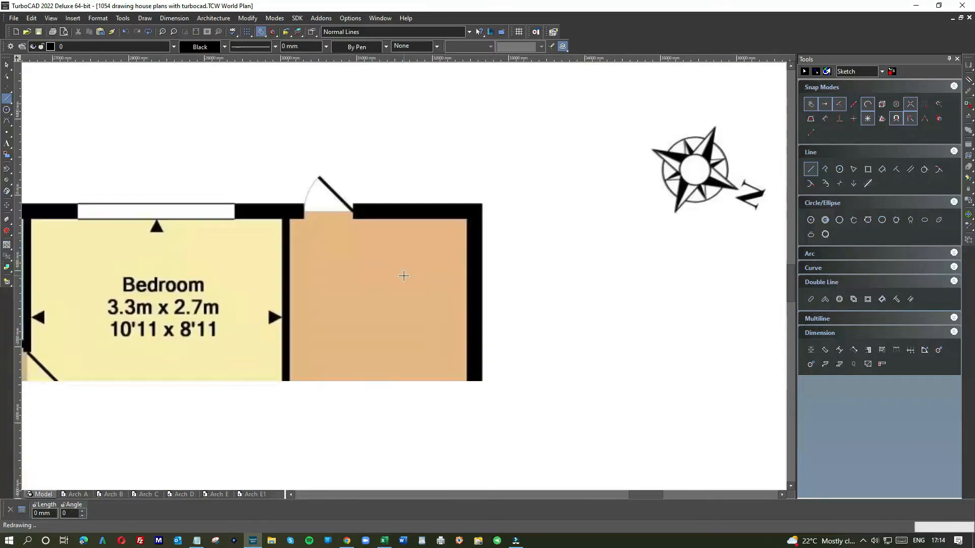
click(479, 203)
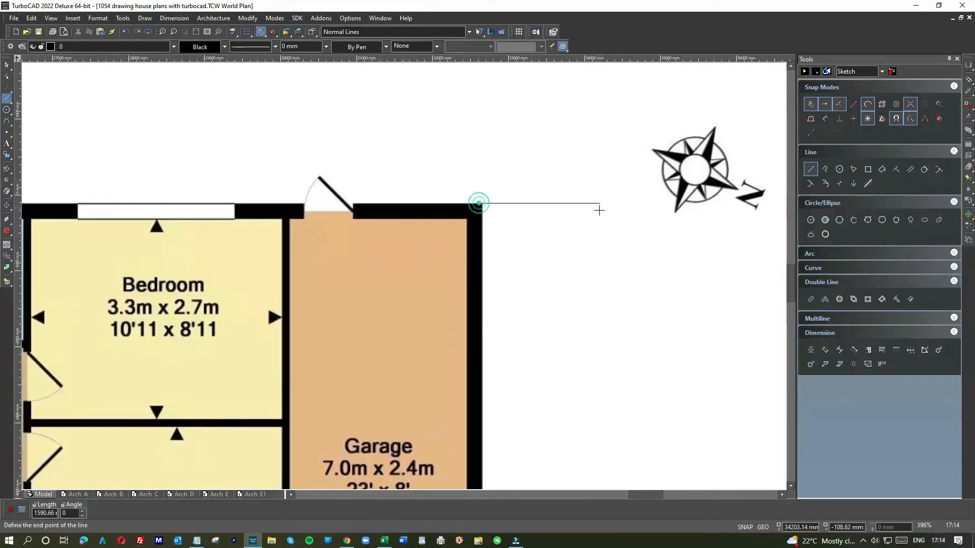
scroll(599, 210, down, 5)
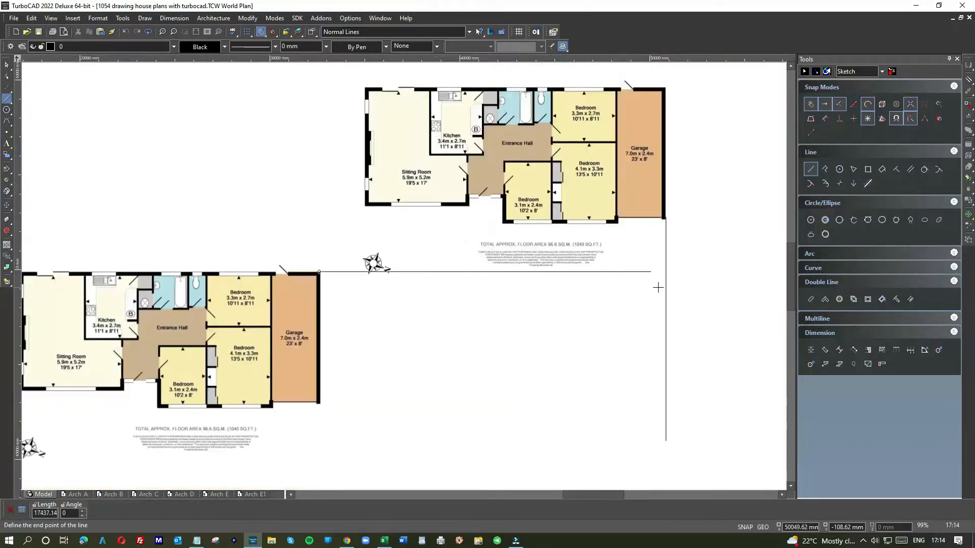
click(666, 279)
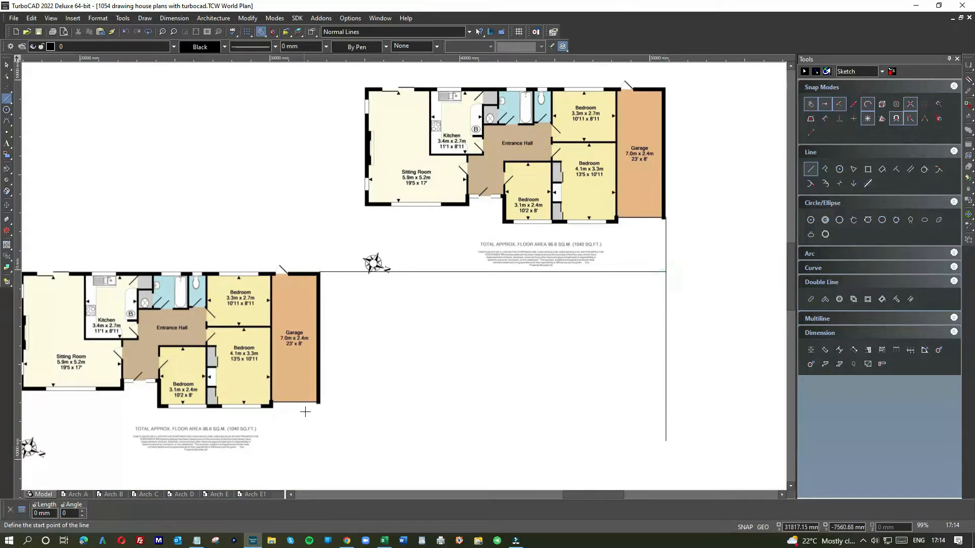
scroll(305, 412, up, 7)
click(523, 207)
scroll(406, 276, down, 10)
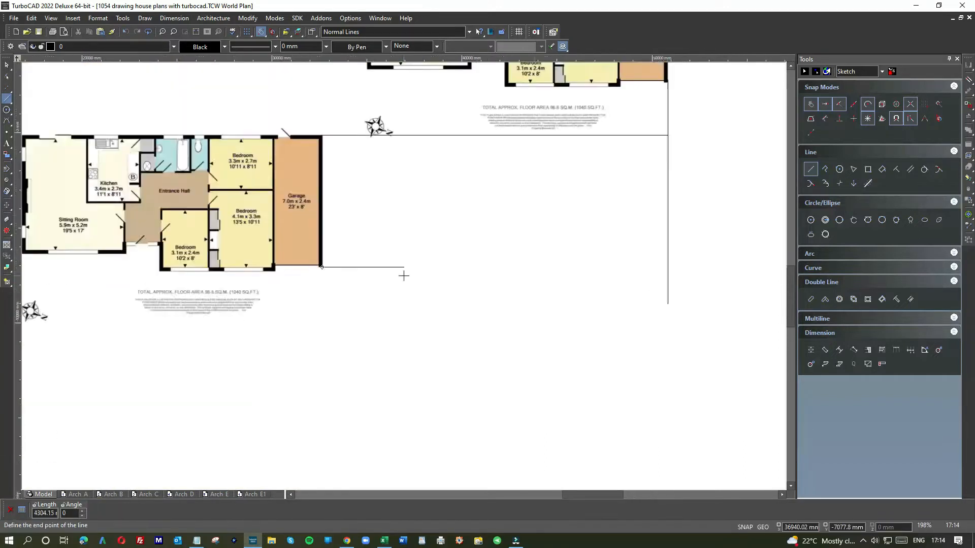
click(536, 272)
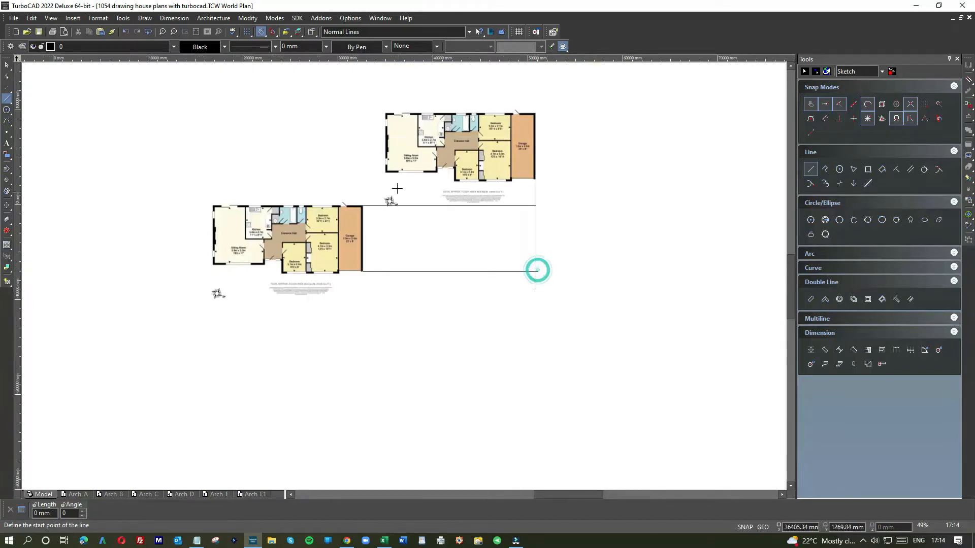
Draw a vertical line from the outer lower corner of the original plan's sitting room down to the lower horizontal line
scroll(402, 274, up, 7)
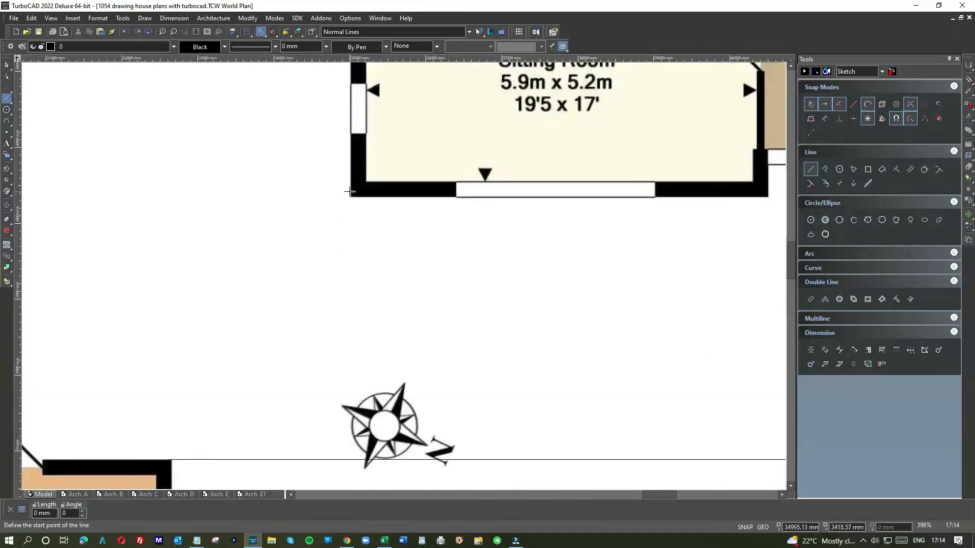
scroll(341, 388, down, 5)
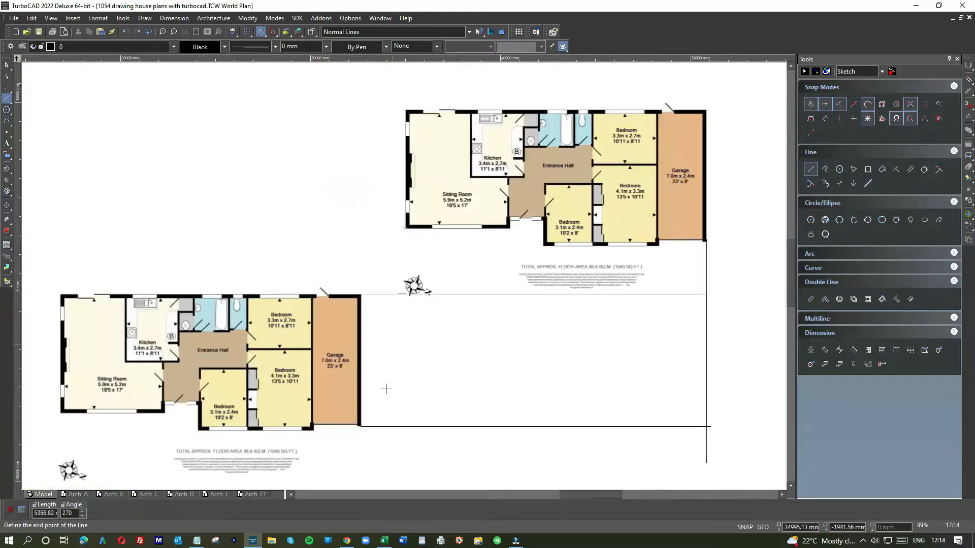
click(384, 427)
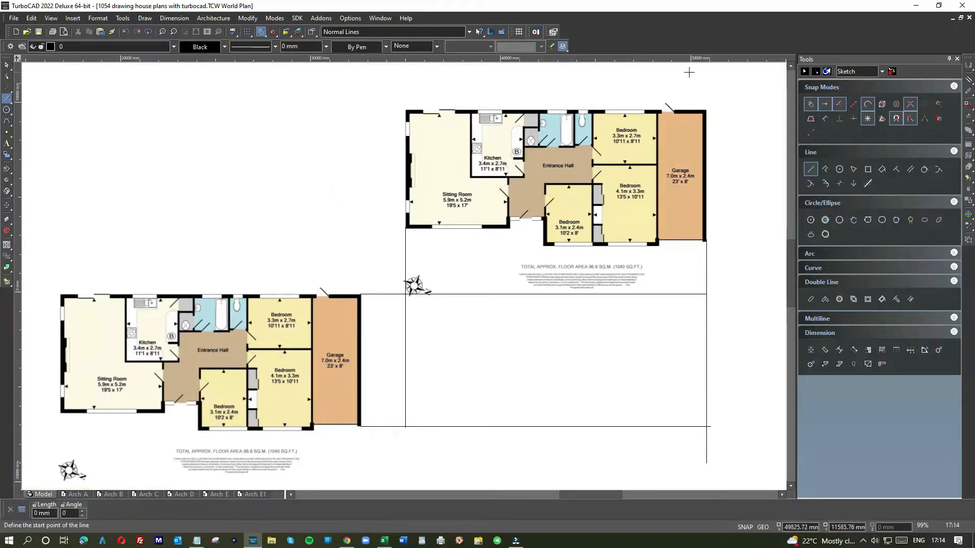
Turn off No Snap and trim the four projected lines to meet at their corners, forming a closed rectangle
click(810, 105)
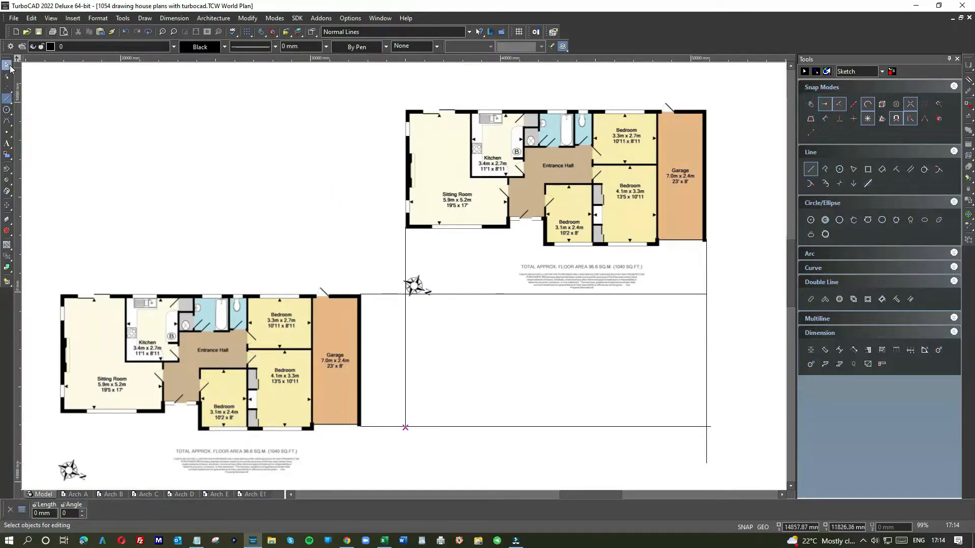
right_click(435, 317)
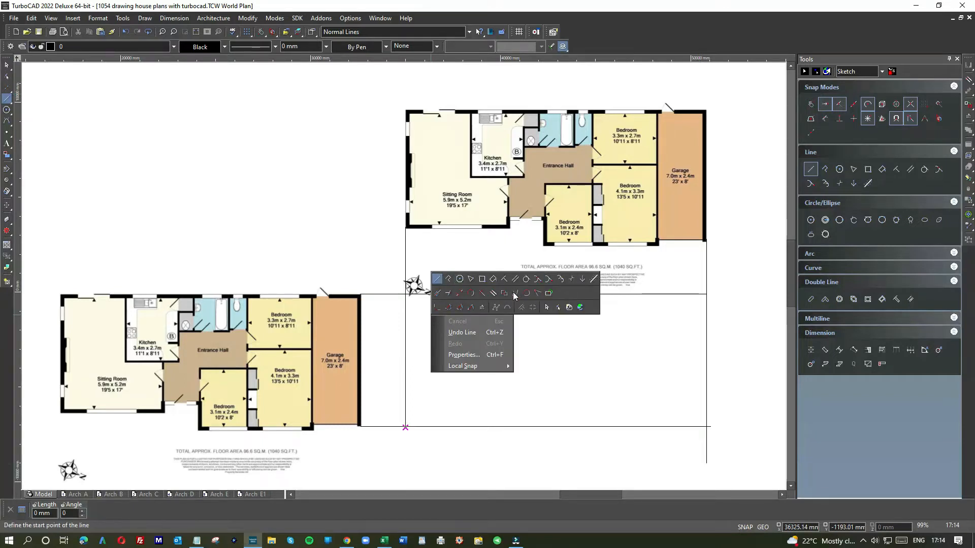
click(537, 297)
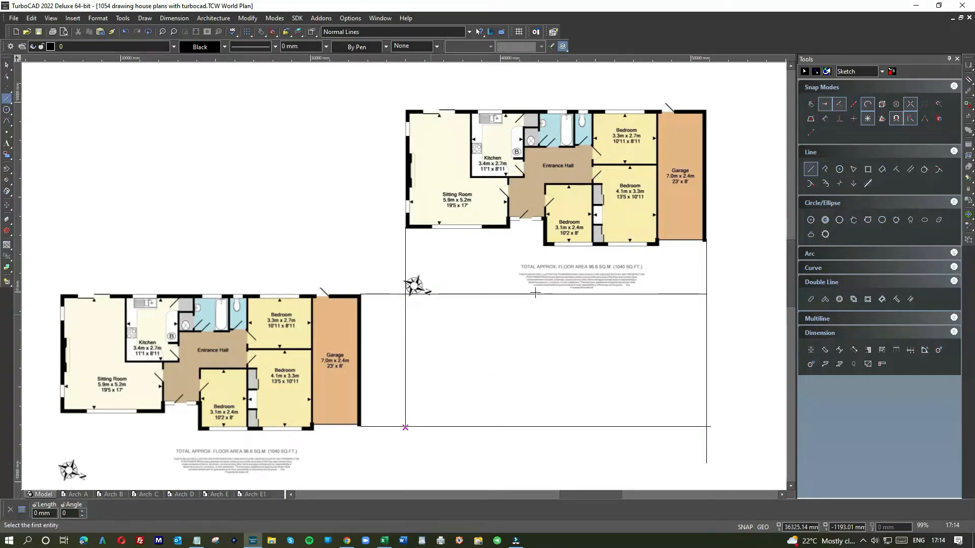
click(687, 293)
click(704, 310)
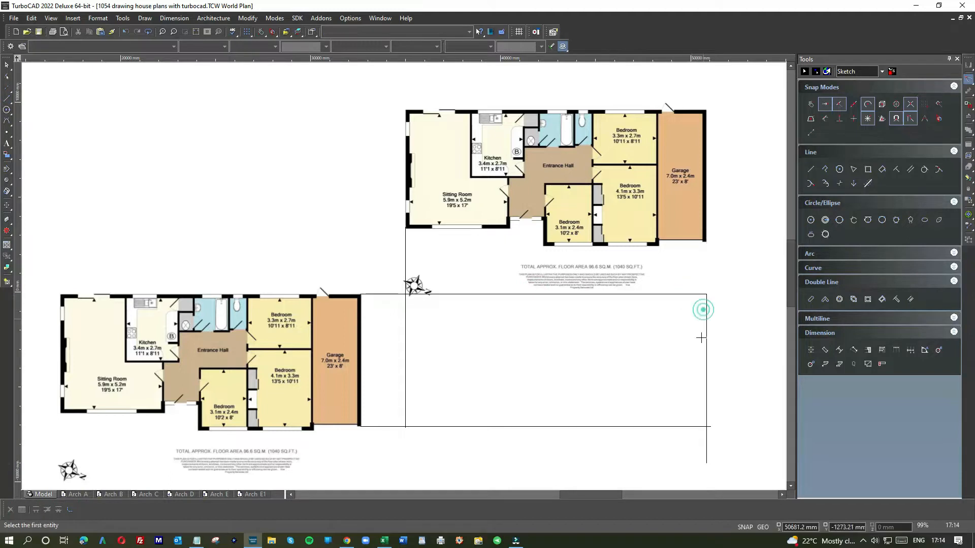
click(694, 426)
click(707, 402)
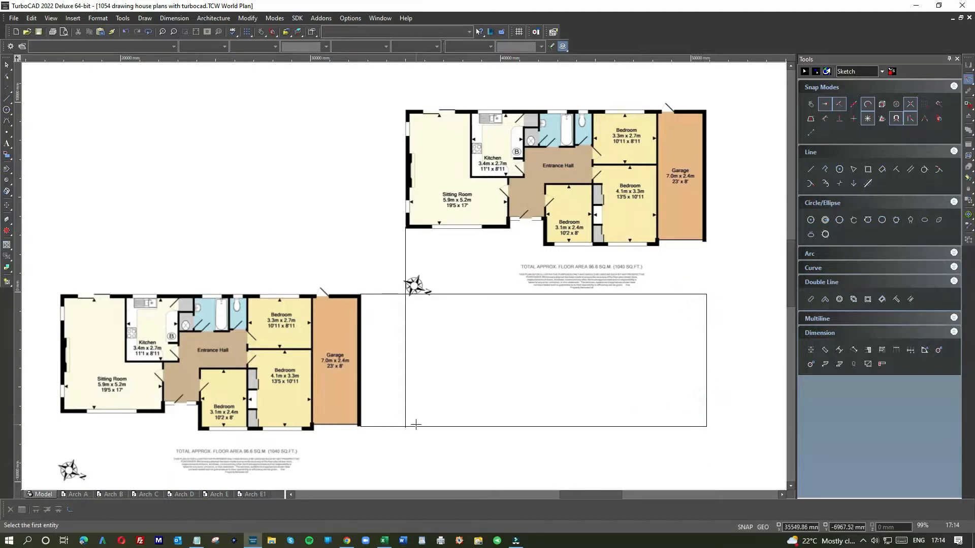
click(405, 406)
click(406, 300)
Add a parallel line a short fixed offset outside the rectangle's right-hand side
click(909, 169)
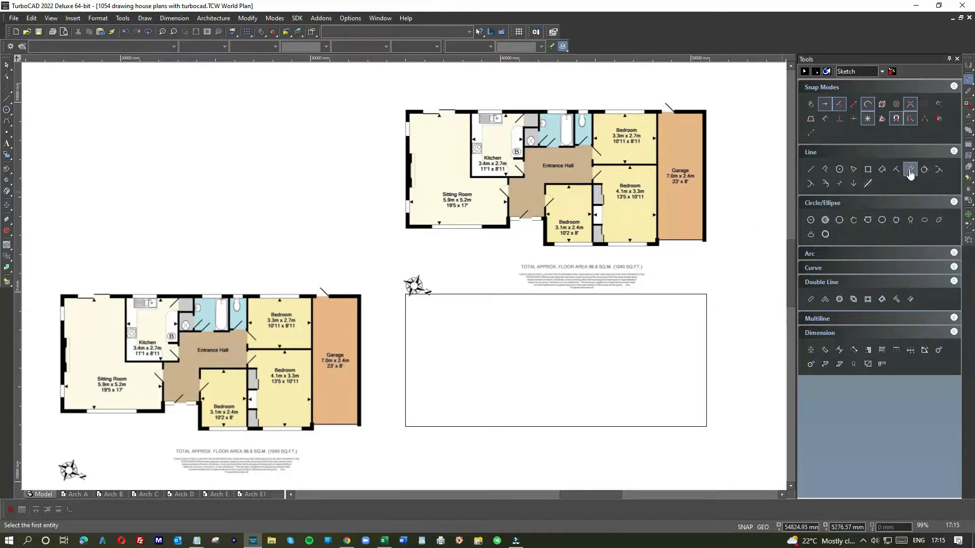
click(706, 333)
key(Tab)
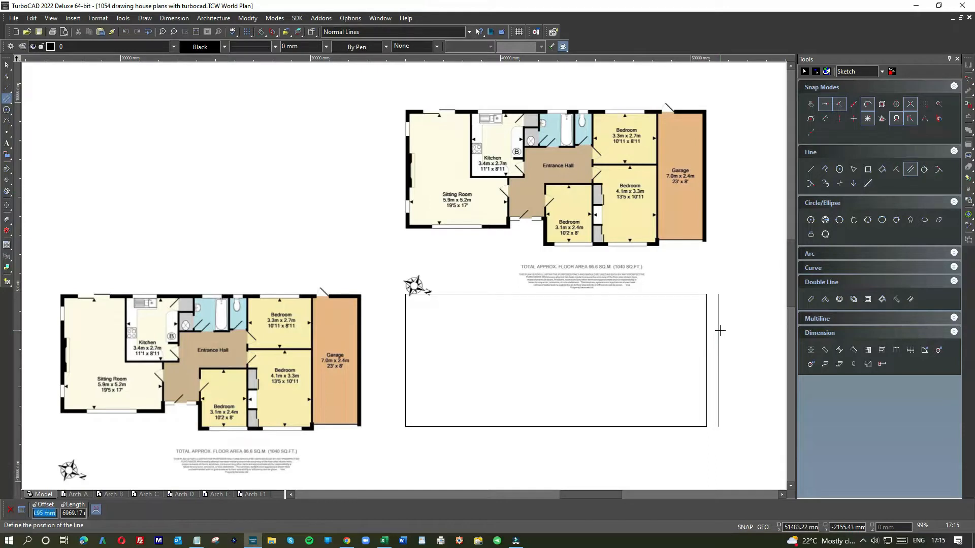
text(330)
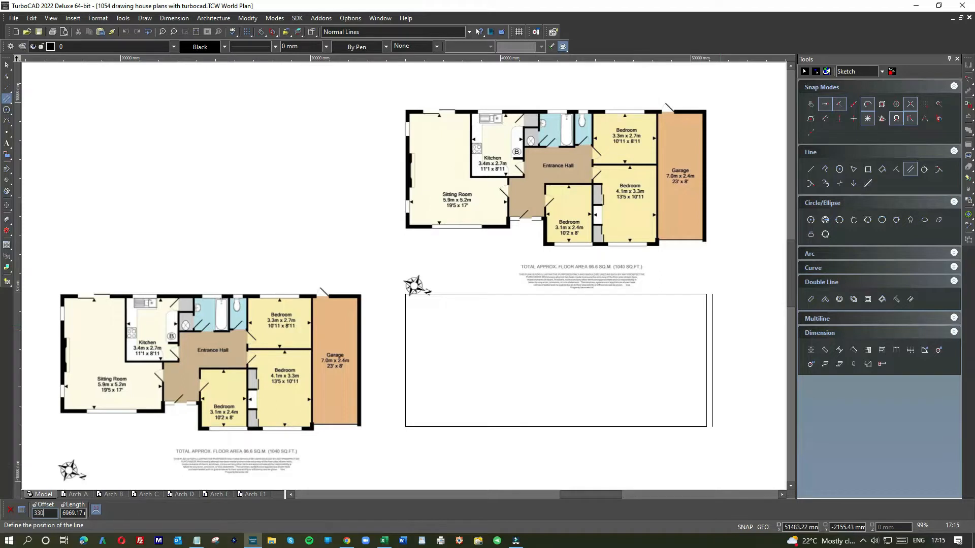
click(720, 323)
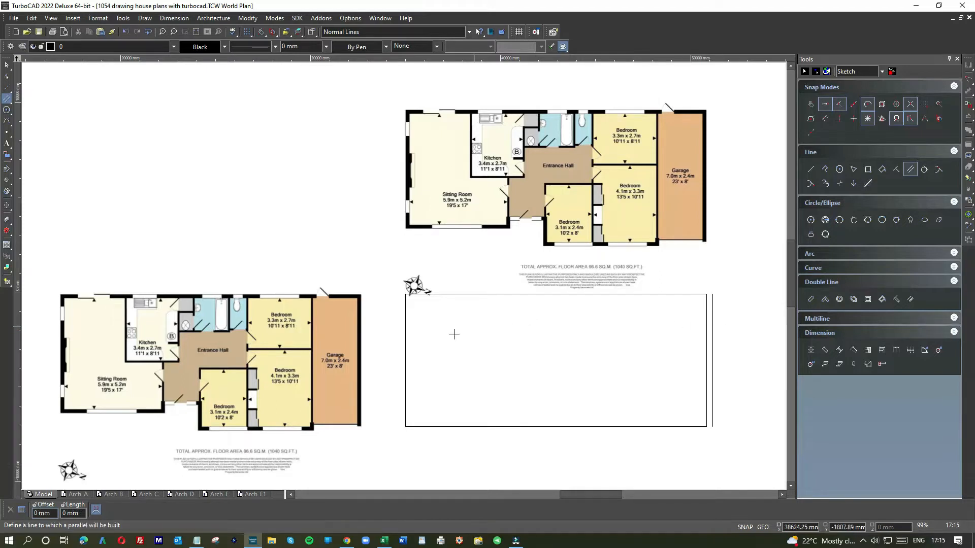
Add parallel lines offset 330 mm outside the rectangle's left-hand, upper and lower sides
click(405, 339)
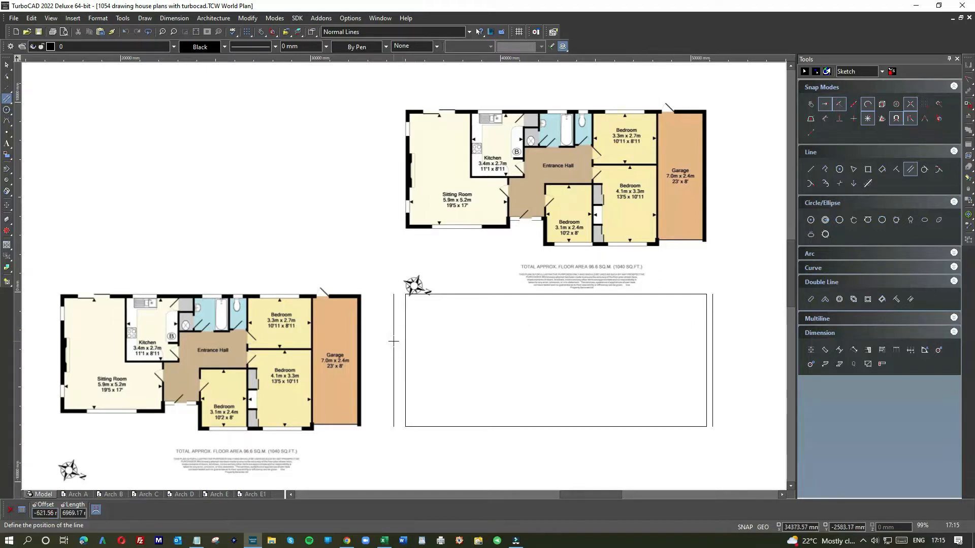
text(-330)
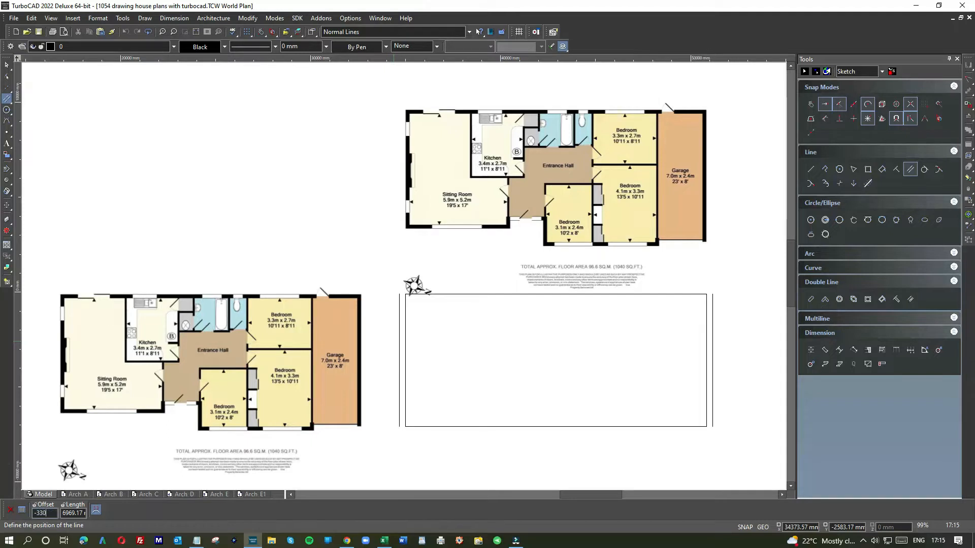
key(Return)
click(517, 293)
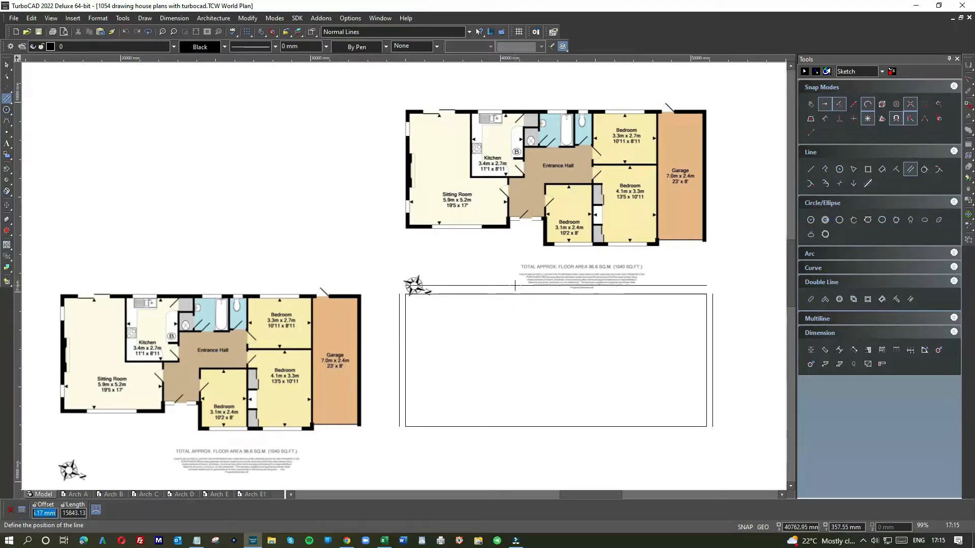
text(-)
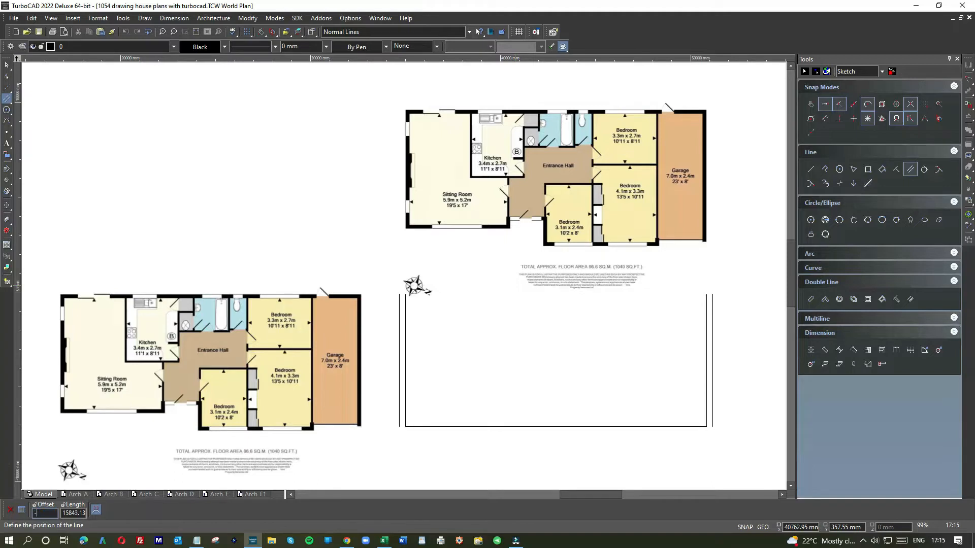
text(330)
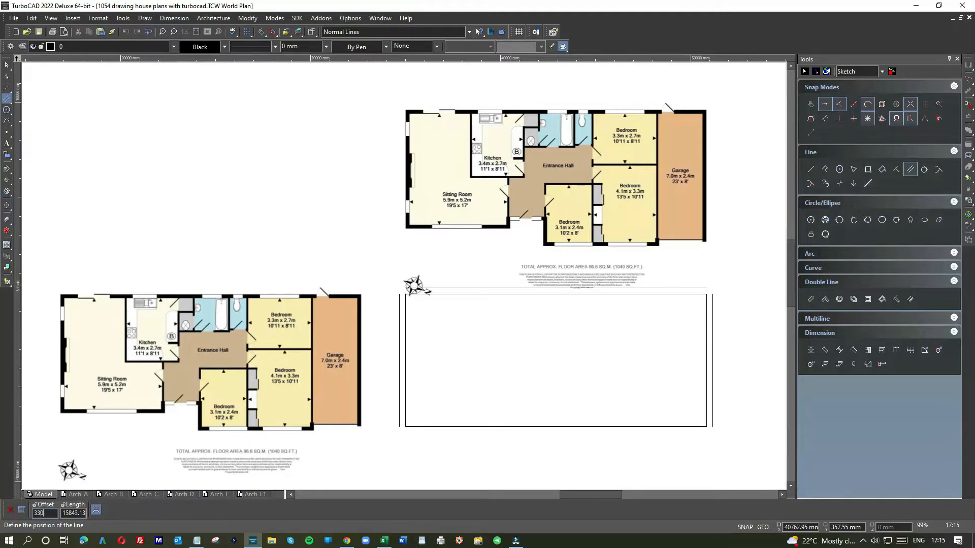
key(Return)
click(496, 425)
text(-330)
key(Return)
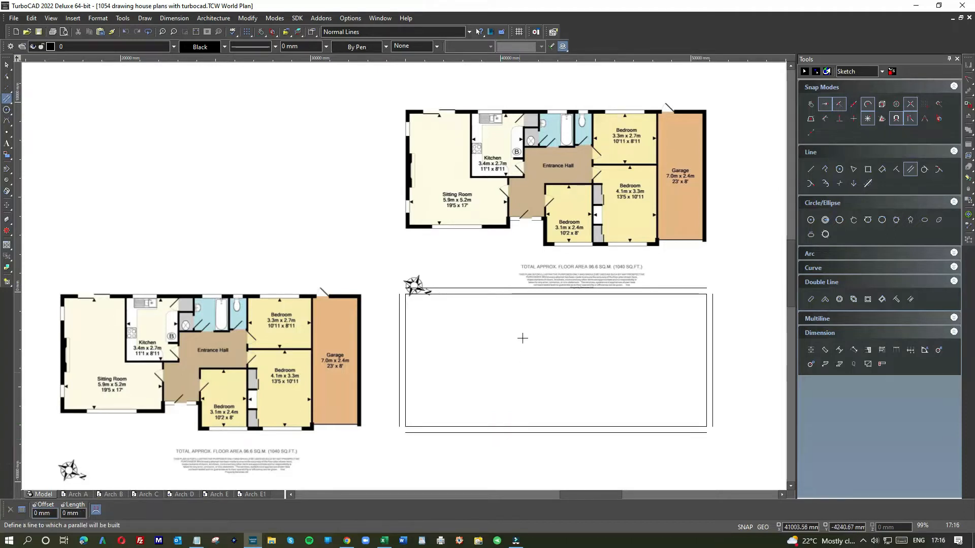
Join the four outer offset lines at their corners with Meet 2 Lines to close the outer rectangle
right_click(479, 314)
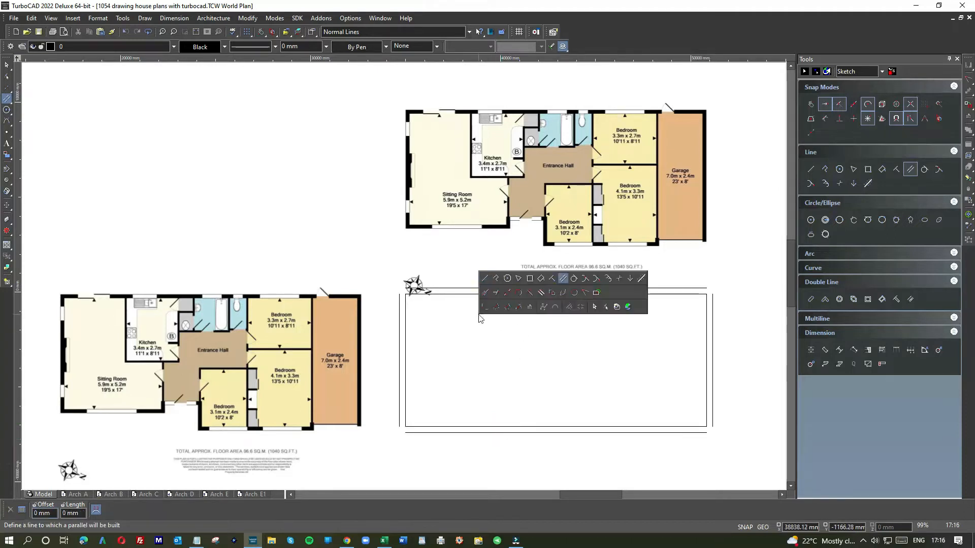
click(585, 283)
click(584, 293)
click(452, 287)
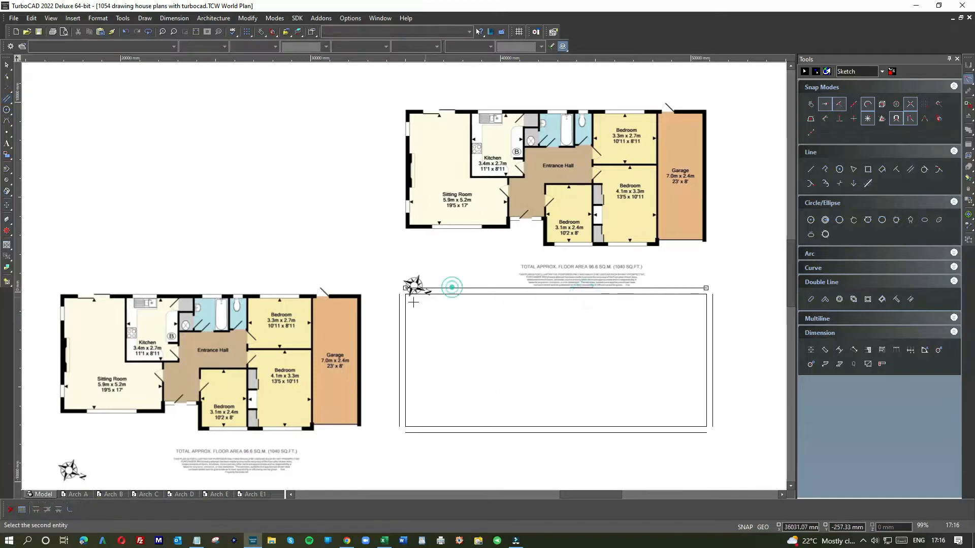
click(398, 302)
click(418, 433)
click(403, 418)
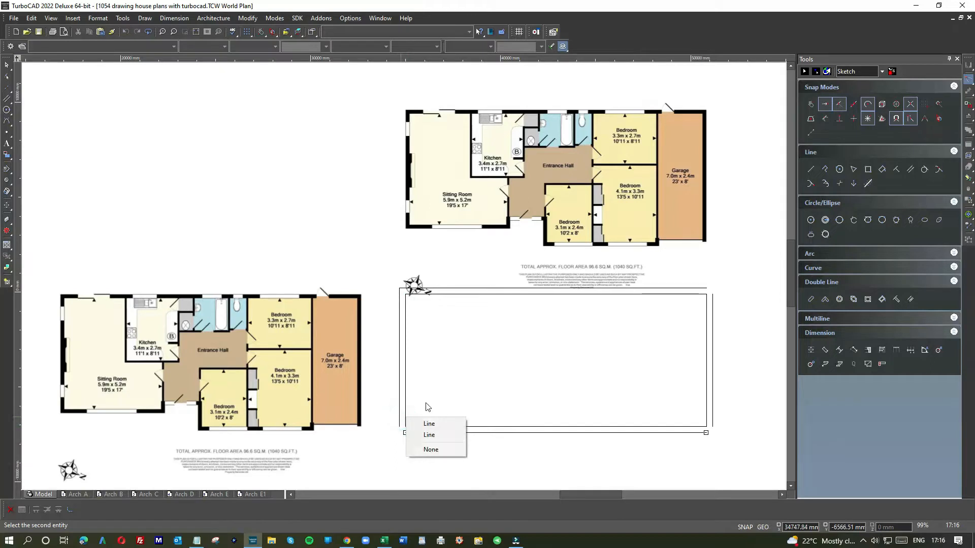
click(399, 399)
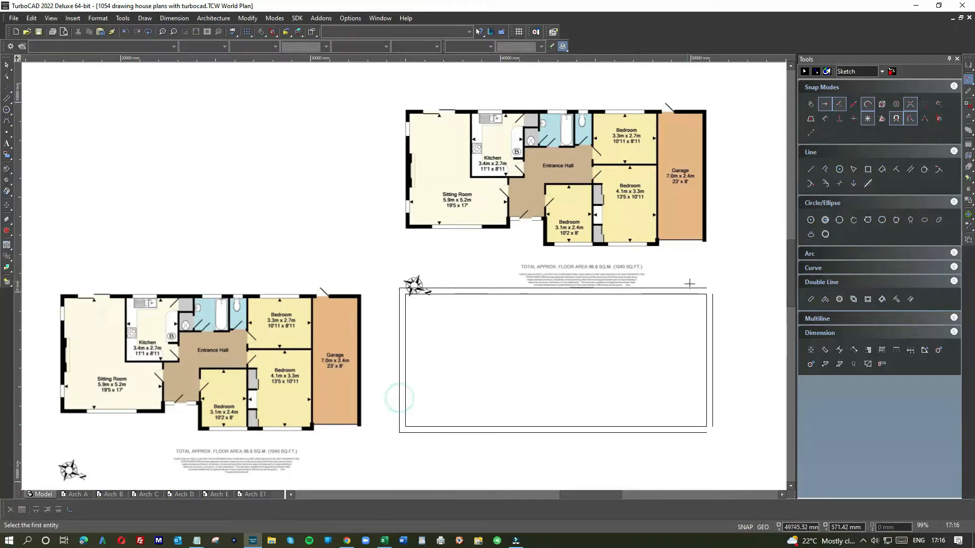
click(693, 287)
click(711, 298)
click(711, 413)
click(695, 431)
click(679, 433)
Draw a vertical line from the bedroom side of the copied plan's garage dividing wall down to the inner rectangle's lower line
scroll(535, 350, down, 2)
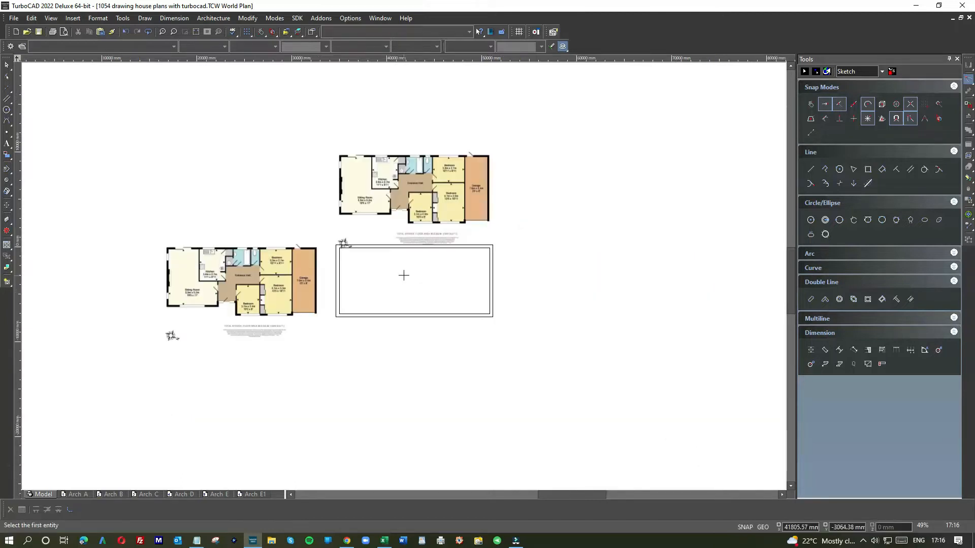
scroll(402, 273, up, 2)
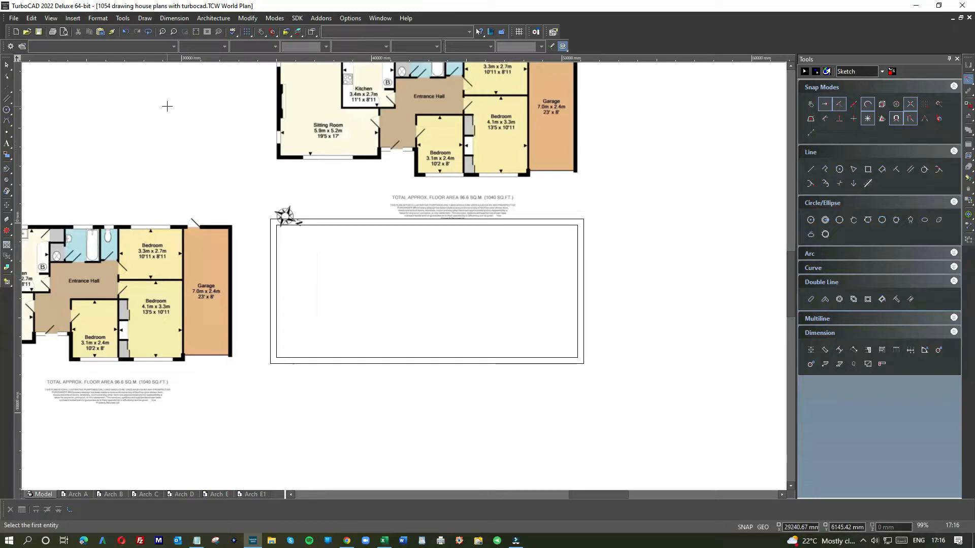
scroll(403, 275, down, 2)
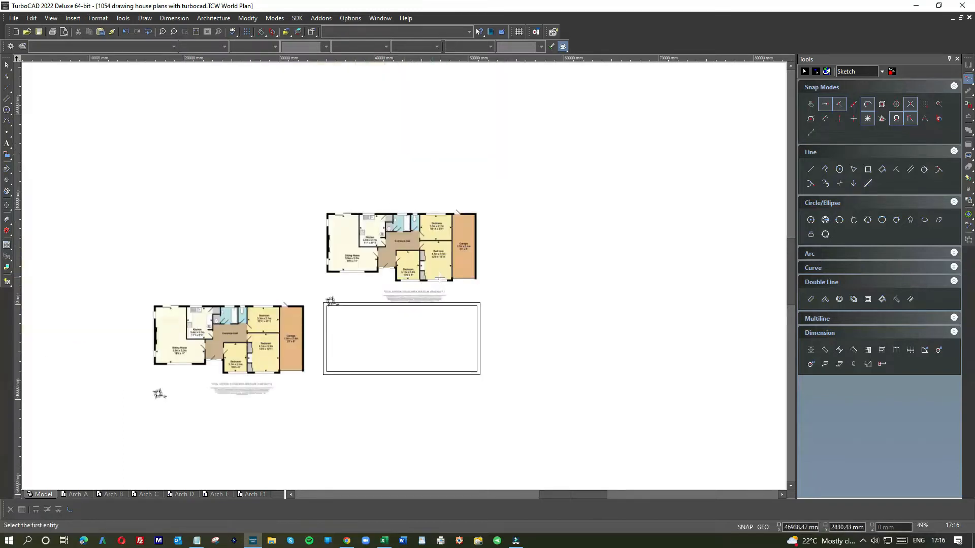
scroll(440, 277, up, 4)
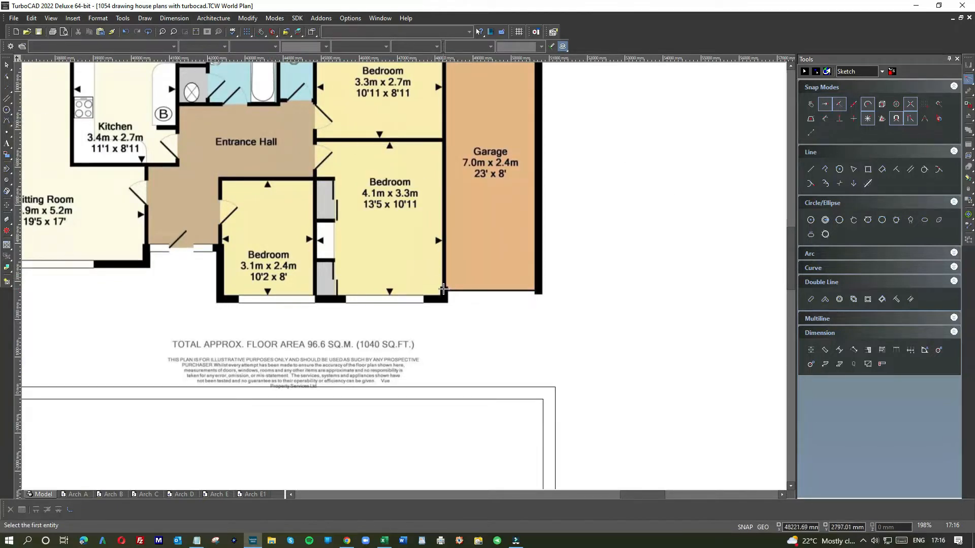
scroll(445, 217, down, 3)
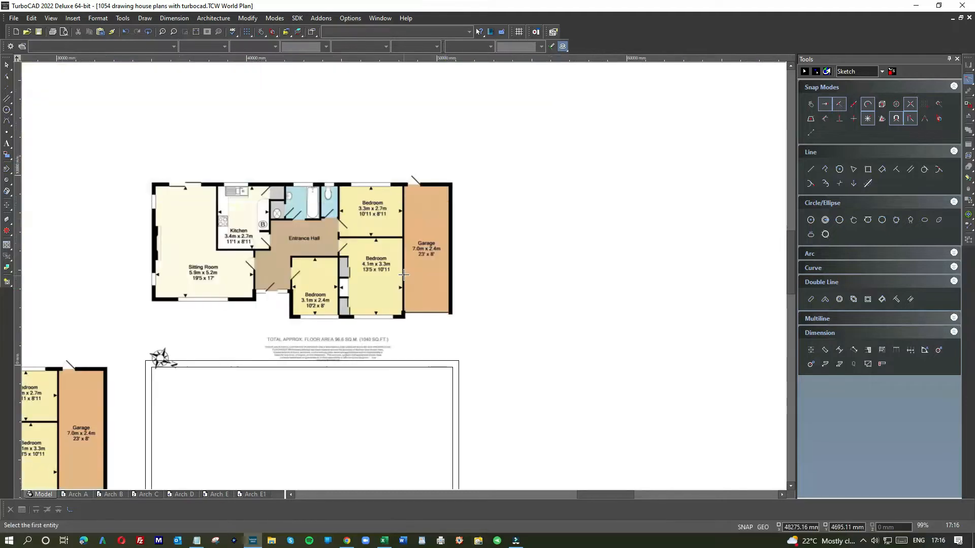
scroll(392, 253, up, 3)
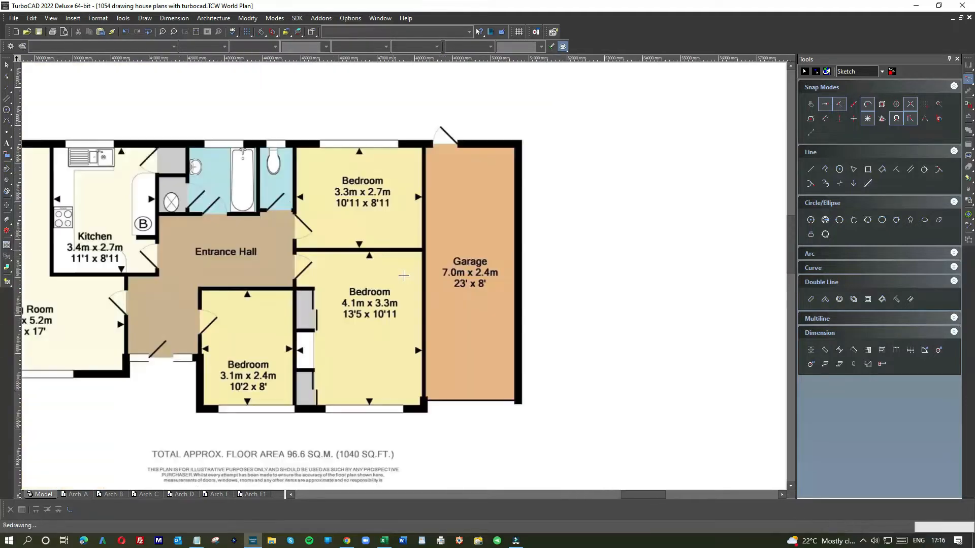
click(811, 169)
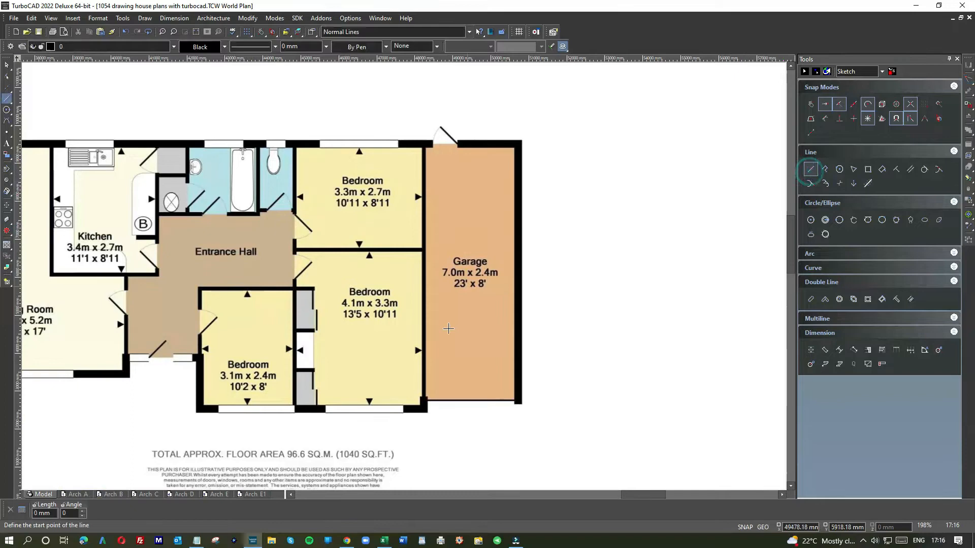
scroll(396, 302, down, 3)
scroll(398, 287, up, 6)
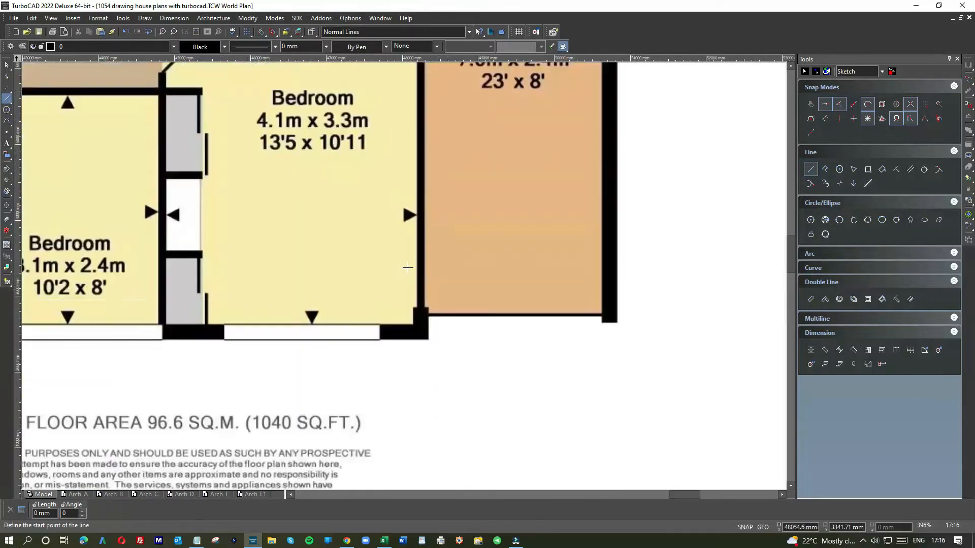
click(416, 239)
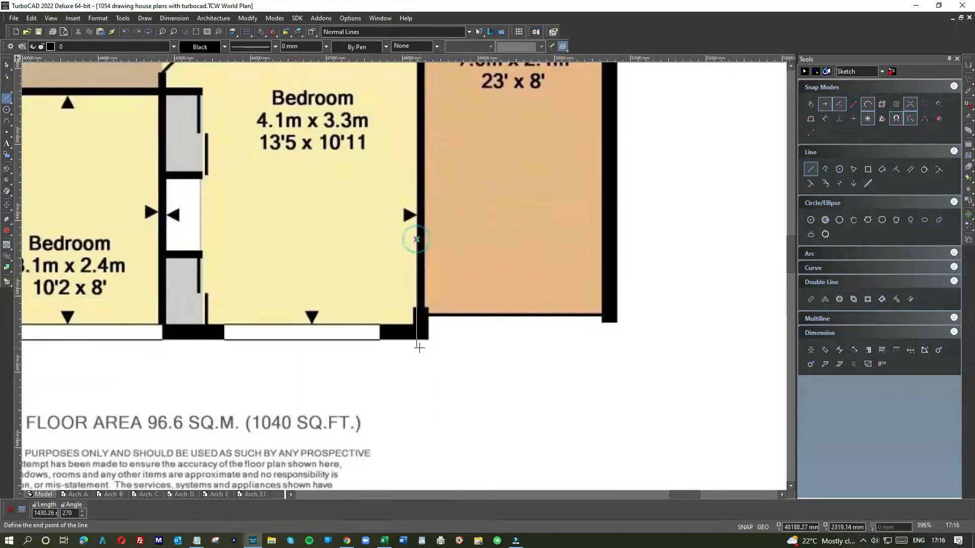
scroll(409, 264, down, 6)
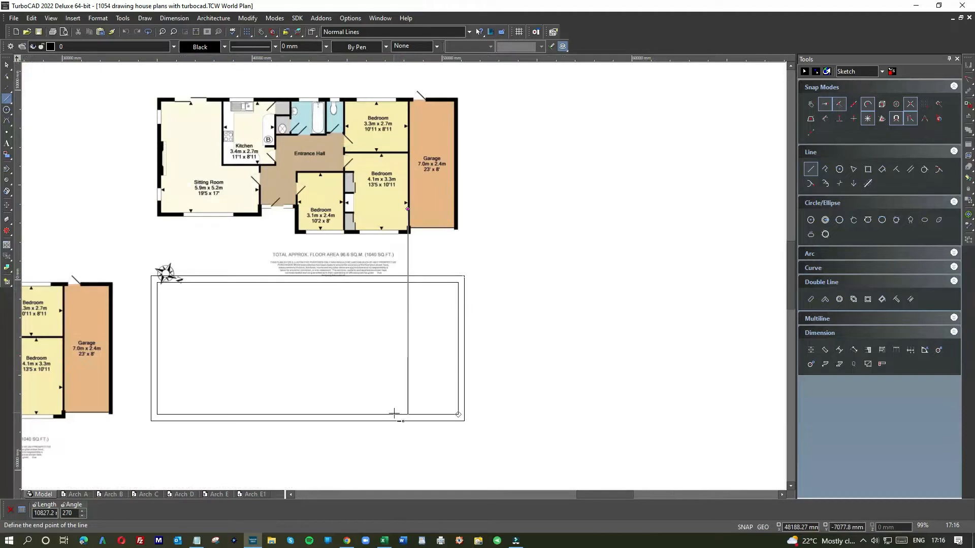
click(394, 412)
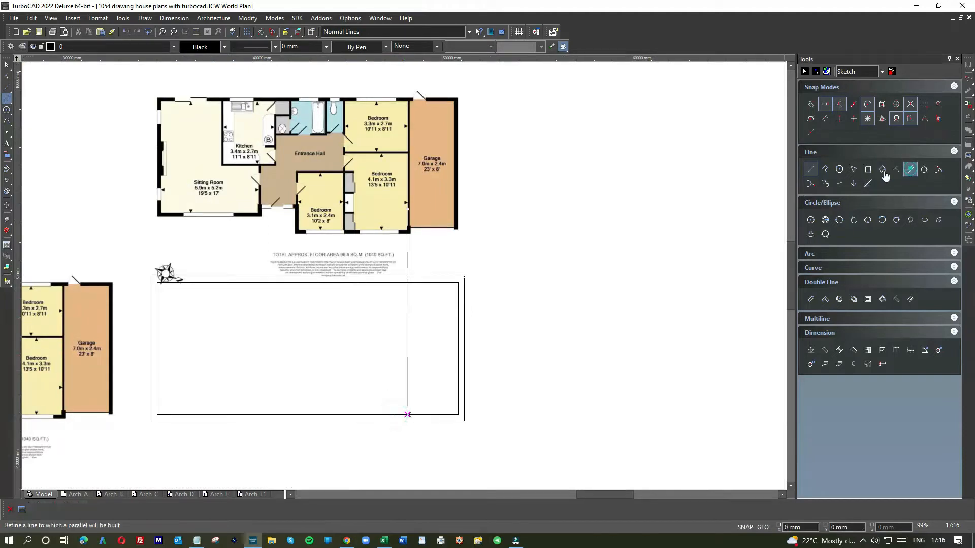
Add a parallel line 130 mm to the left of the garage dividing line
click(908, 173)
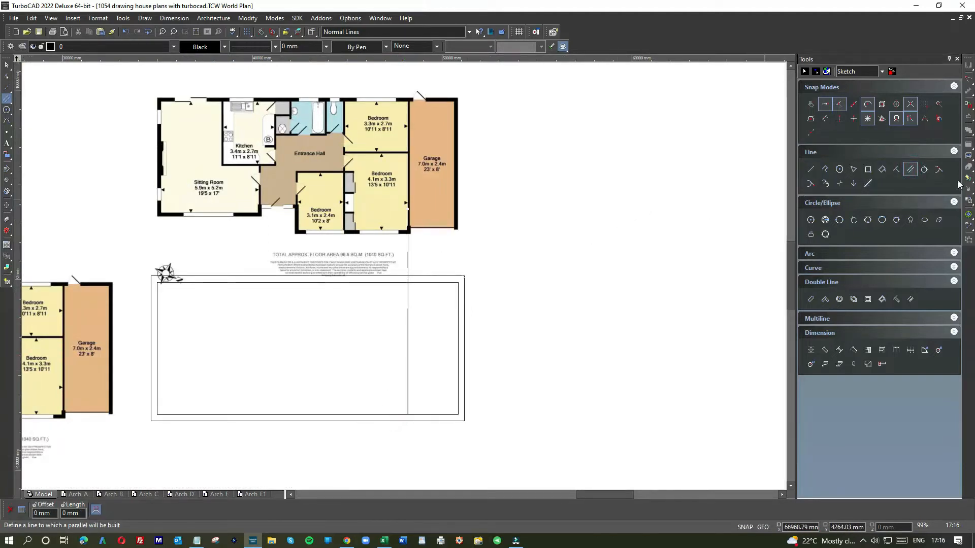
right_click(635, 178)
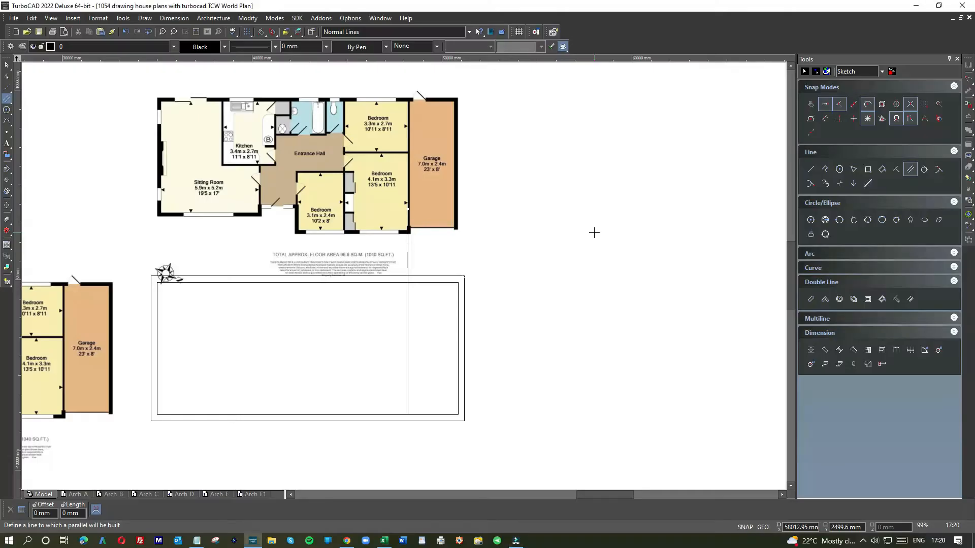
right_click(568, 240)
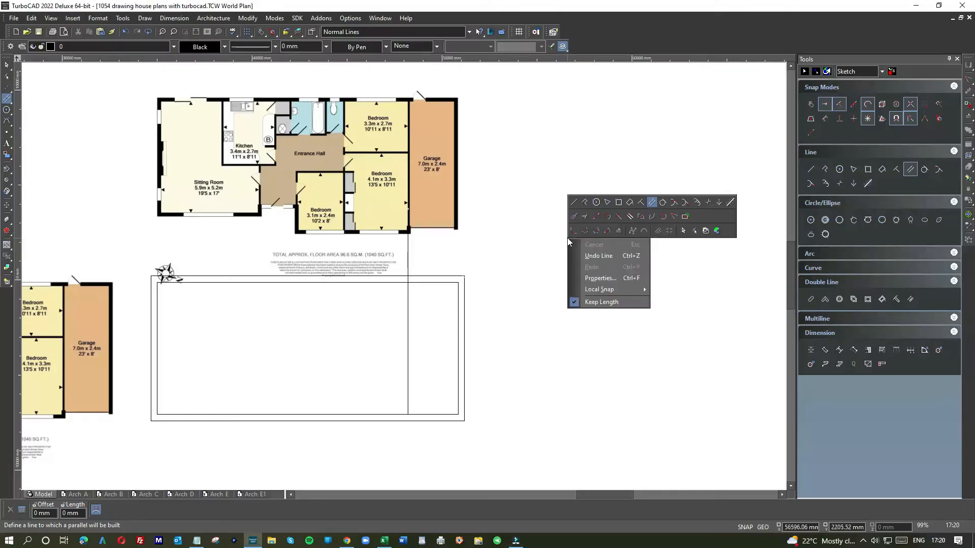
click(651, 203)
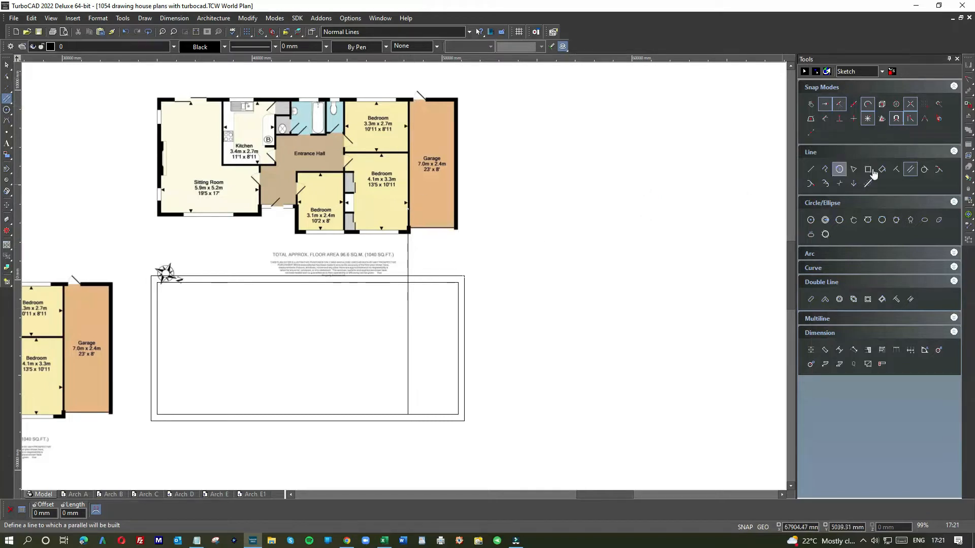
click(408, 318)
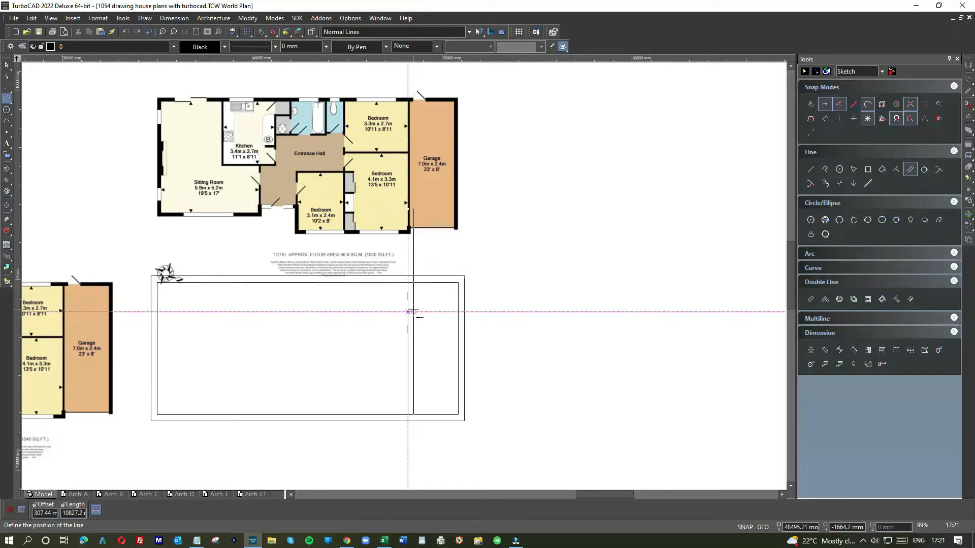
text(-13)
key(Return)
click(7, 65)
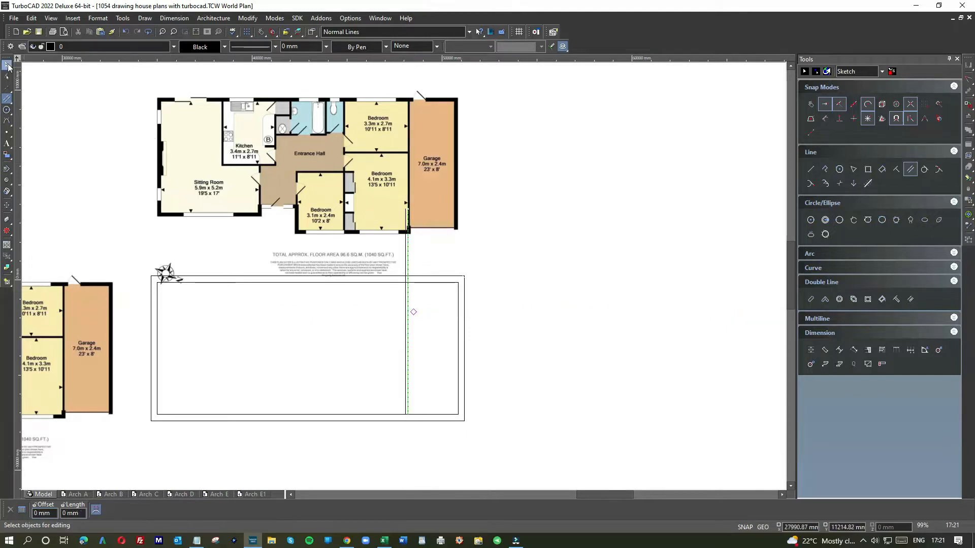
scroll(404, 249, up, 4)
click(415, 229)
click(419, 200)
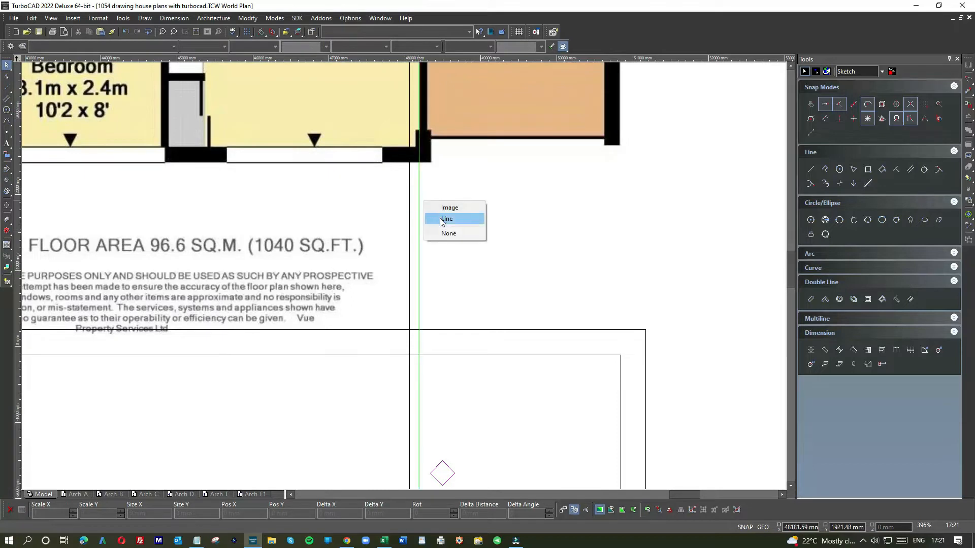
Shorten both garage dividing wall lines so their upper ends stop at the inner rectangle's upper line
right_click(475, 282)
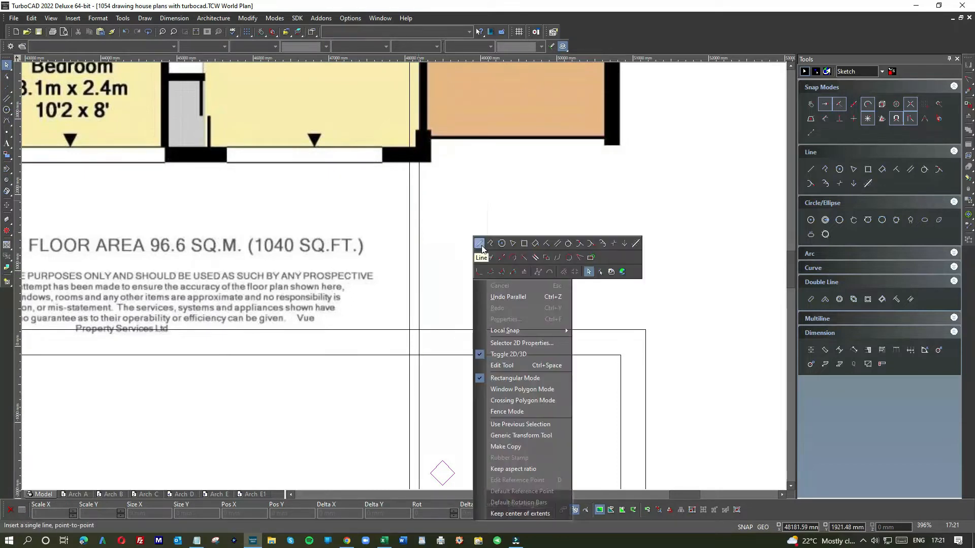
click(482, 246)
click(419, 256)
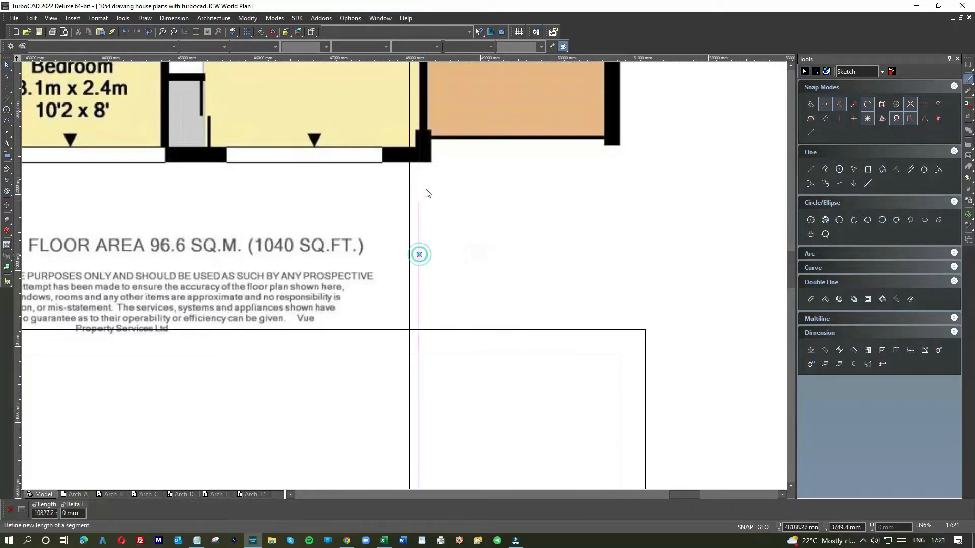
scroll(427, 212, down, 2)
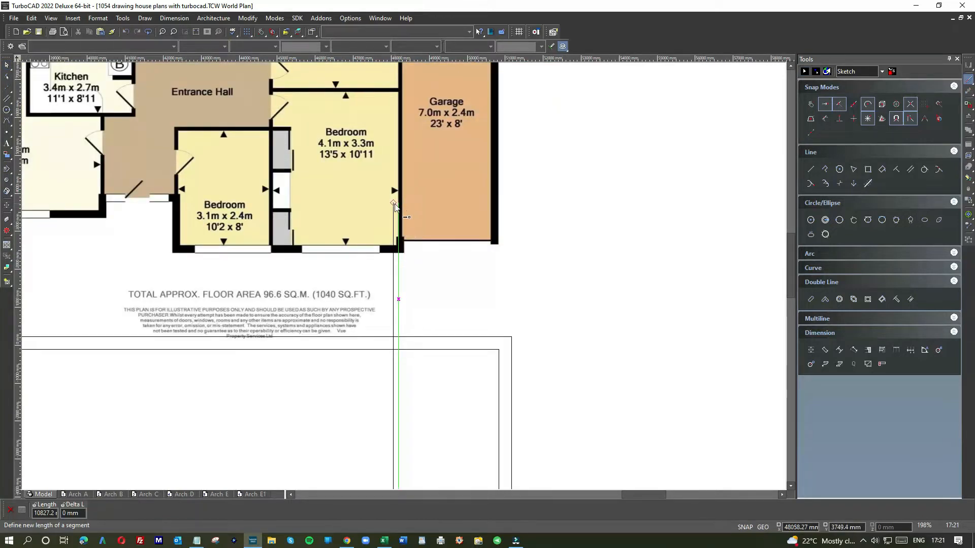
click(397, 203)
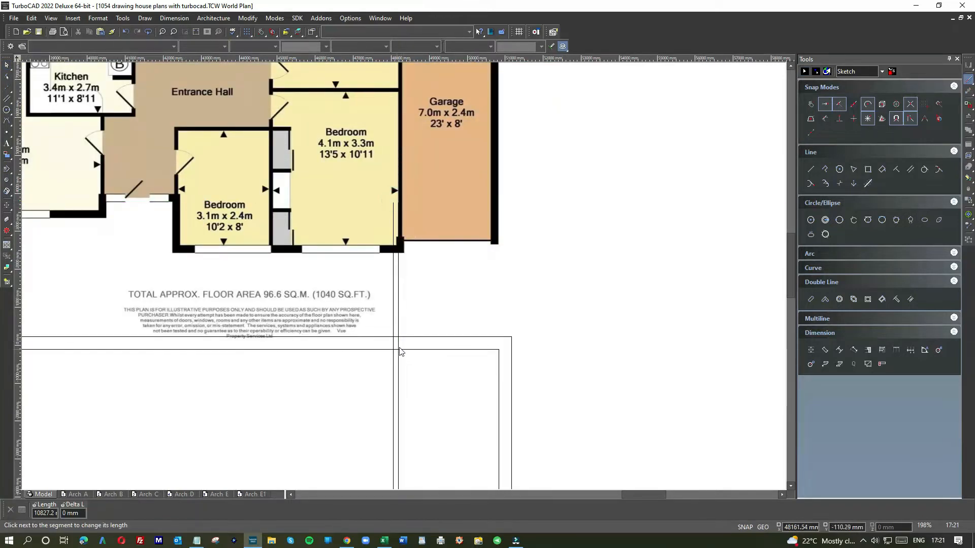
click(399, 315)
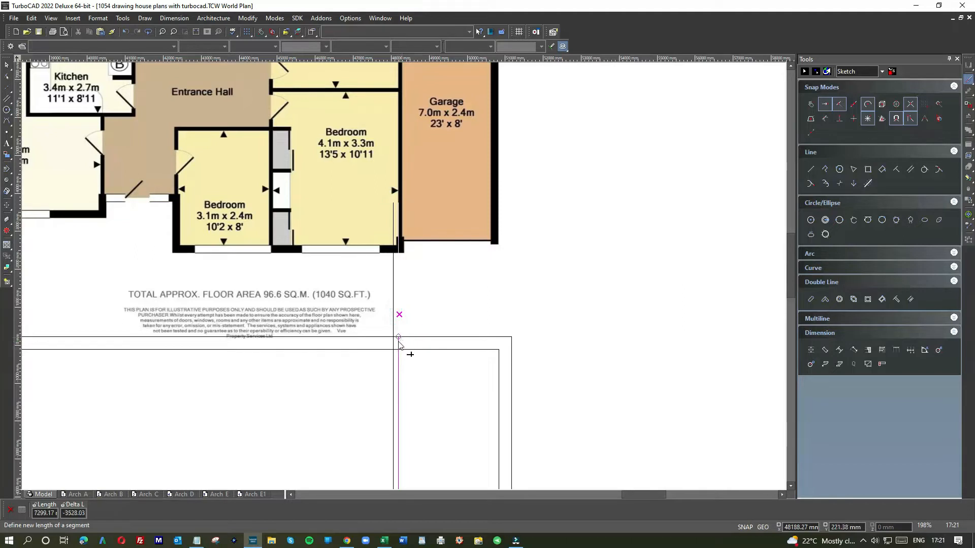
click(398, 350)
click(395, 294)
click(393, 351)
scroll(391, 350, down, 4)
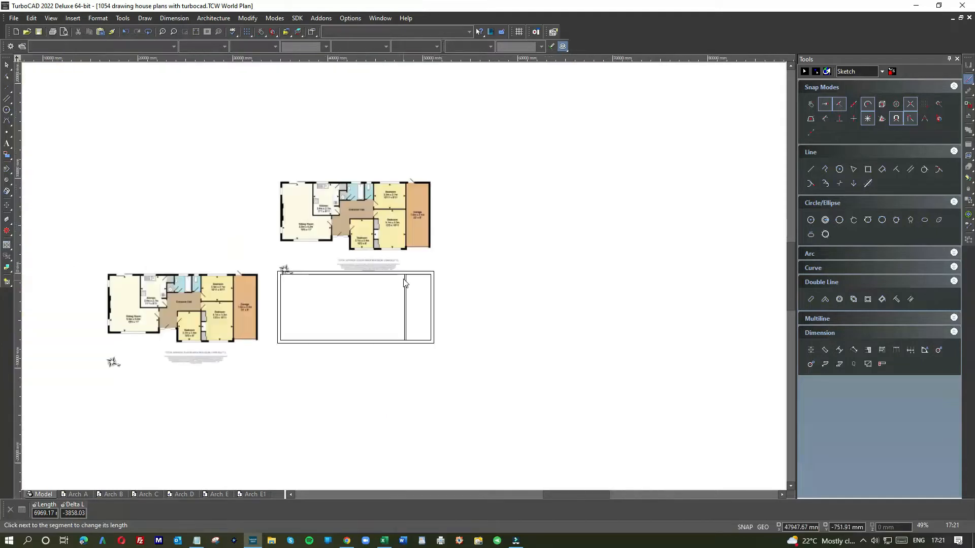
scroll(405, 282, up, 10)
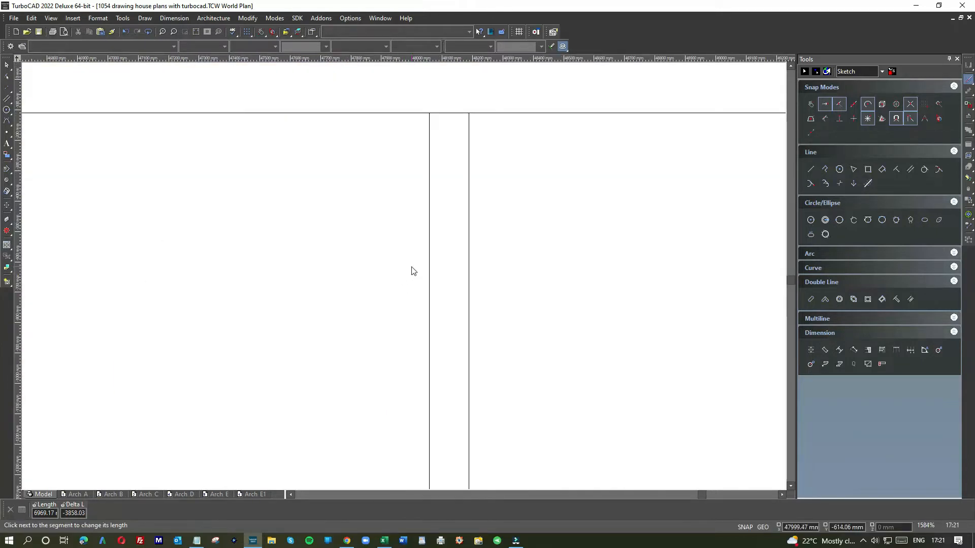
click(812, 172)
click(429, 112)
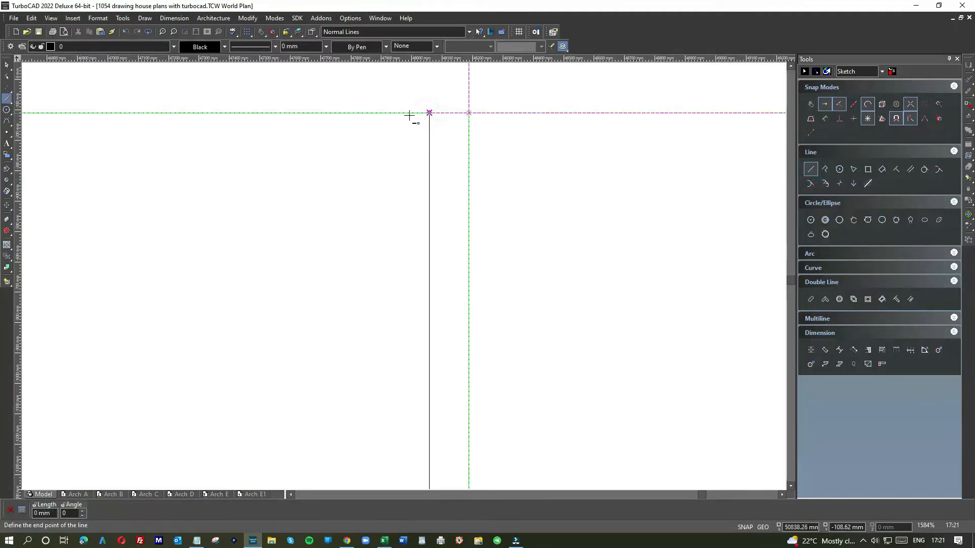
click(279, 154)
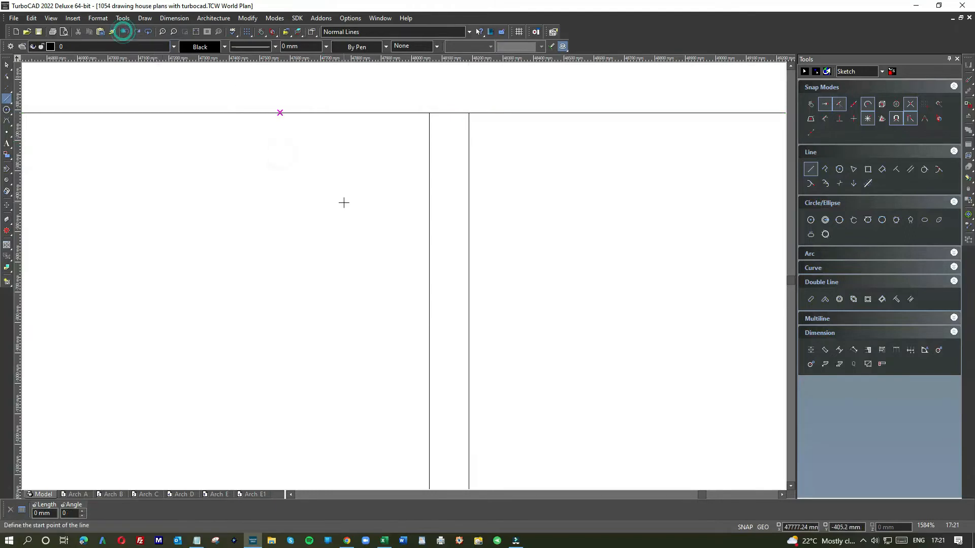
Join the left garage dividing line to the inner rectangle's upper line with Meet 2 Lines, keeping the part on the house side
scroll(403, 275, down, 3)
scroll(410, 268, up, 2)
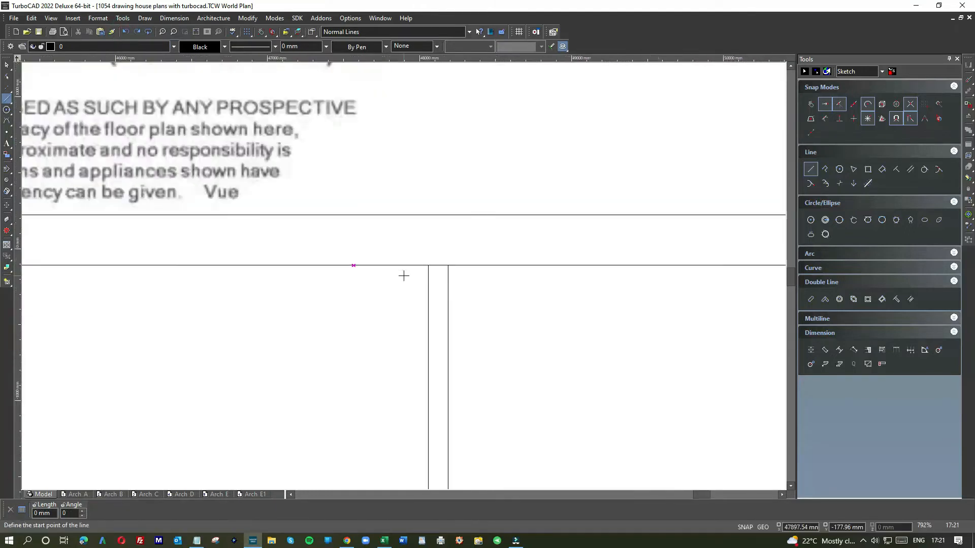
right_click(467, 298)
click(573, 275)
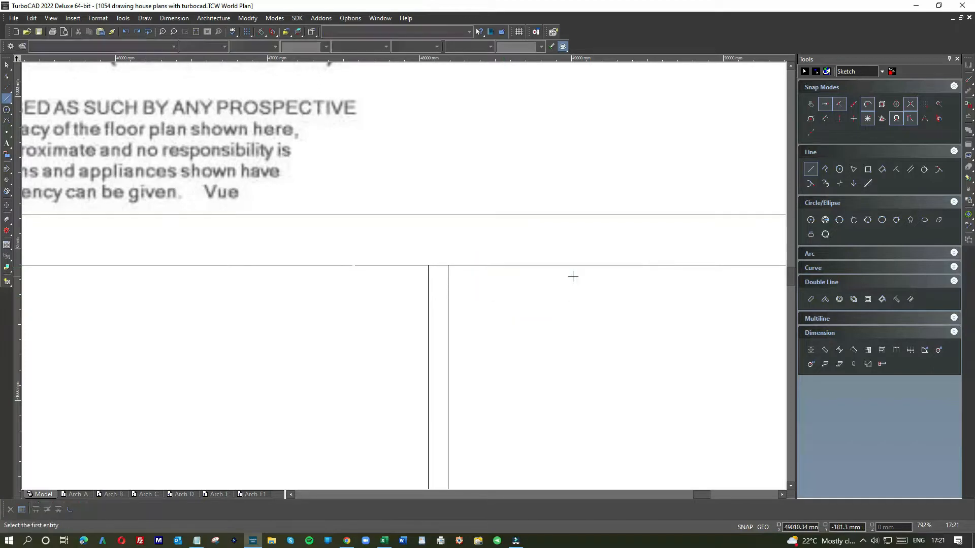
click(426, 283)
click(407, 264)
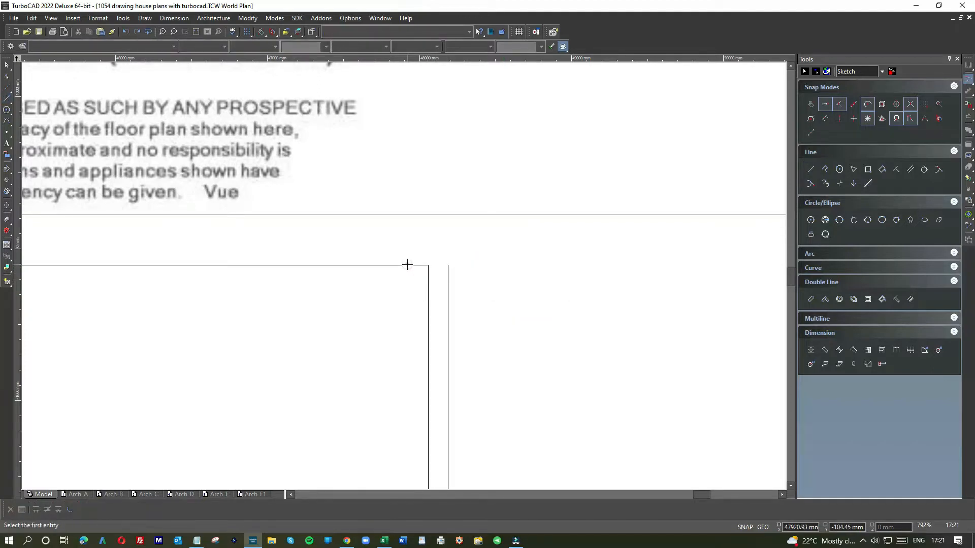
Draw a horizontal line from the left garage dividing line's upper end to the upper end of the garage's inner right wall line
click(7, 98)
click(428, 264)
scroll(539, 273, down, 2)
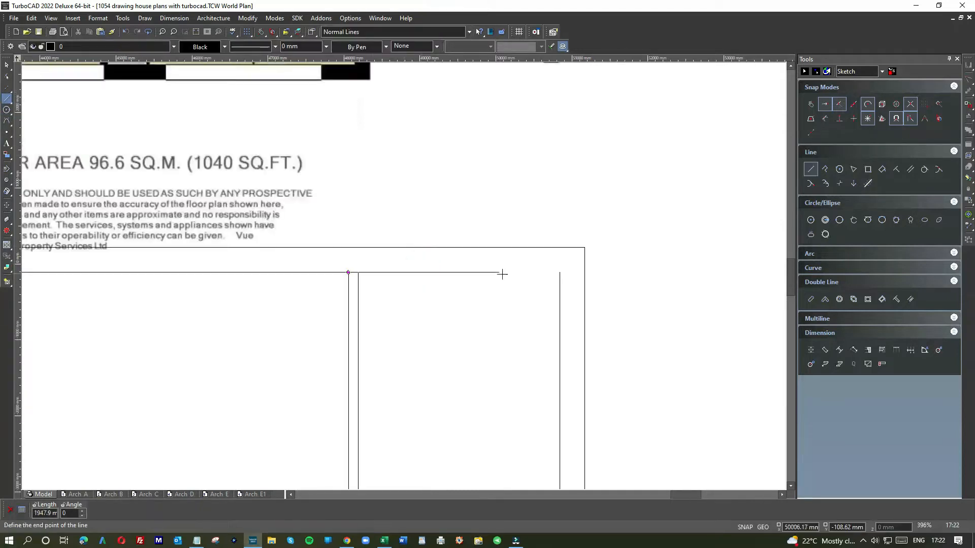
click(559, 273)
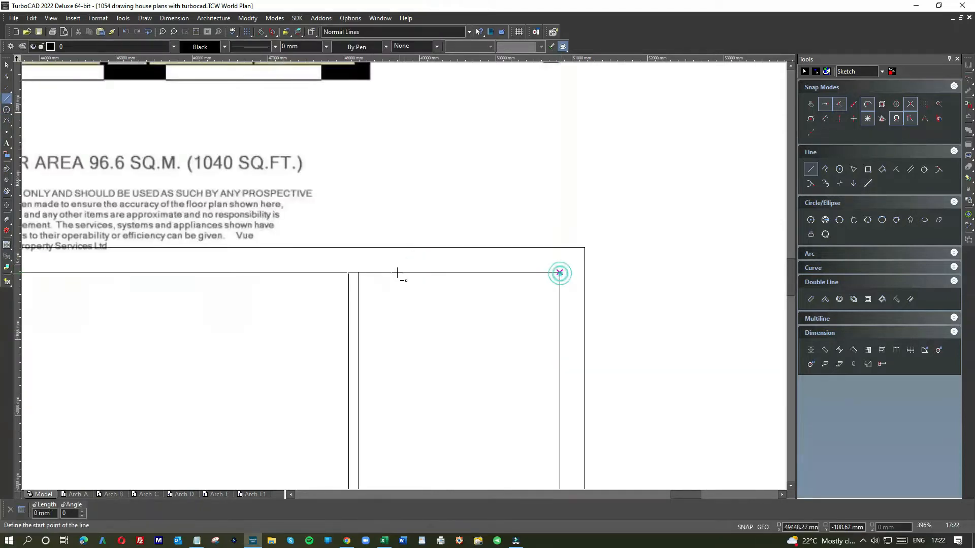
Join the right garage dividing line to the inner upper and lower wall lines with Meet 2 Lines to close the garage rectangle
right_click(374, 283)
click(475, 262)
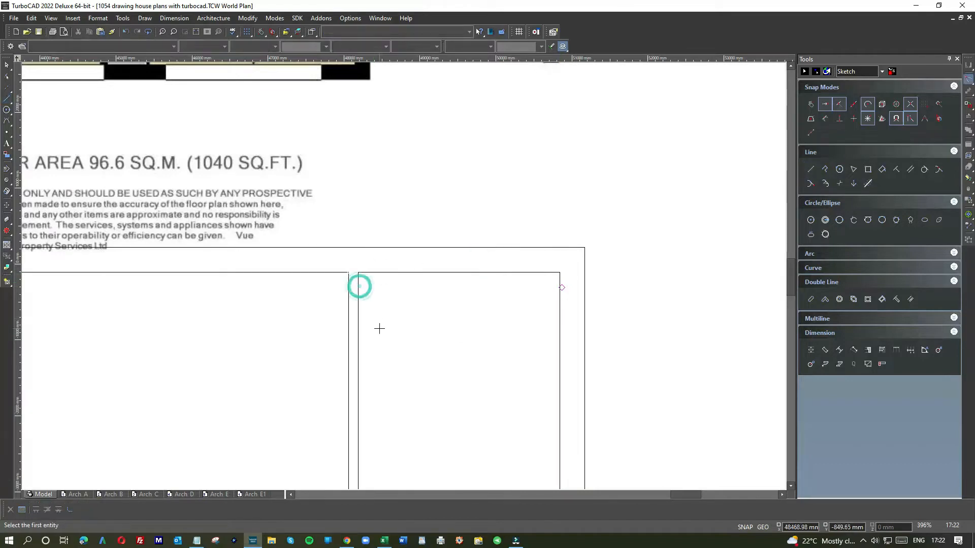
scroll(378, 329, down, 2)
scroll(411, 388, up, 3)
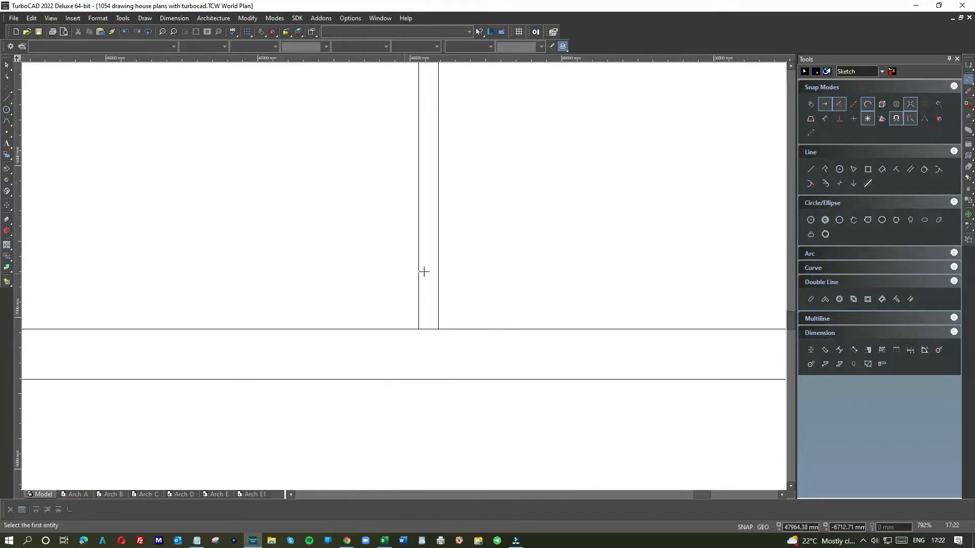
click(438, 265)
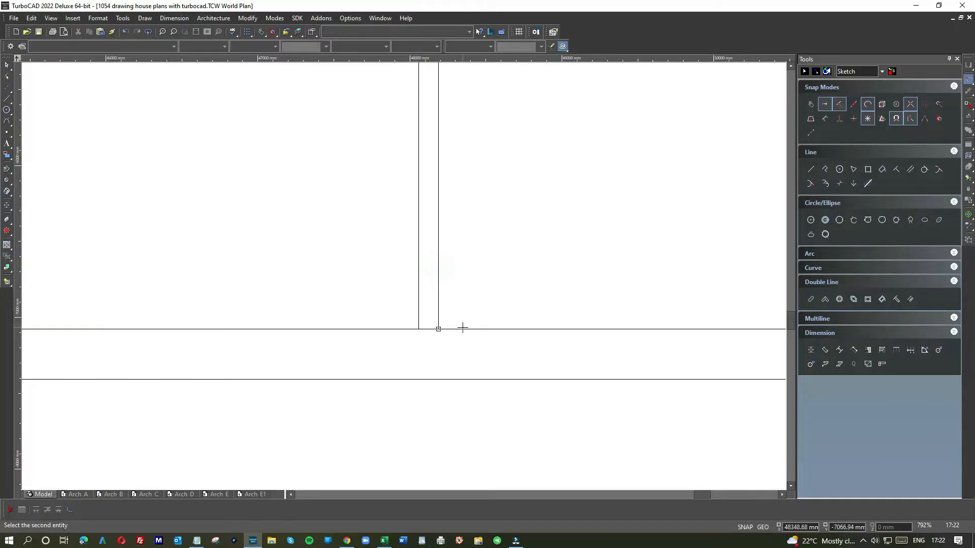
click(421, 300)
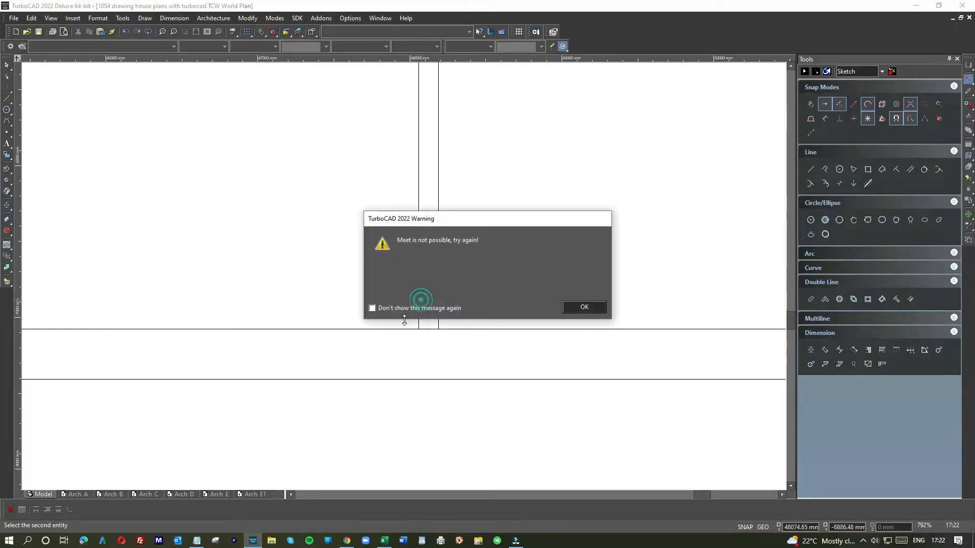
click(574, 307)
click(454, 327)
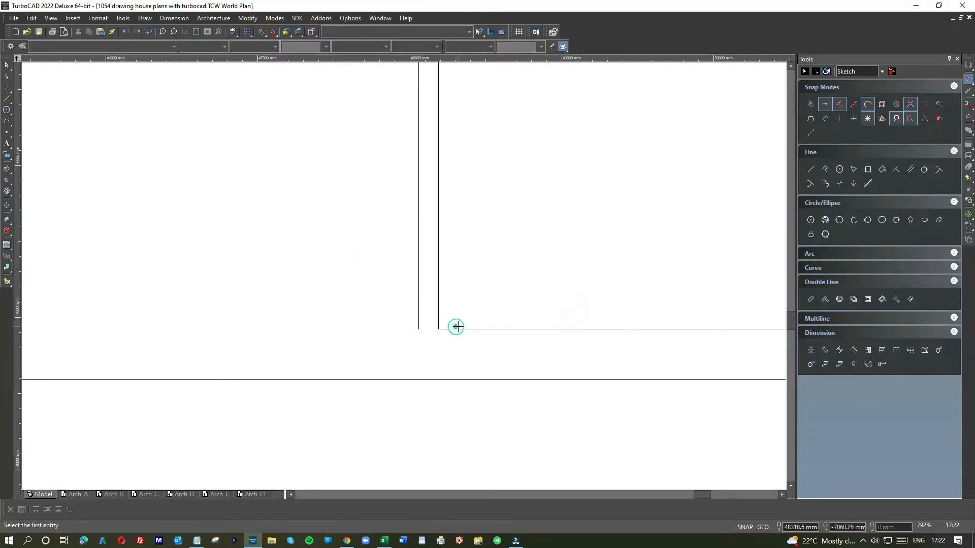
Draw a horizontal line from the left garage dividing line's lower end to the lower end of the house's inner left wall line
scroll(276, 220, down, 2)
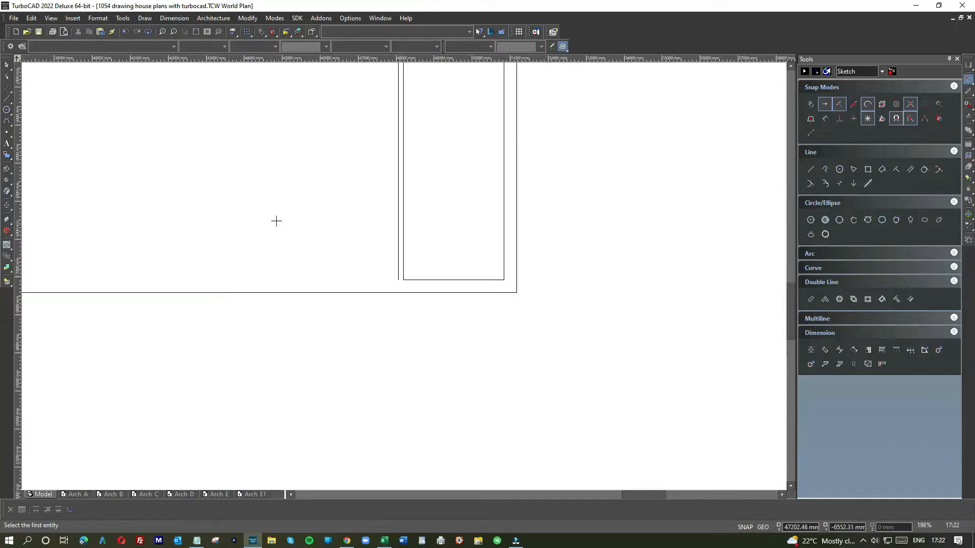
right_click(398, 156)
click(406, 126)
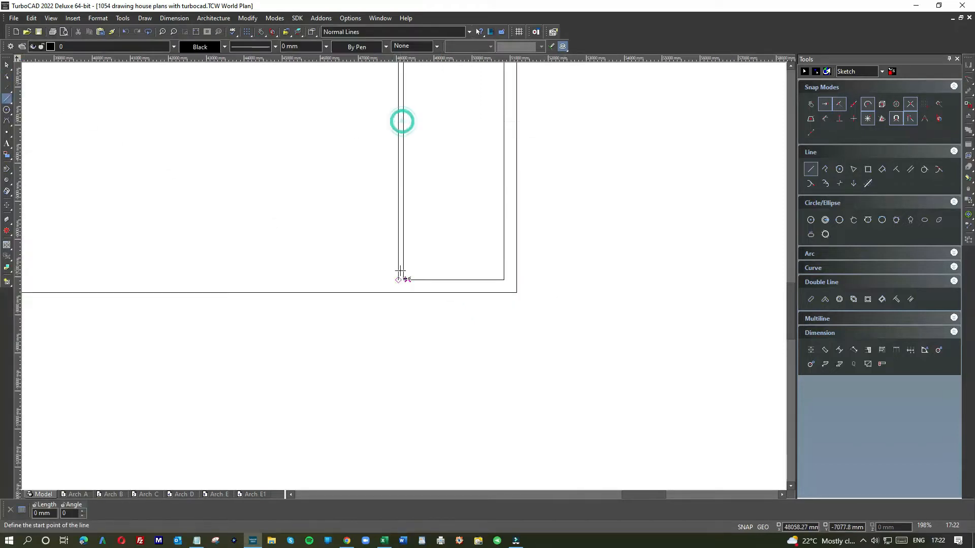
click(398, 280)
scroll(238, 292, down, 1)
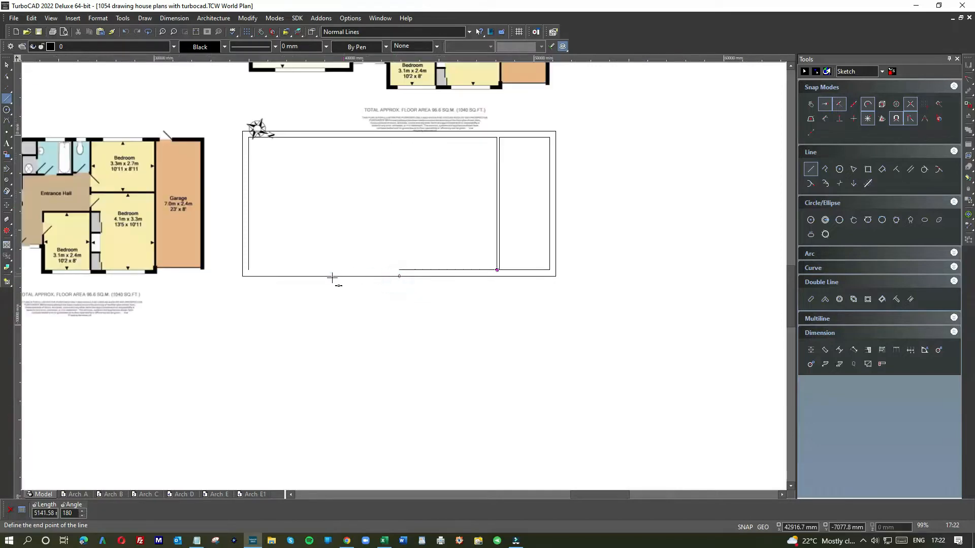
click(248, 270)
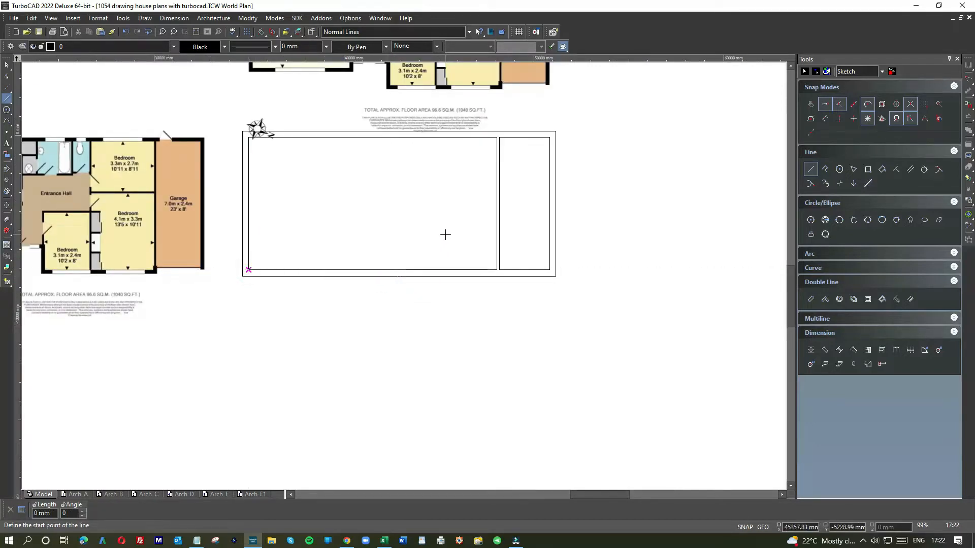
Draw a vertical line from the wardrobe side of the wall between the copied plan's two lower bedrooms down to the inner lower line
scroll(492, 267, up, 4)
scroll(404, 275, down, 8)
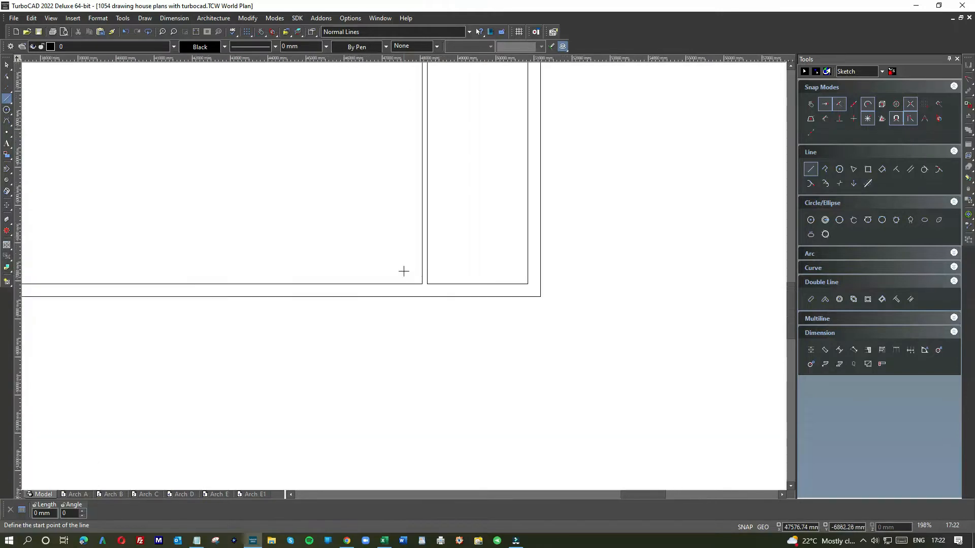
scroll(404, 275, up, 3)
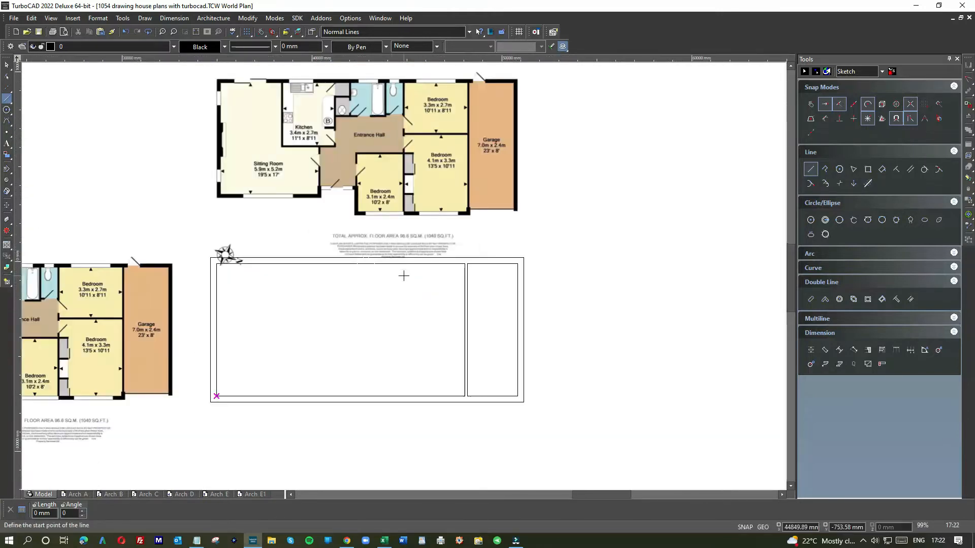
scroll(406, 216, up, 5)
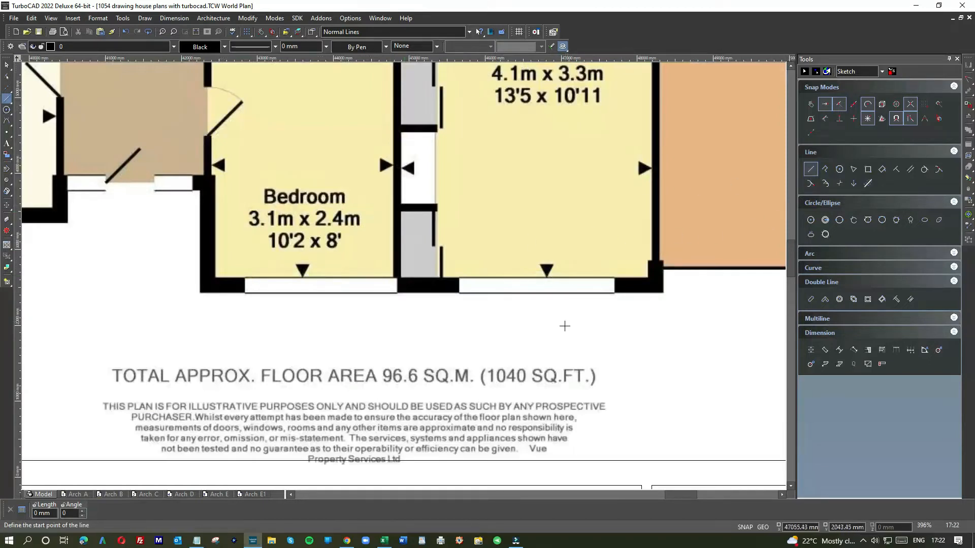
right_click(566, 285)
click(571, 291)
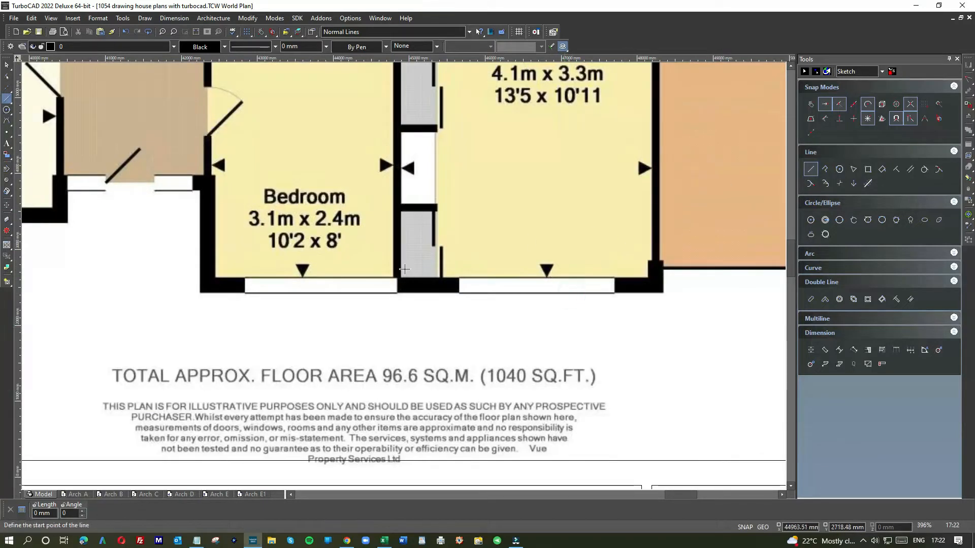
click(401, 263)
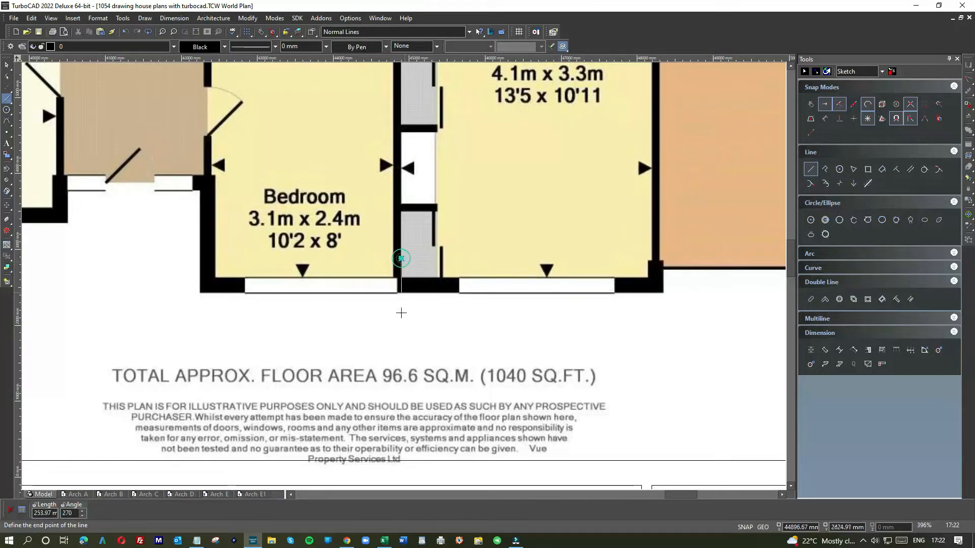
scroll(400, 325, down, 5)
click(401, 430)
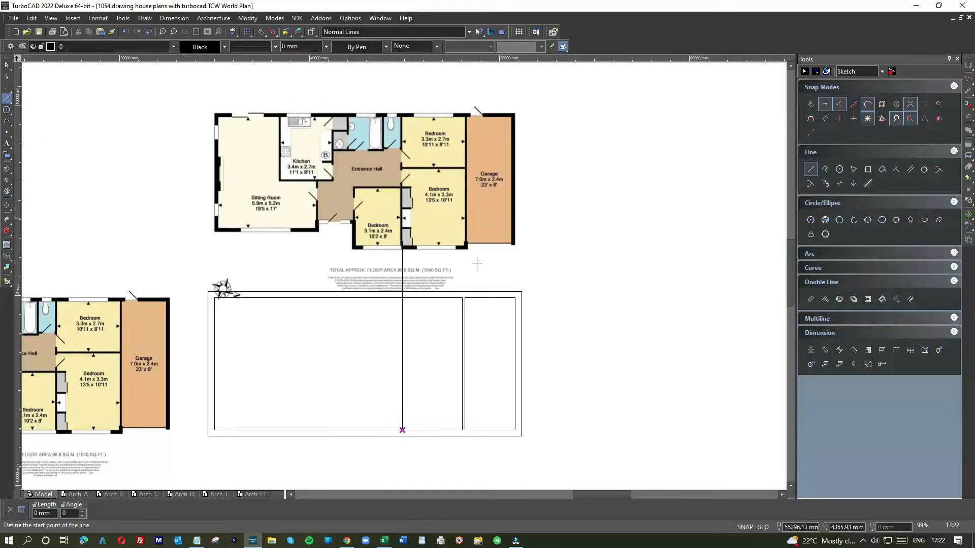
Add a parallel line to the left of the bedroom dividing line for the wall's other face
right_click(556, 284)
click(643, 249)
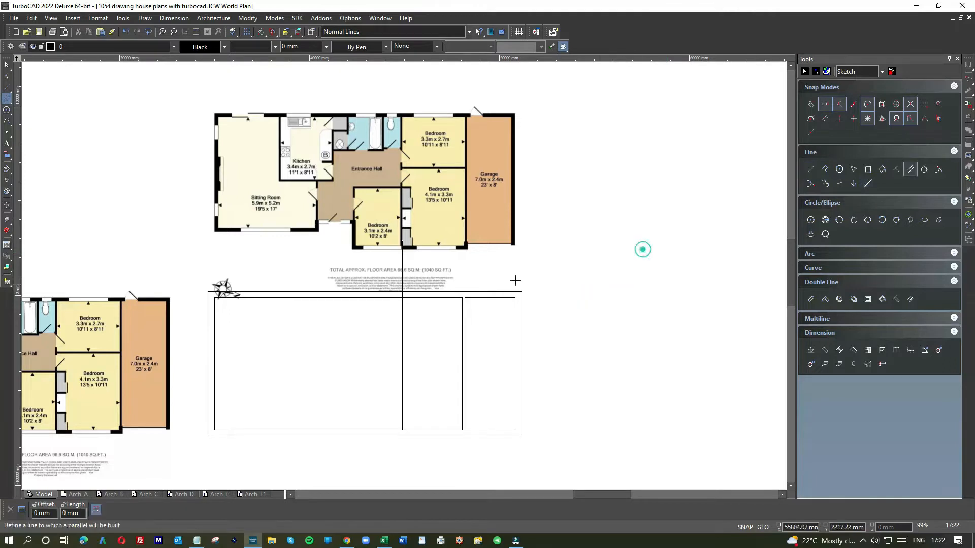
click(404, 334)
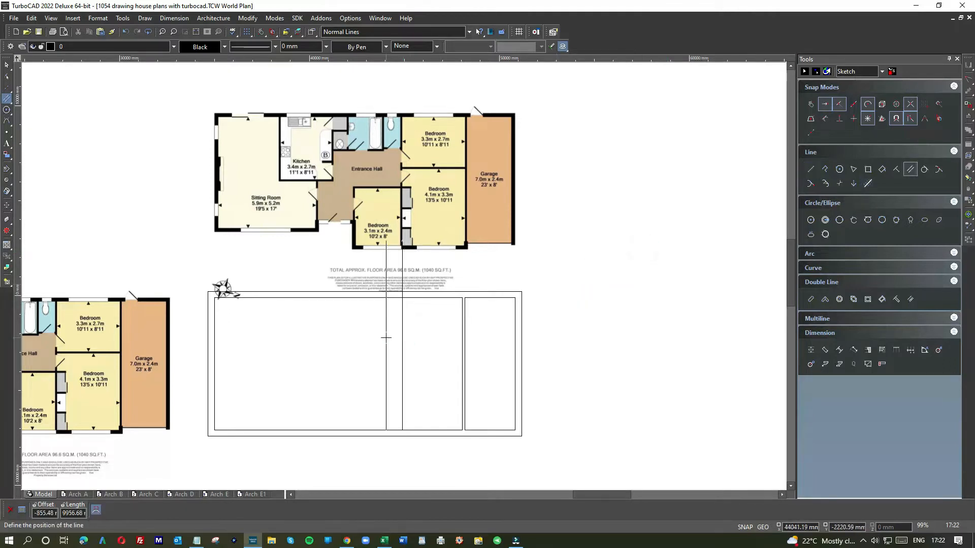
text(-1)
key(Return)
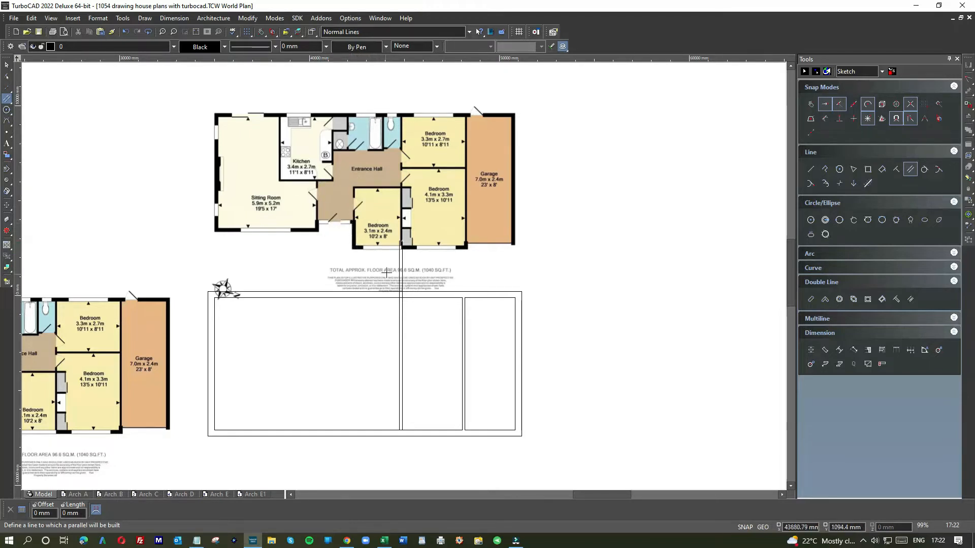
Shorten both bedroom dividing wall lines so their upper ends stop at the inner rectangle's upper line
right_click(412, 278)
click(418, 258)
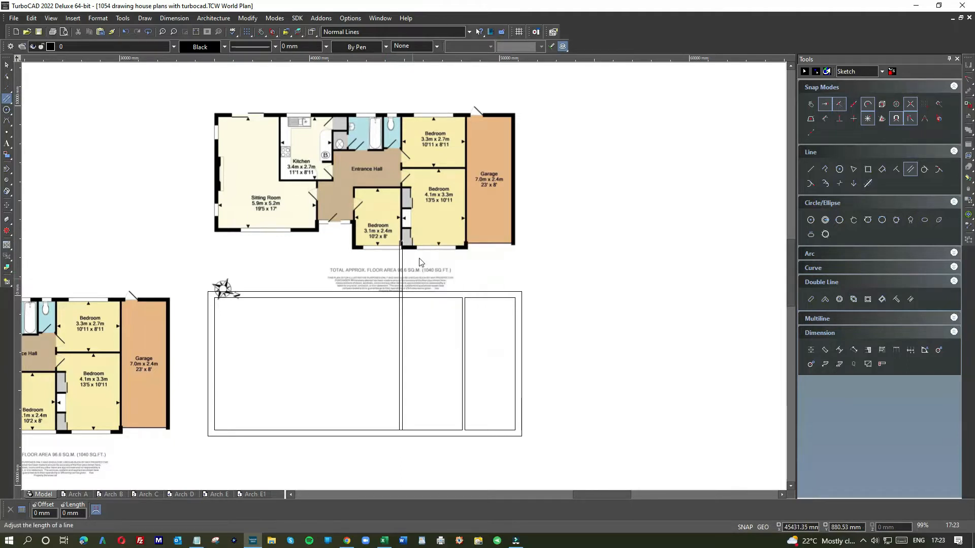
right_click(406, 257)
click(426, 266)
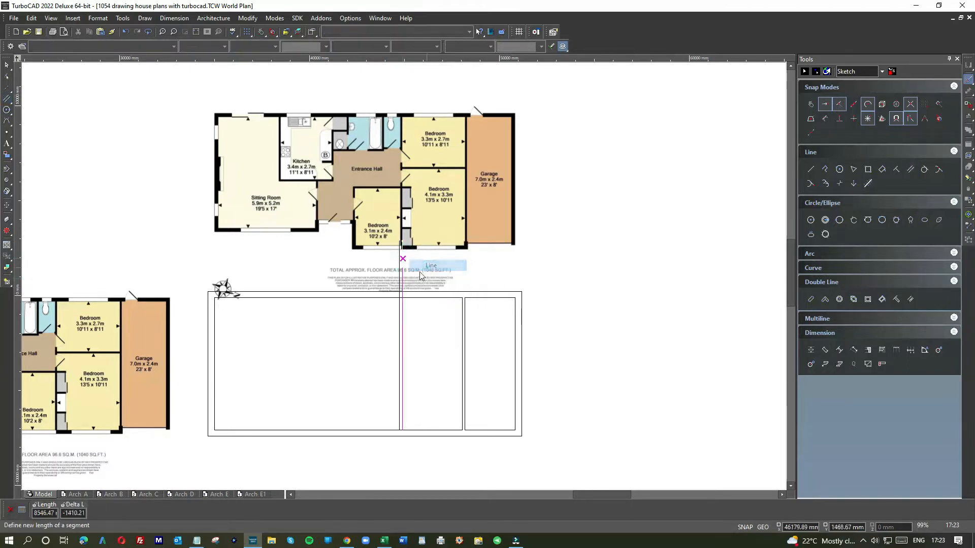
click(402, 295)
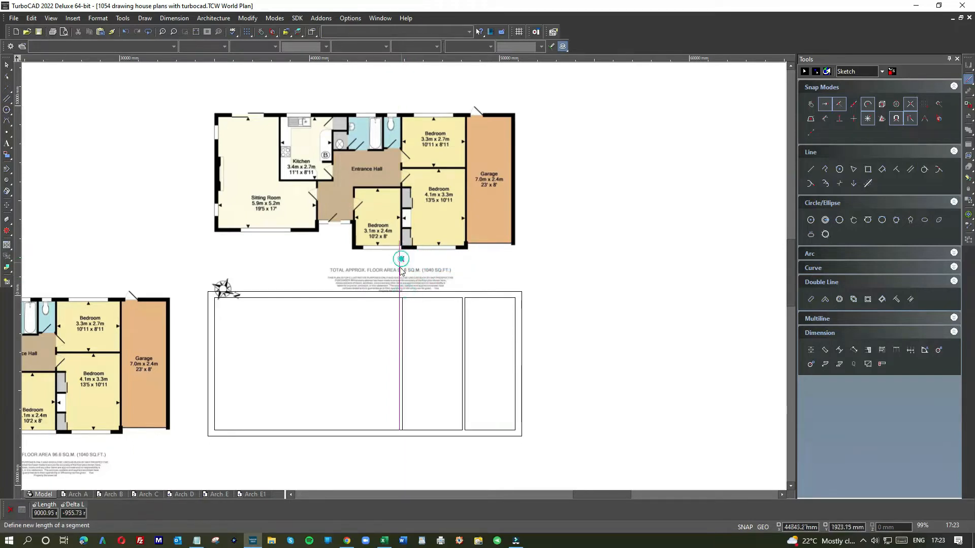
Join the right bedroom dividing line to the inner upper and lower lines with Meet 2 Lines to close the bedroom rectangle
right_click(427, 339)
click(533, 314)
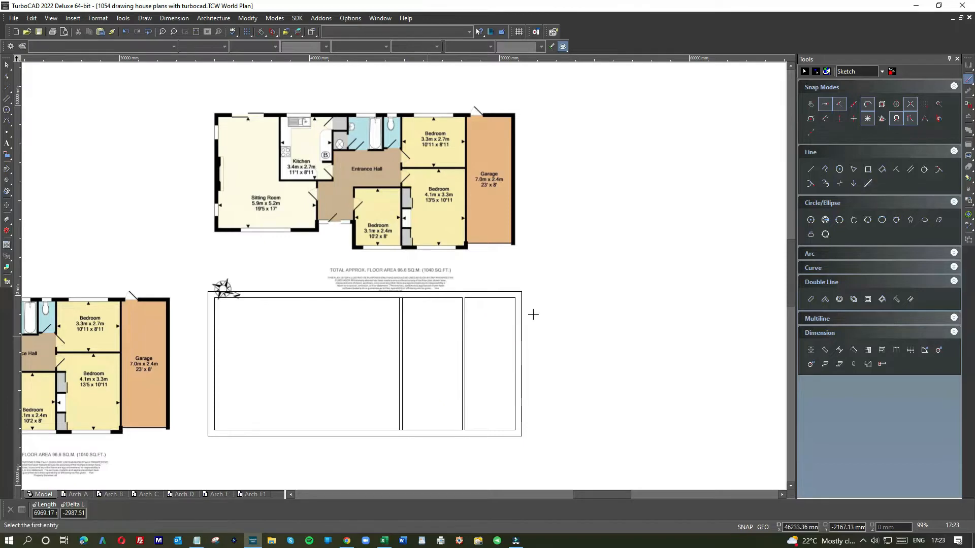
scroll(407, 299, up, 5)
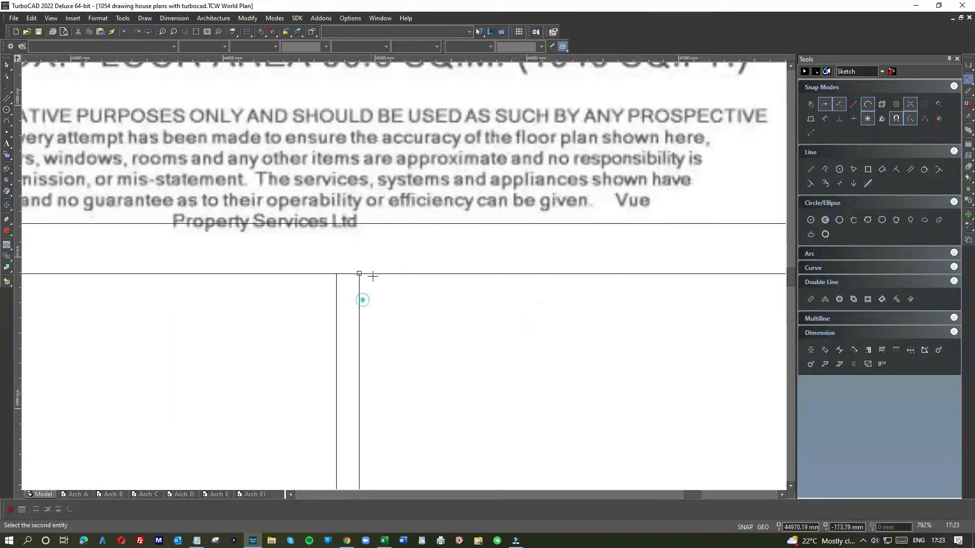
click(372, 274)
scroll(351, 297, down, 3)
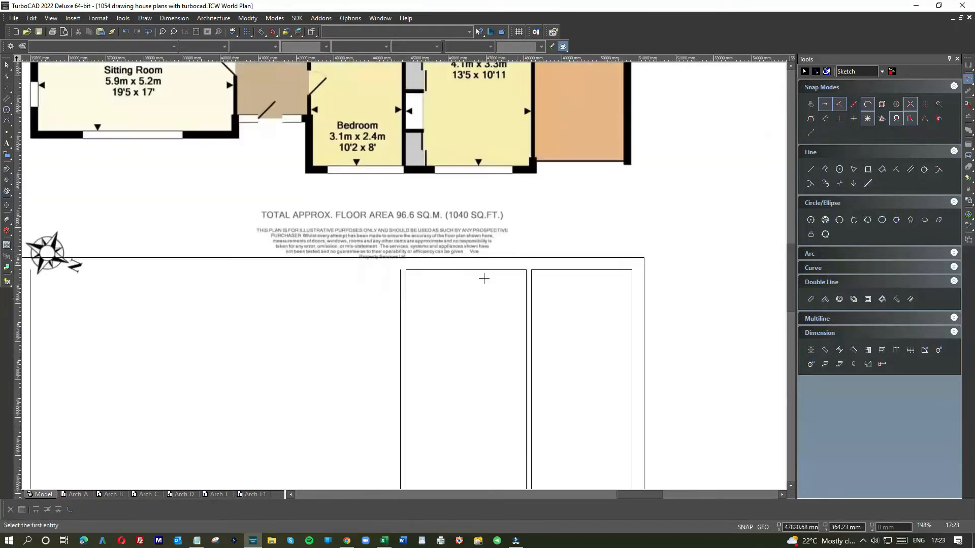
scroll(398, 291, down, 2)
scroll(402, 276, up, 5)
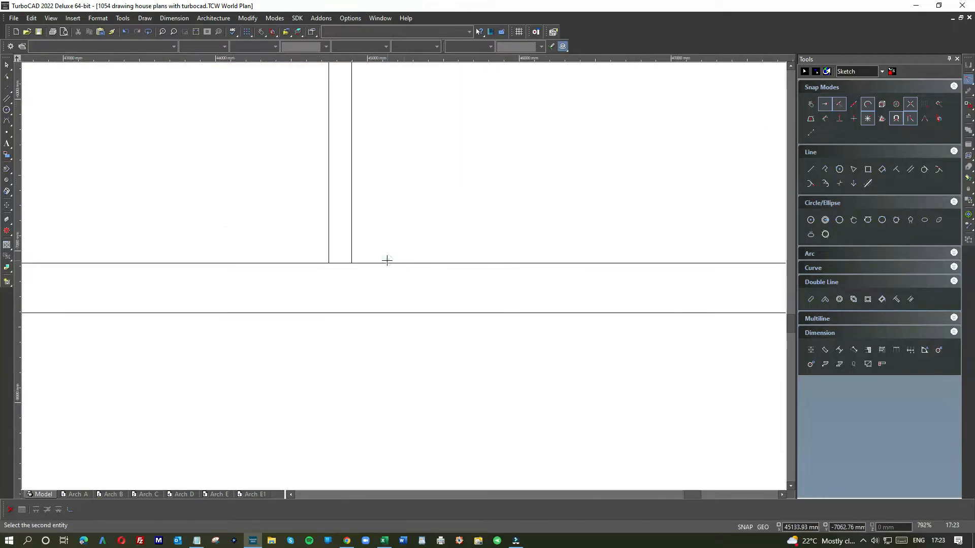
click(387, 261)
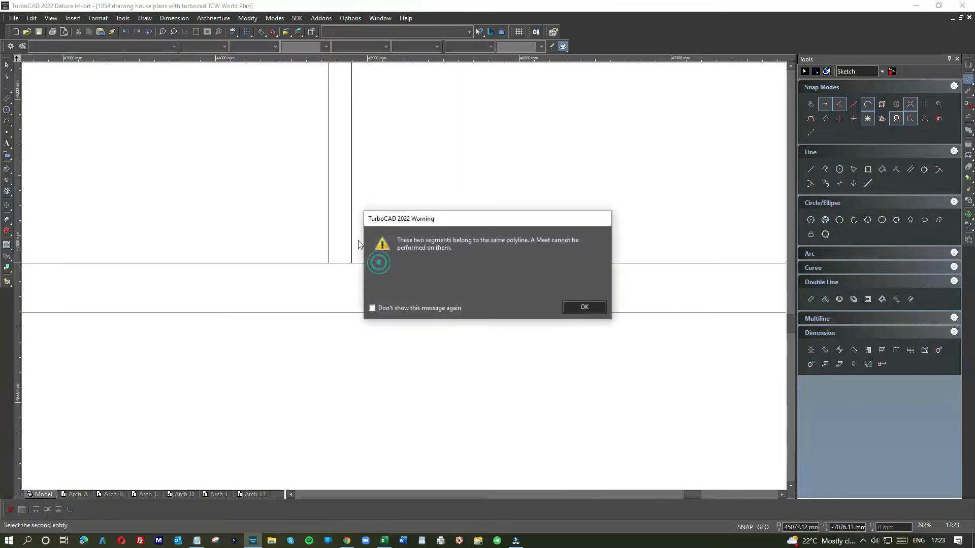
click(584, 307)
click(352, 202)
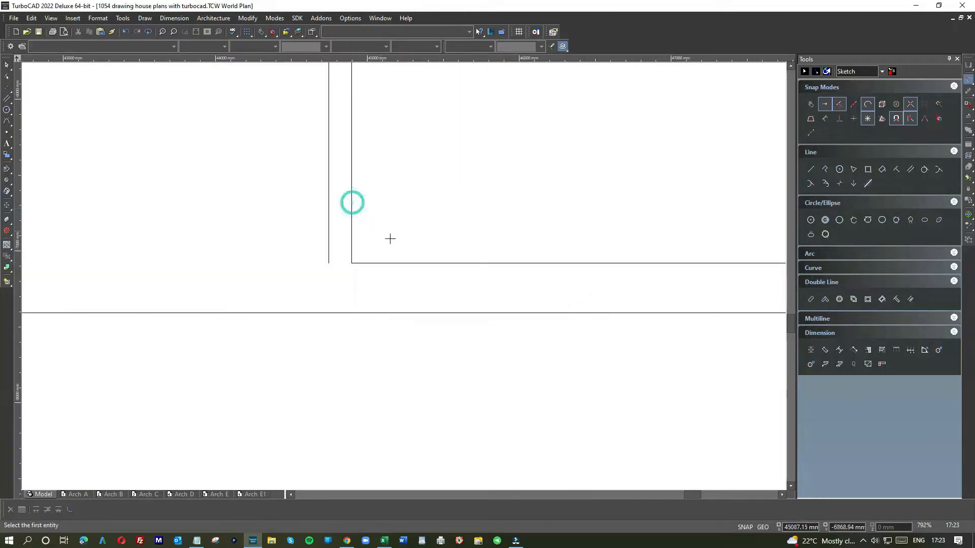
scroll(402, 274, down, 5)
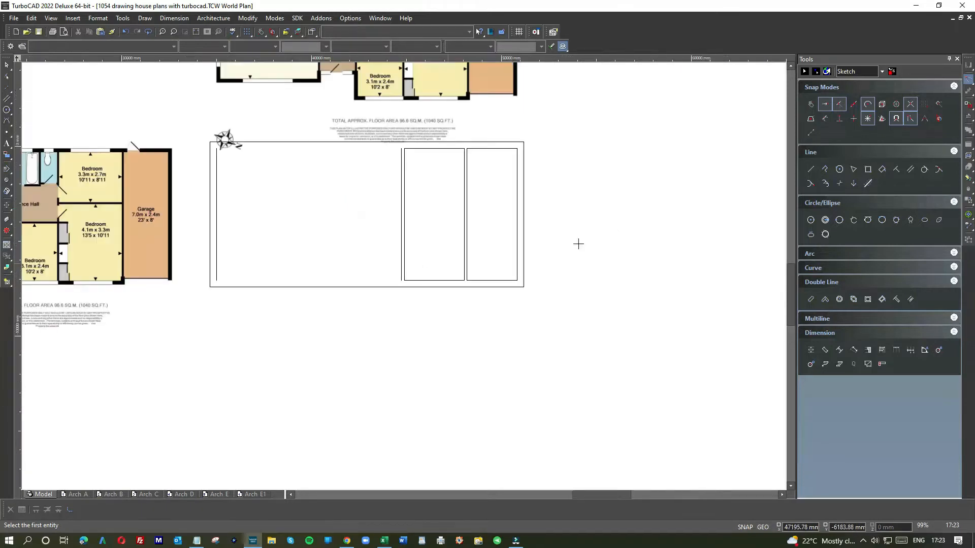
Close the large room west of the bedroom dividing wall with lines along the inner rectangle's upper and lower edges
right_click(496, 156)
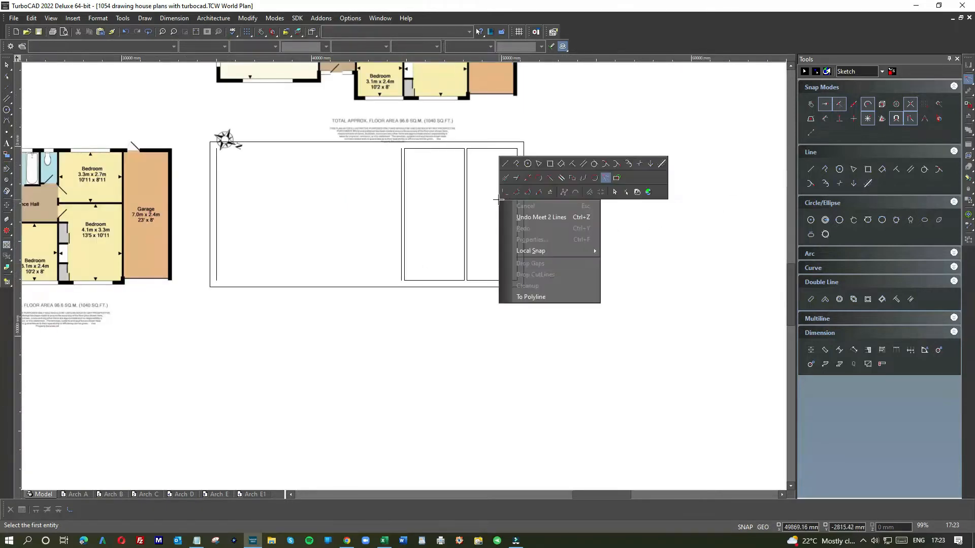
click(506, 166)
click(401, 149)
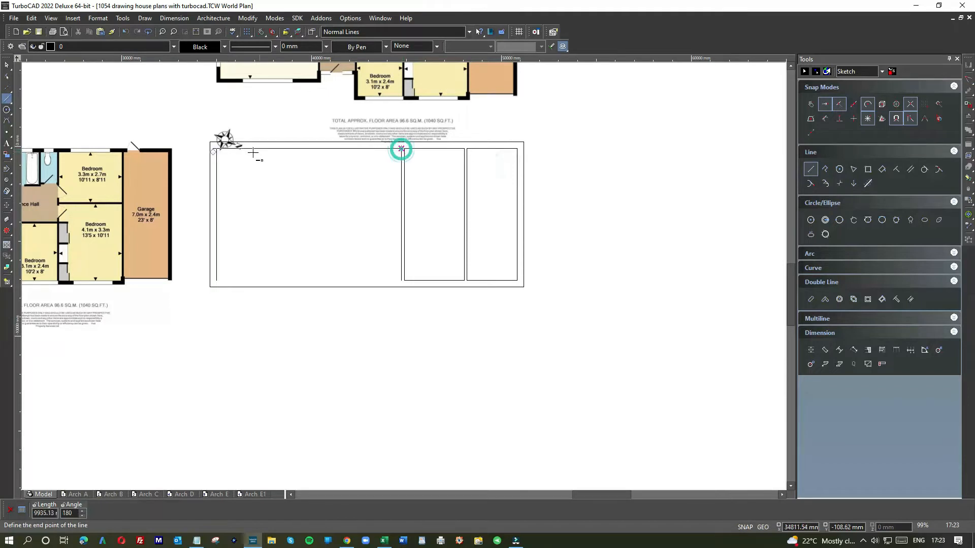
click(400, 278)
click(218, 278)
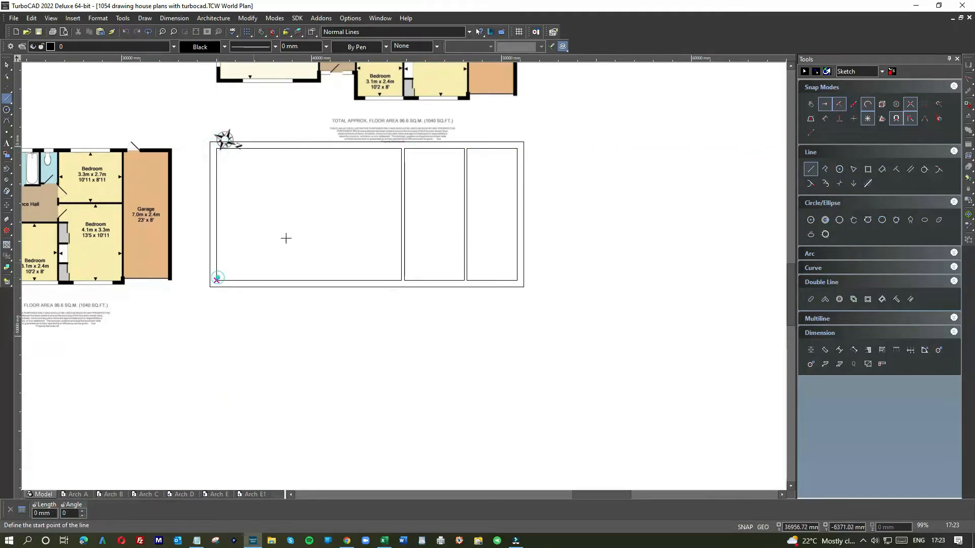
Draw a vertical line from the inner face of the copied plan's small bedroom outer wall, beside the front door, to the inner lower line
scroll(296, 223, down, 1)
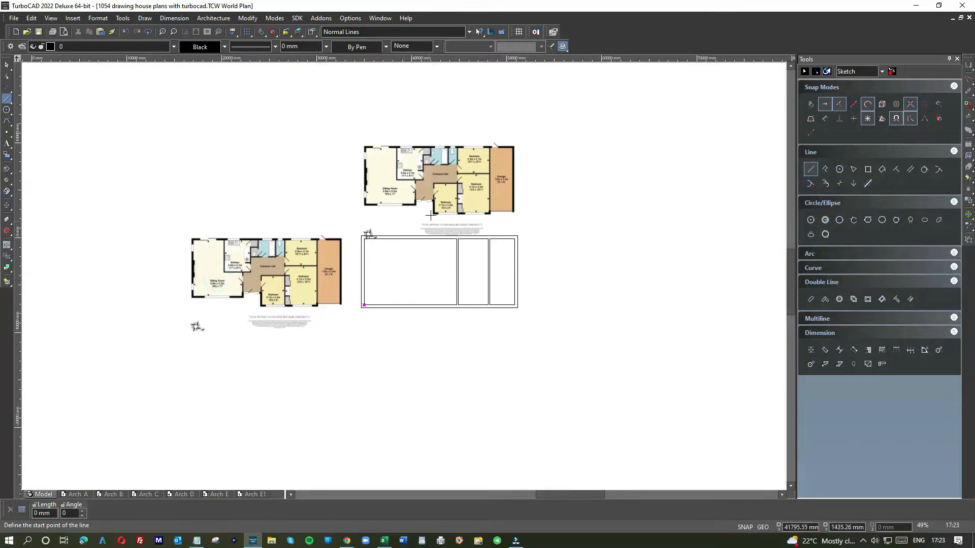
scroll(429, 217, up, 2)
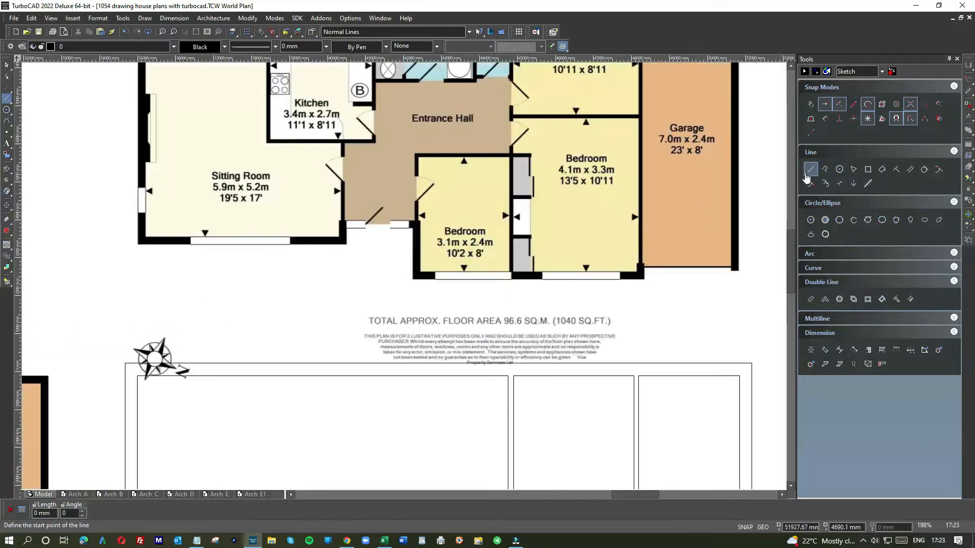
right_click(406, 280)
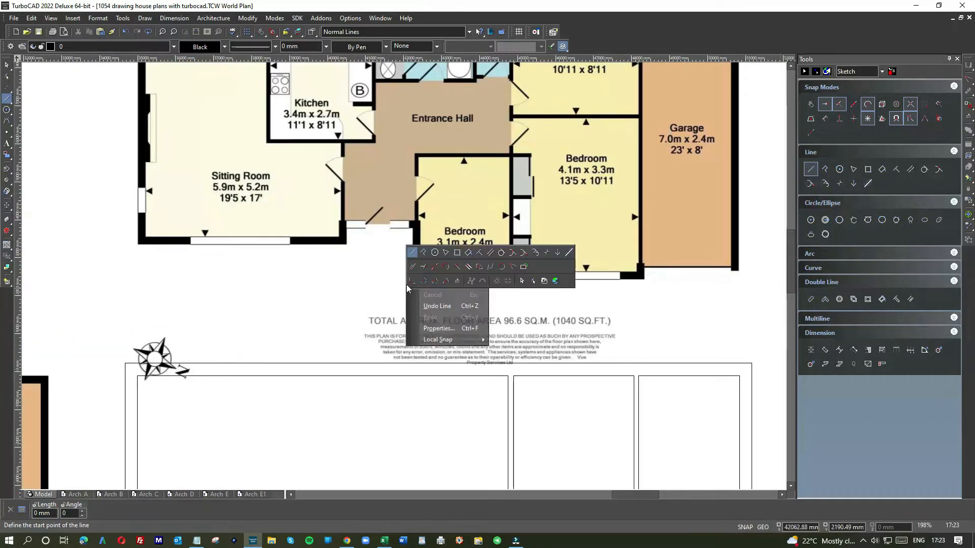
click(413, 266)
click(420, 220)
scroll(412, 381, down, 2)
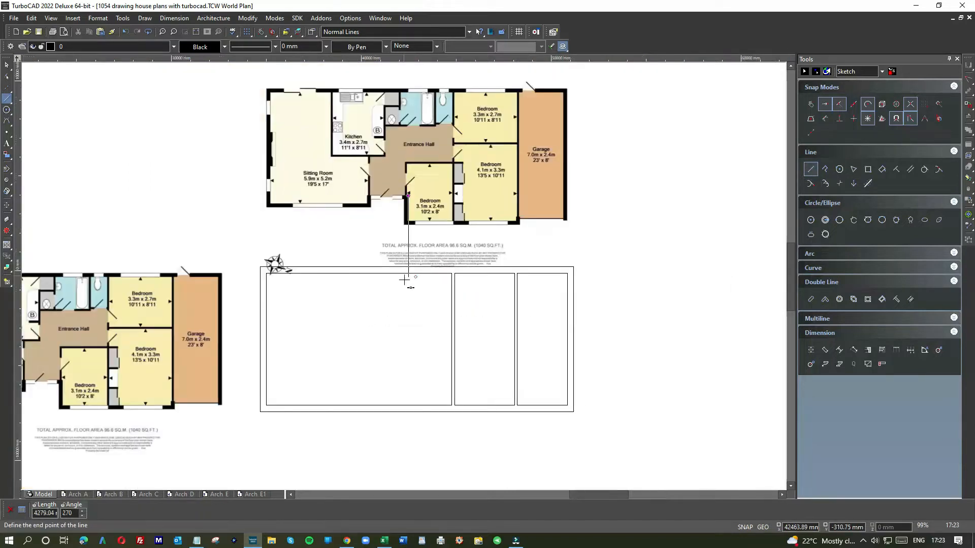
click(389, 401)
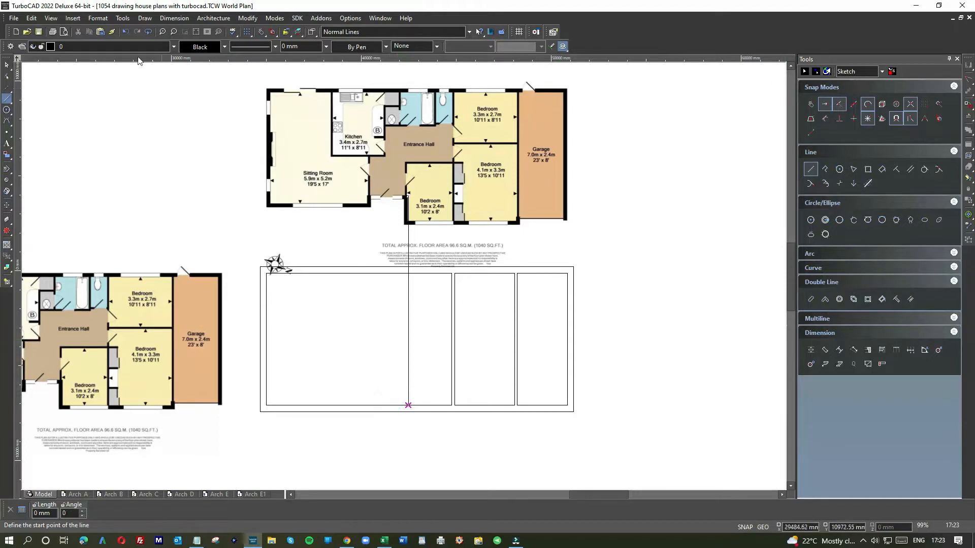
Add a parallel to the small bedroom's vertical wall line at an offset of -330 mm, on the entrance side
right_click(627, 215)
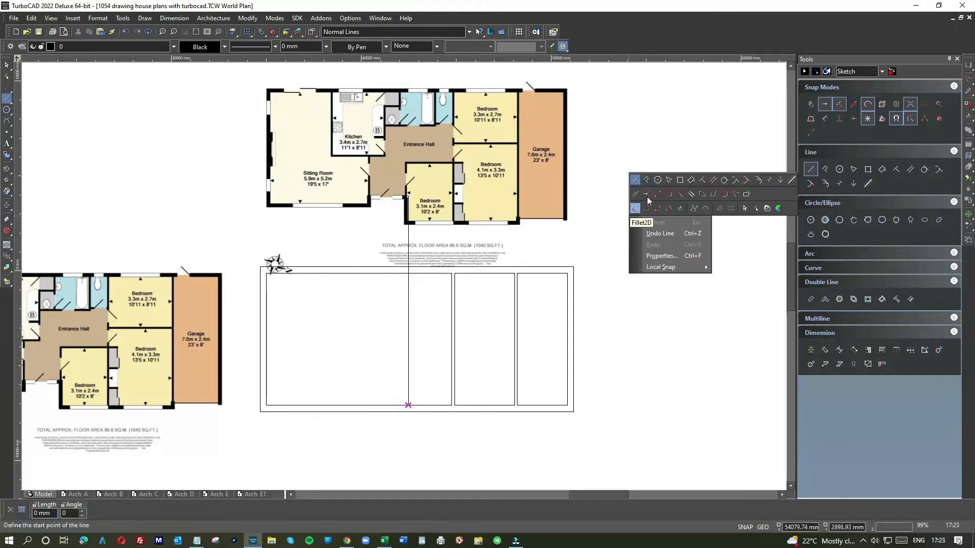
click(713, 179)
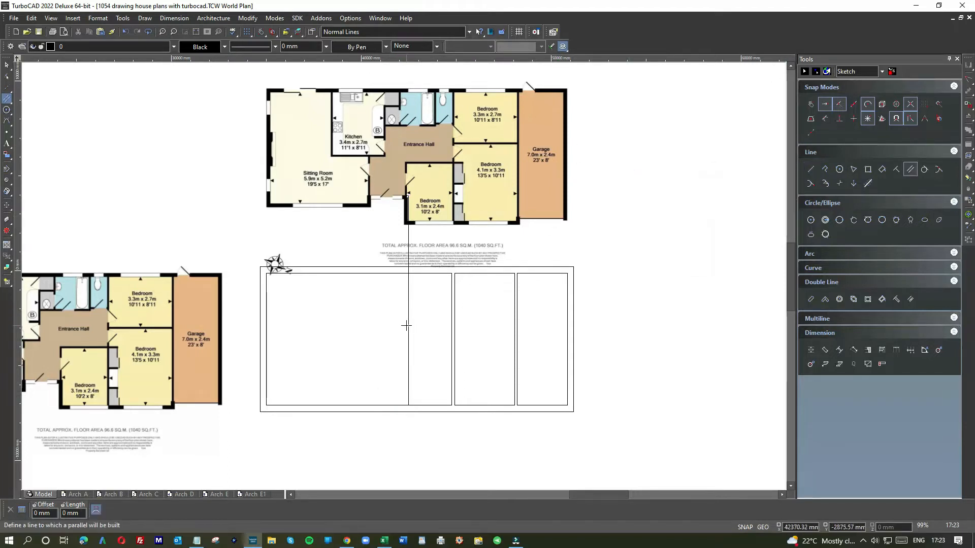
click(409, 323)
text(-330)
key(Return)
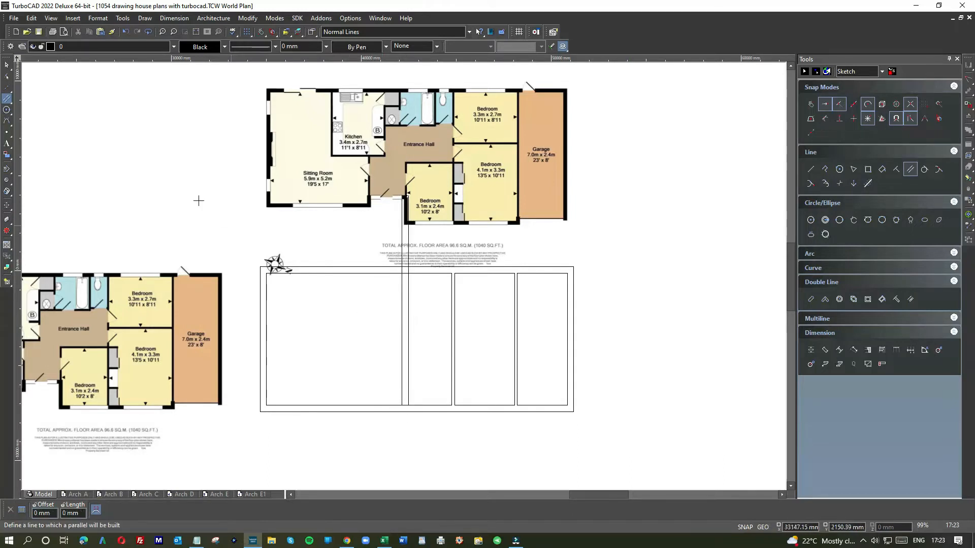
Draw a horizontal line from the front door wall corner on the original plan across to the small bedroom's inner vertical wall line
right_click(649, 264)
click(653, 233)
scroll(305, 407, down, 1)
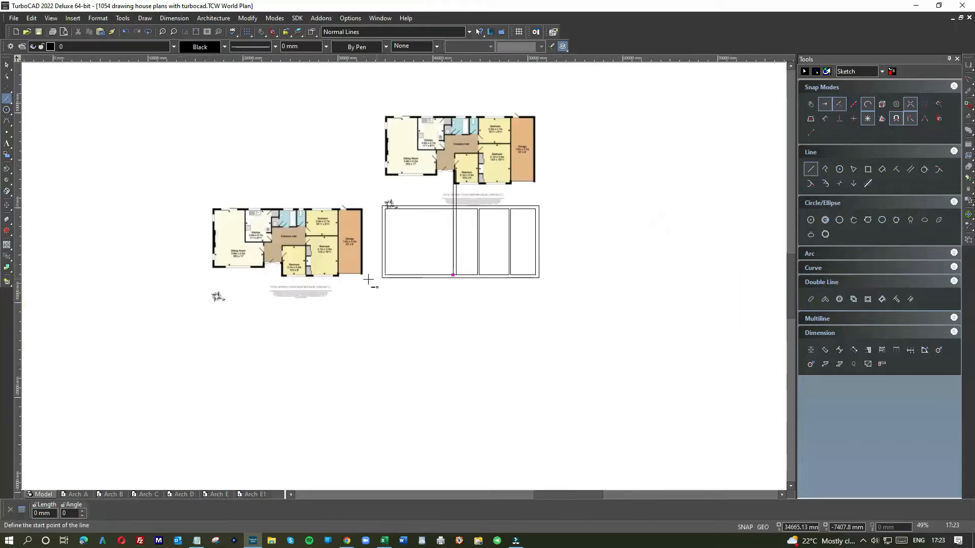
scroll(270, 269, up, 2)
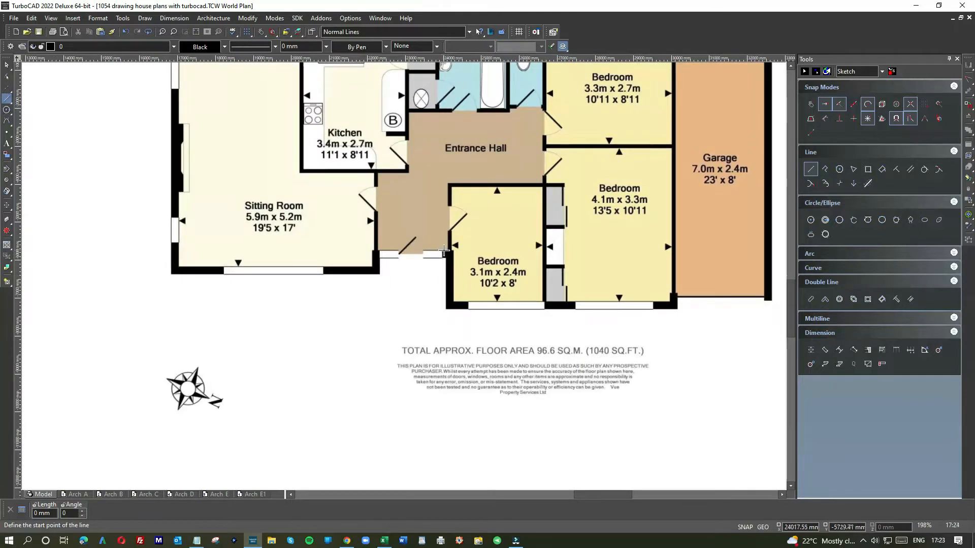
scroll(444, 250, down, 1)
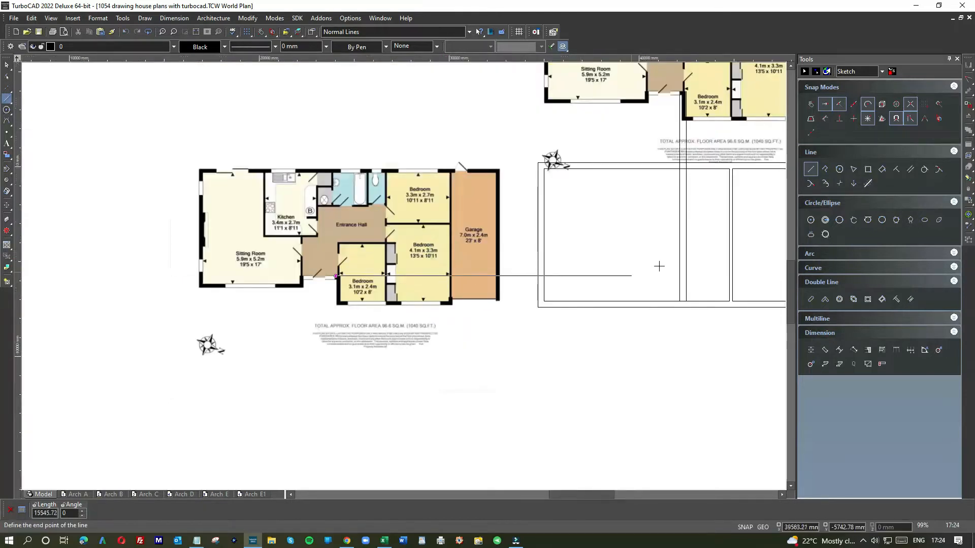
click(685, 265)
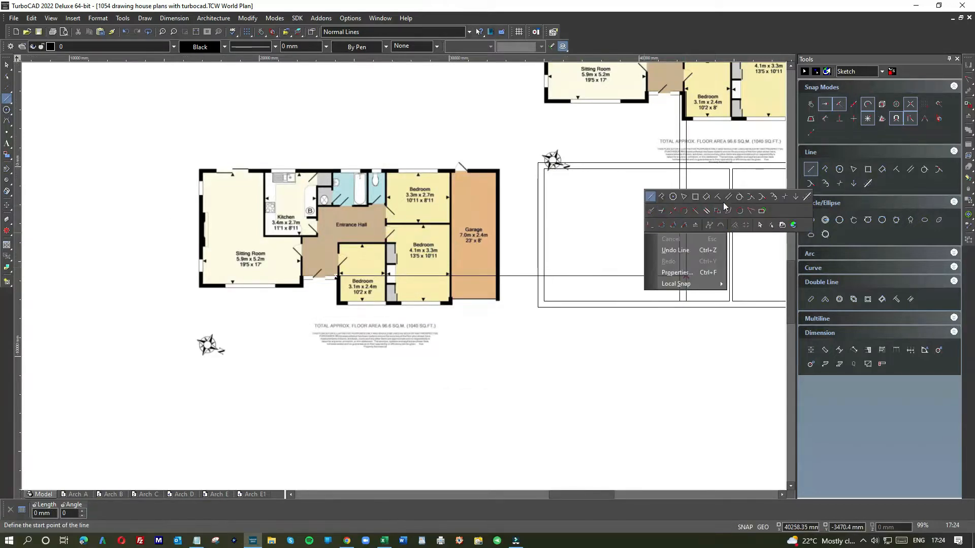
Add a parallel 330 mm below the horizontal front door wall line for the wall's outer face
click(728, 196)
click(624, 275)
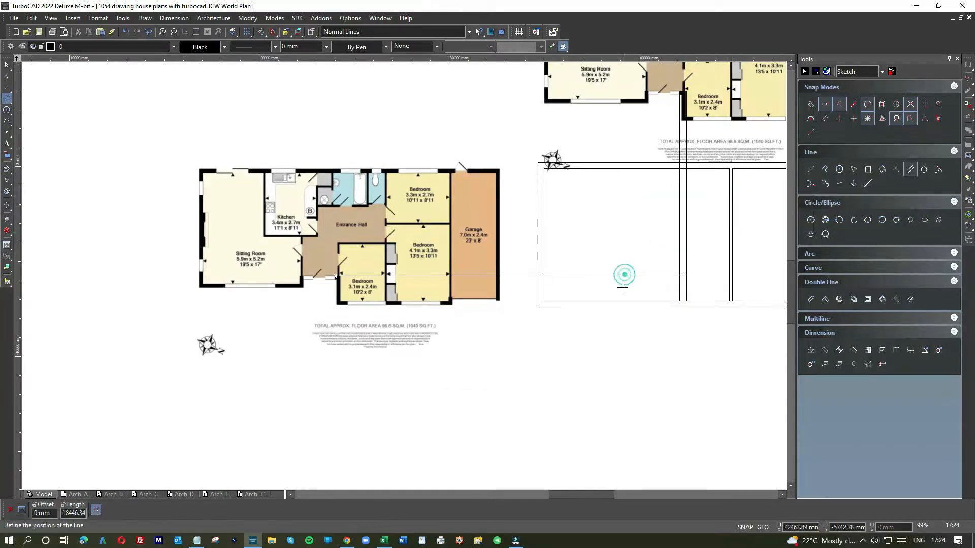
text(-)
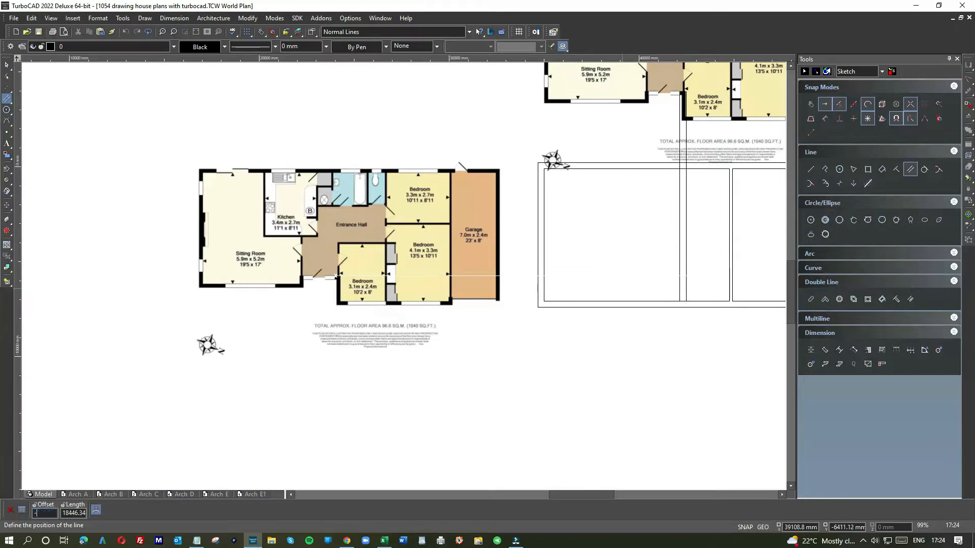
text(300)
key(Return)
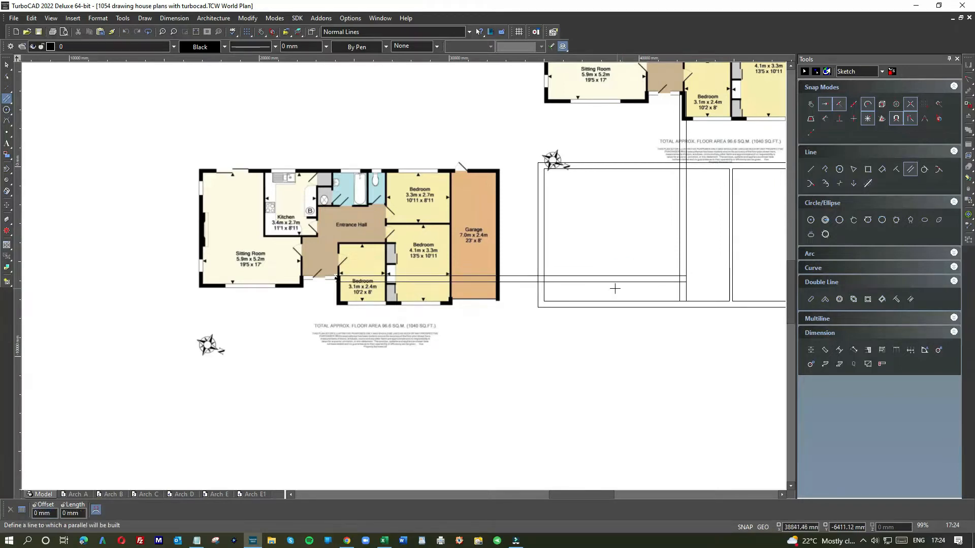
Draw a vertical line from the copied plan's sitting room wall beside the front door down to the lower of the two horizontal entrance lines
scroll(612, 286, down, 1)
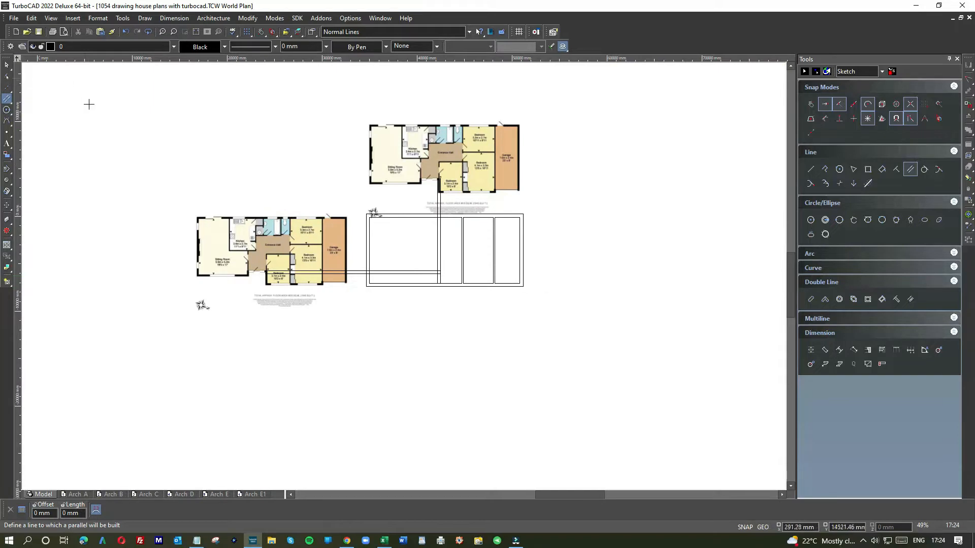
scroll(404, 275, up, 1)
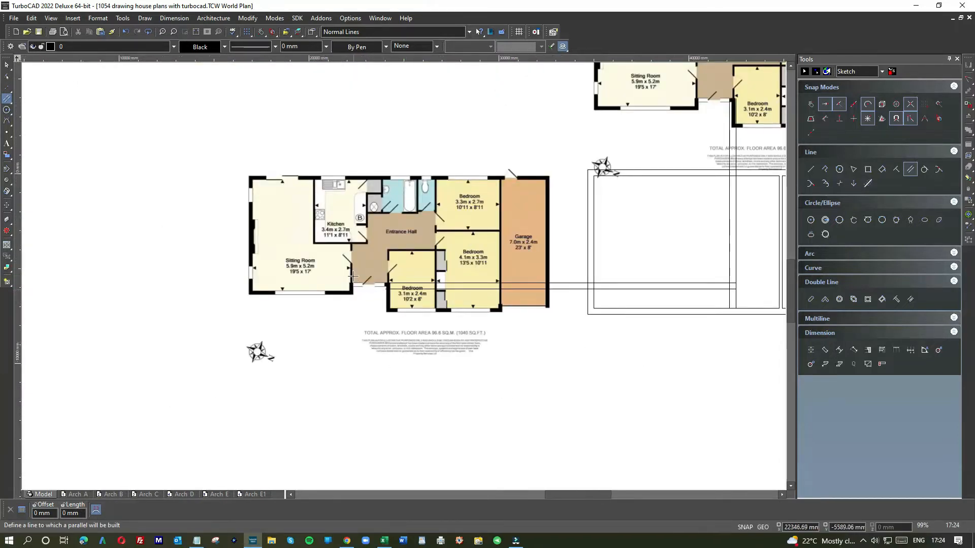
scroll(374, 272, down, 1)
scroll(406, 273, up, 2)
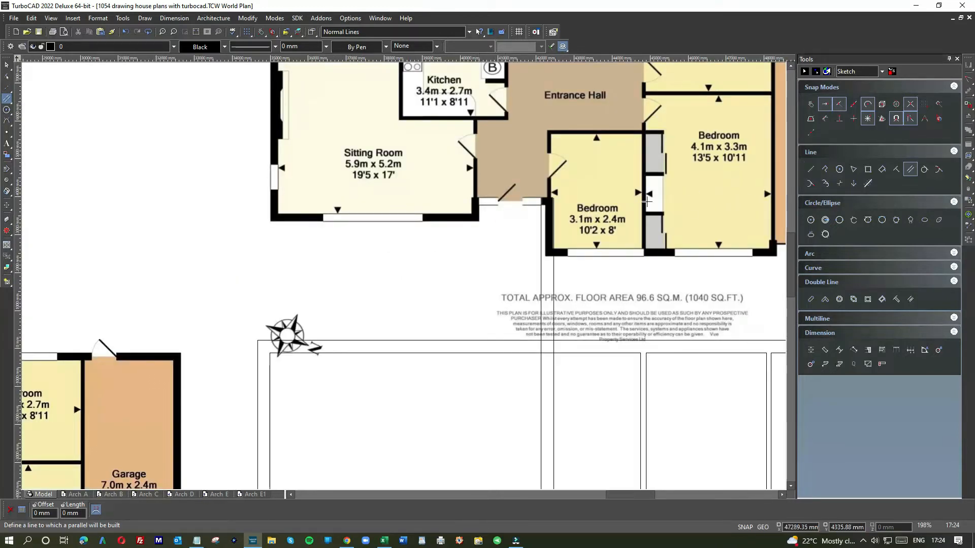
right_click(496, 259)
click(503, 223)
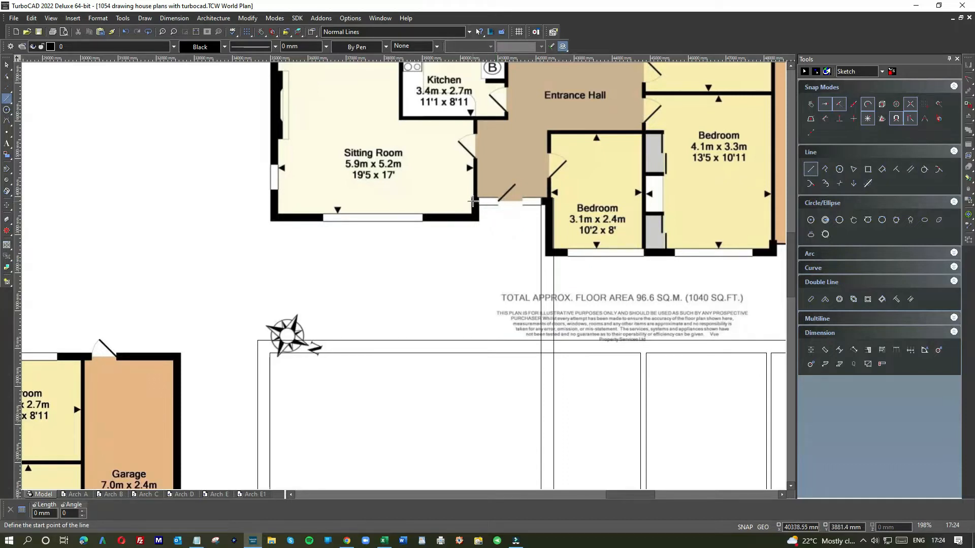
scroll(455, 347, down, 2)
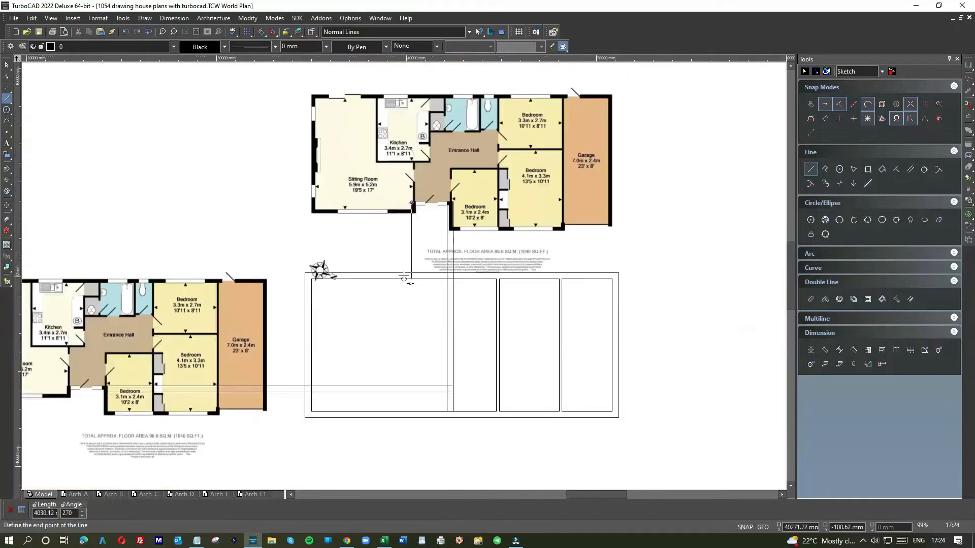
click(395, 390)
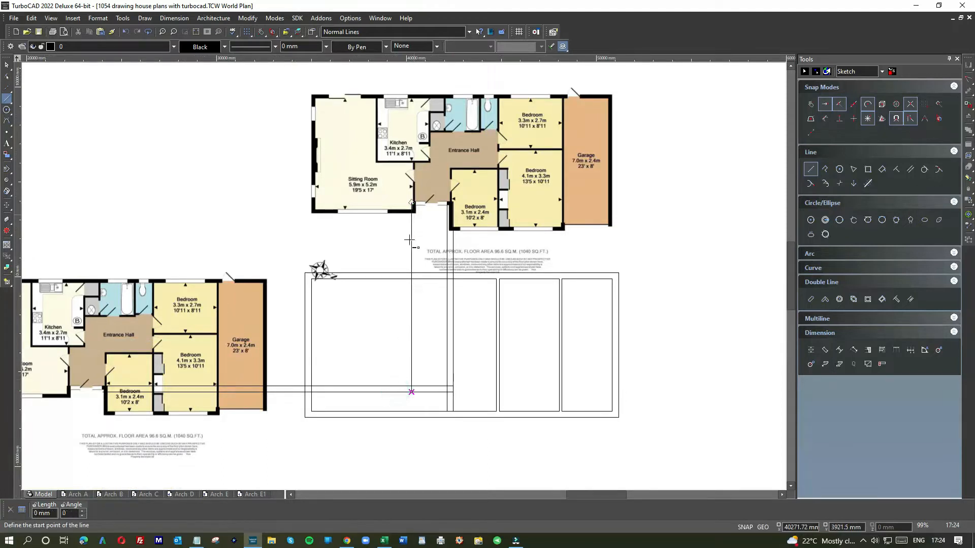
Add a parallel 330 mm from the sitting room's vertical wall line, on the entrance side
right_click(549, 285)
click(637, 249)
click(413, 315)
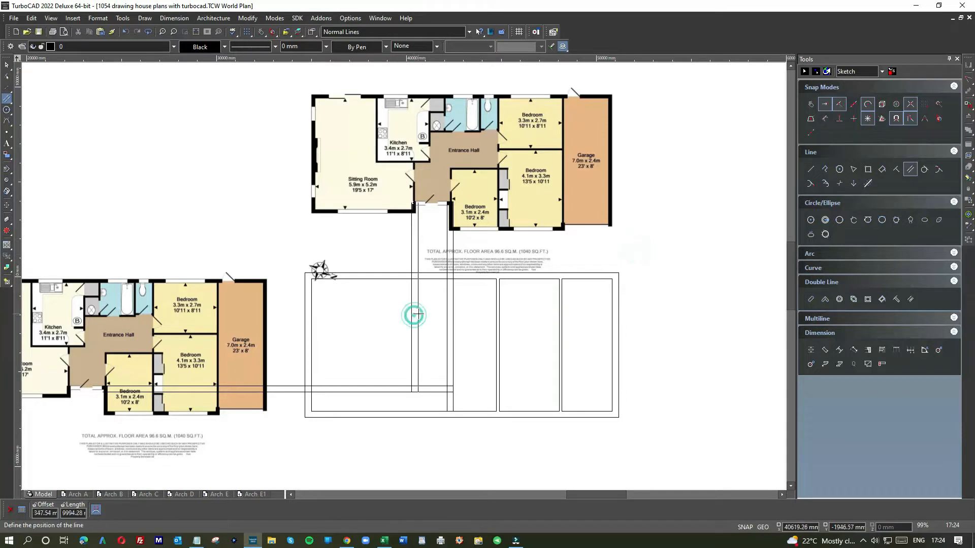
key(Tab)
text(3)
key(Return)
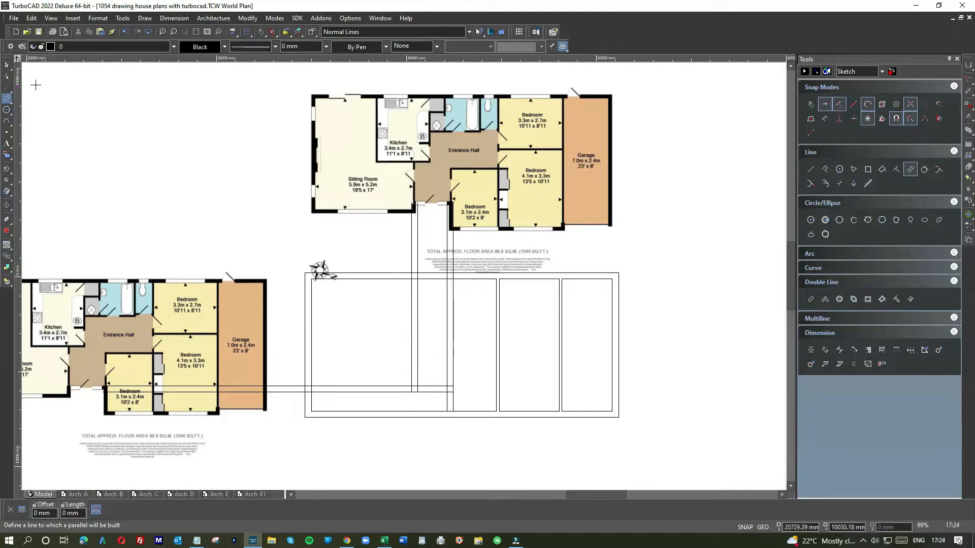
Draw two short verticals from the lower ends of the sitting room wall lines past the outer rectangle, and delete the long projection lines
right_click(418, 329)
click(420, 293)
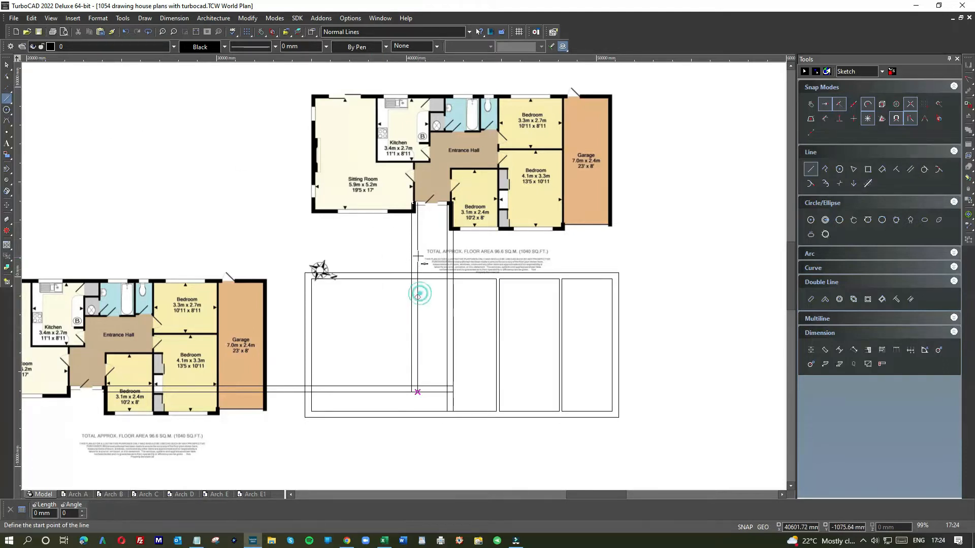
click(417, 392)
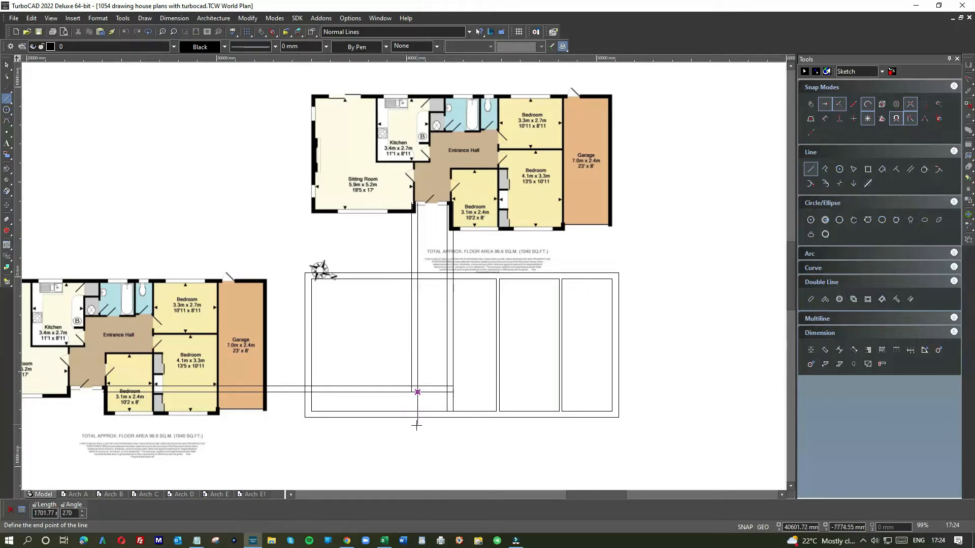
click(417, 444)
click(411, 392)
click(411, 434)
key(Escape)
click(414, 314)
key(Delete)
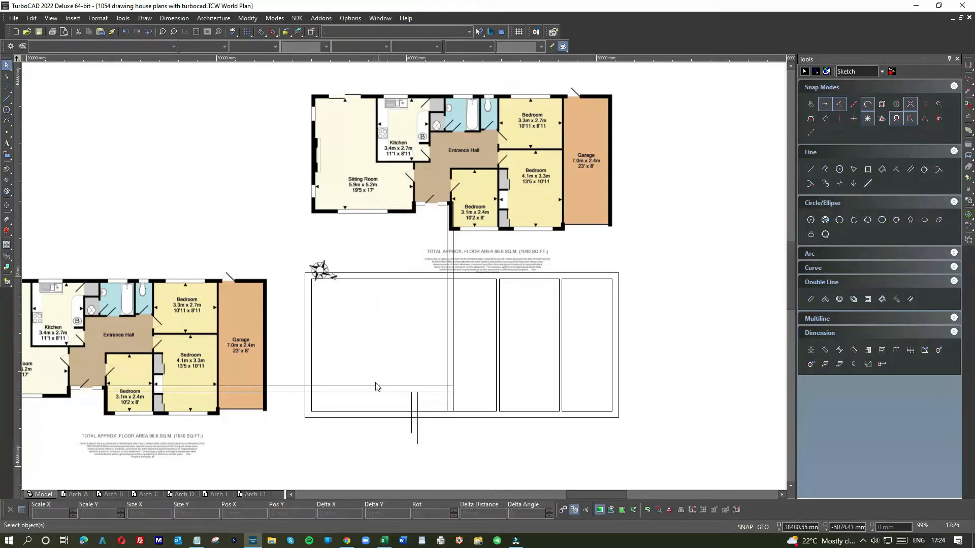
Try to shorten the upper horizontal entrance line by moving its far end from the original plan, and undo the edit
scroll(375, 387, down, 3)
scroll(415, 286, up, 6)
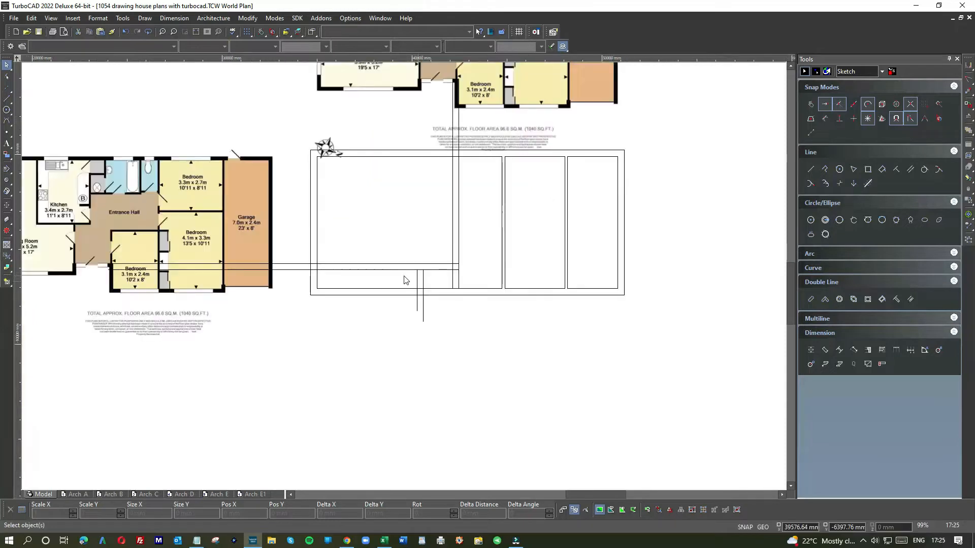
scroll(455, 282, down, 4)
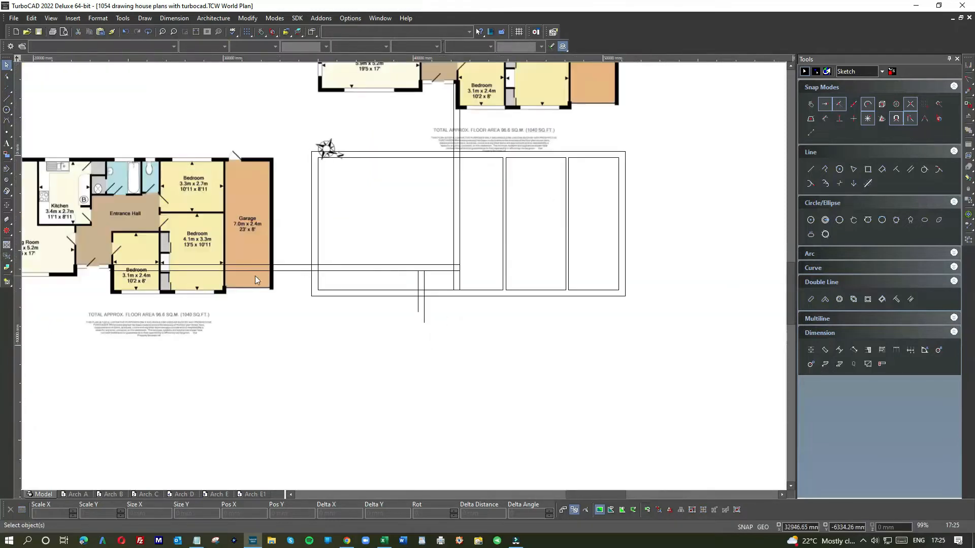
click(363, 270)
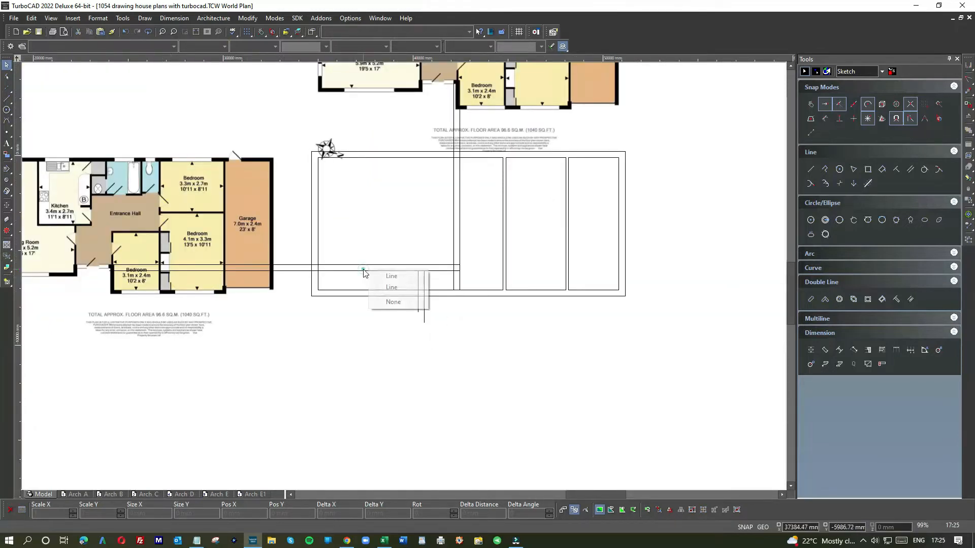
click(370, 273)
click(111, 265)
click(472, 264)
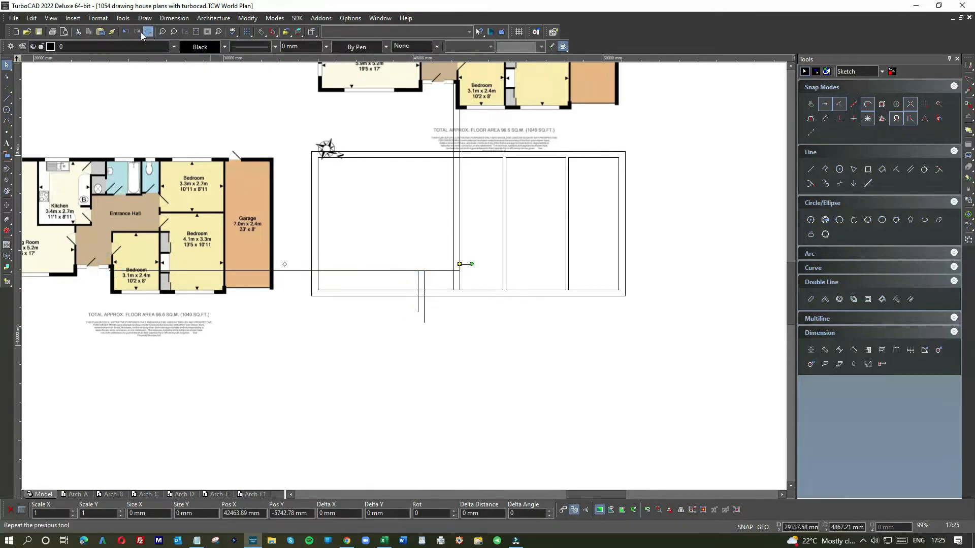
click(125, 32)
Extend the upper end of the sitting-room-side short vertical line to the upper horizontal entrance line
click(419, 283)
click(439, 291)
click(417, 270)
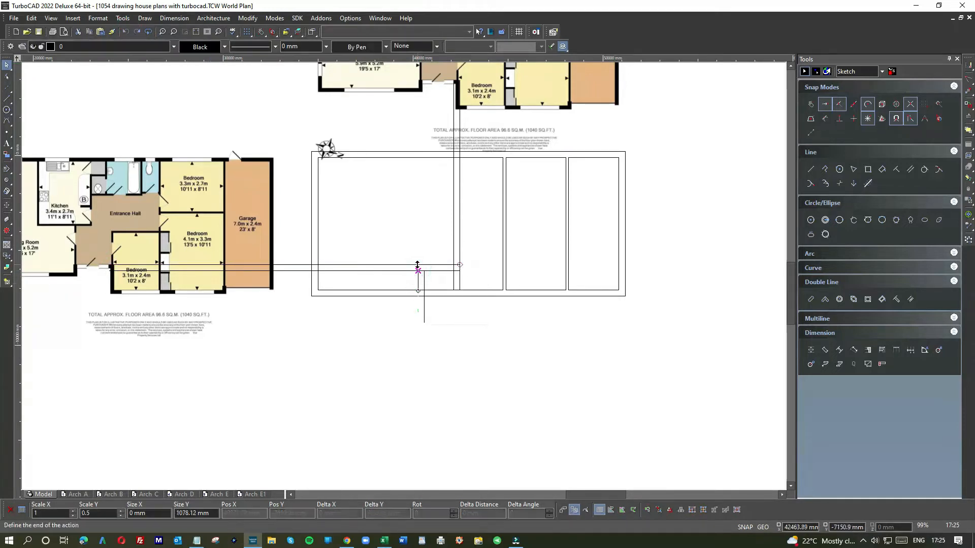
click(418, 310)
click(374, 274)
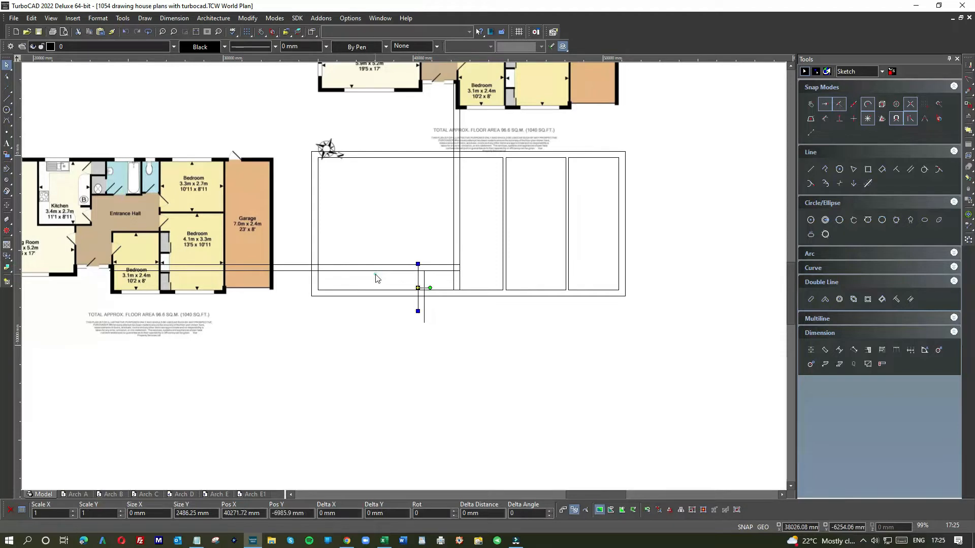
Shorten the lower horizontal entrance line to run only between the sitting-room-side short vertical and the nearer bedroom-side vertical
click(110, 271)
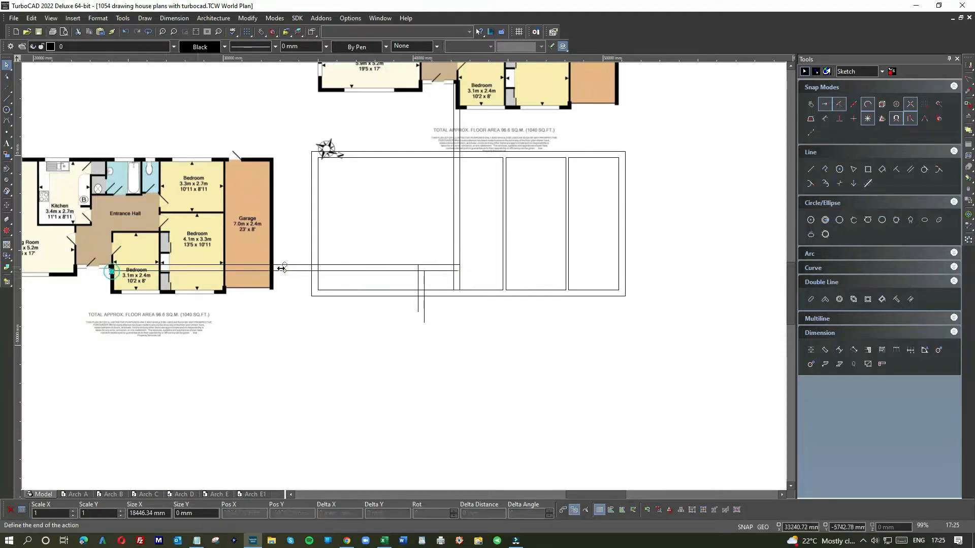
click(431, 277)
scroll(409, 272, up, 5)
click(414, 255)
click(499, 254)
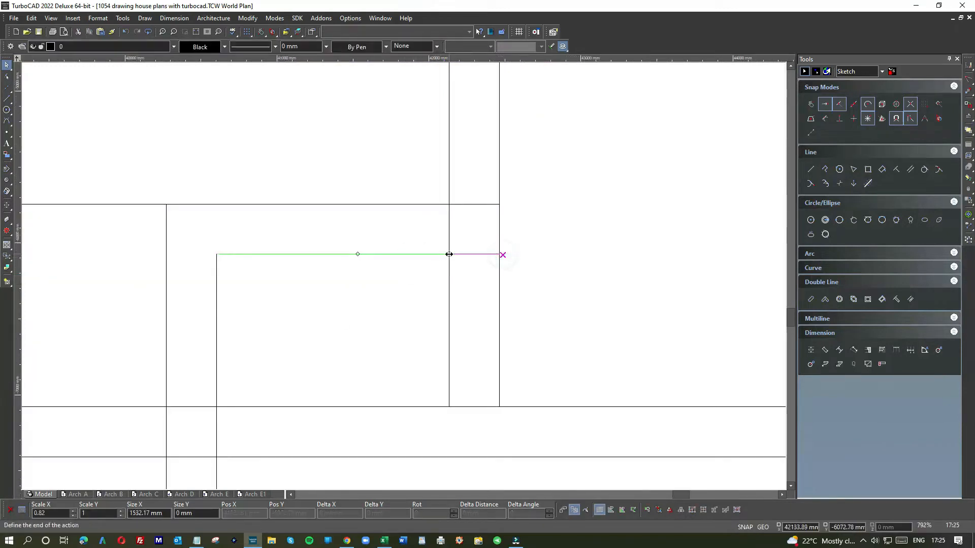
click(453, 254)
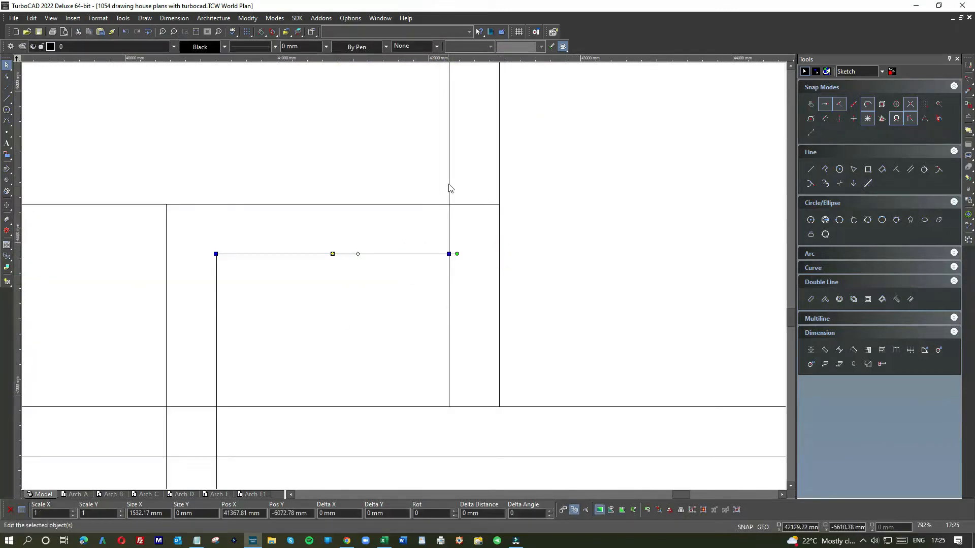
Shorten the upper ends of the two bedroom-side projection verticals to the horizontal entrance lines, outer to lower and inner to upper
scroll(401, 281, down, 5)
click(411, 197)
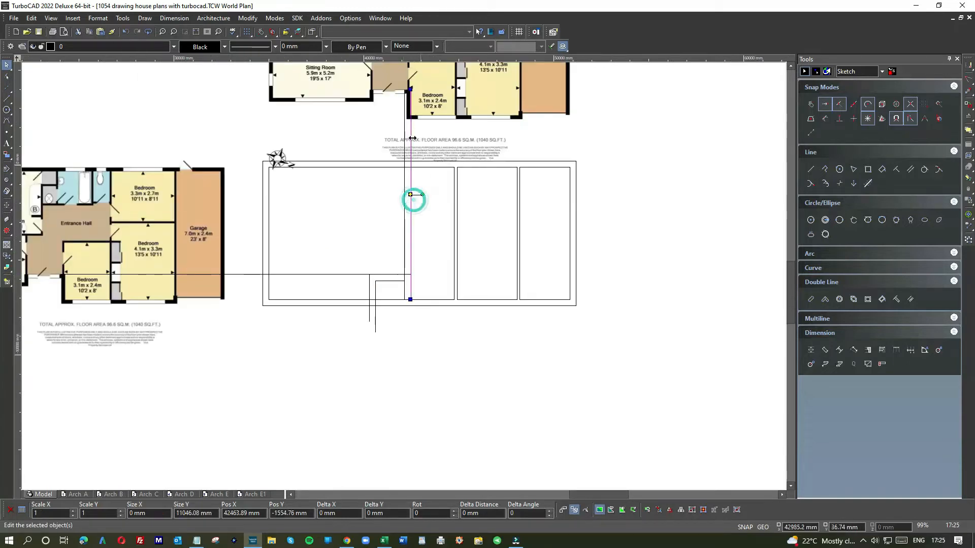
click(411, 90)
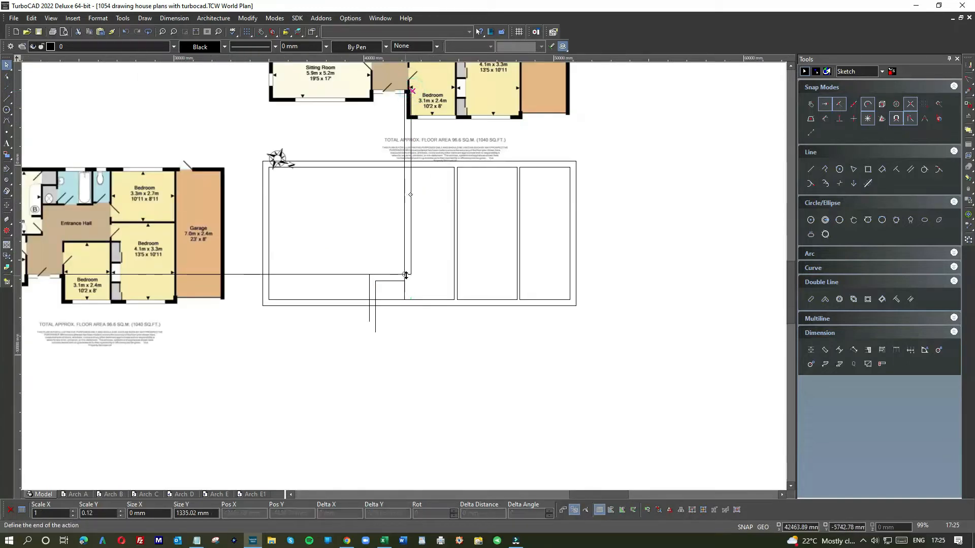
click(406, 274)
click(425, 253)
click(403, 222)
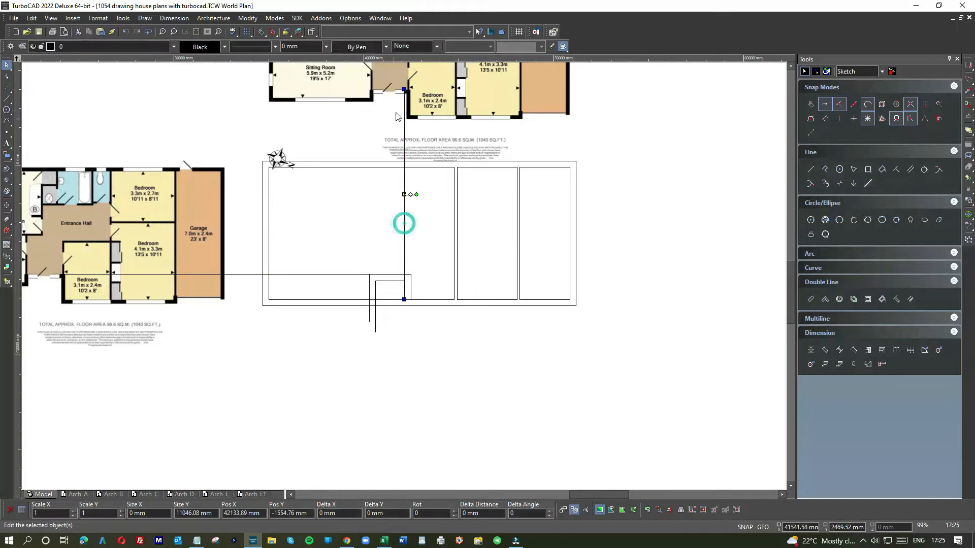
click(401, 90)
click(401, 274)
click(429, 254)
Extend the lower end of the recess's bedroom-side outer vertical to the outer bottom wall line
scroll(402, 264, down, 2)
scroll(401, 294, up, 6)
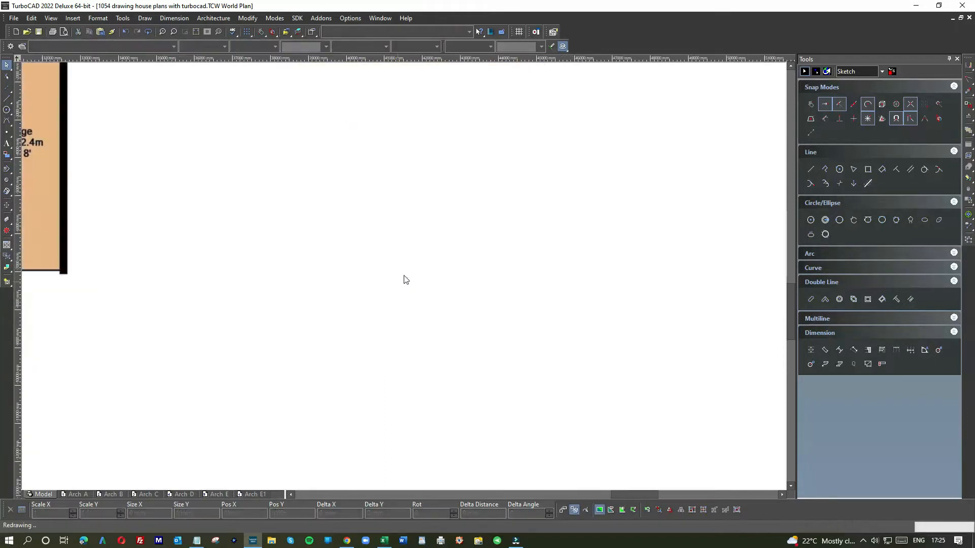
click(446, 233)
click(450, 275)
click(450, 300)
click(438, 318)
scroll(403, 279, down, 2)
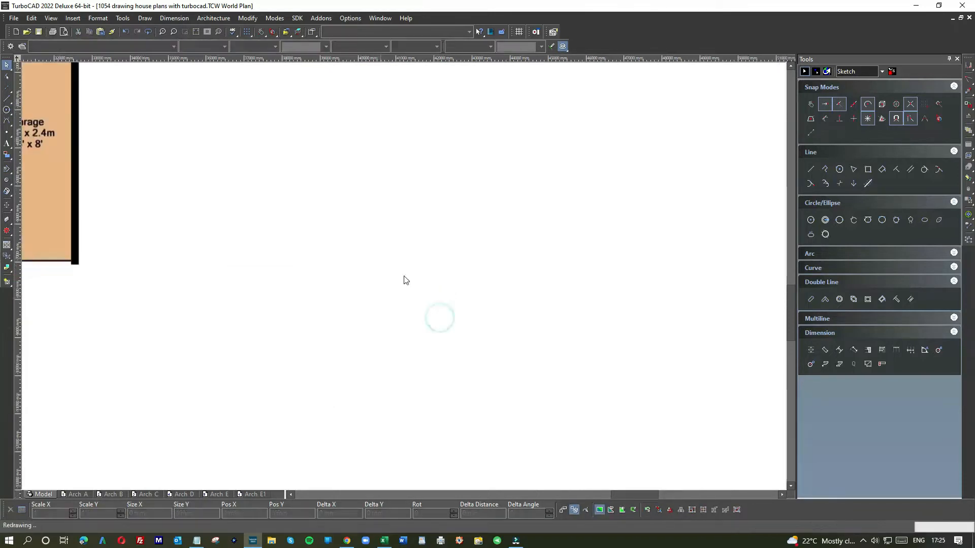
Shorten the sitting-room ends of the outer and inner bottom wall lines to the recess's bedroom-side verticals
click(405, 277)
drag(154, 278, 439, 277)
click(466, 265)
drag(167, 265, 452, 266)
click(454, 304)
Draw the sitting room's inner bottom line across the recess and its outer bottom line up to the recess's outer vertical
right_click(676, 243)
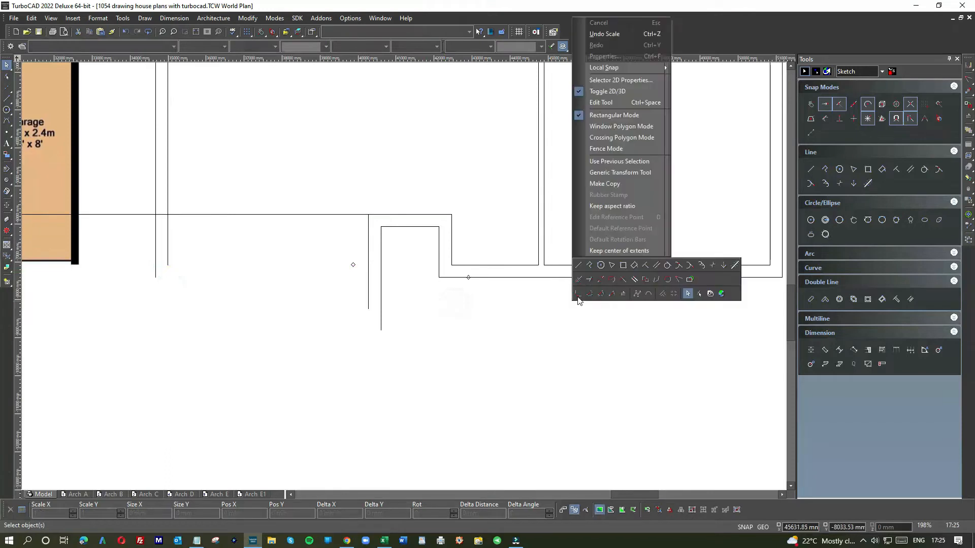
click(582, 268)
click(451, 265)
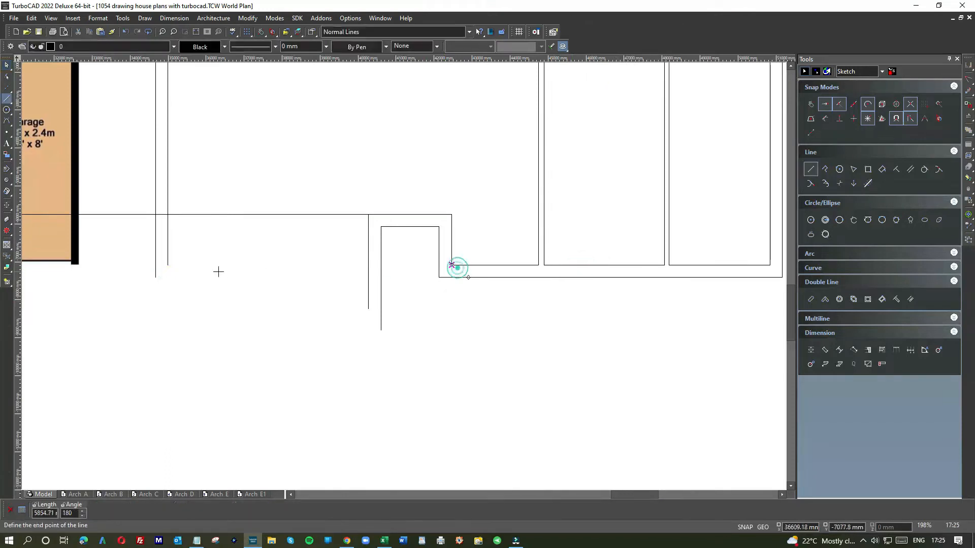
click(168, 265)
click(155, 278)
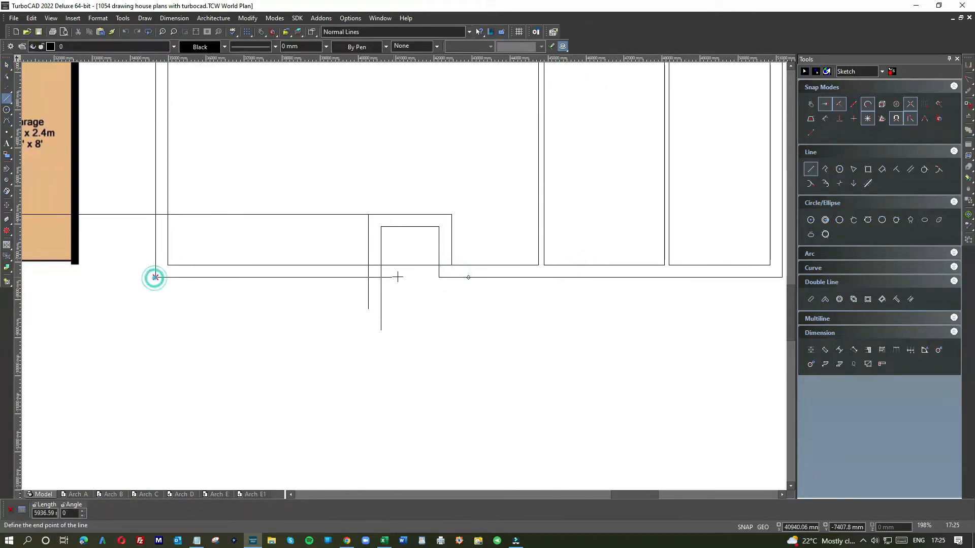
click(380, 277)
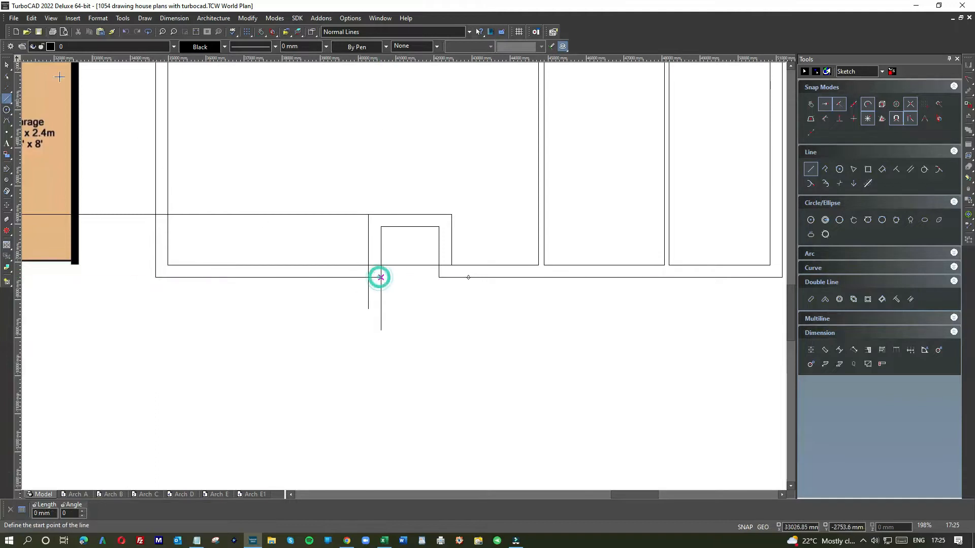
Shorten the sitting room's inner bottom wall line to the recess's sitting-room-side inner vertical
right_click(420, 246)
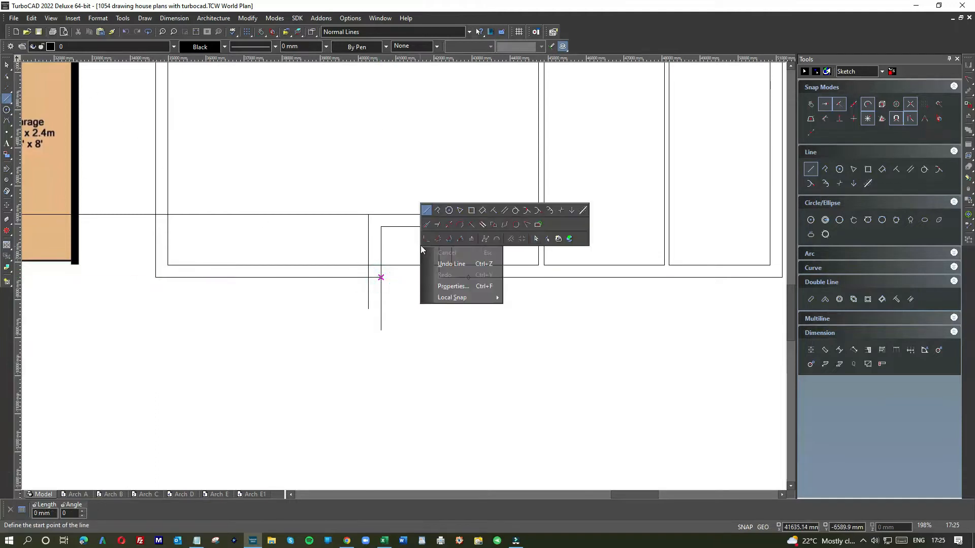
click(534, 234)
click(404, 265)
drag(451, 264, 369, 265)
Shorten the lower ends of the two sitting-room-side recess verticals to the outer and inner bottom wall lines
click(380, 247)
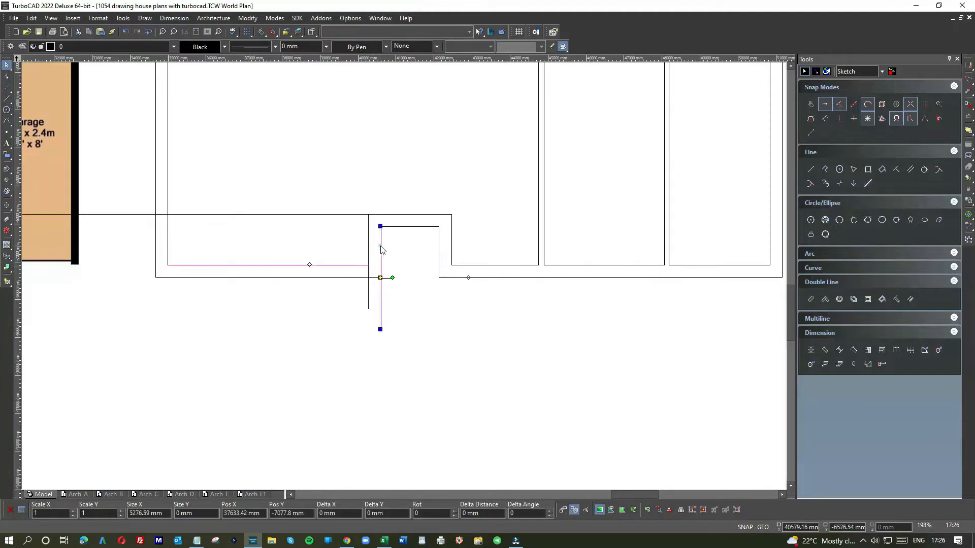
drag(381, 330, 368, 265)
click(369, 292)
click(375, 299)
Shorten the upper horizontal entrance line from the original plan to the recess's sitting-room-side inner vertical
scroll(375, 298, down, 1)
click(370, 236)
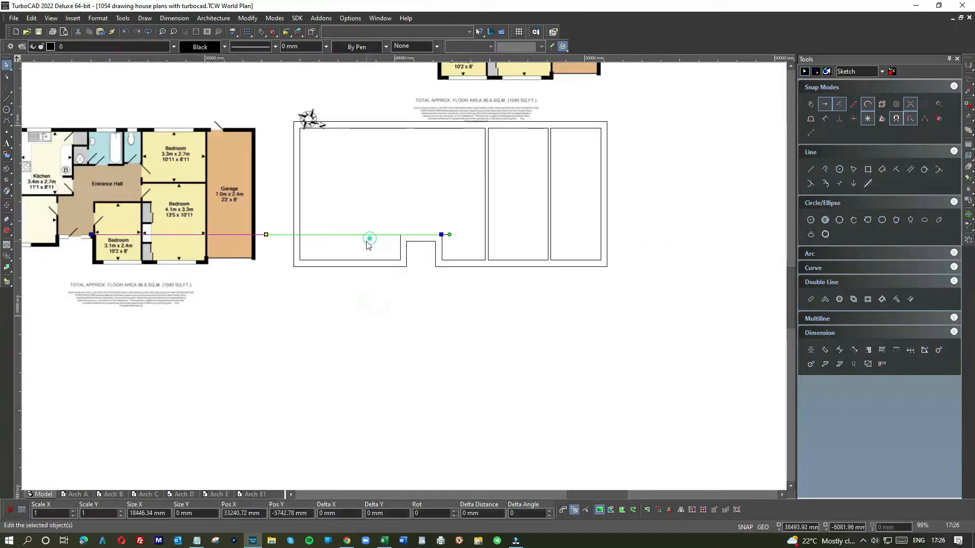
drag(87, 238, 399, 234)
click(405, 256)
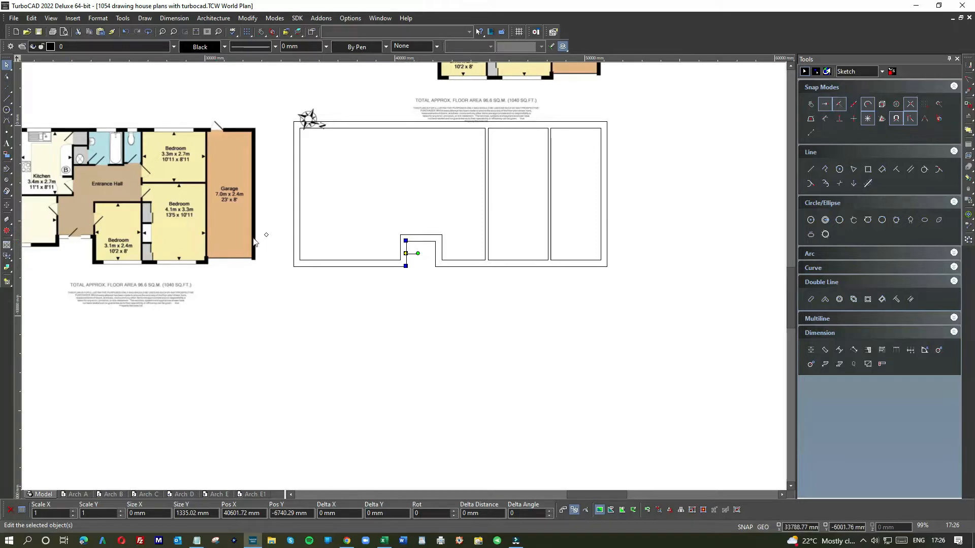
Draw two vertical lines about 2300 mm long upwards from both upper inner corners of the entrance recess
scroll(418, 277, down, 2)
scroll(441, 233, up, 4)
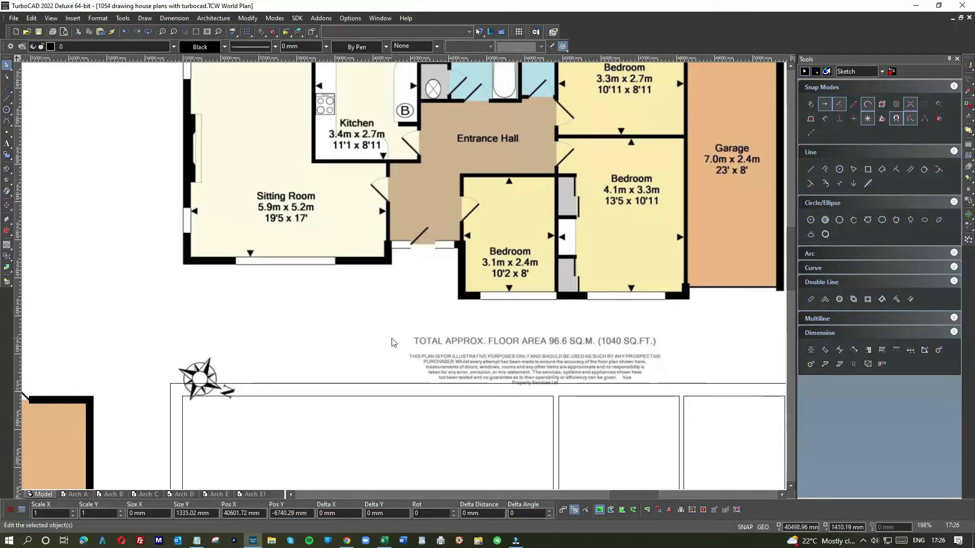
scroll(391, 342, down, 4)
scroll(403, 278, up, 4)
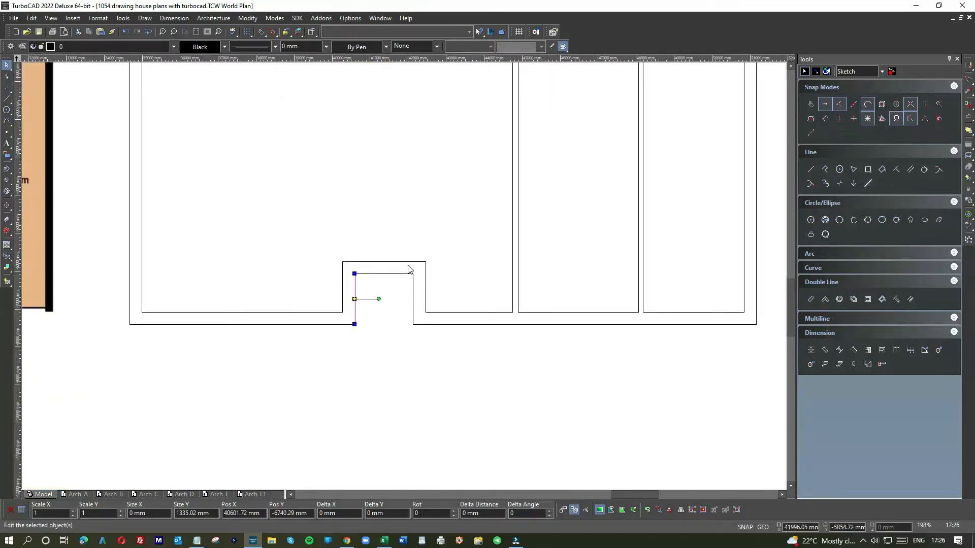
scroll(406, 280, down, 4)
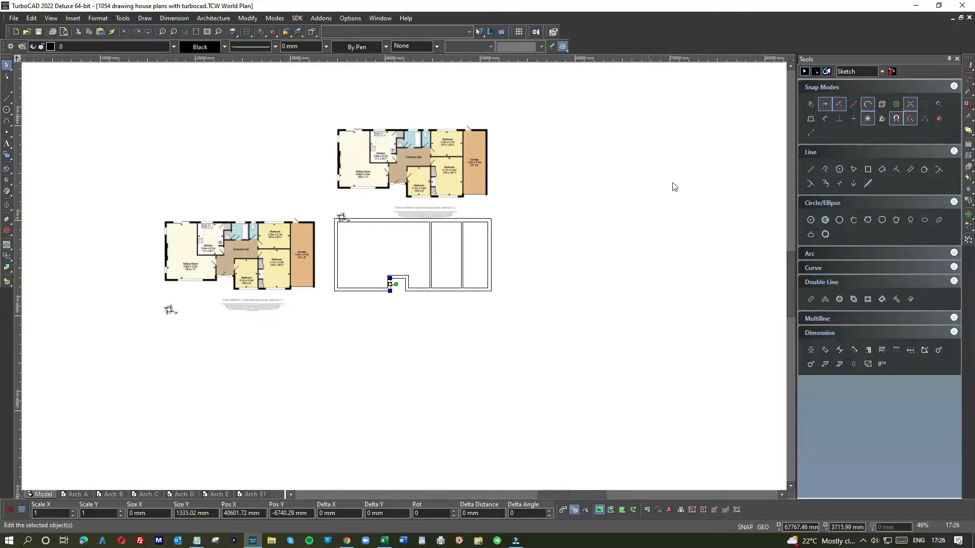
right_click(559, 254)
click(564, 218)
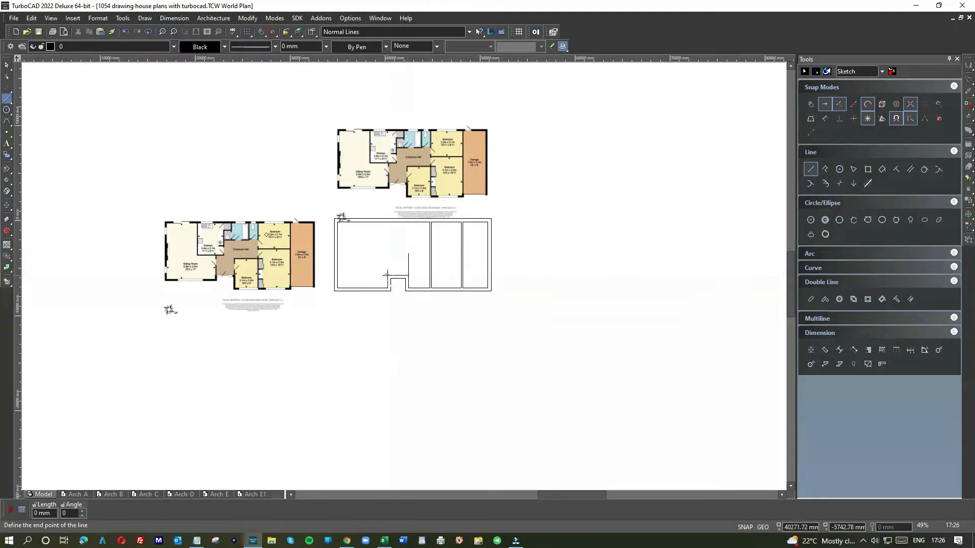
scroll(393, 265, up, 4)
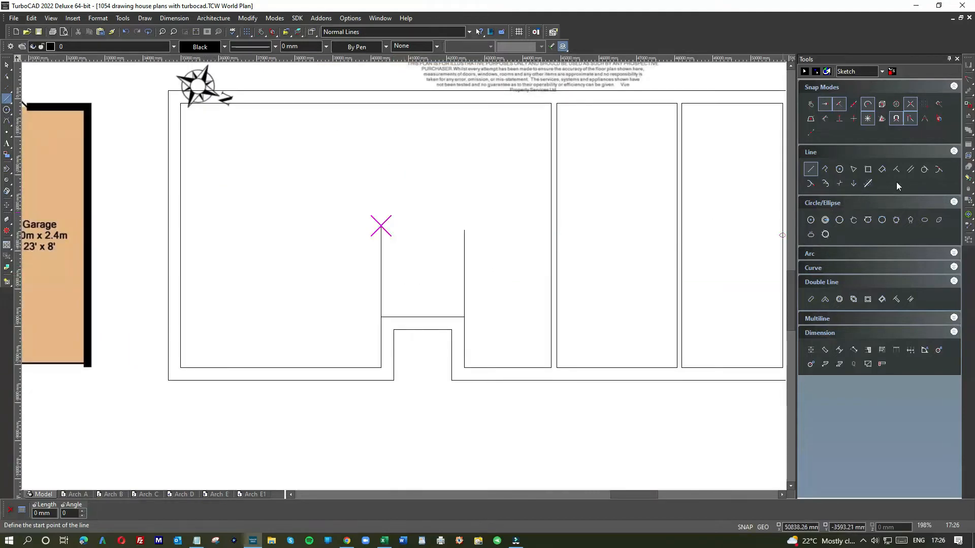
Add parallels 130 mm from both new verticals, each on the entrance hall side
click(909, 171)
click(463, 261)
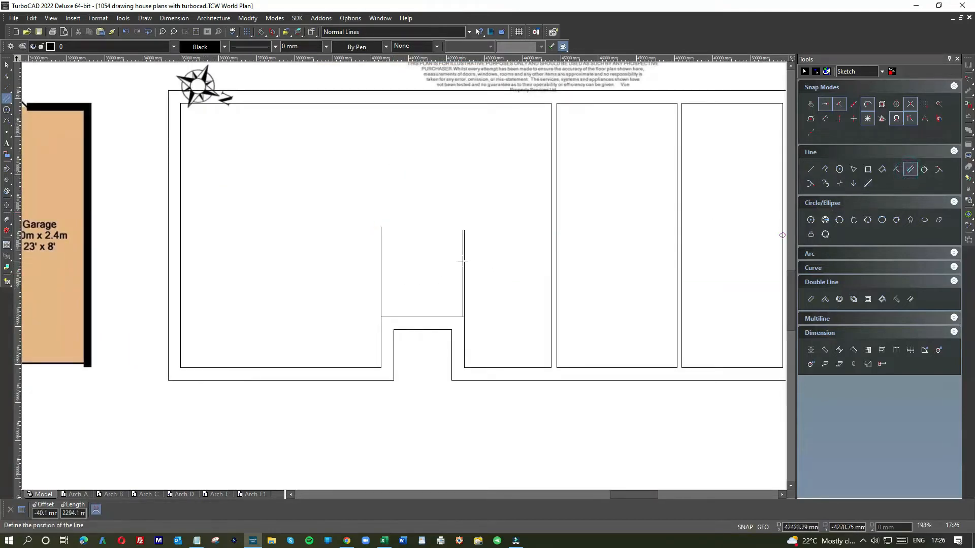
text(-130)
key(Return)
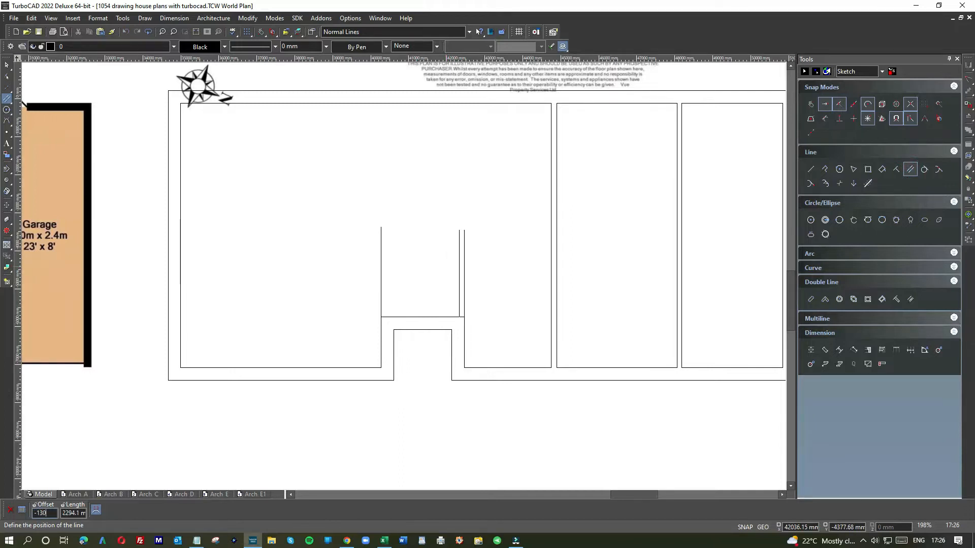
click(380, 263)
text(130)
key(Return)
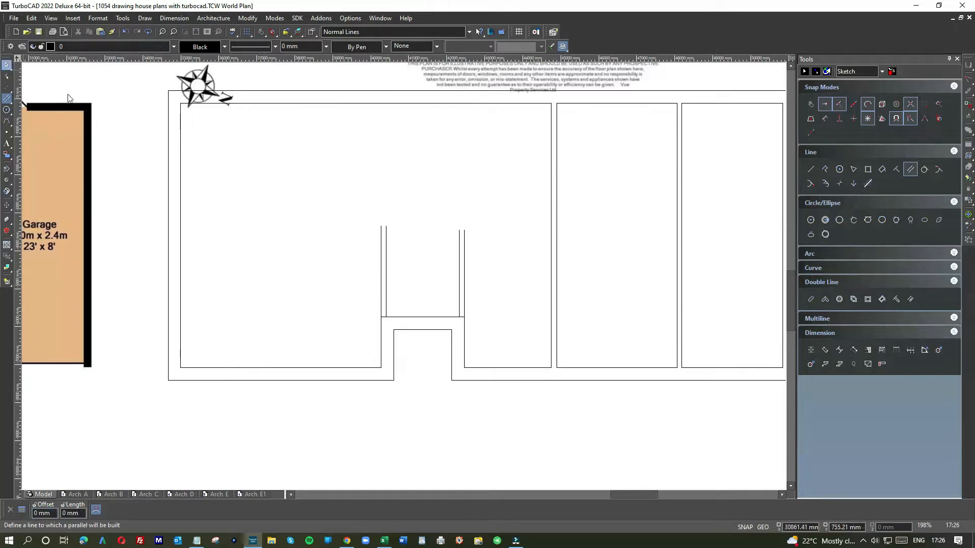
key(Escape)
Shorten both ends of the upper horizontal entrance line to the hall-side faces of the internal walls
click(390, 317)
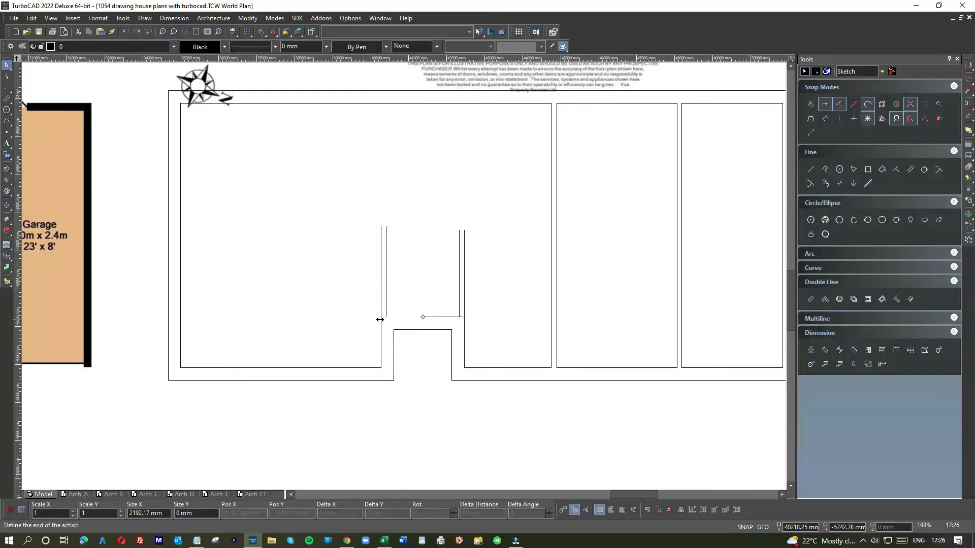
drag(465, 317, 460, 317)
click(435, 274)
Project a horizontal line from the small bedroom's upper wall corner on the side plan to the wall between the two bedrooms
scroll(443, 275, down, 3)
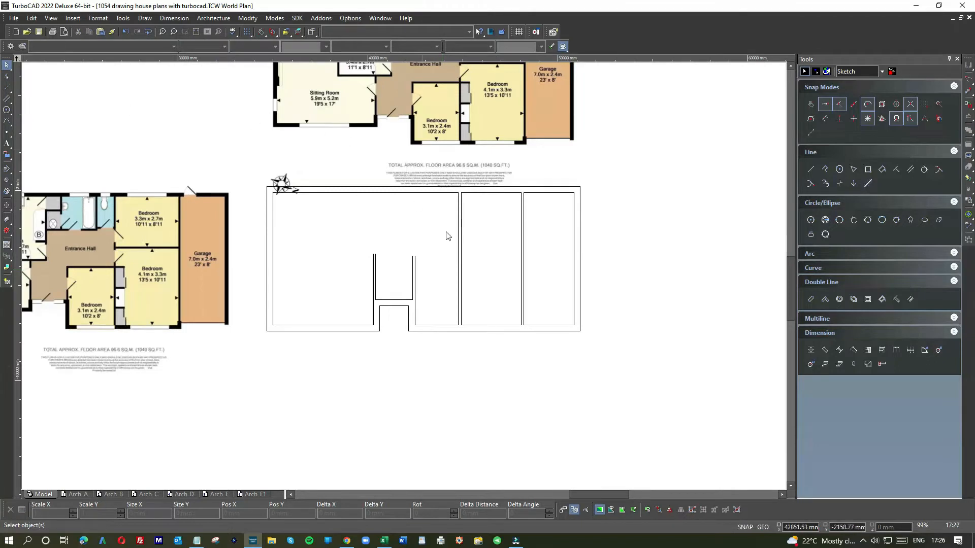
right_click(389, 248)
click(394, 205)
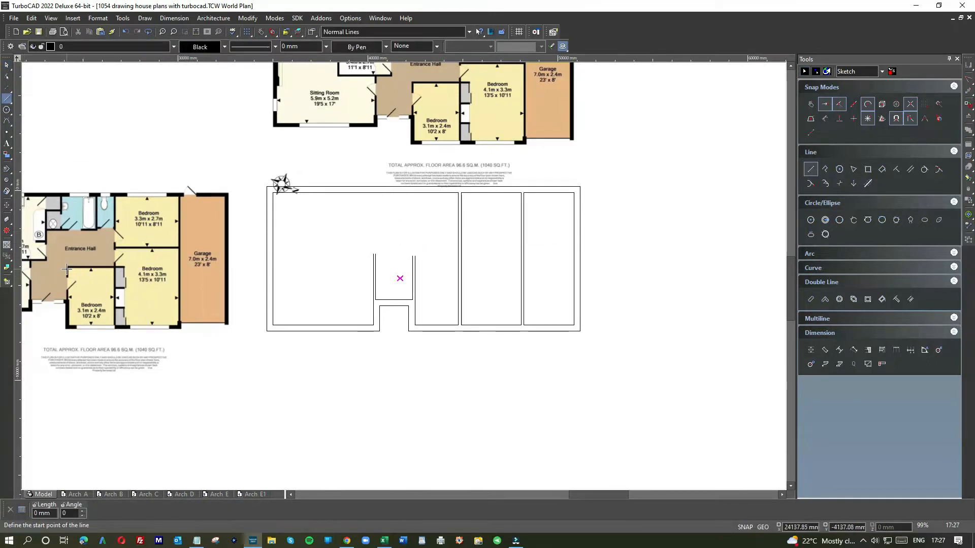
scroll(67, 269, up, 3)
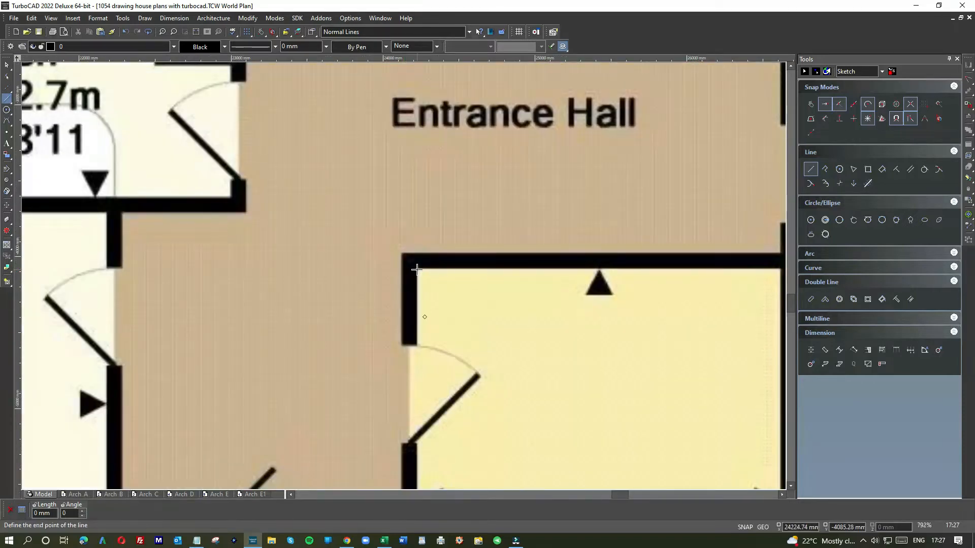
scroll(416, 269, down, 3)
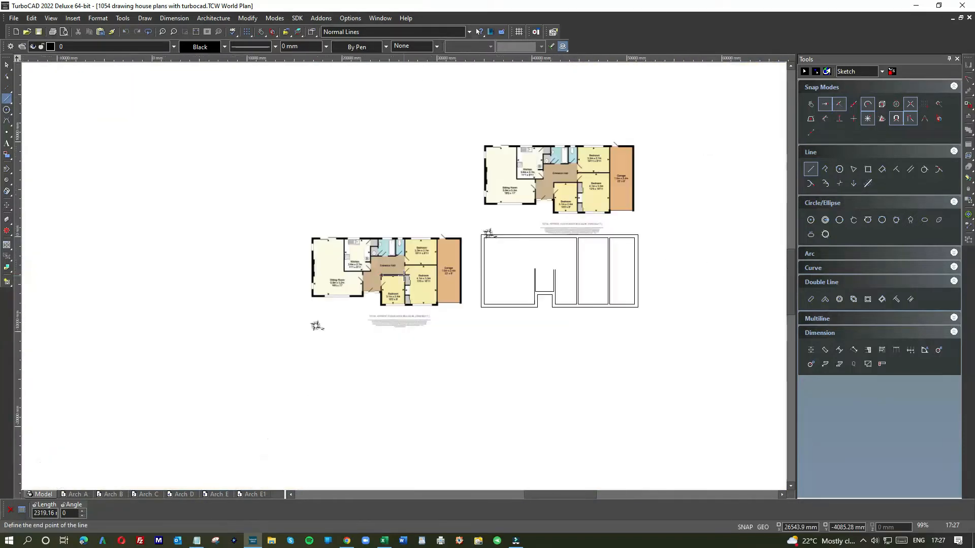
click(576, 276)
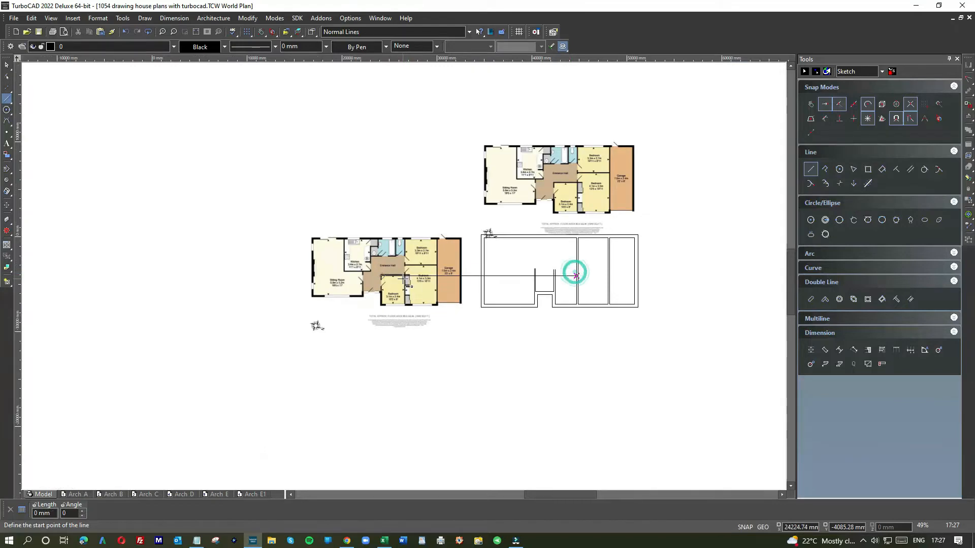
Project a horizontal line from the kitchen's lower wall on the side plan to the sitting room's internal wall line
scroll(379, 281, up, 3)
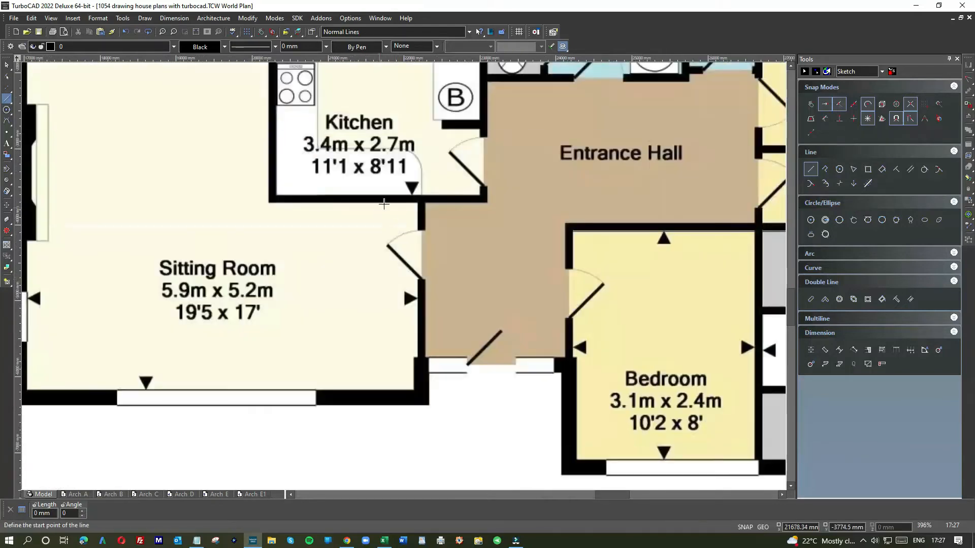
scroll(386, 202, down, 3)
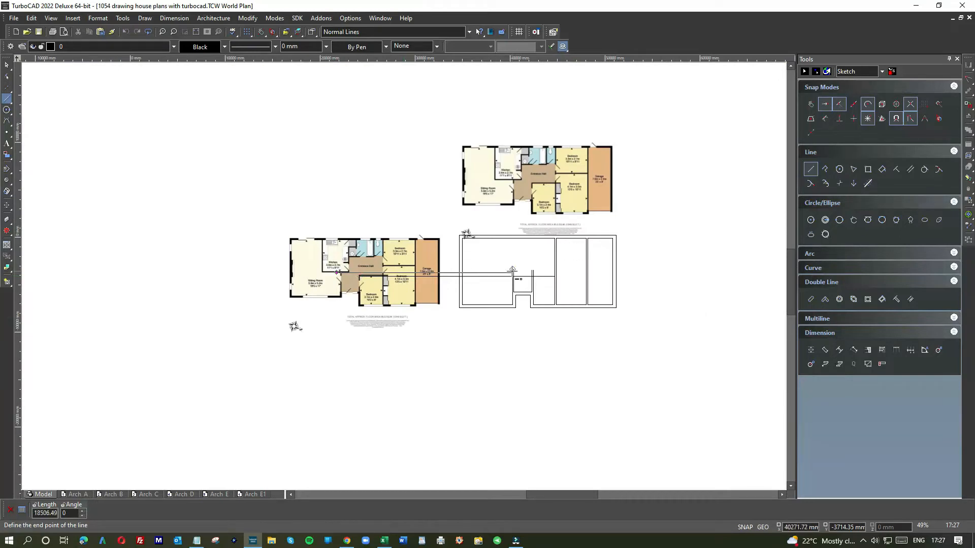
click(512, 271)
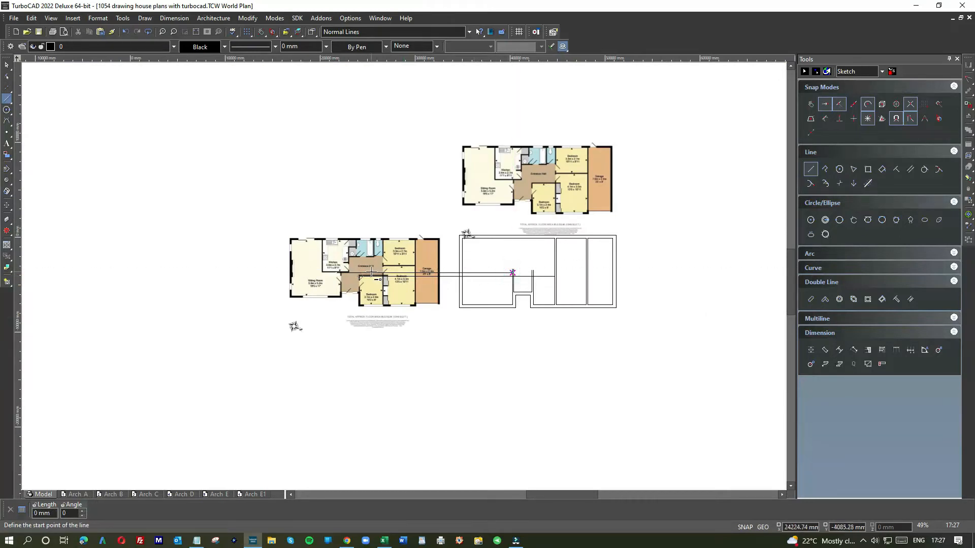
Add parallels 130 mm from both projected lines, above the small bedroom line and below the kitchen wall line
right_click(497, 295)
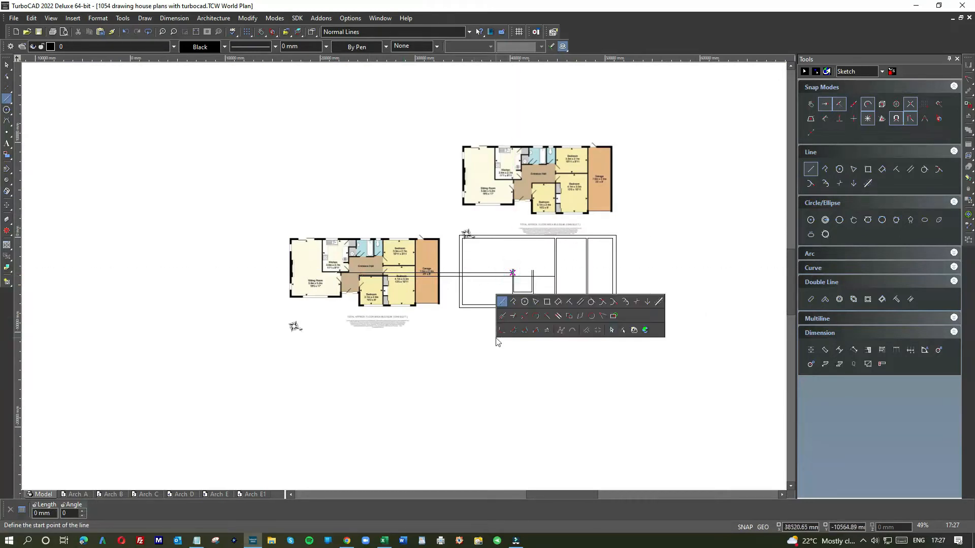
click(580, 303)
scroll(576, 300, up, 3)
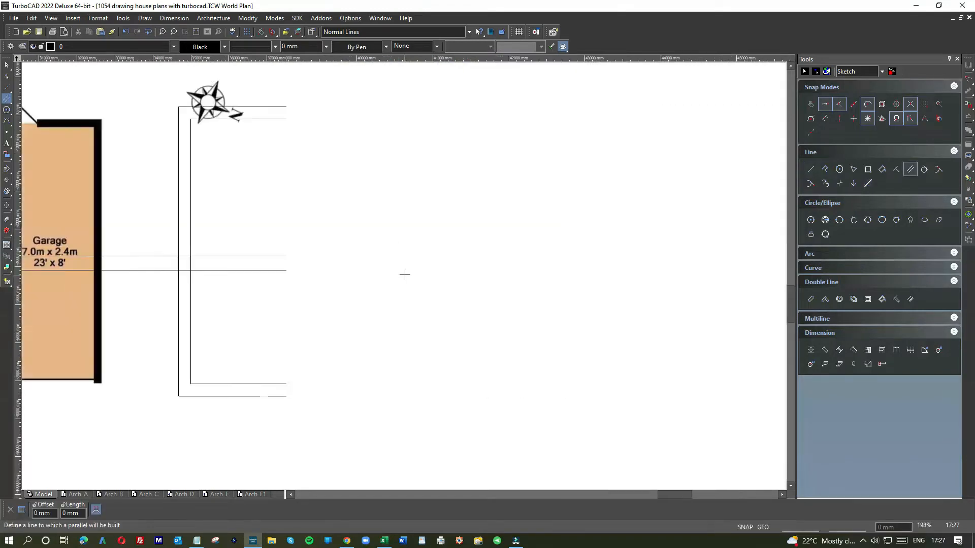
click(424, 264)
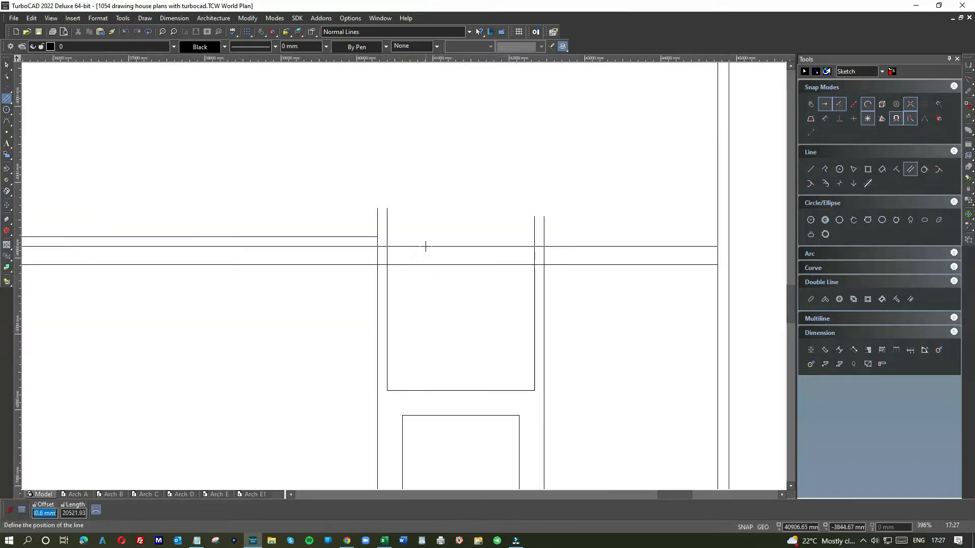
text(125)
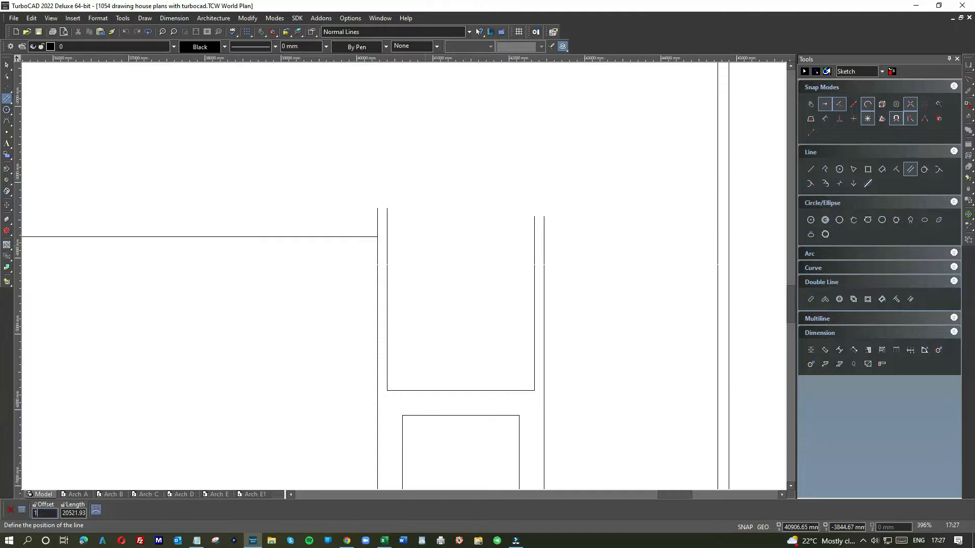
key(Return)
click(316, 237)
text(150)
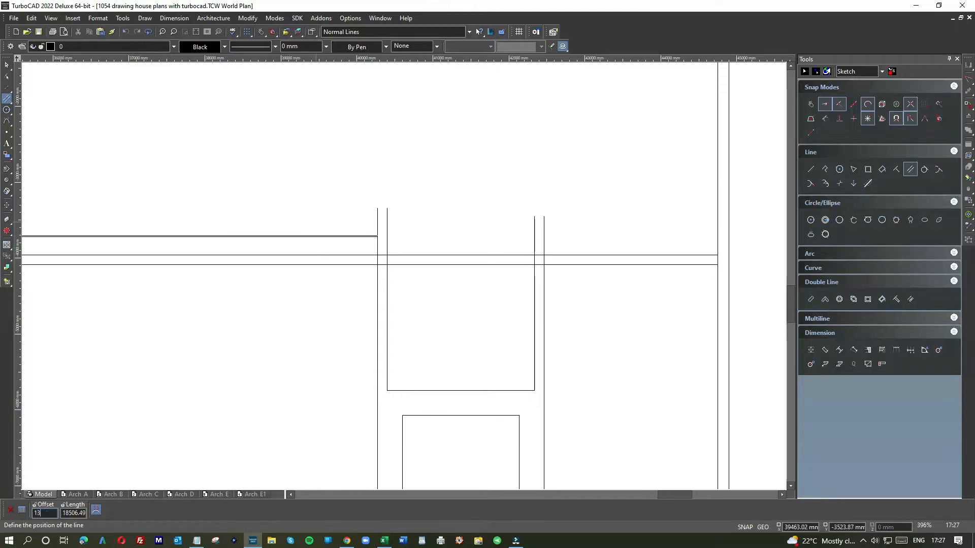
key(Return)
scroll(301, 261, down, 1)
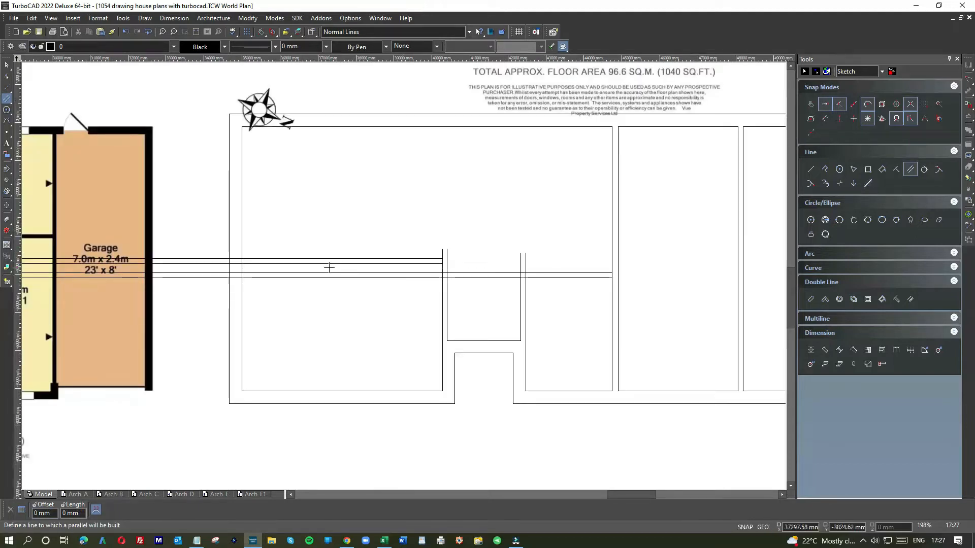
scroll(330, 283, down, 1)
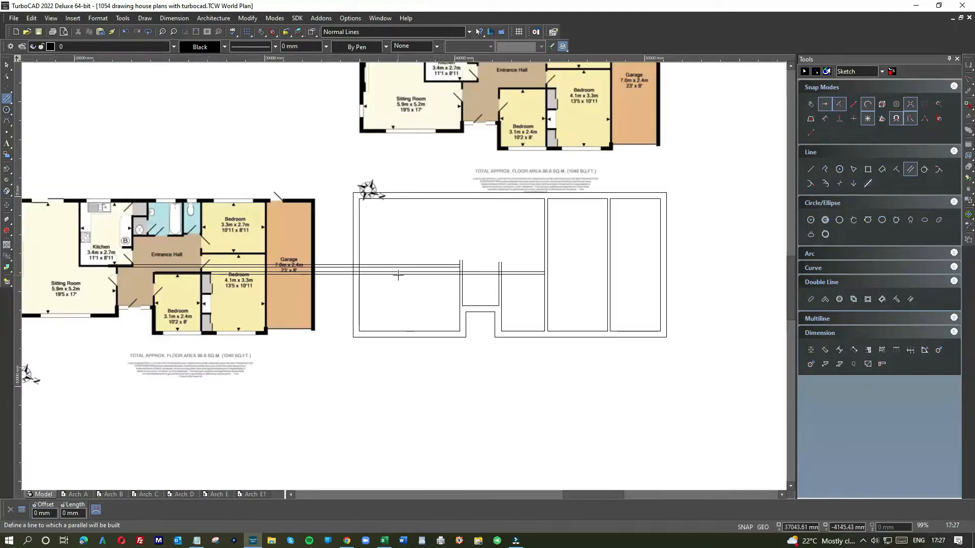
Shorten the projected ends of both kitchen wall lines to the inner face of the sitting room's outer side wall
key(Escape)
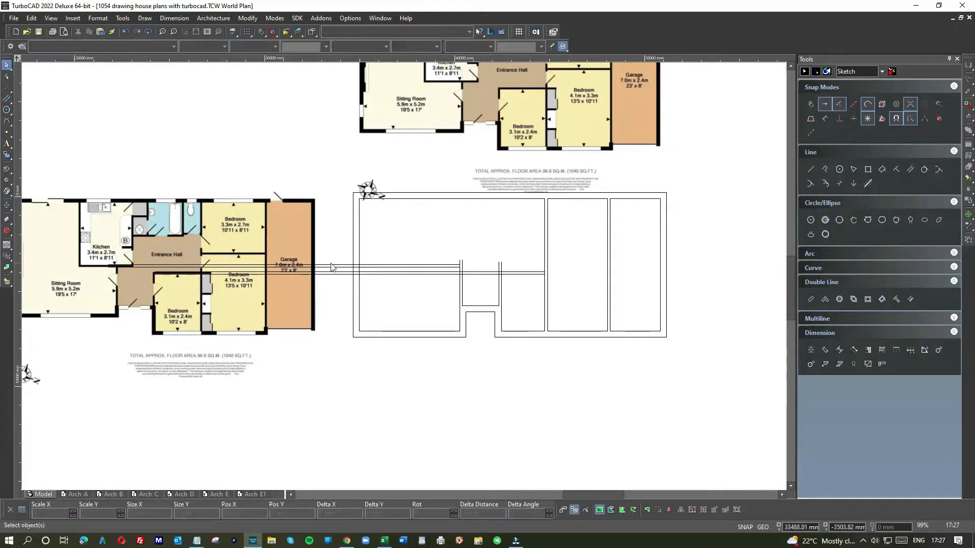
scroll(331, 267, up, 1)
click(428, 277)
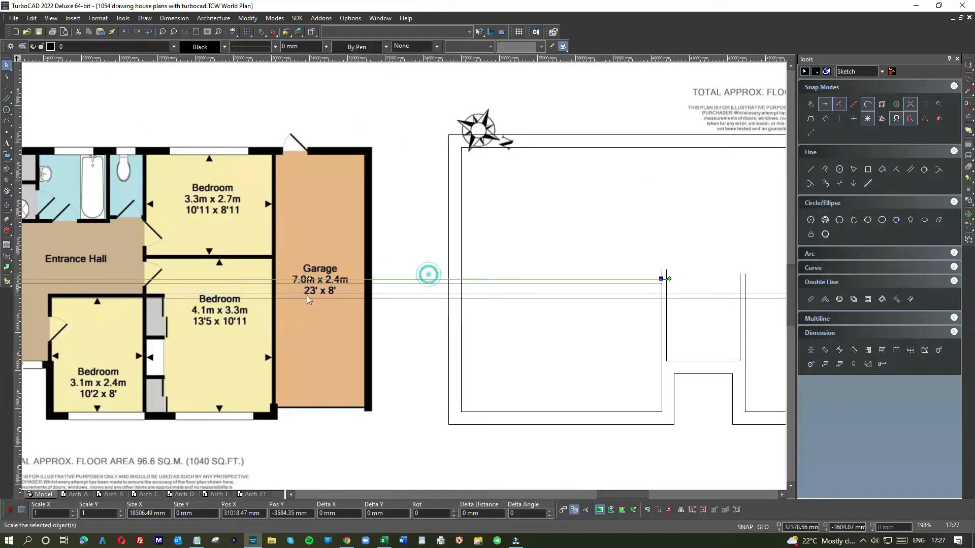
scroll(567, 251, down, 1)
drag(263, 265, 516, 265)
click(486, 266)
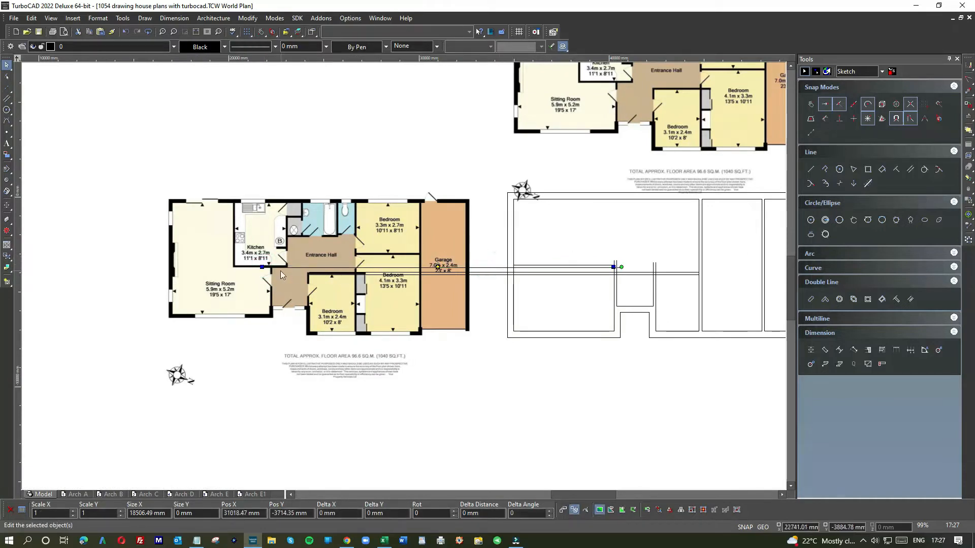
click(262, 268)
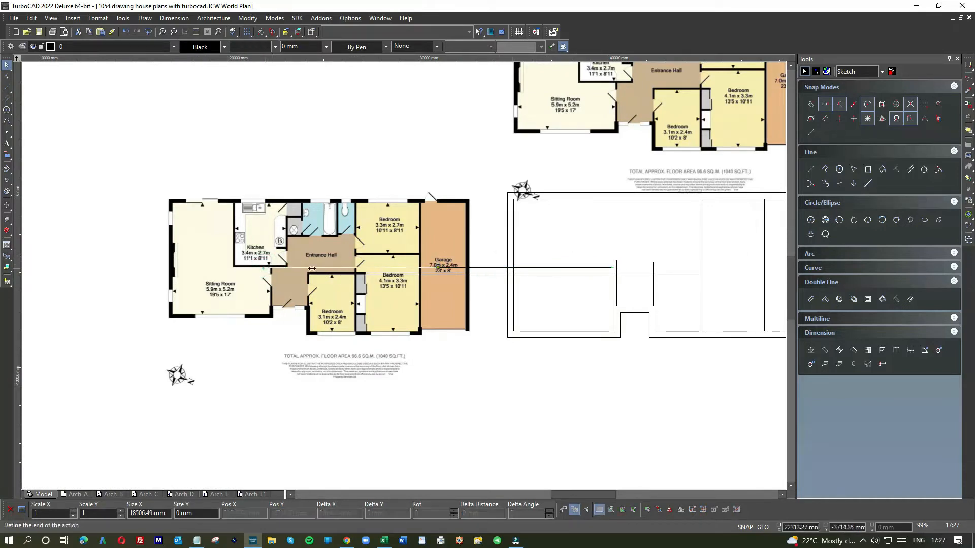
click(513, 273)
Shorten the projected ends of both small bedroom lines to the hall-side face of the bedroom's side wall
click(481, 277)
click(308, 275)
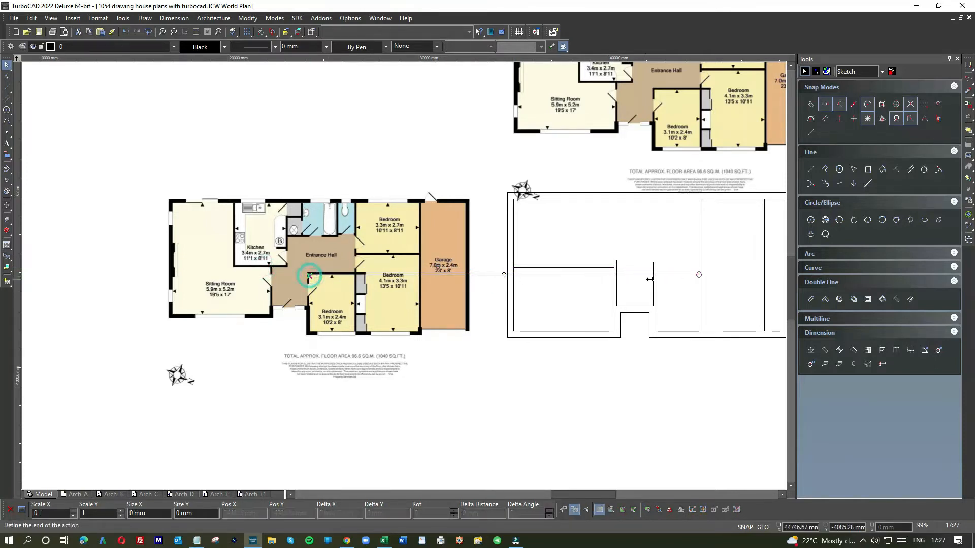
key(Escape)
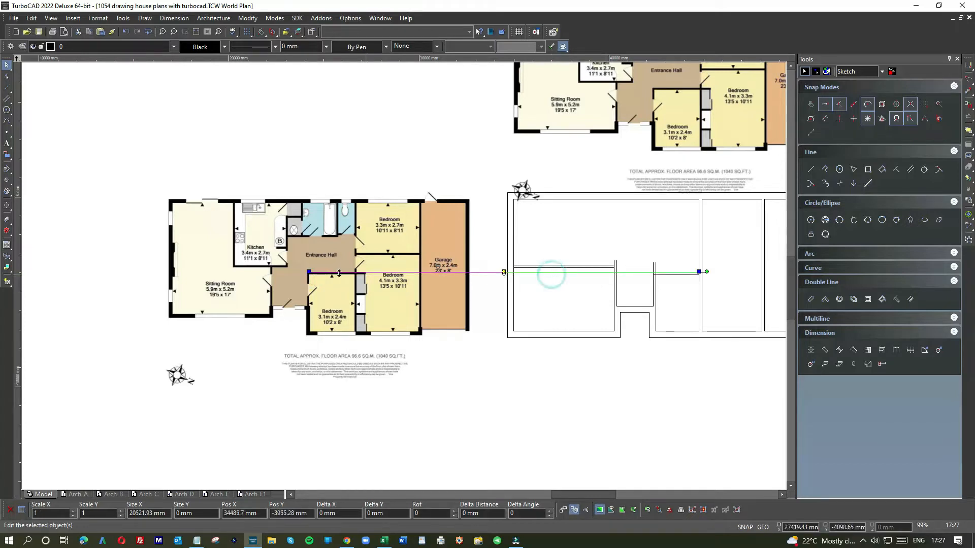
click(699, 271)
click(651, 272)
Join the outer and inner wall lines at the small bedroom's upper hall-side corner using the meet operation
scroll(661, 267, up, 4)
middle_click(348, 311)
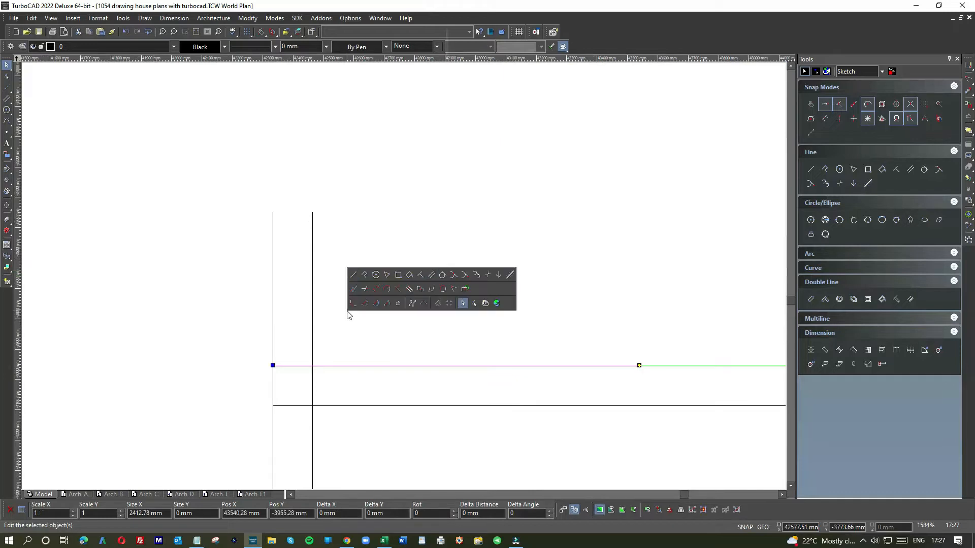
click(449, 291)
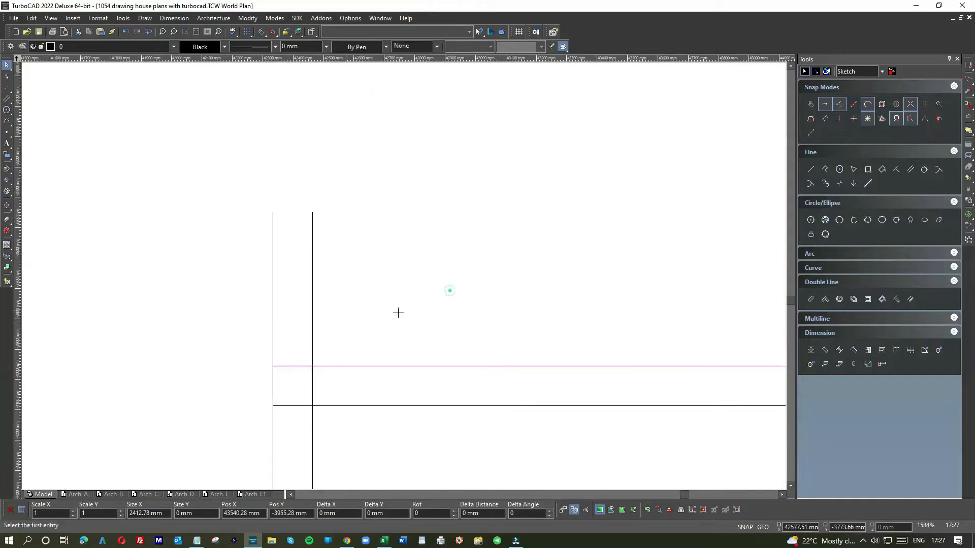
click(274, 423)
click(312, 417)
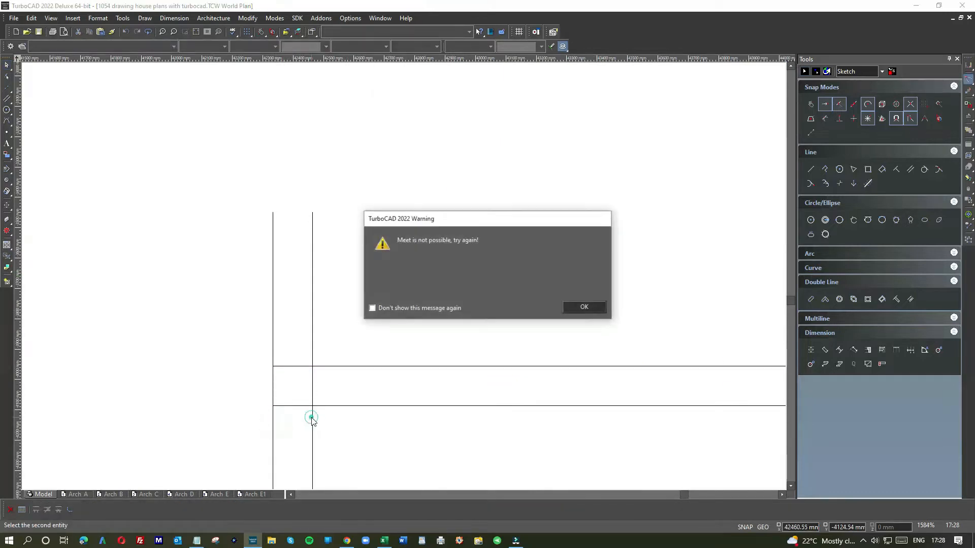
click(583, 307)
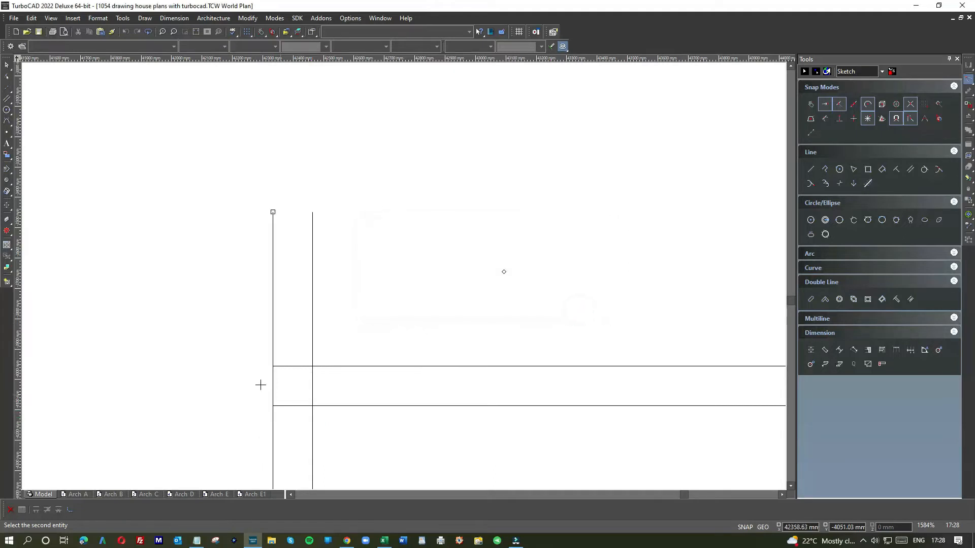
click(296, 365)
click(313, 418)
click(329, 406)
Join the small bedroom's inner upper line with the near face of the wall between the bedrooms
scroll(335, 406, down, 10)
scroll(461, 278, up, 4)
scroll(404, 275, up, 4)
click(433, 282)
scroll(411, 302, down, 2)
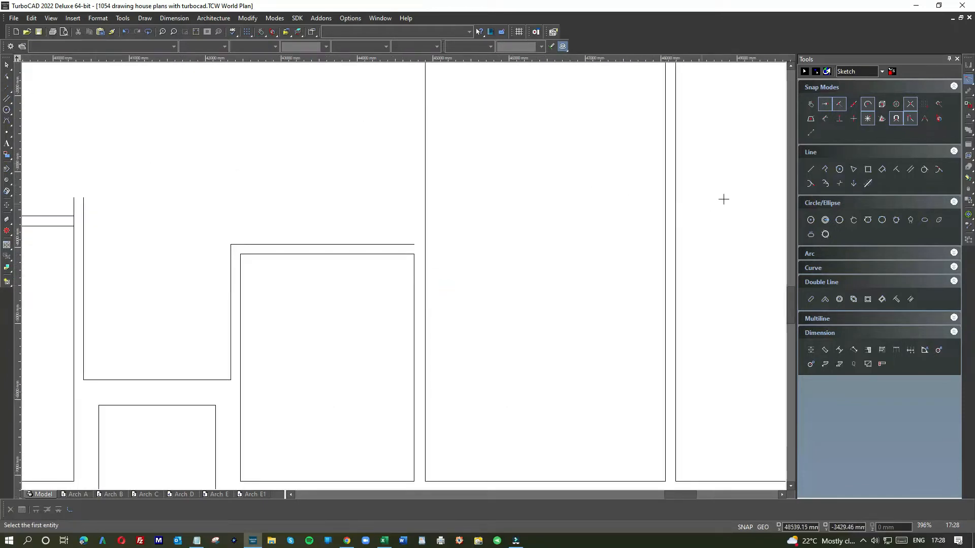
Draw a vertical line from the end of the small bedroom's outer upper line to the rear wall's inner face
click(810, 169)
click(413, 245)
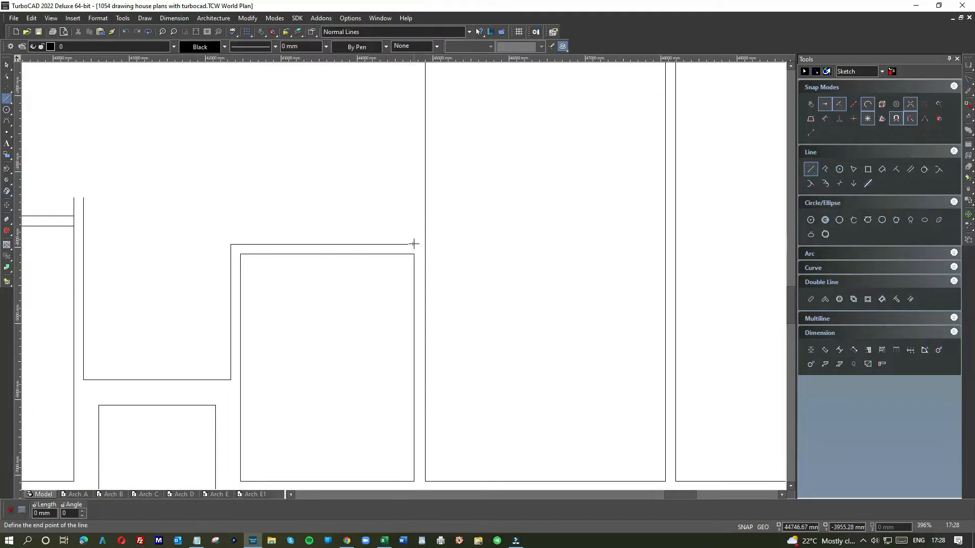
scroll(403, 275, down, 2)
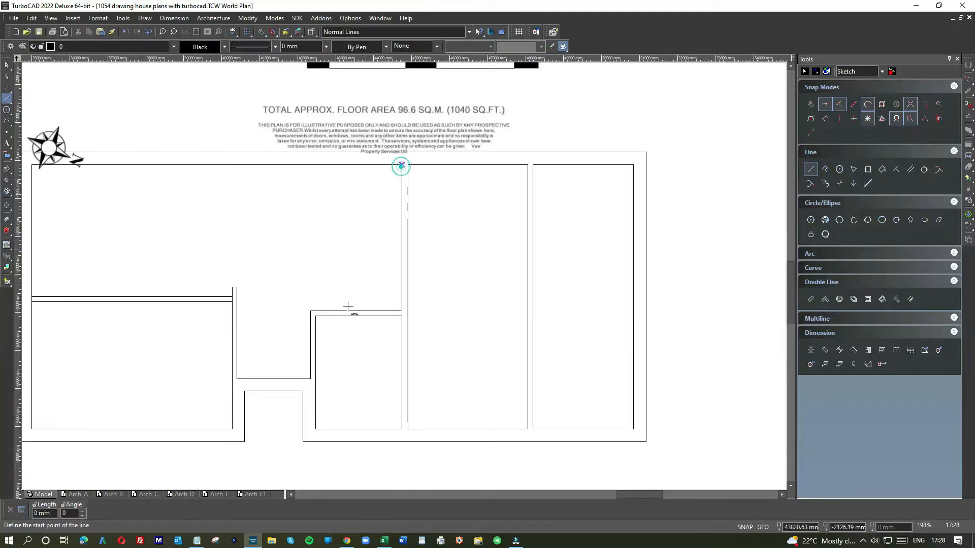
Join both sitting room upper wall lines with the inner and hall-side faces of the internal wall beside the hall
scroll(315, 255, up, 2)
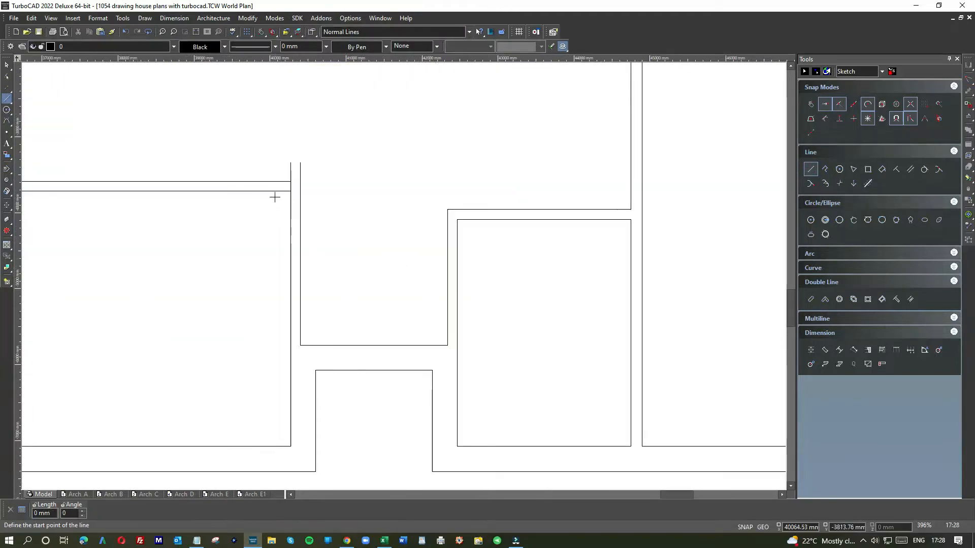
scroll(275, 197, up, 3)
right_click(433, 261)
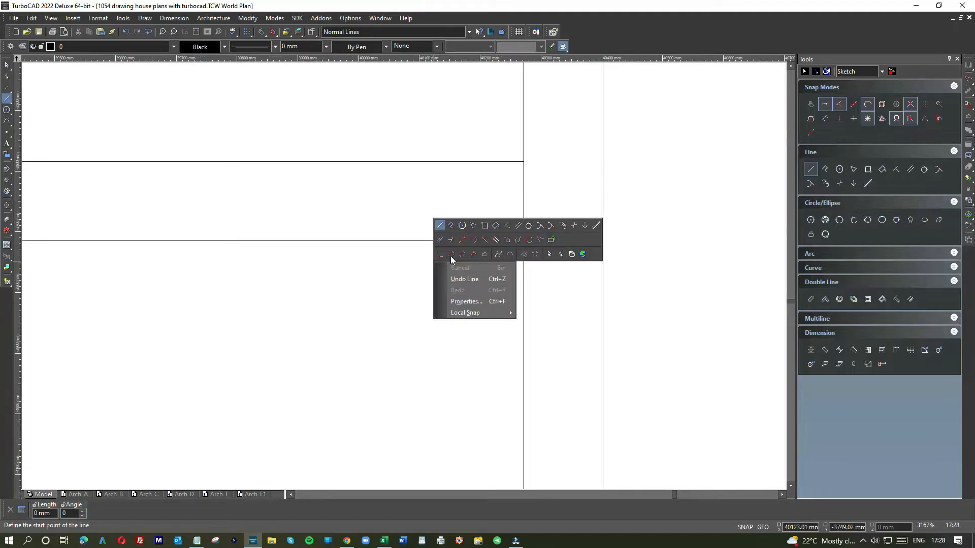
click(537, 249)
click(489, 242)
click(523, 263)
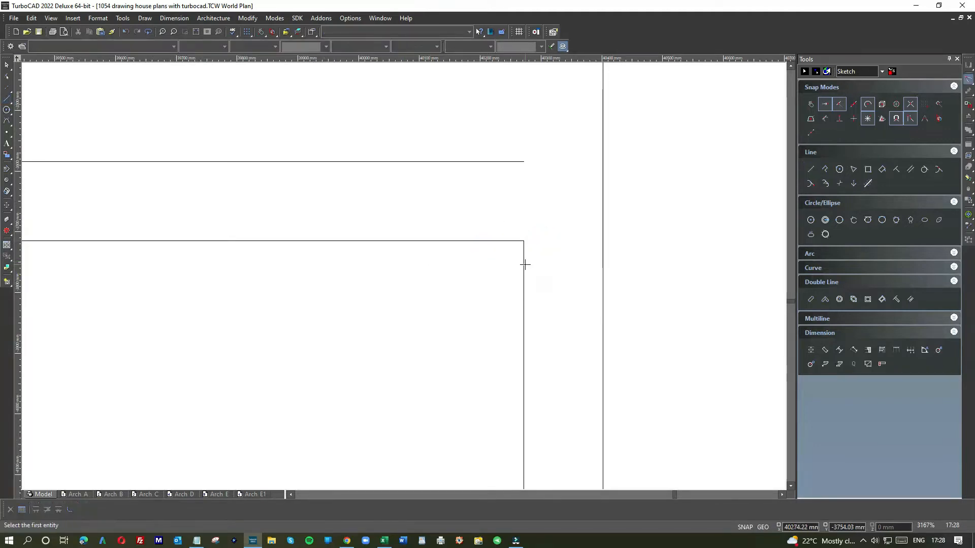
click(491, 161)
click(603, 183)
Join the sitting room's lower horizontal wall line with the inner face of the outer side wall
scroll(404, 276, down, 8)
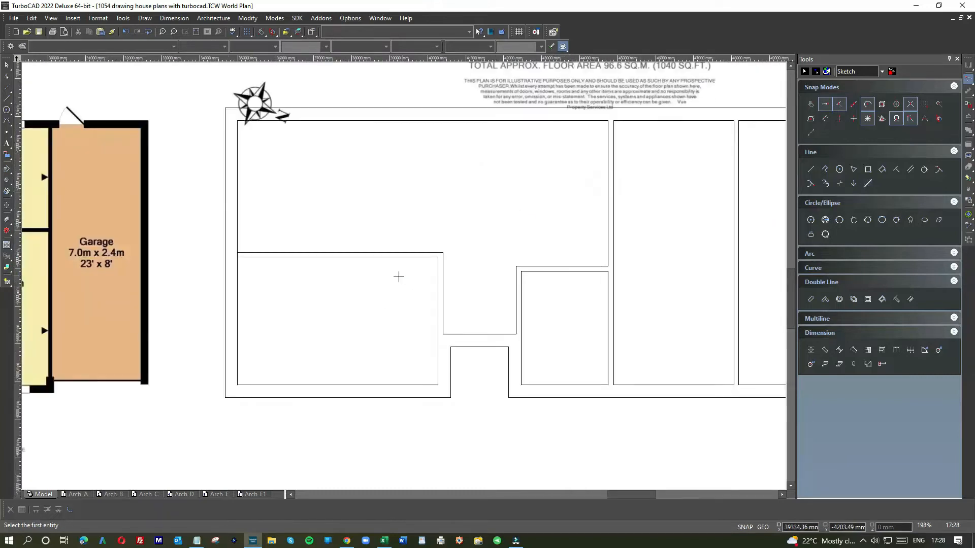
scroll(252, 253, up, 6)
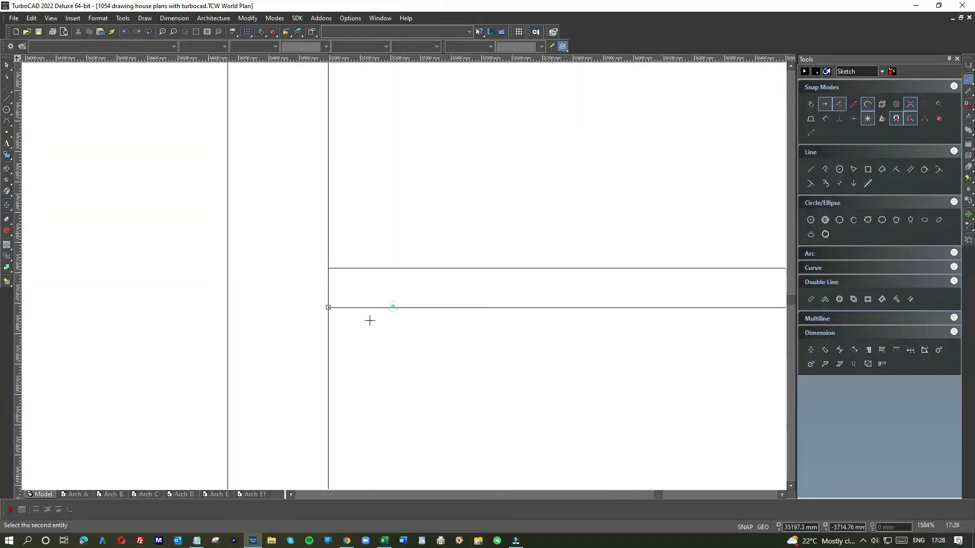
click(329, 342)
scroll(404, 275, down, 2)
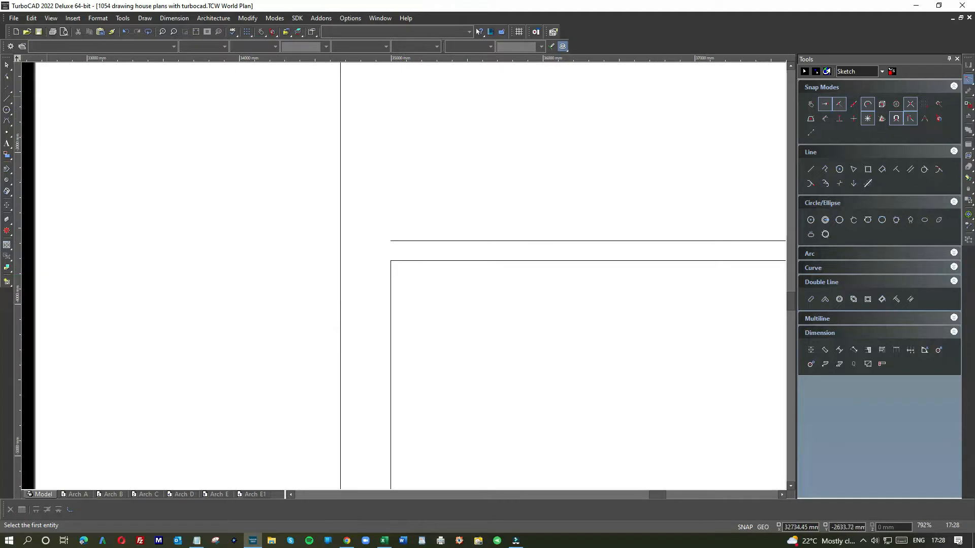
Draw a vertical line from the upper horizontal wall line's outer end to the rear wall's inner corner
right_click(415, 142)
click(422, 106)
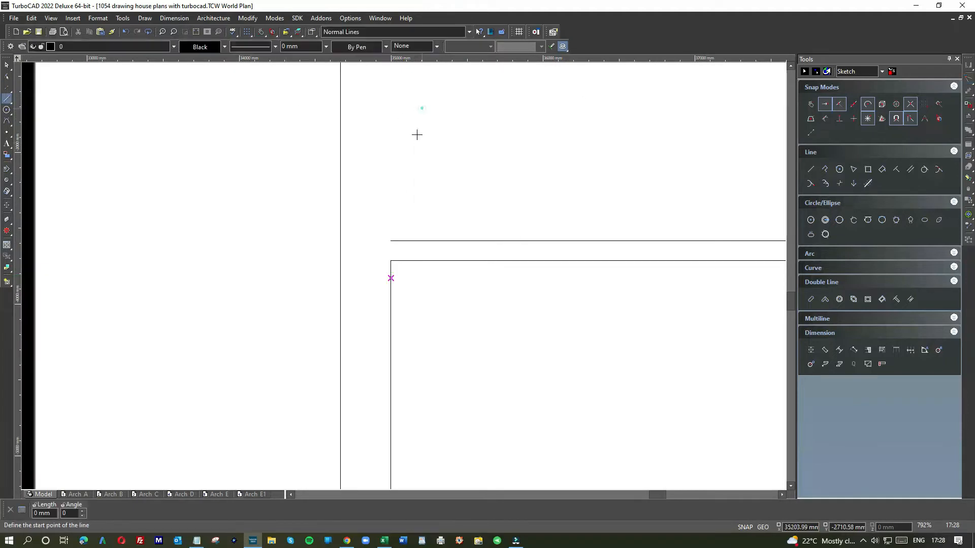
click(391, 240)
scroll(402, 275, down, 2)
scroll(402, 275, down, 2)
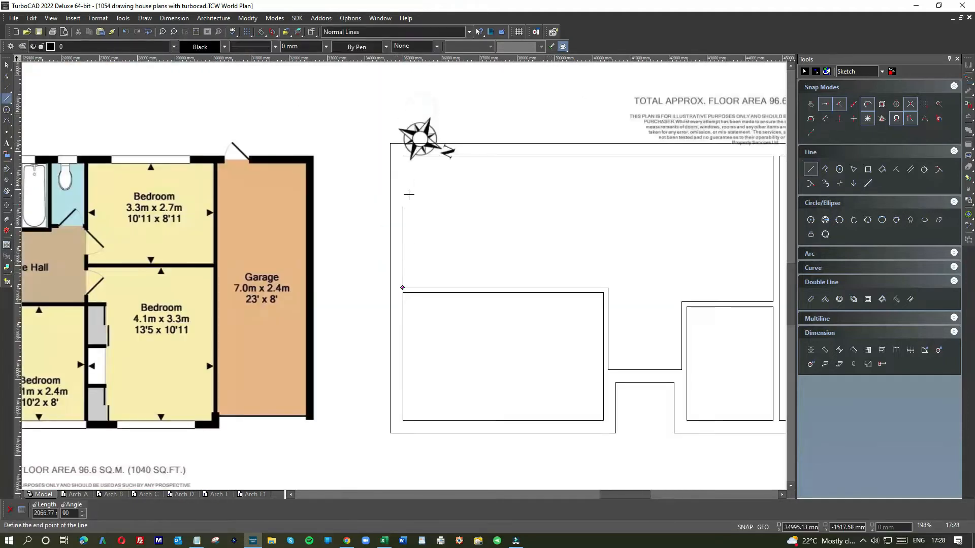
click(402, 156)
scroll(482, 227, down, 2)
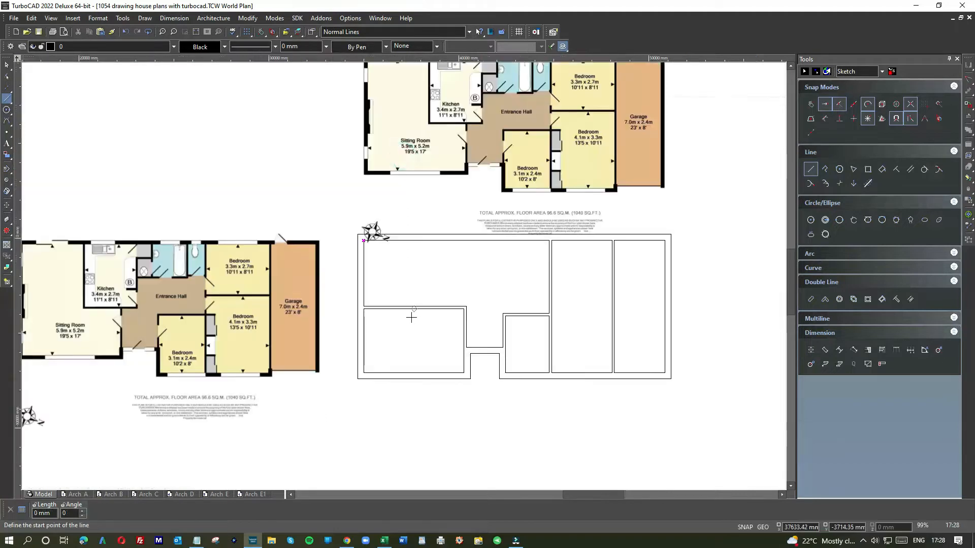
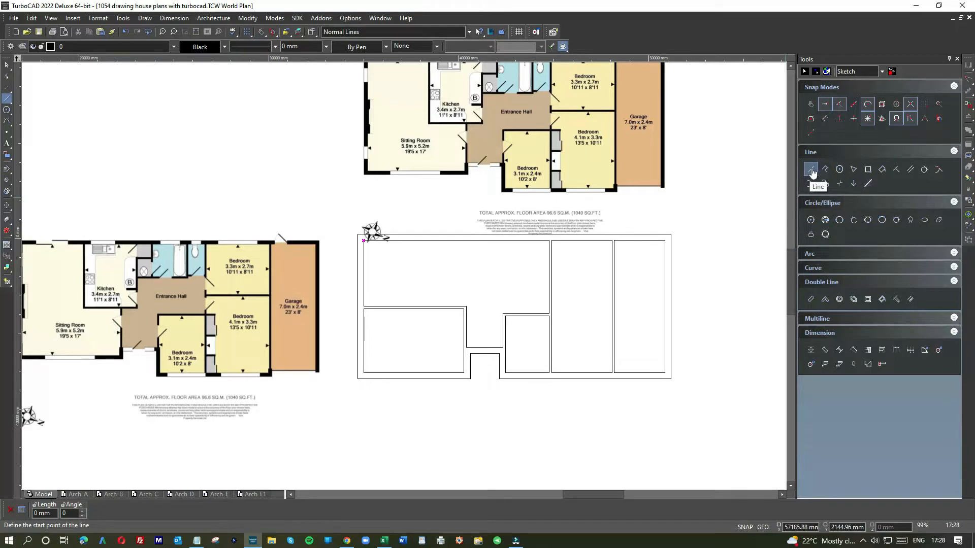
Draw a vertical line from the wall between sitting room and kitchen on the plan image down to the drawn upper horizontal wall line
right_click(503, 270)
click(511, 238)
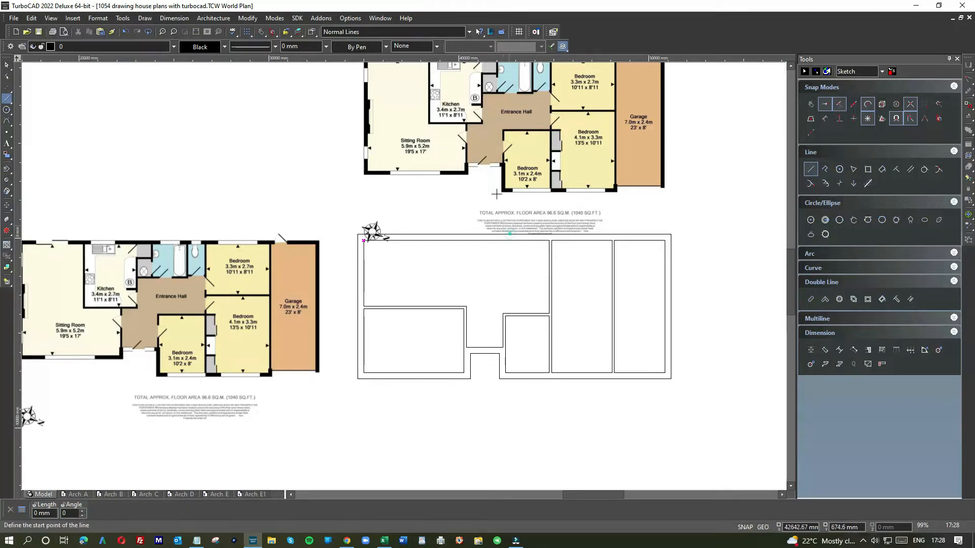
scroll(430, 123, up, 2)
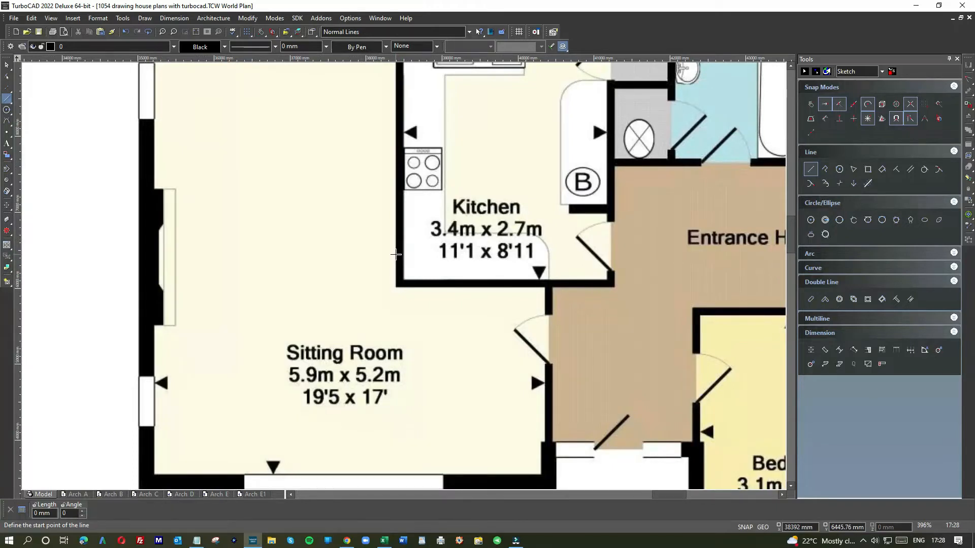
scroll(404, 307, down, 1)
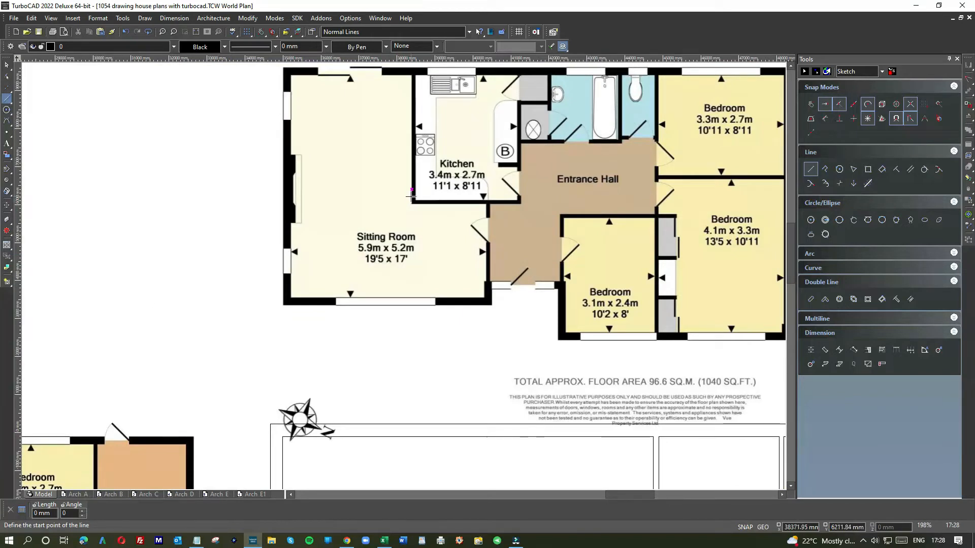
click(411, 193)
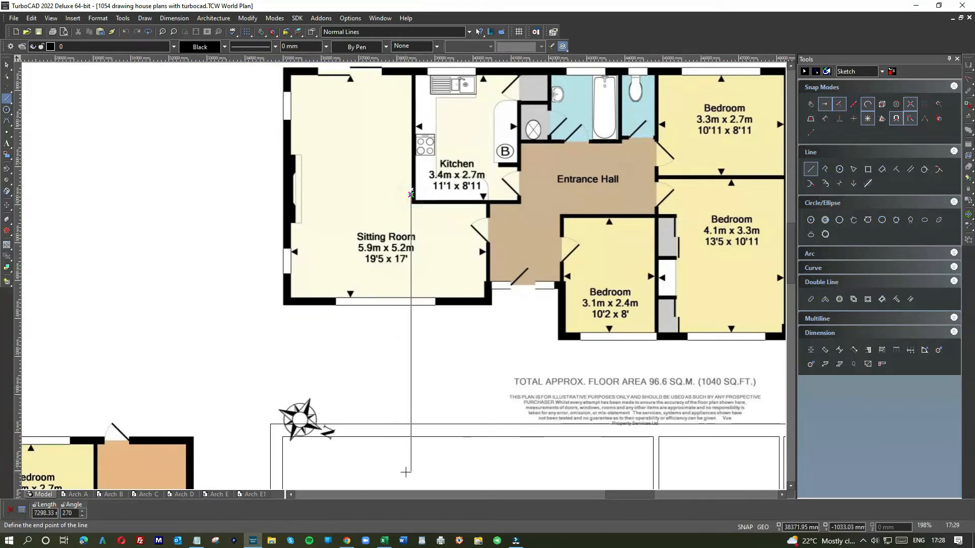
scroll(405, 472, down, 1)
click(407, 275)
click(406, 275)
click(402, 323)
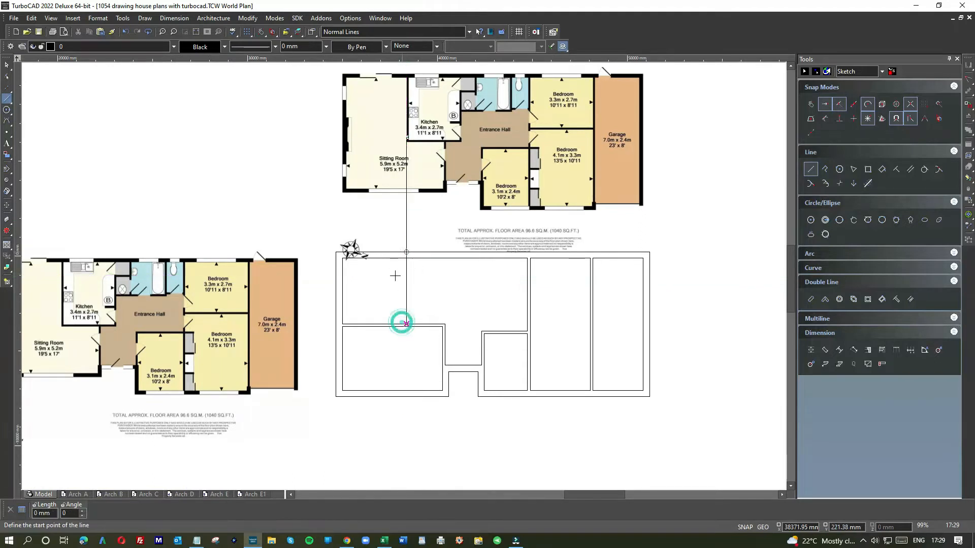
Shorten the projected line's upper end down into the drawn plan and delete the short leftover segment above it
click(7, 64)
click(406, 217)
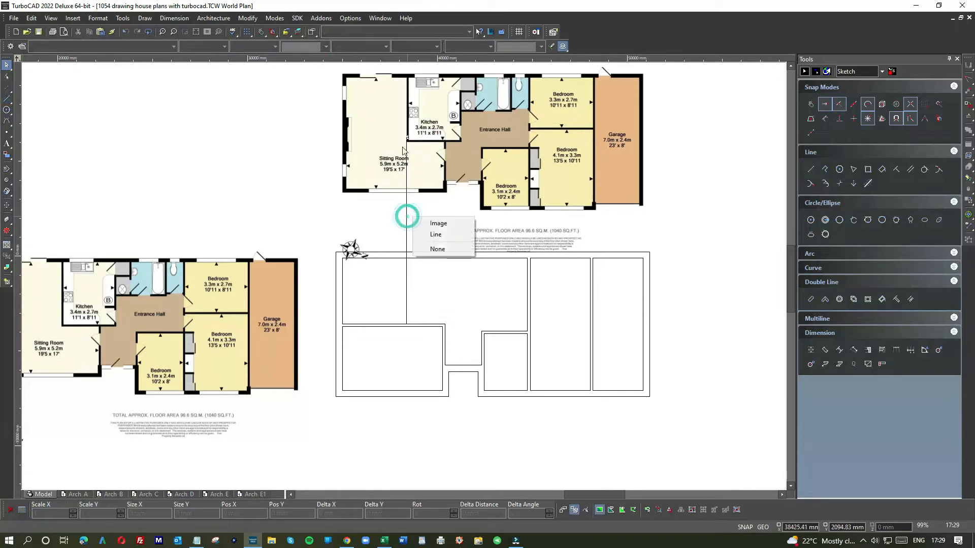
click(435, 234)
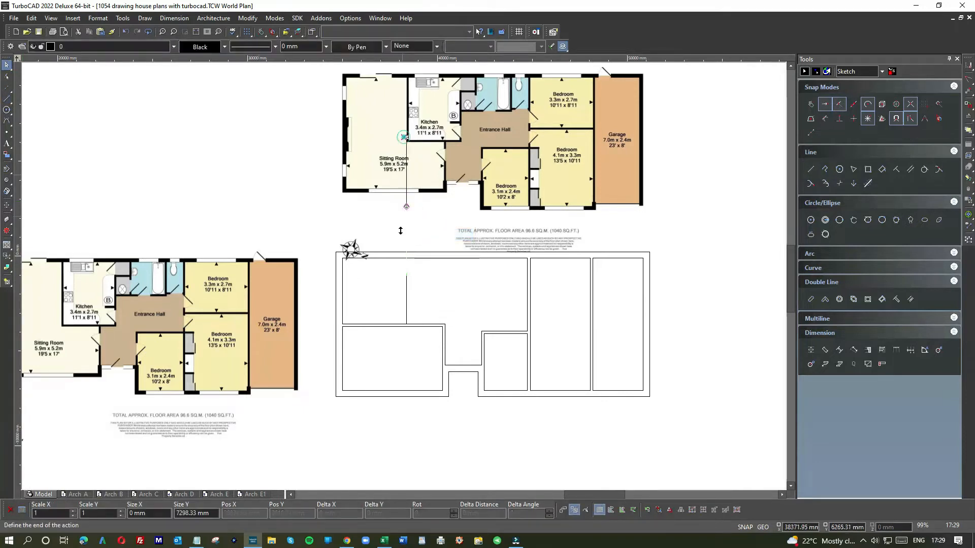
click(406, 277)
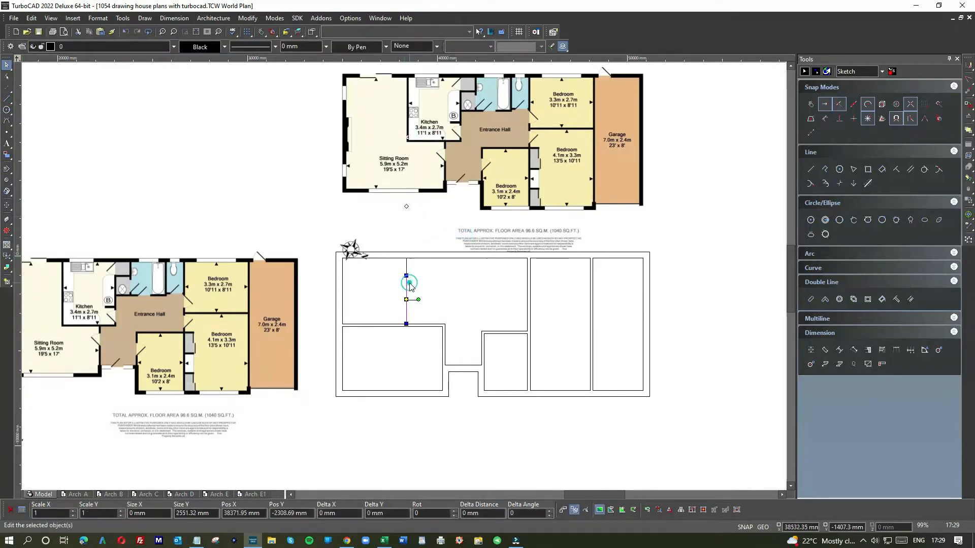
click(415, 272)
click(406, 267)
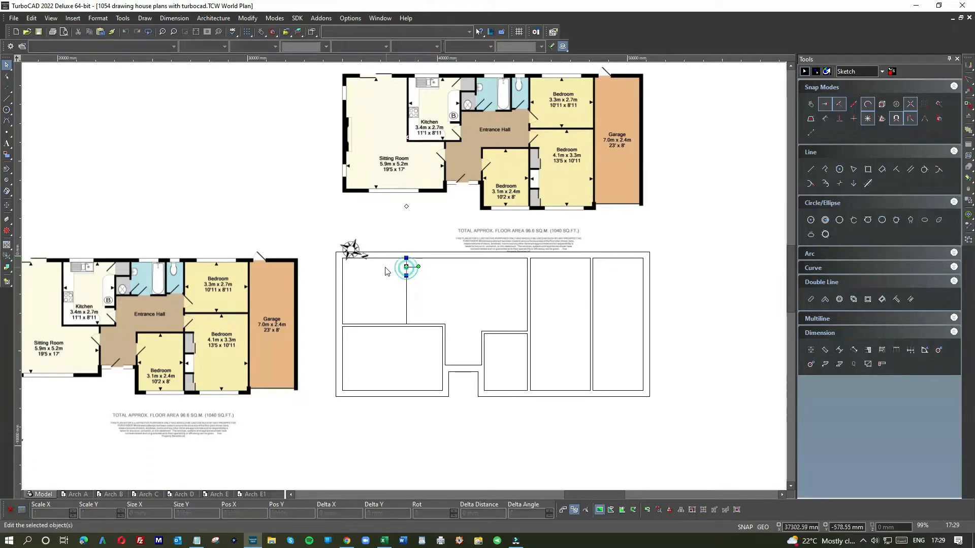
key(Delete)
Extend the shortened wall line's upper end to the rear wall's inner face
click(411, 282)
drag(405, 276, 406, 257)
click(424, 275)
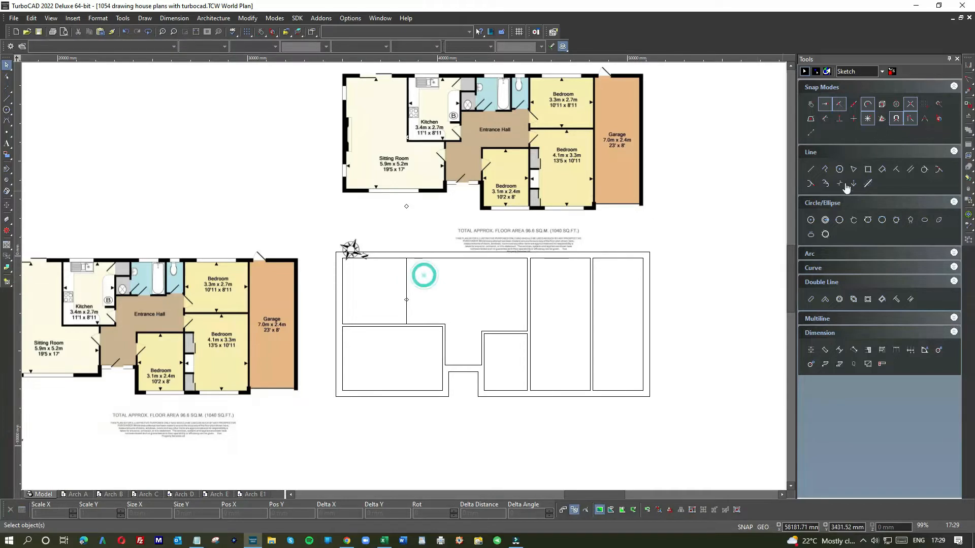
Draw a parallel copy of the sitting room and kitchen wall line, offset 130 mm toward the kitchen
right_click(423, 287)
click(508, 252)
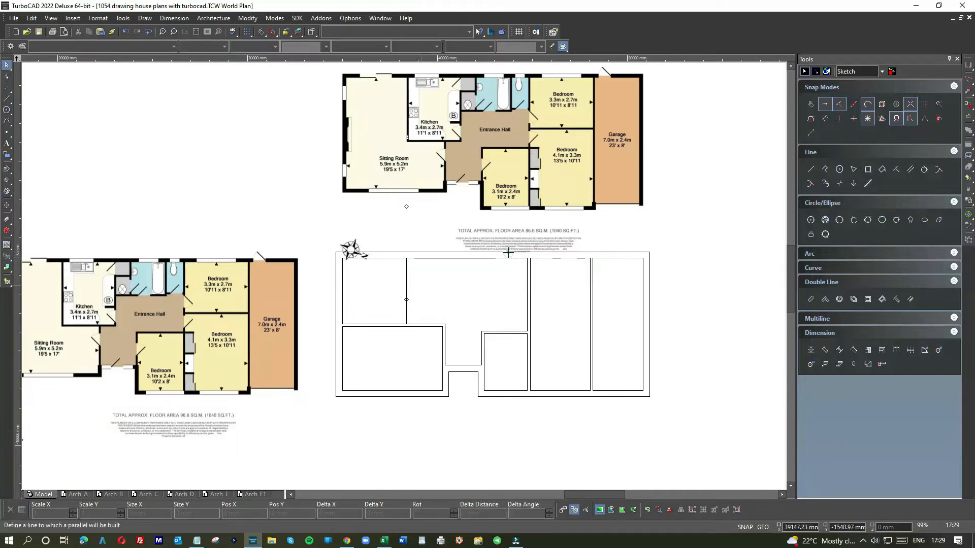
click(404, 283)
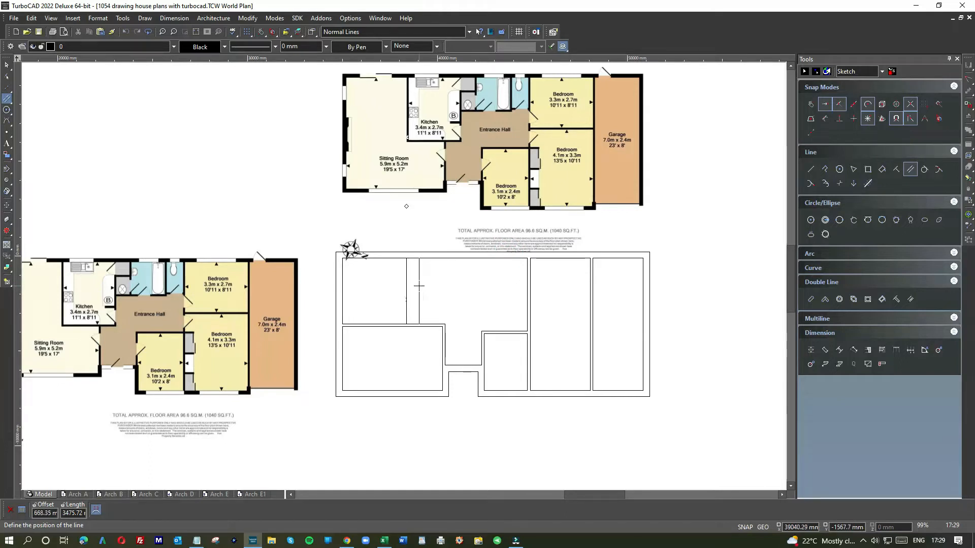
click(708, 278)
click(406, 278)
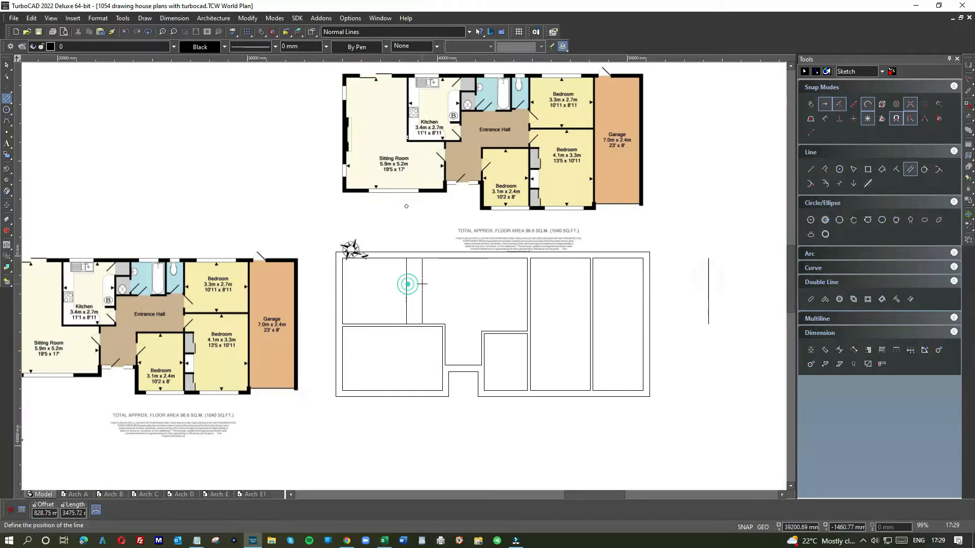
text(1)
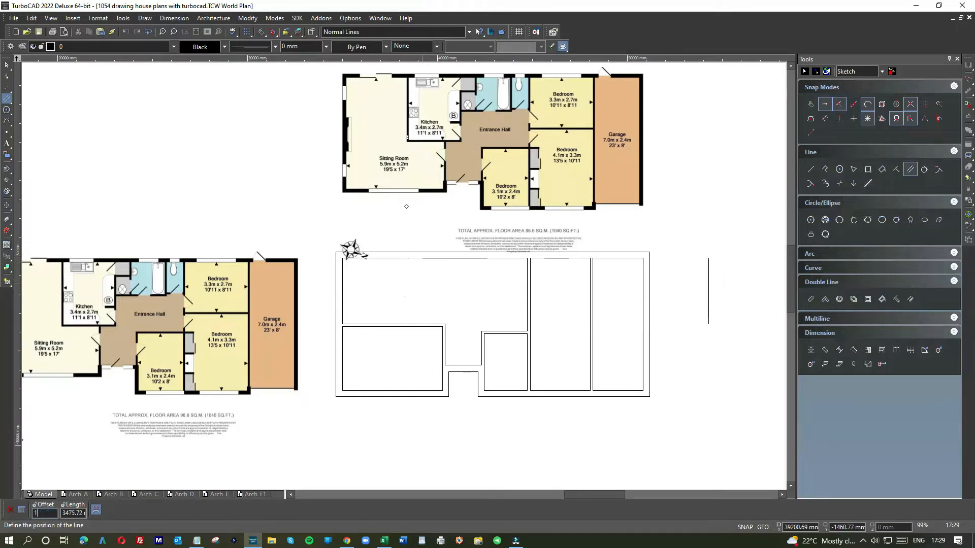
text(30)
key(Return)
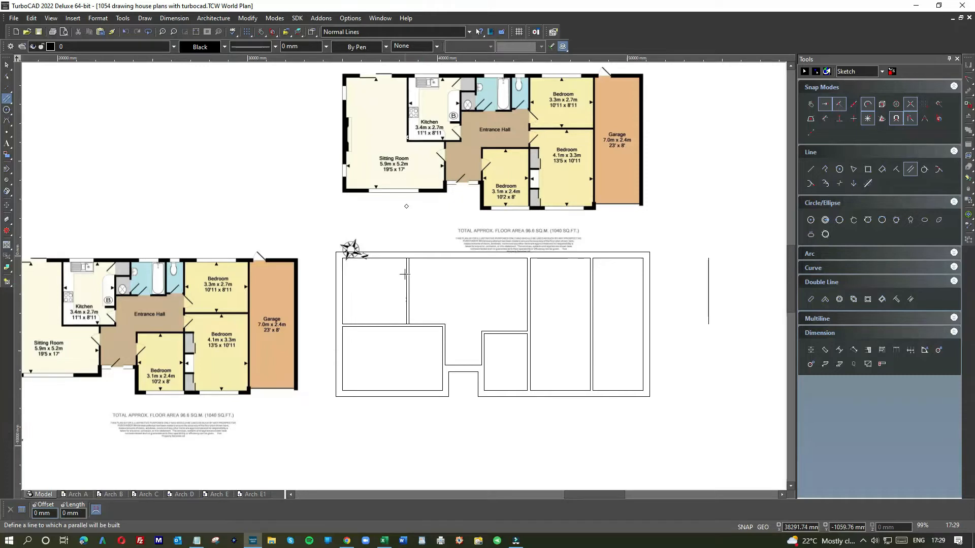
Join the rear wall's inner line with the sitting room face of the new kitchen wall
scroll(403, 276, up, 4)
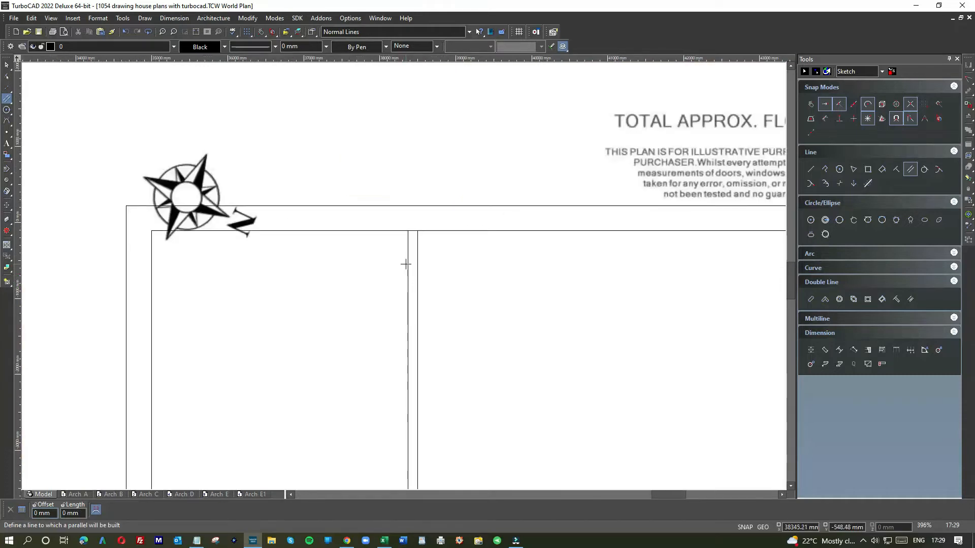
right_click(384, 265)
click(490, 244)
click(391, 231)
click(407, 244)
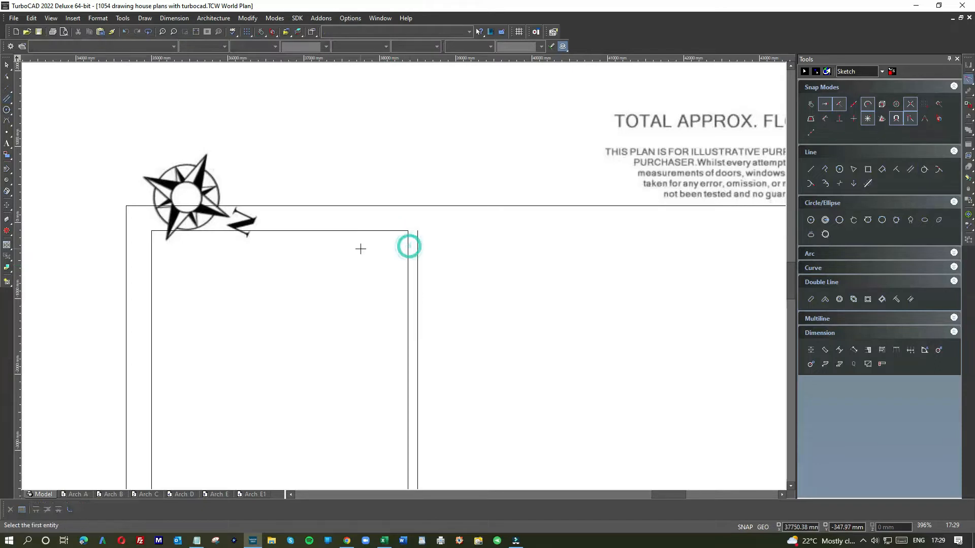
Draw a horizontal line from the kitchen face's upper end along the rear wall to the next internal wall
click(811, 170)
click(418, 231)
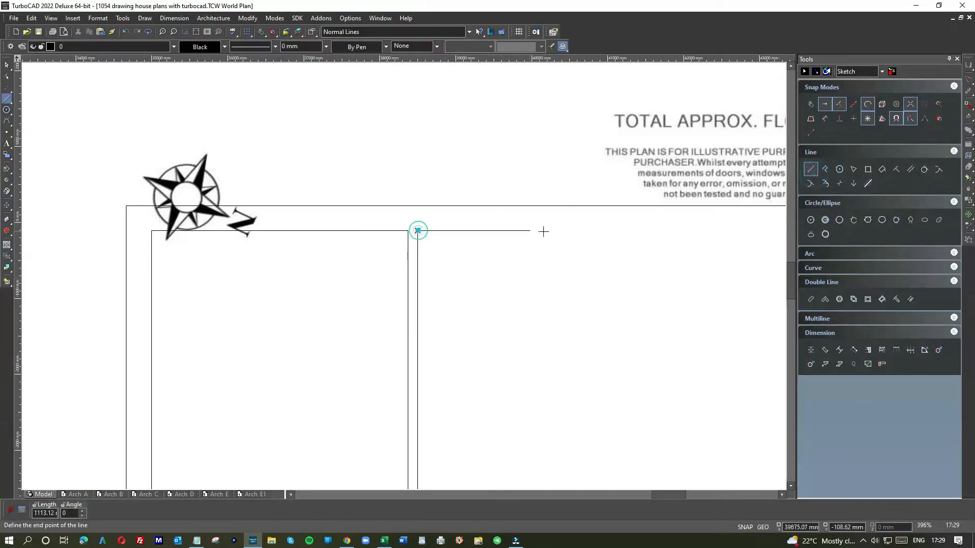
scroll(535, 231, down, 2)
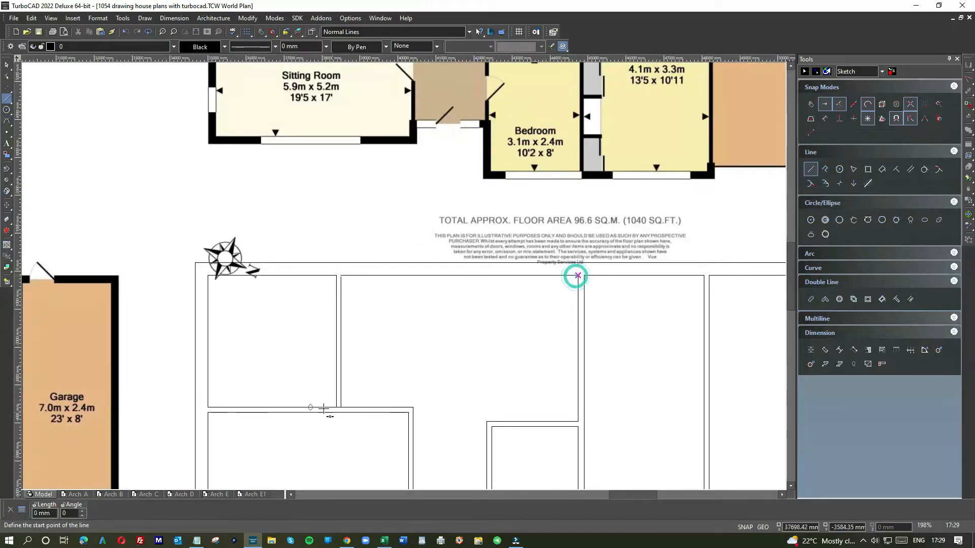
click(576, 275)
Join the kitchen face's lower end with the horizontal wall line running toward the hall
scroll(327, 410, up, 2)
right_click(491, 283)
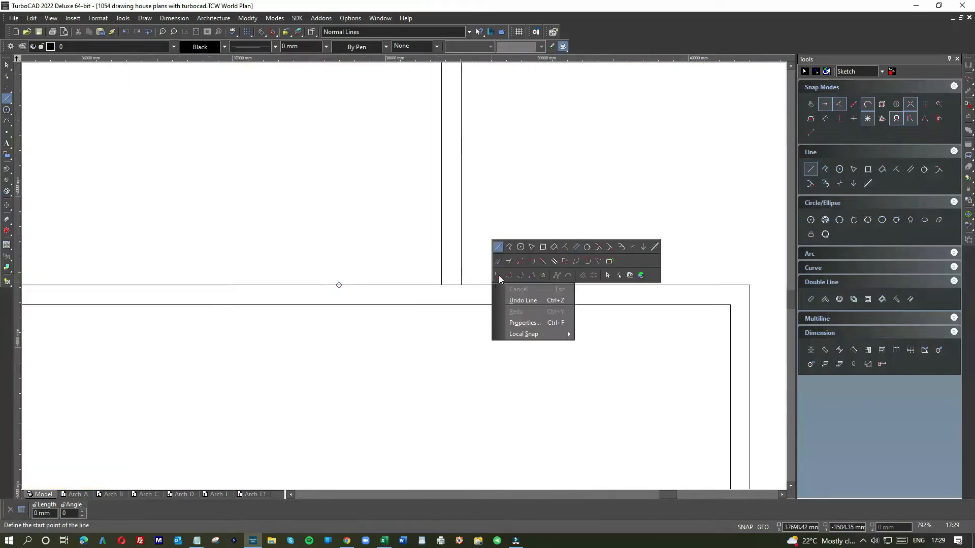
click(595, 259)
click(461, 258)
click(488, 284)
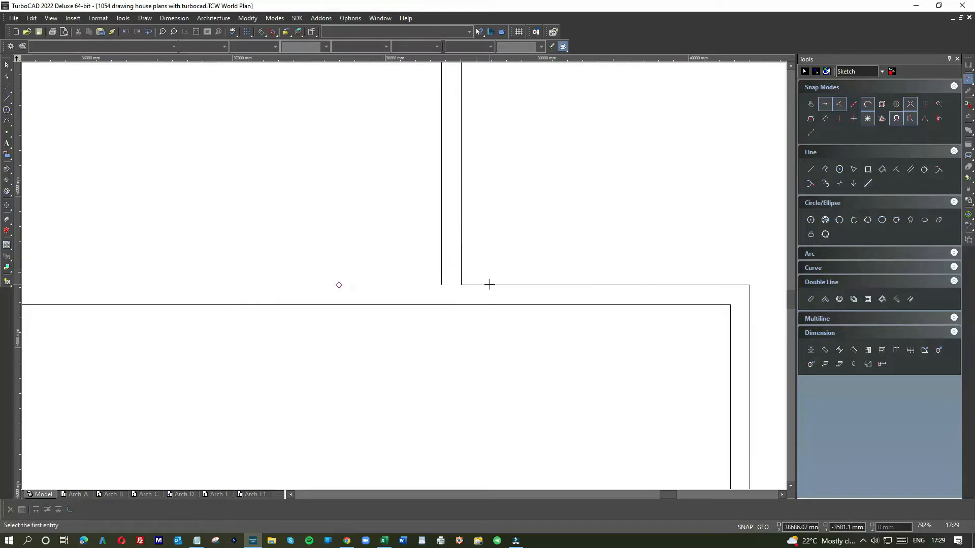
Draw a horizontal line from the sitting room face's lower end to the outer side wall's inner face
click(810, 169)
click(441, 285)
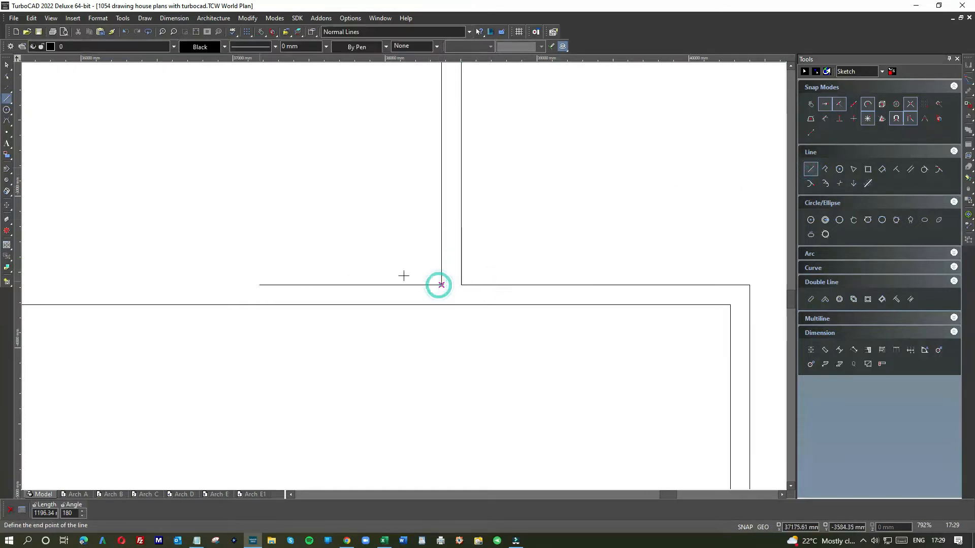
scroll(259, 281, down, 1)
click(238, 278)
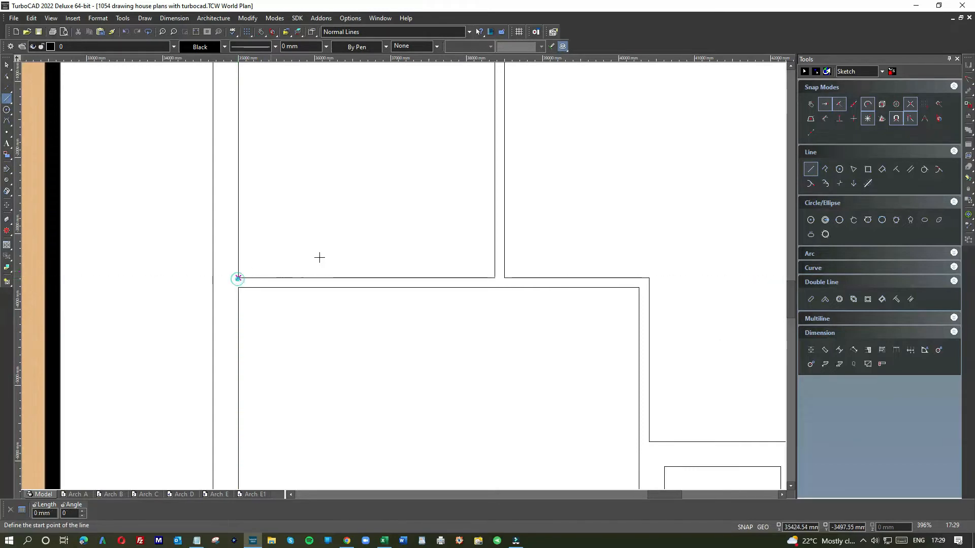
Draw a vertical line from the toilet side of the bathroom and toilet wall on the plan image down into the drawn plan
scroll(404, 276, down, 2)
scroll(416, 269, down, 2)
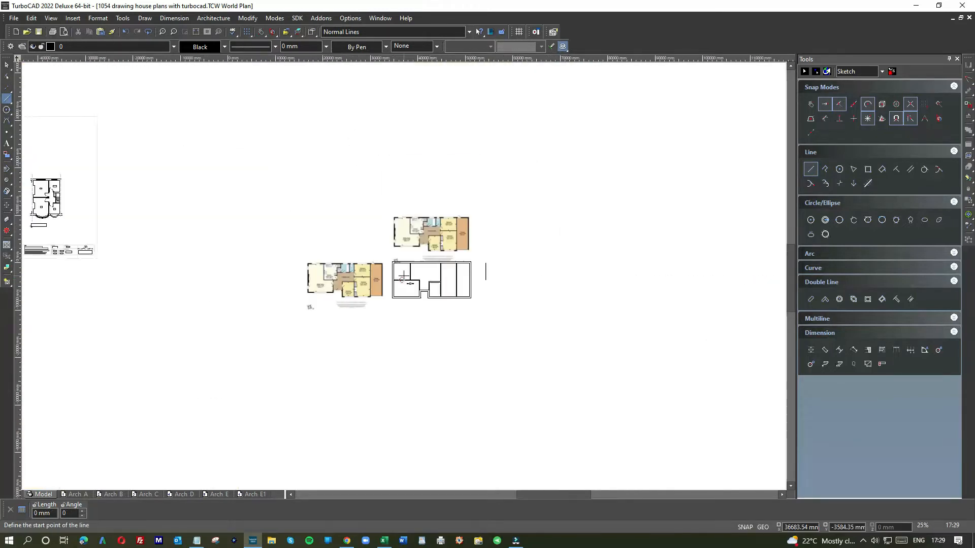
scroll(419, 253, up, 2)
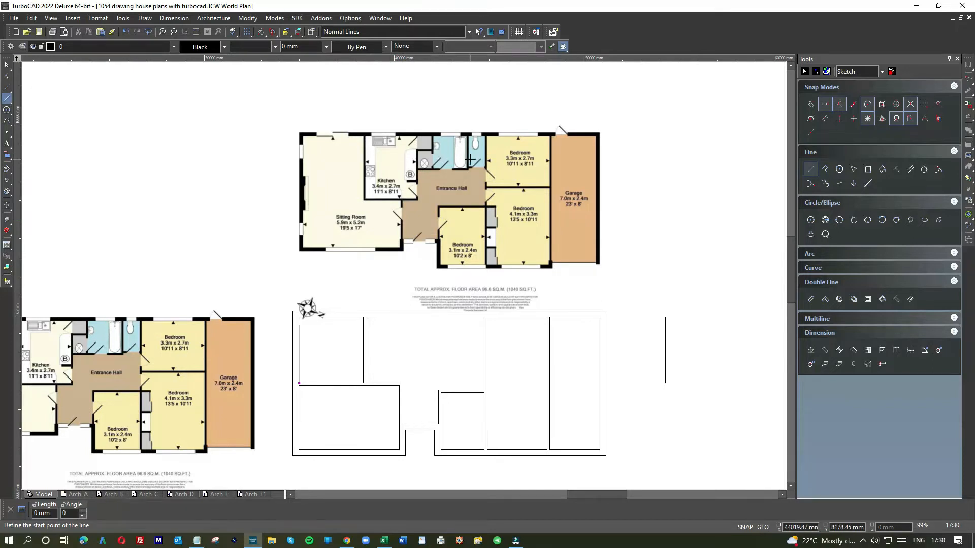
scroll(470, 160, up, 2)
scroll(413, 278, down, 4)
scroll(391, 285, up, 2)
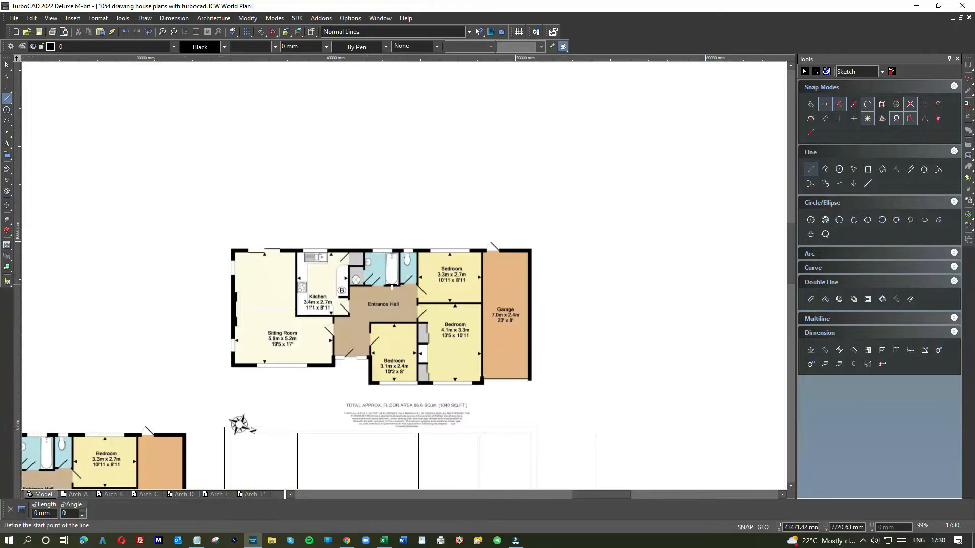
scroll(396, 280, up, 2)
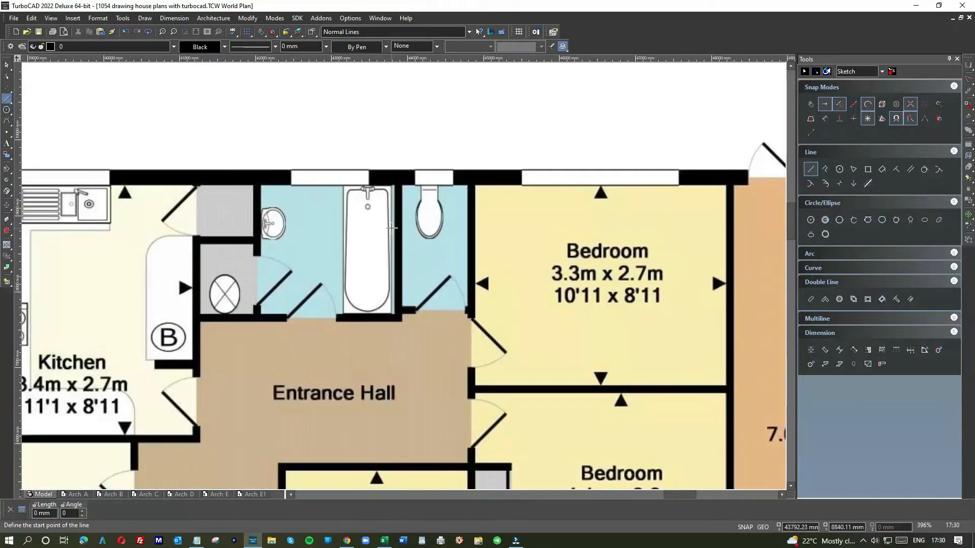
right_click(384, 244)
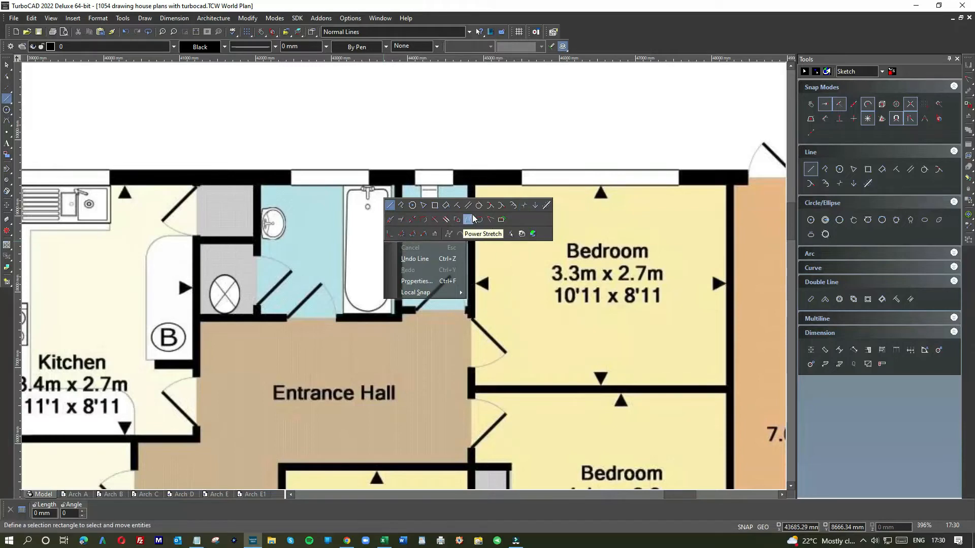
click(390, 205)
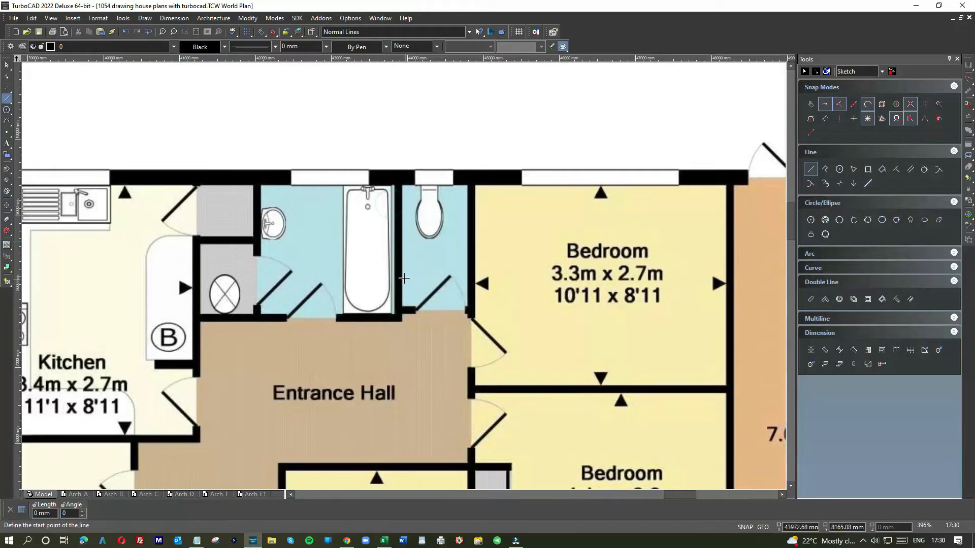
click(401, 272)
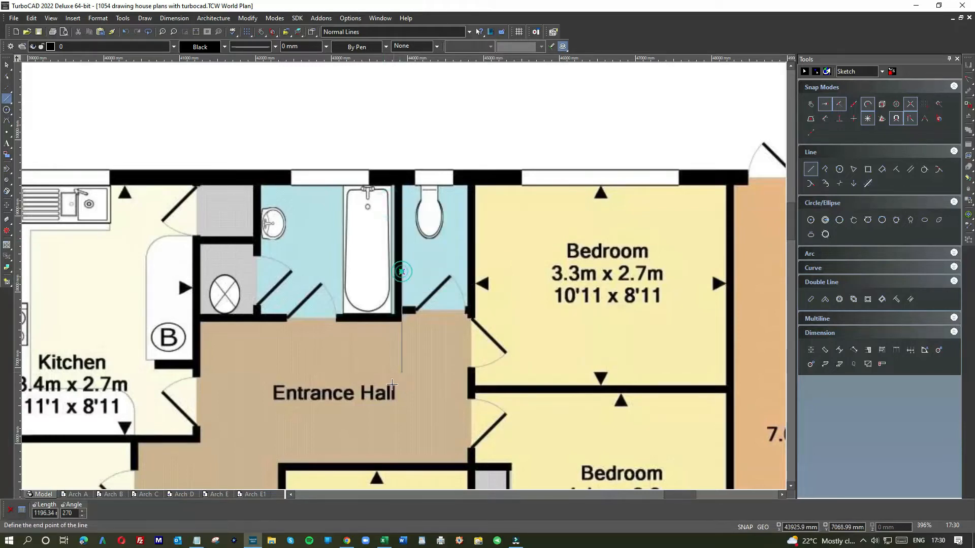
scroll(401, 272, down, 5)
scroll(403, 276, down, 5)
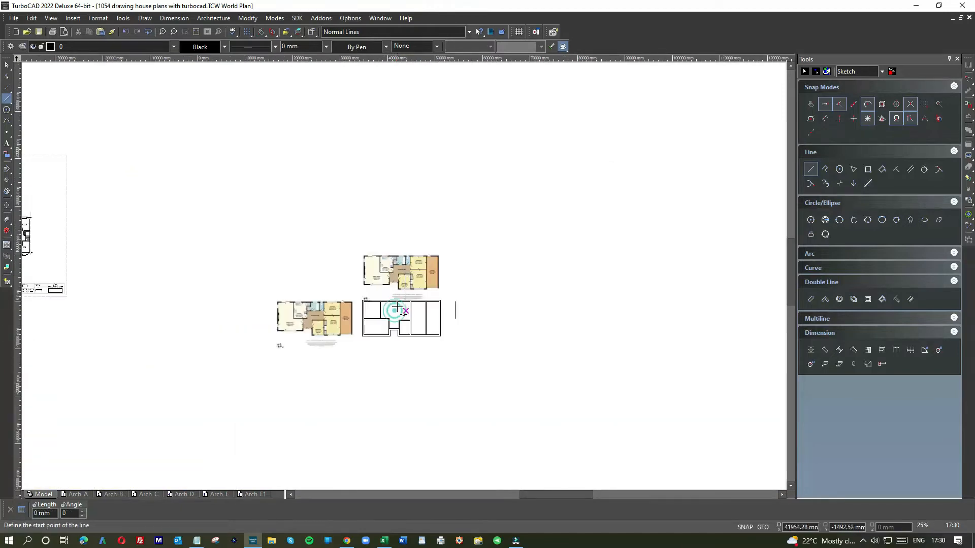
Draw a vertical line from the wall between the cupboard and bathroom on the plan image down into the drawn plan
scroll(404, 274, up, 7)
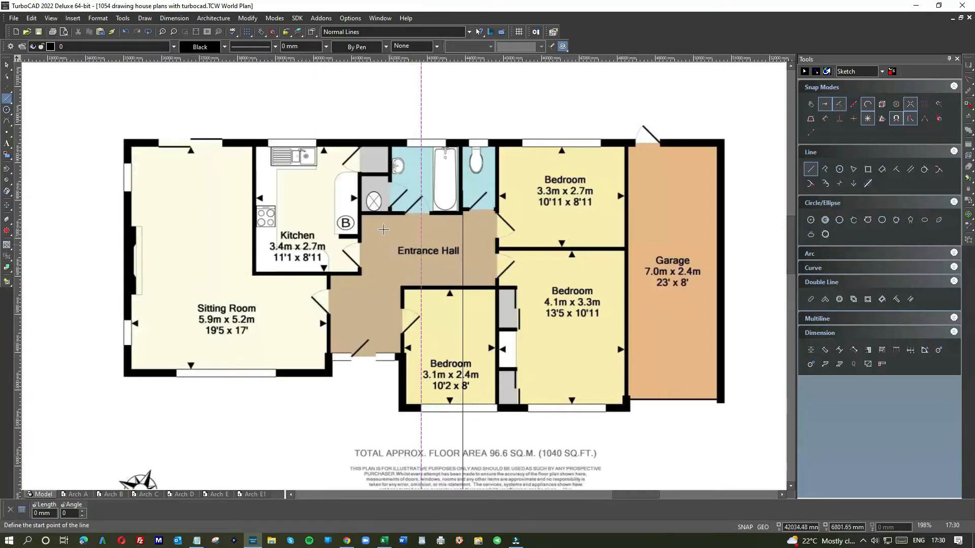
click(392, 150)
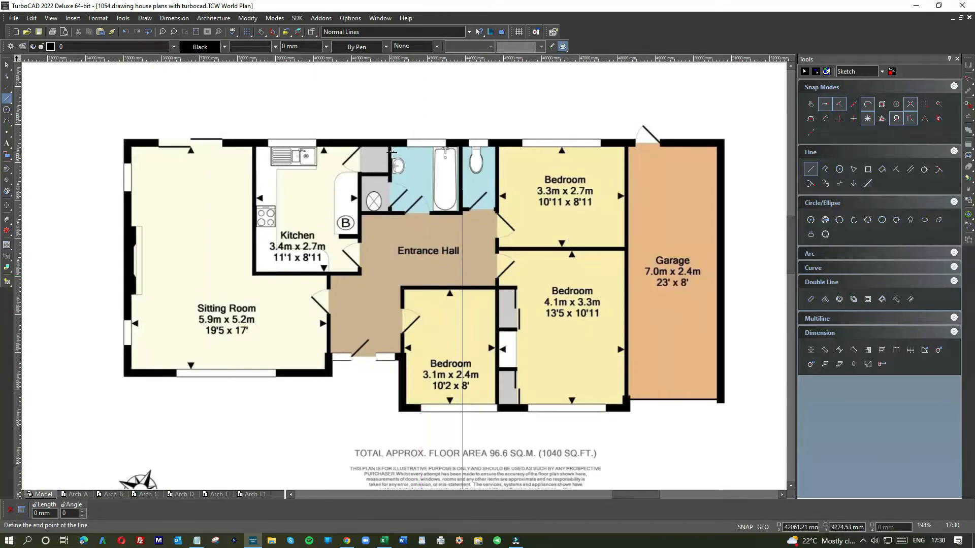
scroll(420, 274, down, 2)
scroll(397, 308, down, 2)
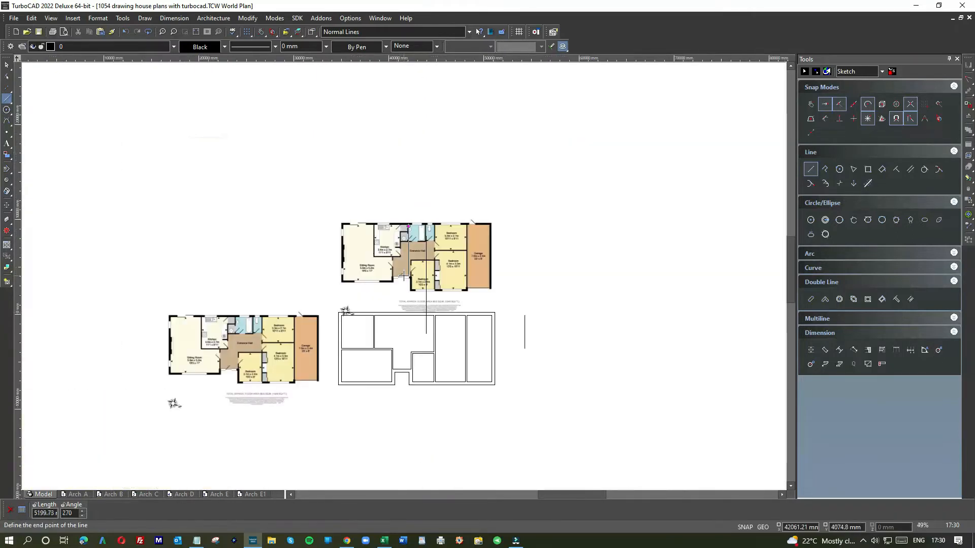
click(397, 330)
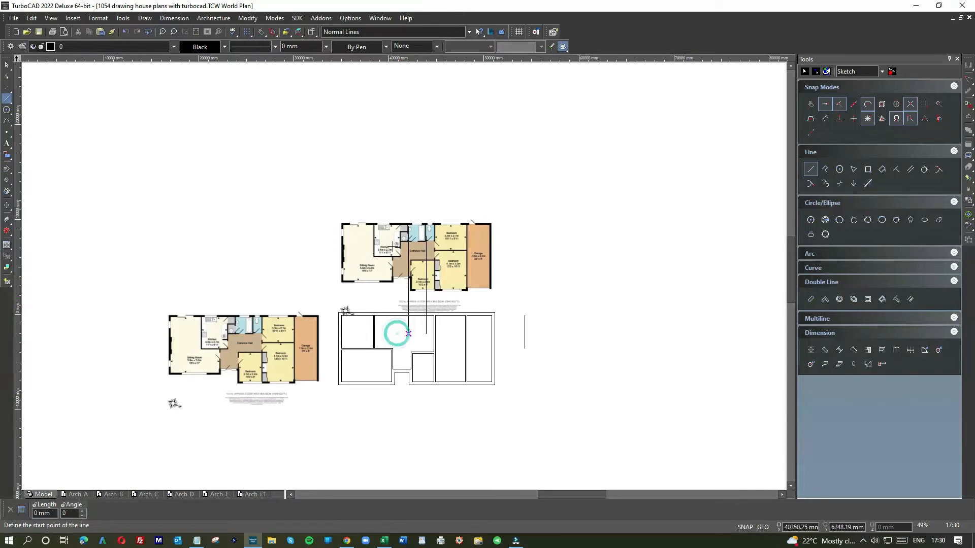
Draw a vertical line from the cupboard side of the kitchen and cupboard wall on the plan image down into the drawn plan
scroll(396, 330, up, 6)
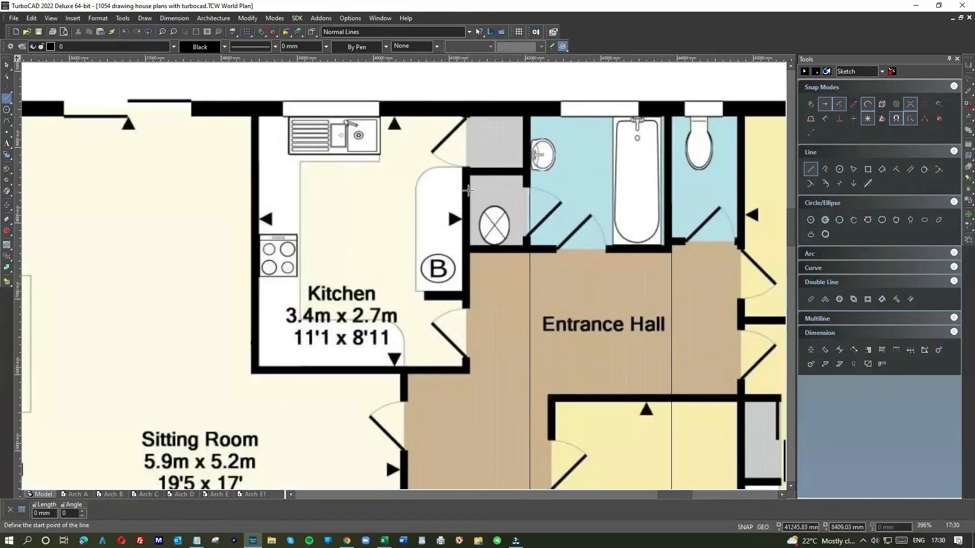
click(468, 188)
scroll(455, 355, down, 2)
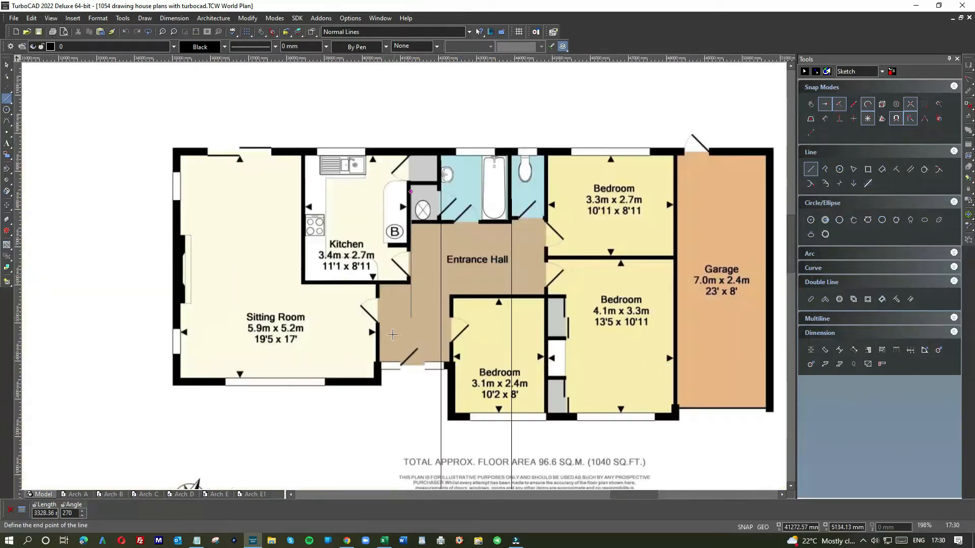
scroll(395, 409, down, 2)
click(401, 366)
Offset the projected bathroom and toilet wall line by -130 mm toward the bathroom with a parallel line
right_click(401, 365)
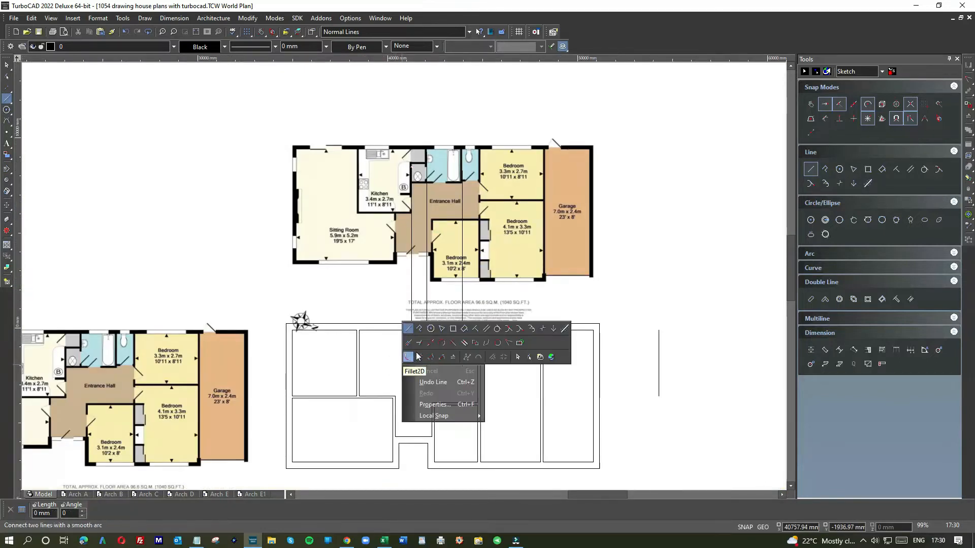
click(486, 328)
click(462, 295)
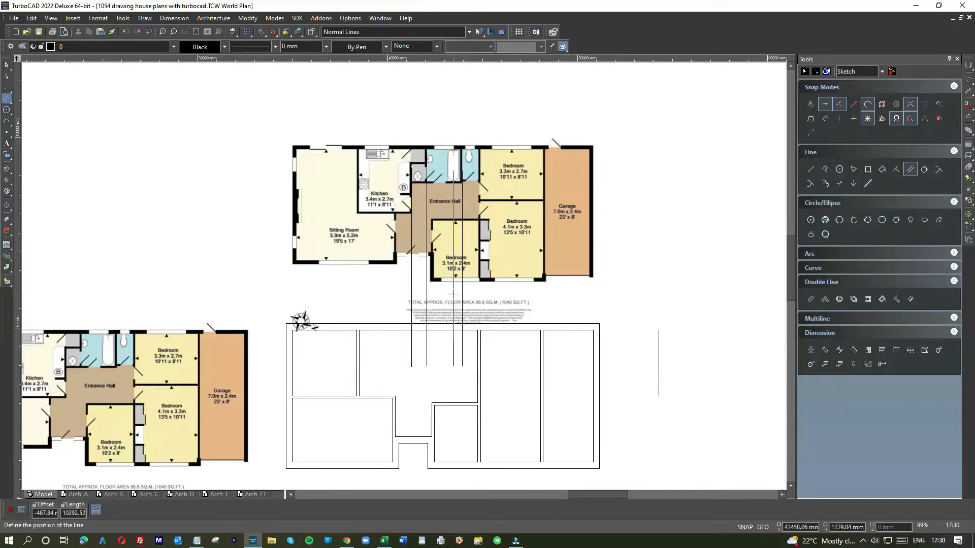
text(-)
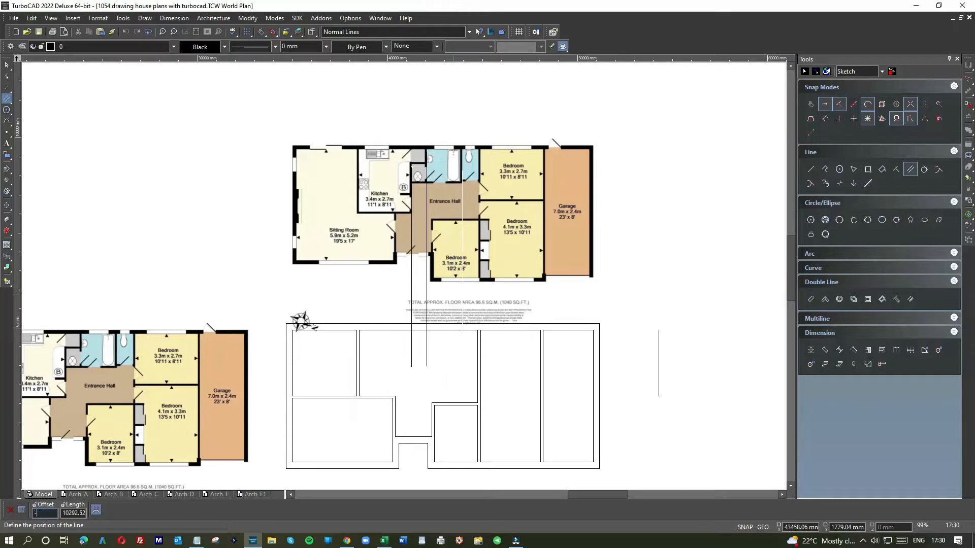
text(13)
key(Return)
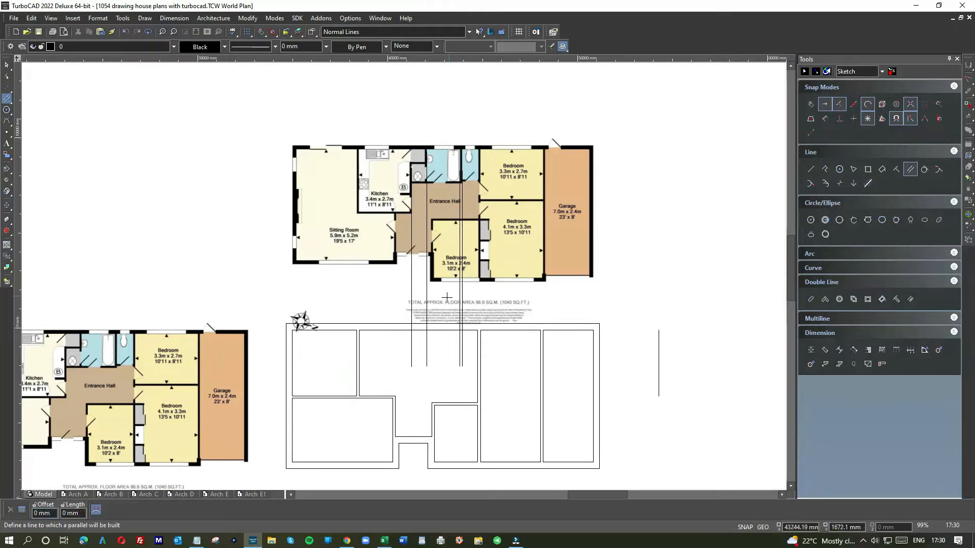
Try to offset the projected cupboard and bathroom wall line by -130 mm
text(-130-)
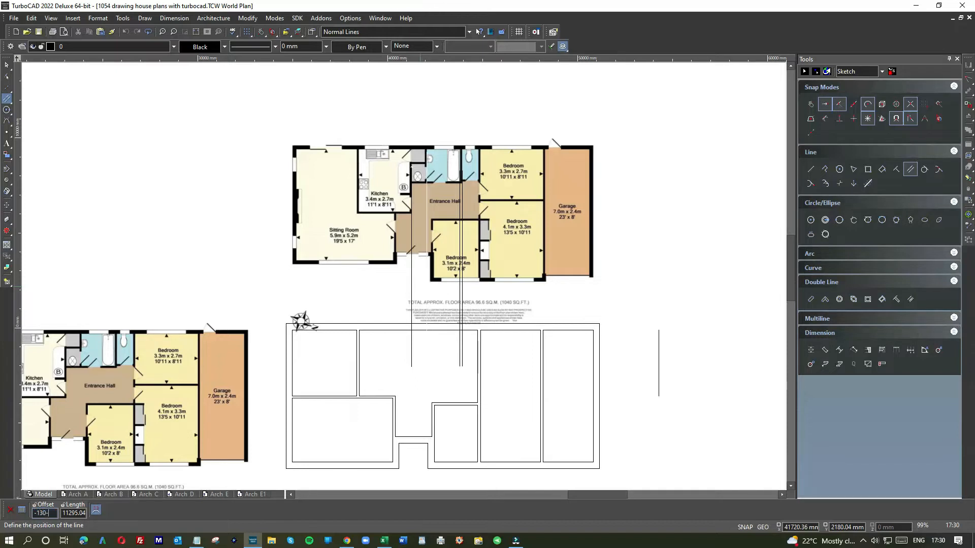
key(Return)
Offset the projected kitchen and cupboard wall line by -130 mm toward the kitchen
click(411, 287)
text(-)
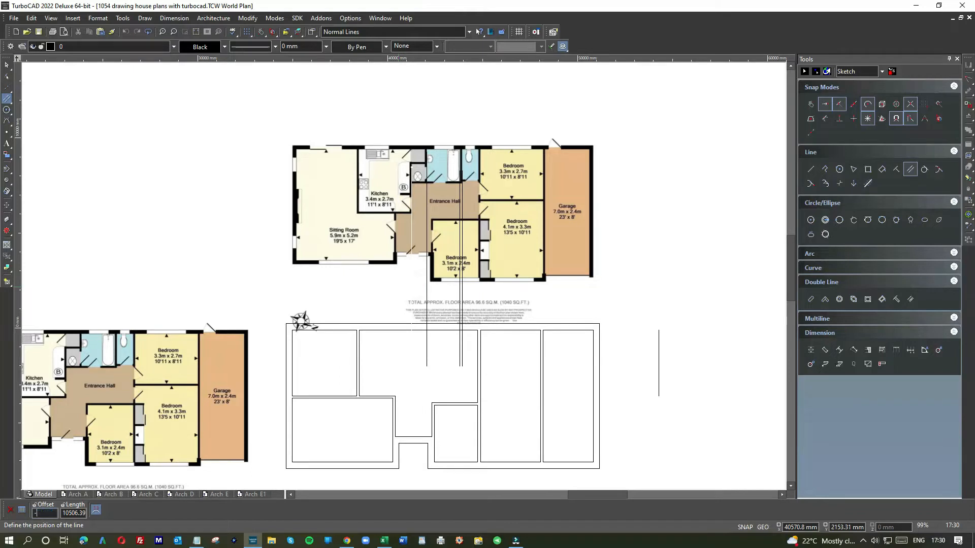
text(130)
key(Return)
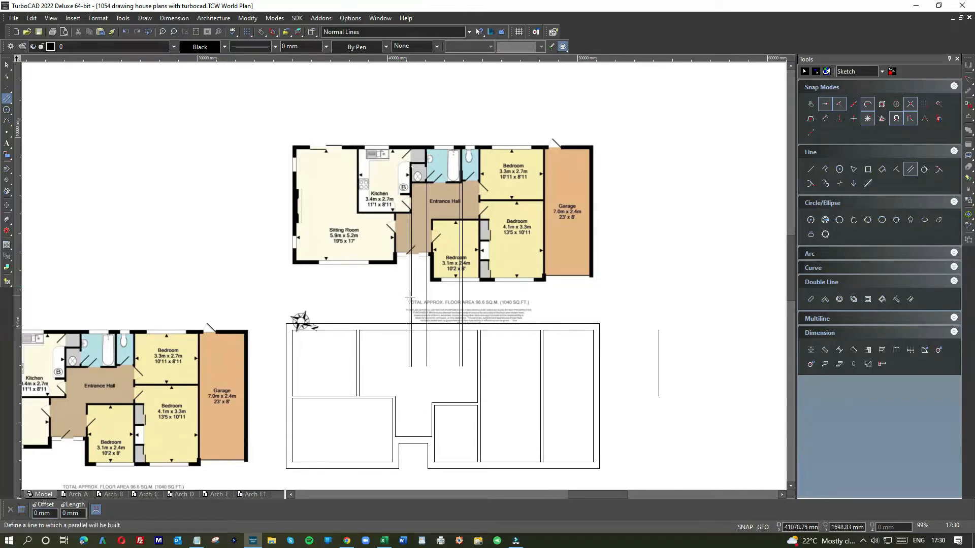
Offset the projected line of the wall between the cupboard and bathroom by -130 mm toward the cupboard
scroll(420, 319, up, 2)
scroll(430, 254, down, 2)
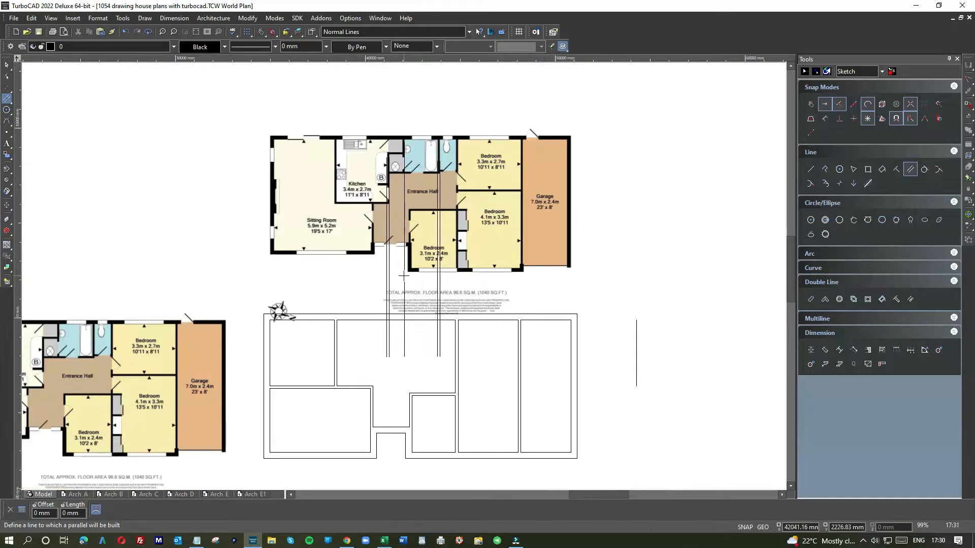
click(404, 280)
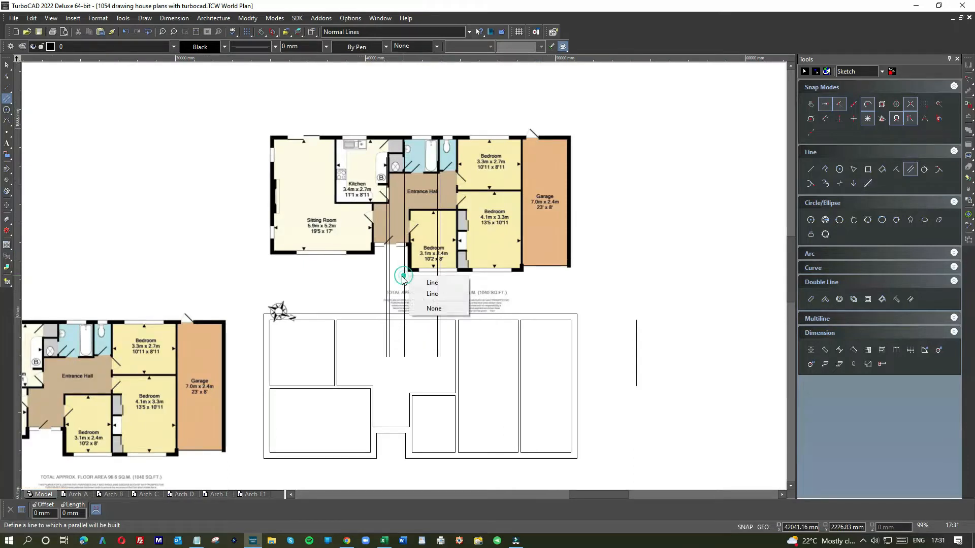
click(416, 284)
text(-13)
key(Return)
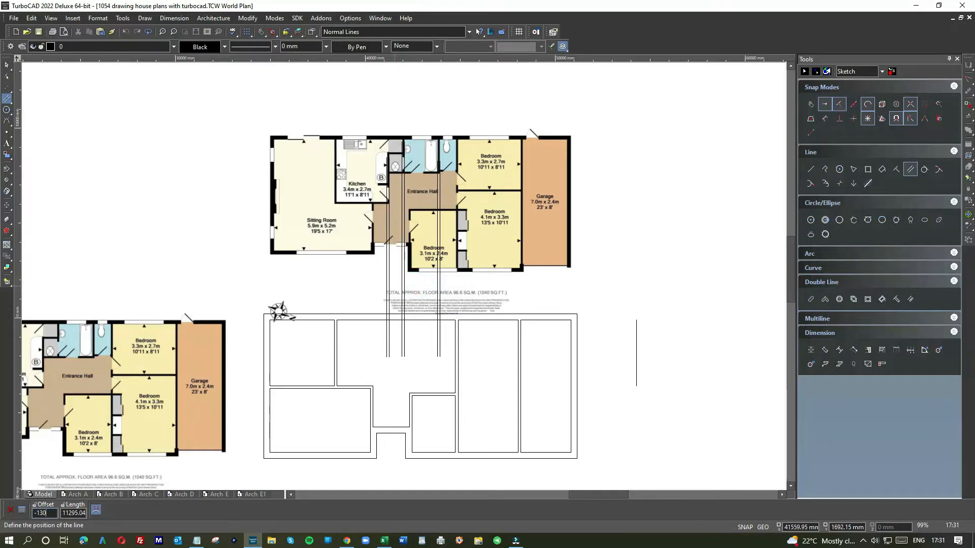
Try Multi Shrink / Extend Line on the six projected wall lines against the upper outer wall's outer face, and undo it
click(7, 66)
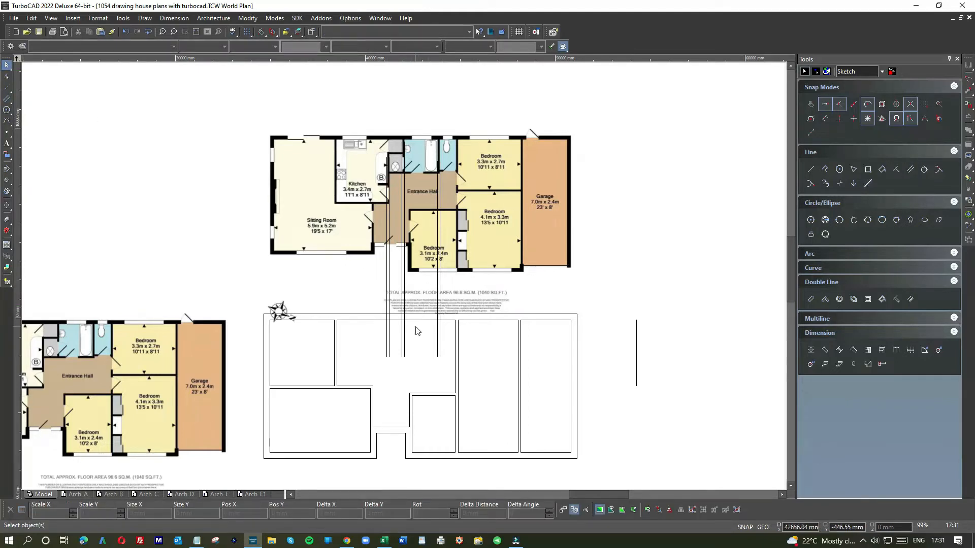
scroll(420, 311, up, 2)
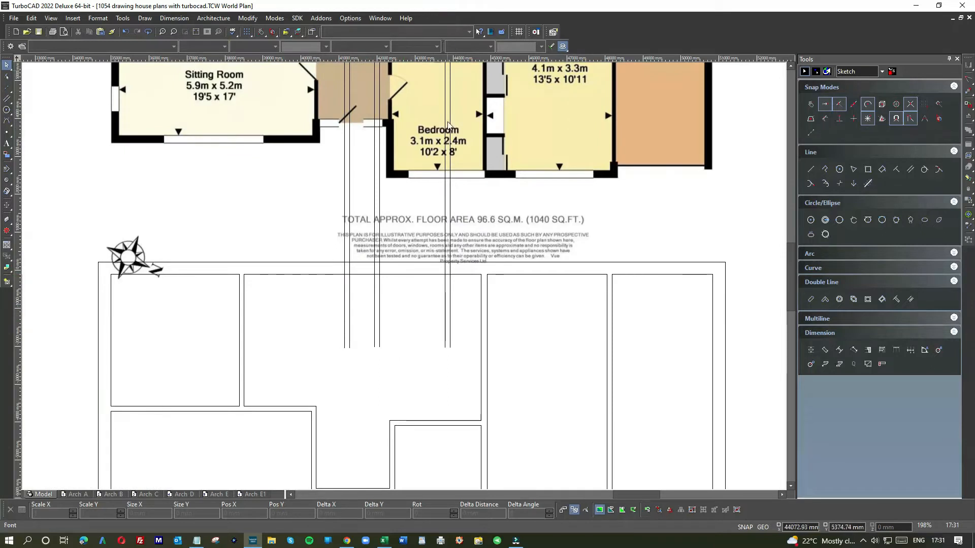
right_click(427, 289)
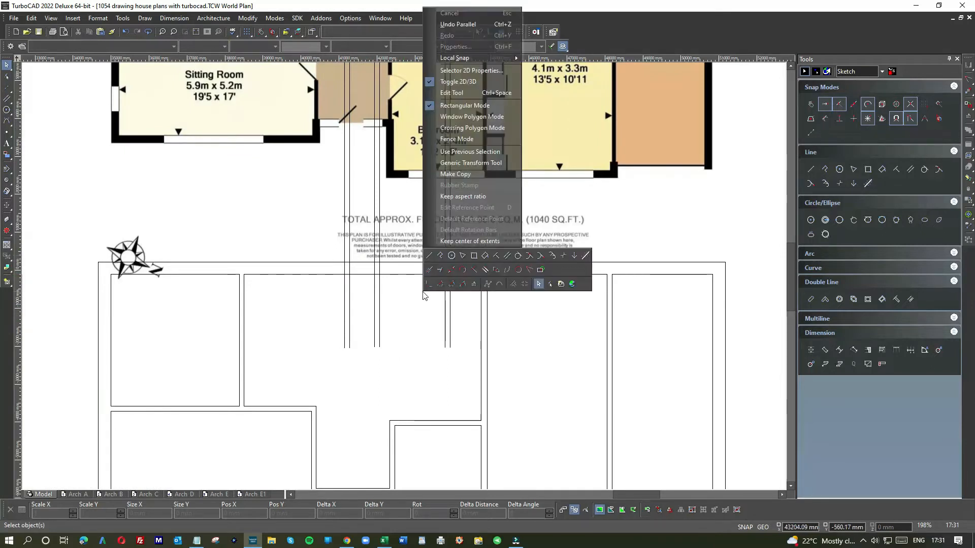
click(485, 270)
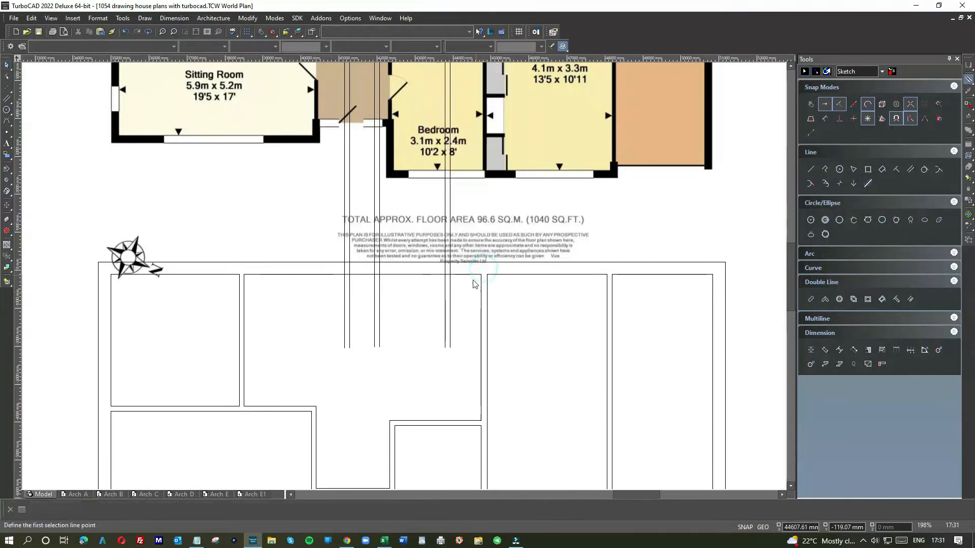
click(462, 209)
click(321, 207)
click(395, 264)
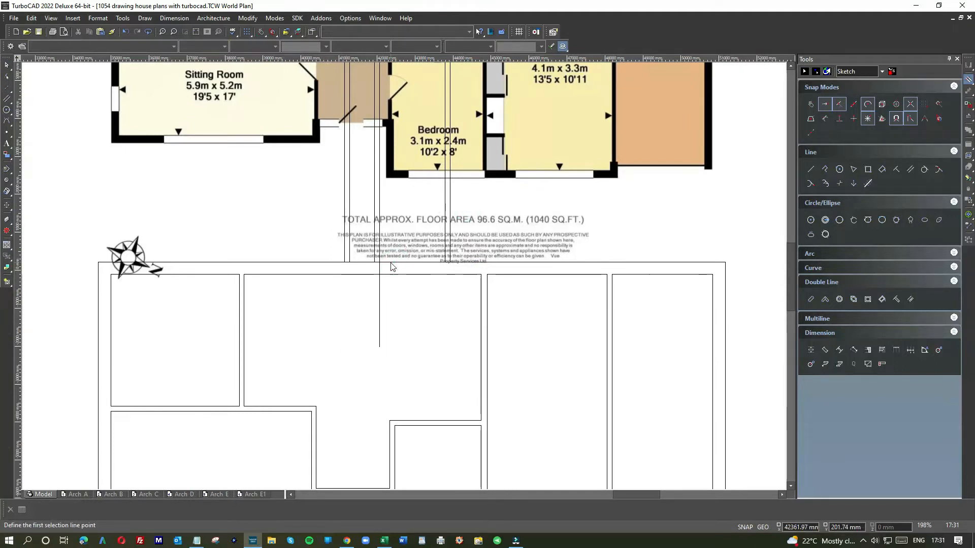
click(125, 32)
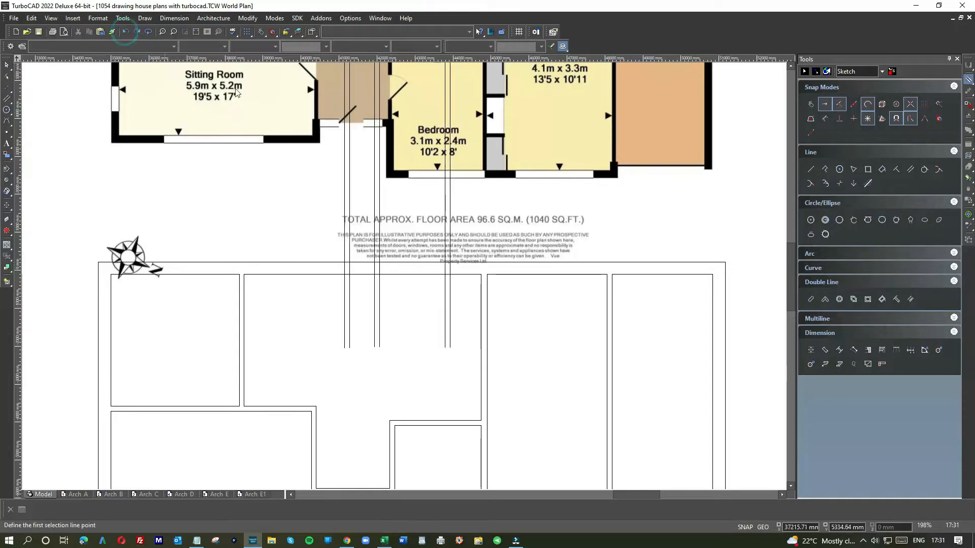
Try shrinking the six projected lines to the upper outer wall's inner face, and undo it
click(455, 205)
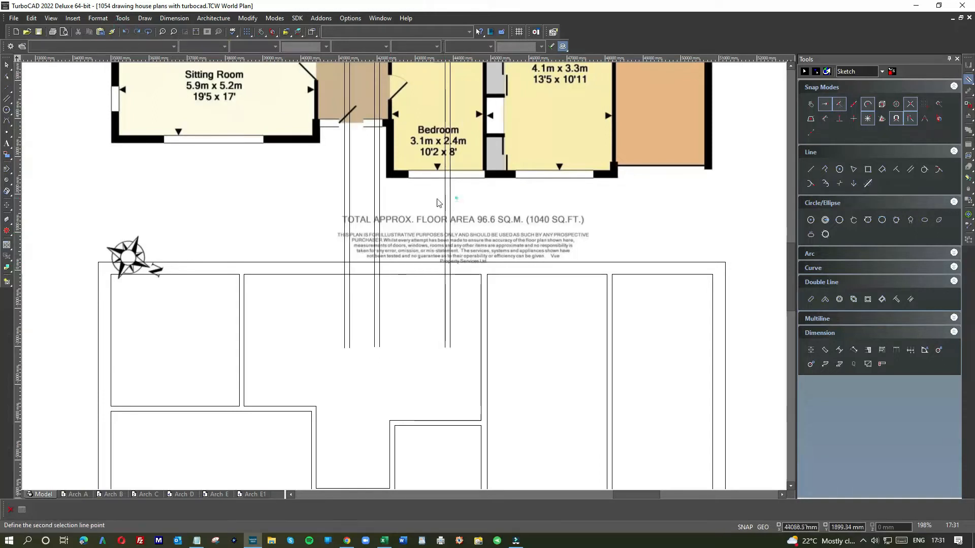
click(325, 203)
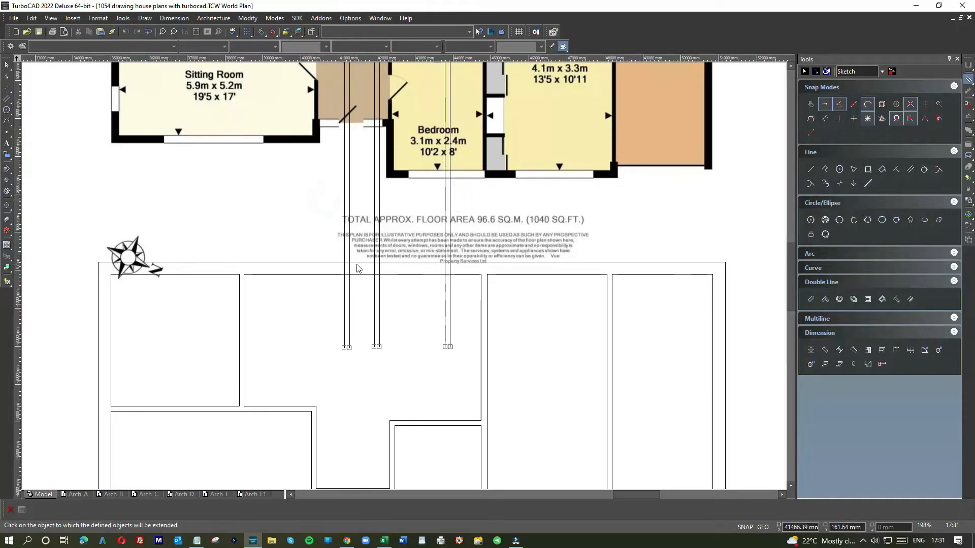
click(403, 276)
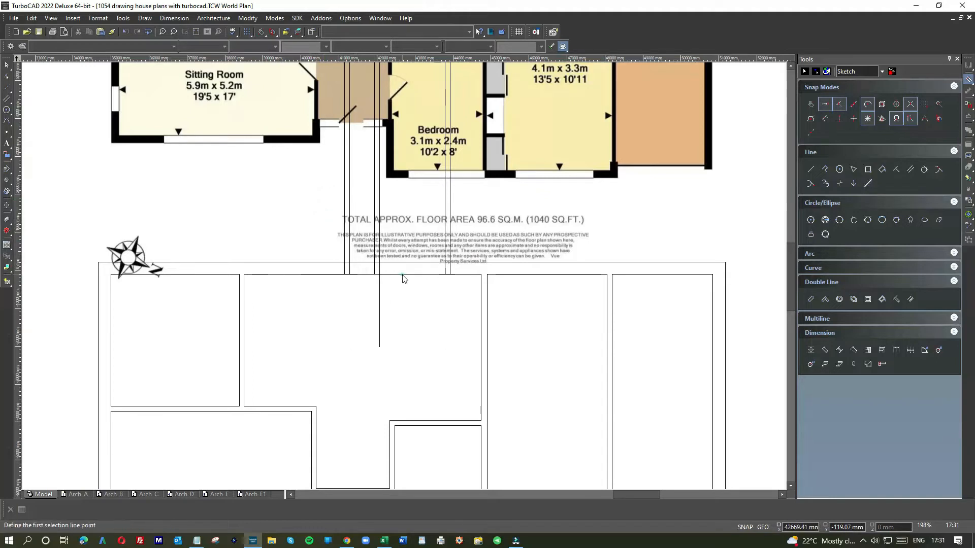
click(126, 31)
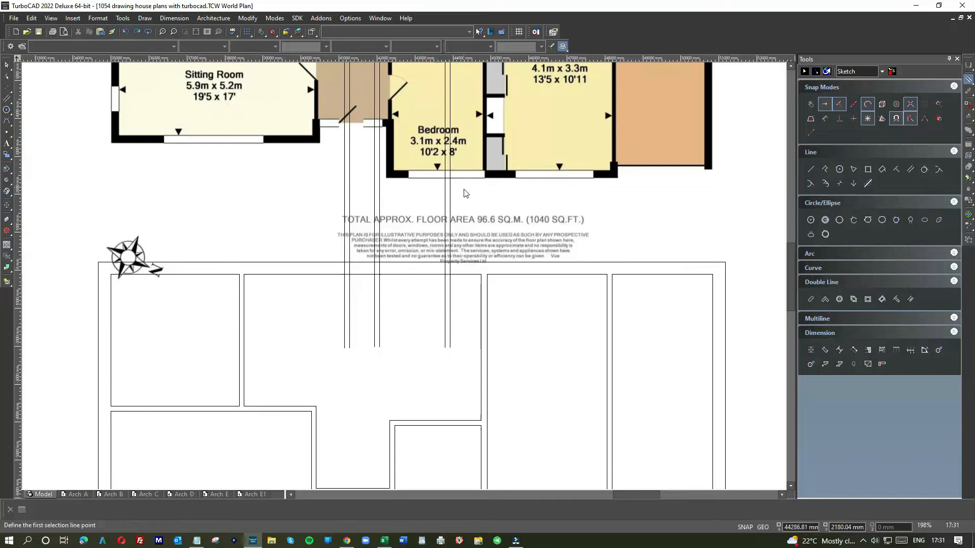
Try shrinking the projected lines to the upper wall's outer face with the selection line crossing them inside the plan, and undo it
click(459, 303)
click(327, 297)
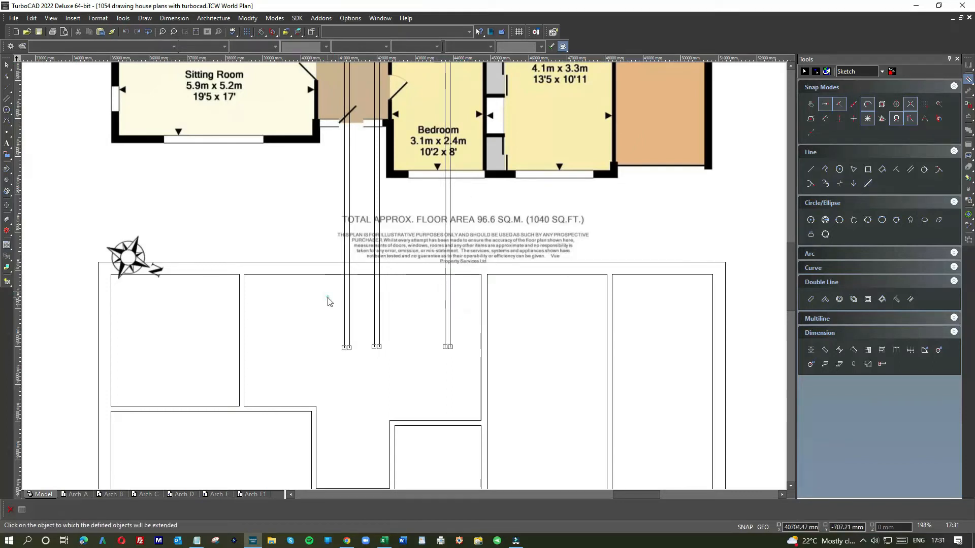
click(399, 263)
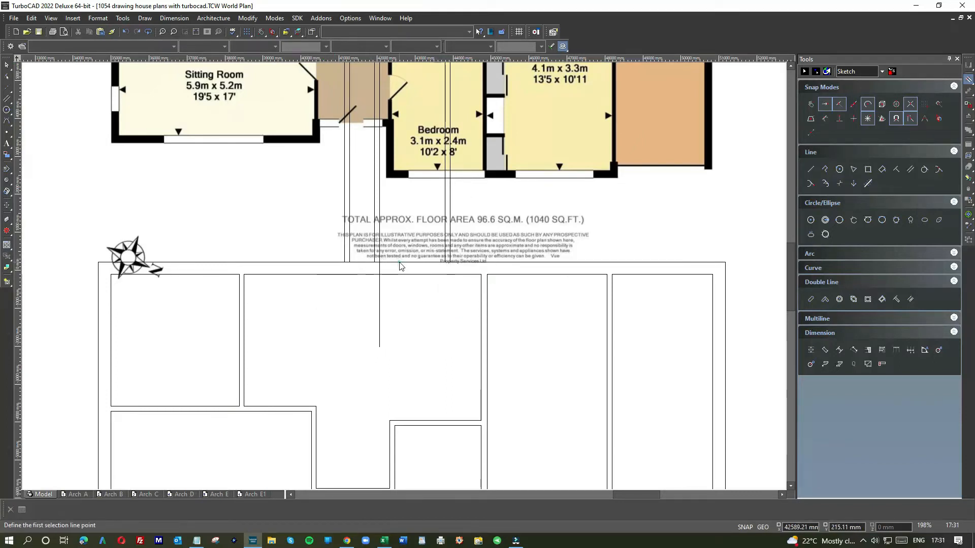
click(126, 32)
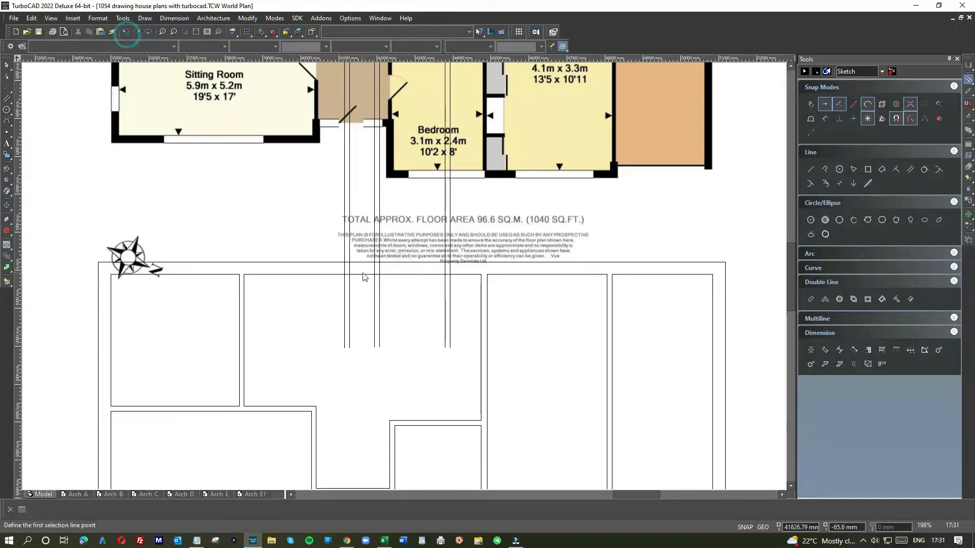
Retry shrinking the projected lines to the upper wall's outer face with the selection line crossing them above the plan, and undo it
click(464, 186)
click(321, 200)
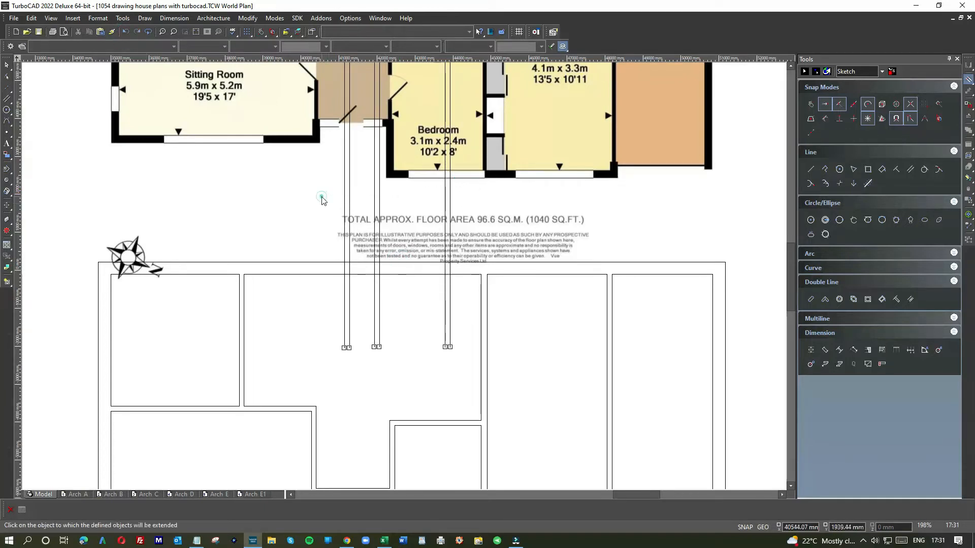
click(397, 264)
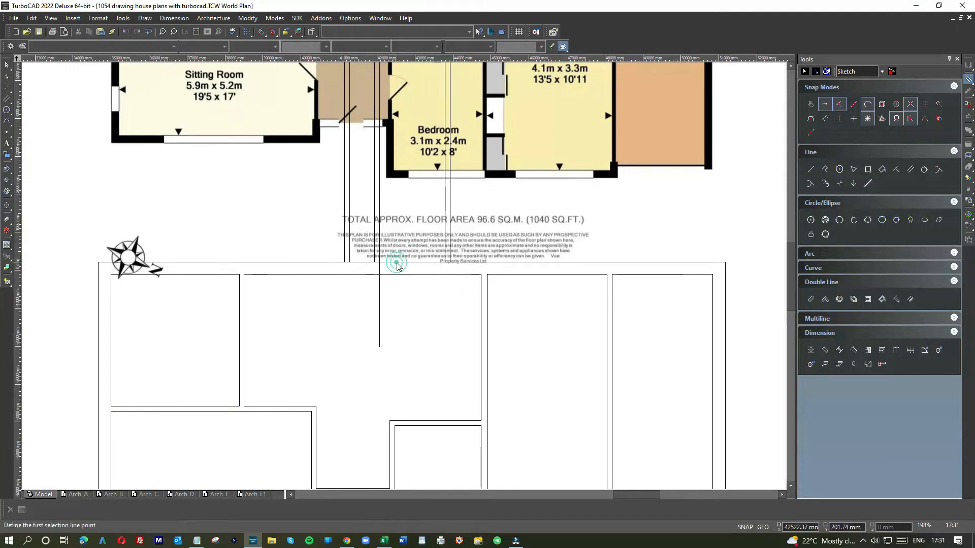
click(125, 32)
Shorten the toilet-side projected wall line by moving its upper end down to the upper outer wall's outer face
scroll(366, 232, down, 1)
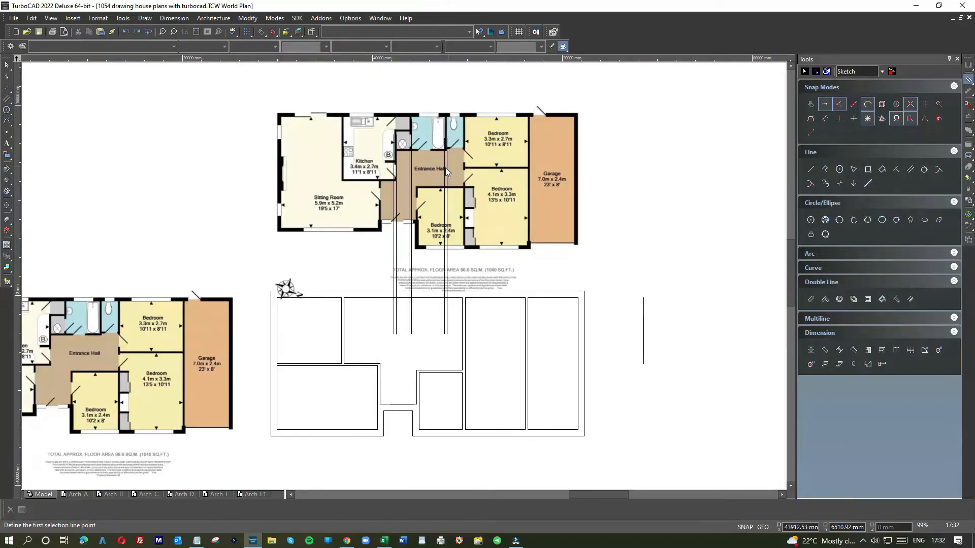
right_click(451, 182)
click(456, 145)
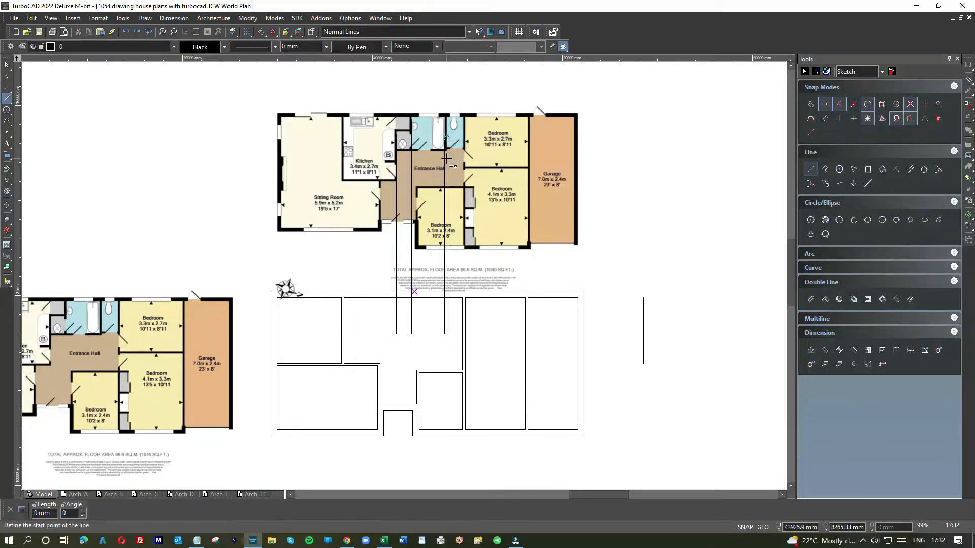
scroll(447, 159, up, 3)
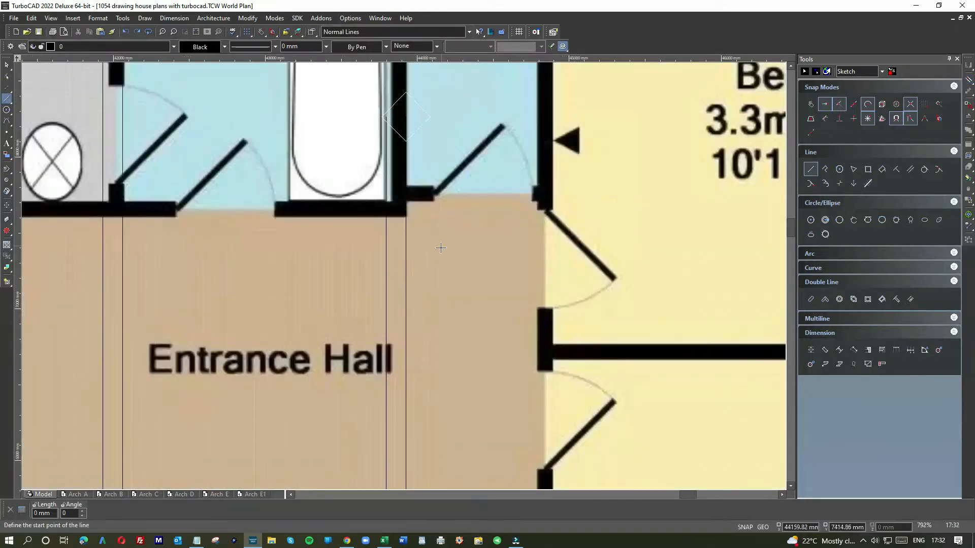
right_click(440, 248)
click(555, 262)
click(404, 246)
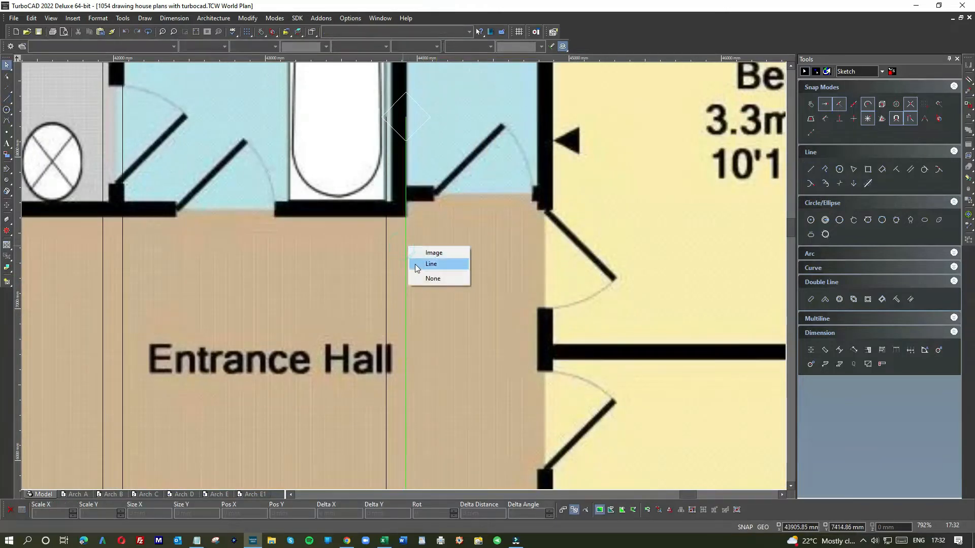
click(431, 263)
click(403, 117)
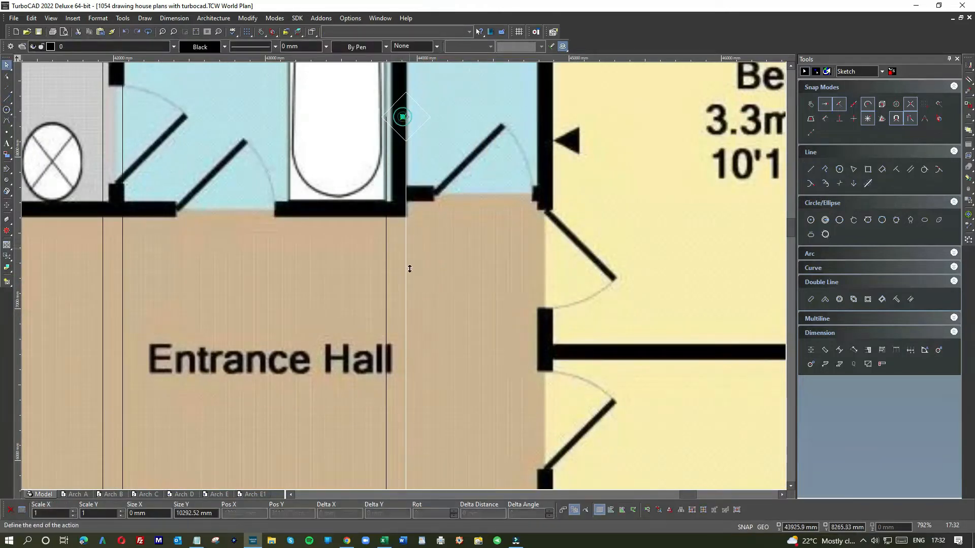
scroll(404, 275, down, 5)
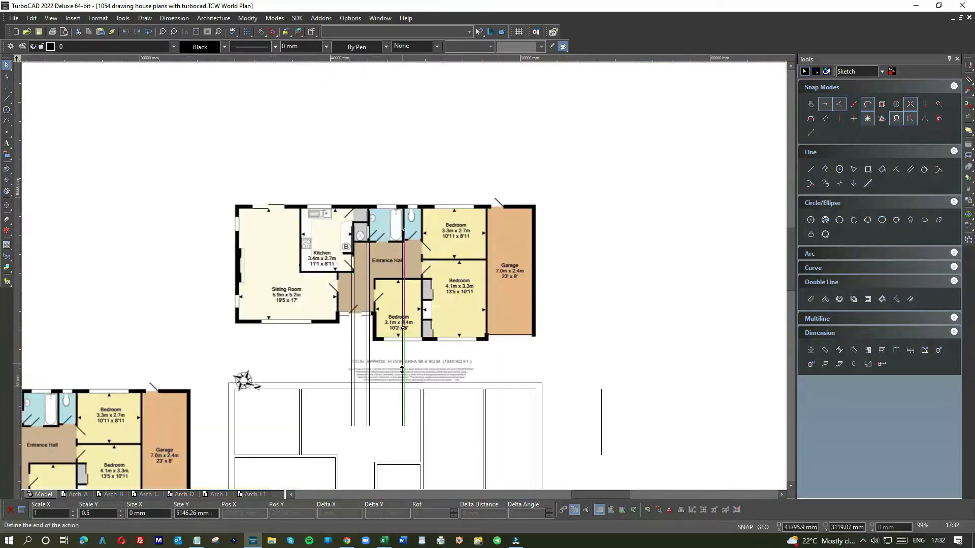
click(404, 383)
Shorten the second projected line of the bathroom-toilet wall by moving its upper end down to the upper outer wall's outer face
click(402, 271)
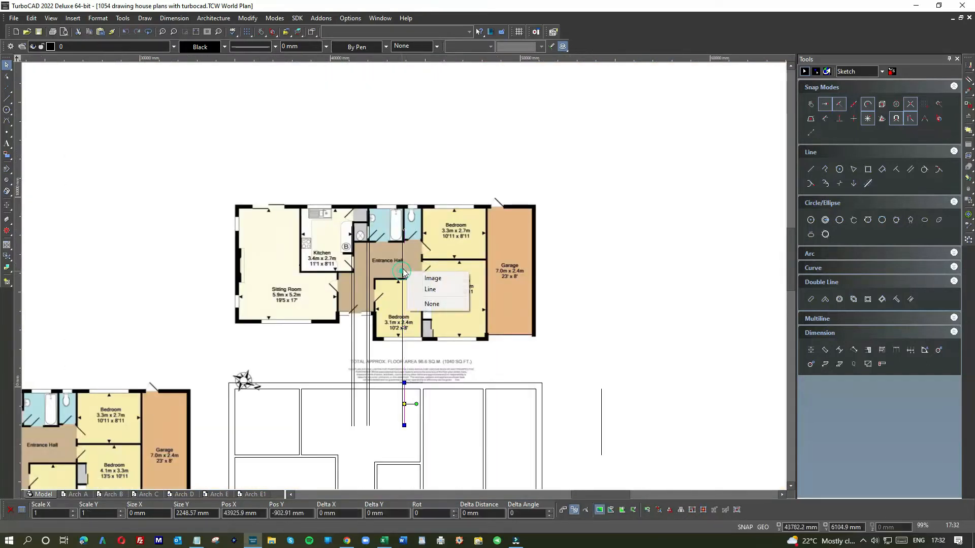
click(422, 288)
click(402, 229)
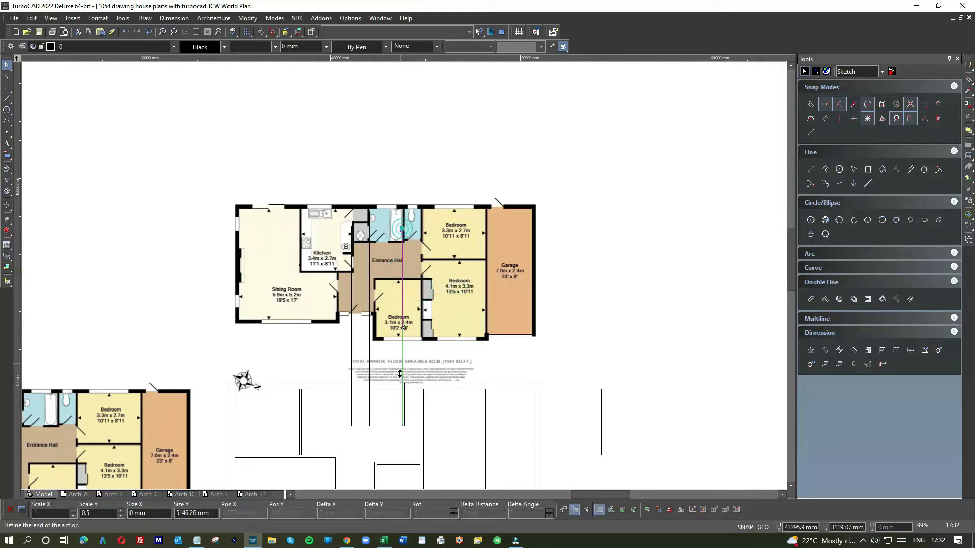
click(402, 383)
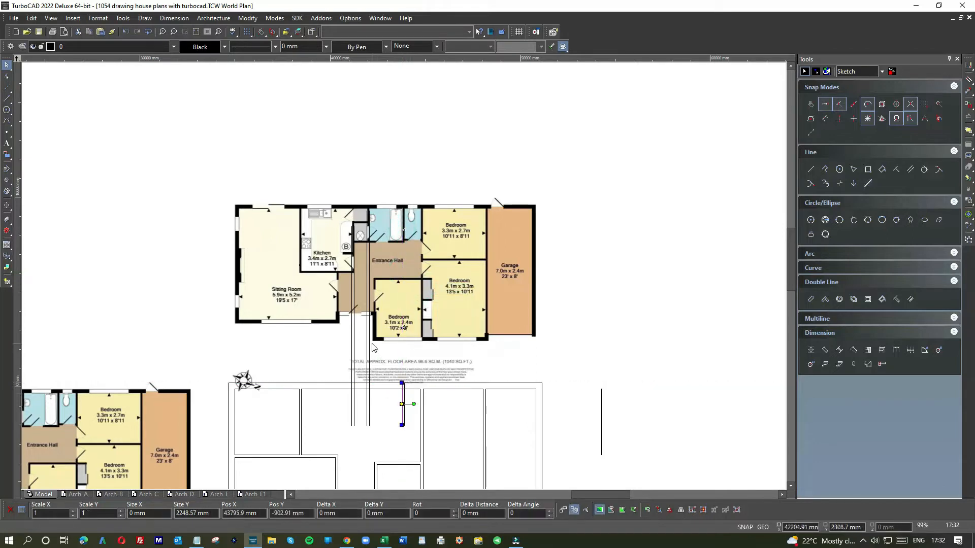
Shorten the projected lines of the cupboard-bathroom wall, including the overlapping duplicate, down to the upper outer wall's outer face
click(378, 346)
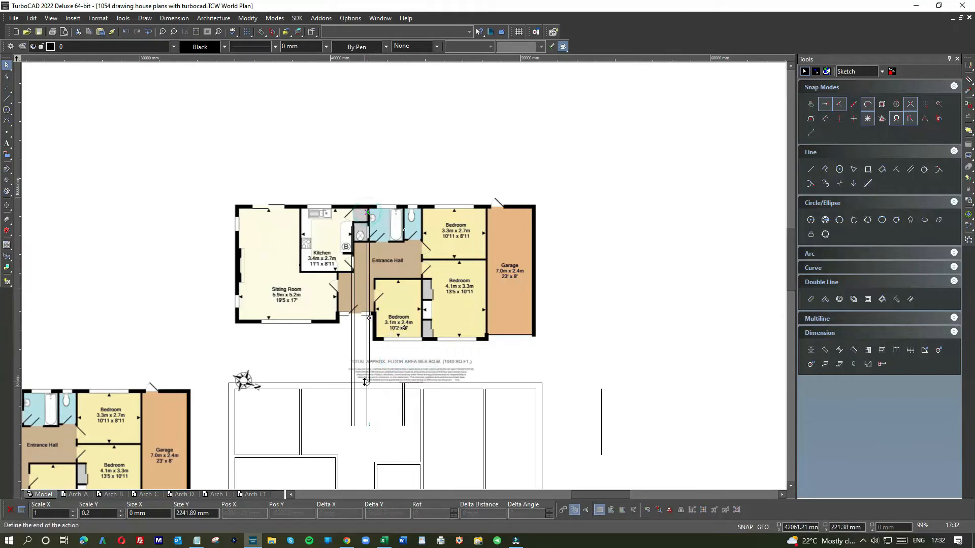
drag(368, 216, 368, 382)
right_click(368, 318)
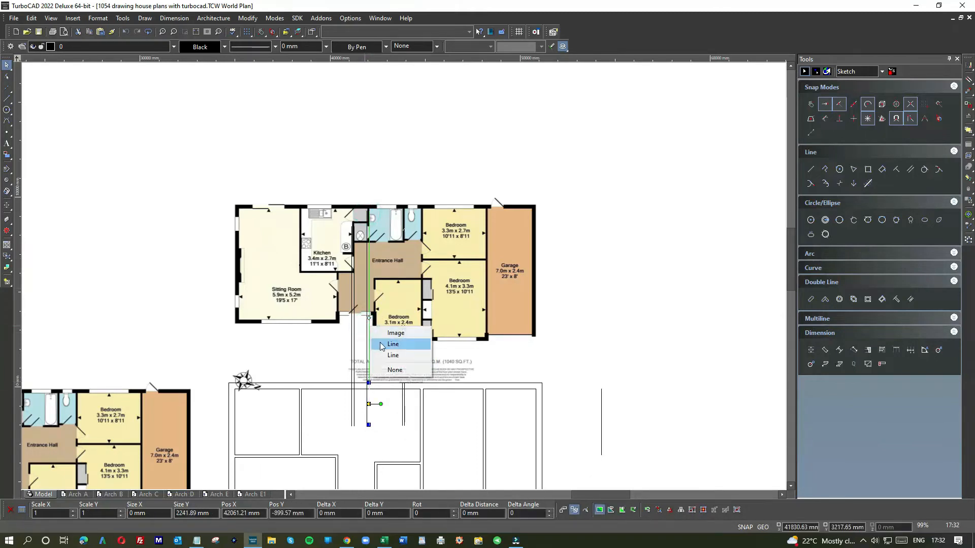
click(379, 343)
click(369, 211)
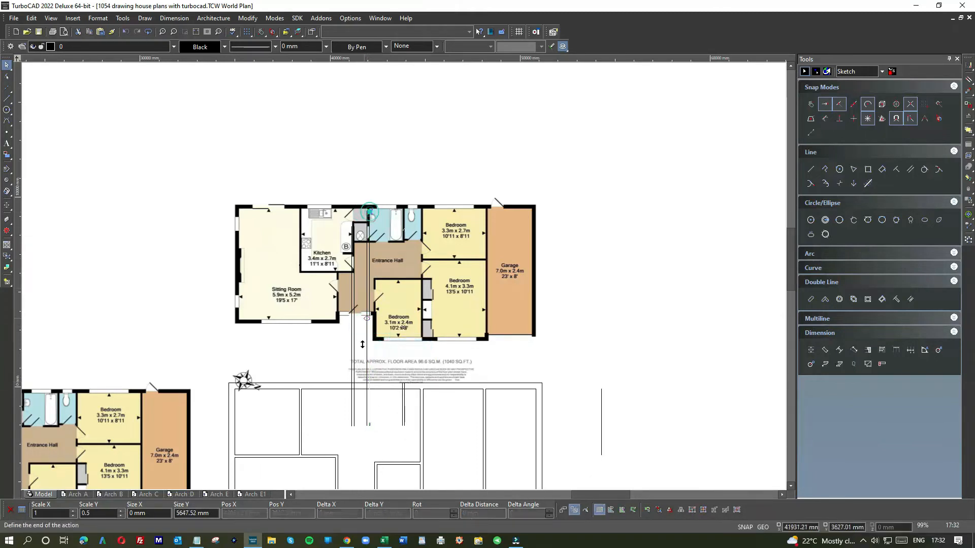
click(368, 383)
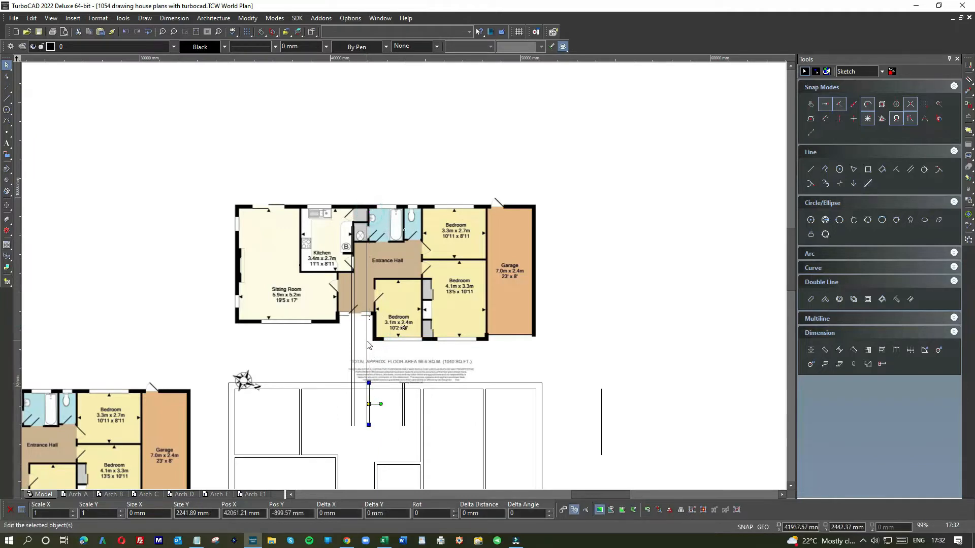
right_click(369, 345)
click(379, 370)
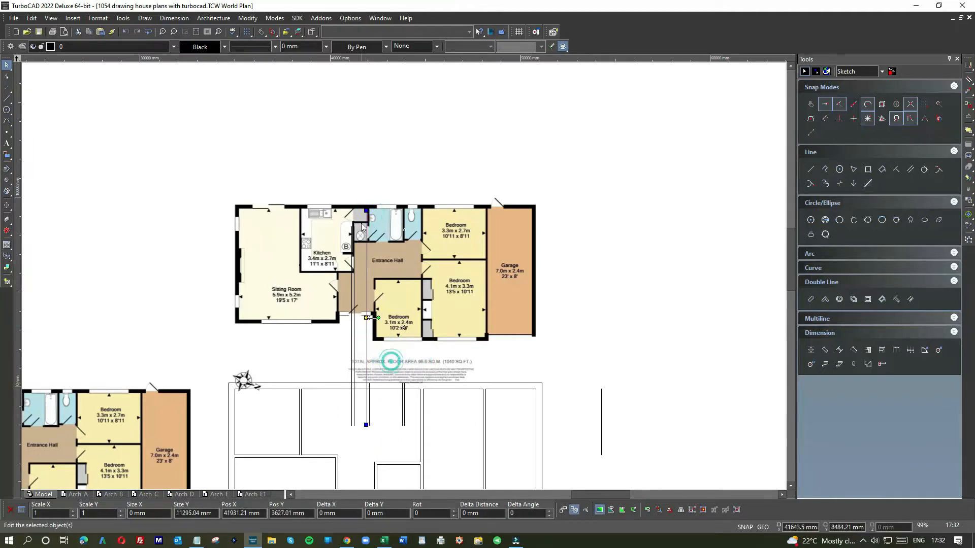
click(366, 210)
click(366, 382)
Shorten both projected lines of the kitchen-cupboard wall by moving their upper ends down to the upper outer wall's inner face
right_click(355, 338)
click(378, 346)
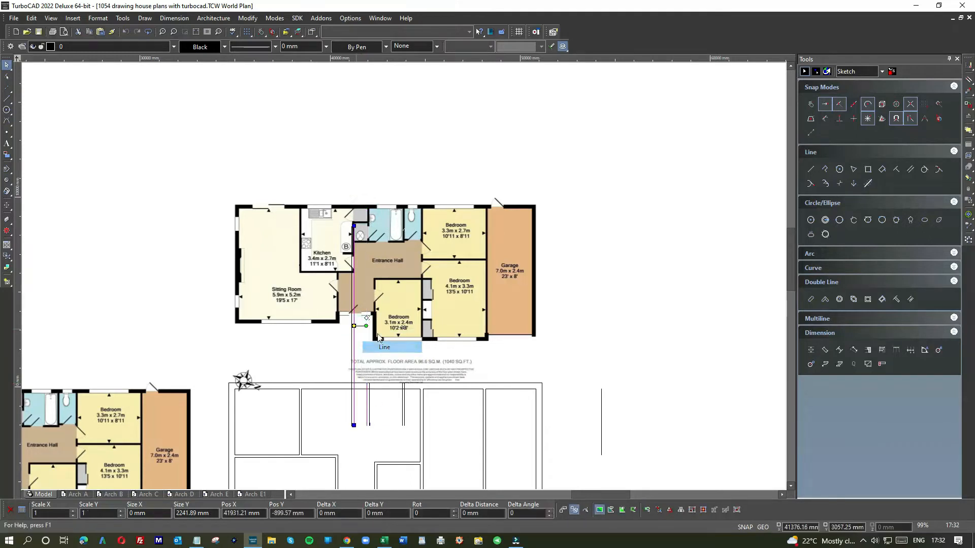
click(354, 227)
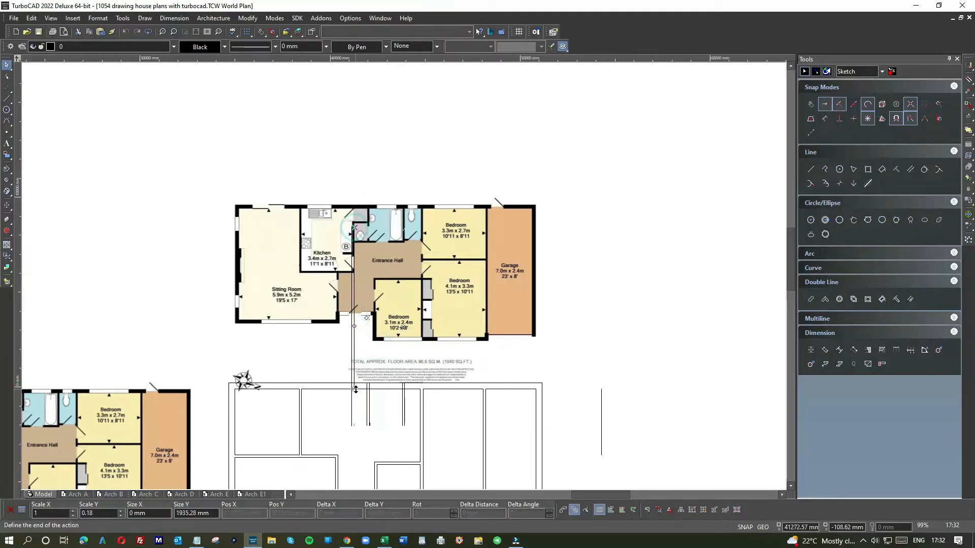
click(354, 388)
right_click(354, 335)
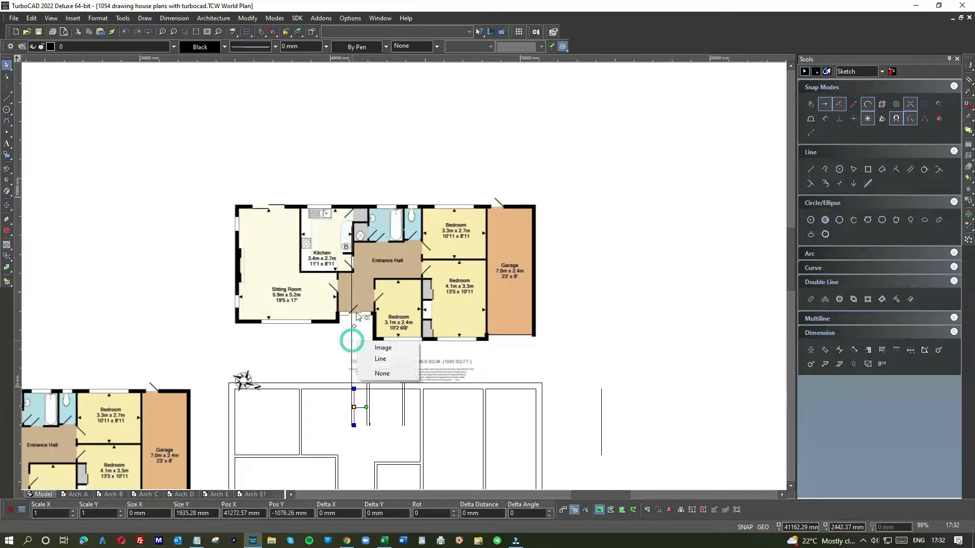
click(376, 358)
click(348, 224)
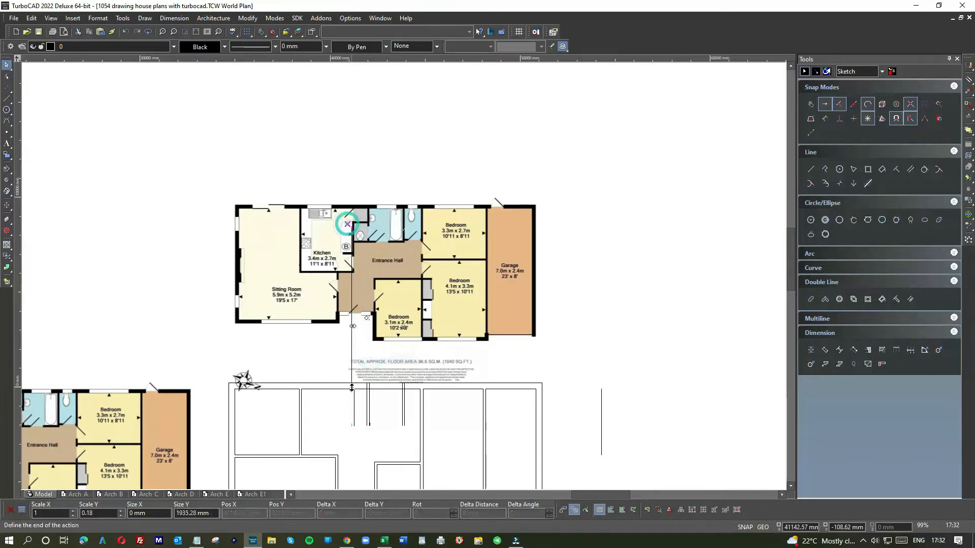
click(351, 389)
Move the upper ends of the cupboard-bathroom wall's two visible lines down to the upper outer wall's inner face
click(359, 437)
scroll(363, 398, up, 3)
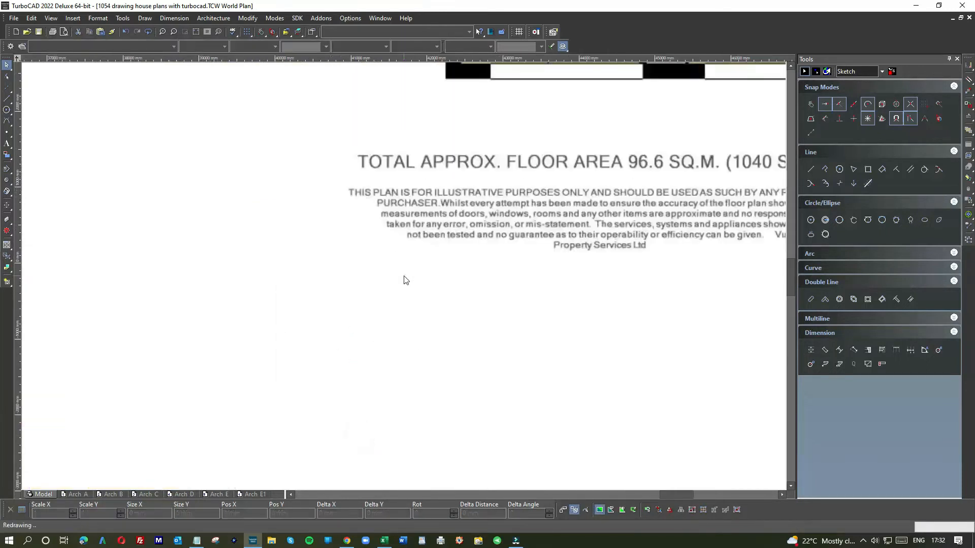
click(464, 262)
scroll(460, 332, down, 2)
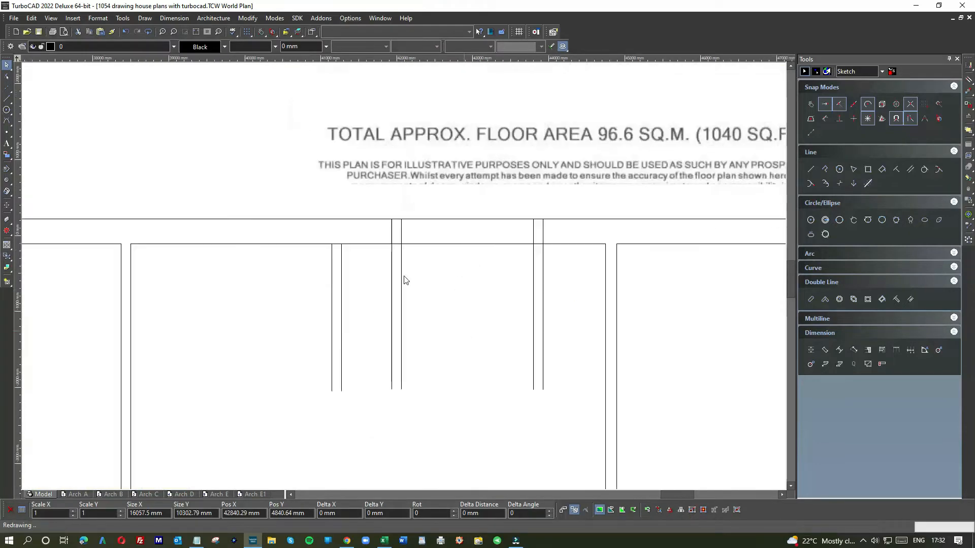
click(419, 279)
scroll(403, 276, up, 2)
click(407, 262)
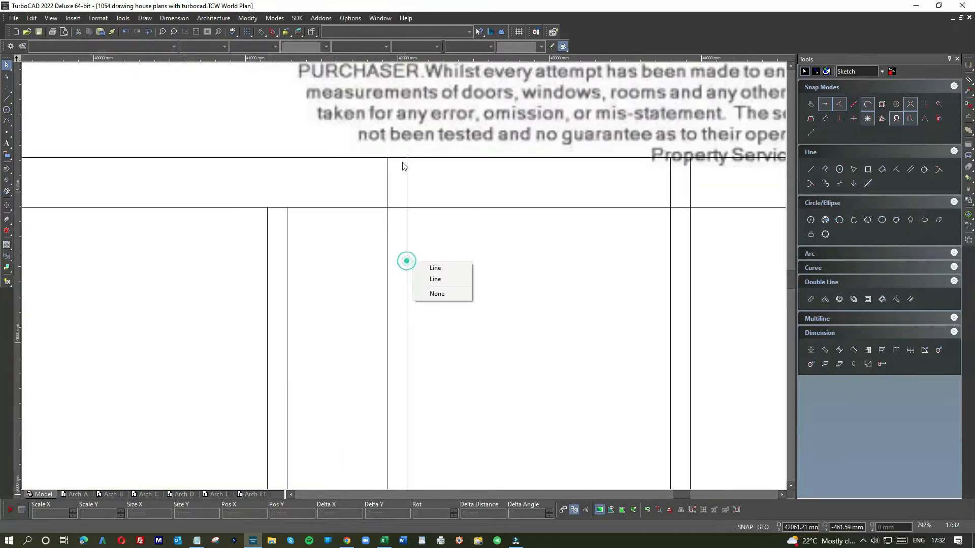
click(425, 269)
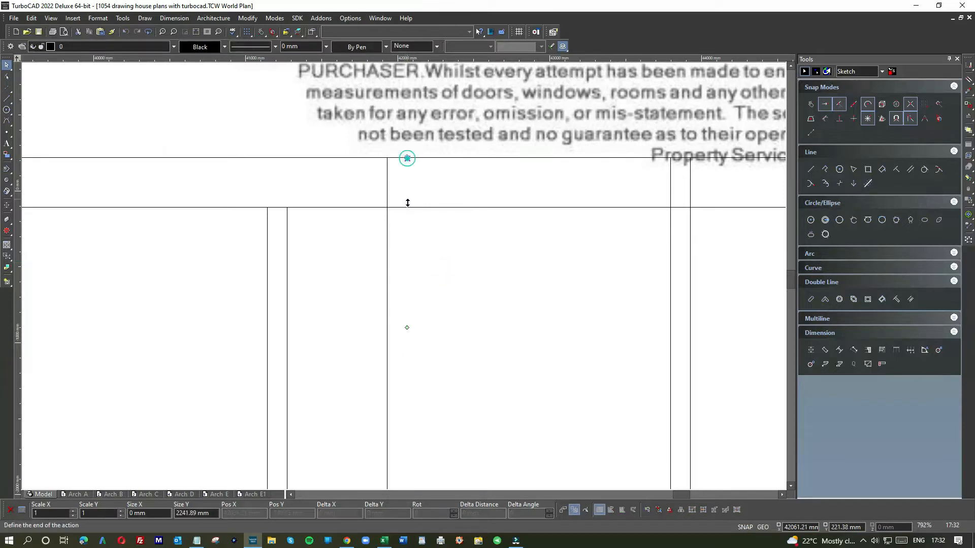
click(384, 221)
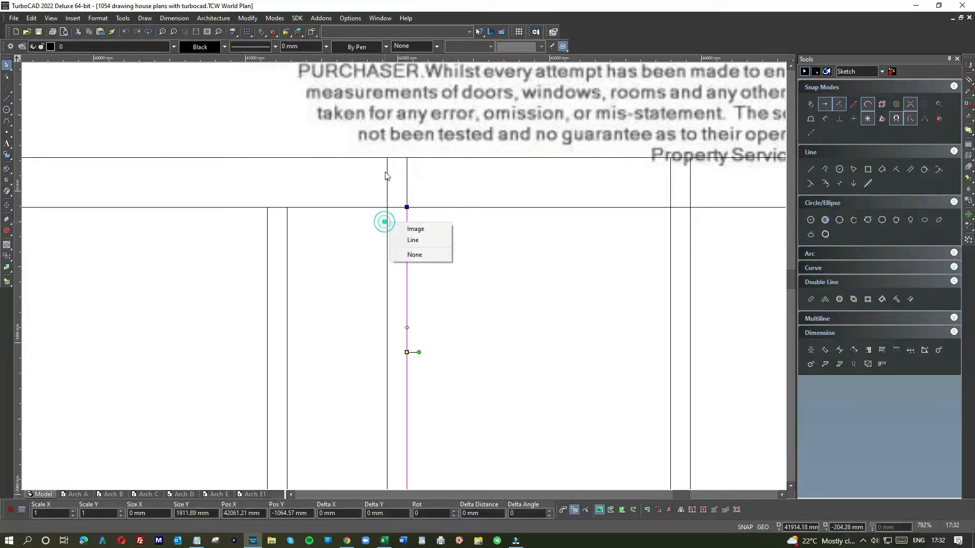
click(400, 237)
drag(387, 158, 387, 208)
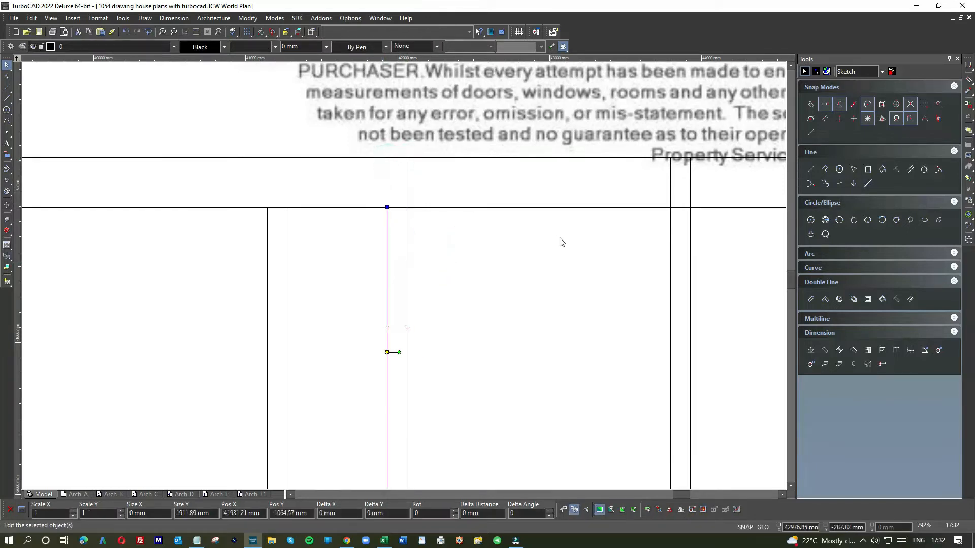
Join the upper wall's inner-face line to the bathroom-side lines of the bathroom-toilet wall and the cupboard-bathroom wall
click(560, 238)
click(671, 257)
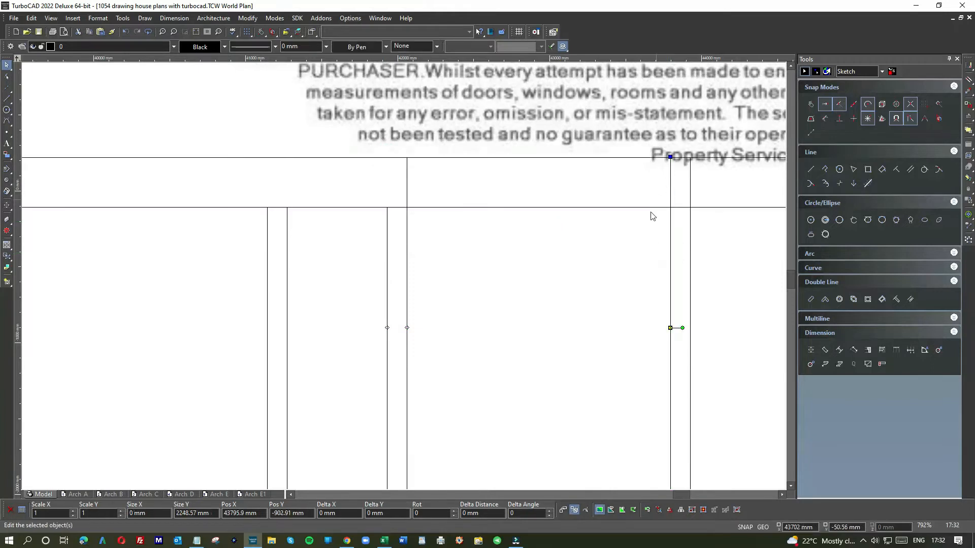
right_click(644, 229)
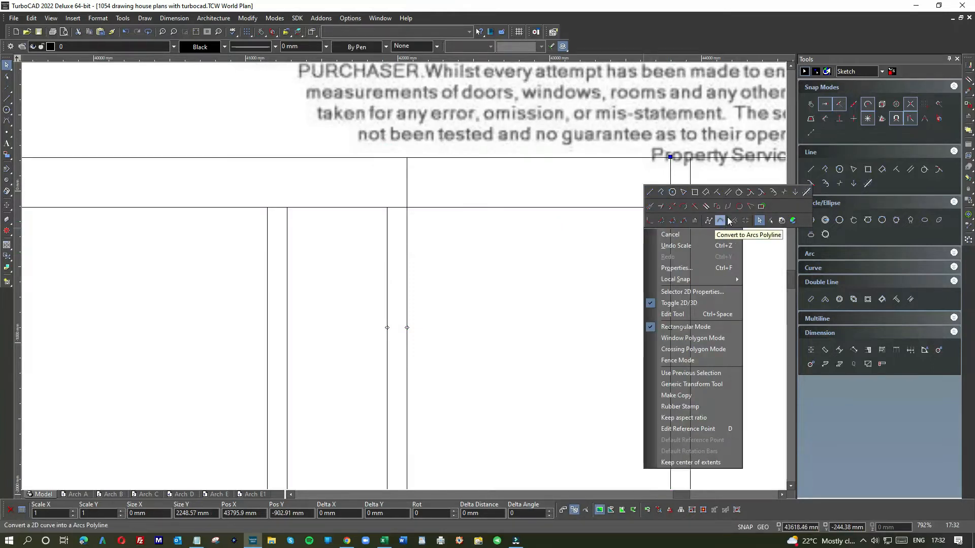
click(749, 207)
click(649, 207)
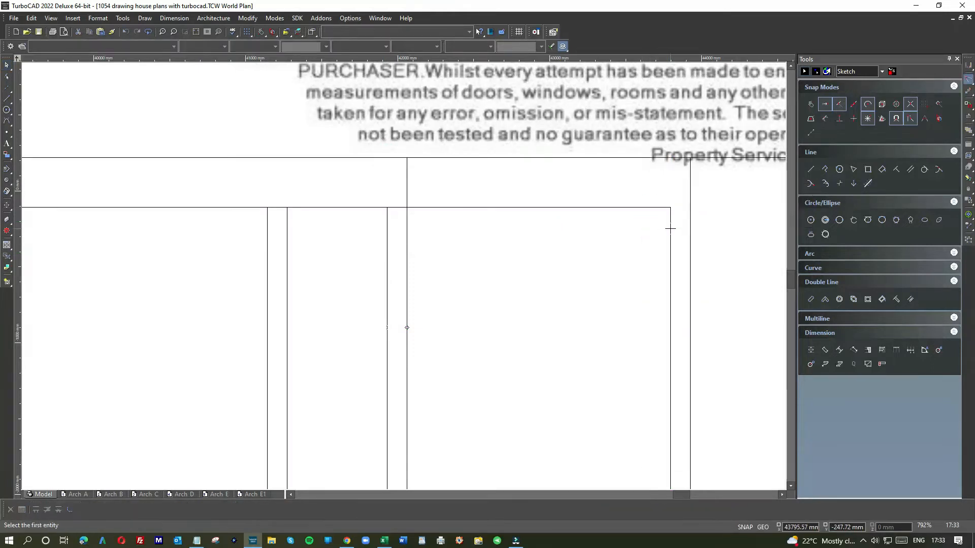
scroll(592, 248, down, 2)
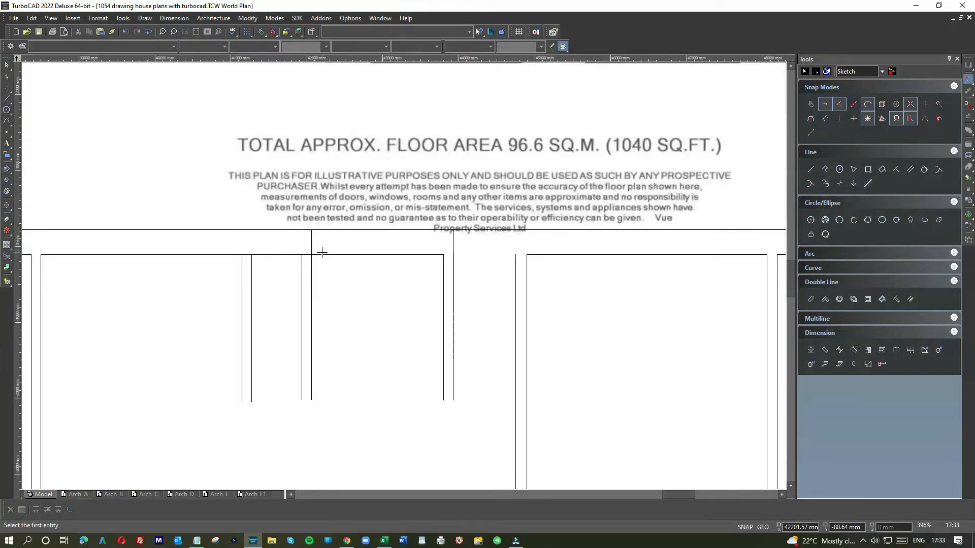
click(315, 267)
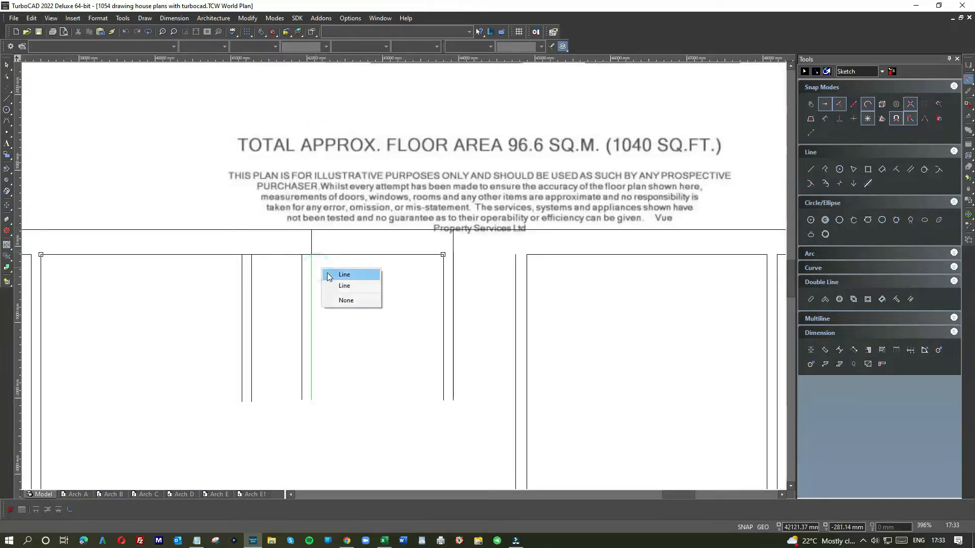
click(329, 274)
Draw a horizontal inner-face line from the cupboard-bathroom wall's cupboard side across and past the kitchen-cupboard wall lines
click(8, 100)
click(302, 254)
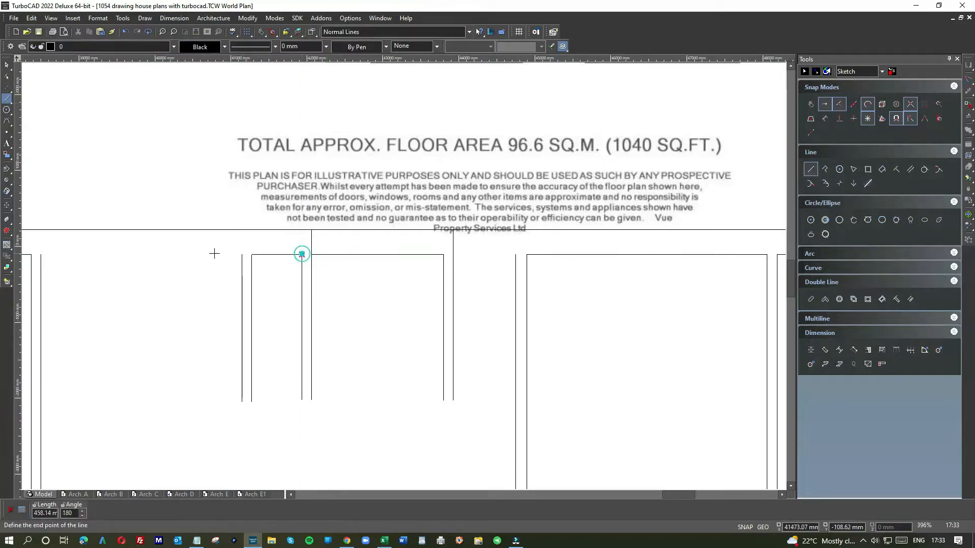
click(208, 254)
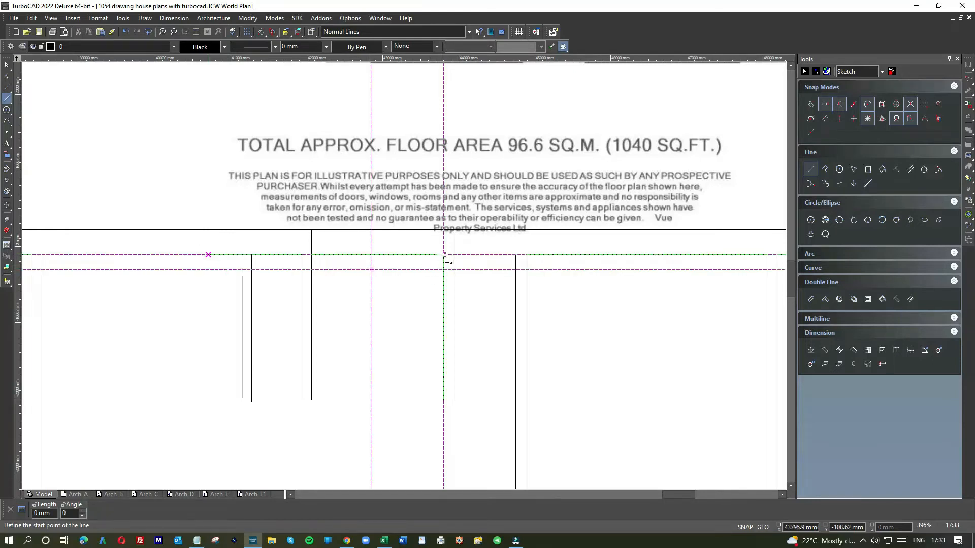
Redraw the inner-face line between the bathroom-toilet wall and the bedroom wall, and join it to the toilet-side wall line
right_click(516, 256)
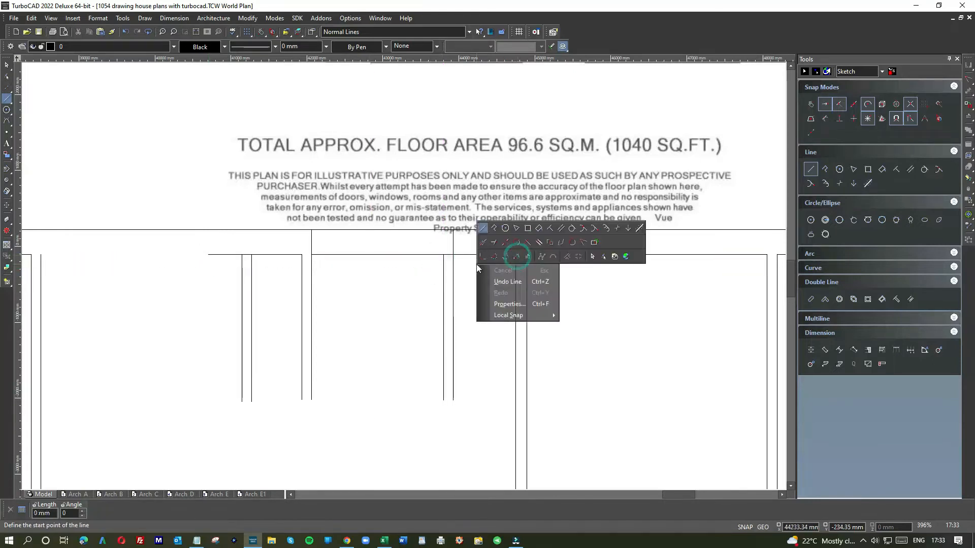
click(582, 242)
click(481, 253)
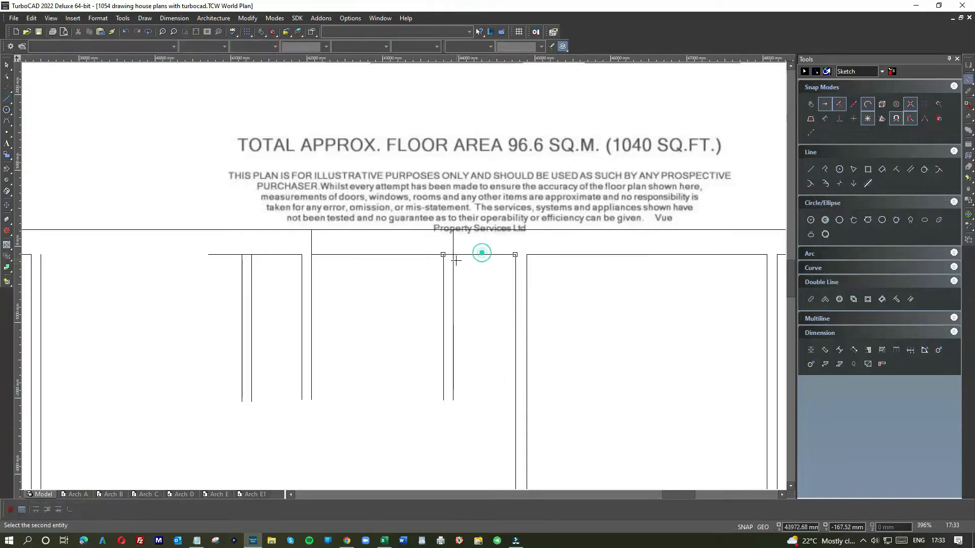
click(454, 264)
Try joining the bathroom's inner-face line to the overhanging duplicate line of the cupboard-bathroom wall
click(312, 269)
click(324, 256)
click(312, 269)
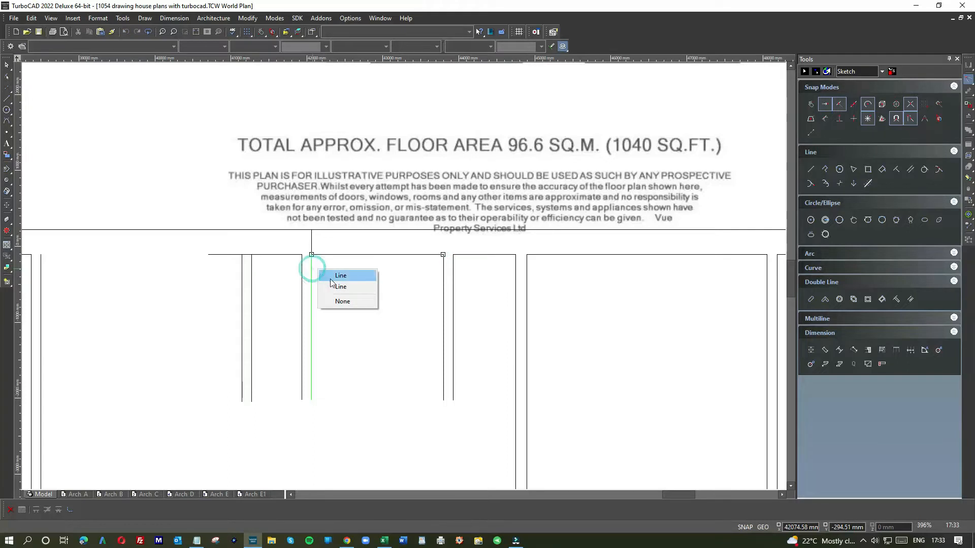
click(331, 277)
Shorten the overhanging line of the cupboard-bathroom wall by moving its upper end down to the upper wall's inner face
click(6, 64)
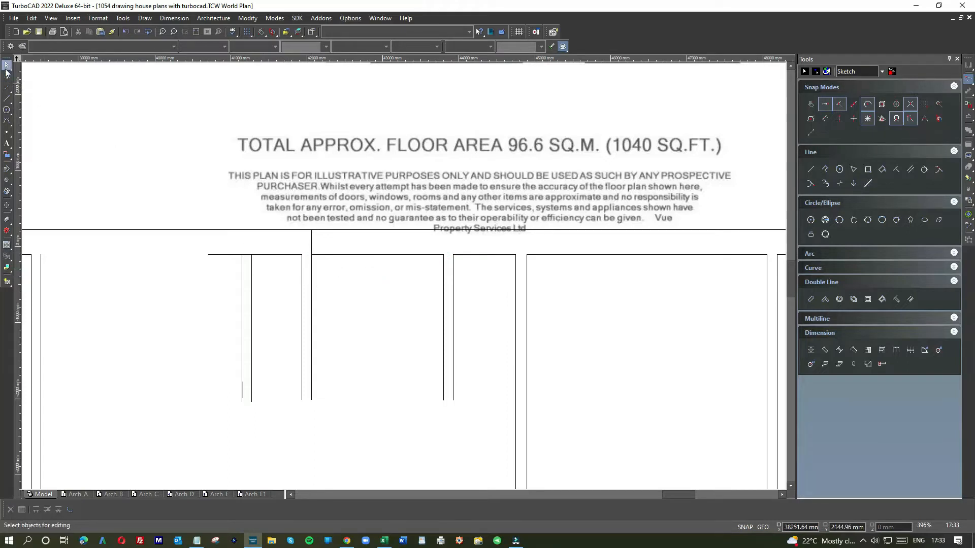
click(311, 274)
click(309, 242)
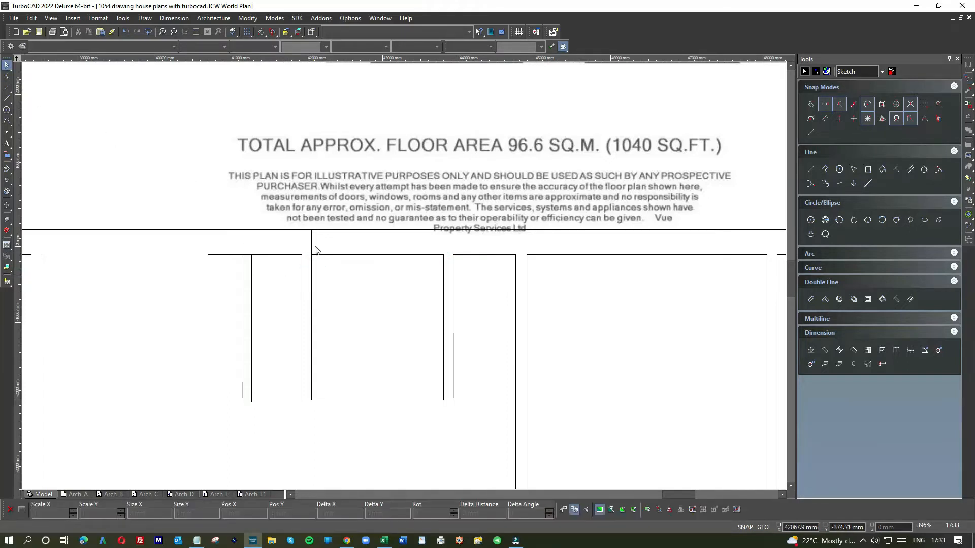
click(311, 242)
click(338, 261)
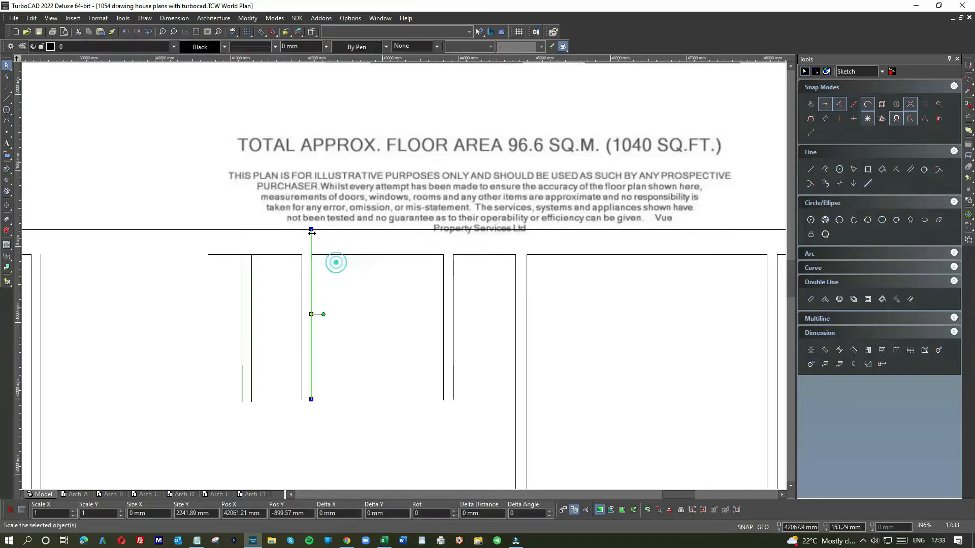
click(311, 255)
Join the cupboard's inner-face line to its kitchen-side wall, and draw the kitchen's inner-face line about 2641 mm long between its side walls
right_click(264, 267)
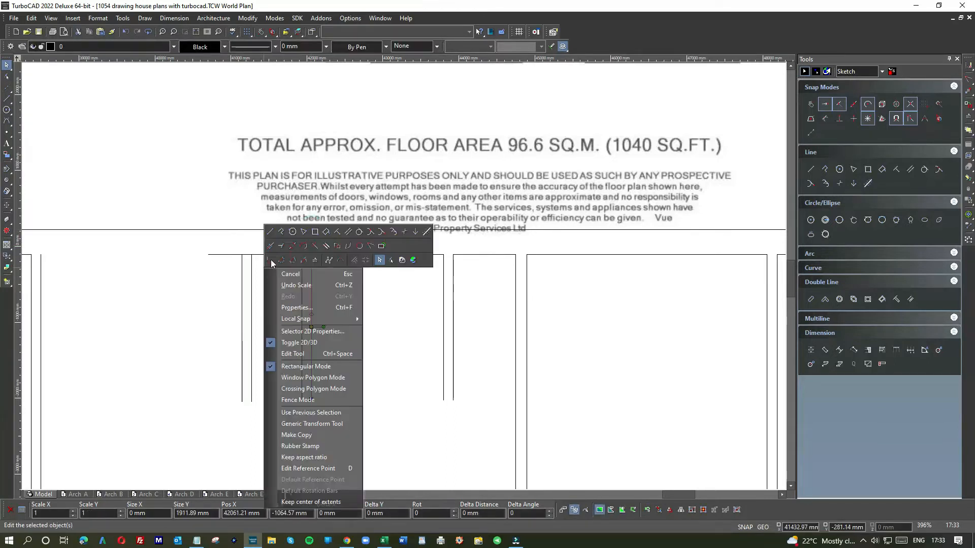
click(370, 246)
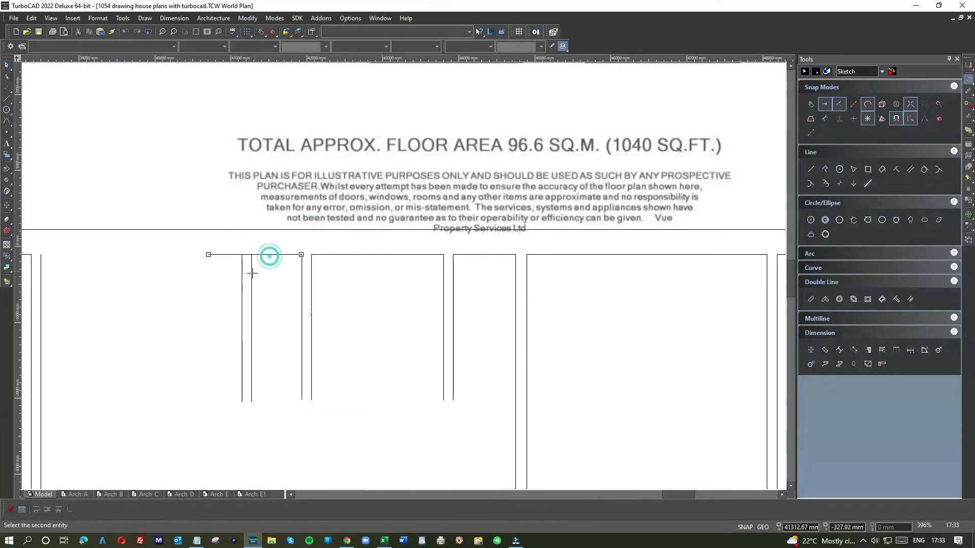
click(7, 99)
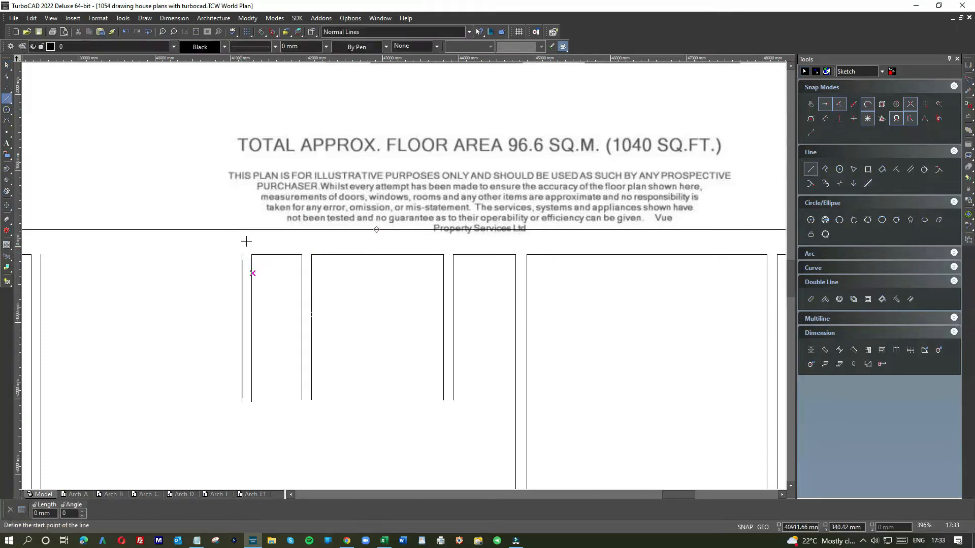
click(41, 255)
scroll(404, 276, down, 2)
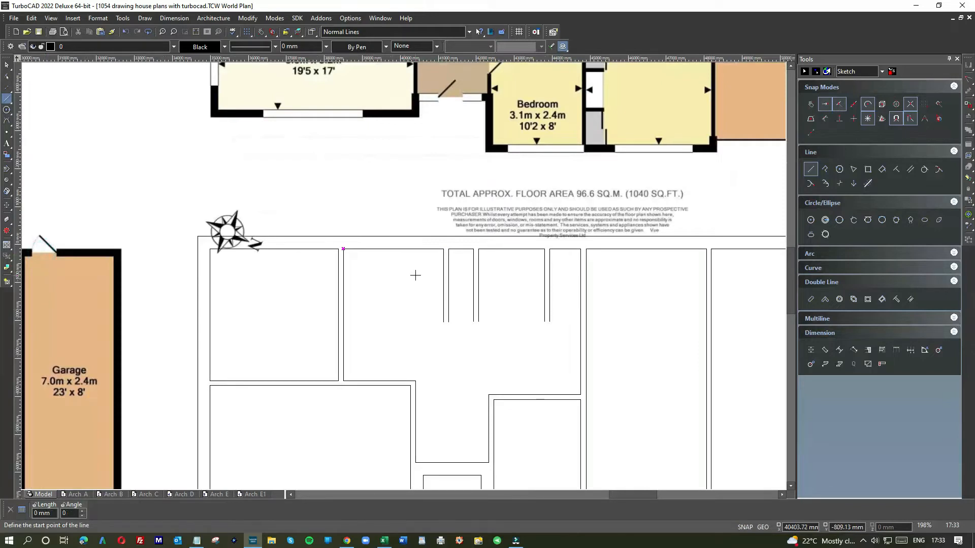
Project a horizontal line about 21613 mm long from the cupboard's hall-side wall corner in the lower floor plan image to the bedroom wall line
scroll(415, 275, down, 2)
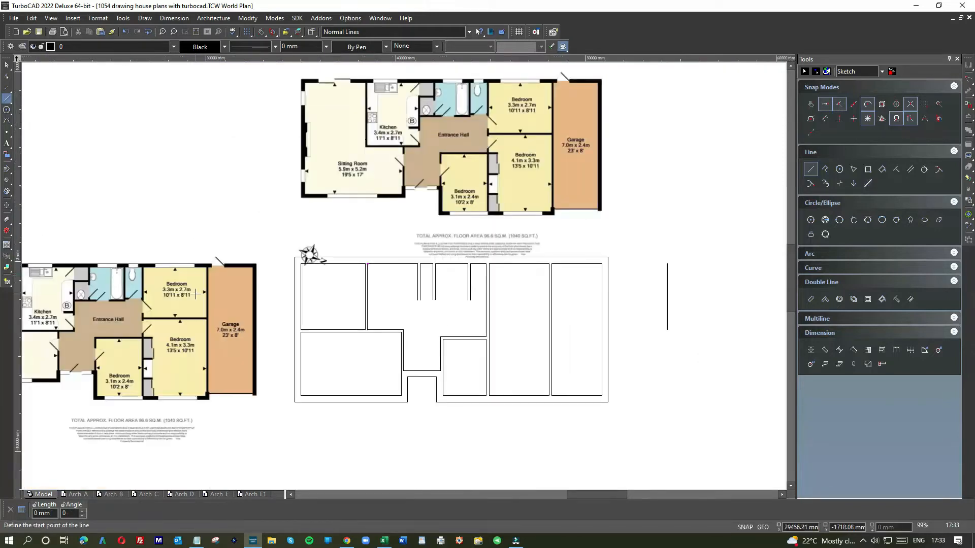
scroll(109, 302, up, 2)
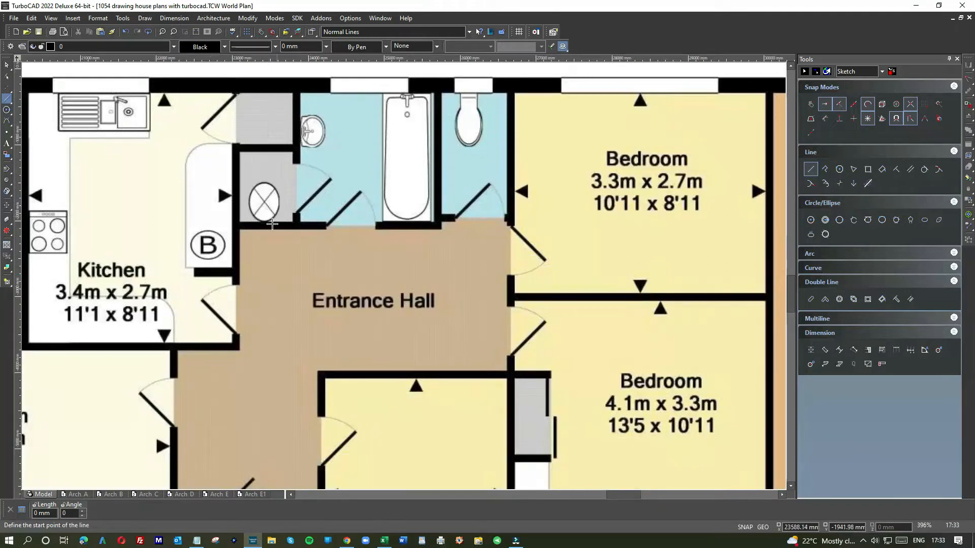
scroll(269, 314, down, 2)
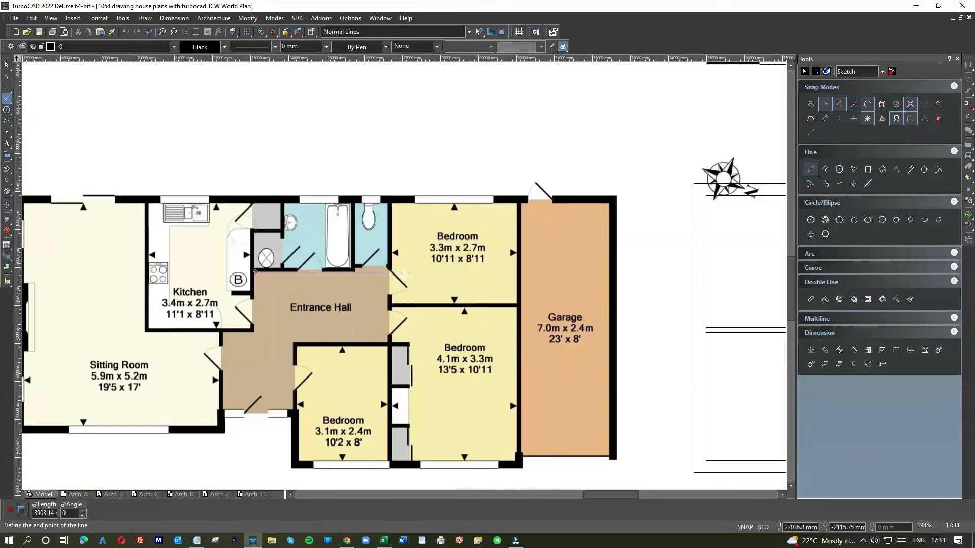
scroll(511, 283, down, 2)
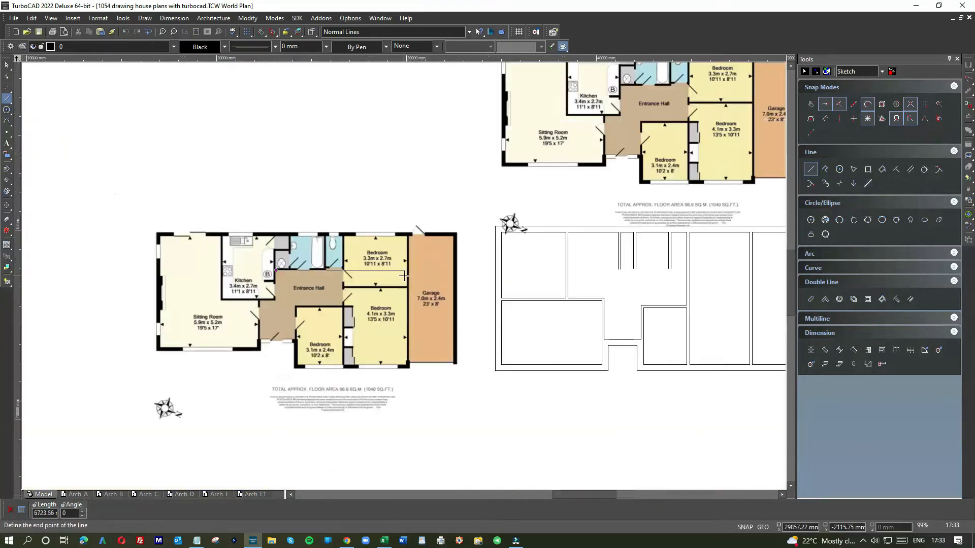
click(682, 278)
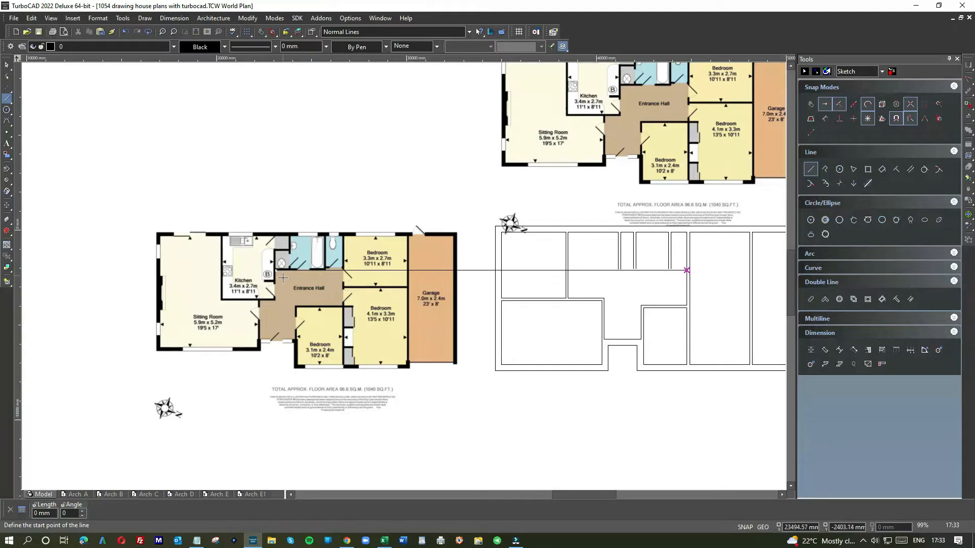
Offset the projected horizontal line 130 mm upward, toward the cupboard and bathroom
scroll(617, 269, up, 2)
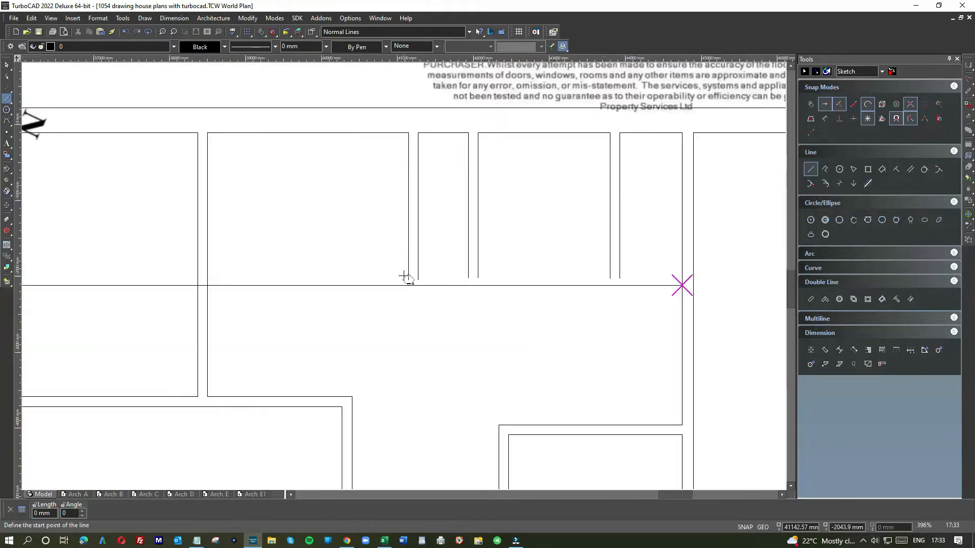
scroll(400, 277, down, 1)
scroll(116, 286, down, 1)
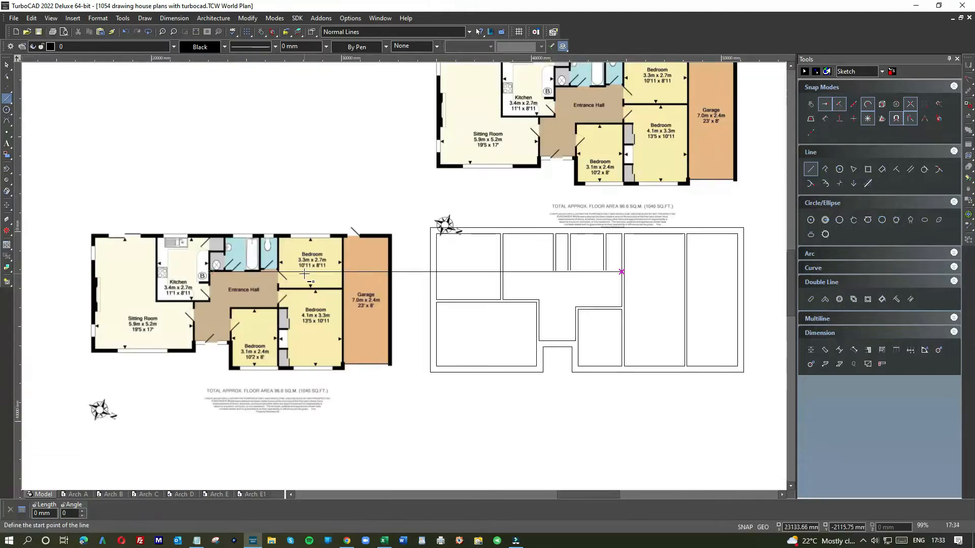
click(910, 169)
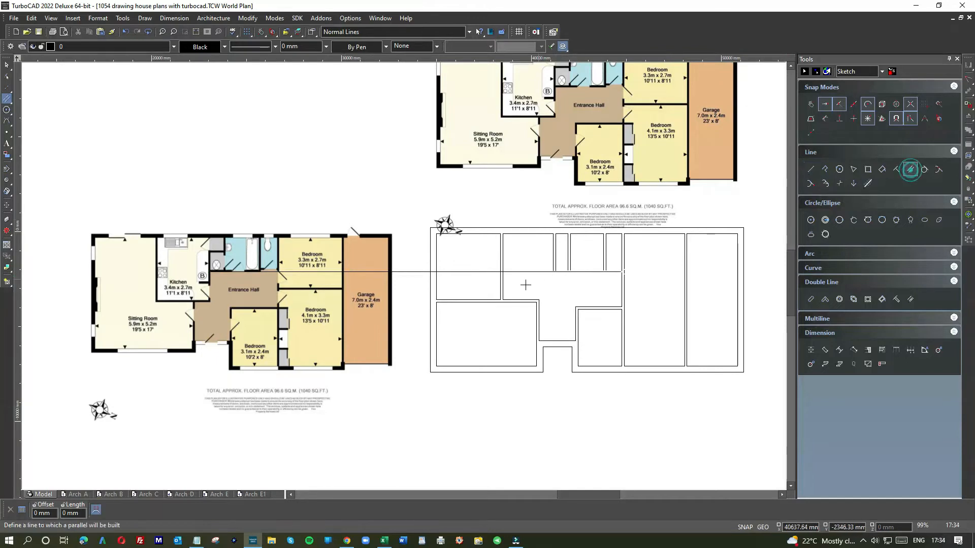
click(525, 271)
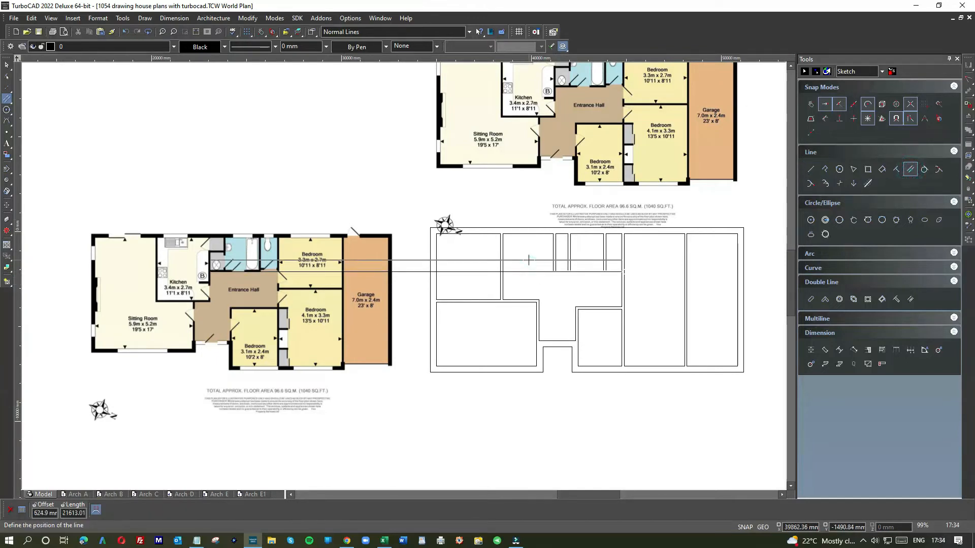
text(130)
key(Return)
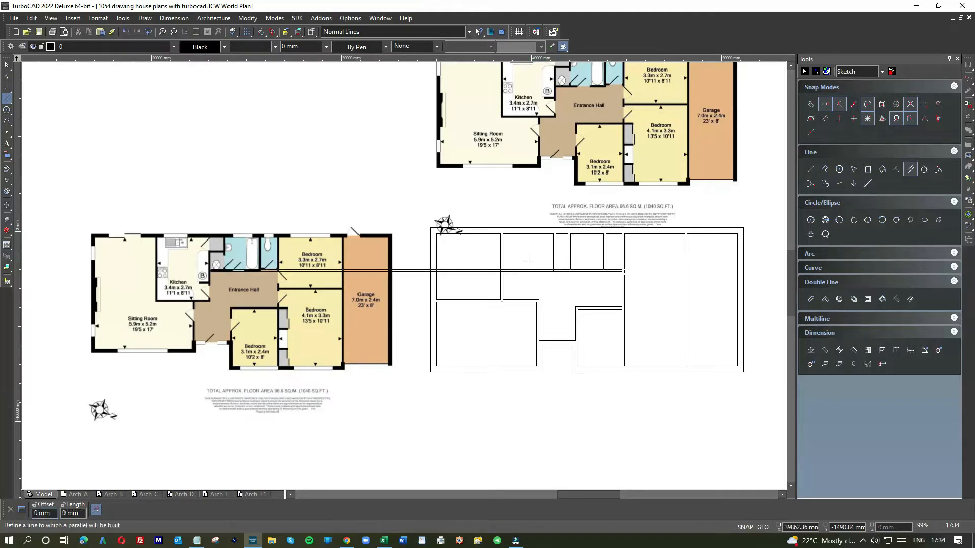
Shorten the projected line to about 6245 mm at the sitting room-kitchen wall, and its offset to 3474 mm at the kitchen-cupboard wall
click(7, 64)
click(450, 277)
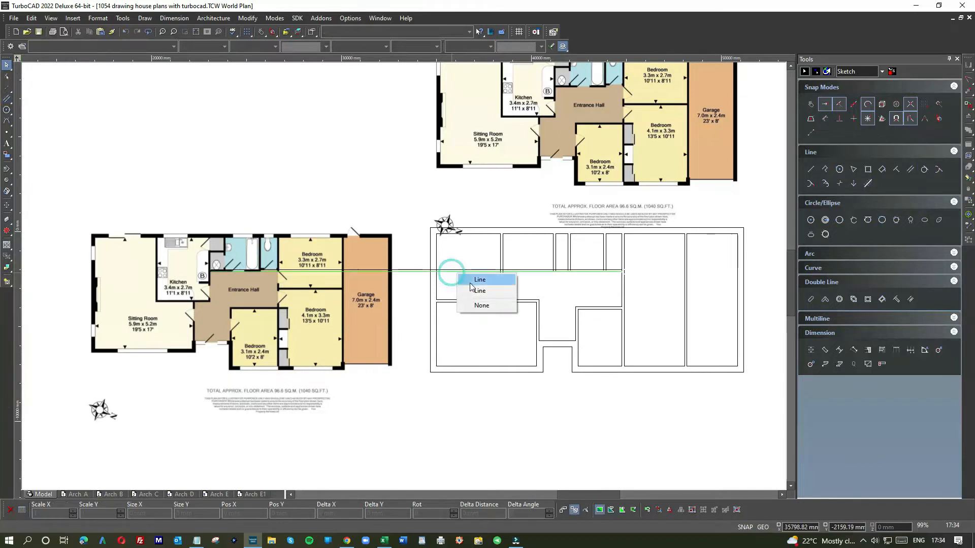
click(466, 280)
click(212, 272)
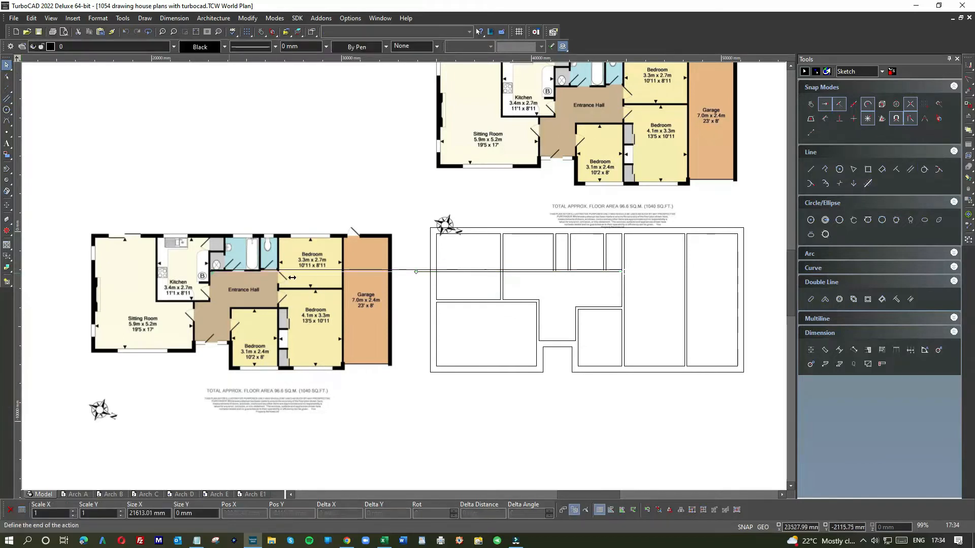
click(503, 273)
click(470, 270)
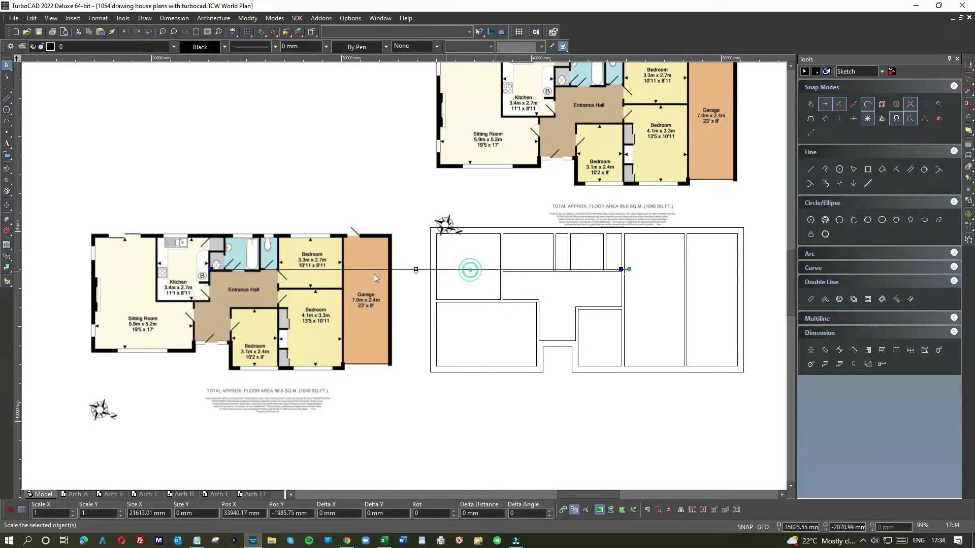
click(211, 270)
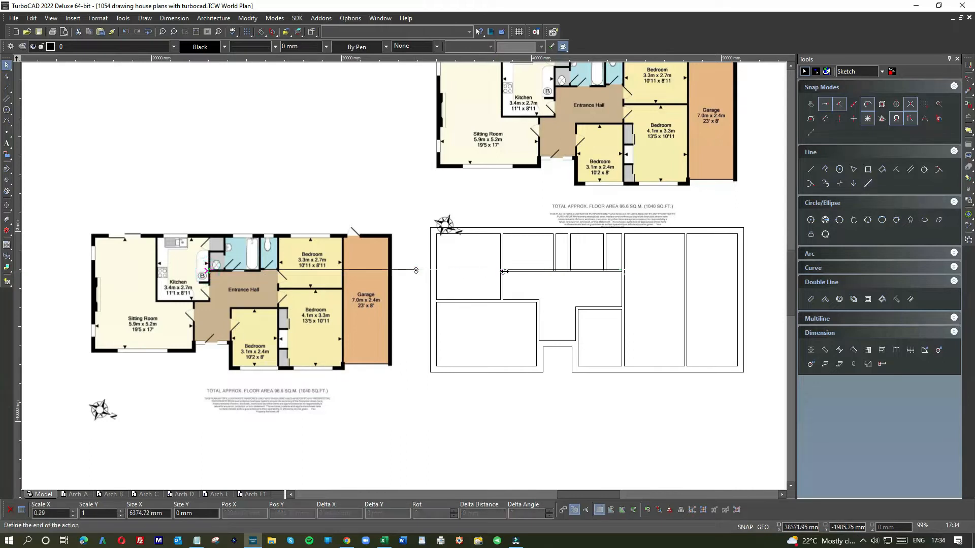
click(556, 269)
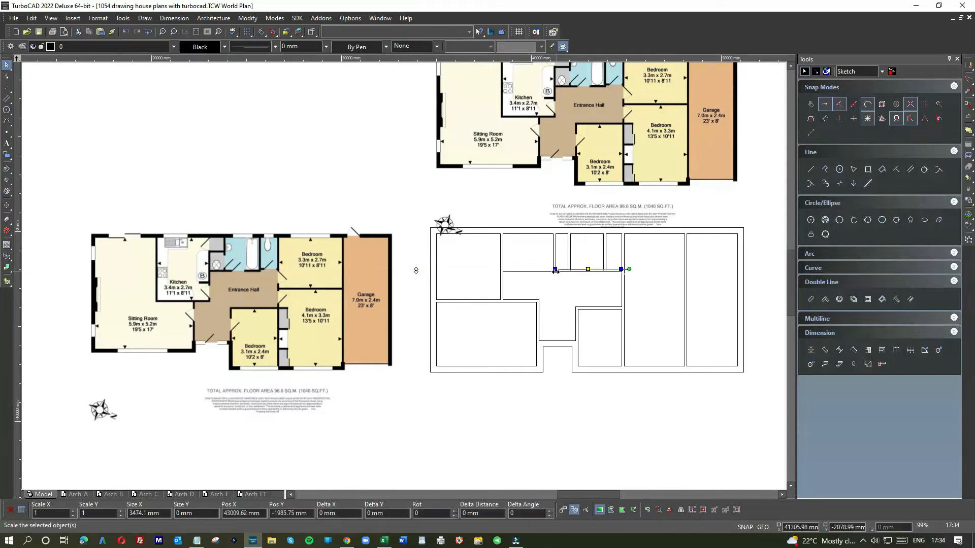
Lengthen both lines of the kitchen's lower wall toward the bedrooms, past the line of the kitchen-cupboard wall
scroll(551, 270, up, 2)
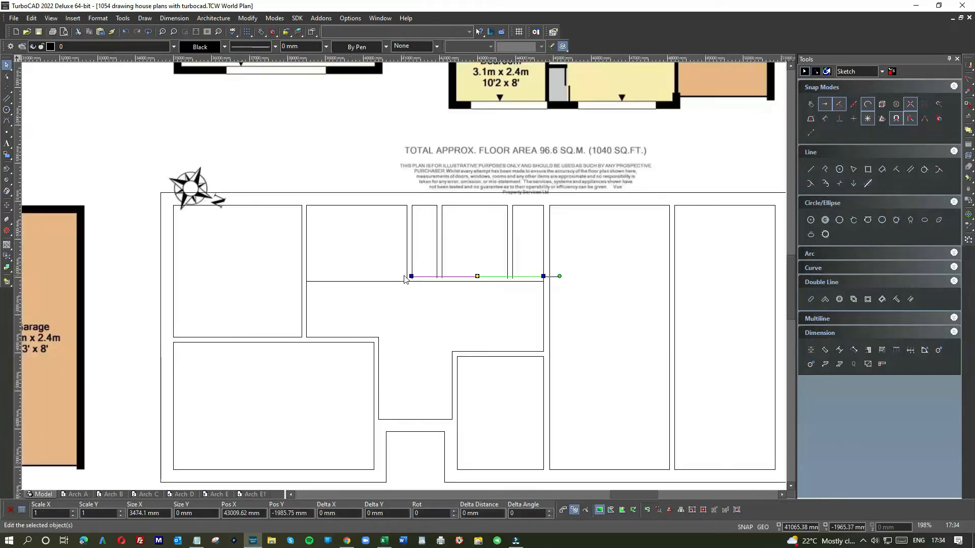
scroll(401, 264, down, 4)
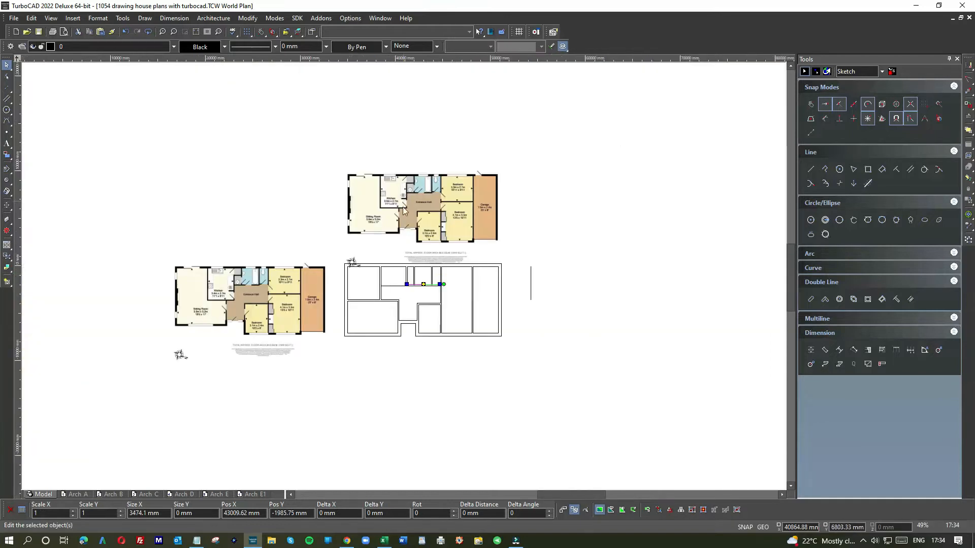
scroll(400, 212, up, 2)
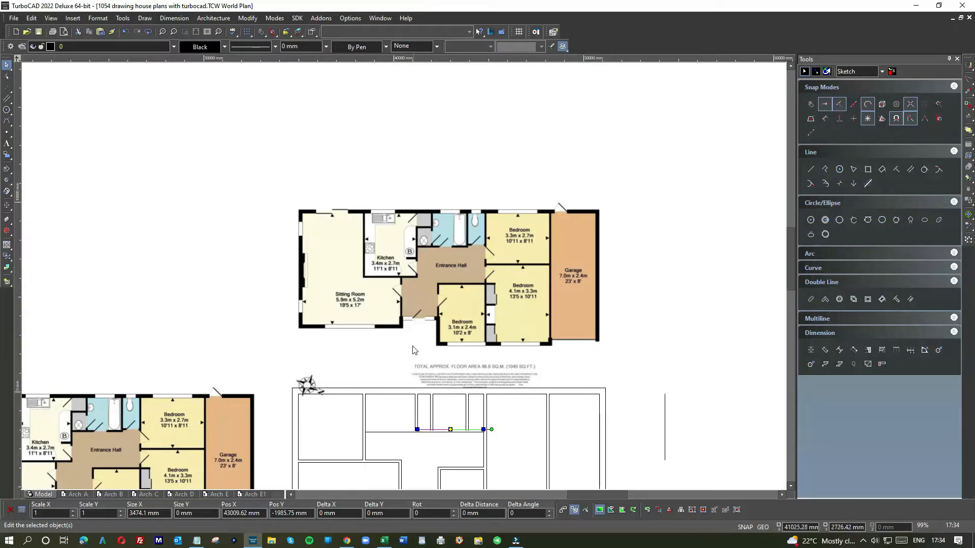
scroll(403, 305, down, 2)
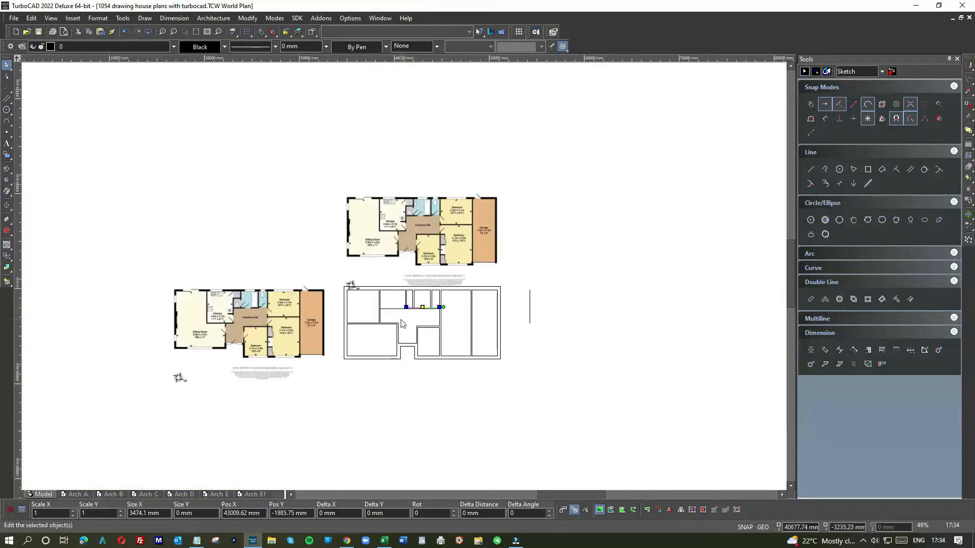
scroll(400, 328, up, 2)
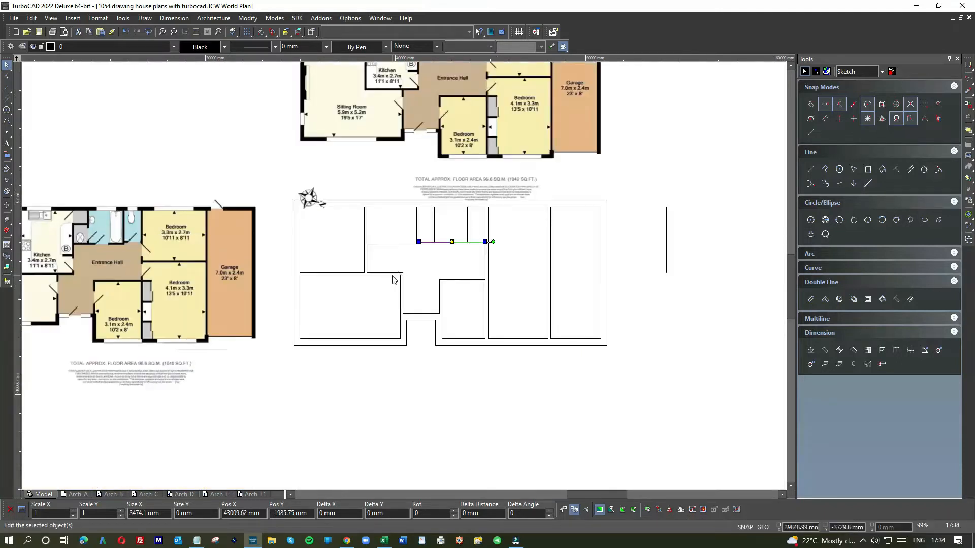
click(385, 243)
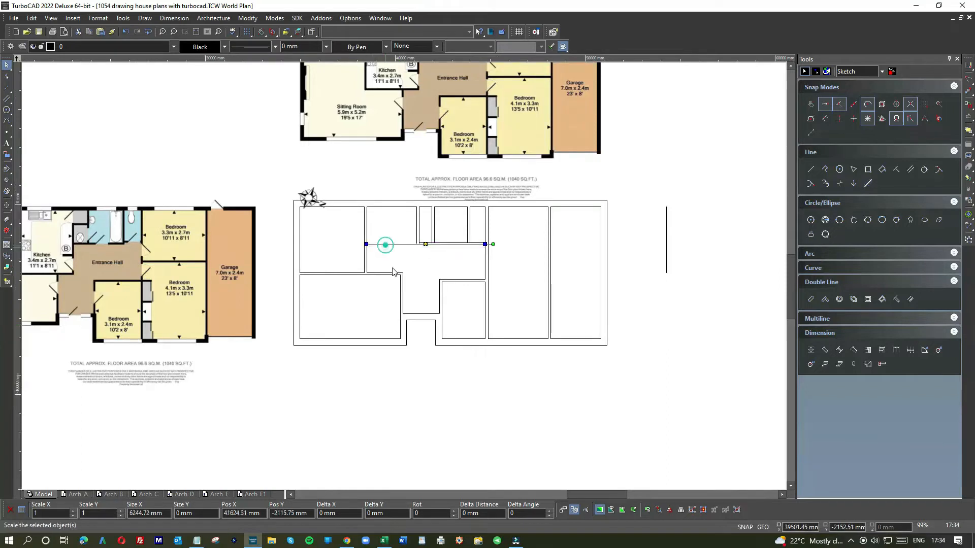
scroll(401, 269, up, 4)
drag(435, 263, 517, 263)
click(405, 273)
drag(426, 274, 514, 273)
Lengthen both lines of the kitchen-cupboard wall down to the kitchen's extended lower wall, making the cupboard-side line about 3606 mm long
click(492, 133)
drag(492, 146, 491, 283)
click(503, 107)
drag(501, 144, 504, 273)
scroll(400, 276, down, 2)
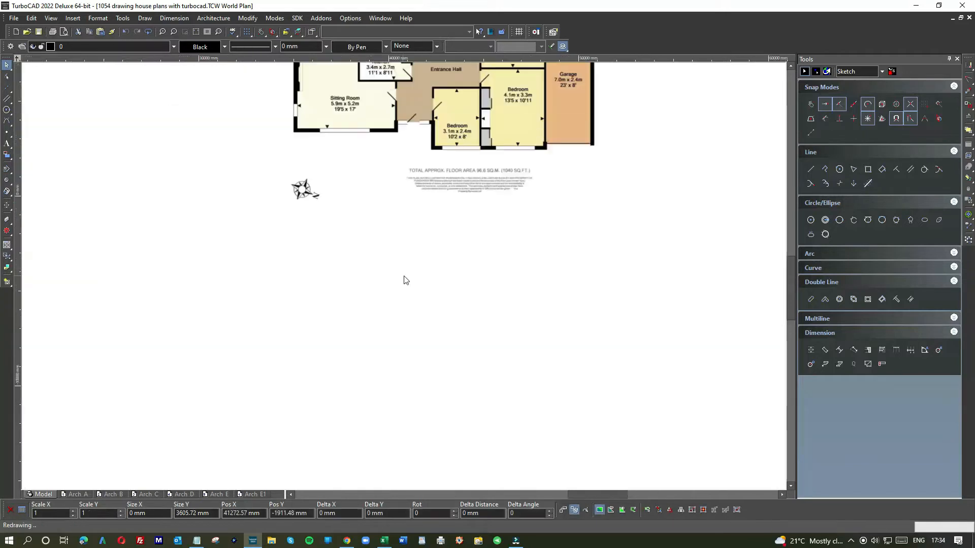
scroll(401, 274, up, 4)
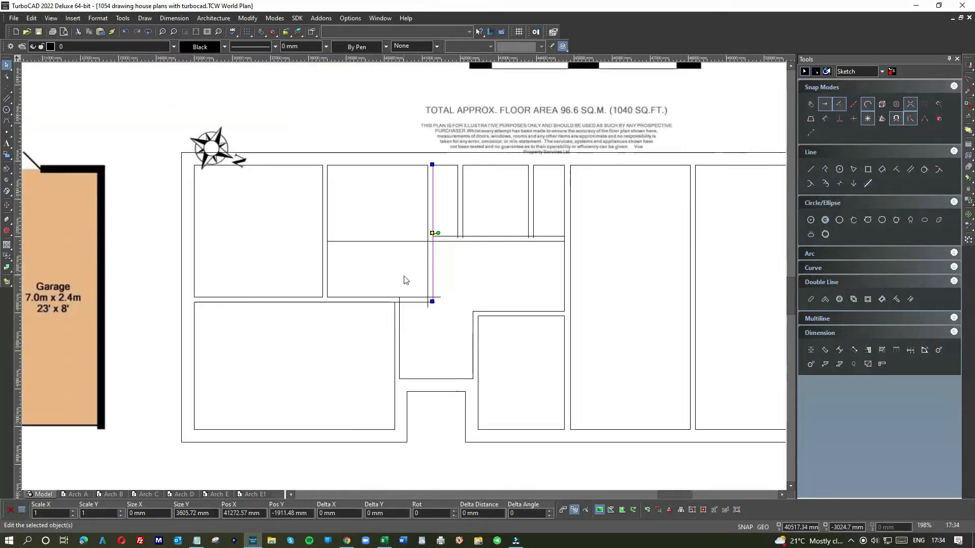
Join the kitchen-cupboard wall lines to the kitchen's lower wall lines to form clean inner and outer corners
right_click(504, 276)
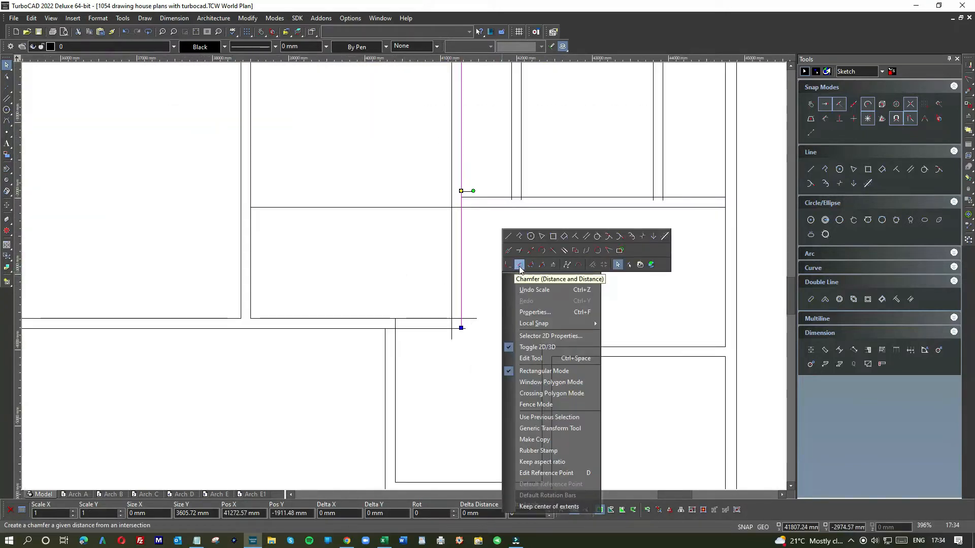
click(578, 265)
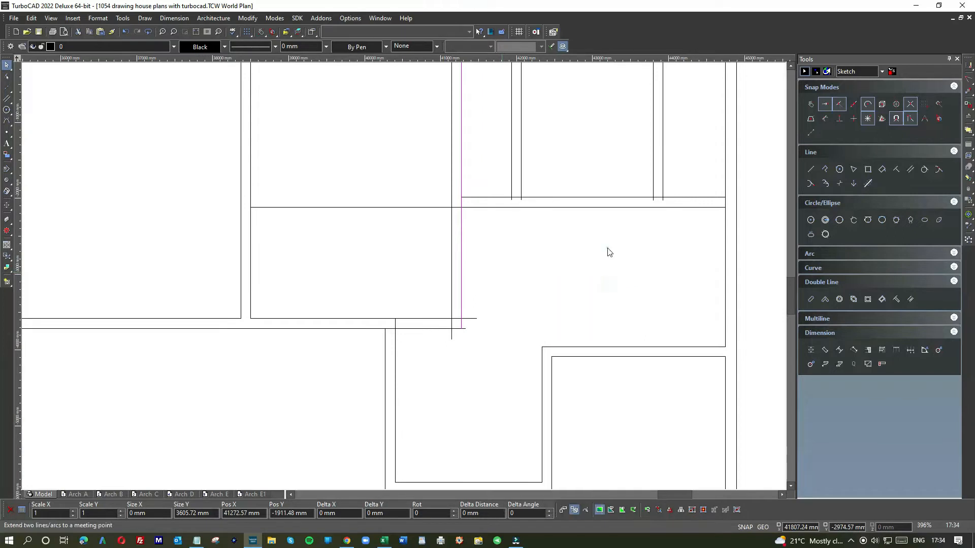
click(451, 292)
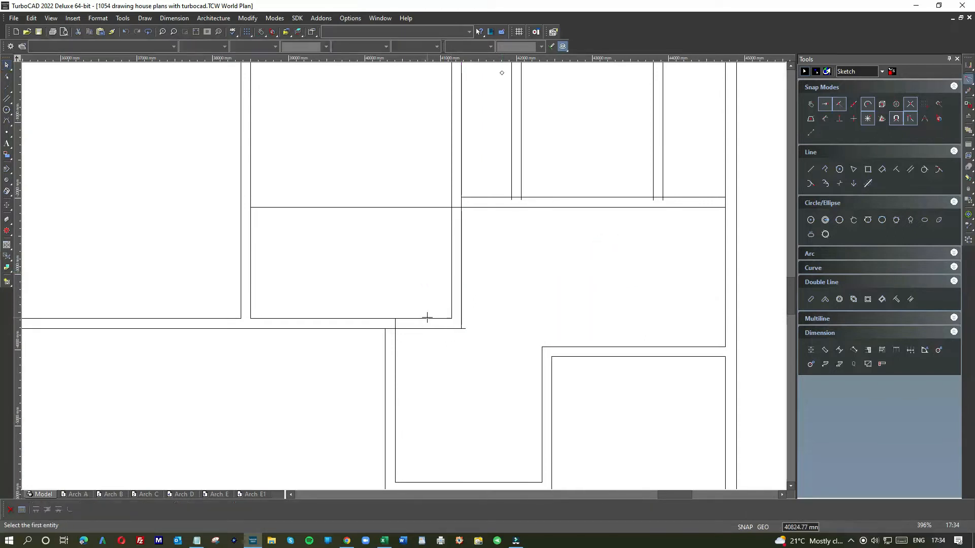
click(449, 319)
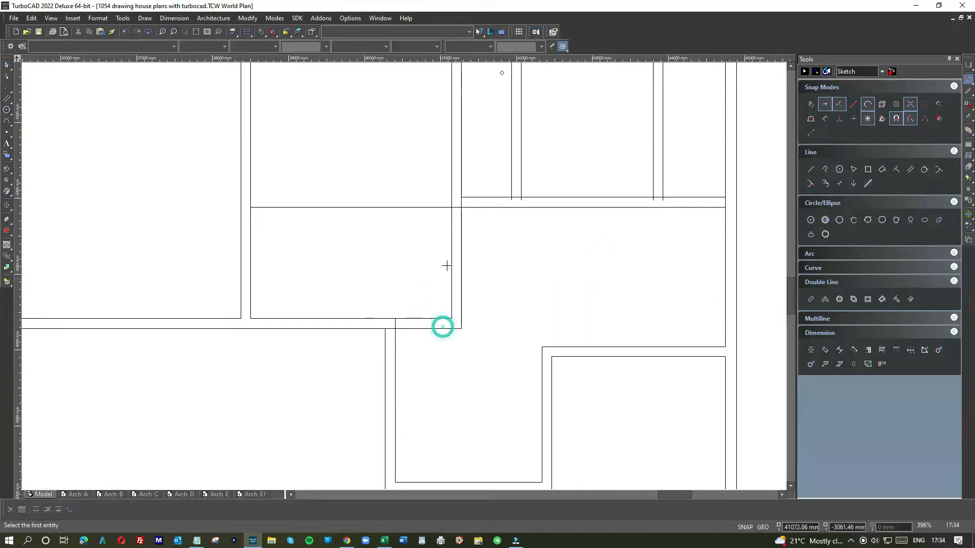
Shorten the hall-side line below the cupboard and bathroom to about 3474 mm so it starts at the kitchen wall's hall-side line
click(7, 65)
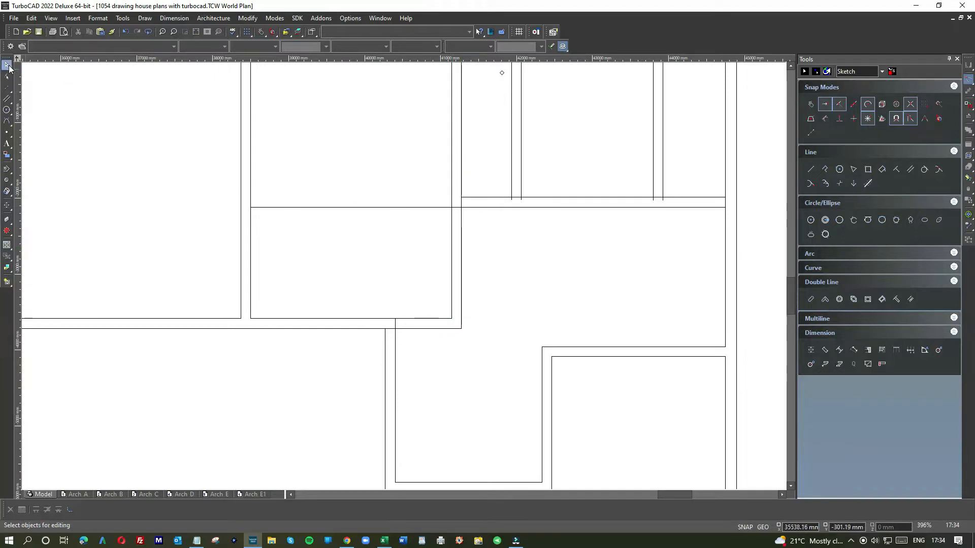
click(407, 208)
click(247, 206)
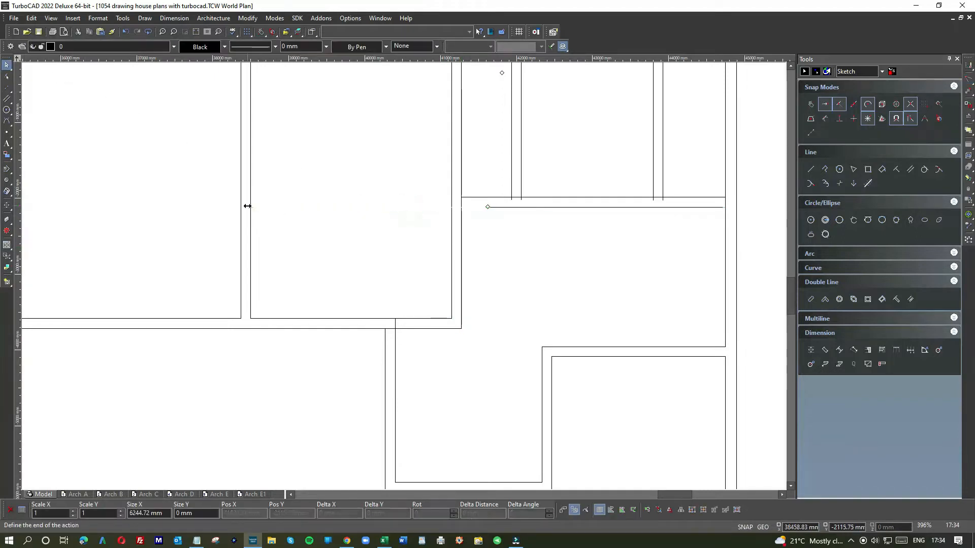
click(461, 207)
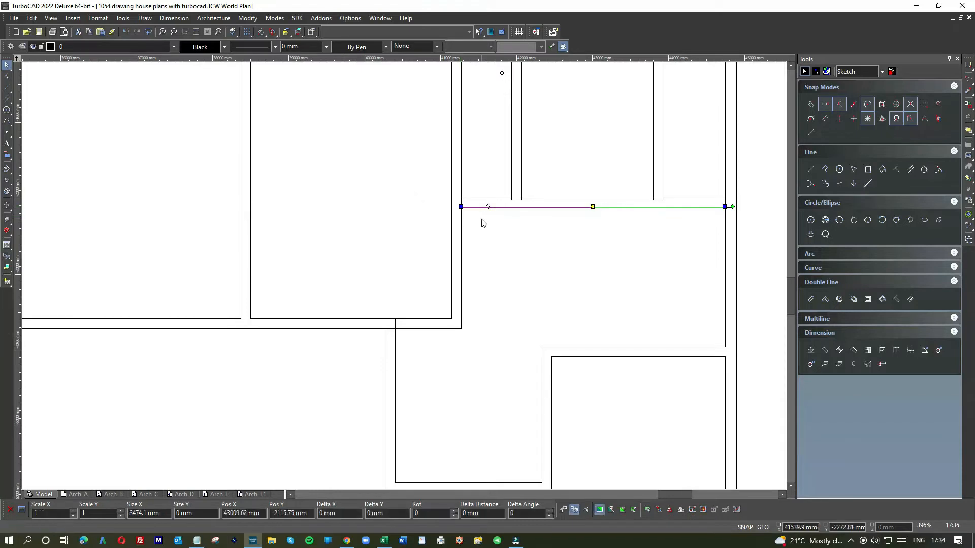
click(481, 219)
Try to join the kitchen wall's hall-side line with another wall line at a meeting point
right_click(465, 180)
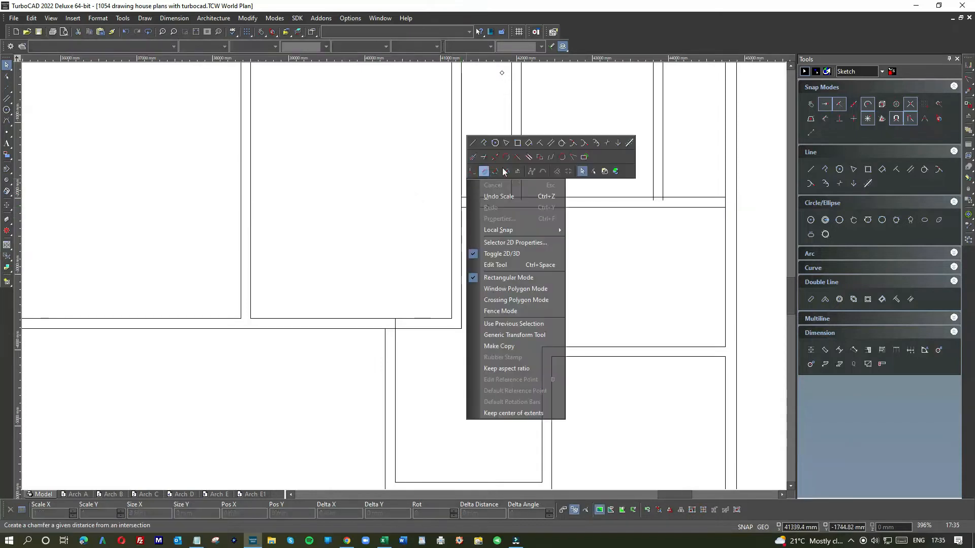
click(572, 157)
click(457, 172)
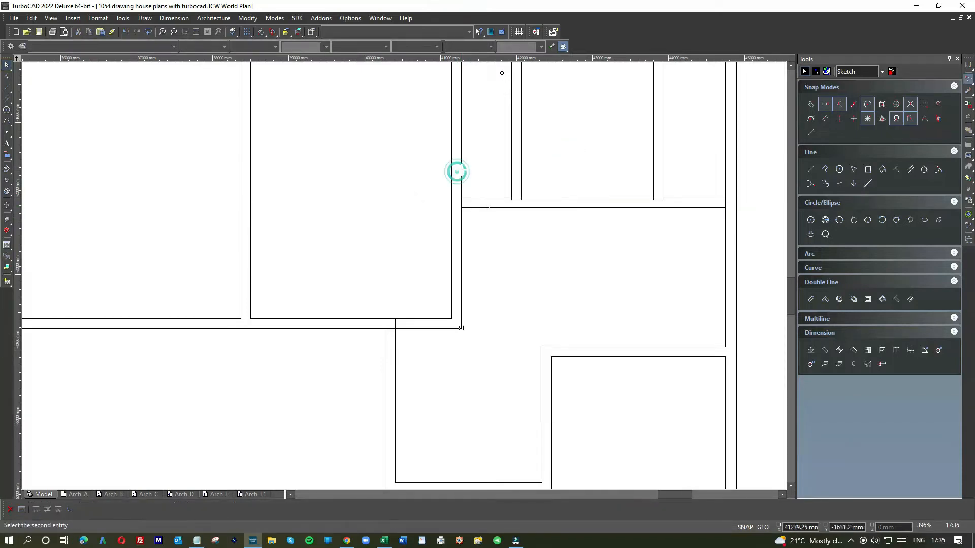
click(461, 170)
click(571, 307)
click(462, 187)
click(572, 307)
Shorten the kitchen-cupboard wall's cupboard-side line to about 1877 mm so it ends at the upper line of the cupboard's lower wall
click(10, 67)
click(461, 176)
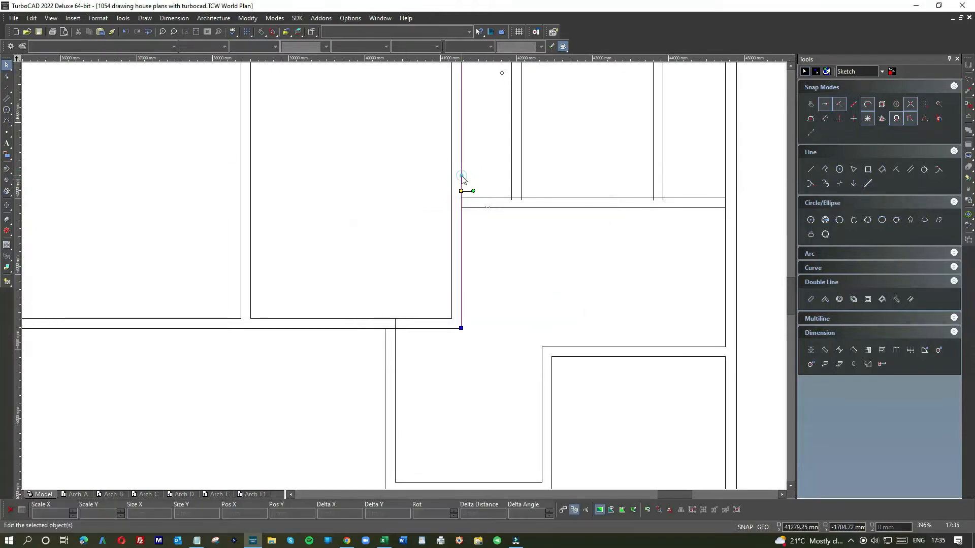
click(481, 200)
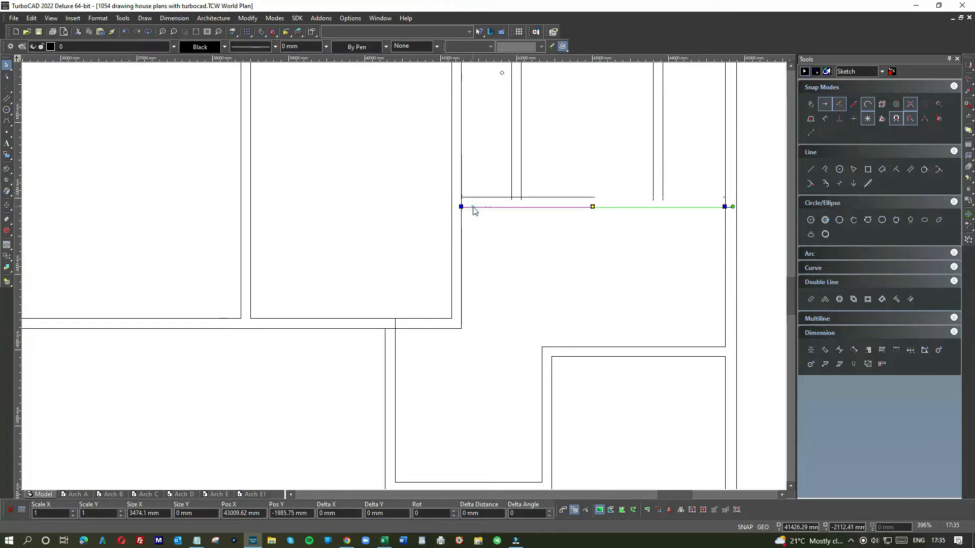
click(462, 222)
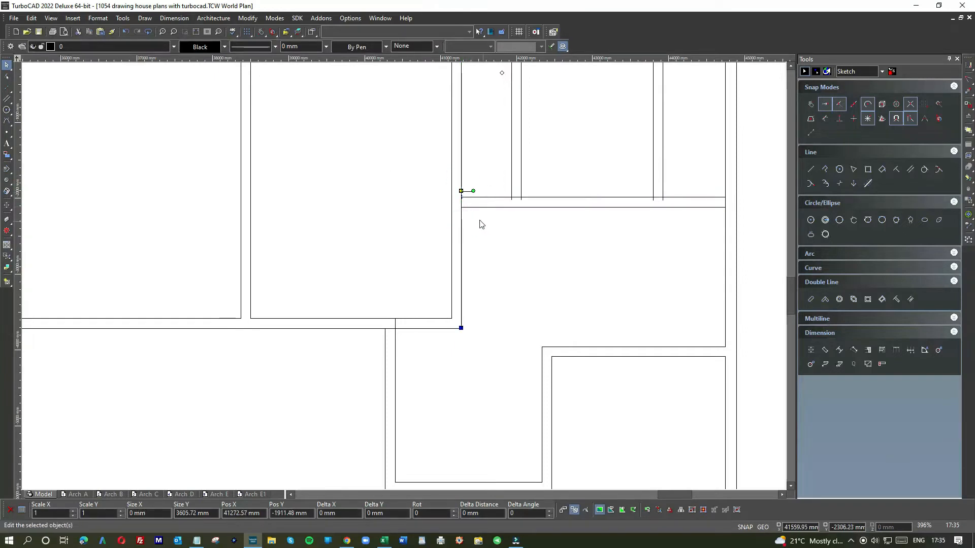
click(470, 154)
click(461, 168)
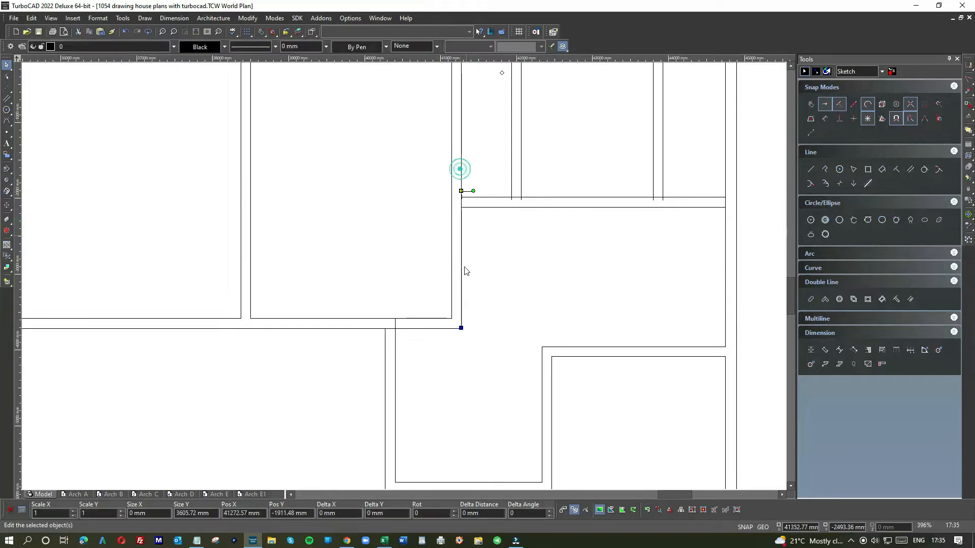
click(461, 328)
click(460, 327)
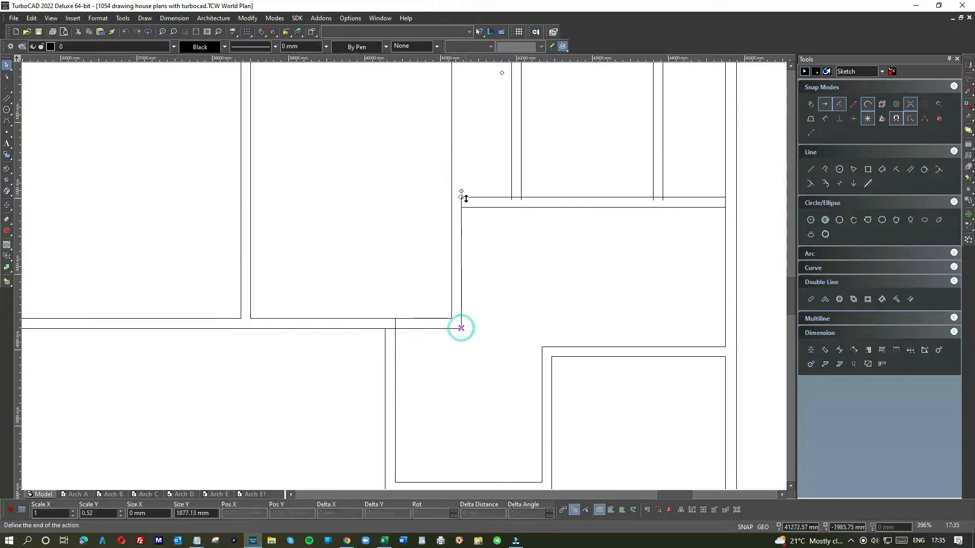
click(473, 226)
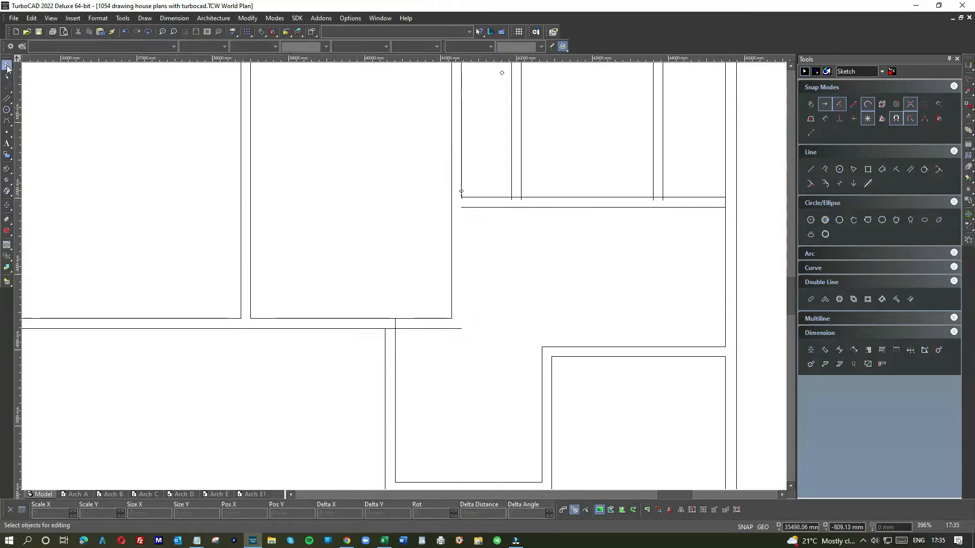
Draw a line from the shortened line's lower end down to the kitchen's outer lower corner
click(810, 169)
click(461, 197)
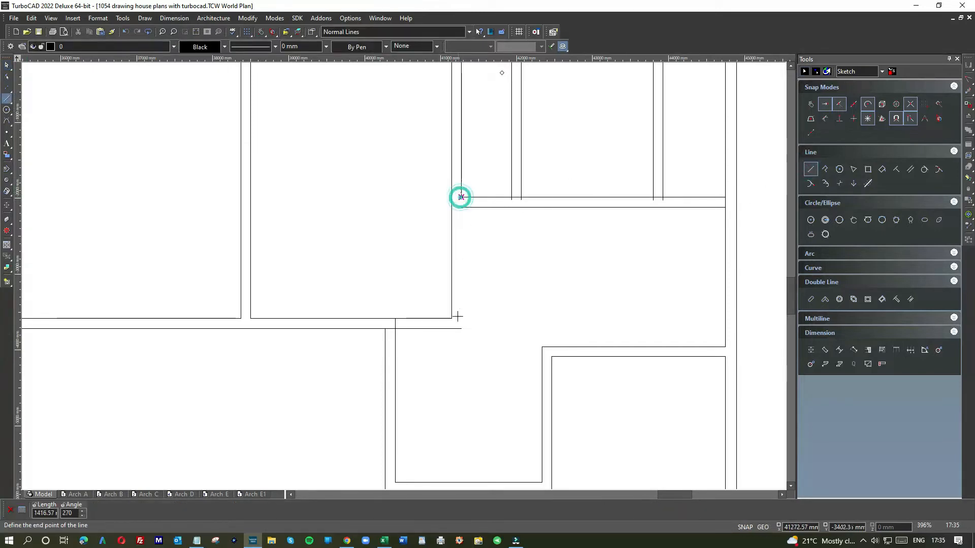
click(4, 67)
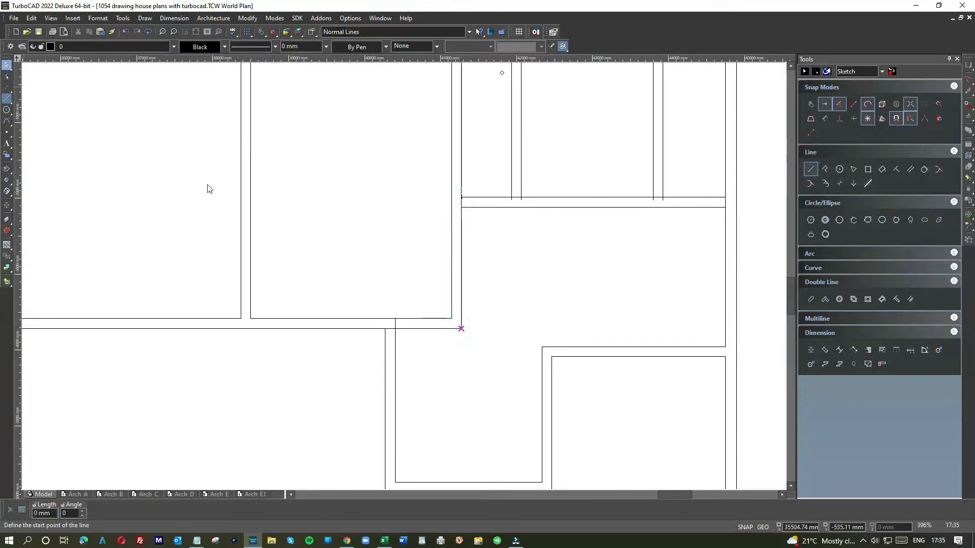
Shorten the sitting-room wall's hall-side line to about 2028 mm so it ends at the lower line of the kitchen's lower wall
scroll(427, 319, down, 2)
scroll(427, 303, up, 2)
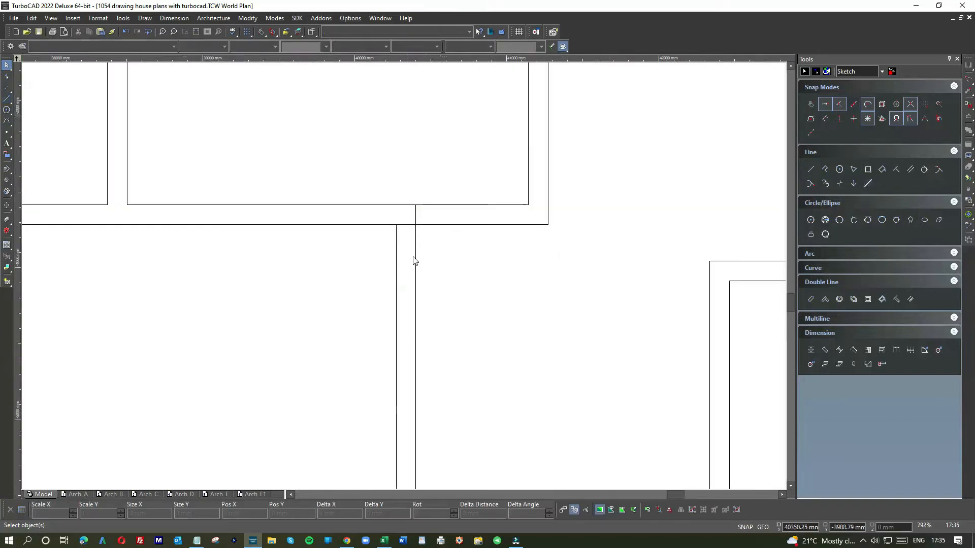
click(414, 253)
click(413, 203)
click(416, 224)
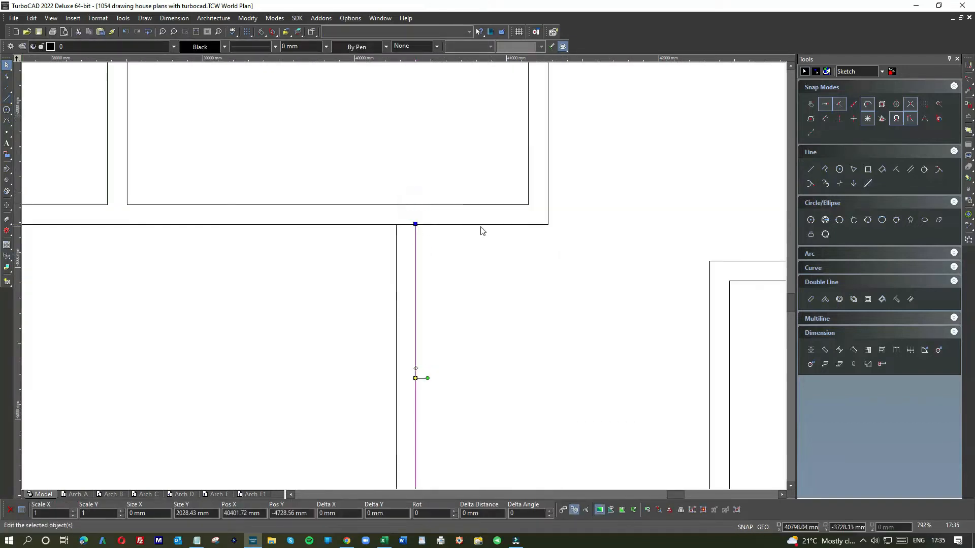
Shorten the lower line of the kitchen's lower wall to about 5277 mm so it ends at the sitting-room wall's room-side line
click(481, 224)
click(547, 223)
click(396, 223)
click(361, 247)
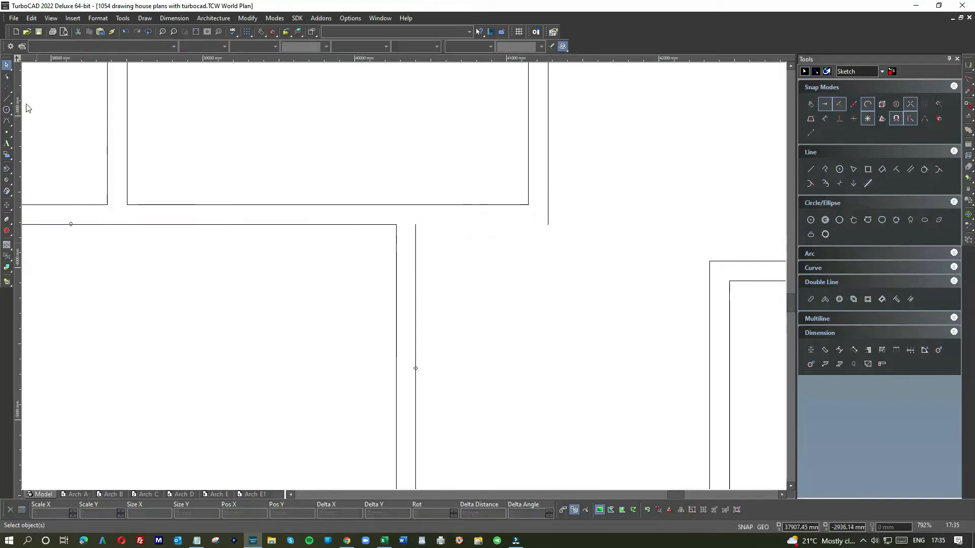
Draw a line about 1001 mm long from the sitting-room corner to the kitchen's outer lower corner
click(8, 99)
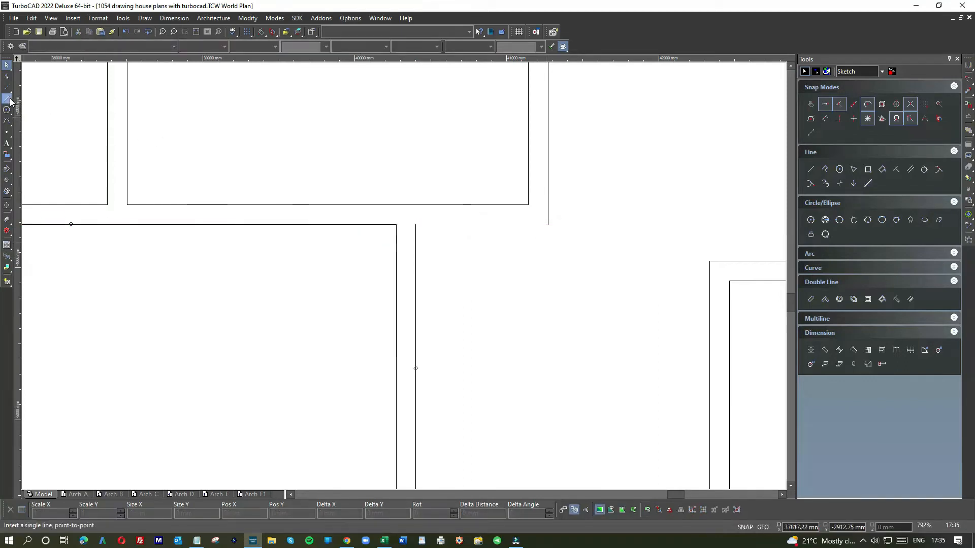
click(395, 224)
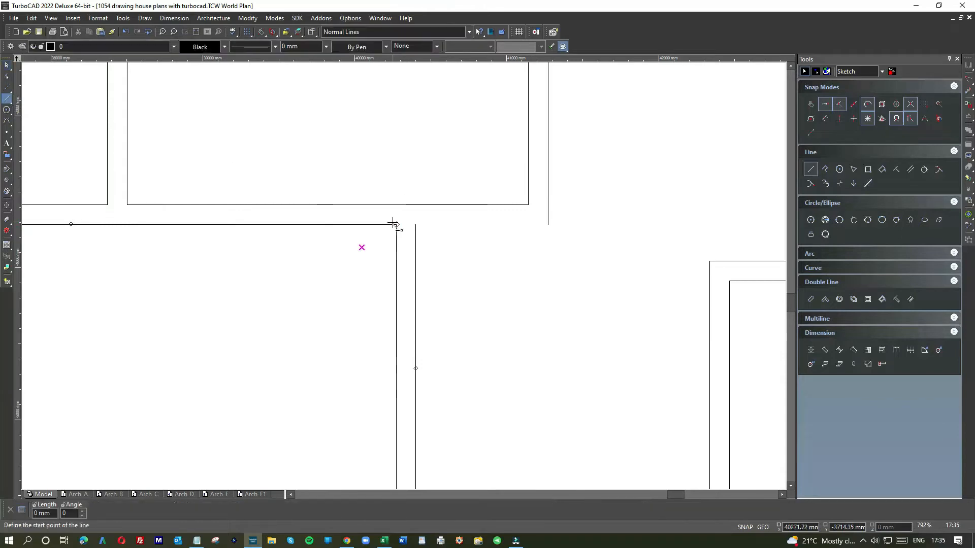
click(547, 224)
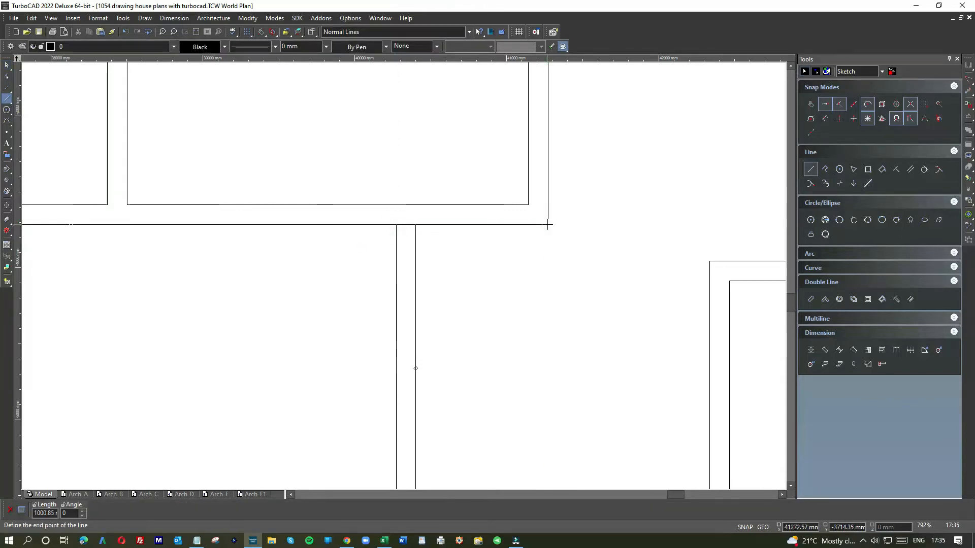
key(Escape)
Shorten the new line under the kitchen so it starts at the sitting-room wall's hall-side line, opening the wall junction
click(449, 222)
click(446, 224)
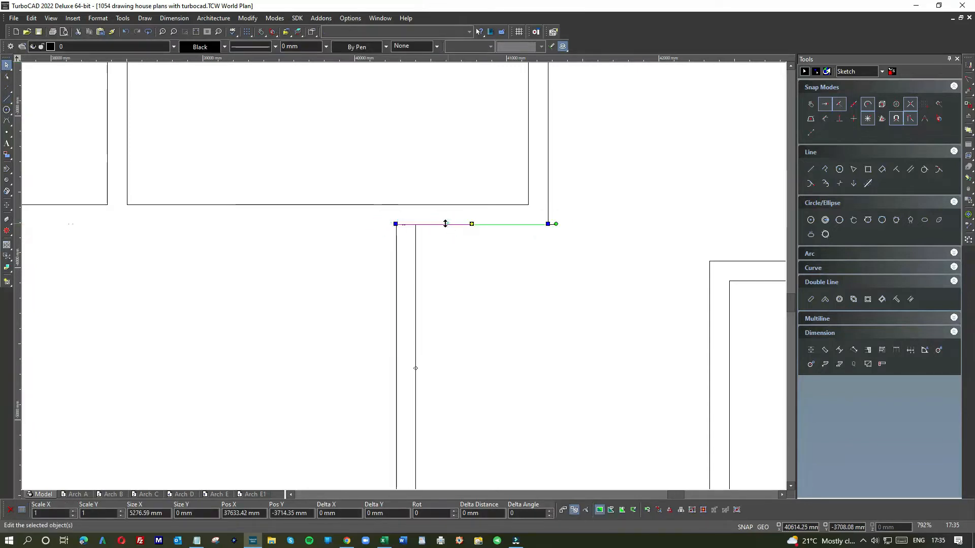
click(392, 224)
click(416, 226)
click(485, 243)
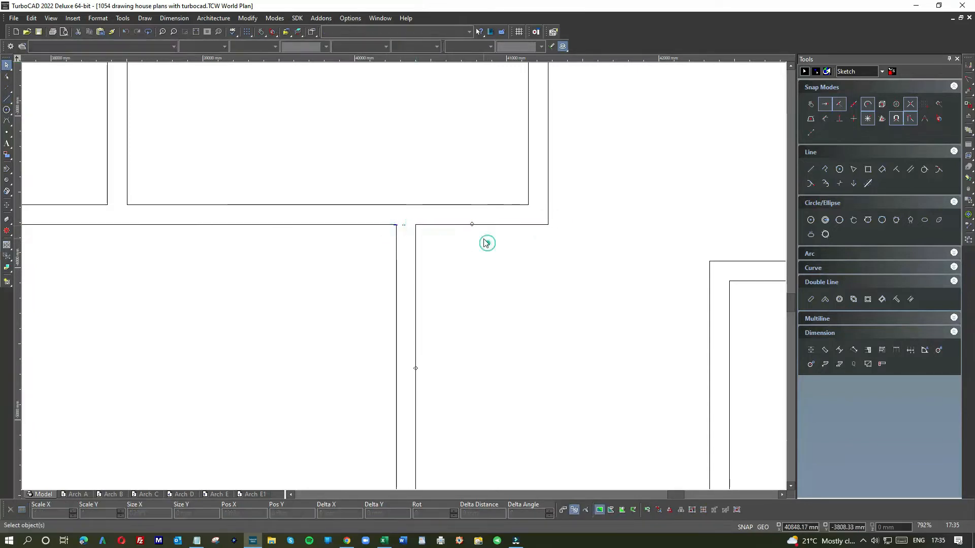
Shorten the kitchen wall's hall-side line so its upper end meets the lower line of the cupboard and bathroom wall
scroll(485, 242, down, 2)
scroll(422, 208, up, 2)
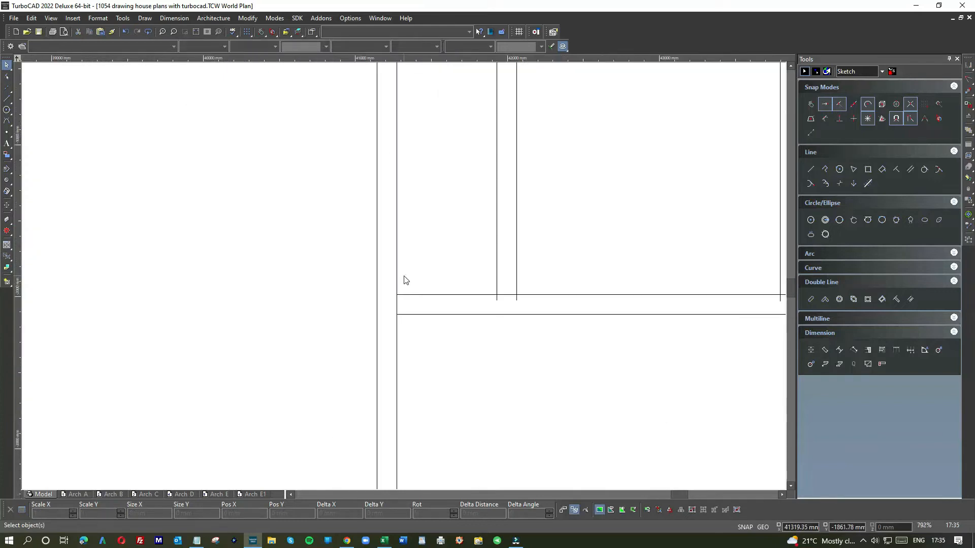
click(398, 258)
click(398, 337)
drag(396, 296, 396, 314)
click(467, 339)
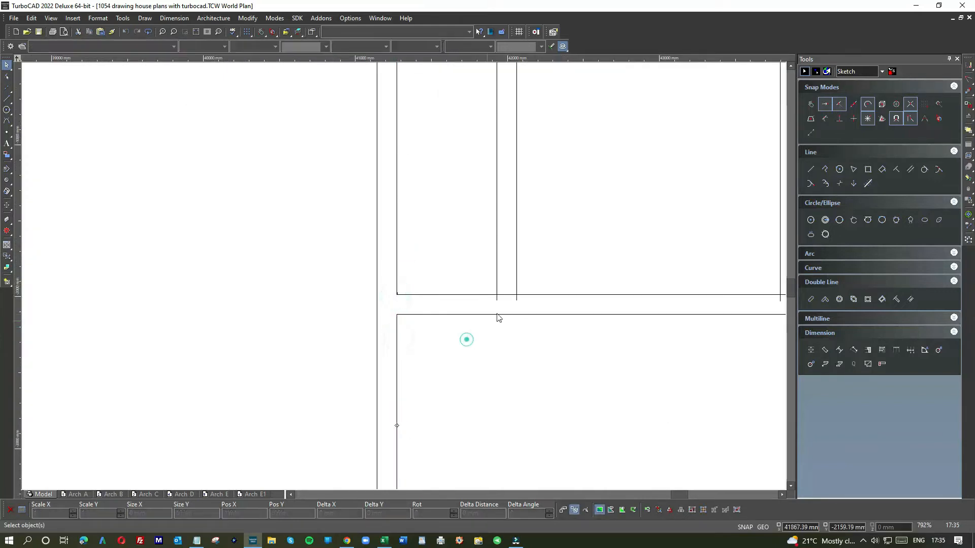
Shorten the upper line below the cupboard and bathroom to about 2685 mm so it starts at the partition's bathroom-side line
scroll(405, 279, down, 2)
scroll(405, 280, down, 1)
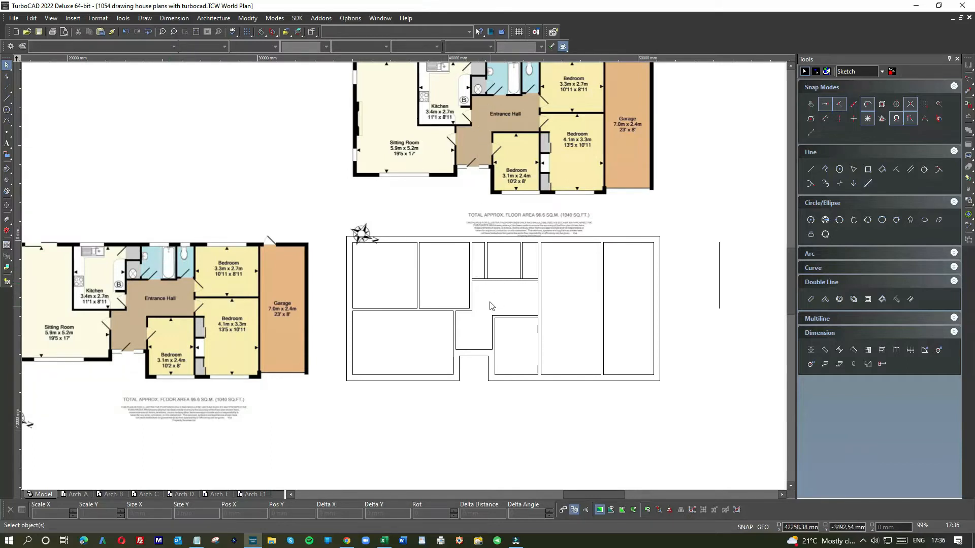
scroll(491, 306, up, 5)
scroll(404, 279, down, 5)
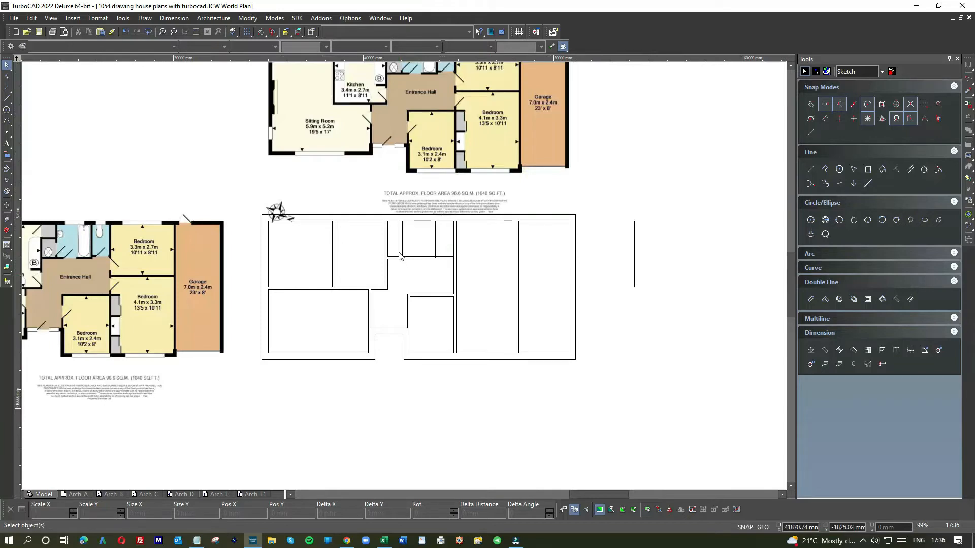
scroll(404, 279, up, 5)
click(438, 296)
click(358, 298)
click(418, 299)
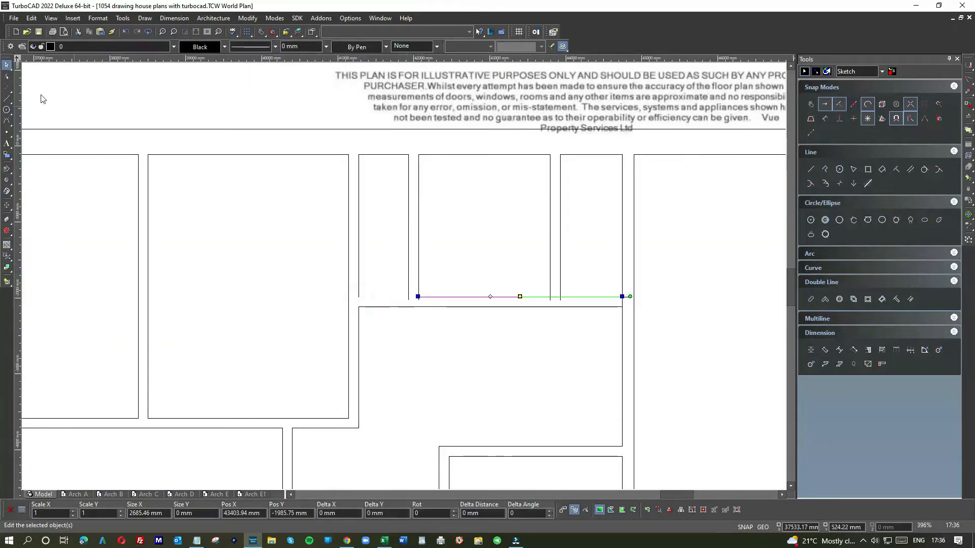
Try to shorten the cupboard-bathroom partition's bathroom-side line to the bathroom's lower wall line
scroll(406, 279, up, 4)
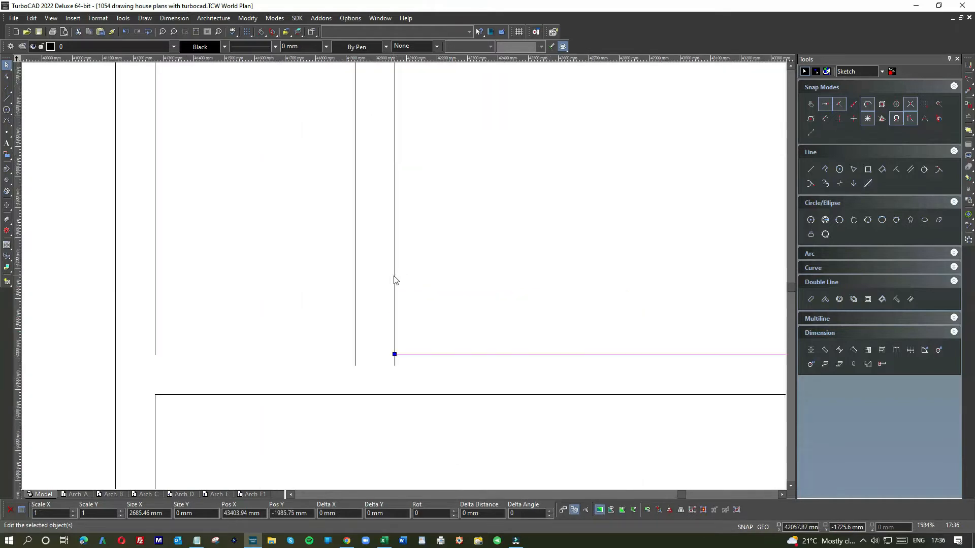
click(394, 278)
click(414, 283)
drag(394, 365, 394, 355)
Draw a line from the bathroom's lower corner across to the kitchen-cupboard wall to close the cupboard's lower edge
click(811, 170)
click(395, 355)
click(156, 348)
click(6, 64)
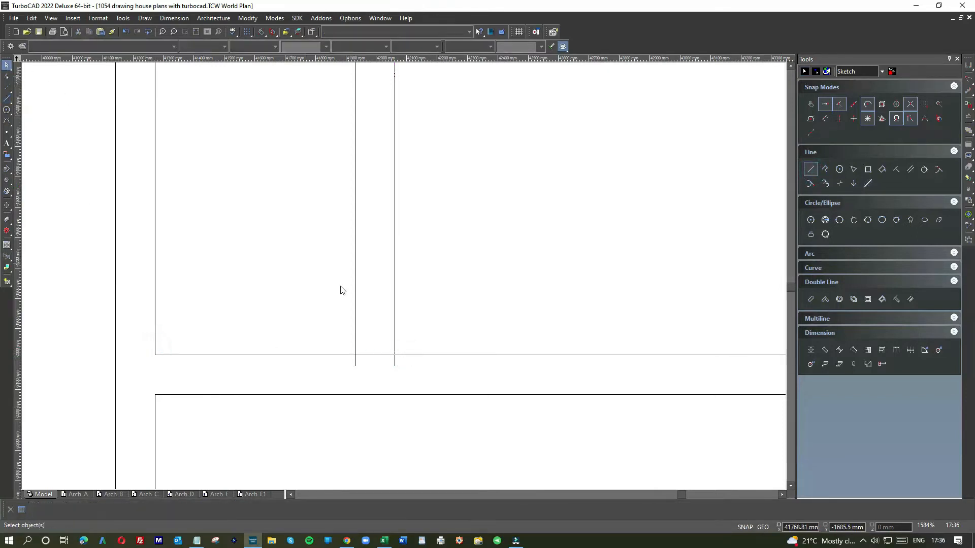
Shorten both lines of the cupboard-bathroom partition to the rooms' lower wall line, making the cupboard-side line about 1877 mm long
click(355, 289)
drag(354, 366, 354, 354)
click(395, 329)
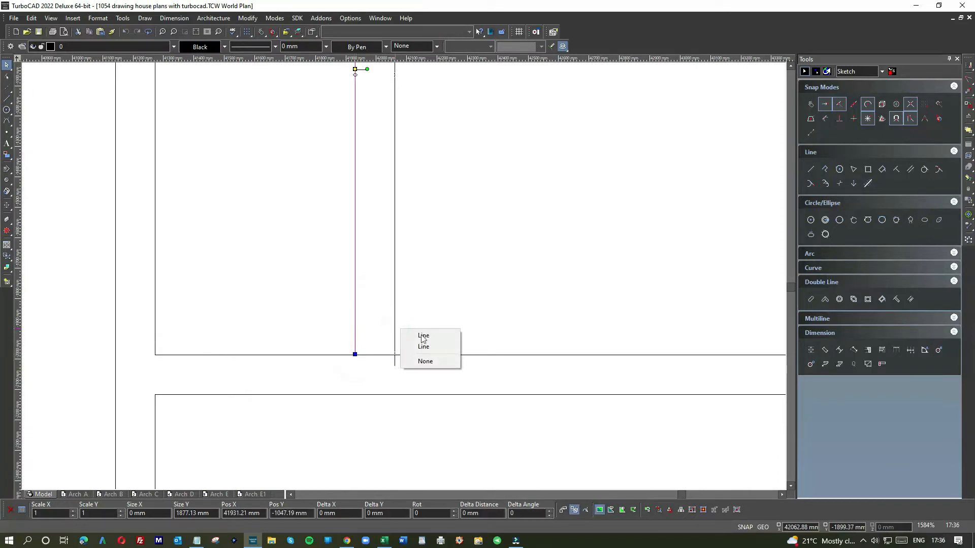
click(422, 335)
click(408, 331)
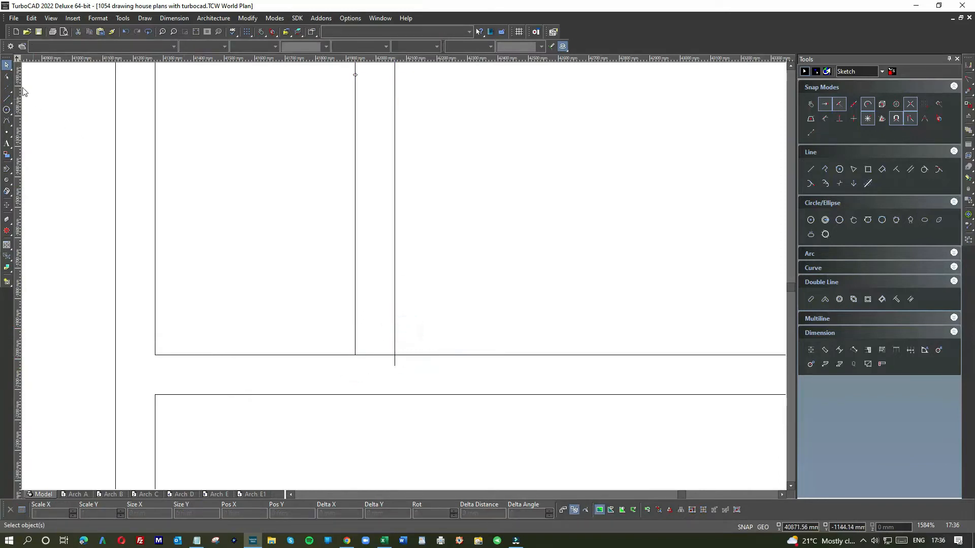
drag(339, 322, 423, 380)
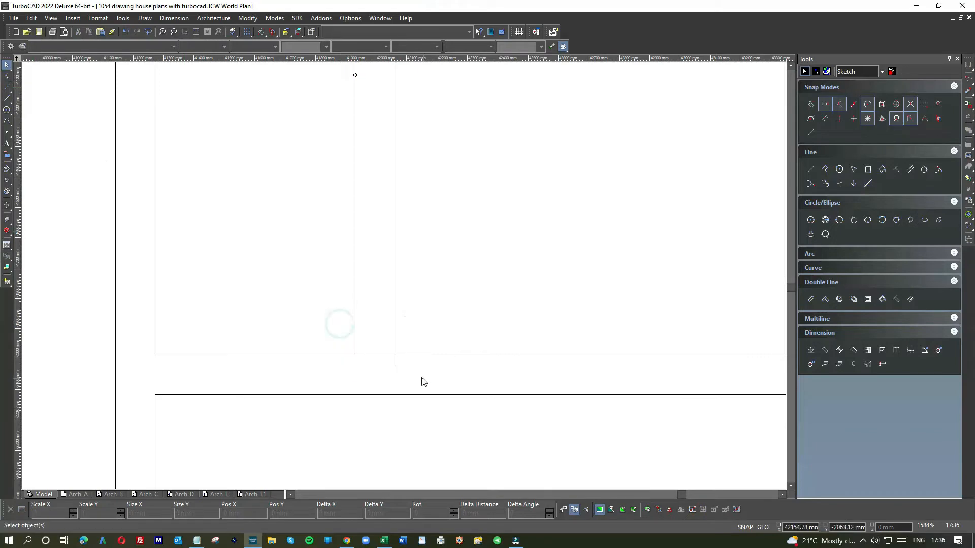
click(394, 365)
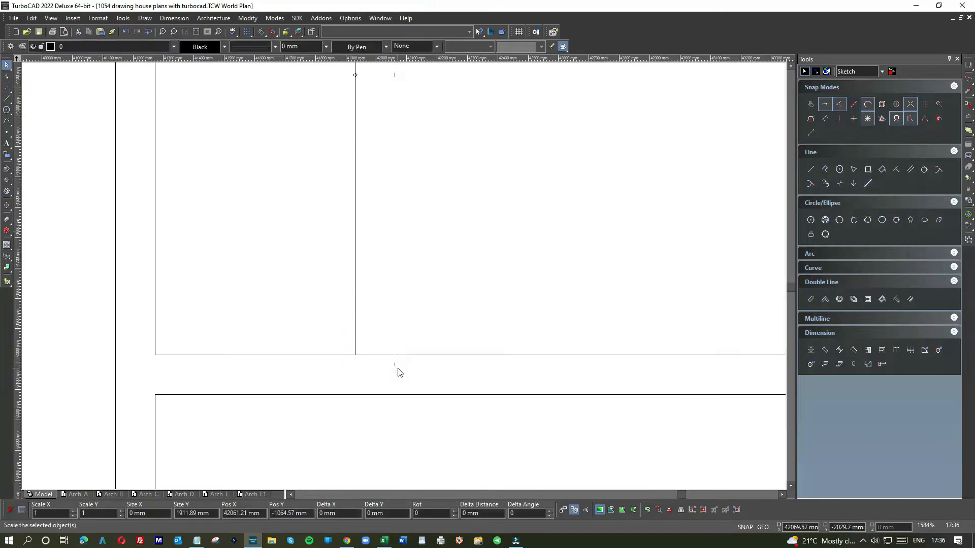
click(396, 368)
Shorten the cupboard's lower line so it ends at the partition's cupboard-side line, clearing the junction
click(414, 357)
click(344, 357)
drag(395, 356, 355, 358)
click(432, 324)
Join the bathroom-side line of the bathroom-WC partition with the bathroom's lower wall line using Meet 2 Lines
scroll(399, 337, down, 3)
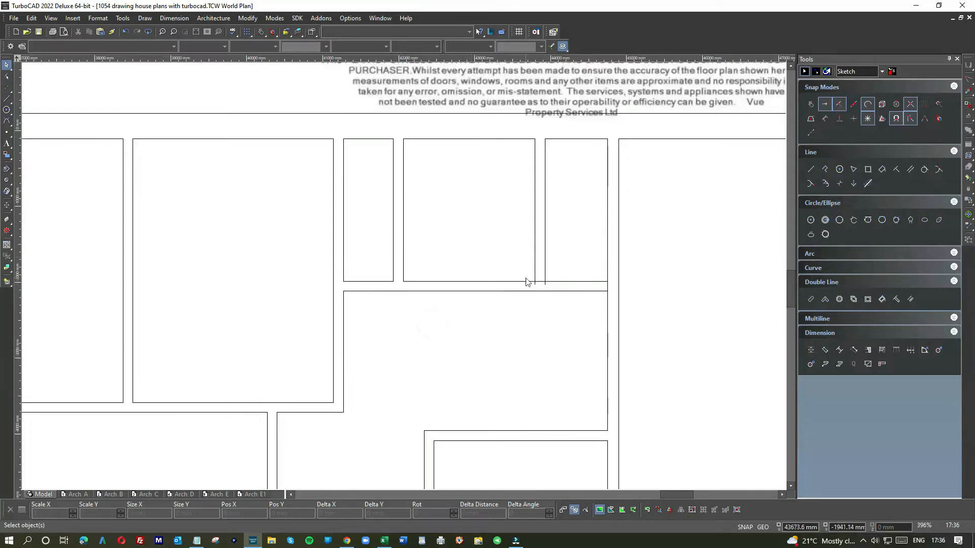
scroll(528, 278, up, 3)
click(436, 265)
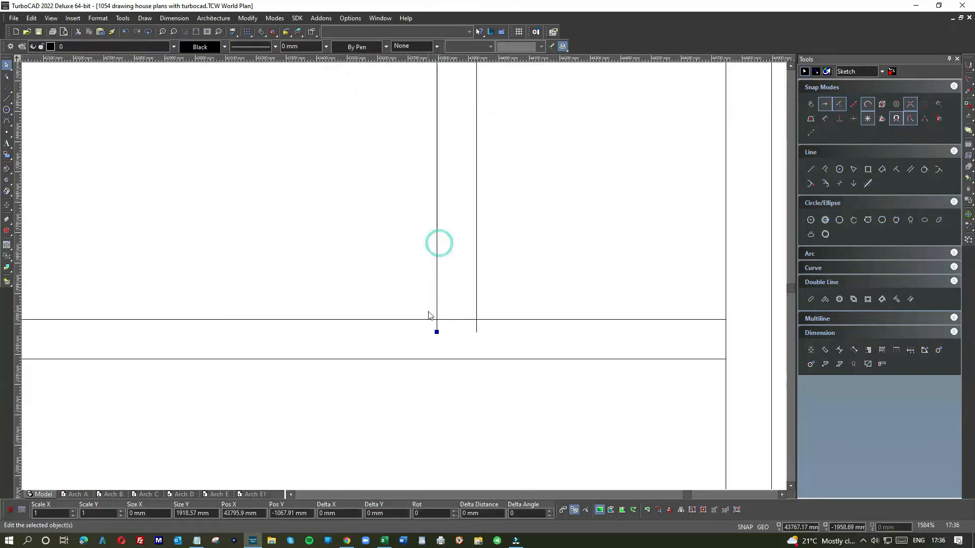
right_click(513, 277)
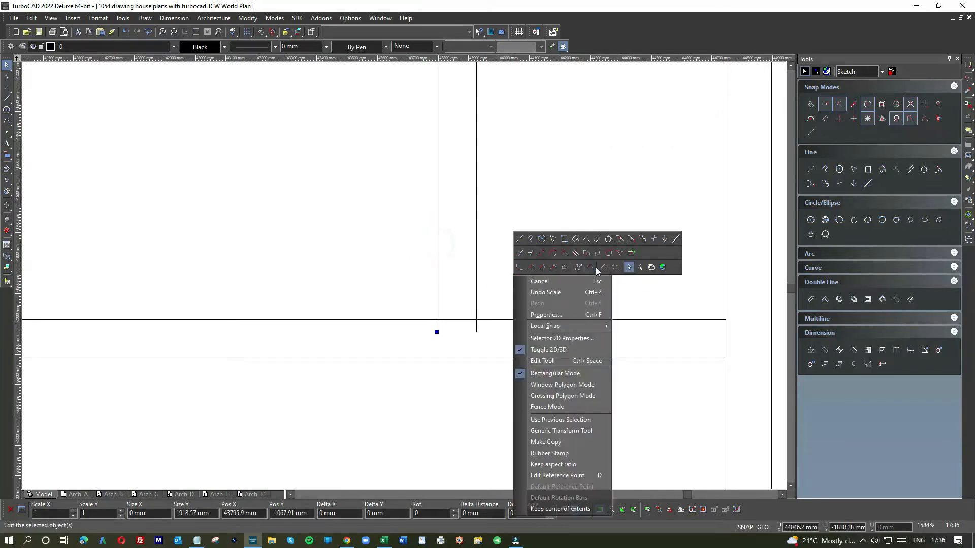
click(619, 254)
click(437, 286)
click(404, 319)
Draw a line from the bathroom's joined corner across to the bedroom wall to close the WC's lower edge
click(810, 169)
click(437, 319)
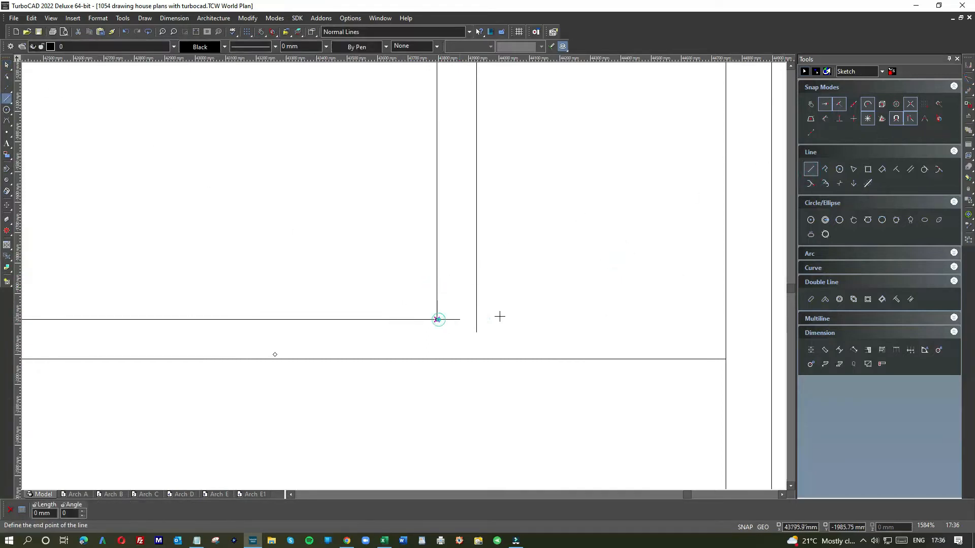
click(725, 319)
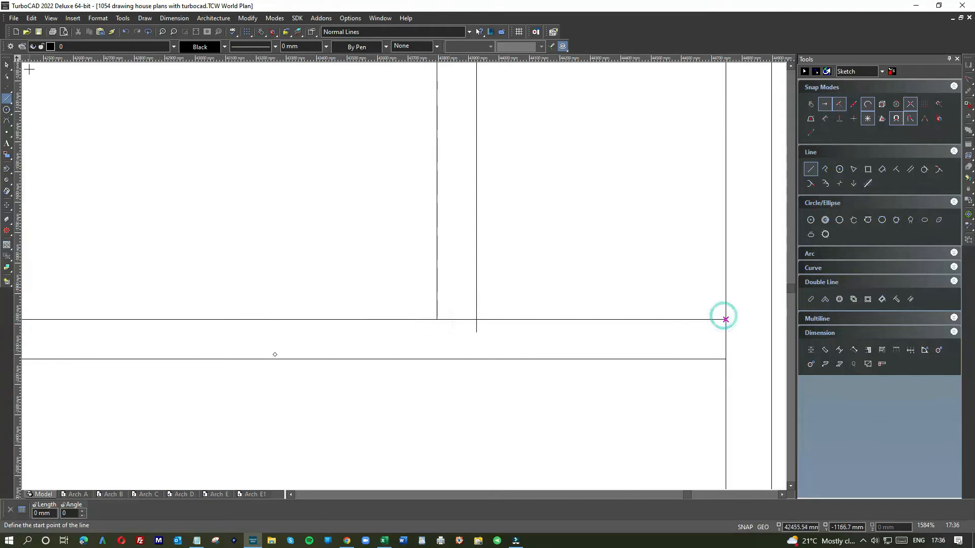
key(Escape)
Shorten the partition's WC-side line and the WC's lower line to meet in a clean corner, making the lower line about 821 mm long
click(472, 299)
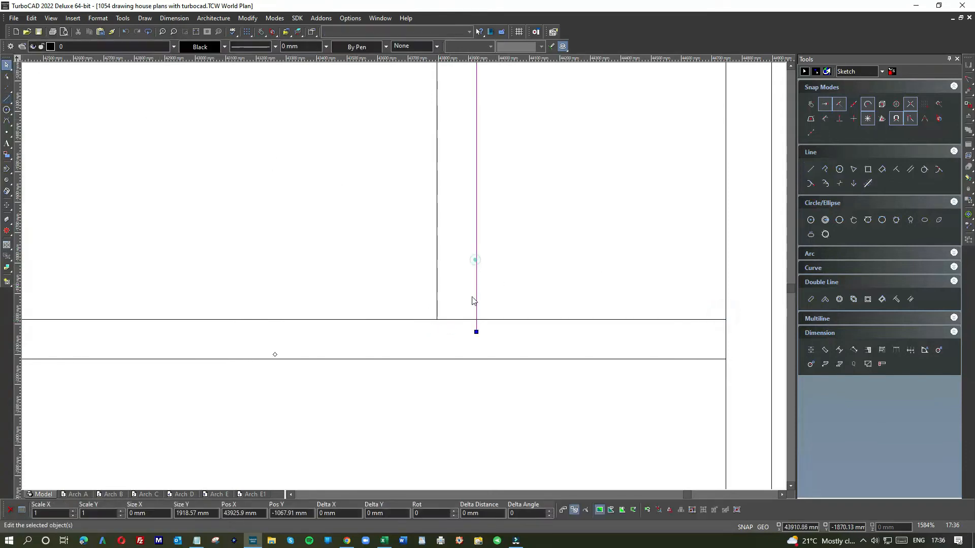
mouse_move(476, 332)
mouse_down()
mouse_move(490, 321)
mouse_move(466, 320)
mouse_move(477, 319)
mouse_up()
click(491, 320)
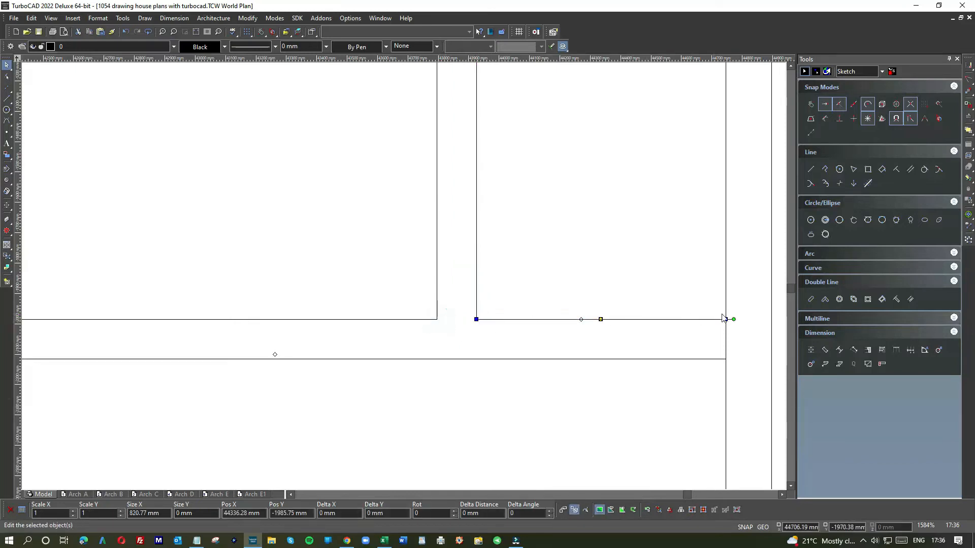
click(696, 290)
Join the WC's lower line with the bedroom-side wall line using Meet 2 Lines to form a clean corner
scroll(607, 276, down, 1)
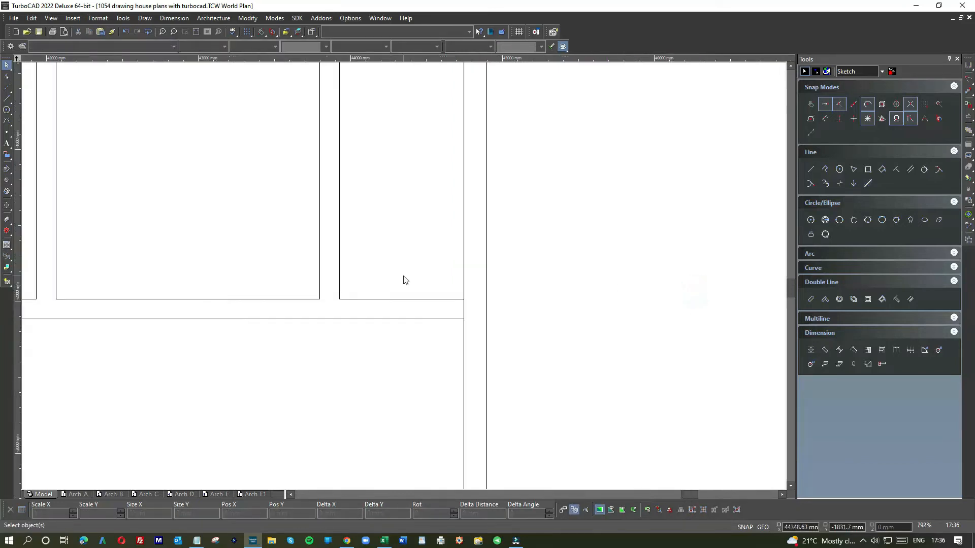
right_click(435, 279)
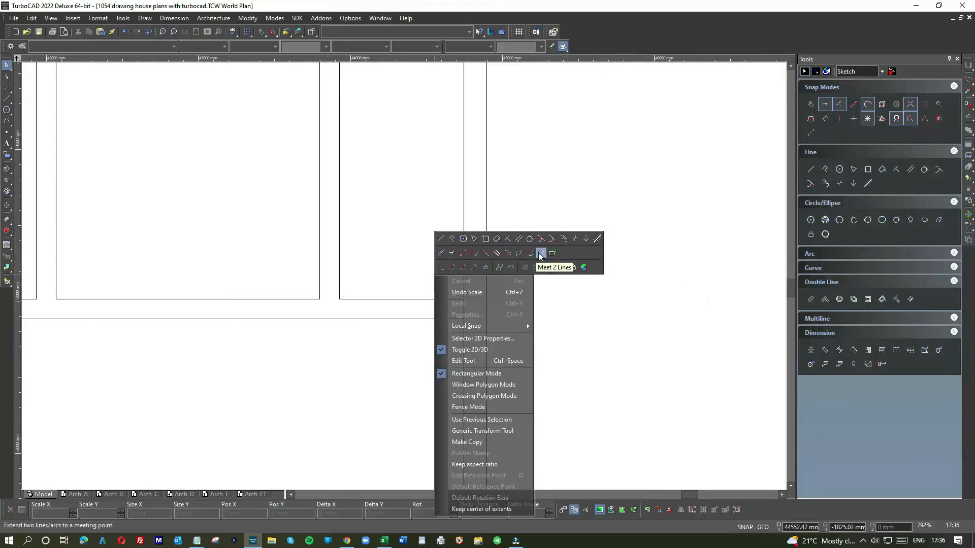
click(538, 252)
click(460, 273)
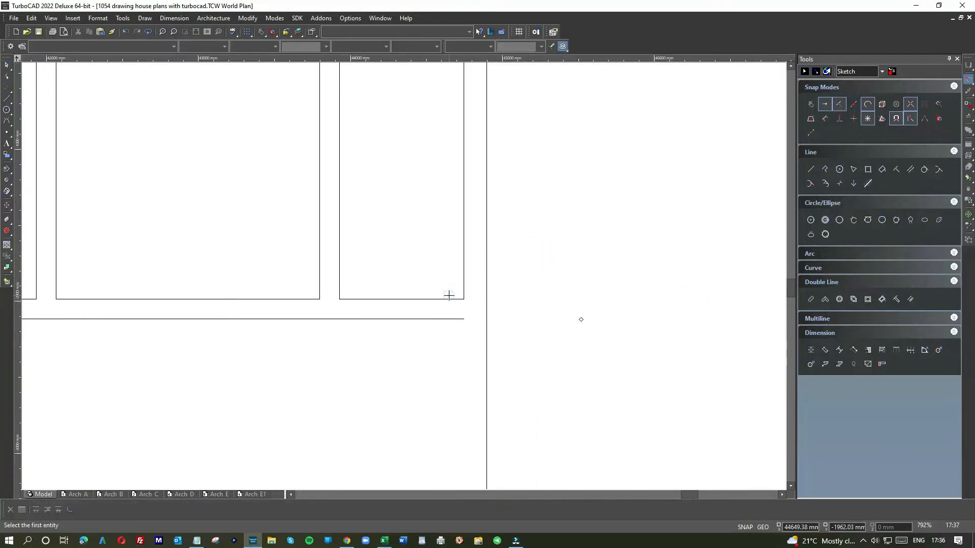
Draw a vertical line closing the entrance hall beside the bedroom, from the hall's upper line down to the small bedroom's upper wall line
click(8, 98)
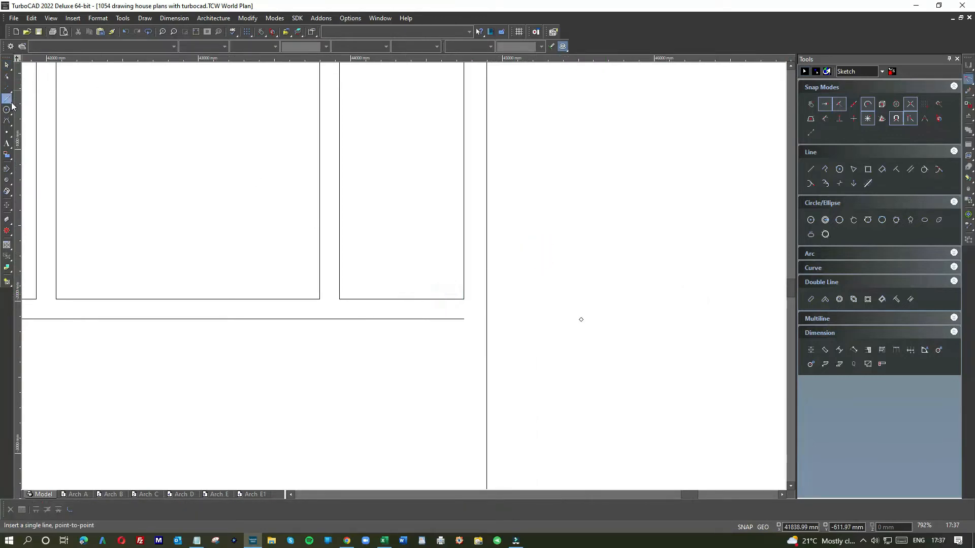
click(464, 319)
scroll(403, 274, down, 4)
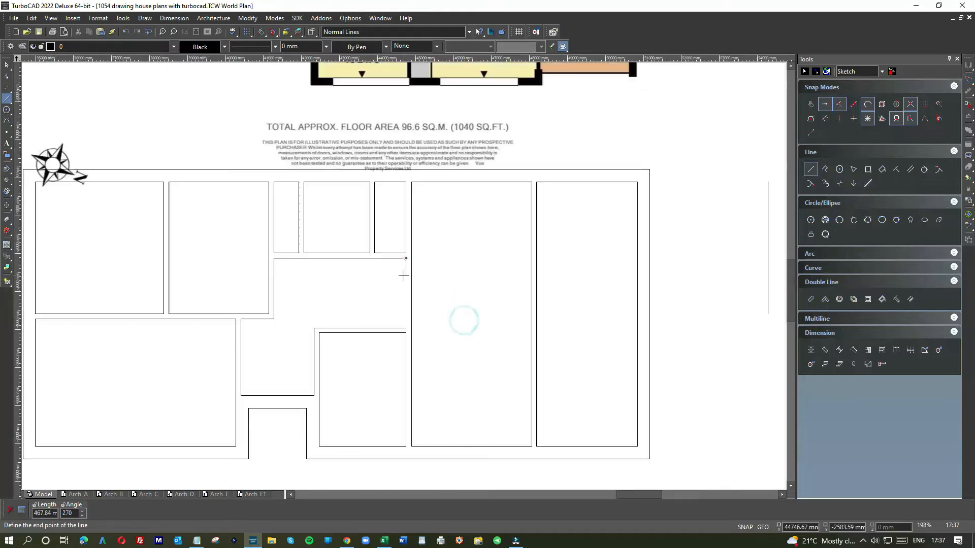
click(404, 329)
Project a horizontal line from the upper edge of the cupboard partition in the floor plan image to the drawn cupboard's bathroom-side wall line
scroll(427, 267, down, 4)
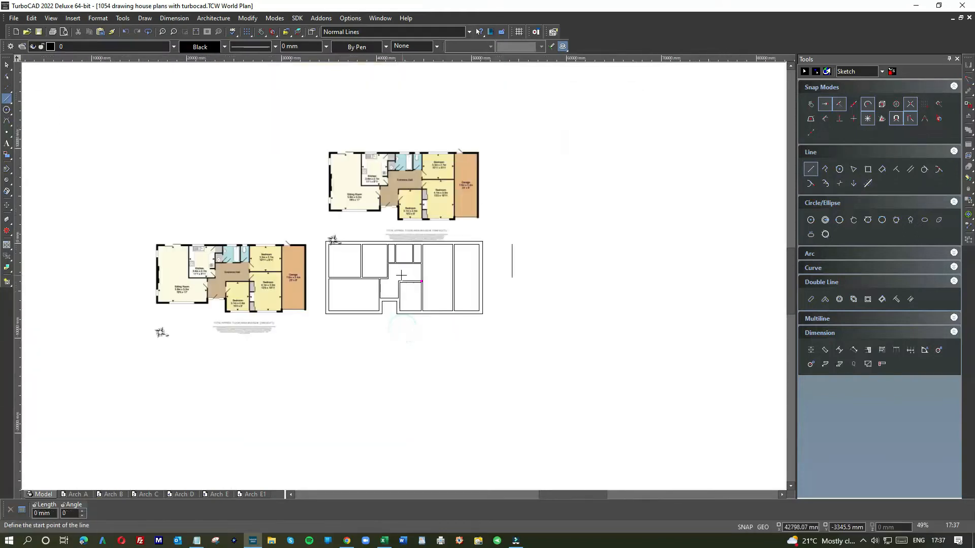
scroll(222, 262, up, 4)
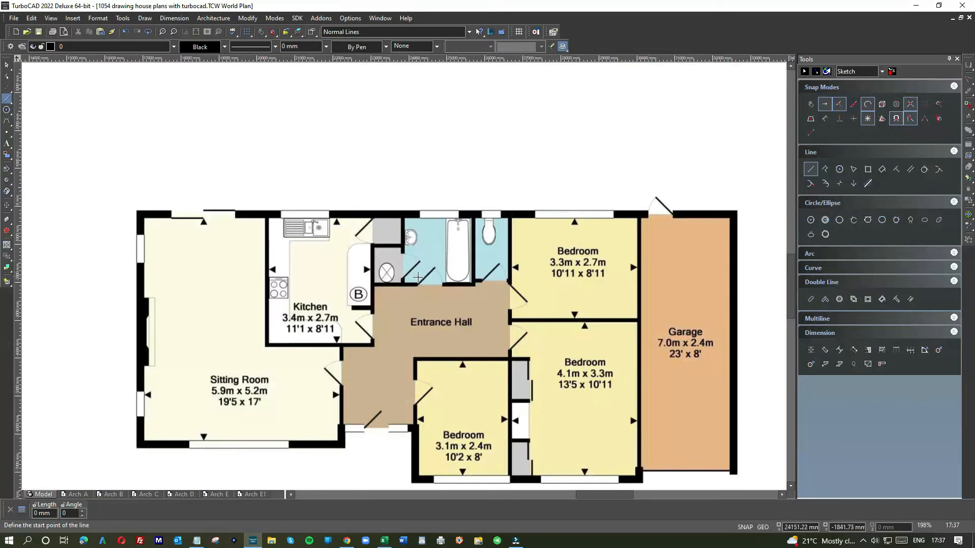
scroll(406, 275, down, 2)
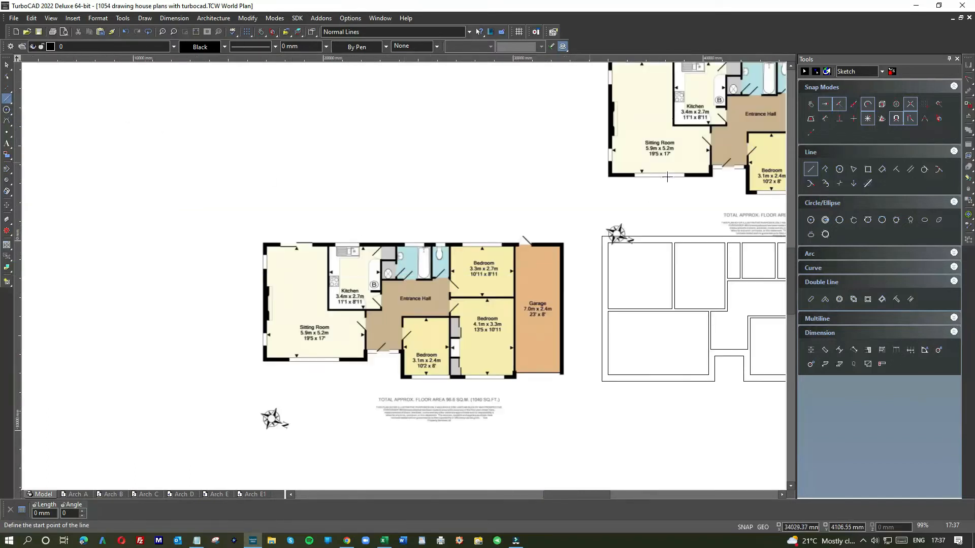
click(810, 169)
scroll(401, 261, up, 6)
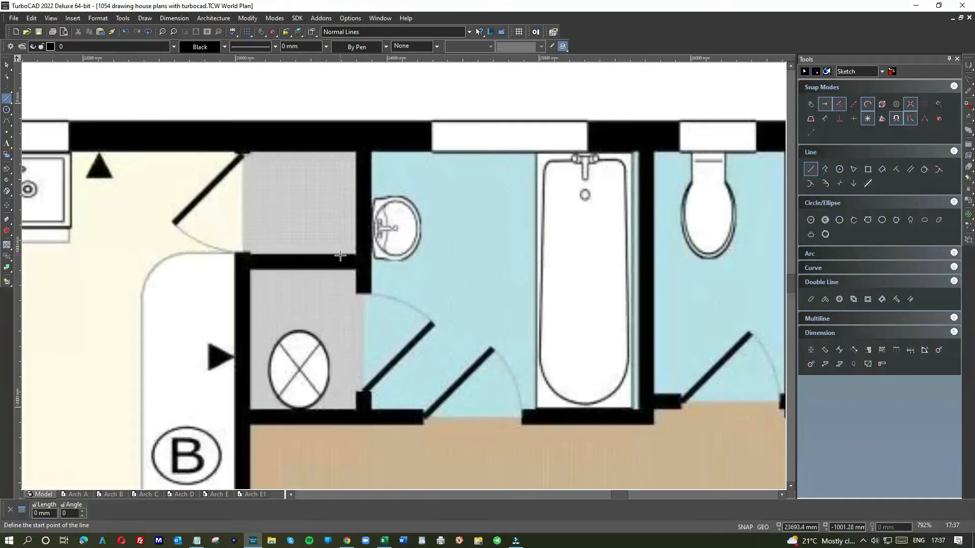
click(340, 255)
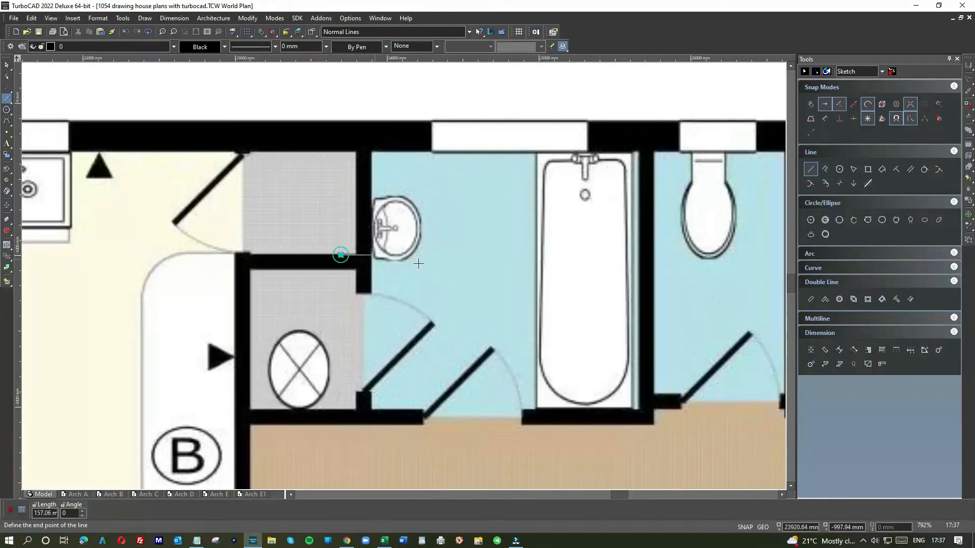
scroll(340, 255, down, 4)
scroll(403, 276, down, 2)
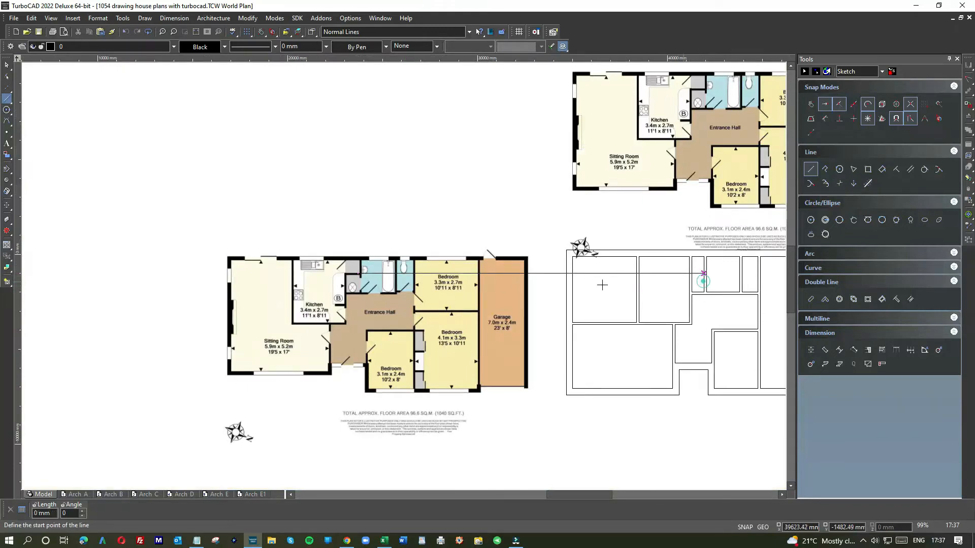
Shorten the projected partition line to span only the cupboard, about 659 mm long
scroll(404, 275, up, 2)
scroll(404, 275, down, 2)
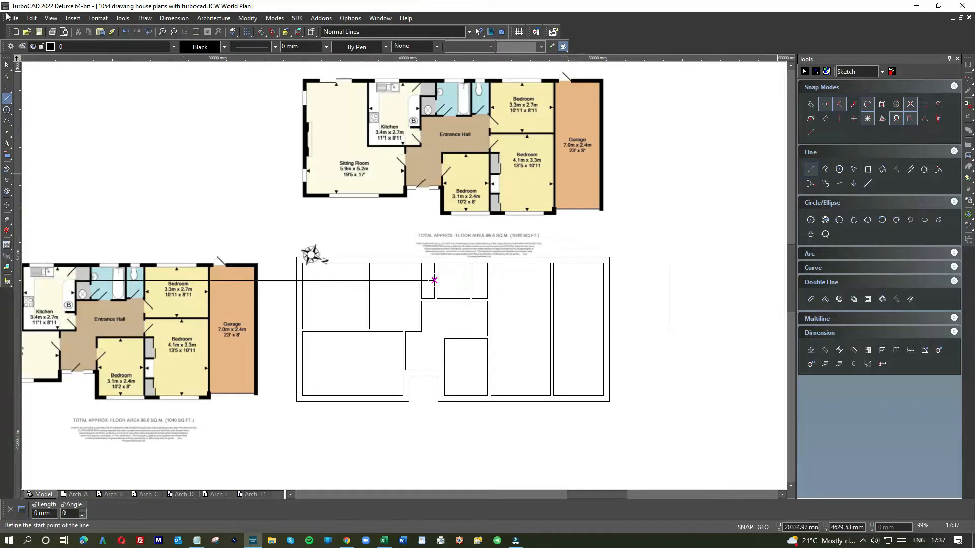
click(6, 65)
click(325, 280)
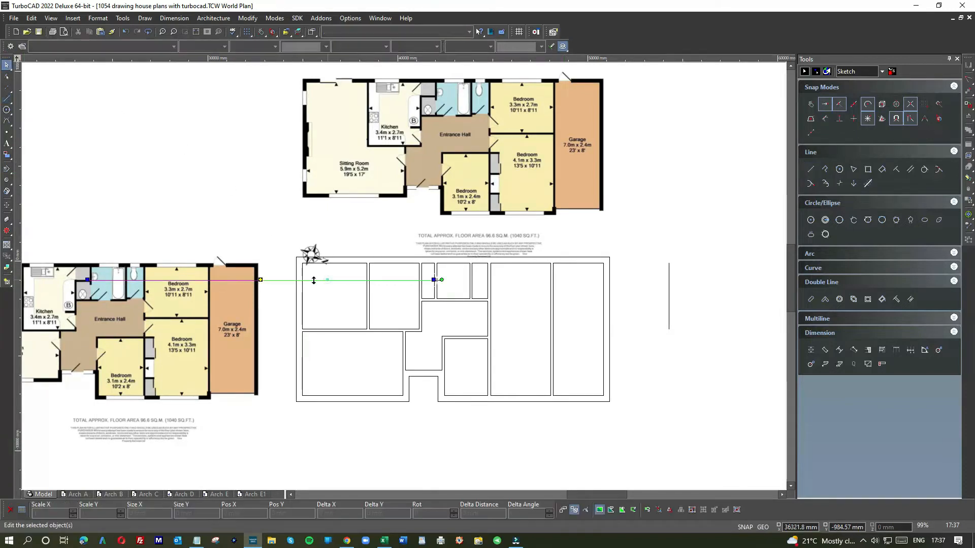
click(87, 281)
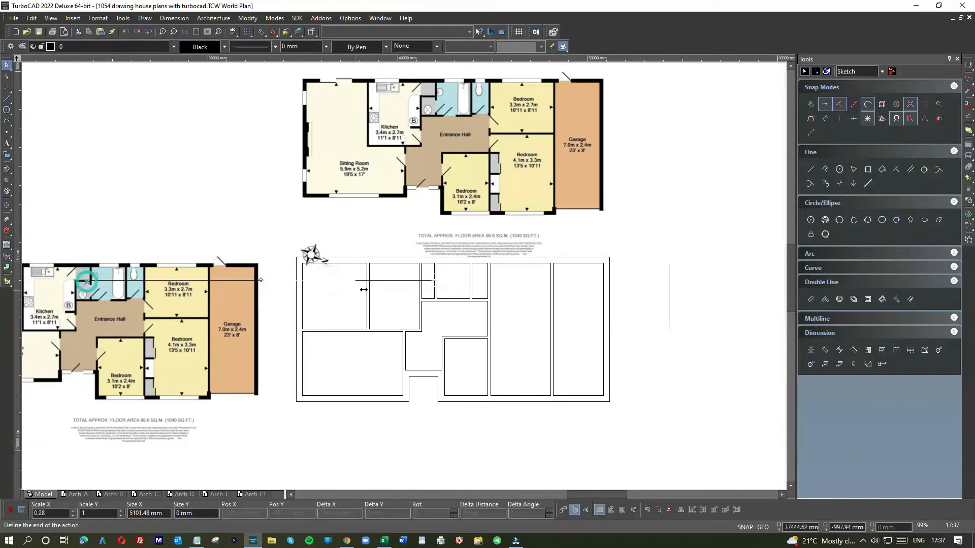
click(419, 281)
Offset the cupboard partition line 130 mm downward with the Parallel line tool
scroll(406, 279, up, 2)
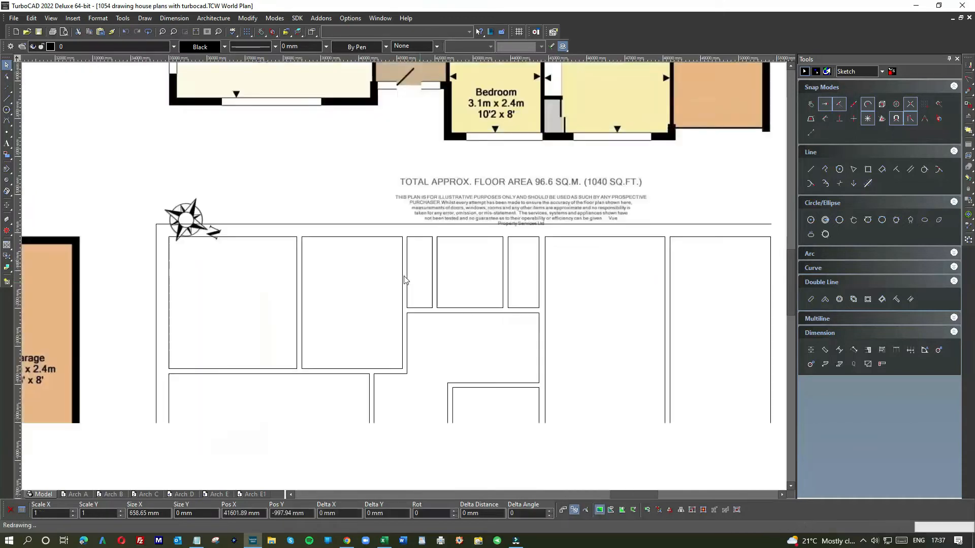
click(910, 169)
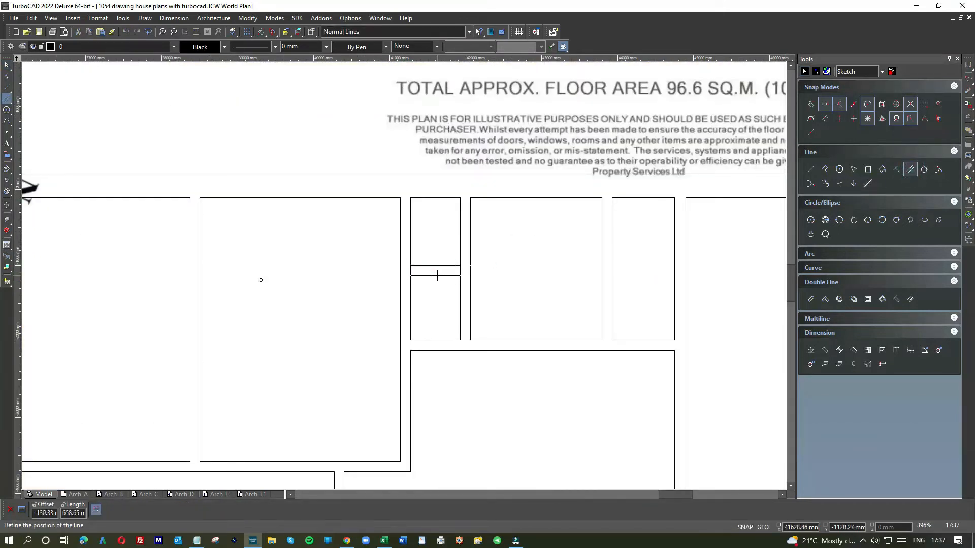
text(-)
key(Return)
click(7, 65)
Use Meet 2 Lines to join the partition's lower line to the kitchen-side wall line and its upper line to the bathroom-side wall line
scroll(420, 283, up, 4)
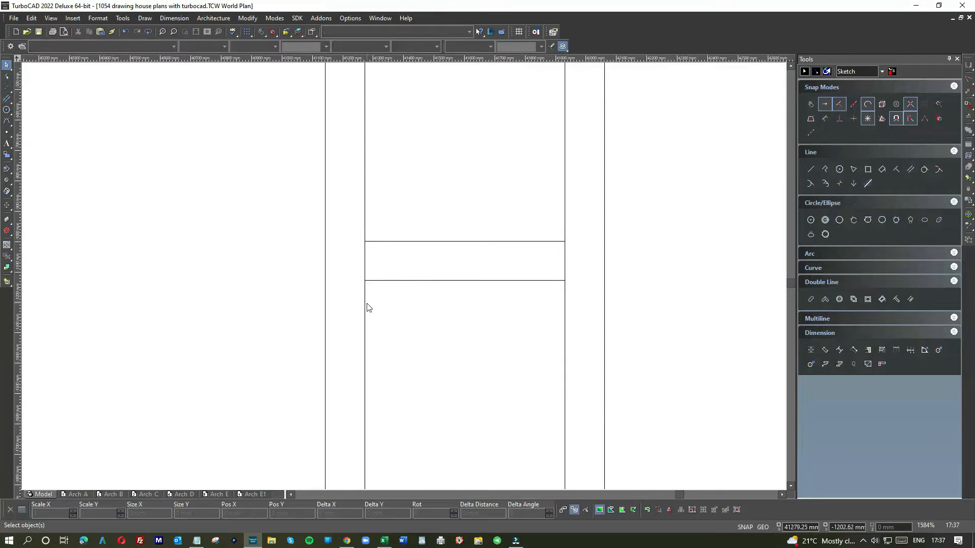
right_click(392, 304)
click(497, 283)
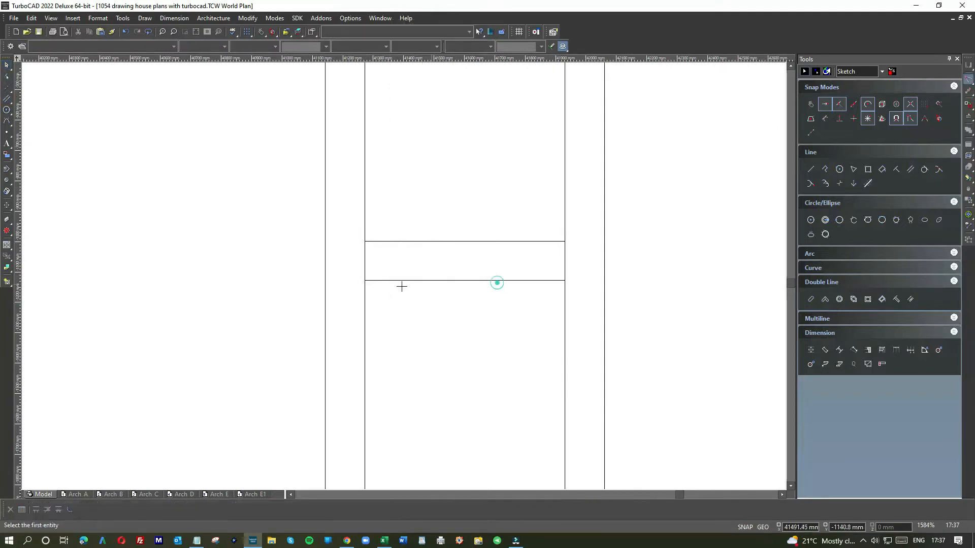
click(388, 280)
click(366, 312)
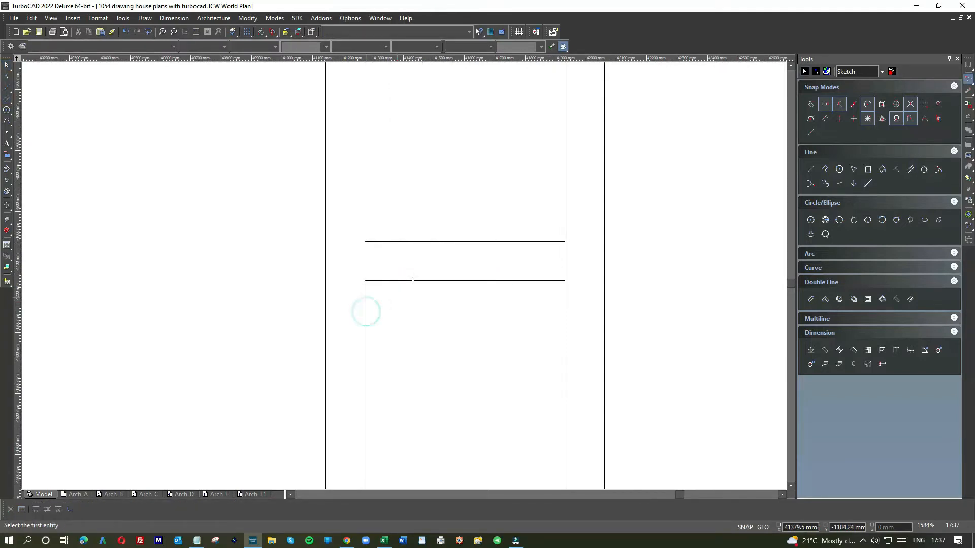
click(563, 198)
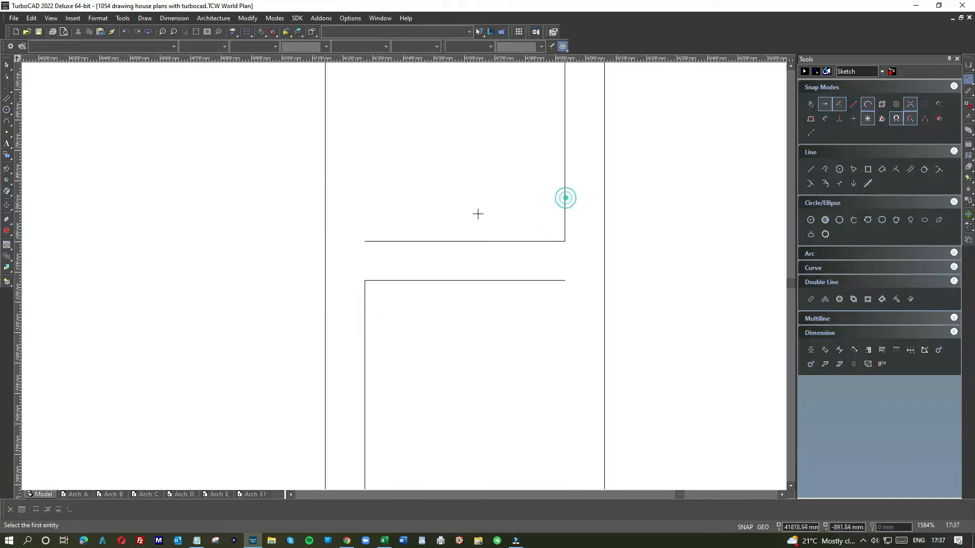
Draw vertical lines closing the upper cupboard's kitchen side and the lower cupboard's bathroom side
click(8, 98)
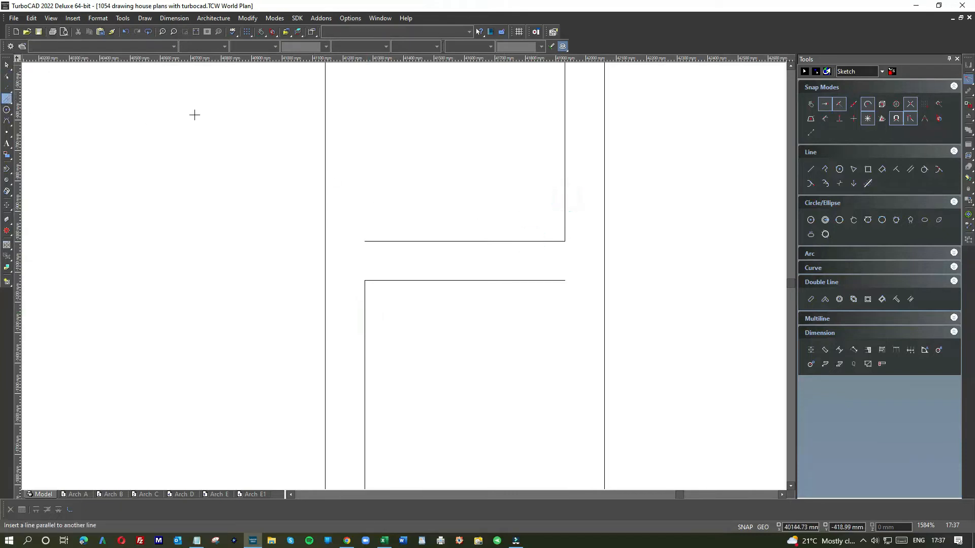
click(810, 169)
click(366, 240)
scroll(386, 183, down, 2)
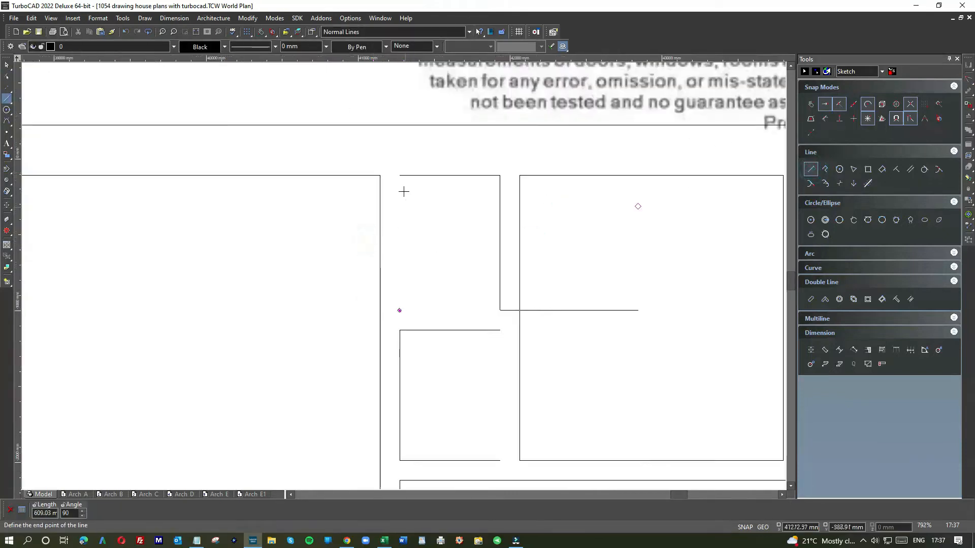
click(400, 175)
click(499, 330)
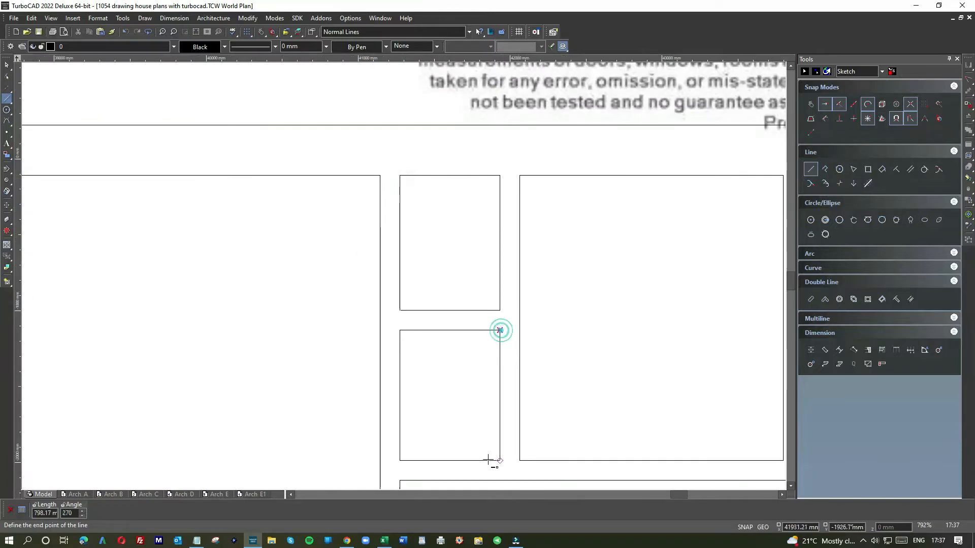
click(499, 461)
Delete the stray vertical line beyond the garage end of the drawn plan
scroll(370, 274, down, 8)
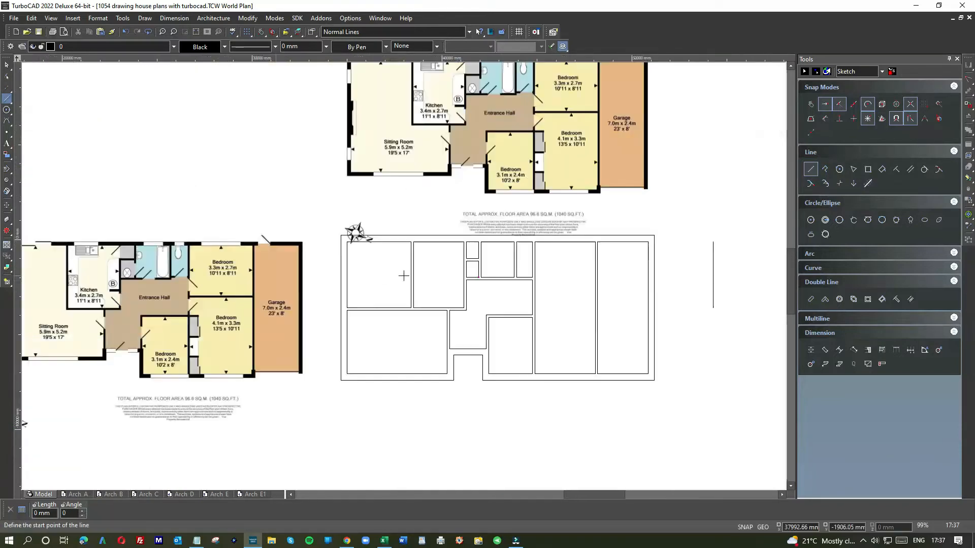
scroll(276, 278, up, 4)
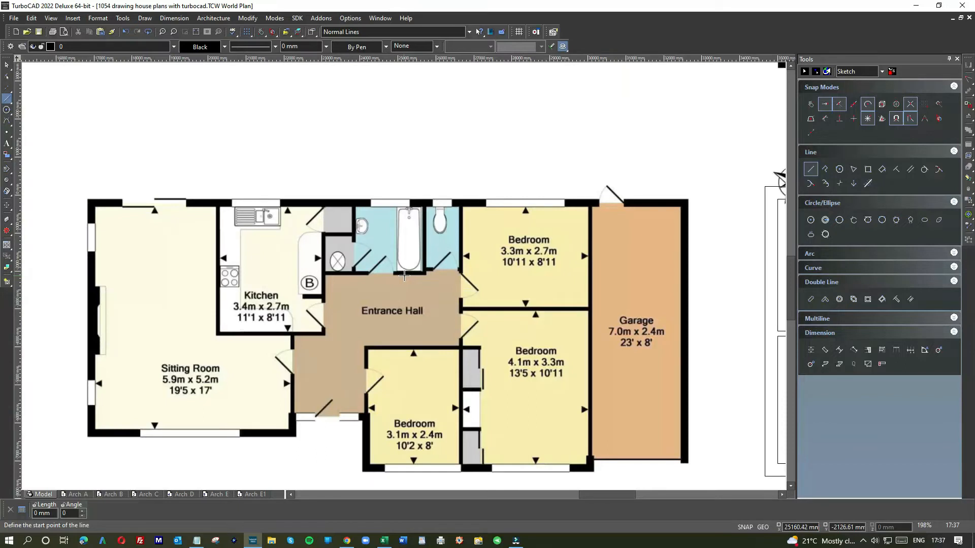
scroll(403, 274, down, 4)
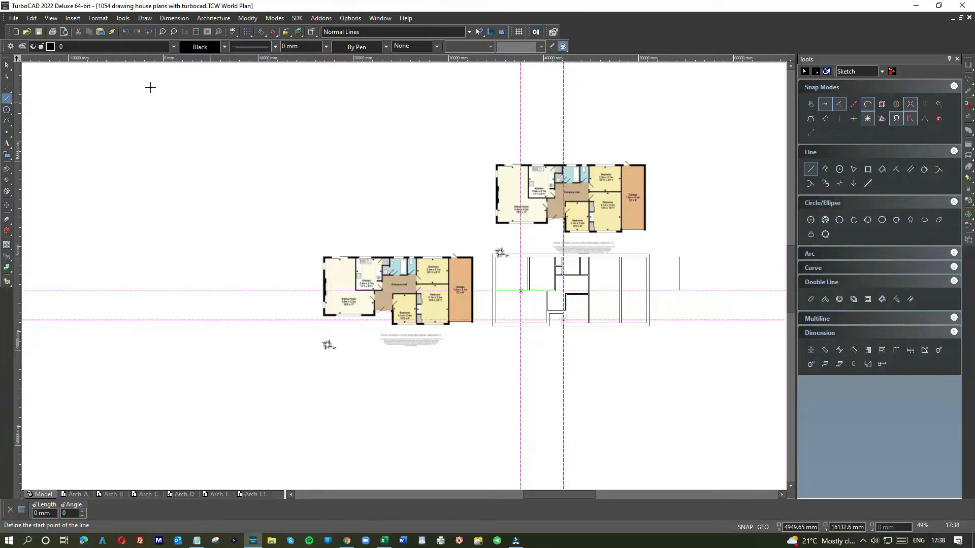
key(Escape)
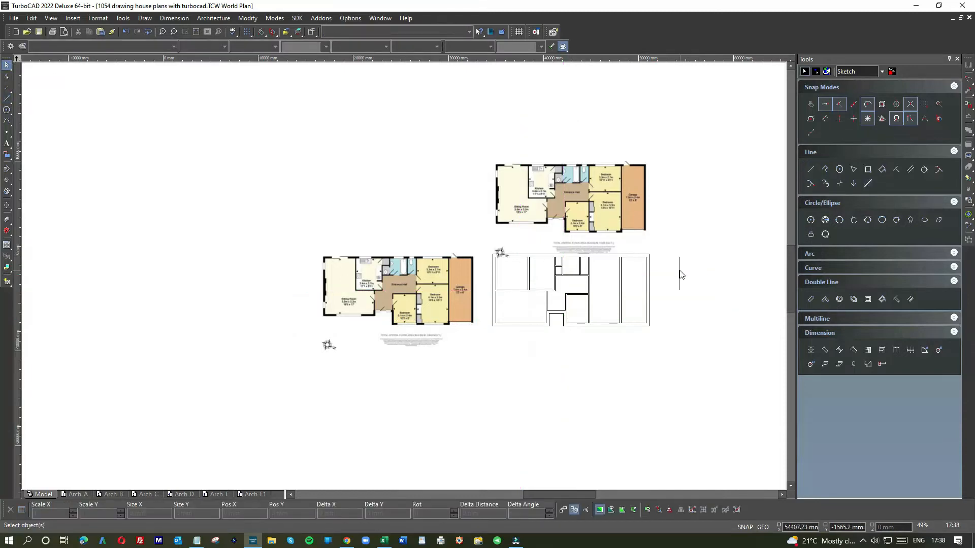
click(679, 271)
key(Delete)
Draw a 762 by 762 mm square in the empty space below the drawn plan
scroll(626, 294, up, 2)
scroll(406, 280, down, 2)
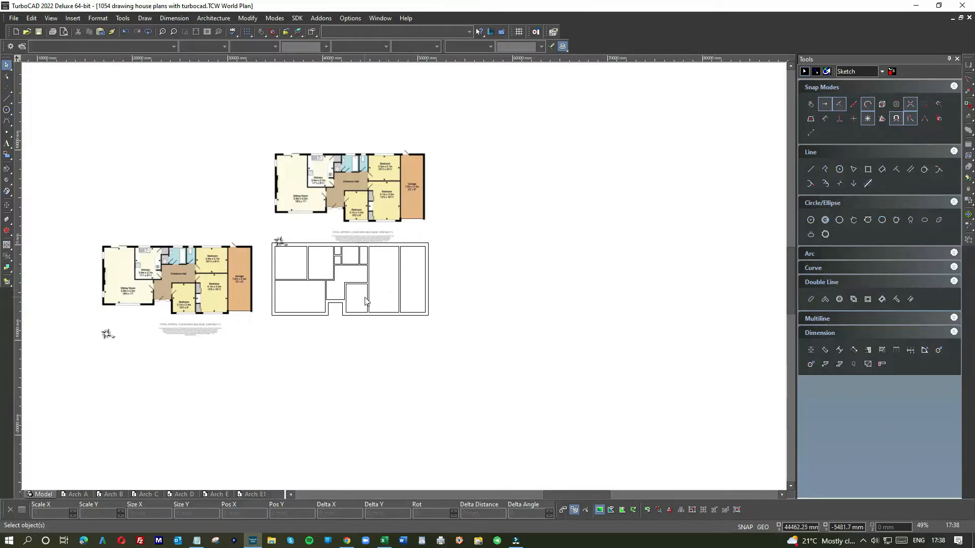
scroll(405, 280, up, 2)
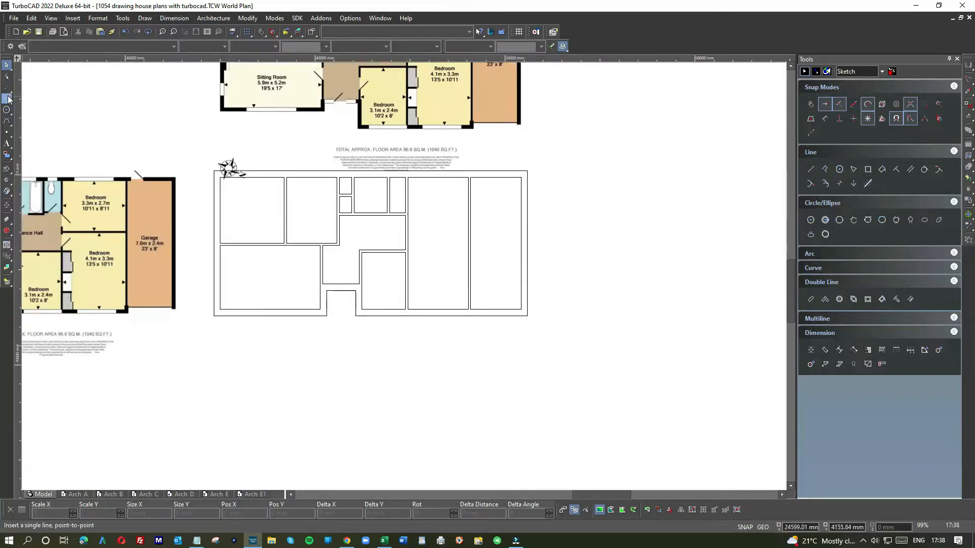
click(868, 168)
click(426, 333)
text(76)
text(7)
key(Return)
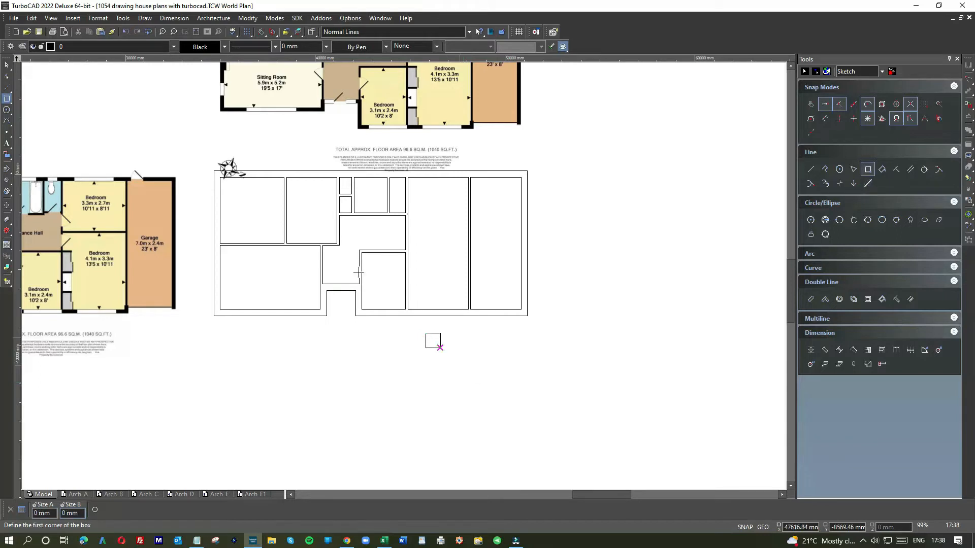
click(7, 65)
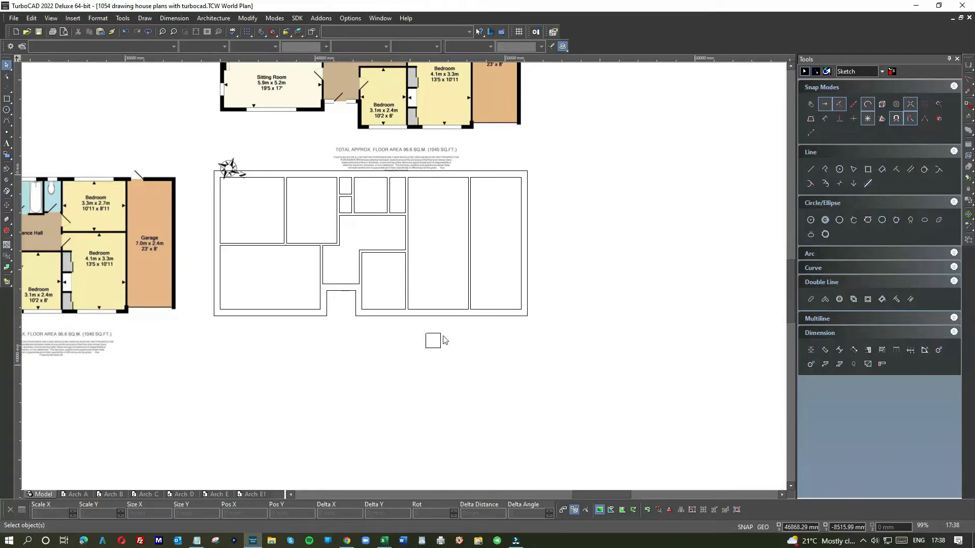
scroll(438, 341, down, 2)
scroll(404, 278, up, 4)
click(402, 283)
scroll(393, 289, down, 2)
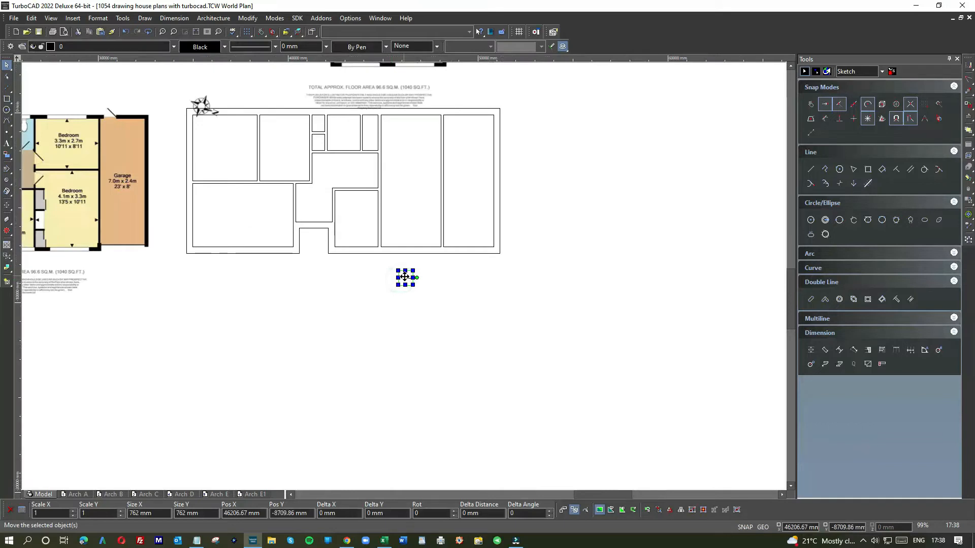
click(168, 267)
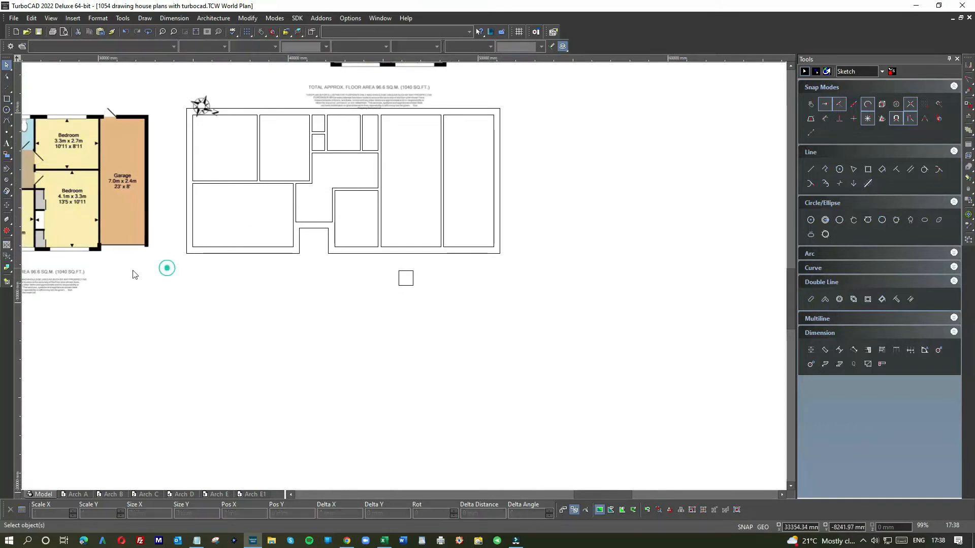
Move the 762 mm square onto the wall between the sitting room and the entrance hall, near the wall's upper end
scroll(407, 281, down, 2)
scroll(531, 281, up, 6)
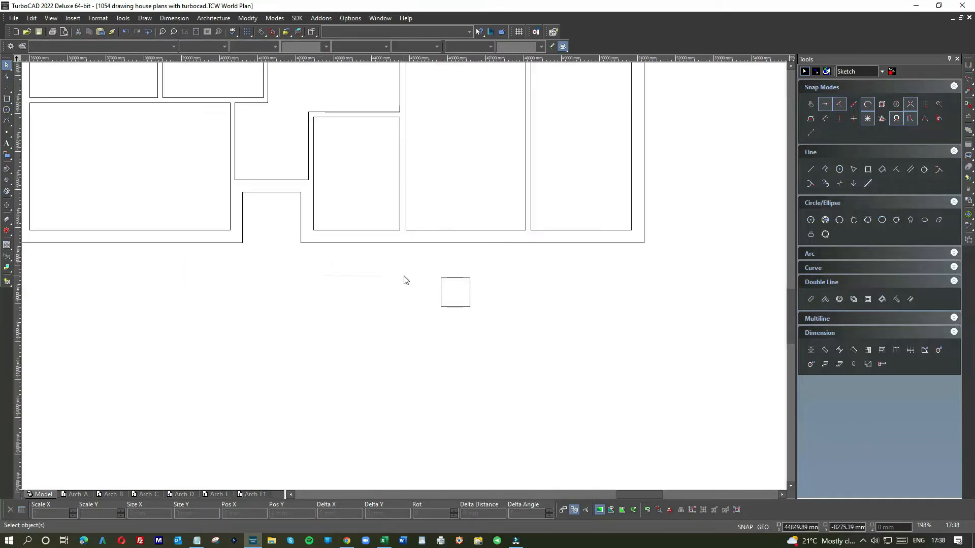
click(480, 281)
drag(503, 289, 304, 141)
scroll(304, 141, down, 1)
drag(413, 283, 279, 187)
scroll(406, 280, down, 1)
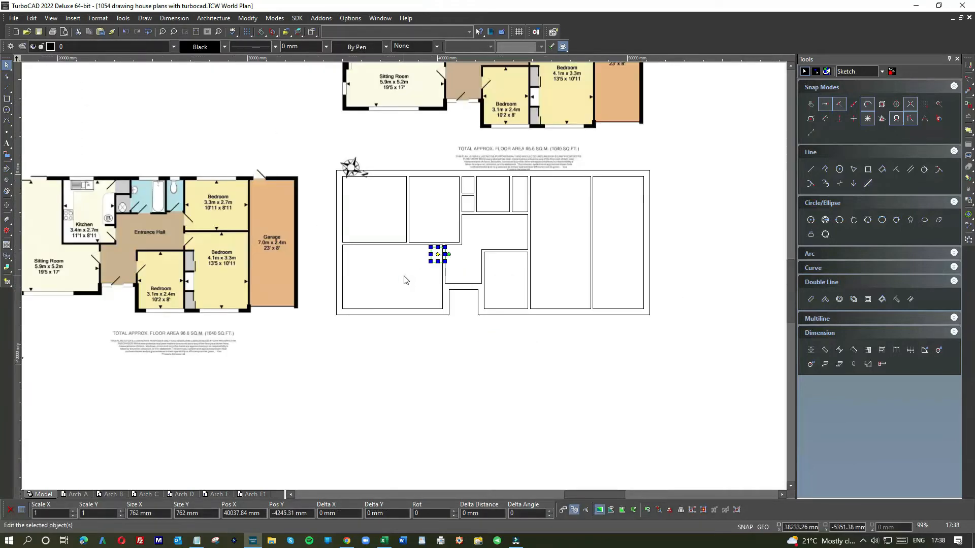
Check the sitting room door position on the reference plan and move the 762 mm square off the wall into the sitting room
scroll(405, 280, down, 1)
scroll(252, 269, up, 3)
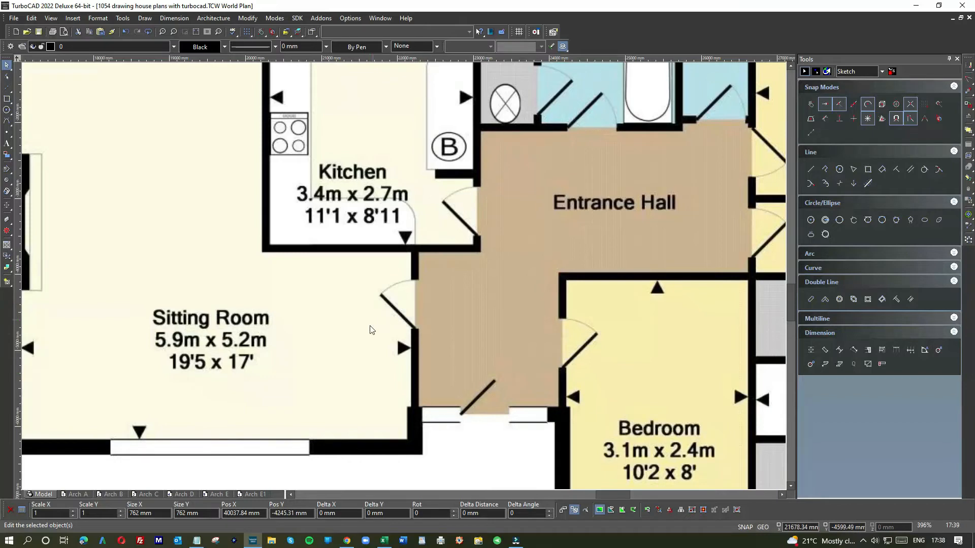
scroll(446, 305, down, 2)
scroll(656, 270, down, 1)
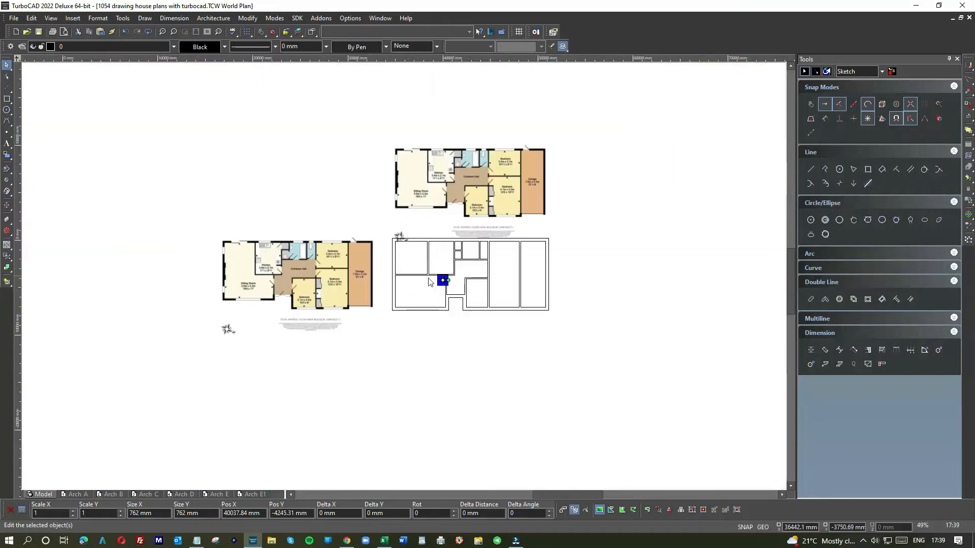
scroll(405, 280, up, 3)
drag(376, 260, 340, 273)
Try to draw a 50 mm vertical line down from the corner where the sitting room wall meets the kitchen wall
click(812, 173)
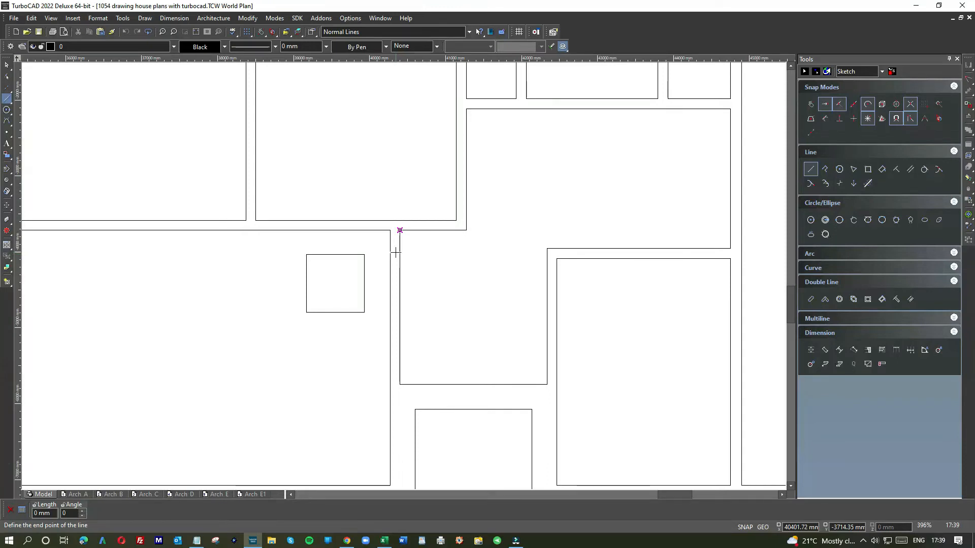
click(399, 231)
scroll(399, 232, up, 5)
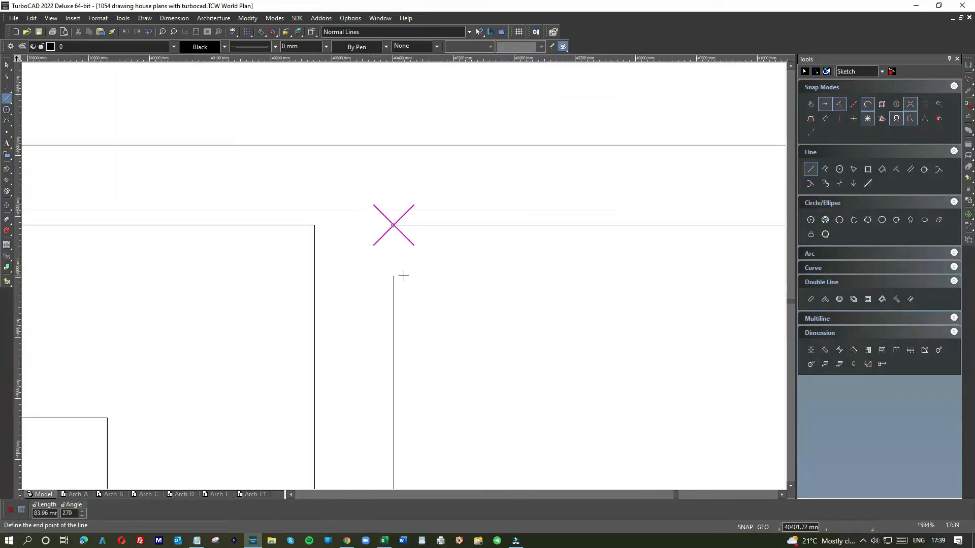
click(394, 224)
click(394, 224)
text(-50)
key(Return)
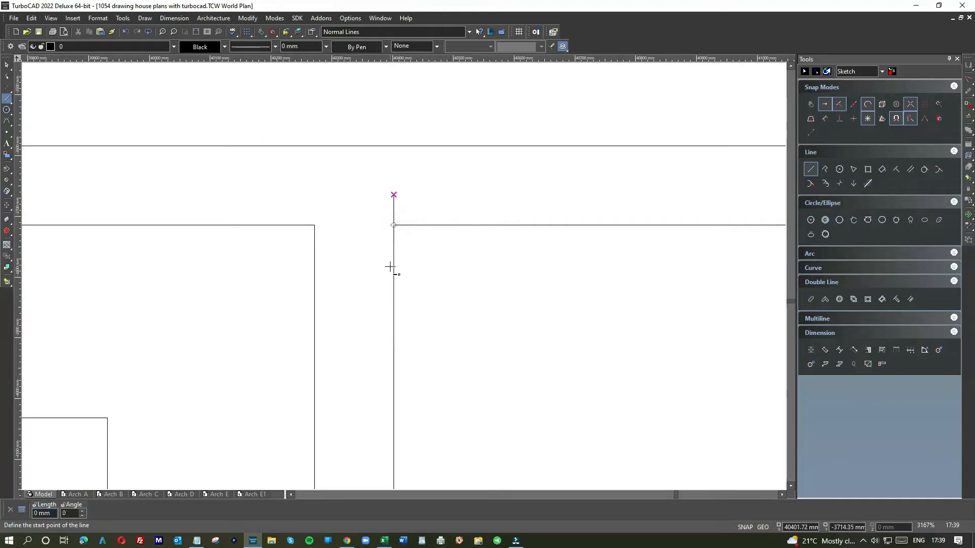
click(394, 225)
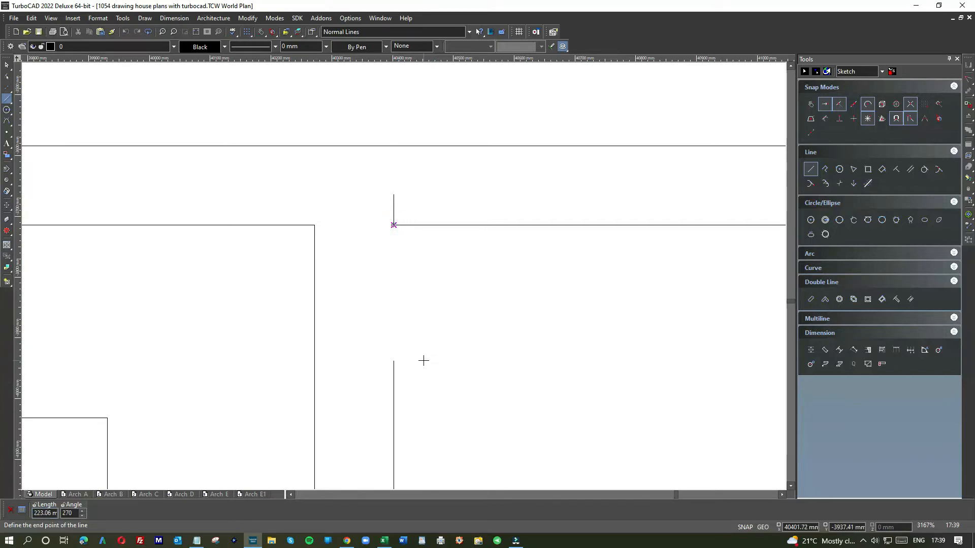
text(-50)
key(Return)
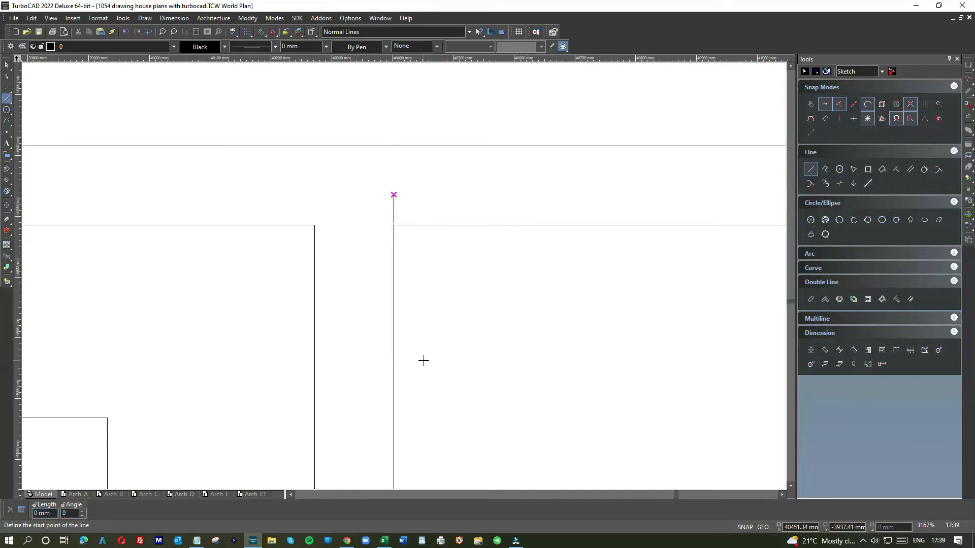
click(7, 65)
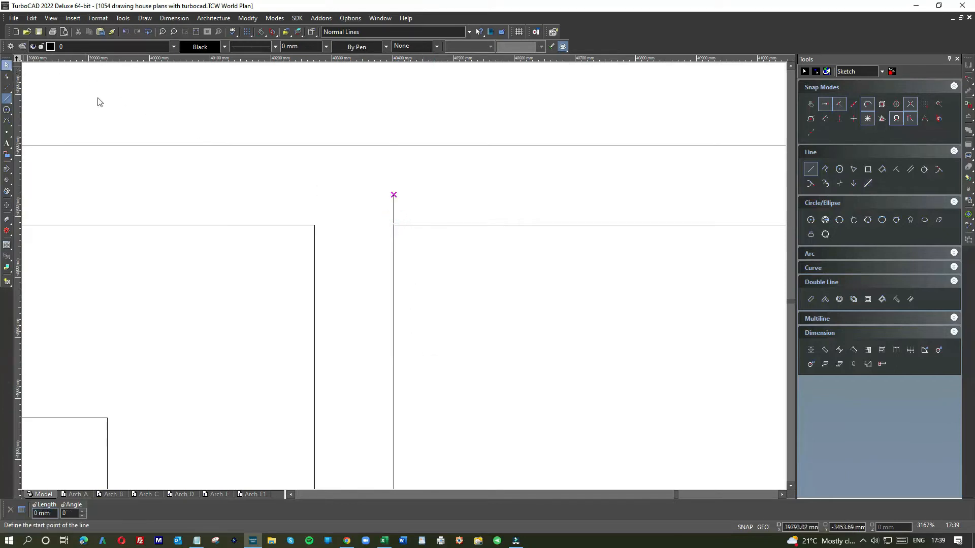
click(394, 216)
click(366, 249)
scroll(402, 279, down, 5)
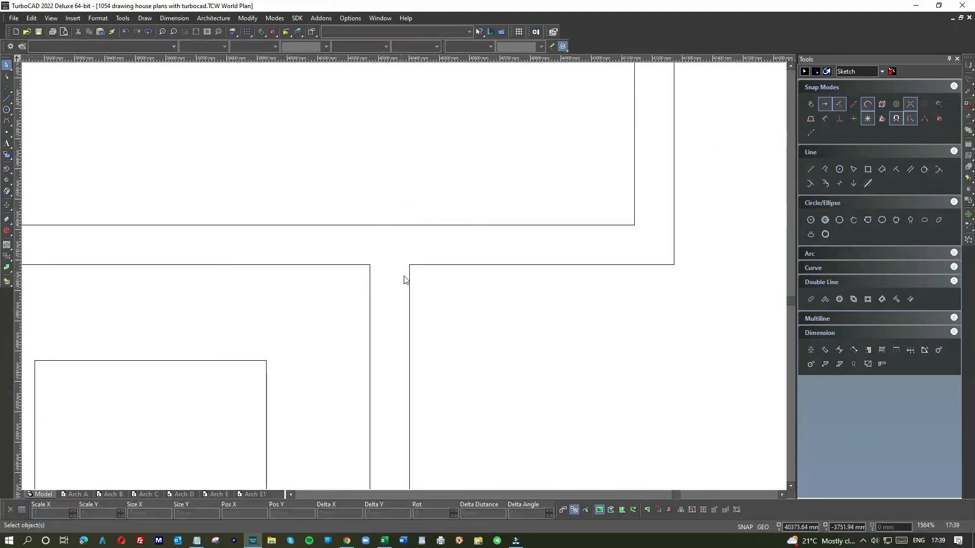
Draw a parallel guide line 50 mm below the kitchen wall's hall-side line and extend it to the wall's sitting room face
click(910, 169)
click(465, 270)
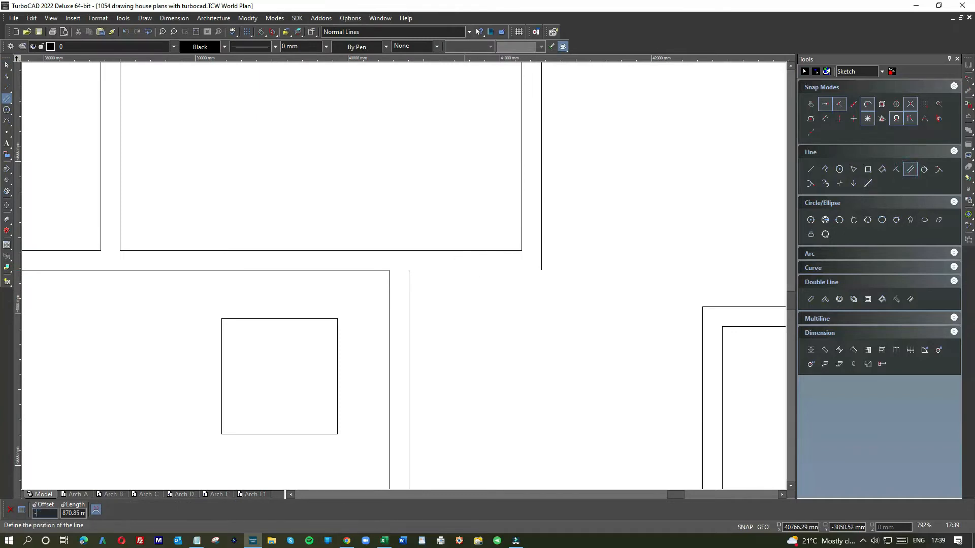
click(444, 286)
click(6, 65)
click(427, 278)
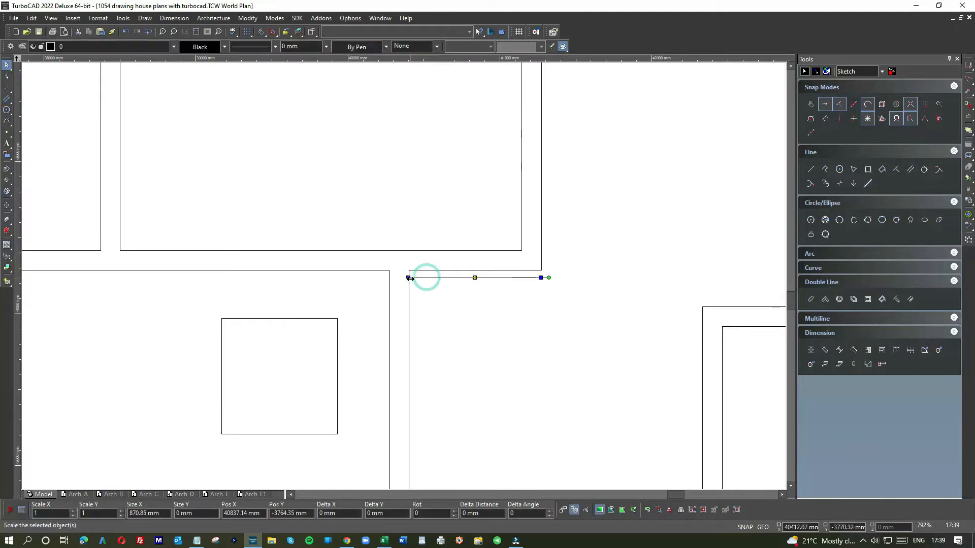
drag(408, 277, 389, 278)
click(439, 293)
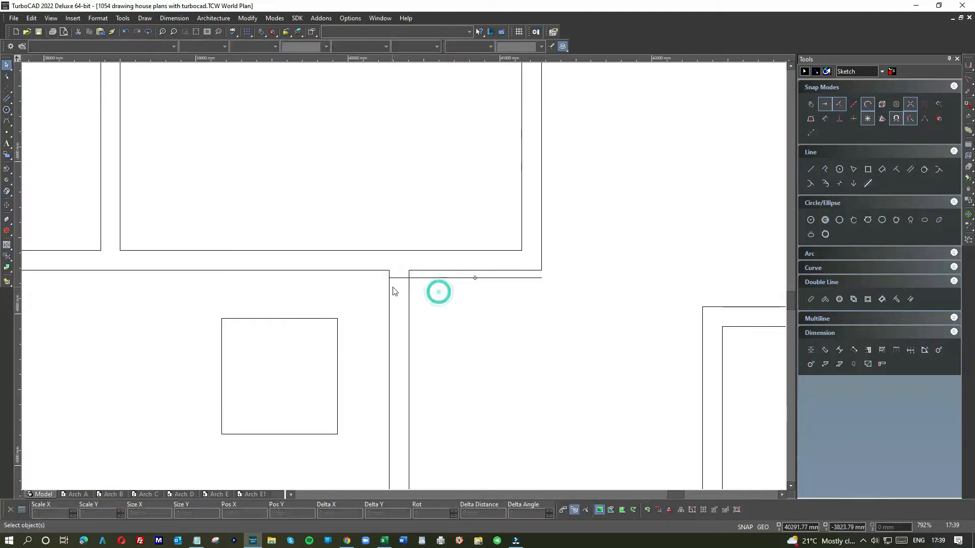
Move the 762 mm square across the sitting room wall with its upper edge on the guide line, and delete the guide line
click(332, 320)
drag(308, 327, 409, 290)
scroll(403, 278, up, 6)
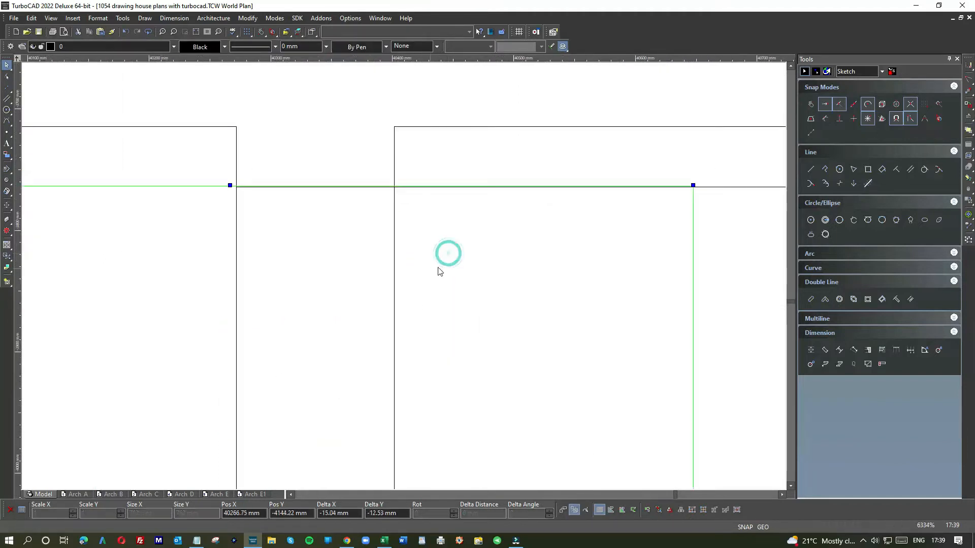
drag(419, 226, 413, 209)
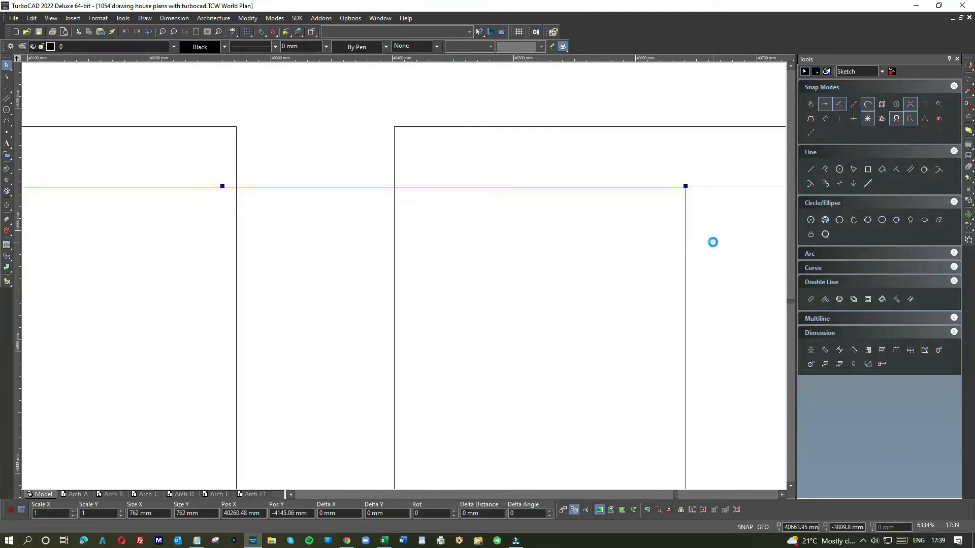
scroll(403, 278, down, 4)
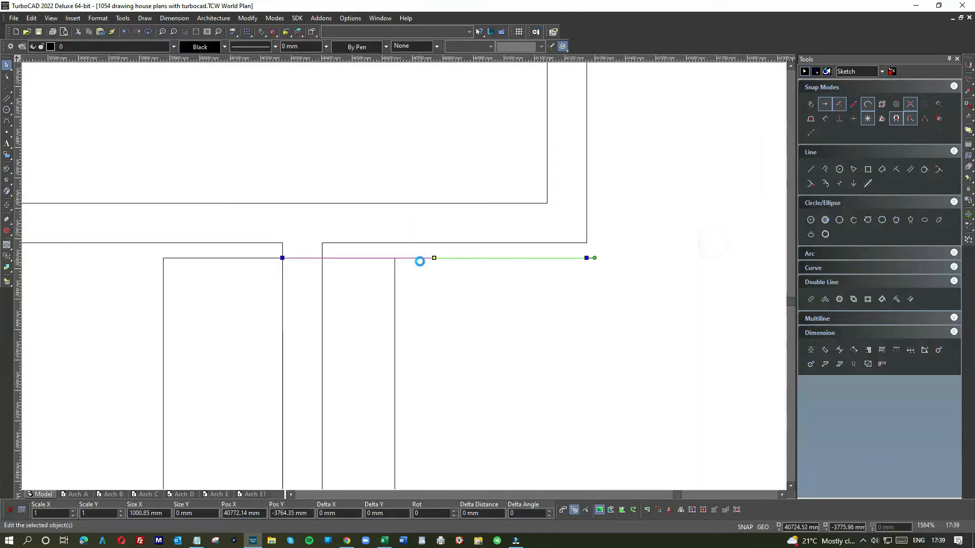
click(403, 278)
scroll(401, 276, down, 2)
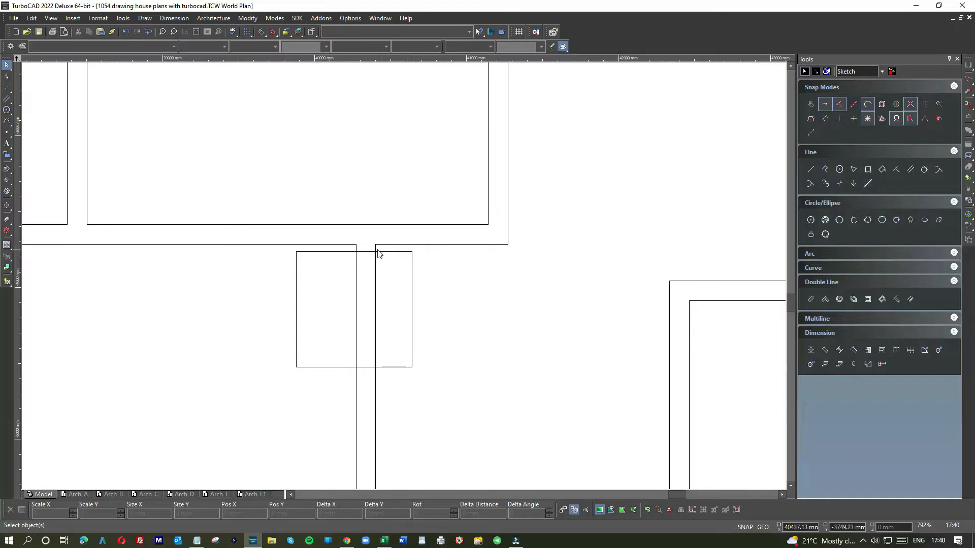
Trim both lines of the wall between the sitting room and entrance hall inside the square to cut the door opening
scroll(376, 249, down, 2)
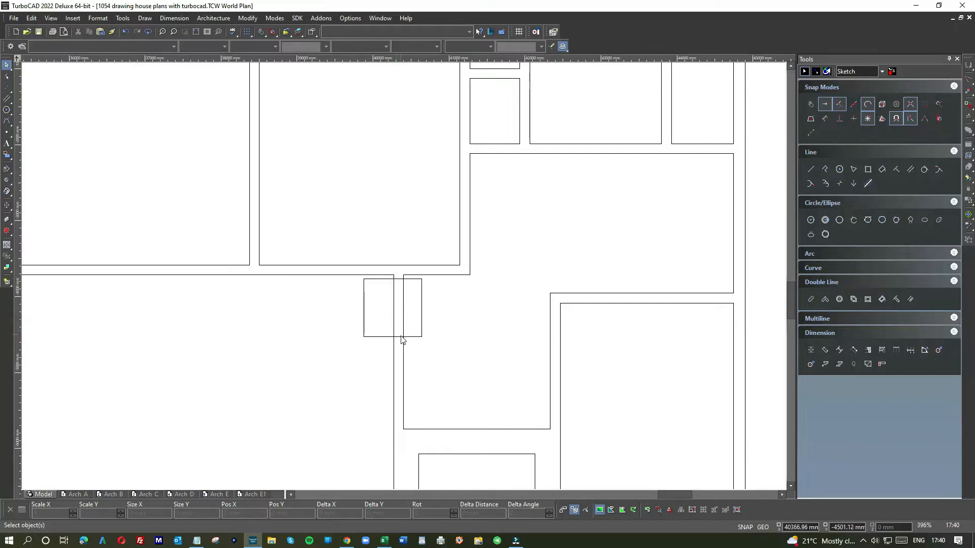
click(251, 20)
click(271, 166)
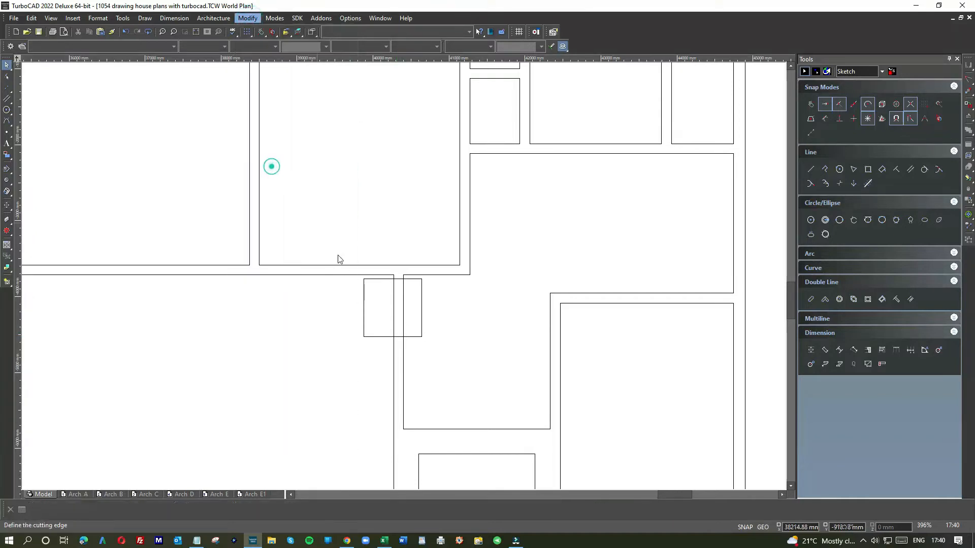
click(364, 299)
click(394, 295)
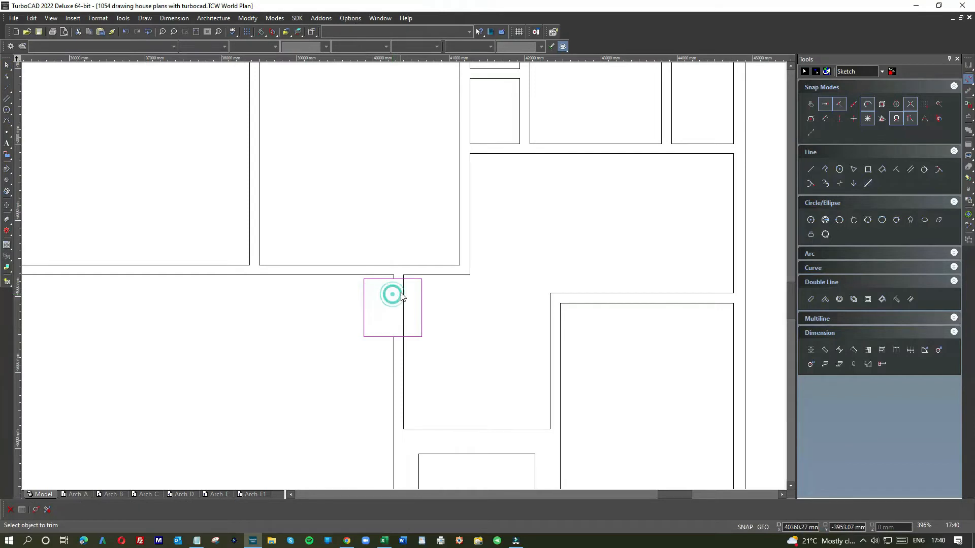
key(Escape)
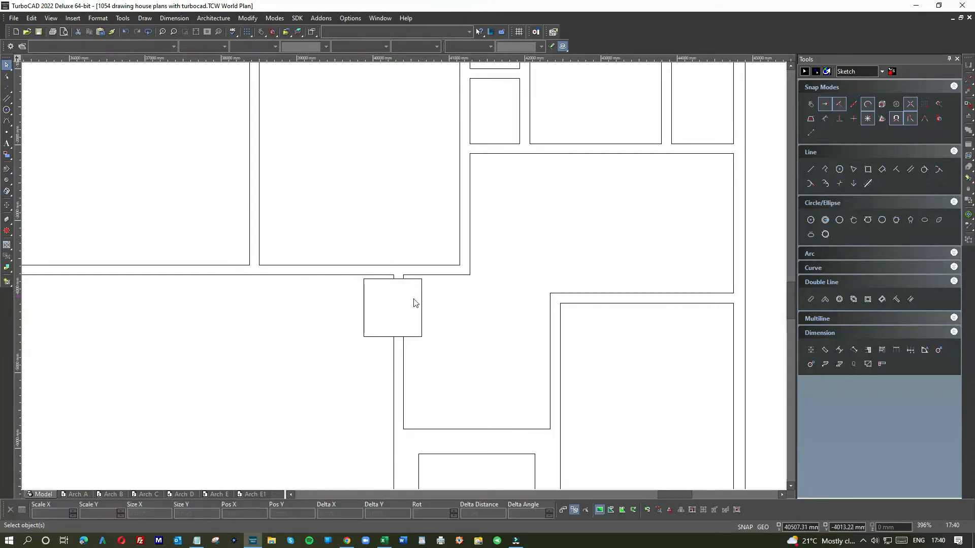
Move the 762 mm square out of the sitting room door opening into the entrance hall
click(421, 299)
drag(371, 301, 477, 360)
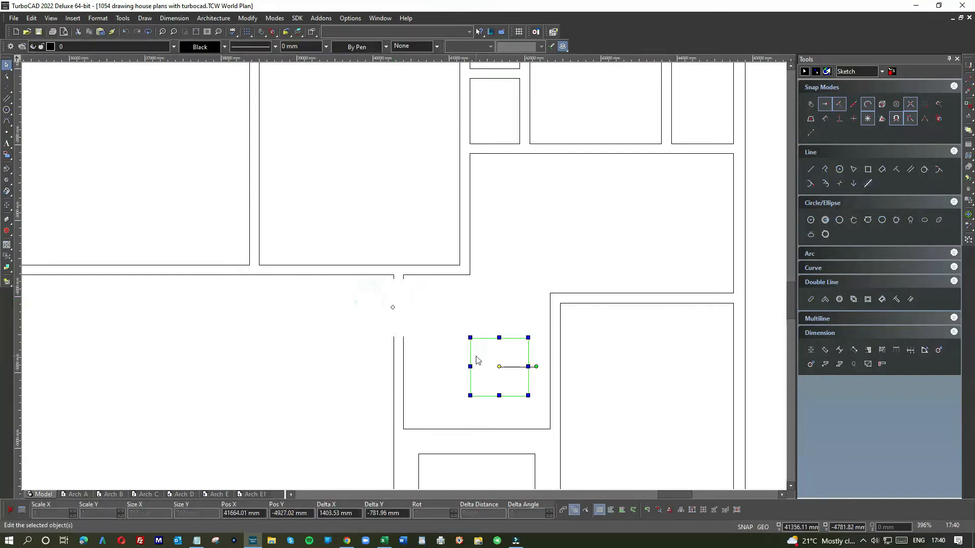
scroll(474, 369, down, 3)
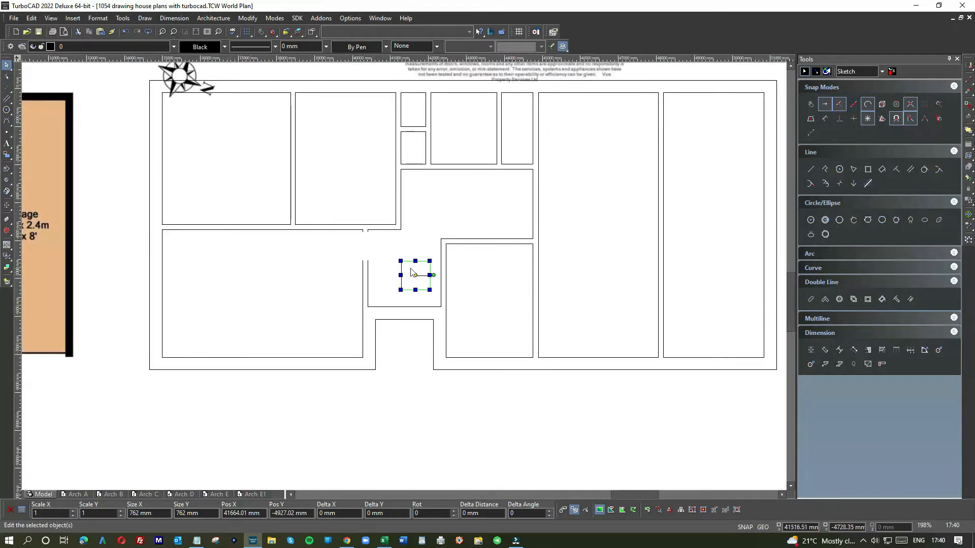
drag(412, 273, 392, 267)
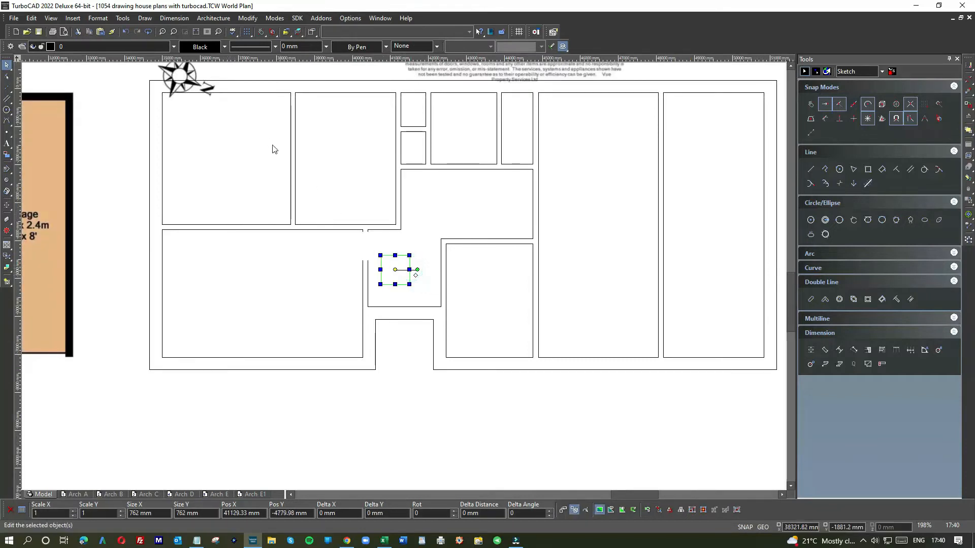
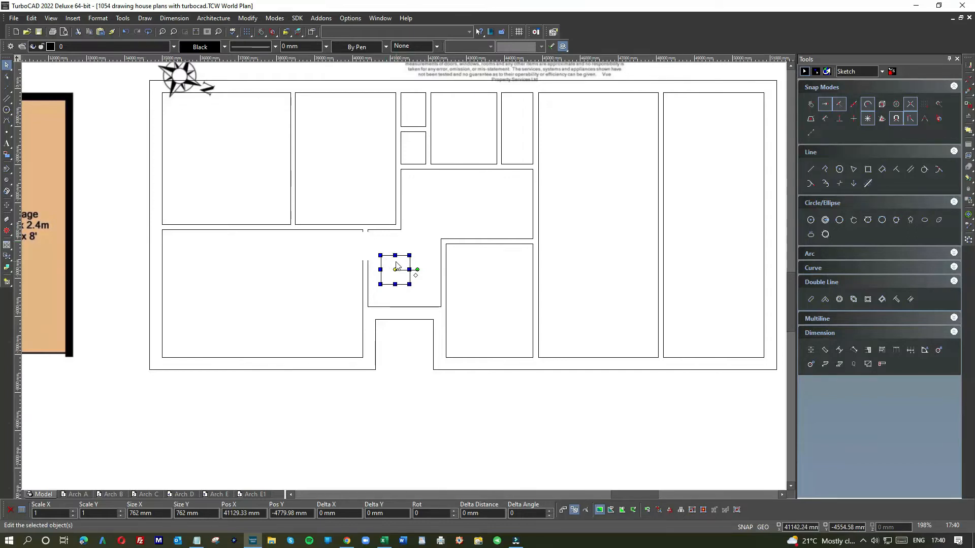
Move the 762 mm square across the wall between the entrance hall and the 3.1 m bedroom, just below that wall's upper corner
scroll(396, 265, down, 3)
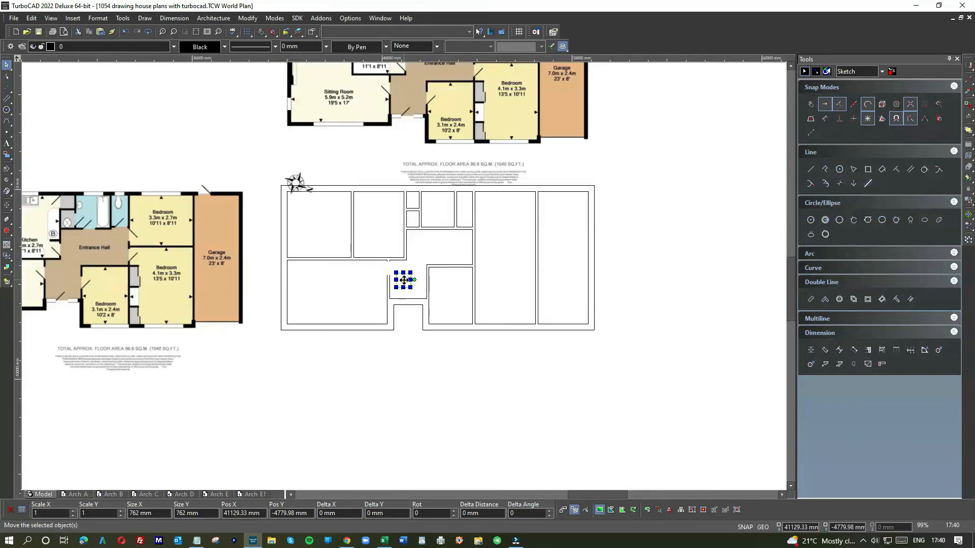
scroll(404, 278, up, 3)
scroll(403, 276, down, 3)
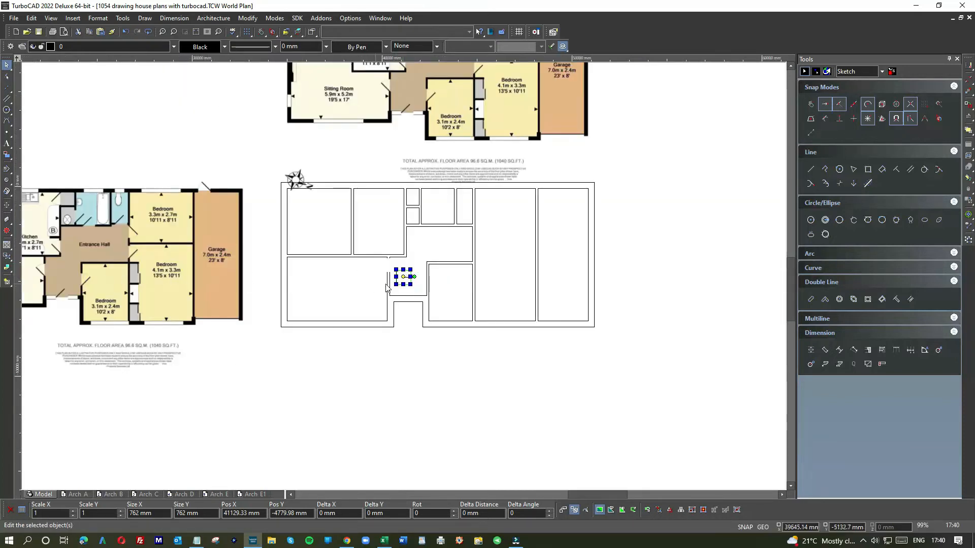
scroll(404, 277, up, 9)
drag(424, 239, 653, 198)
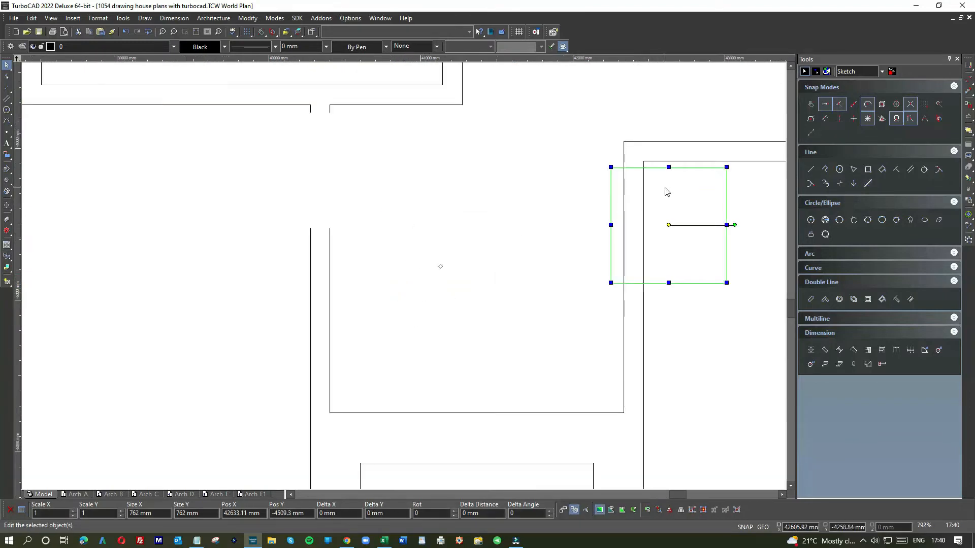
Trim both lines of the wall between the entrance hall and the 3.1 m bedroom inside the square to cut the door opening
click(247, 18)
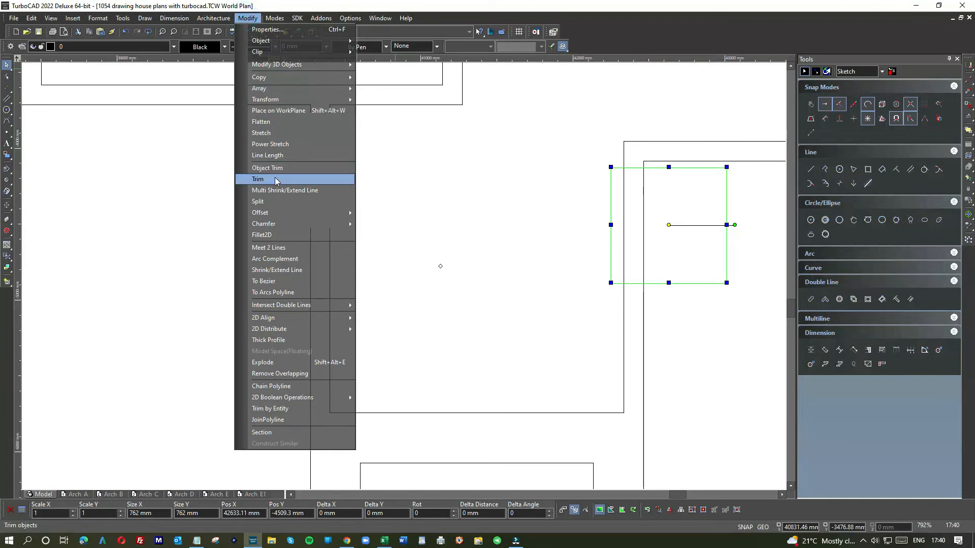
click(273, 169)
click(653, 167)
click(642, 189)
click(618, 195)
Move the 762 mm square out of the bedroom door opening into the entrance hall
click(7, 65)
click(692, 169)
drag(581, 206, 514, 219)
Draw a short vertical guide line upward from the midpoint of the front entrance wall's hall-side line
scroll(517, 218, down, 2)
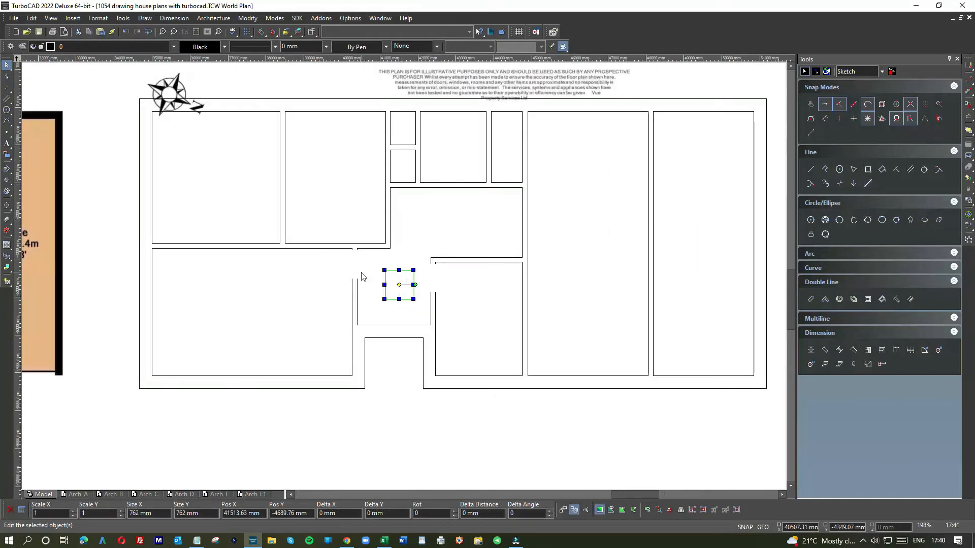
scroll(363, 276, down, 1)
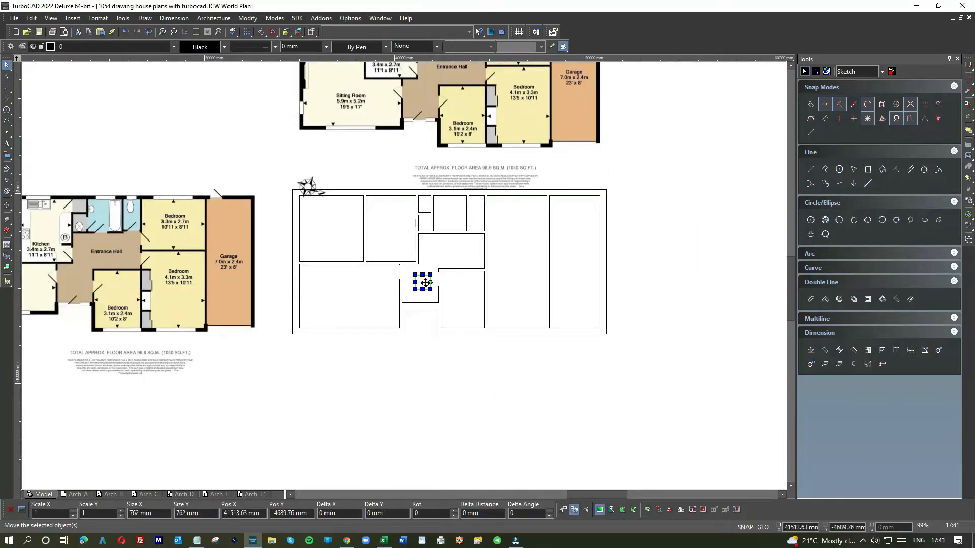
scroll(429, 285, up, 3)
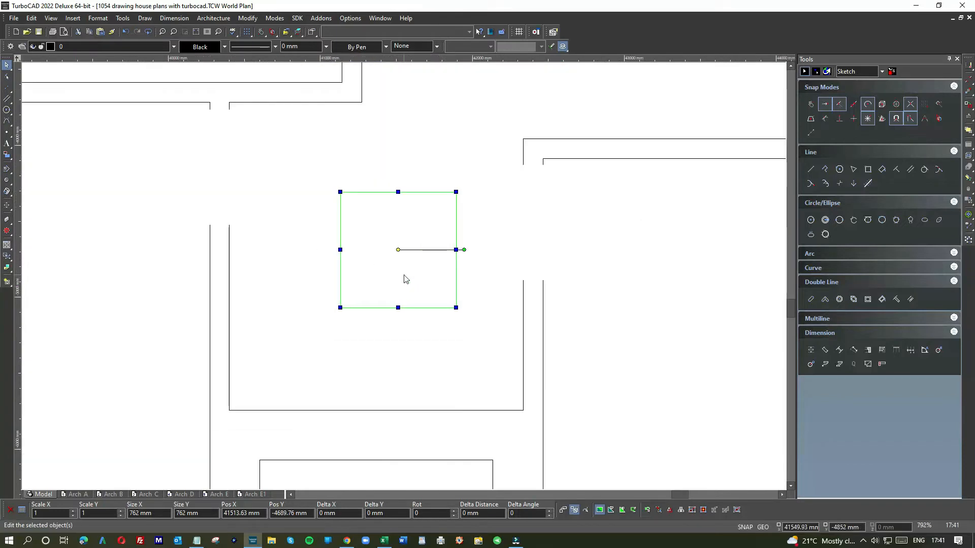
click(8, 100)
click(19, 105)
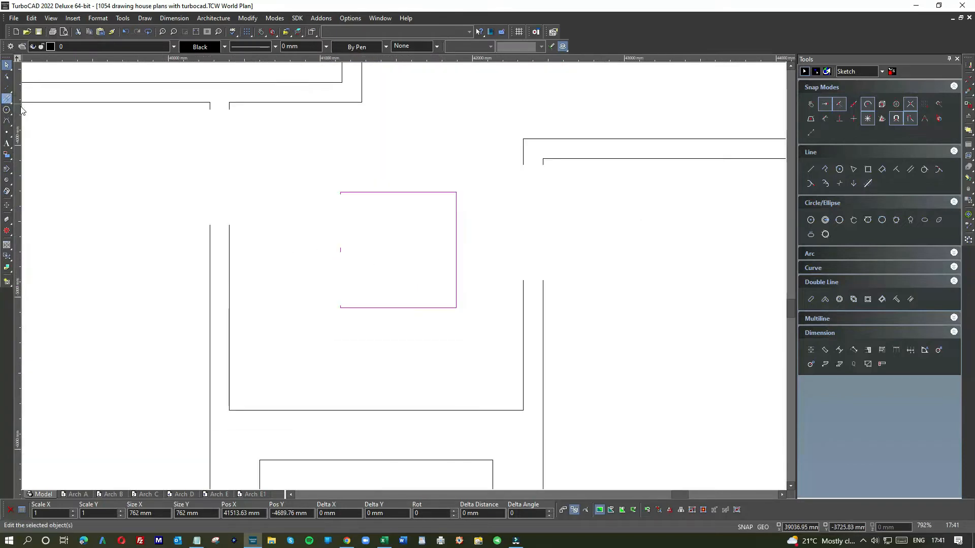
click(374, 410)
scroll(400, 275, down, 1)
click(402, 273)
Move the 762 mm square by its centre onto the guide line's lower end so it straddles the front entrance wall
click(7, 64)
click(425, 259)
click(412, 230)
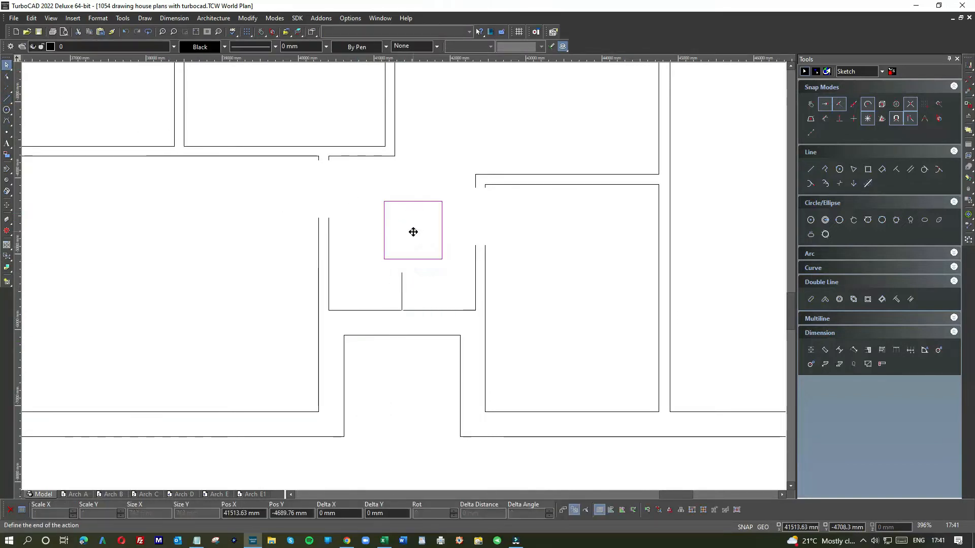
click(400, 310)
click(449, 263)
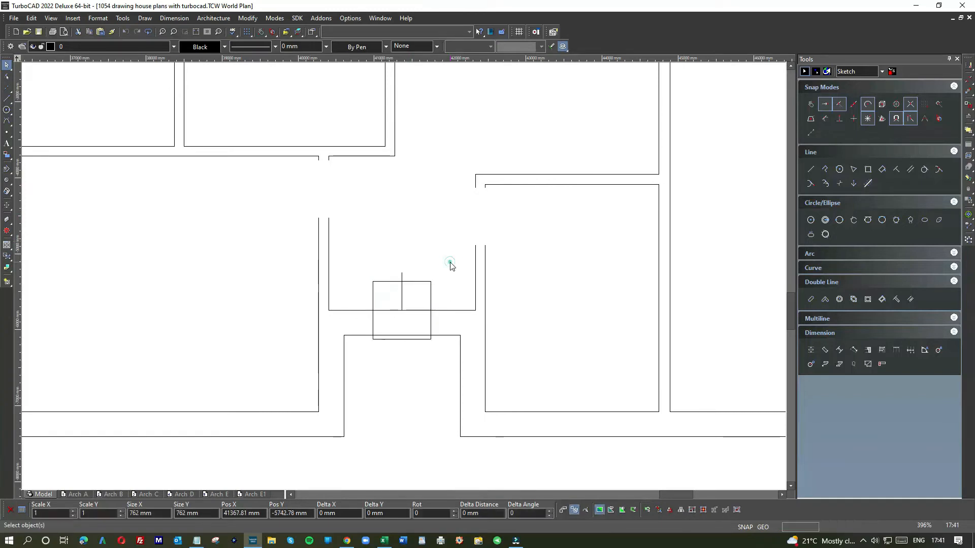
Trim both lines of the front entrance wall inside the square to cut the door opening, and delete the guide line
click(246, 18)
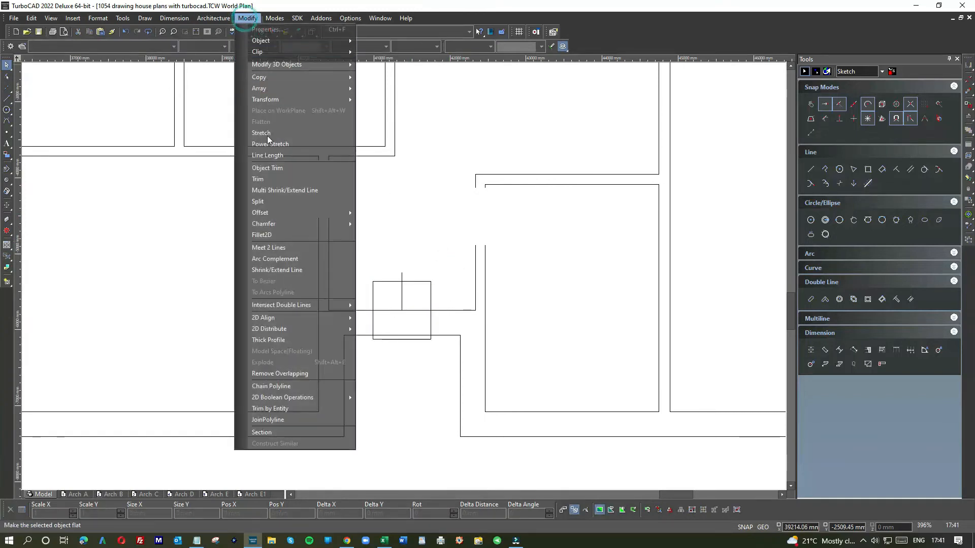
click(267, 167)
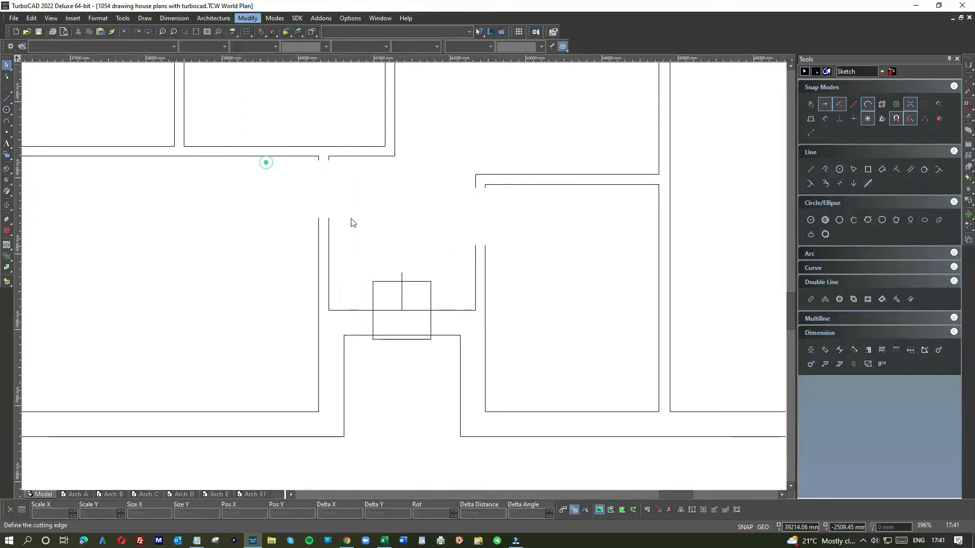
click(414, 284)
click(413, 309)
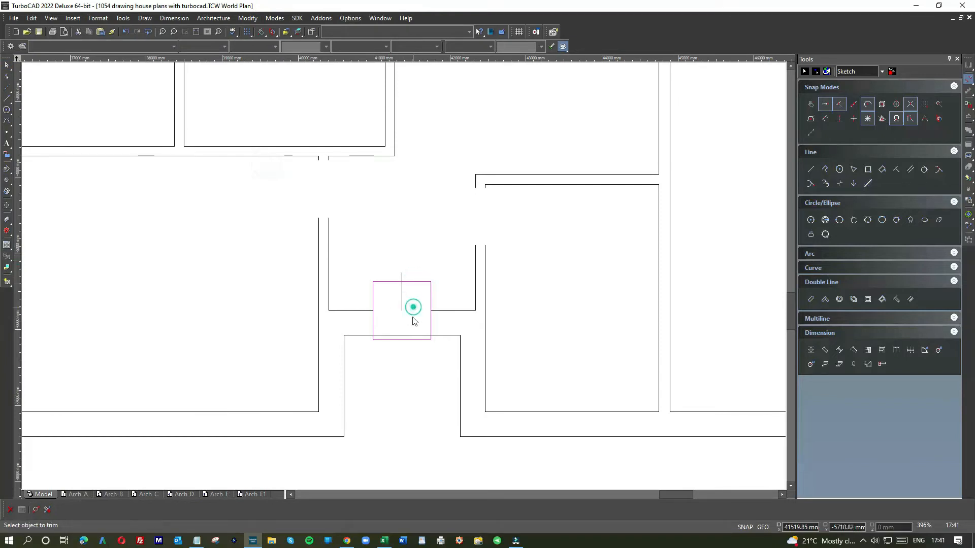
click(408, 334)
click(7, 64)
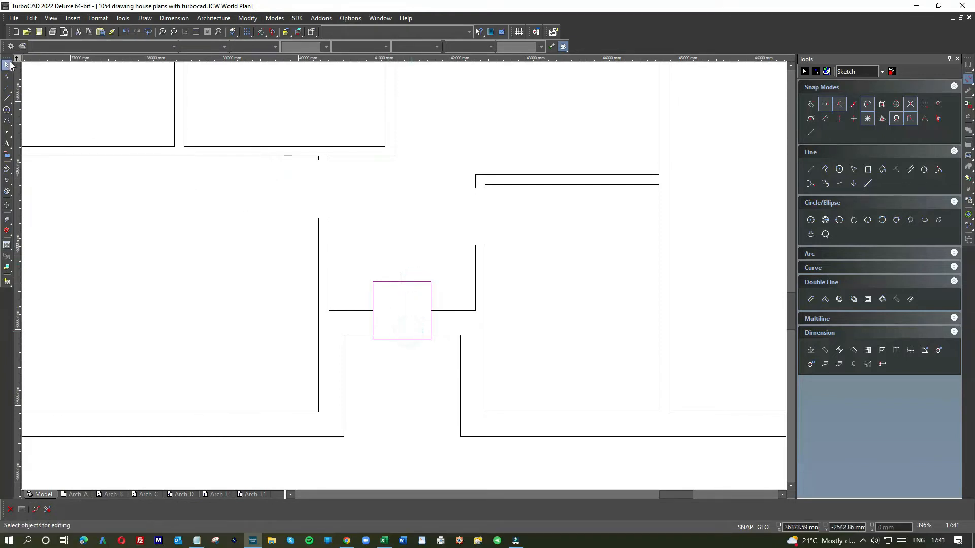
drag(403, 272, 383, 270)
key(Delete)
Draw a horizontal line from the dividing wall between the two larger bedrooms on the floor plan image to the drawn garage wall
scroll(402, 279, down, 5)
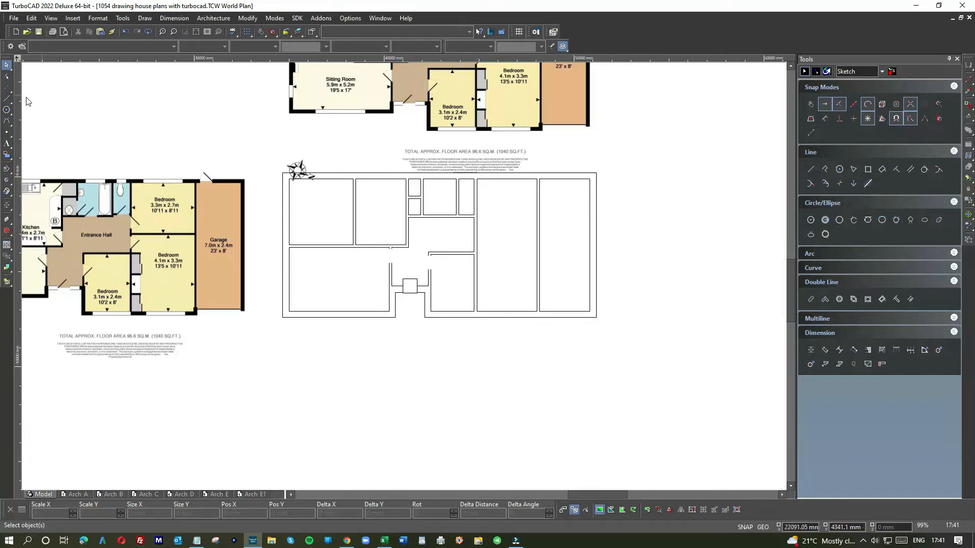
click(7, 99)
scroll(111, 211, up, 2)
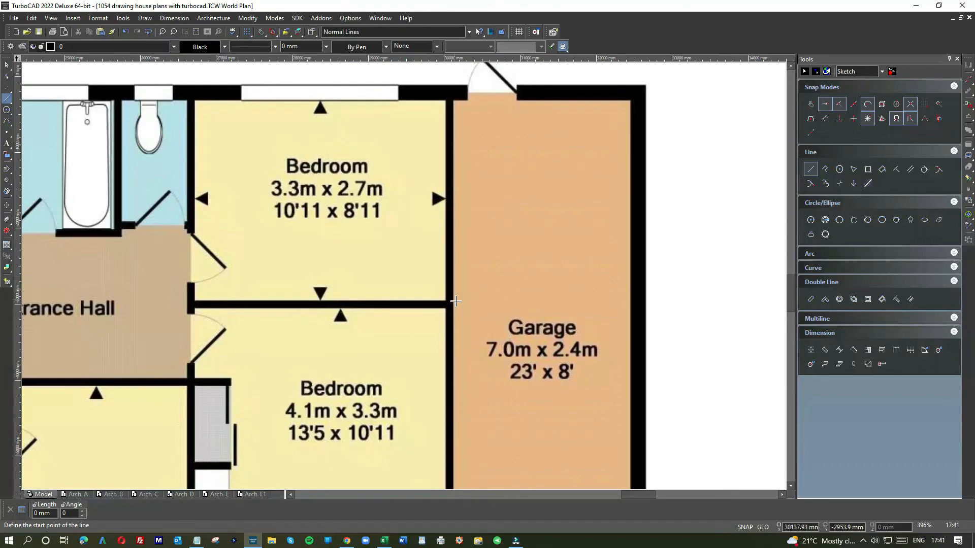
click(444, 300)
scroll(604, 302, down, 2)
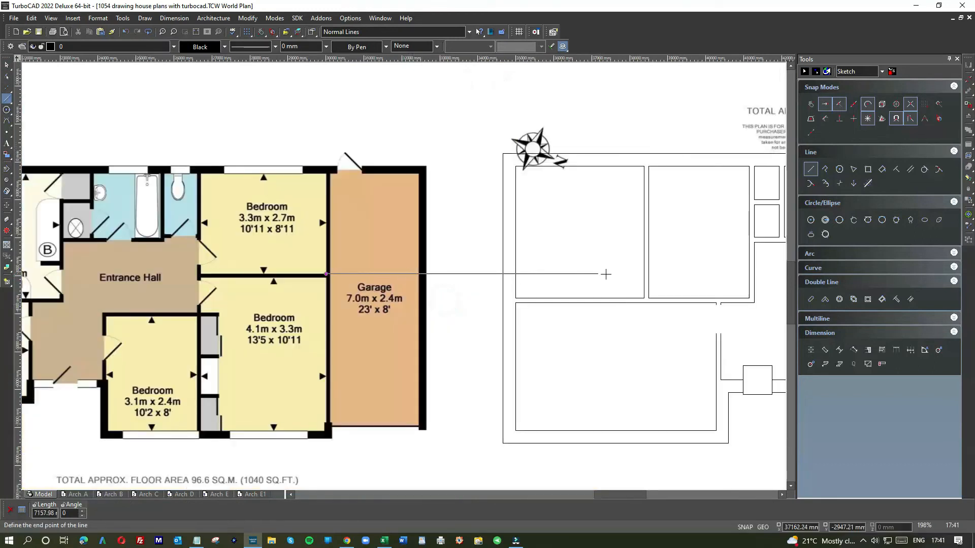
scroll(710, 274, down, 2)
click(477, 276)
scroll(450, 276, up, 1)
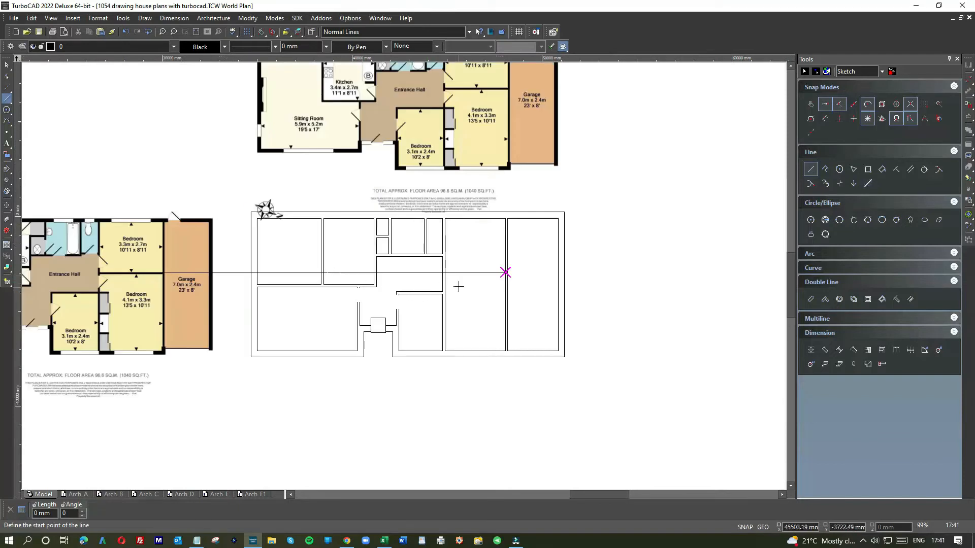
Shorten the long horizontal line so that it spans only from the entrance hall wall to the garage wall
click(7, 65)
click(223, 274)
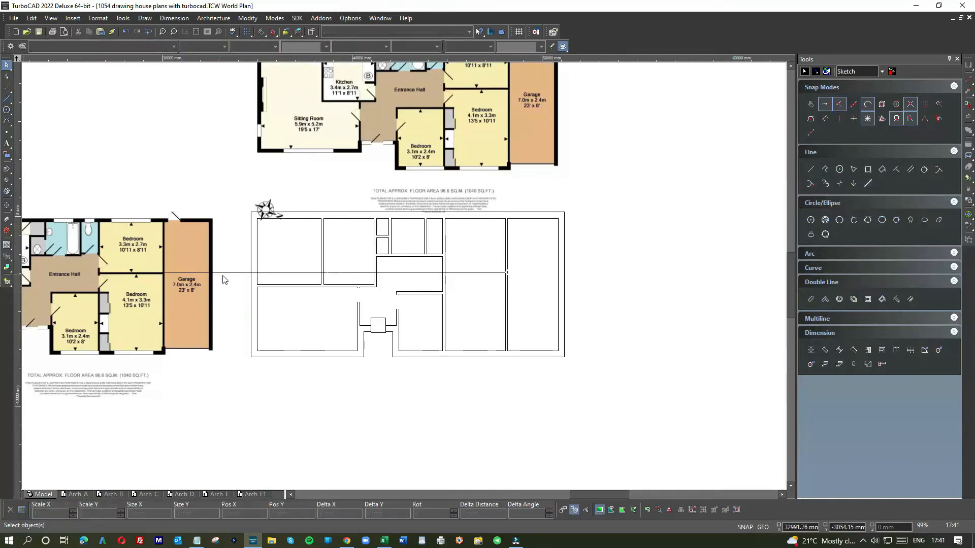
click(160, 273)
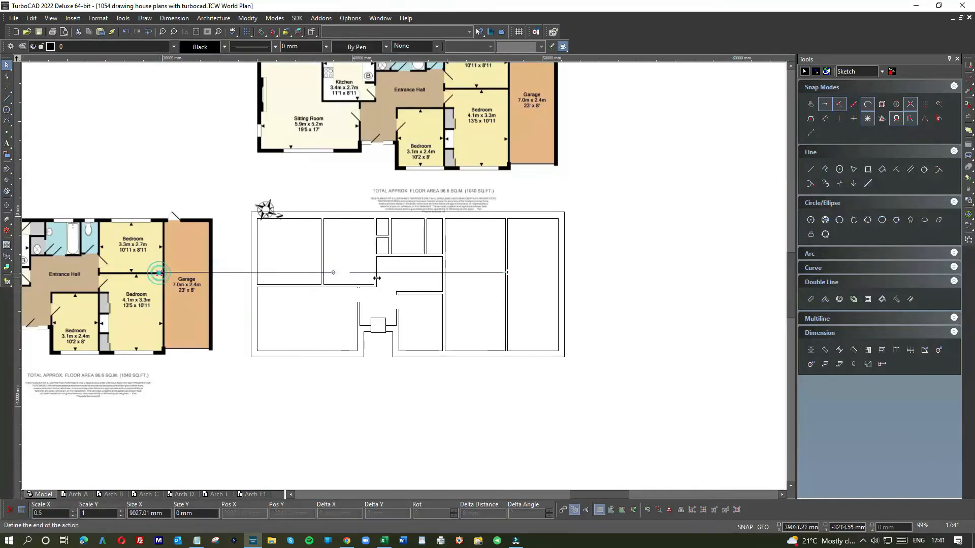
click(443, 276)
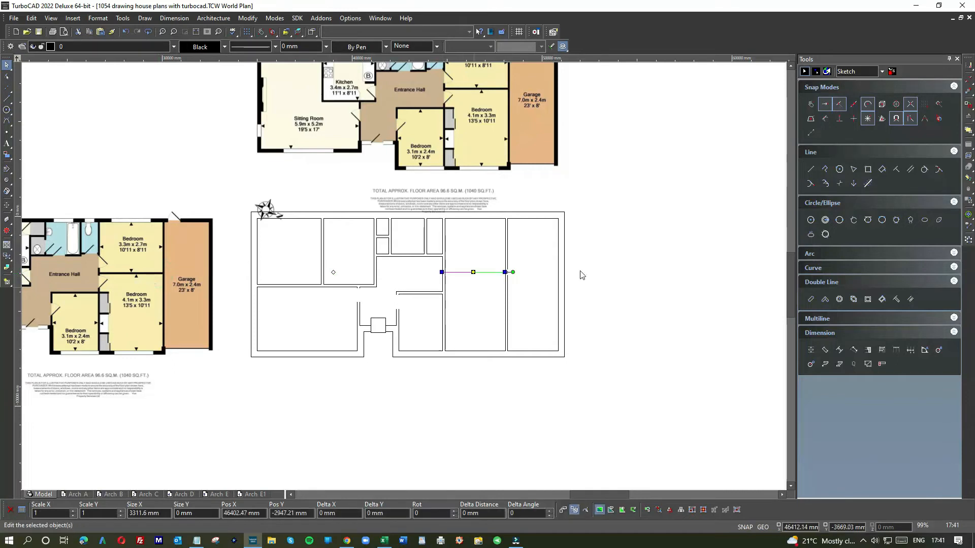
Draw a parallel line 130 mm below the bedroom dividing line to form the wall's other face
click(910, 169)
click(473, 273)
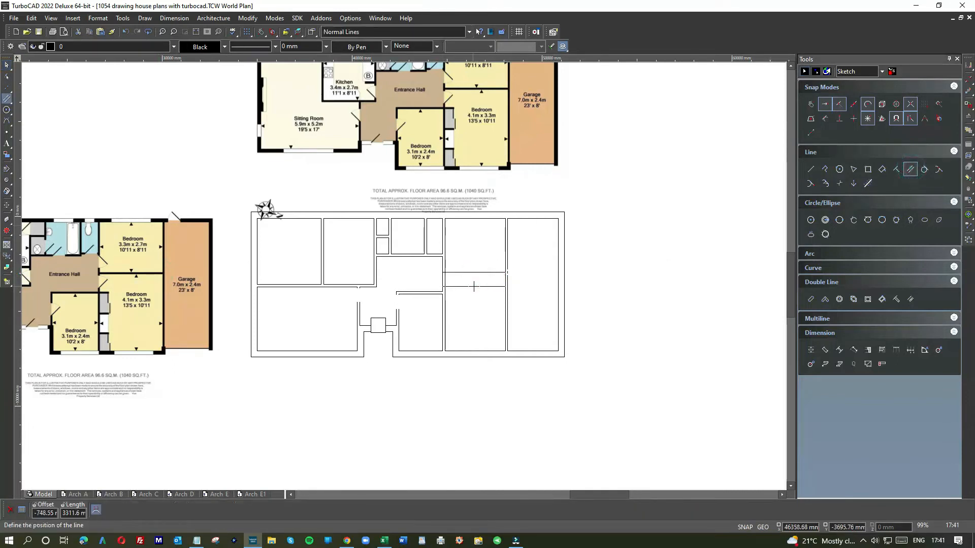
text(-130)
key(Return)
Meet the dividing wall's lower line with the hall wall line and its upper line with the garage wall line at clean corners
scroll(464, 286, up, 4)
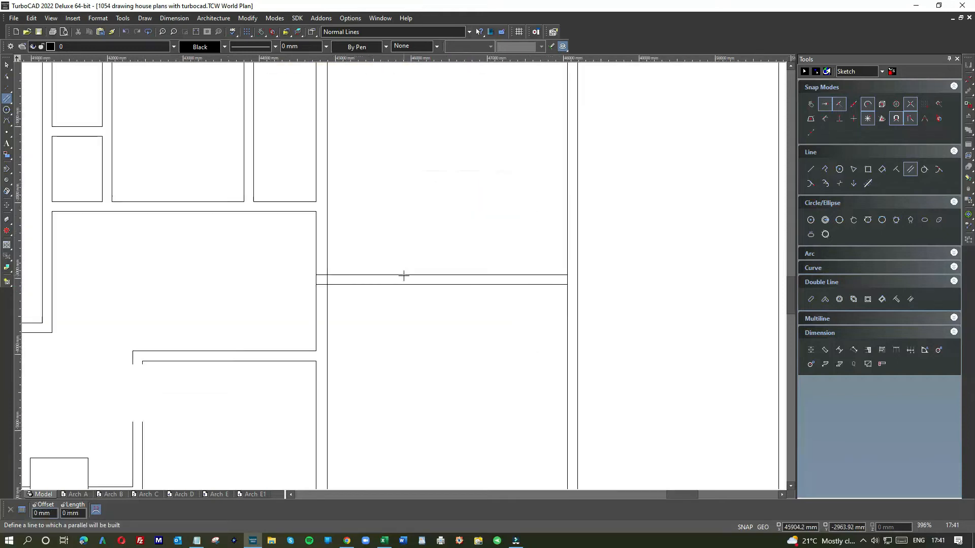
click(7, 65)
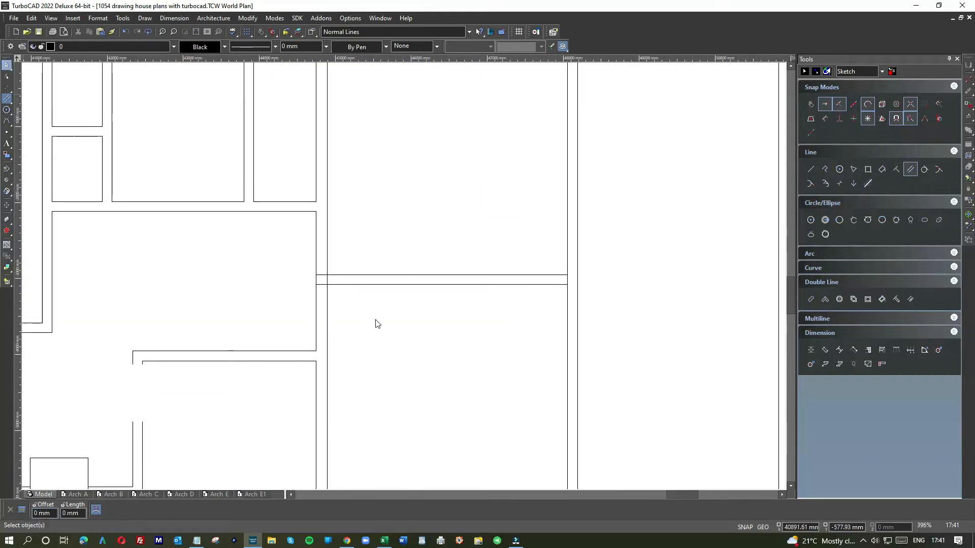
right_click(354, 294)
click(461, 273)
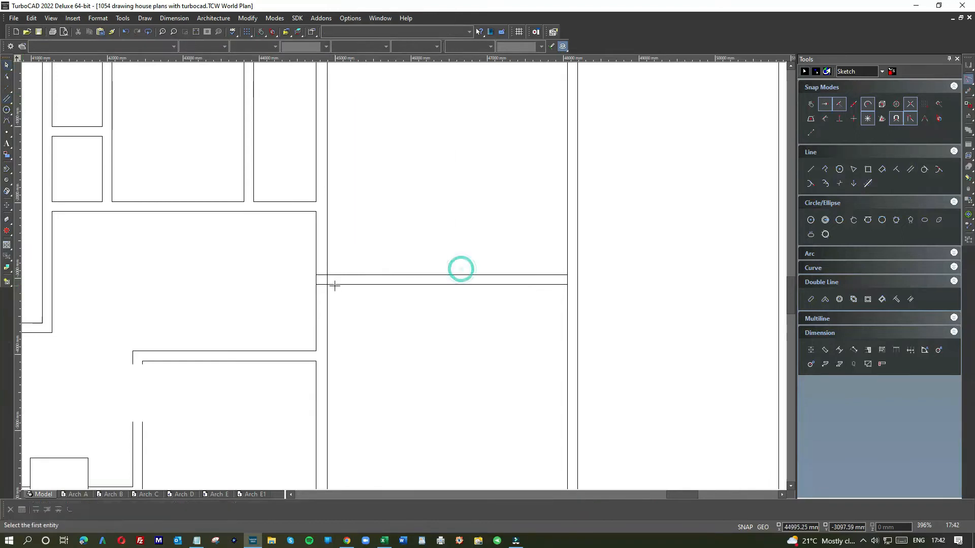
click(542, 274)
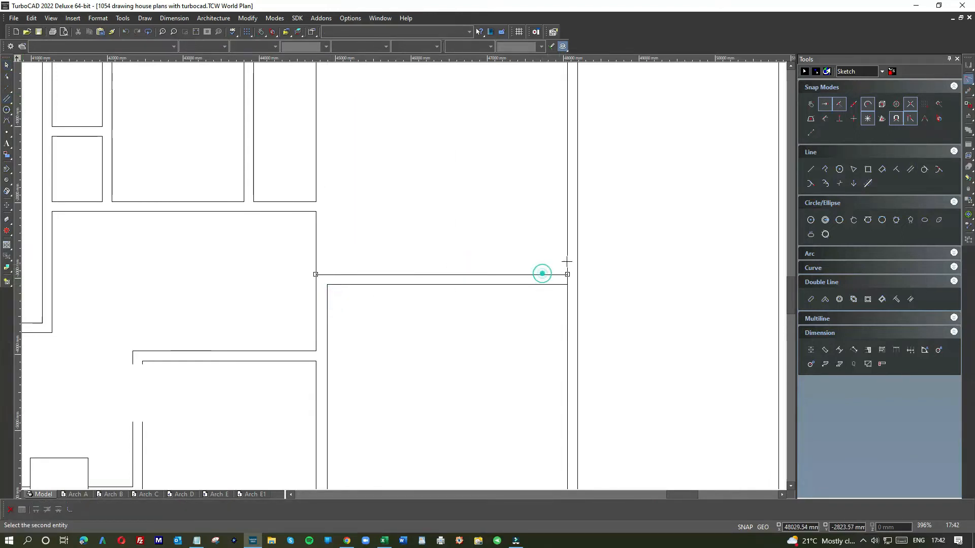
click(569, 257)
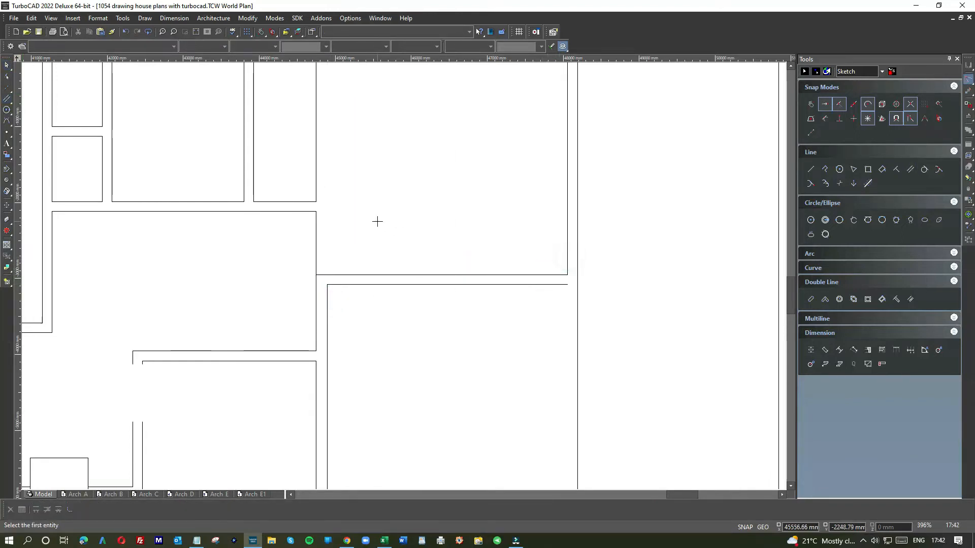
Redraw the missing hall wall line up to the top external wall and the missing garage wall line down to the bottom external wall
right_click(377, 221)
click(381, 191)
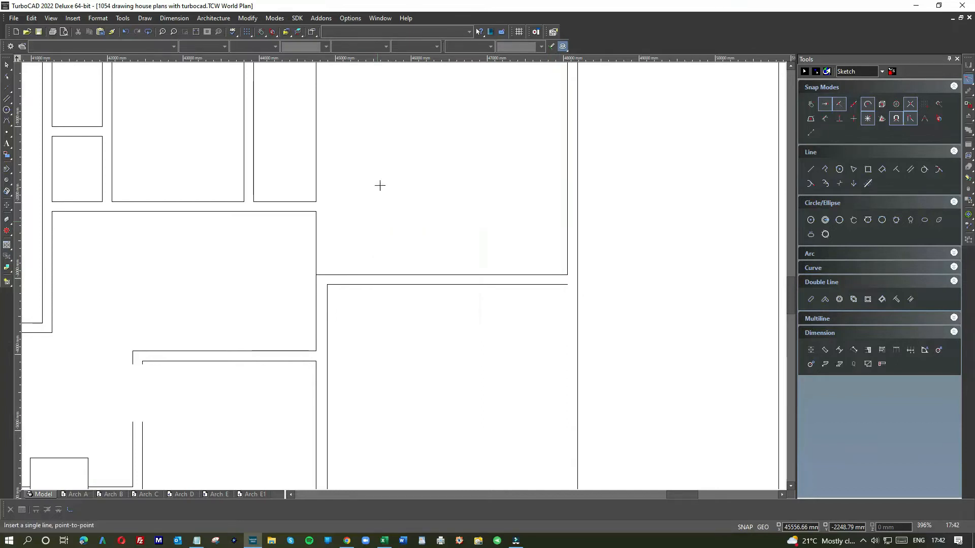
click(327, 284)
scroll(404, 244, down, 2)
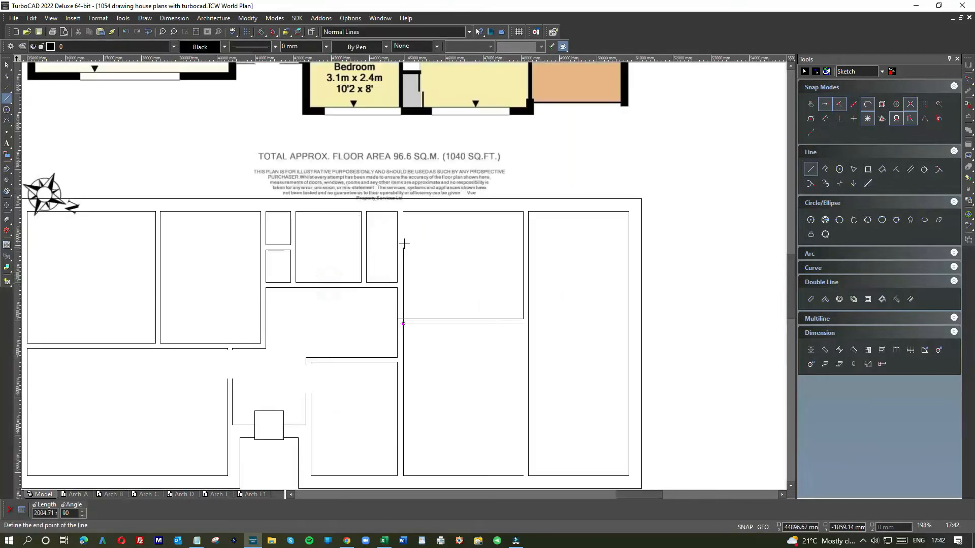
click(523, 323)
scroll(398, 289, down, 2)
click(403, 307)
Meet the dividing wall's lines with the redrawn hall and garage wall lines to close the corners of both bedrooms
right_click(355, 239)
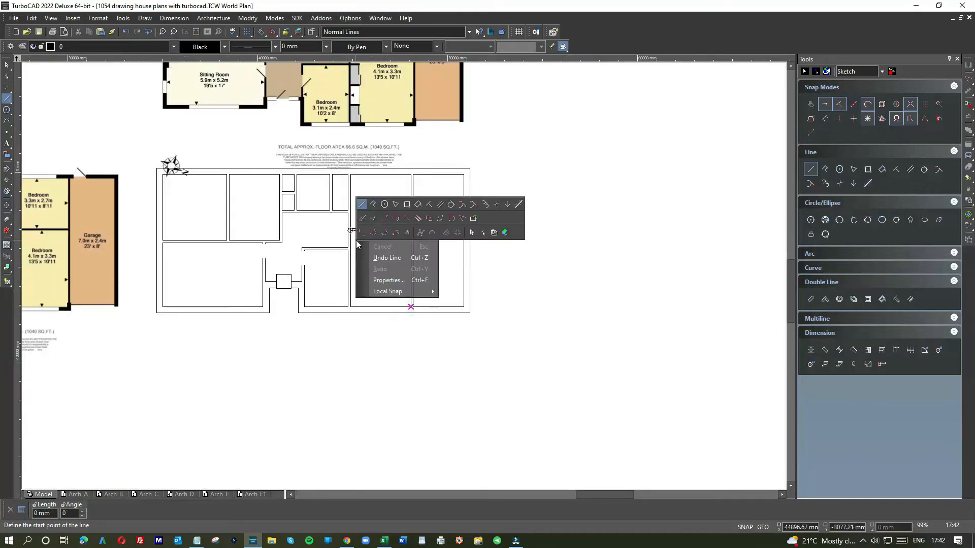
click(459, 216)
scroll(375, 219, up, 4)
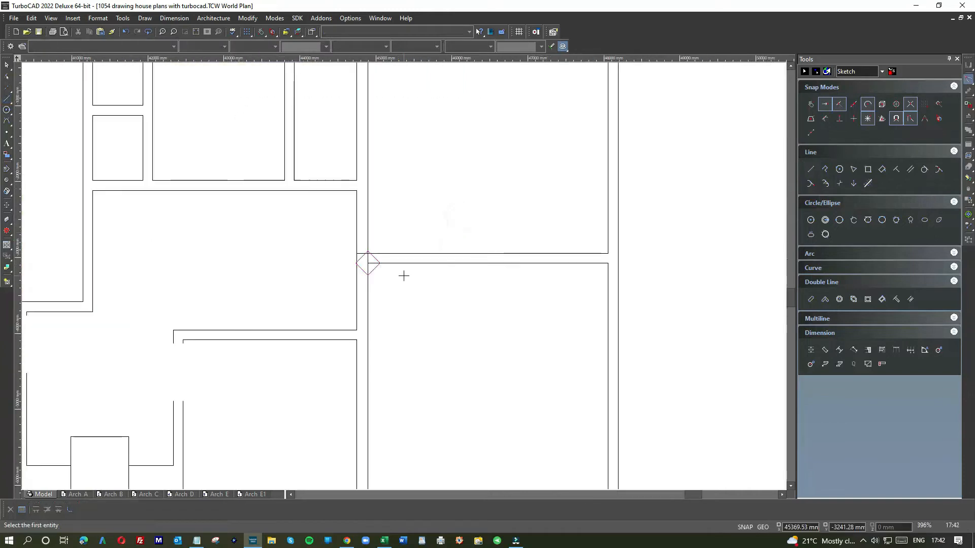
click(295, 185)
click(261, 157)
scroll(403, 275, down, 2)
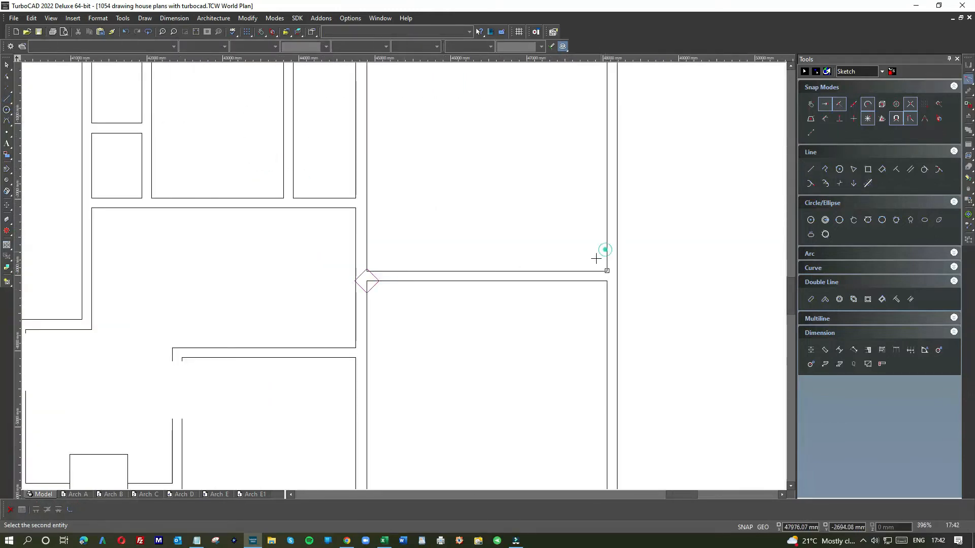
click(587, 271)
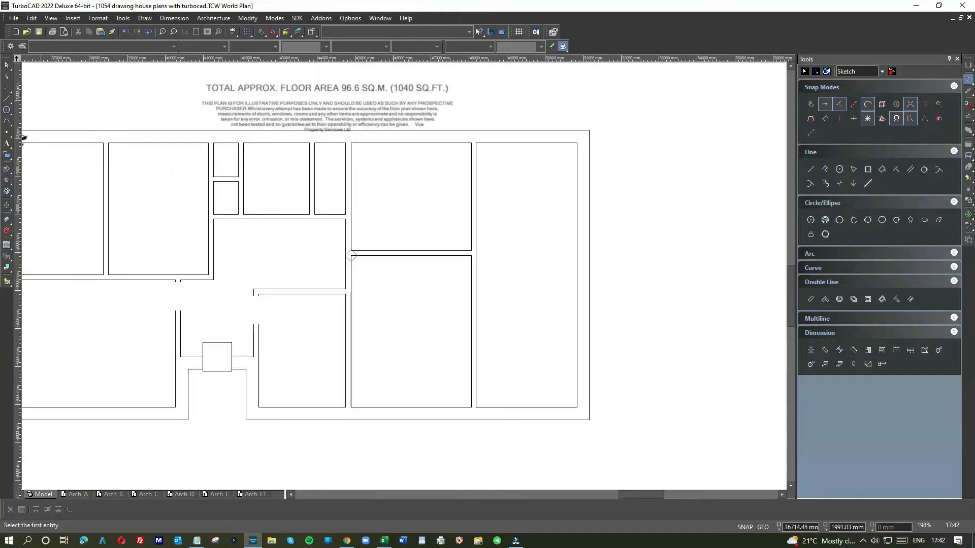
right_click(379, 293)
click(497, 292)
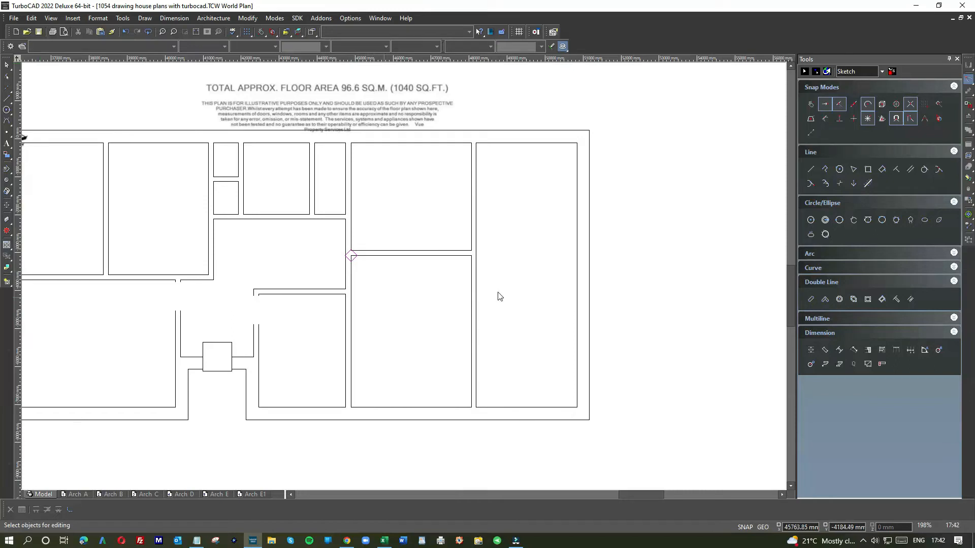
scroll(349, 264, up, 3)
scroll(399, 280, down, 3)
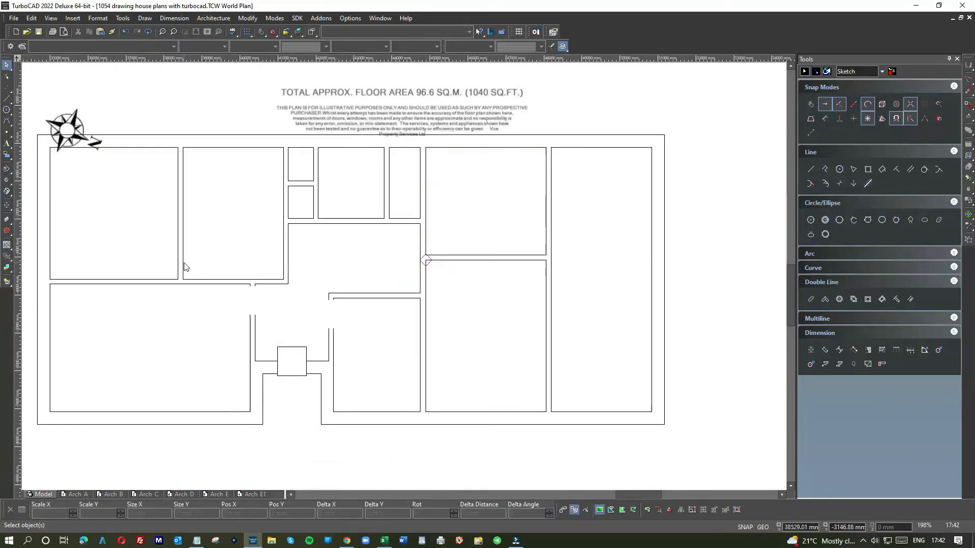
Move the 762 mm square from the entrance onto the hall wall of the 3.3 m x 2.7 m bedroom, just below the WC wall corner
scroll(402, 279, down, 2)
click(458, 324)
drag(458, 325, 524, 267)
scroll(524, 266, up, 4)
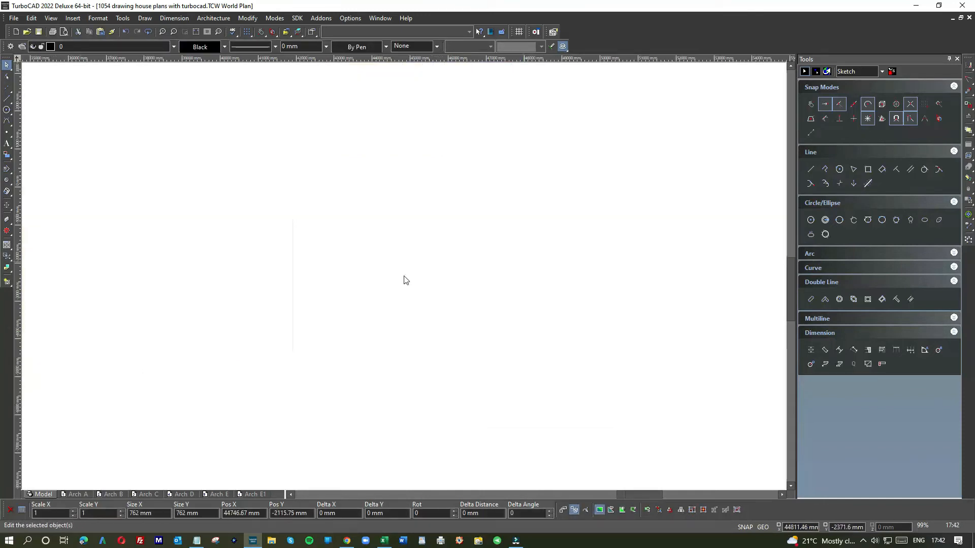
drag(413, 281, 414, 315)
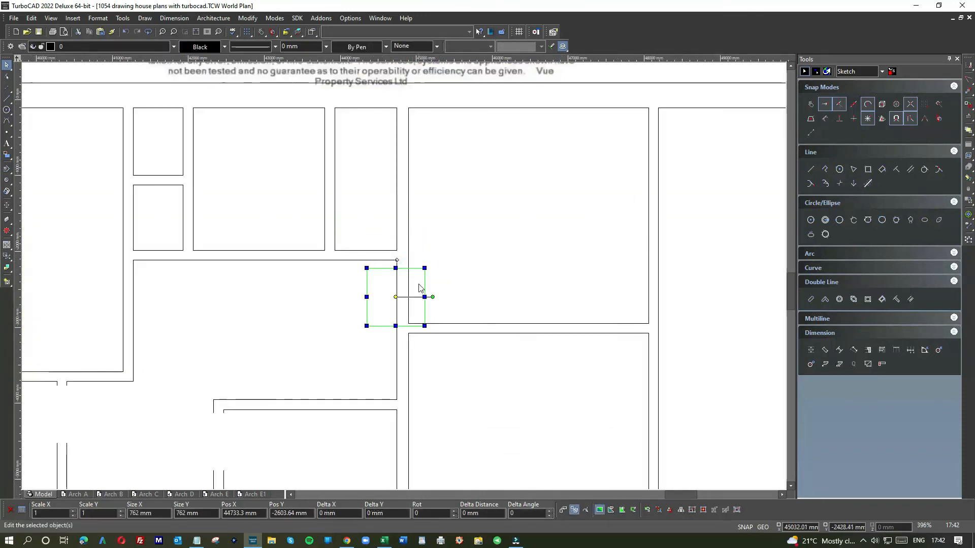
click(418, 275)
drag(418, 275, 419, 276)
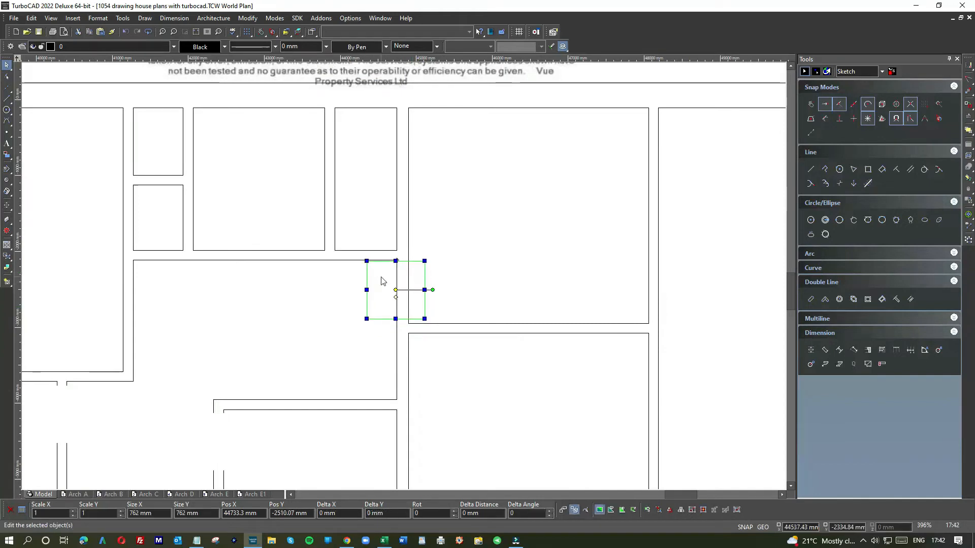
scroll(386, 279, up, 2)
drag(410, 290, 406, 293)
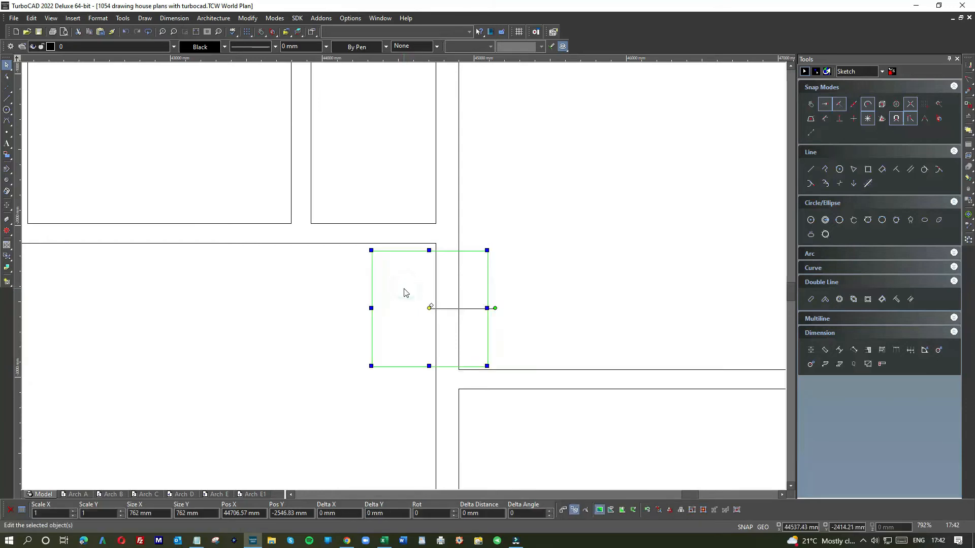
scroll(404, 277, up, 2)
drag(425, 276, 425, 274)
scroll(405, 279, down, 2)
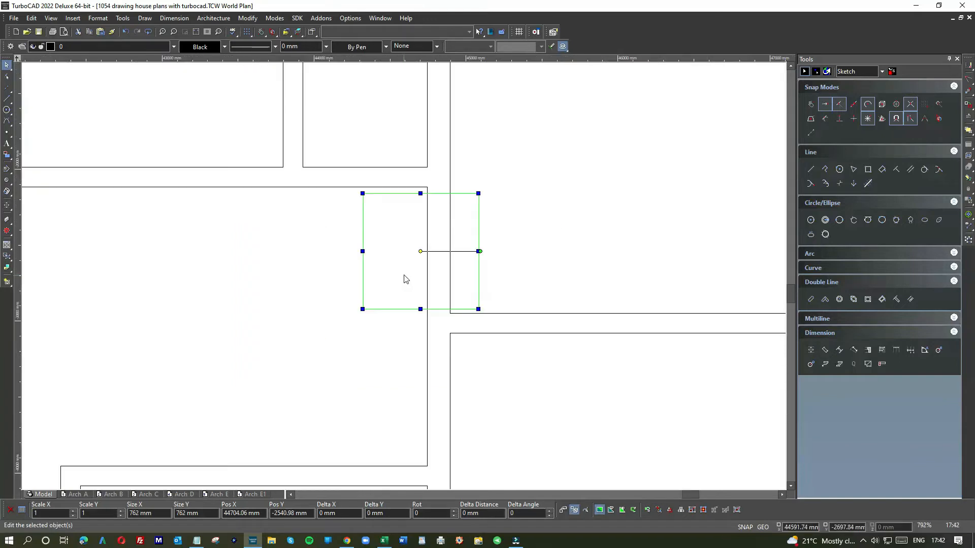
click(512, 230)
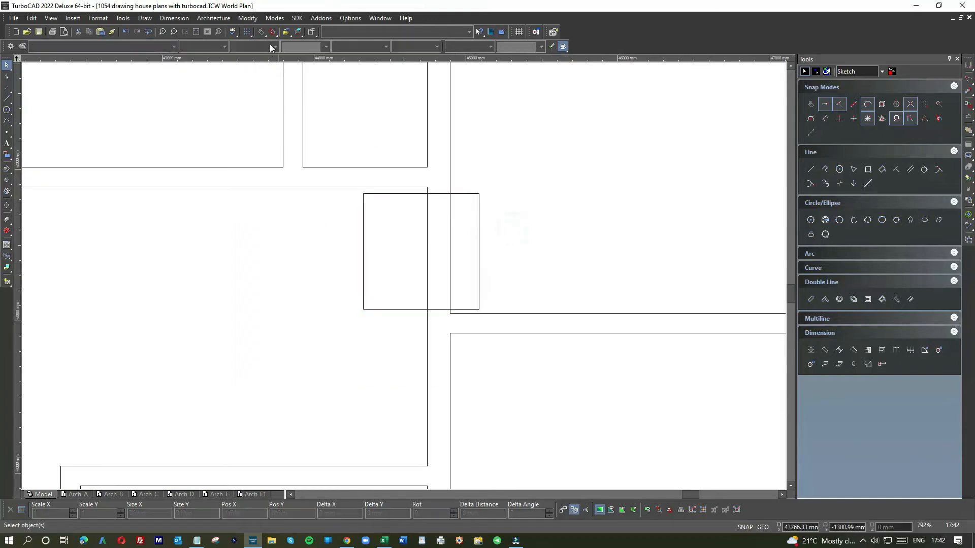
Object Trim both lines of the hall wall inside the square to open the 3.3 m x 2.7 m bedroom's doorway
click(254, 20)
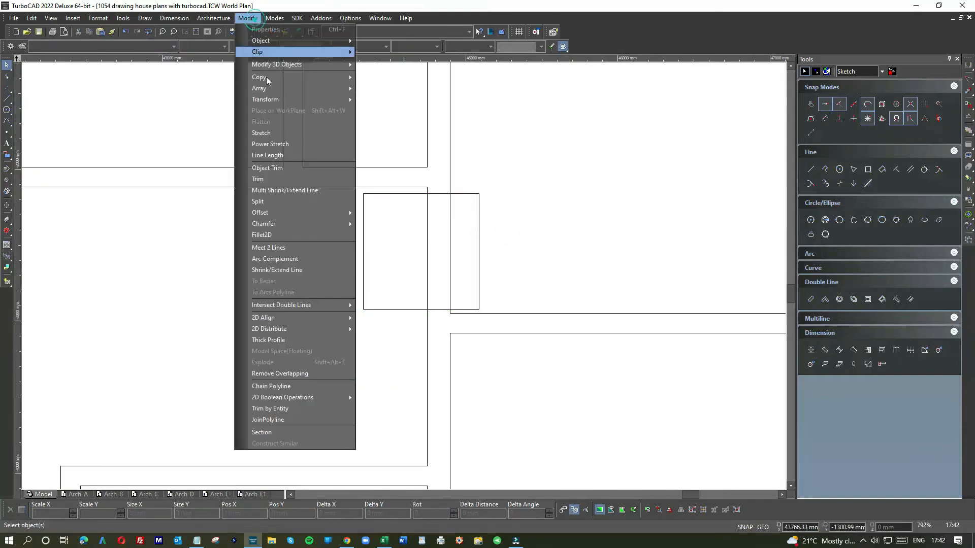
click(264, 168)
click(450, 215)
click(428, 225)
key(Escape)
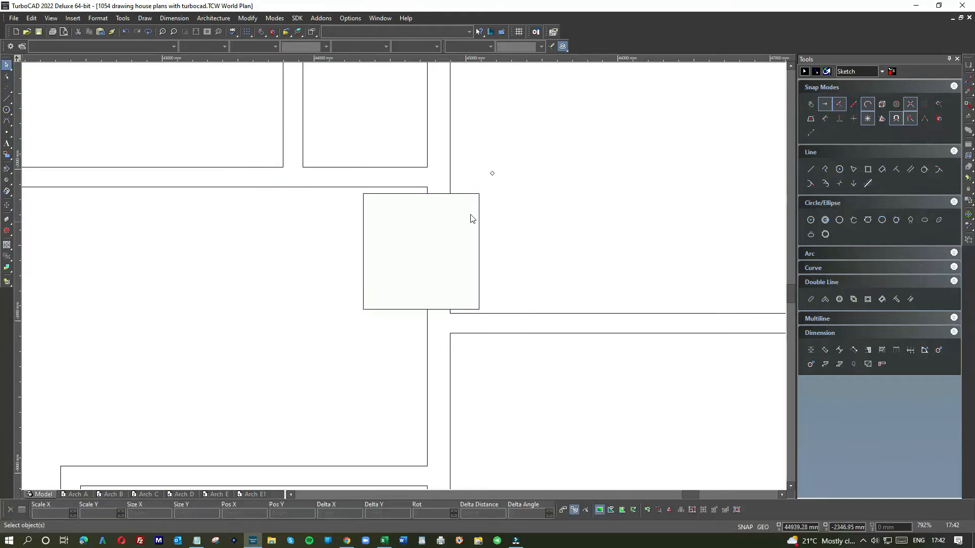
Move the square down the hall wall to the 4.1 m x 3.3 m bedroom, just below the wall dividing the two bedrooms
click(459, 194)
drag(457, 194, 466, 356)
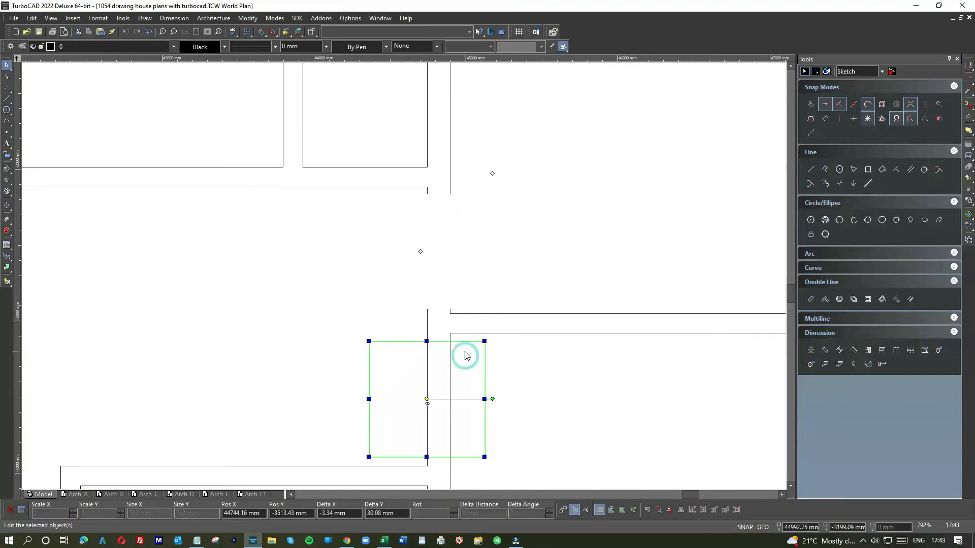
click(525, 371)
Object Trim both wall lines inside the square to open the 4.1 m x 3.3 m bedroom's doorway
click(251, 19)
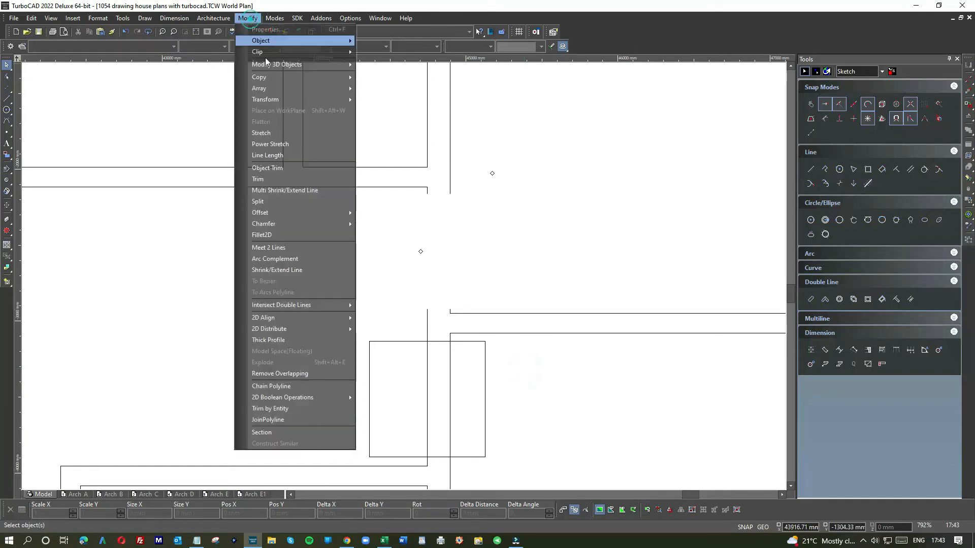
click(267, 167)
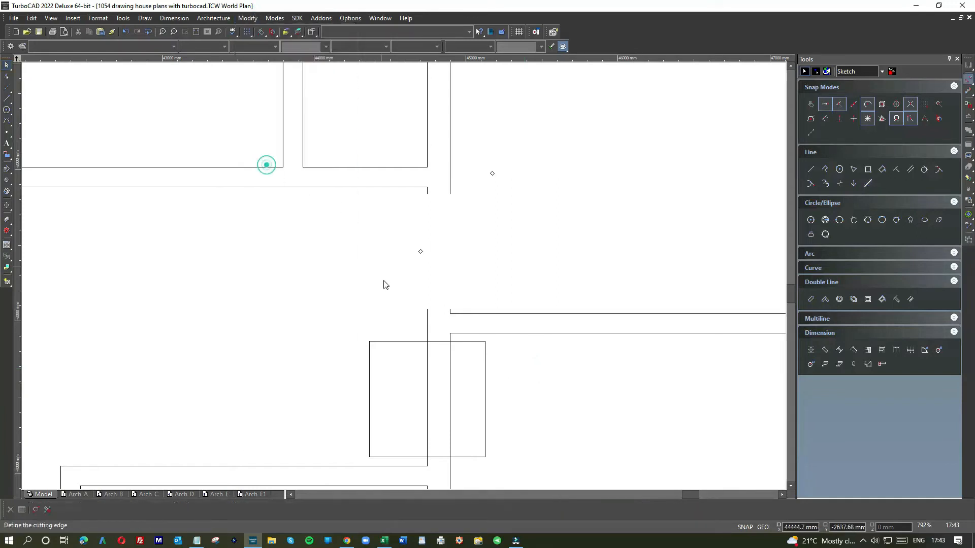
click(424, 355)
click(448, 357)
key(Escape)
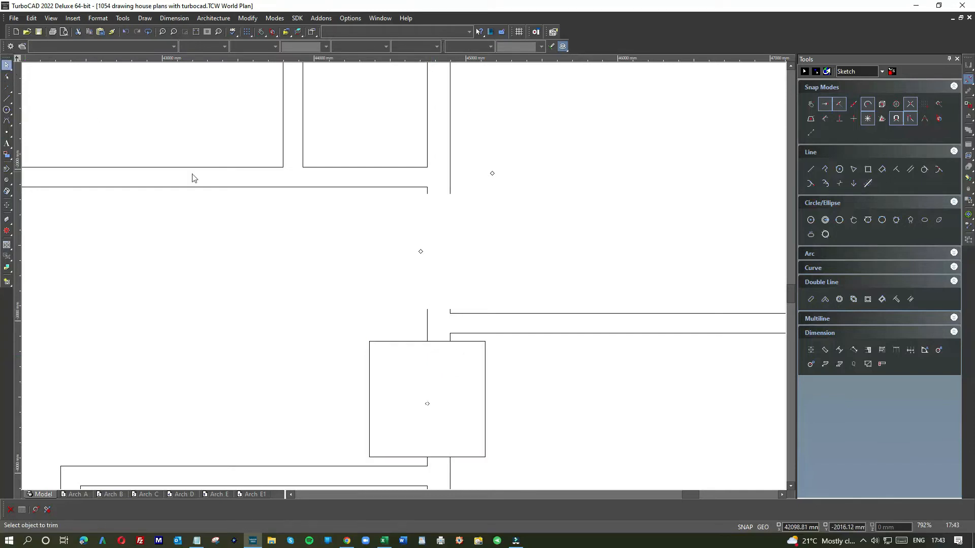
Move the square across the WC's lower wall, fitting it between the WC's two side walls
click(410, 342)
scroll(406, 280, down, 2)
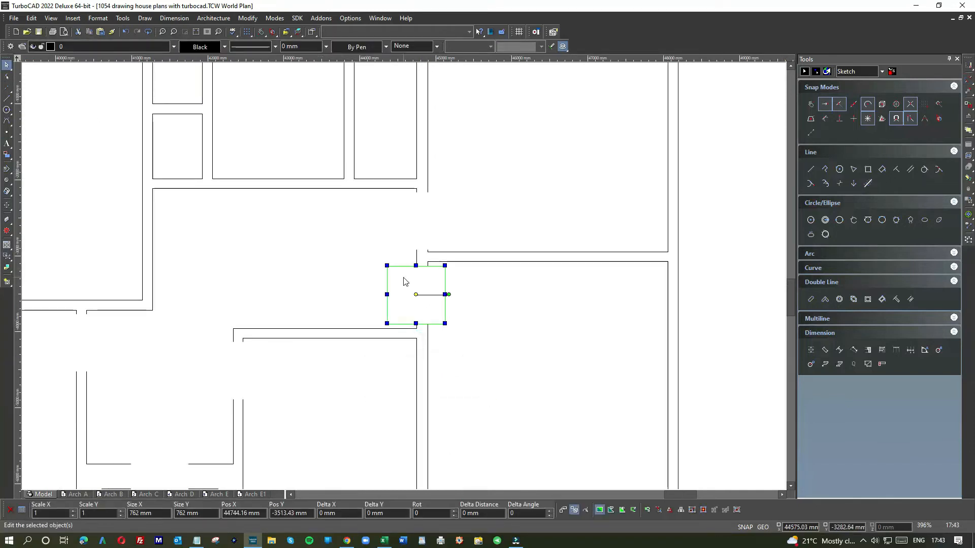
scroll(395, 272, down, 4)
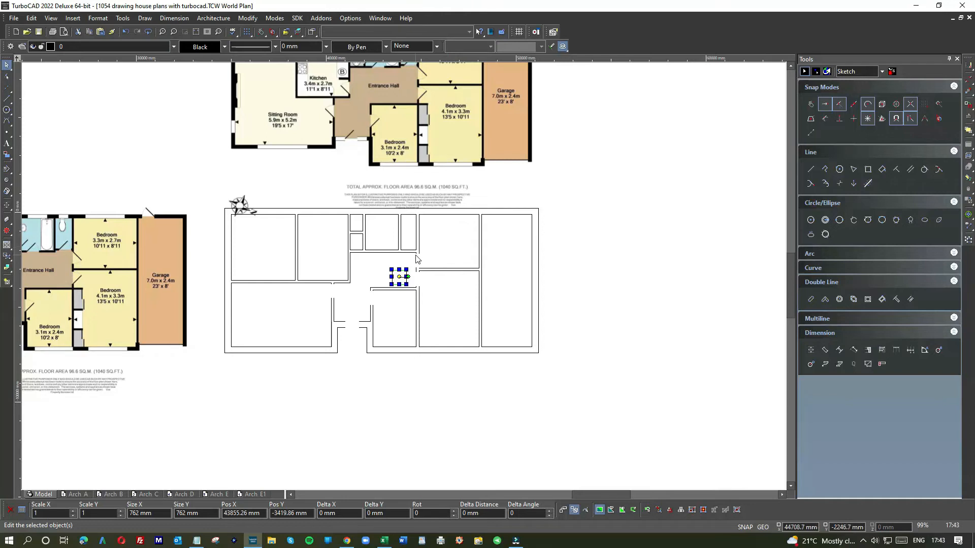
scroll(384, 272, up, 2)
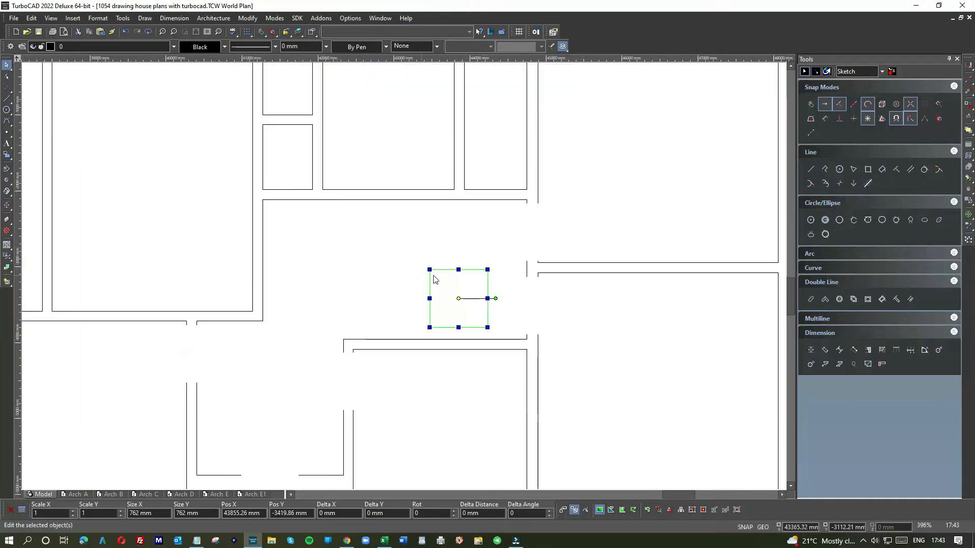
mouse_move(452, 277)
mouse_down()
mouse_move(485, 202)
mouse_move(497, 202)
mouse_up()
scroll(496, 202, up, 2)
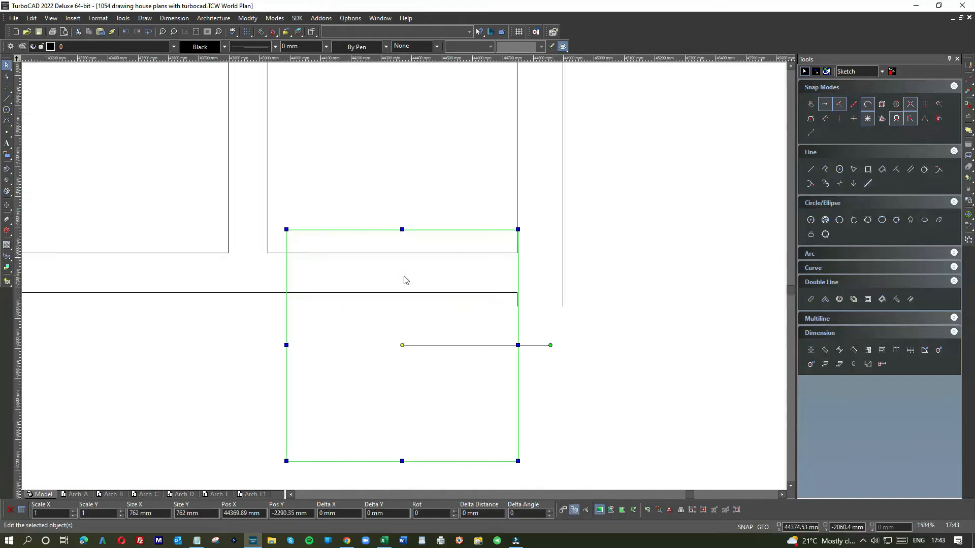
mouse_move(406, 244)
mouse_down()
mouse_move(396, 231)
mouse_move(400, 240)
mouse_up()
click(606, 249)
Object Trim both lines of the WC's lower wall inside the square to open its doorway to the hall
click(252, 19)
click(273, 167)
click(373, 220)
click(372, 256)
click(370, 290)
Draw a line along the bathroom's lower wall from its right corner and a short vertical marker up from its end to locate the door
scroll(404, 277, down, 4)
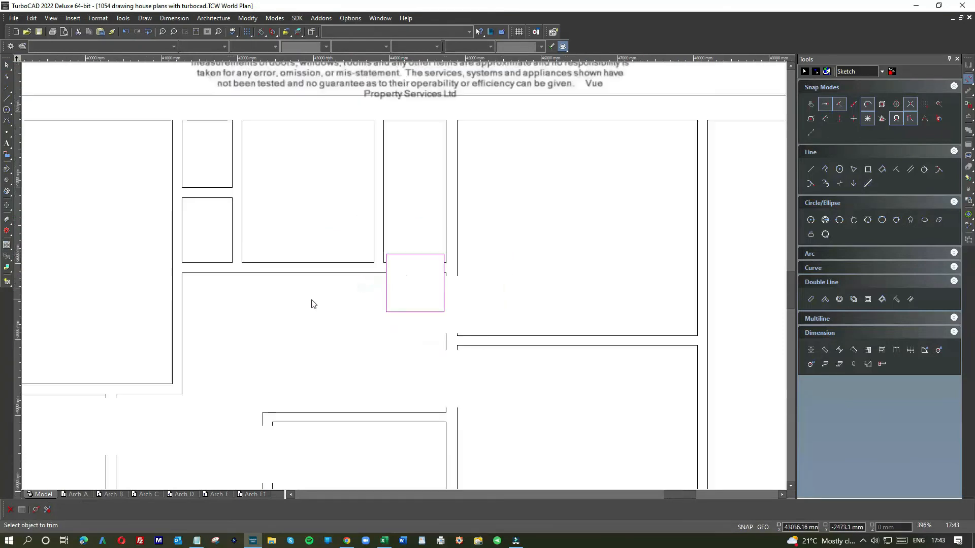
scroll(407, 278, down, 4)
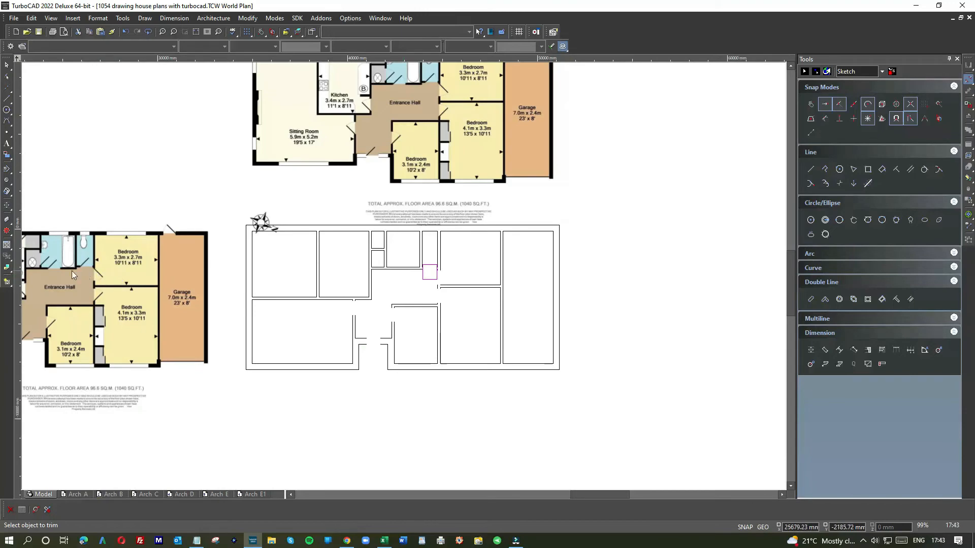
scroll(56, 267, up, 2)
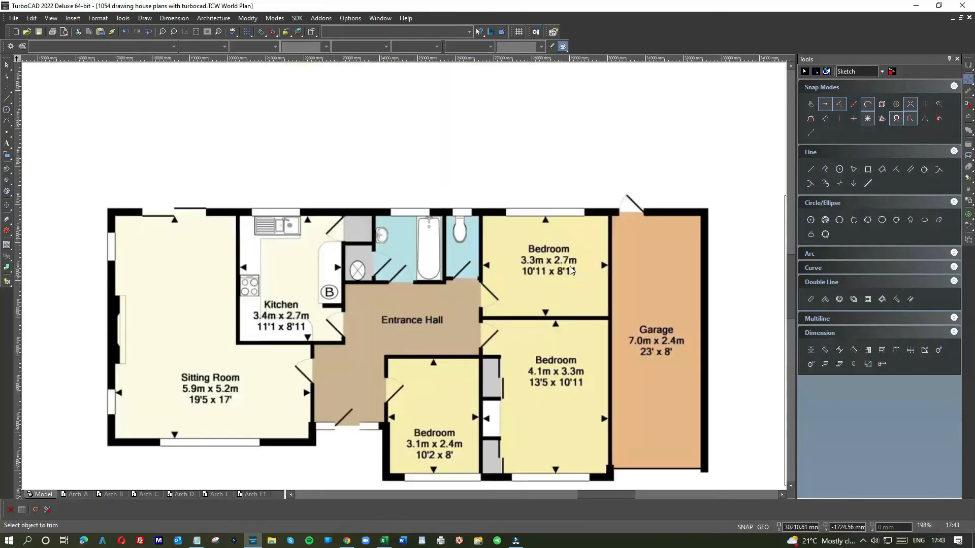
scroll(483, 271, up, 1)
scroll(574, 280, down, 1)
scroll(627, 283, down, 1)
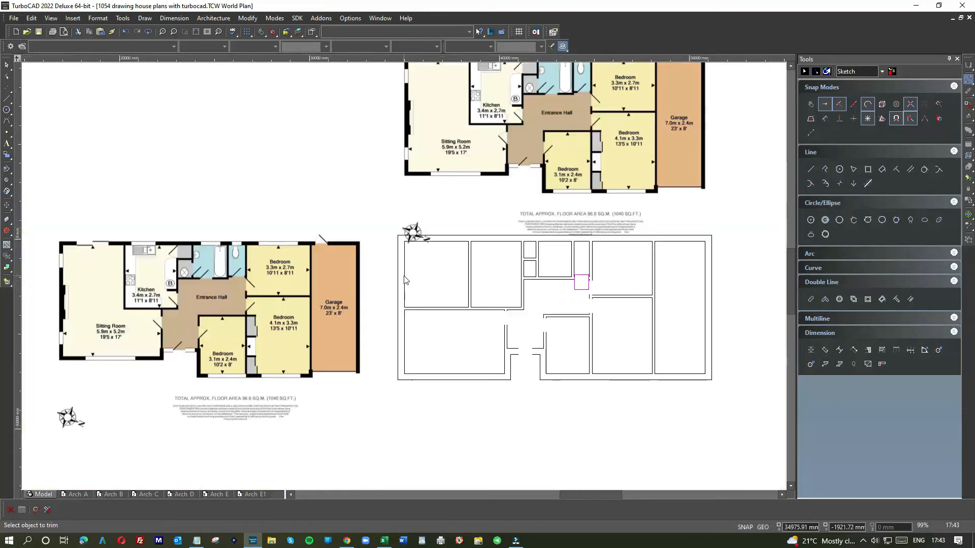
scroll(555, 281, up, 2)
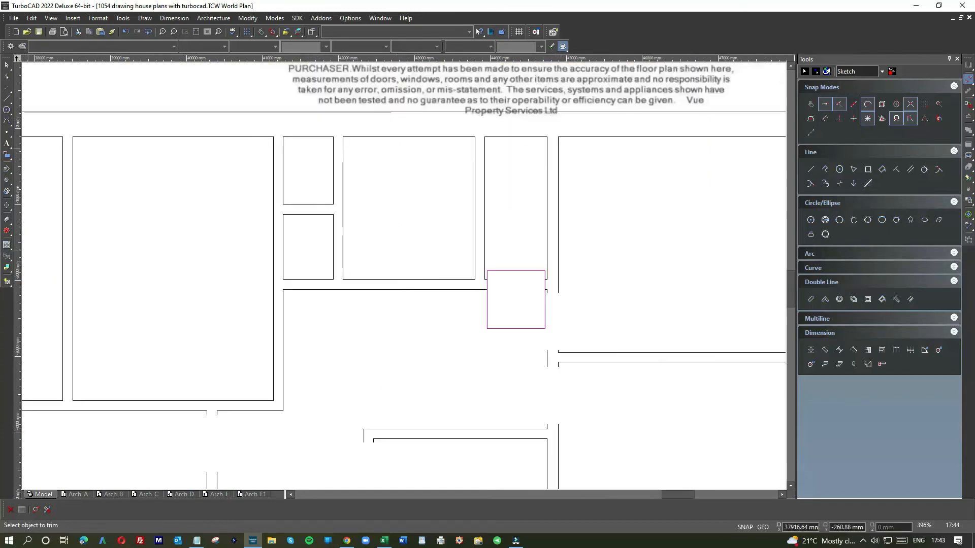
click(7, 99)
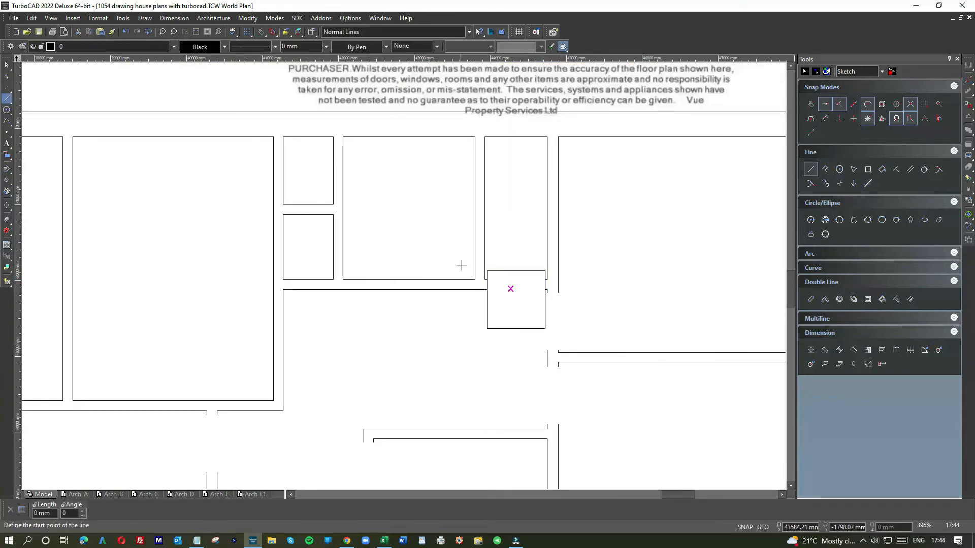
click(472, 251)
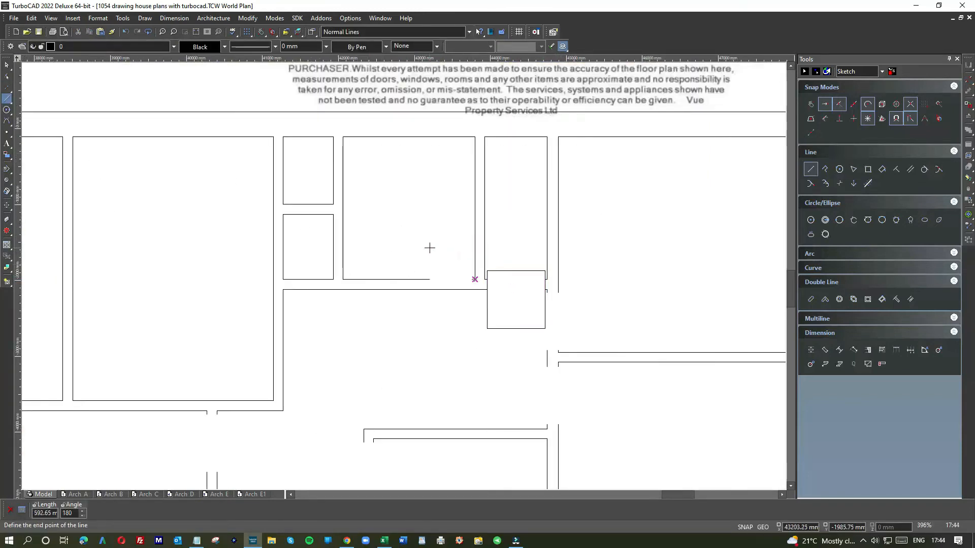
key(Return)
click(421, 279)
click(421, 256)
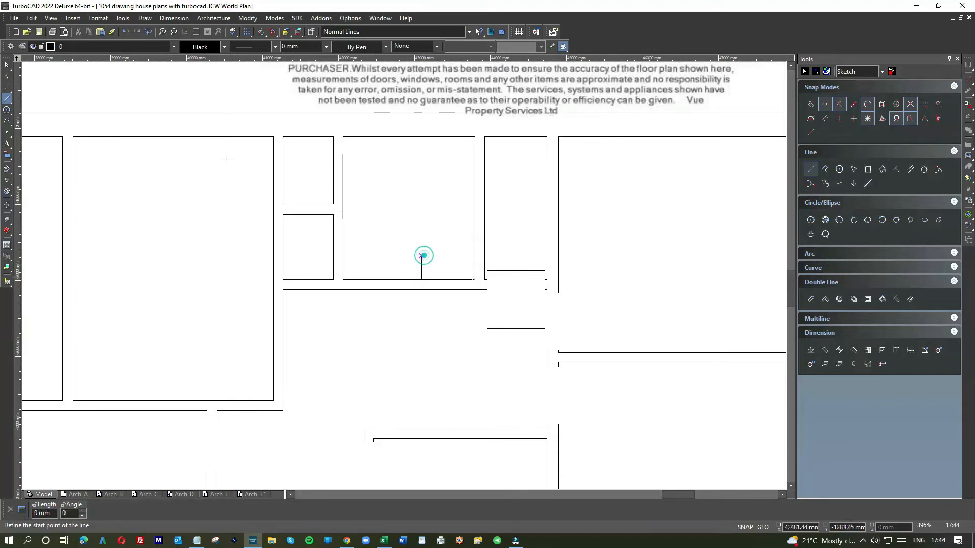
click(7, 65)
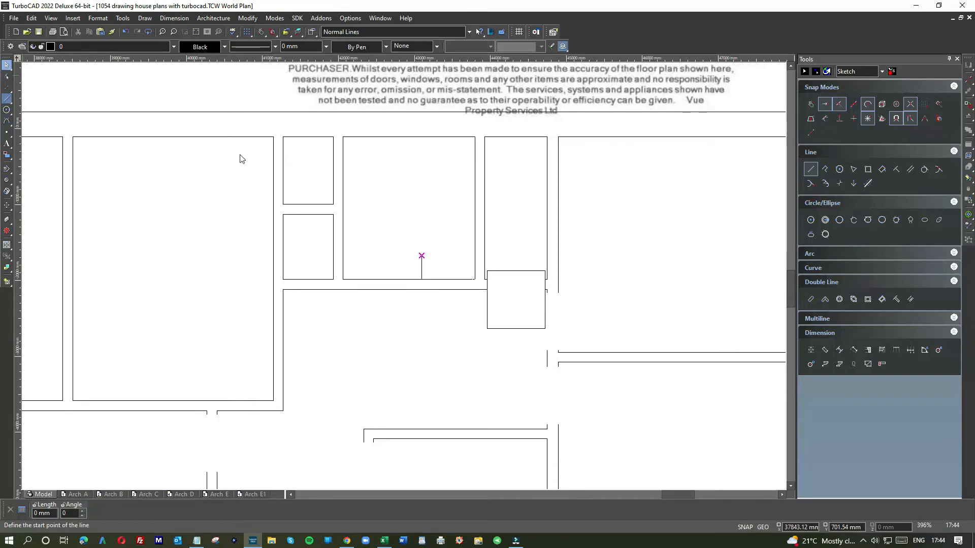
Move the square over the bathroom's lower wall, just to the left of the vertical marker line
click(516, 269)
drag(516, 269, 419, 262)
scroll(410, 279, up, 4)
click(481, 233)
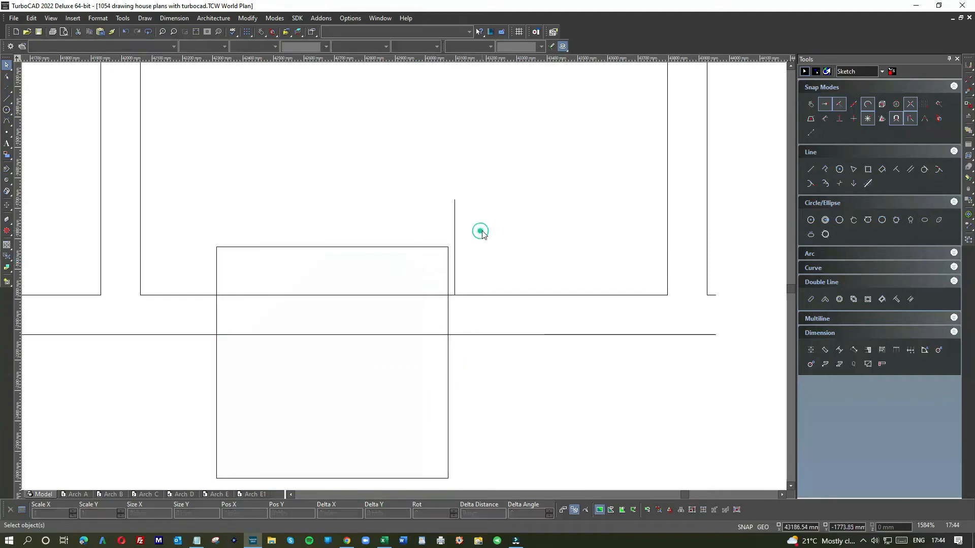
Object Trim both lines of the bathroom's lower wall inside the square to open its doorway
click(247, 18)
click(266, 165)
click(385, 248)
click(380, 294)
click(380, 334)
key(Escape)
Delete the 762 mm square and the vertical marker line beside the bathroom door opening
click(357, 246)
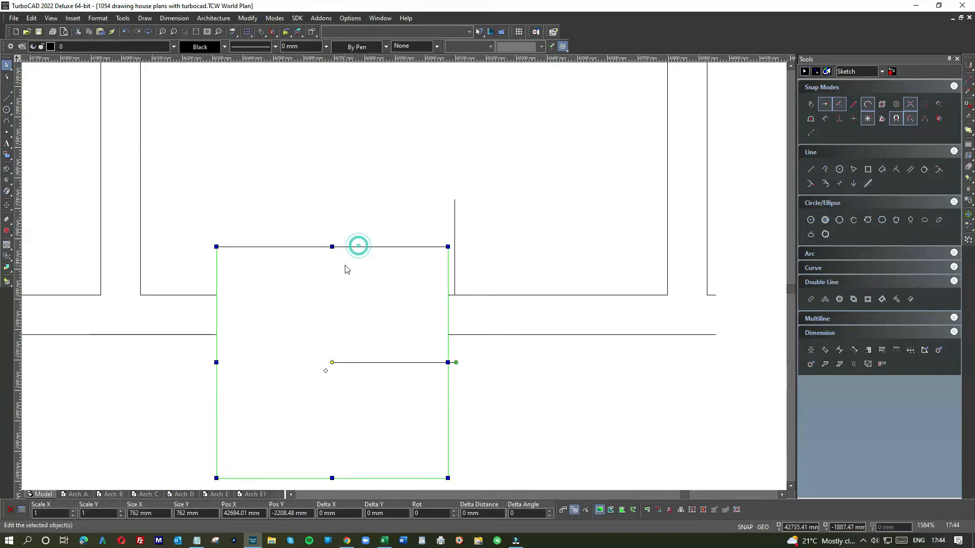
key(Delete)
click(455, 226)
key(Delete)
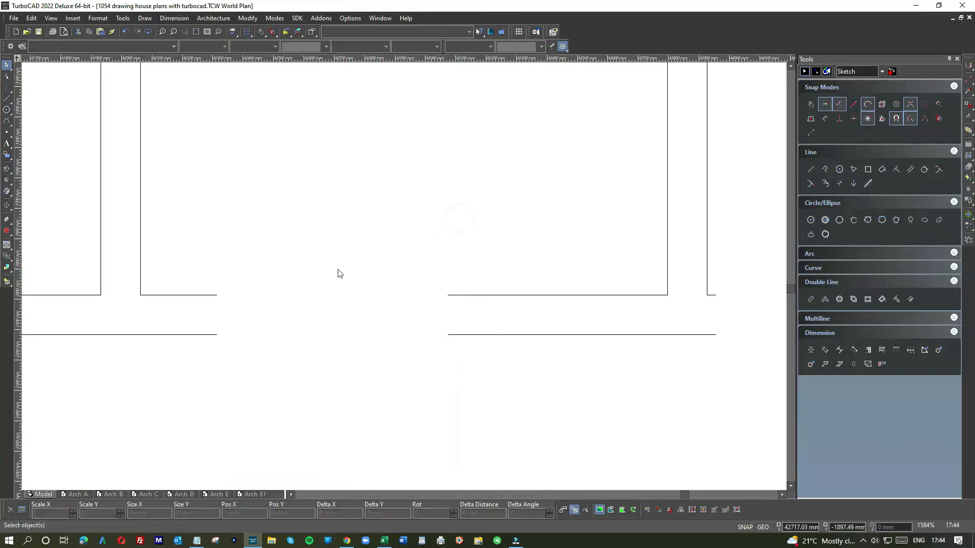
Compare the drawn walls and door openings with the coloured floor plan images, especially around the bathroom and store cupboards
scroll(349, 296, down, 6)
scroll(388, 272, down, 5)
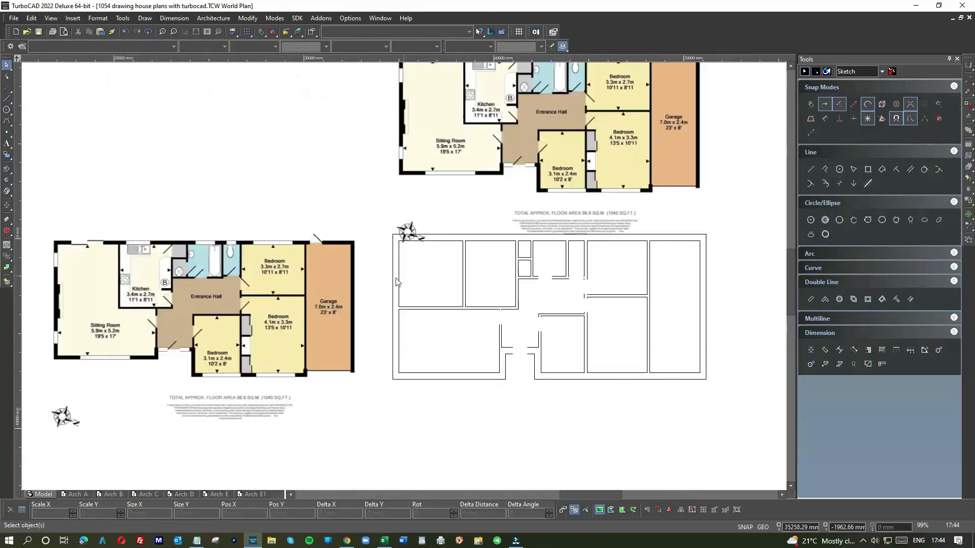
scroll(525, 274, up, 5)
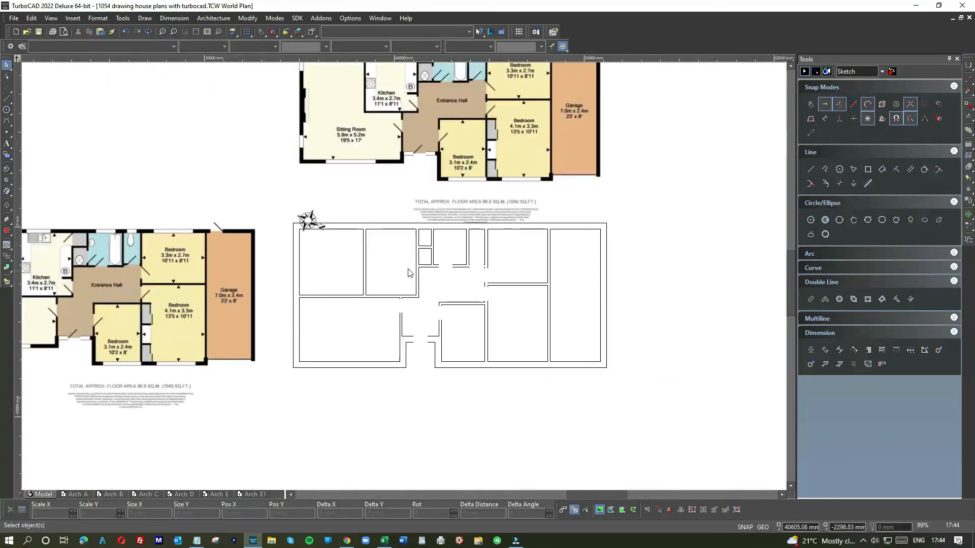
scroll(241, 279, down, 3)
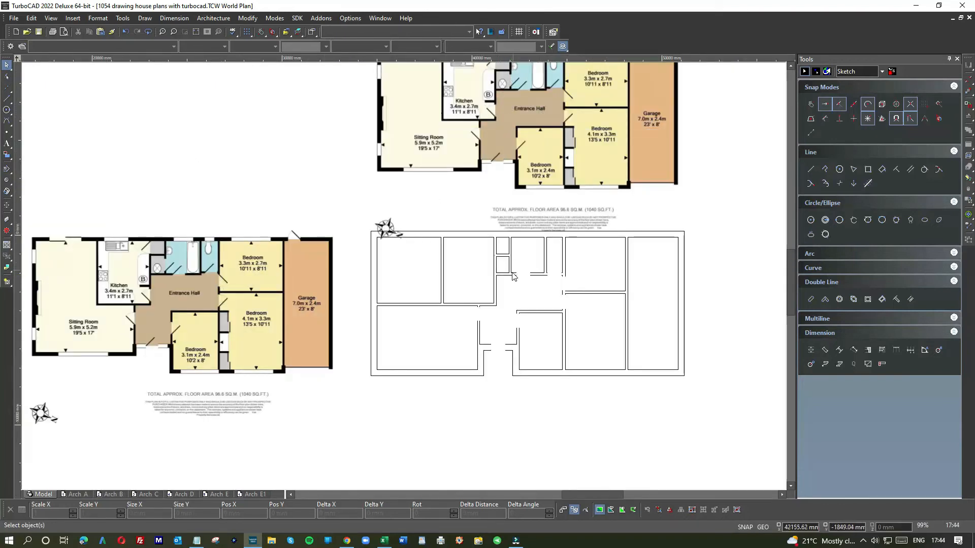
scroll(509, 269, up, 3)
scroll(405, 281, down, 5)
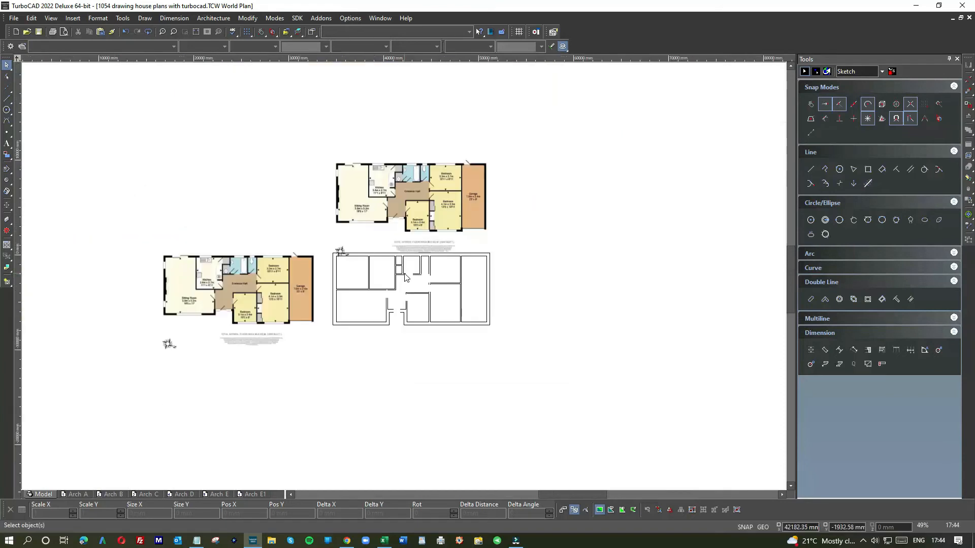
scroll(404, 276, up, 5)
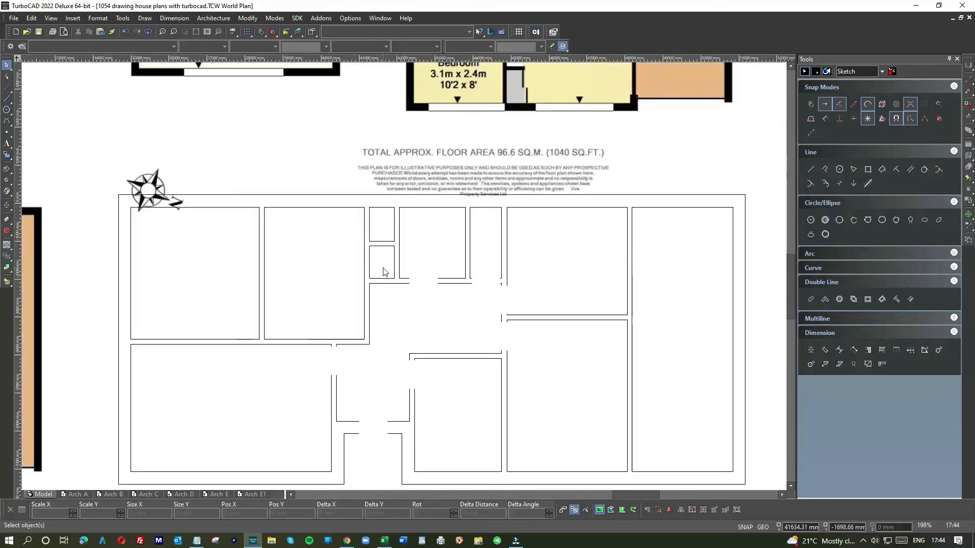
scroll(384, 271, down, 5)
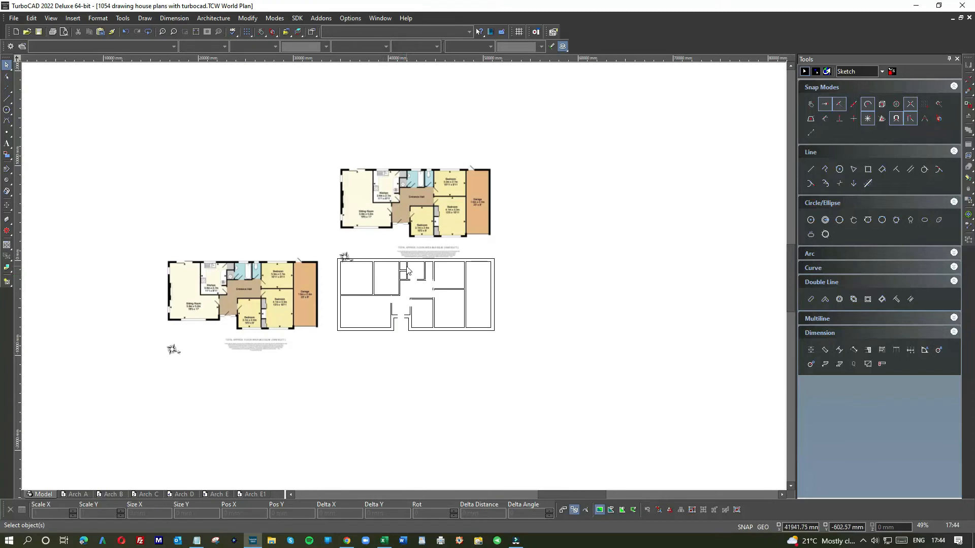
scroll(413, 269, up, 3)
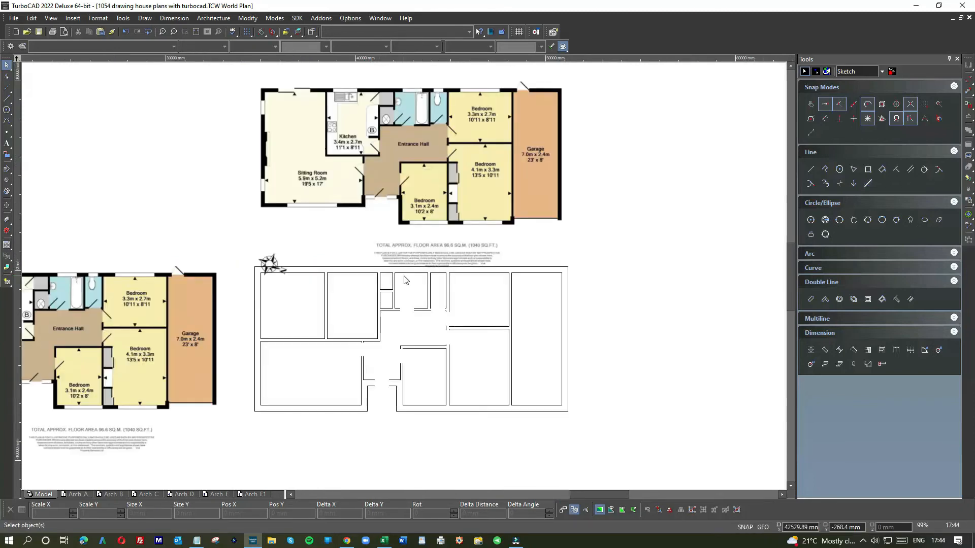
Undo the deletions of the 762 mm square and the vertical marker line at the bathroom doorway
scroll(406, 281, up, 3)
scroll(409, 279, down, 3)
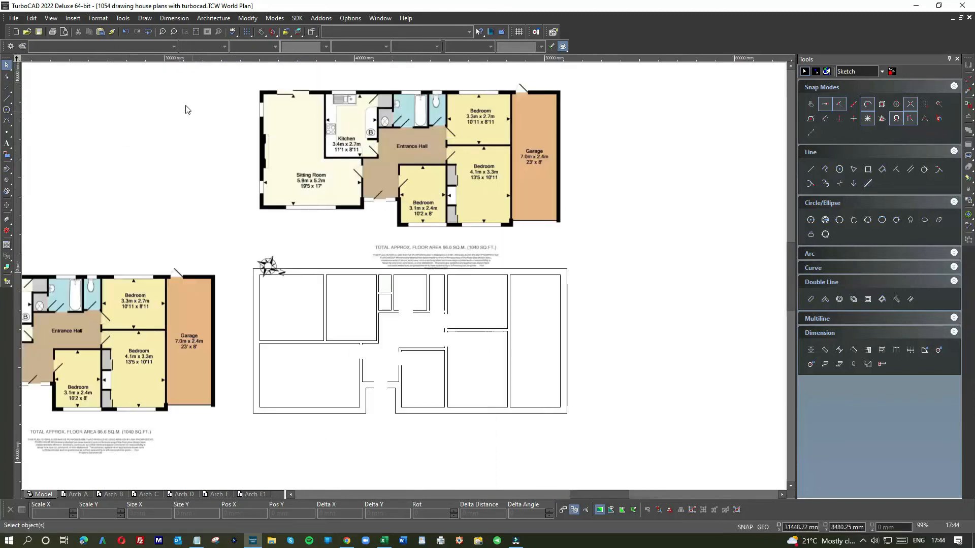
click(125, 32)
click(126, 32)
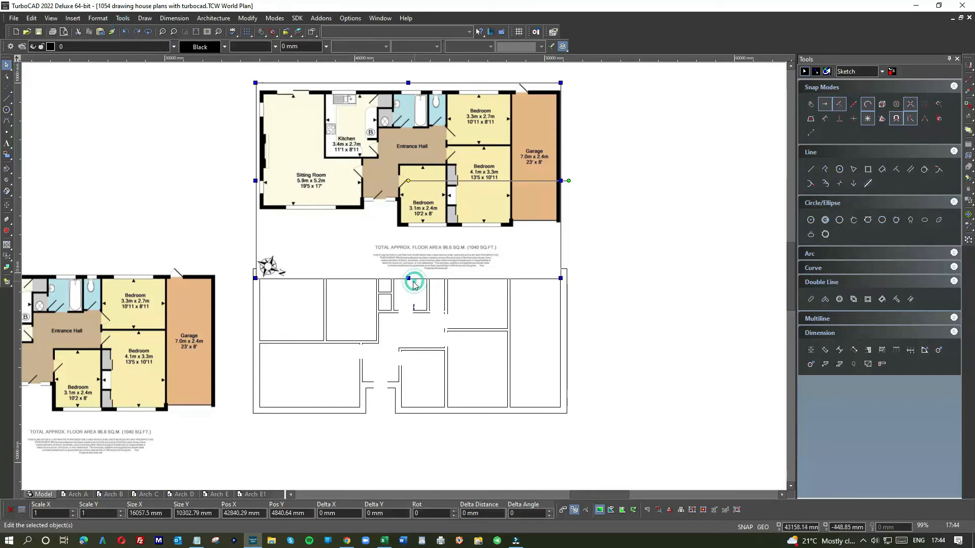
click(124, 32)
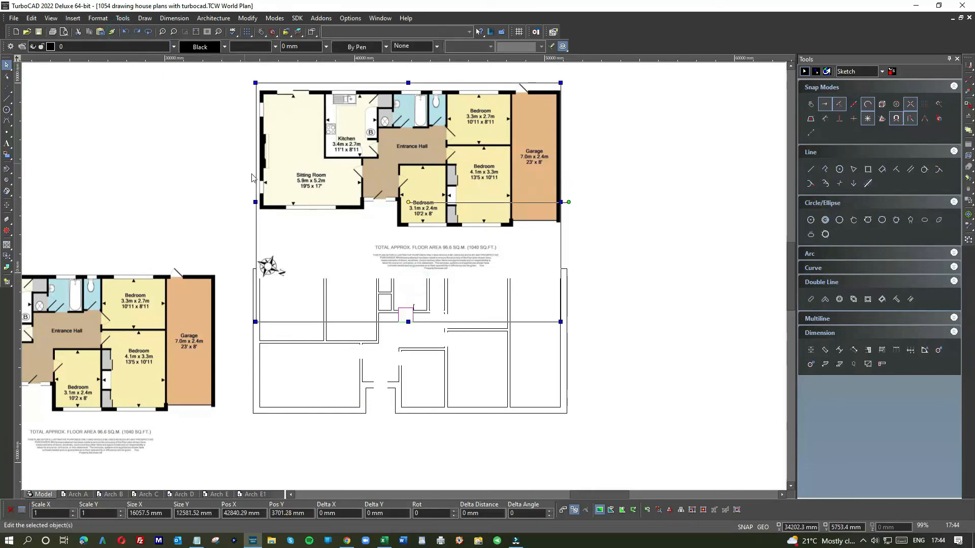
click(230, 184)
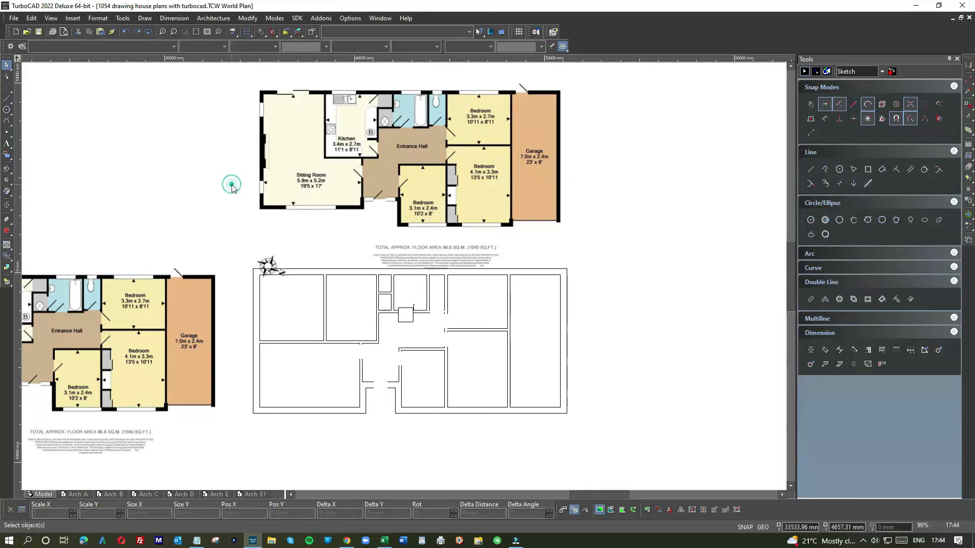
Move the restored square up into the bathroom, clear of the doorway, and delete the vertical marker line
click(410, 308)
click(411, 307)
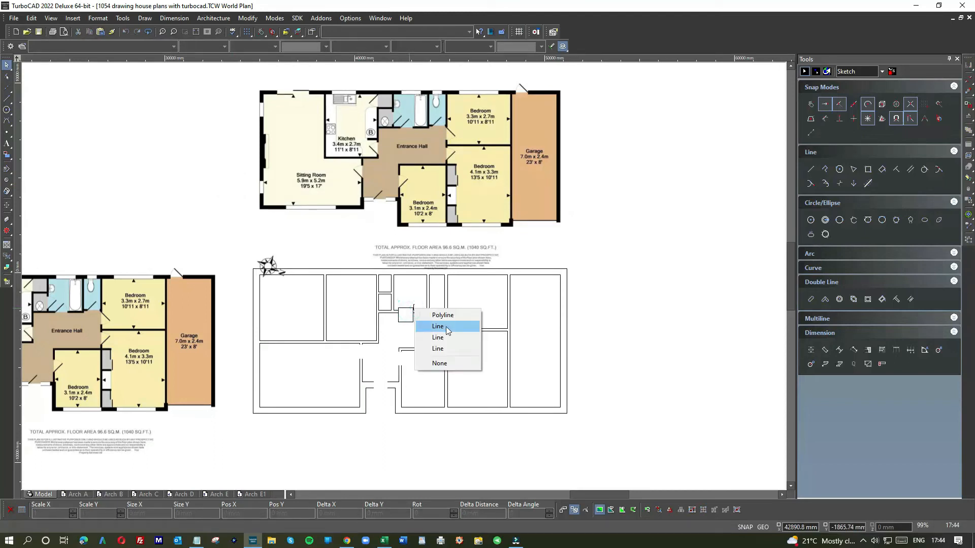
click(443, 315)
scroll(408, 320, up, 5)
drag(383, 238, 344, 124)
click(435, 203)
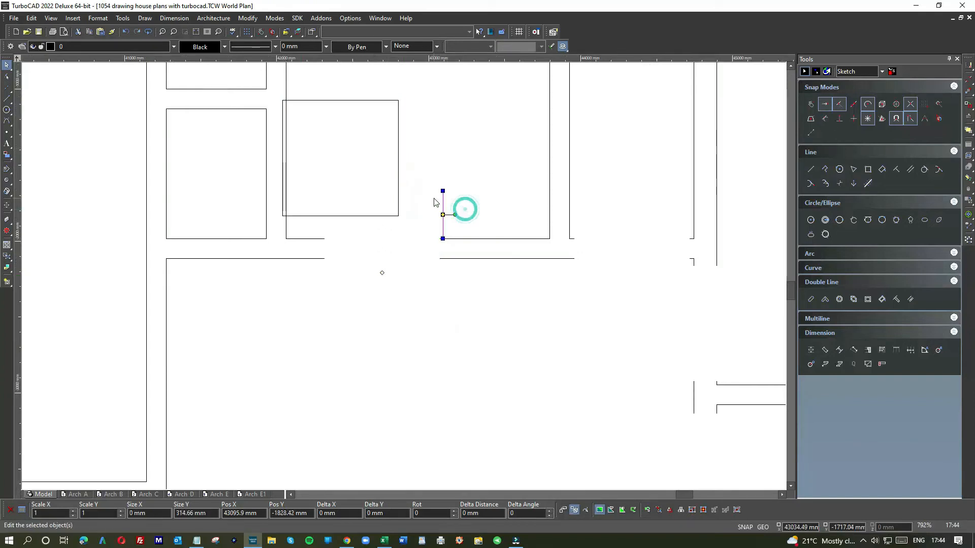
click(337, 101)
drag(355, 122, 427, 125)
Open the lower store cupboard into the bathroom by removing its dividing wall lines and extending its upper line to the bathroom wall corner
click(232, 109)
drag(266, 108, 285, 109)
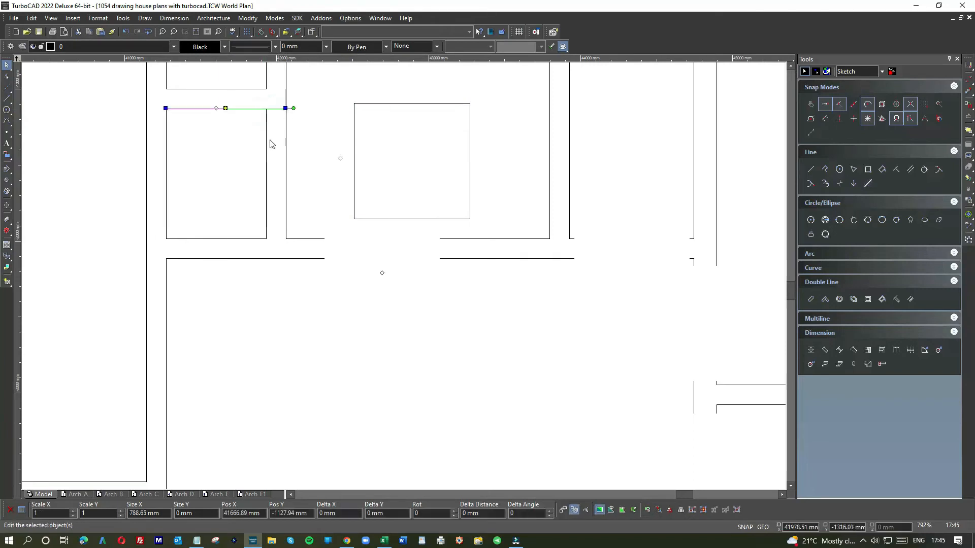
click(266, 144)
key(Delete)
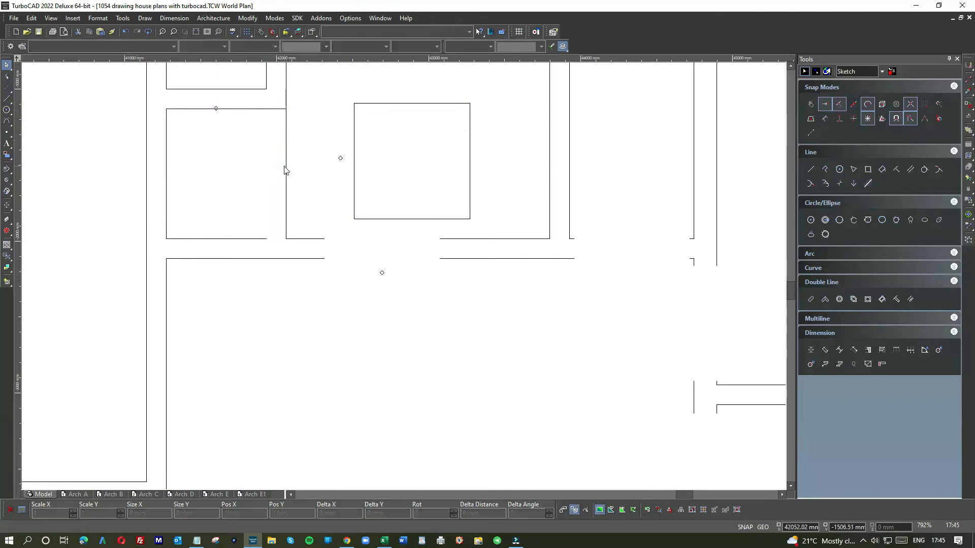
click(285, 166)
drag(285, 238, 285, 108)
Extend the former cupboard's lower wall line to meet the bathroom's lower wall line, closing the gap between them
click(254, 238)
drag(267, 239, 285, 213)
scroll(408, 268, down, 1)
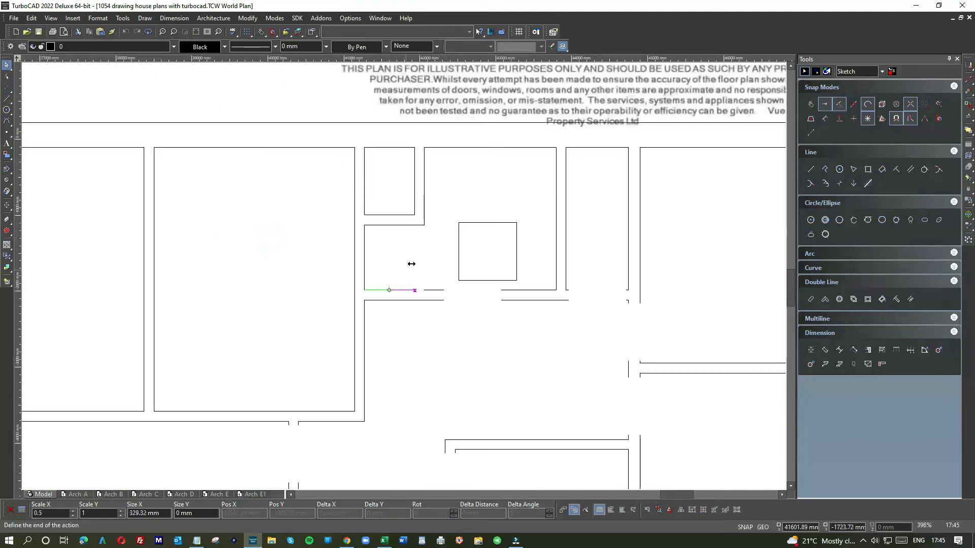
scroll(451, 202, down, 2)
key(Escape)
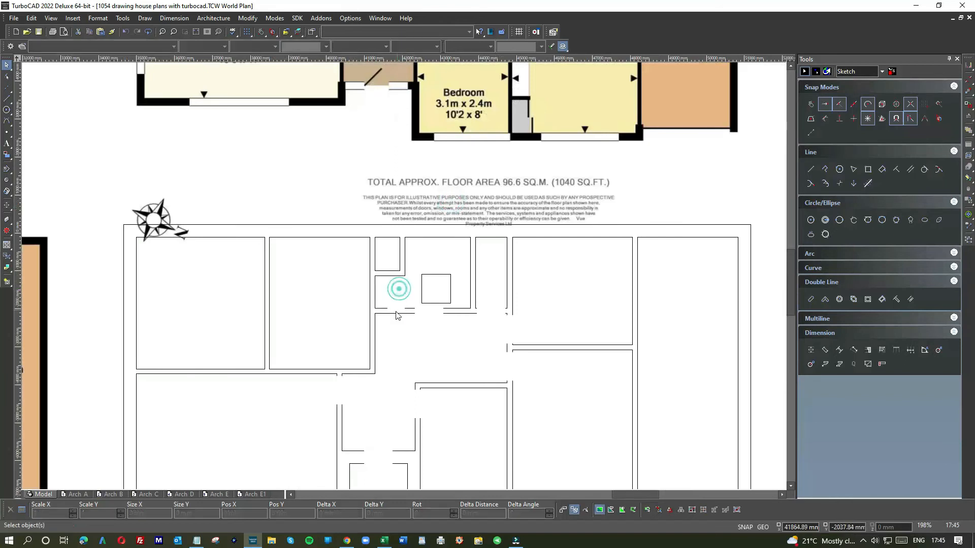
scroll(401, 284, up, 3)
scroll(406, 281, up, 1)
click(400, 263)
drag(400, 263, 542, 263)
key(Escape)
scroll(402, 277, down, 2)
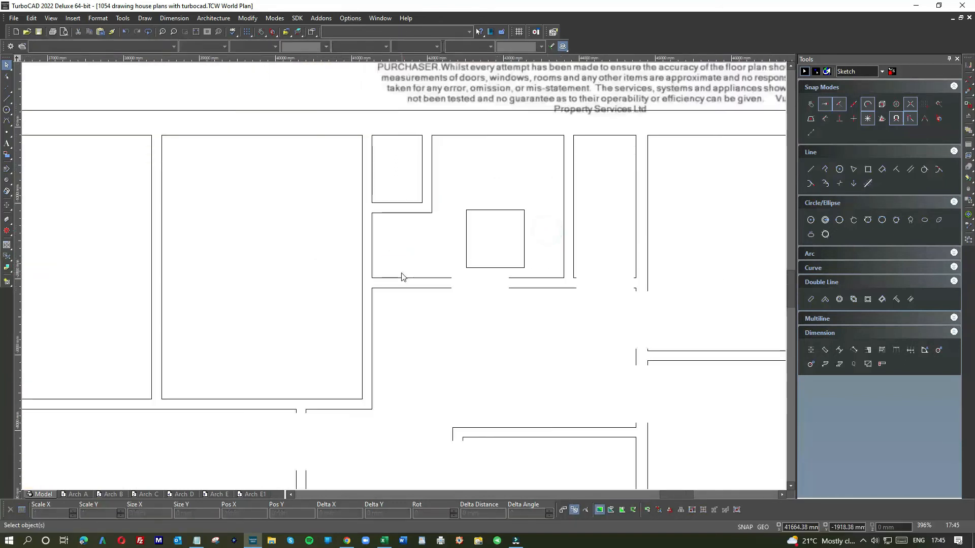
scroll(412, 280, down, 1)
scroll(344, 281, down, 1)
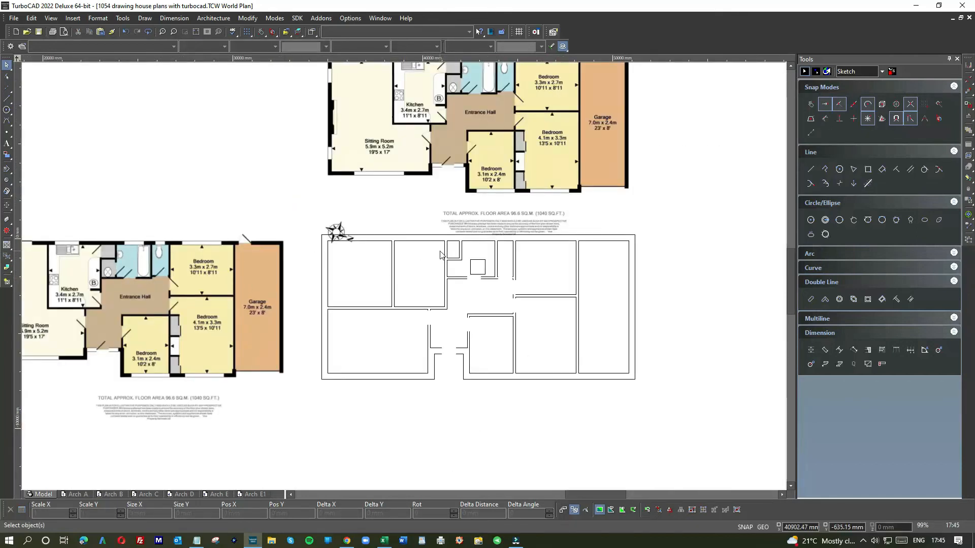
Move the 762 mm square over the wall between the kitchen and the remaining store cupboard, just below the outer wall
scroll(440, 255, up, 2)
click(540, 311)
drag(560, 325, 410, 254)
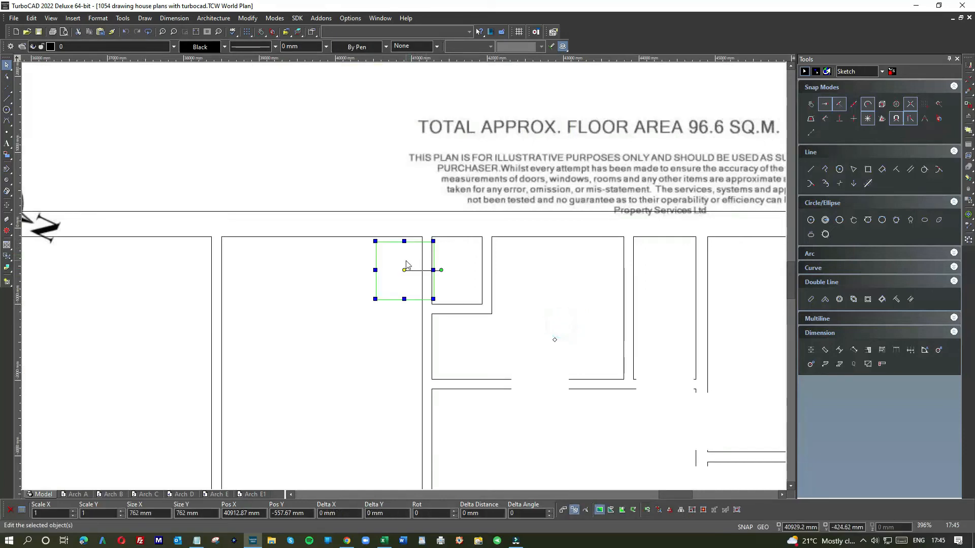
scroll(407, 265, up, 2)
drag(407, 273, 414, 271)
click(533, 277)
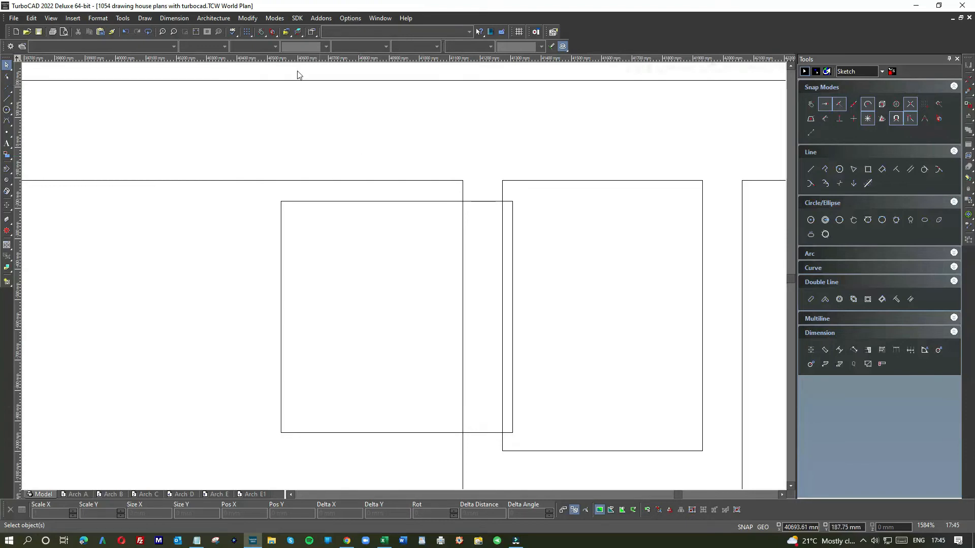
Object Trim both lines of the kitchen and cupboard wall inside the square to open the cupboard doorway
click(248, 19)
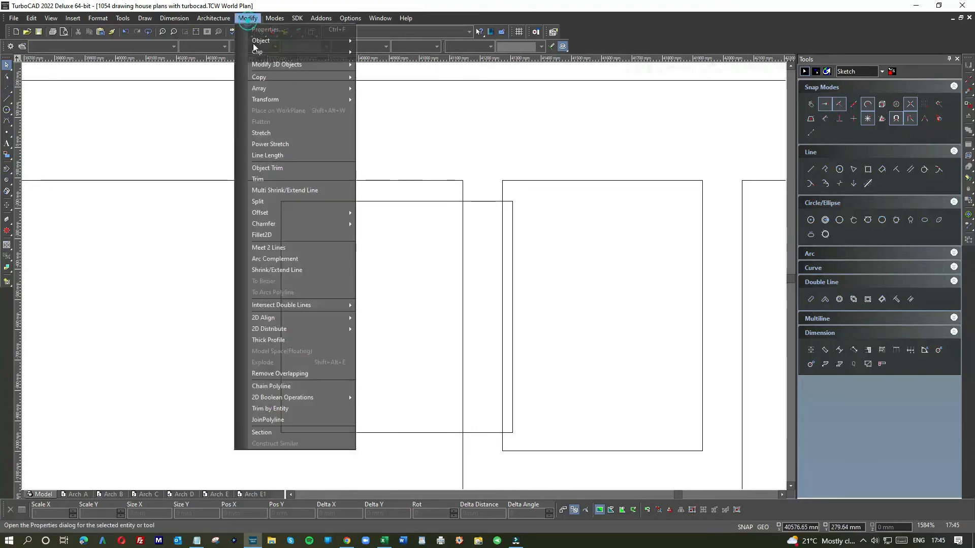
click(270, 167)
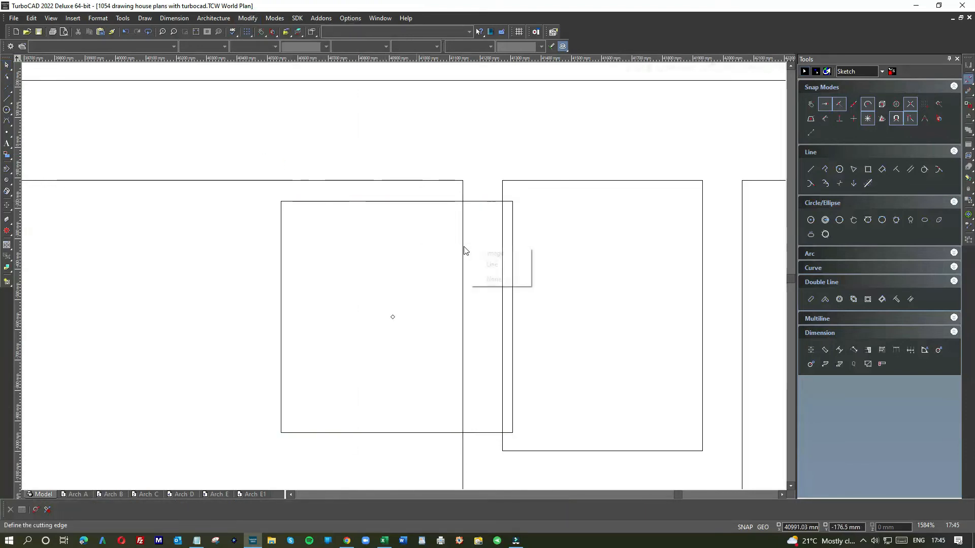
click(422, 200)
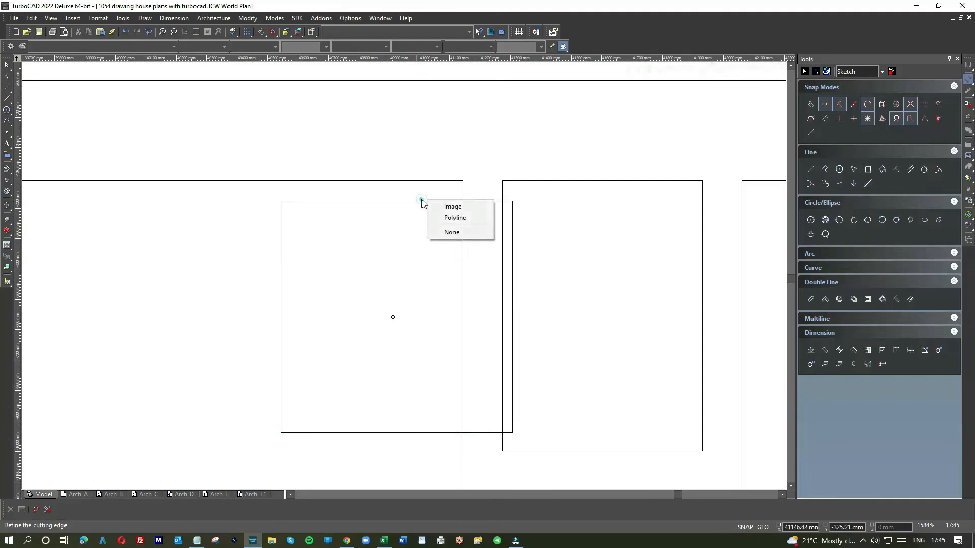
click(455, 217)
click(462, 220)
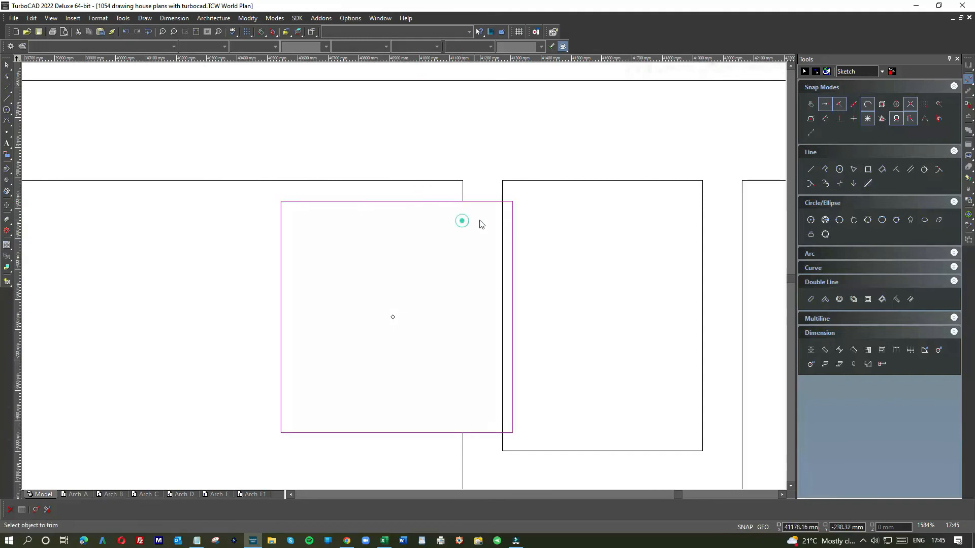
click(501, 218)
key(Escape)
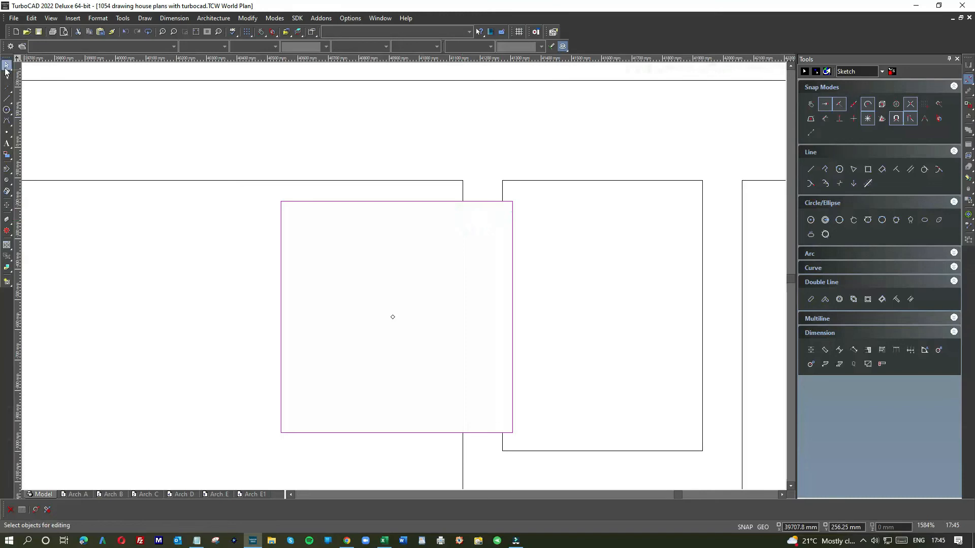
Delete the upper line of the wall crossing the sitting room and join the outer wall's inner lines where it met them
scroll(401, 280, down, 10)
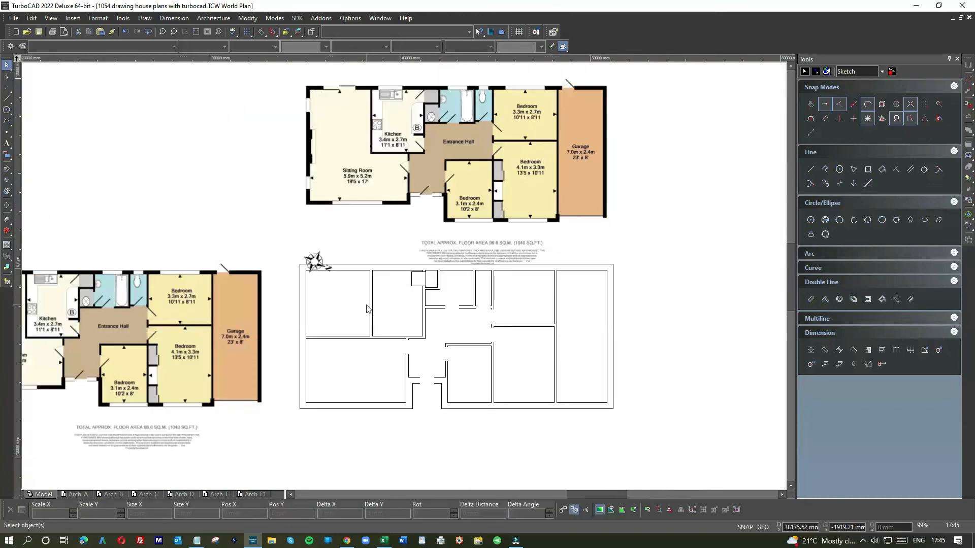
scroll(367, 308, down, 3)
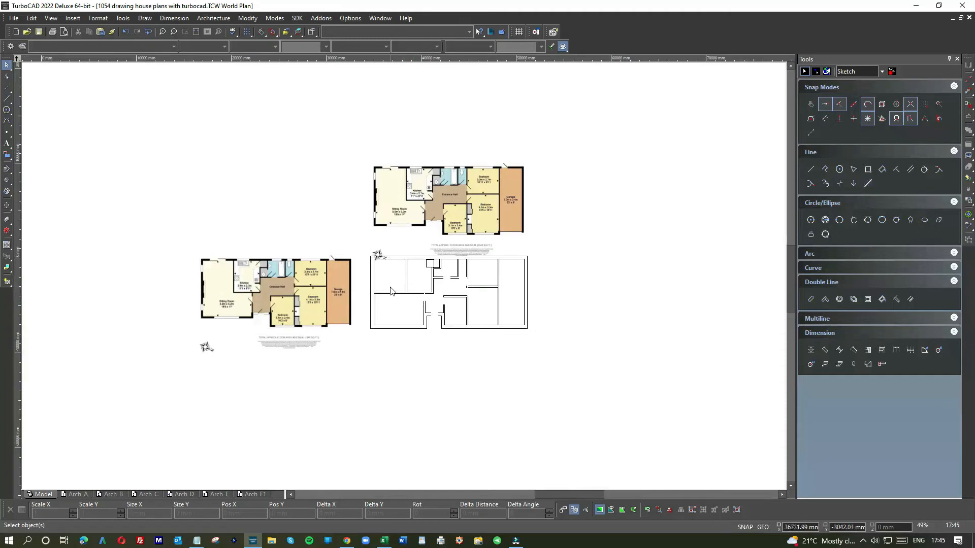
scroll(389, 291, up, 8)
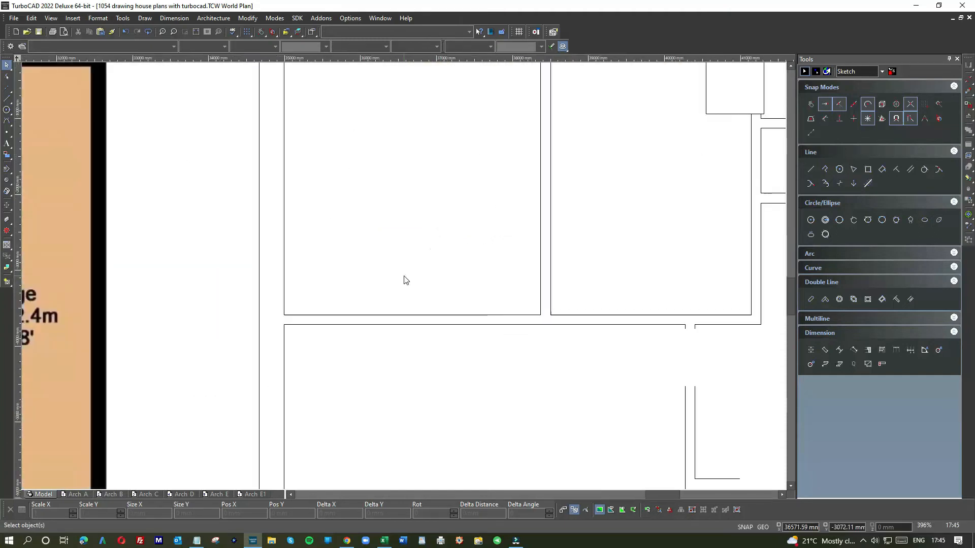
click(401, 315)
key(Delete)
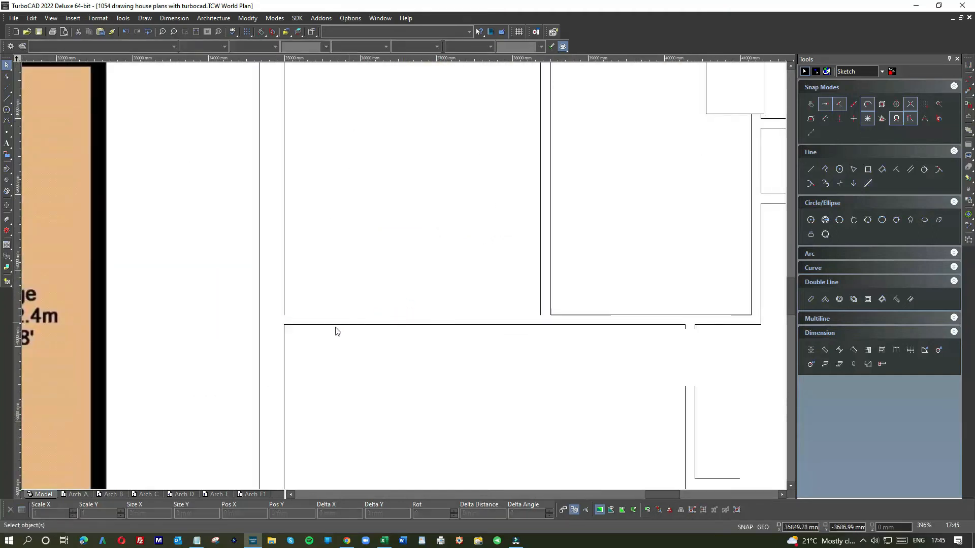
click(284, 340)
click(284, 325)
click(284, 319)
Shorten the crossing wall's lower line to the kitchen's left-hand corner and extend the kitchen's left wall line down to meet it
click(309, 326)
click(283, 324)
click(530, 325)
click(540, 290)
click(541, 315)
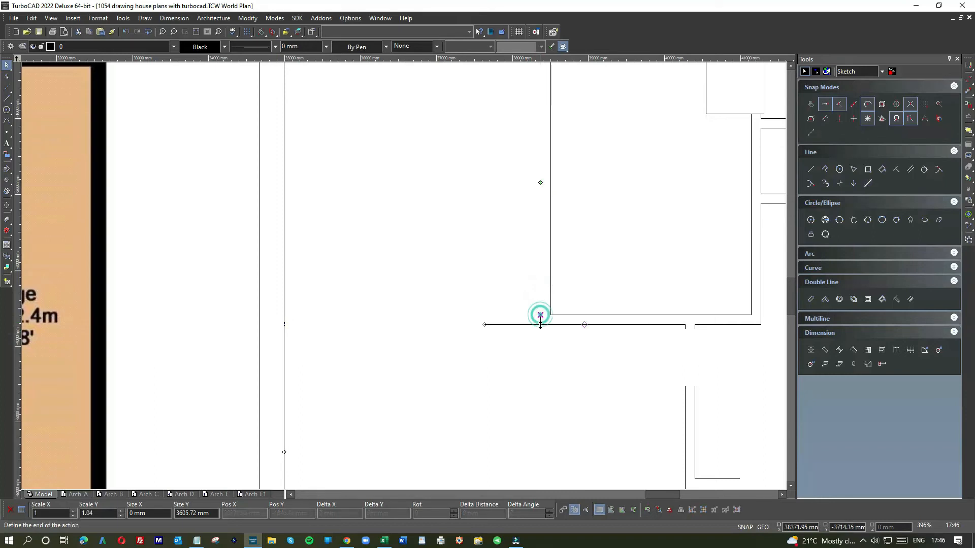
click(540, 324)
click(496, 325)
click(481, 325)
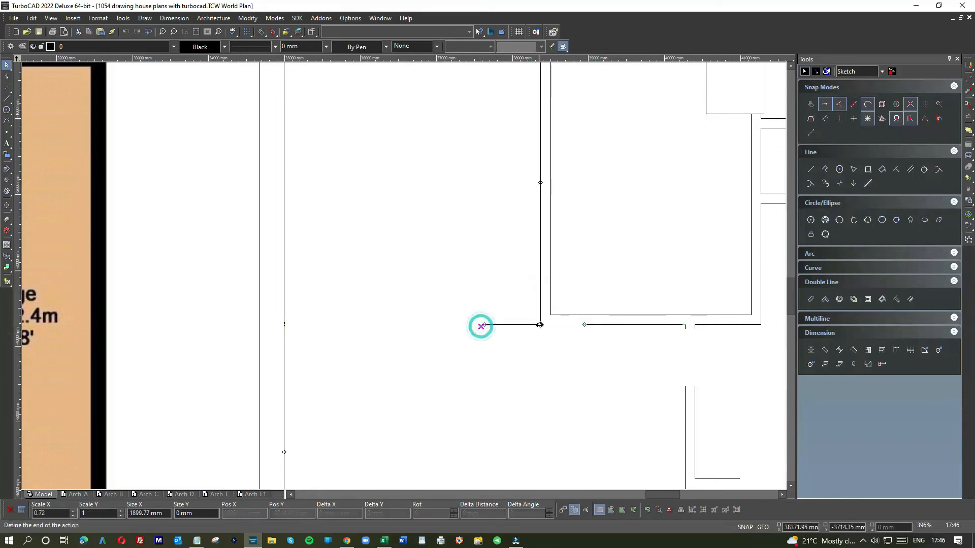
click(540, 324)
click(550, 342)
scroll(356, 255, down, 2)
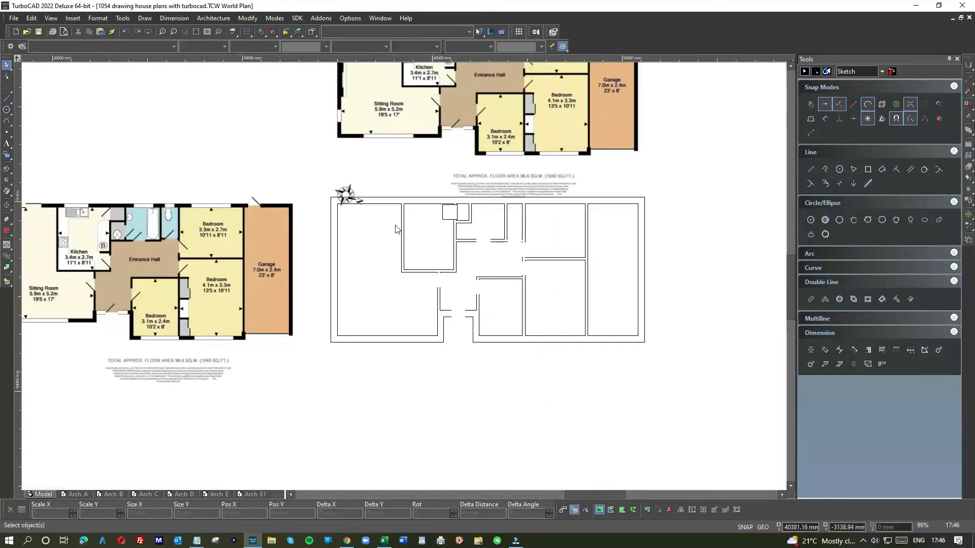
Draw single lines closing the wall ends on both sides of the bathroom and WC door openings
right_click(531, 209)
click(539, 182)
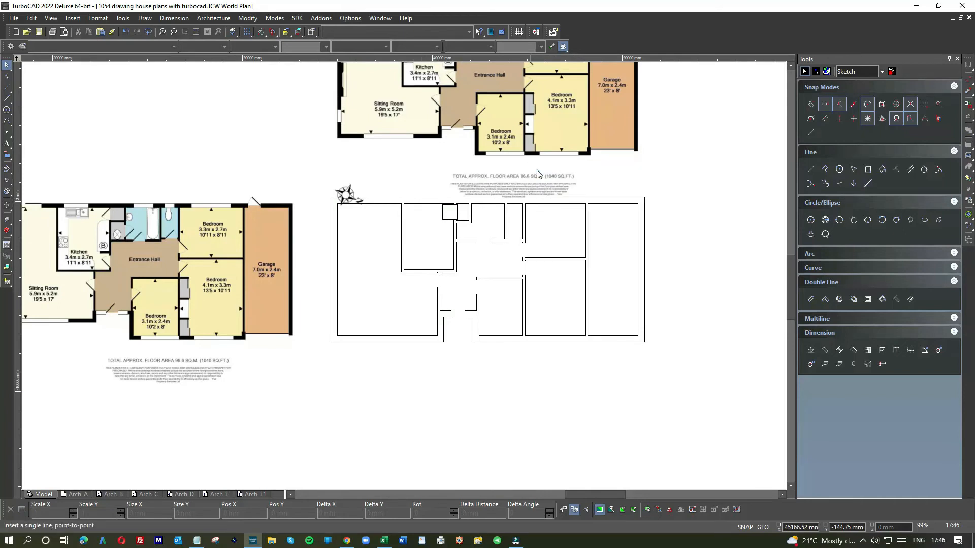
scroll(533, 223, up, 2)
click(364, 288)
click(364, 296)
click(419, 289)
click(419, 298)
click(297, 288)
click(298, 298)
click(240, 298)
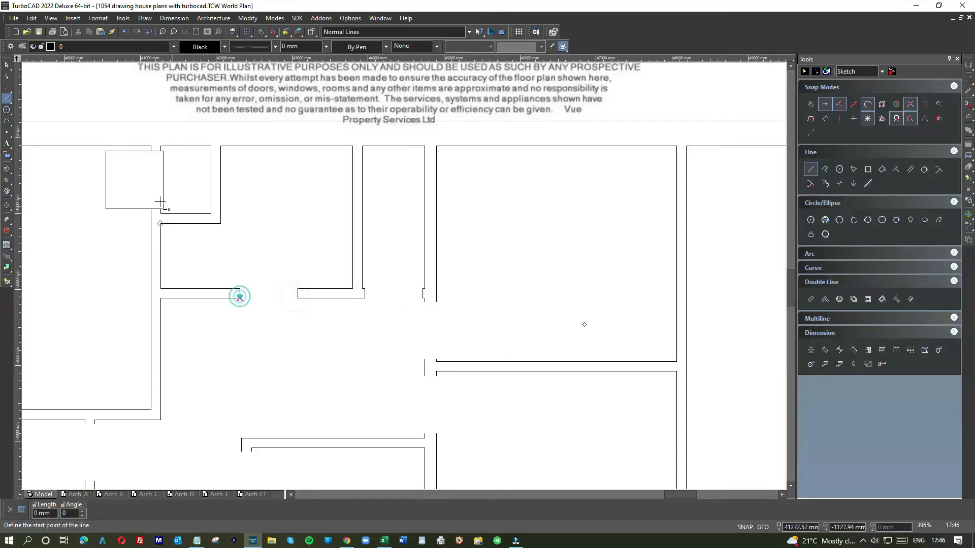
Draw single lines closing the wall ends at the two right-hand bedroom door openings off the entrance hall
click(424, 360)
click(425, 302)
click(436, 302)
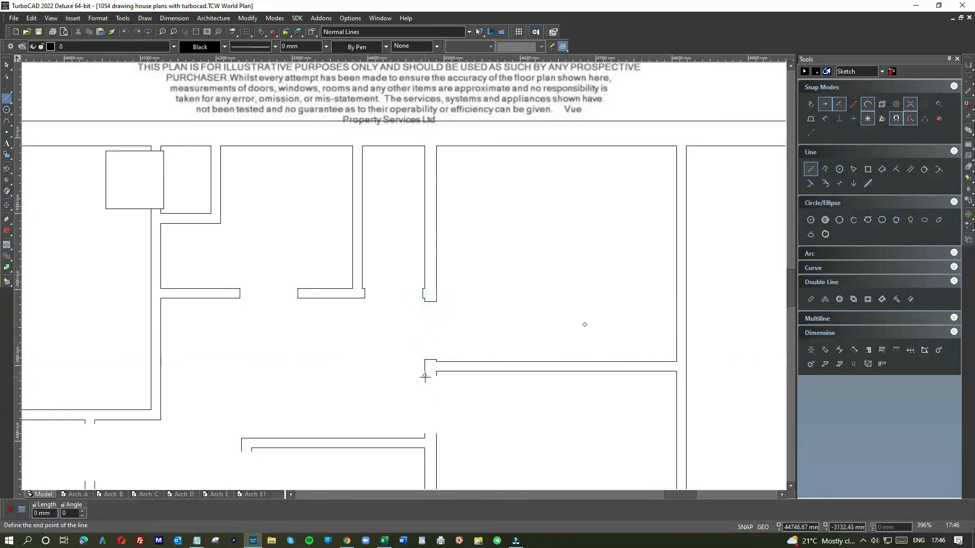
click(425, 375)
click(425, 433)
scroll(370, 273, down, 2)
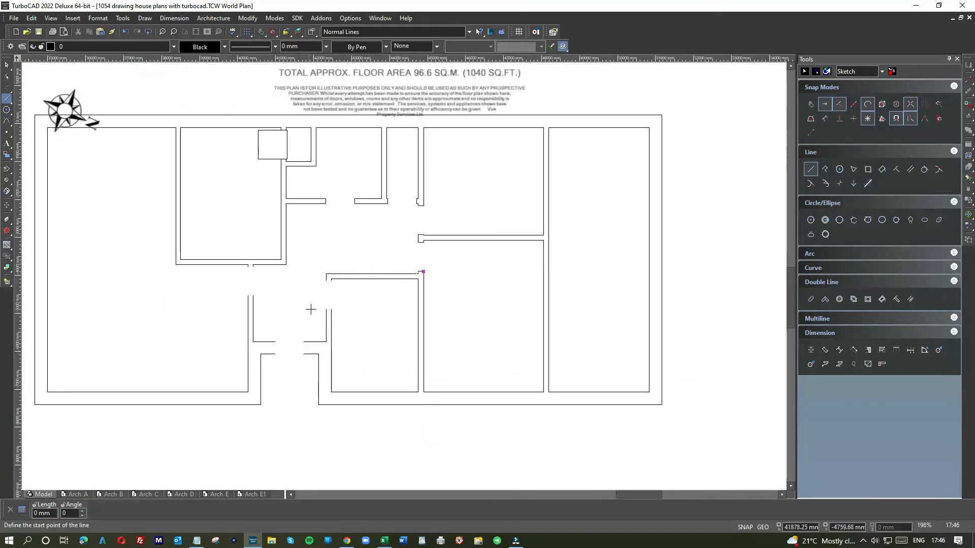
Draw single lines closing the outer wall ends on both sides of the front entrance opening
scroll(402, 282, up, 2)
click(400, 337)
click(285, 288)
click(284, 338)
scroll(409, 267, down, 2)
scroll(450, 259, up, 3)
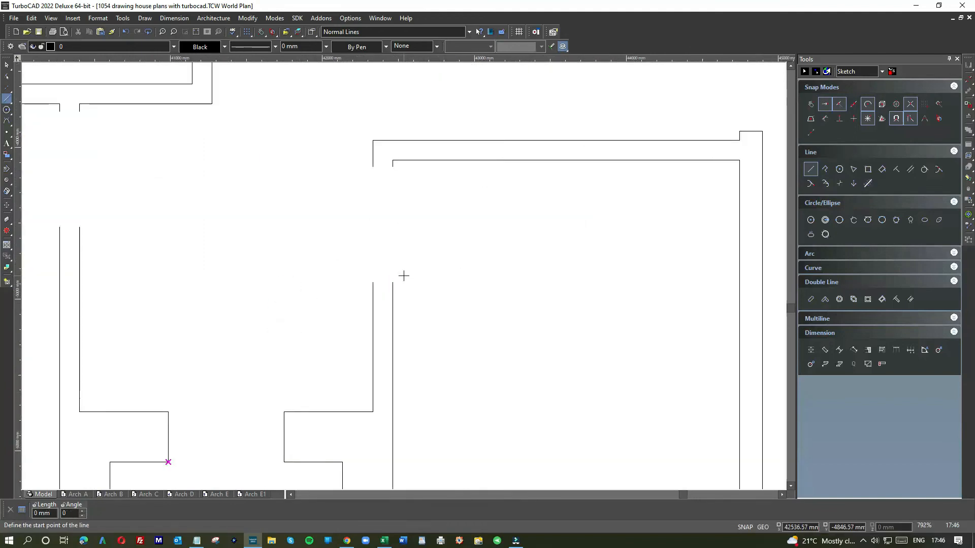
Draw single lines closing the wall ends above and below the 3.1 m x 2.4 m bedroom's door opening
click(343, 288)
click(382, 289)
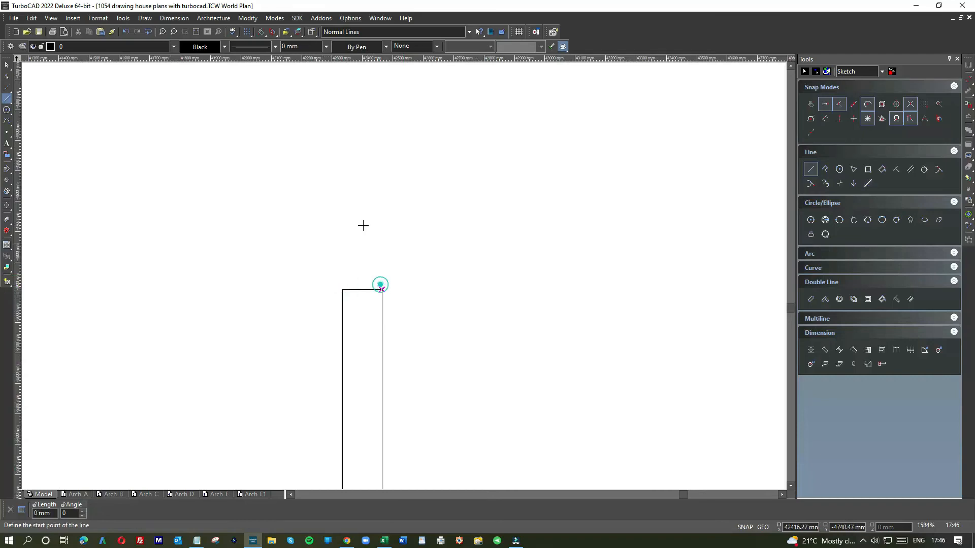
scroll(399, 264, down, 2)
click(399, 235)
click(407, 235)
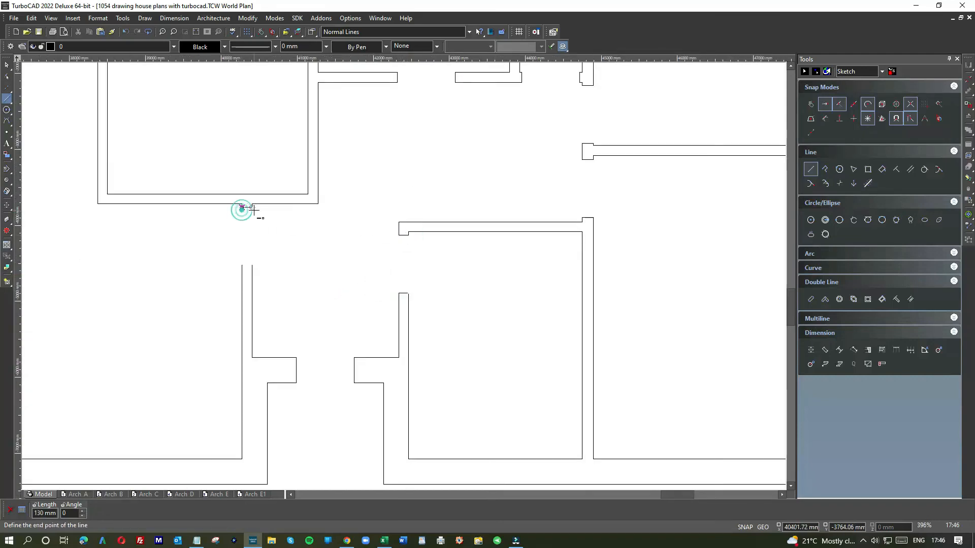
Draw single lines closing the wall ends above and below the sitting room's door opening
click(253, 207)
click(242, 264)
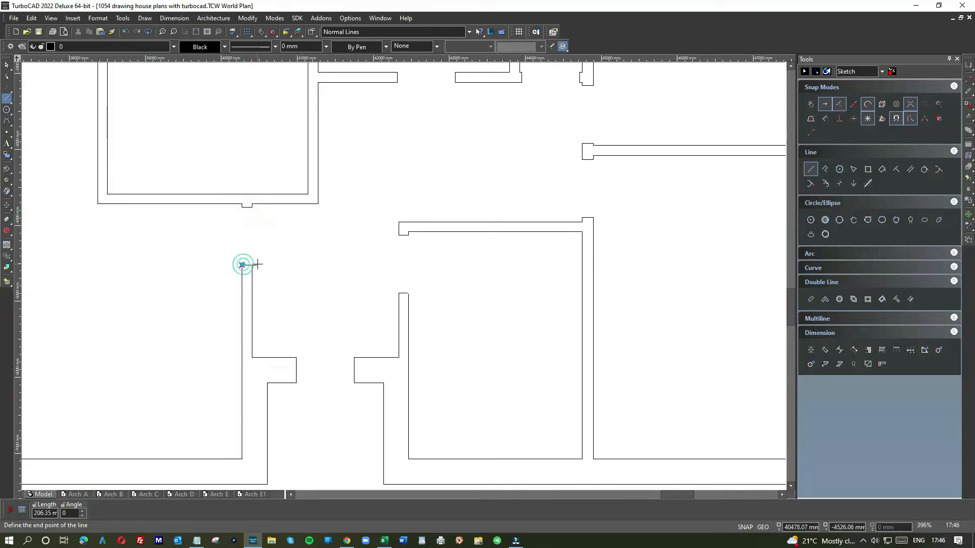
click(253, 264)
scroll(276, 248, down, 3)
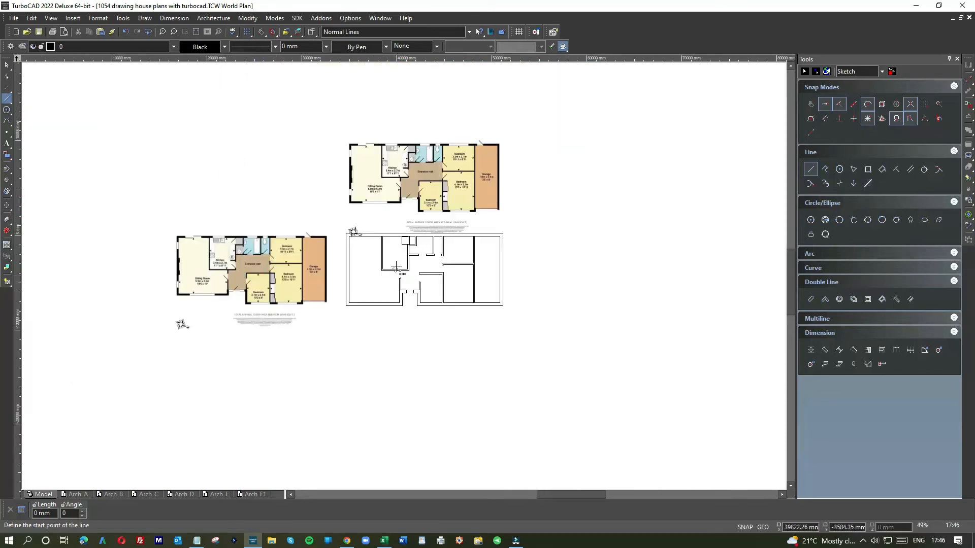
Move the 762 mm square onto the kitchen's wall beside the entrance hall, just above the kitchen's lower corner
scroll(396, 267, up, 2)
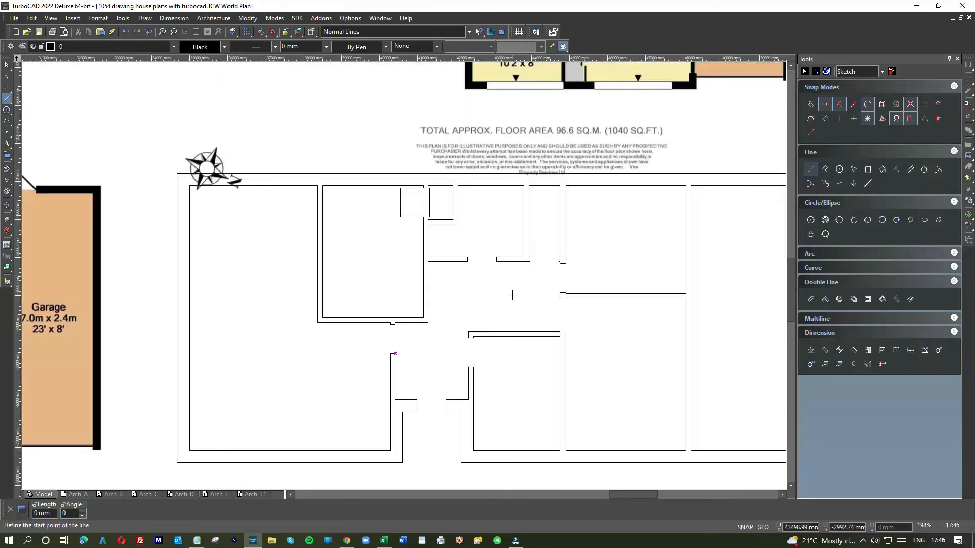
scroll(512, 295, down, 2)
scroll(403, 274, up, 1)
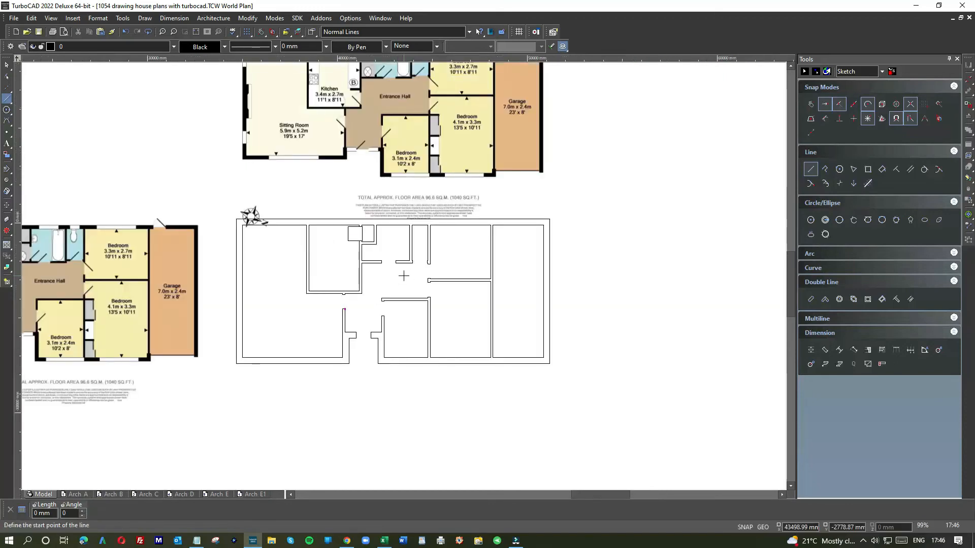
scroll(403, 276, up, 2)
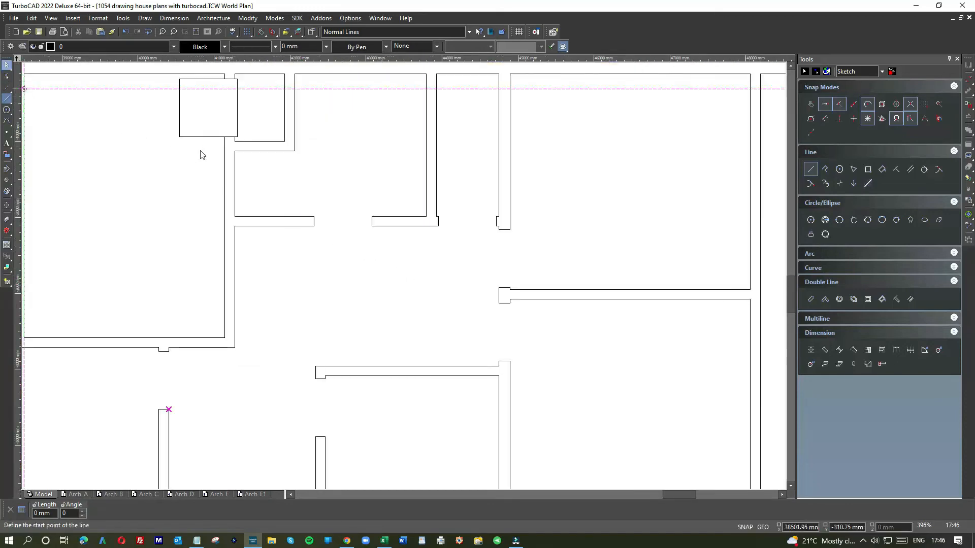
key(Escape)
click(197, 136)
scroll(405, 279, down, 3)
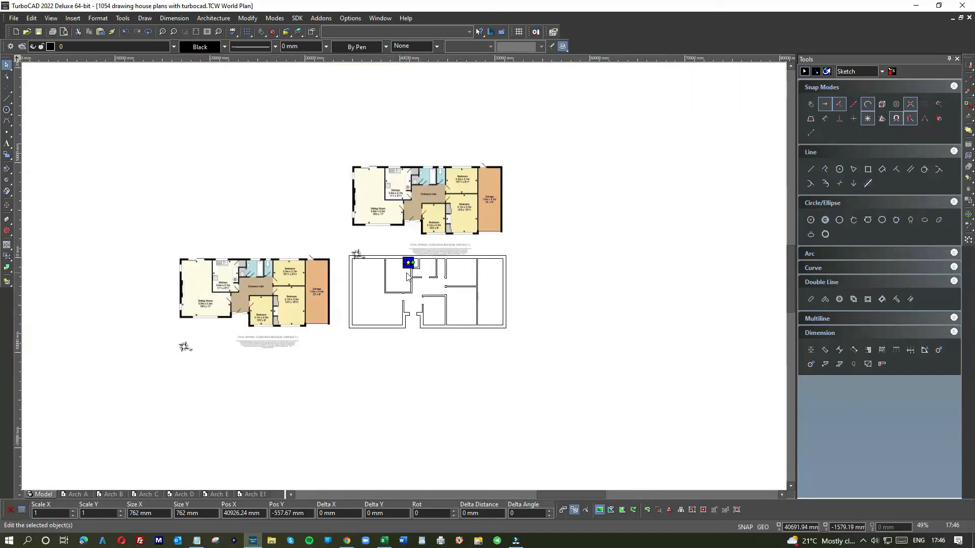
scroll(406, 276, up, 3)
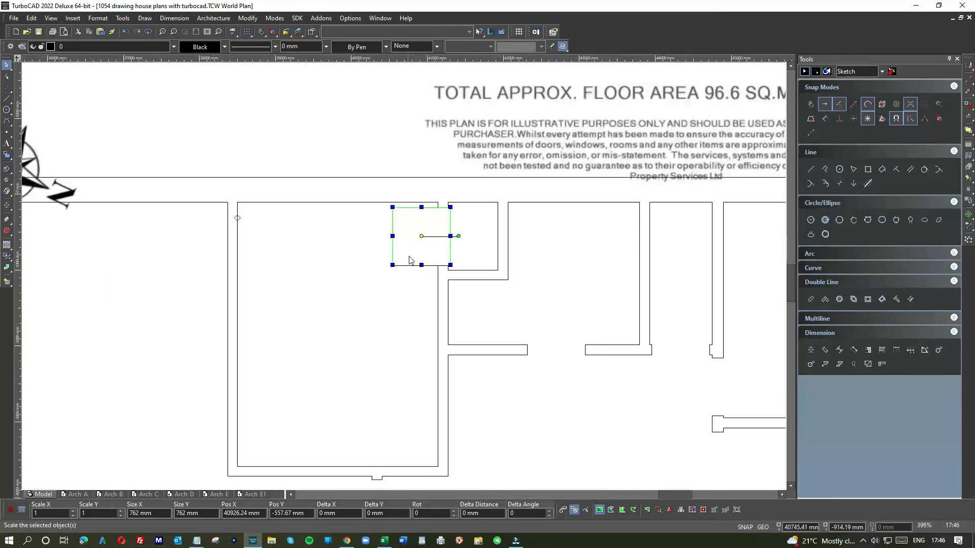
drag(409, 251, 425, 450)
scroll(448, 439, up, 2)
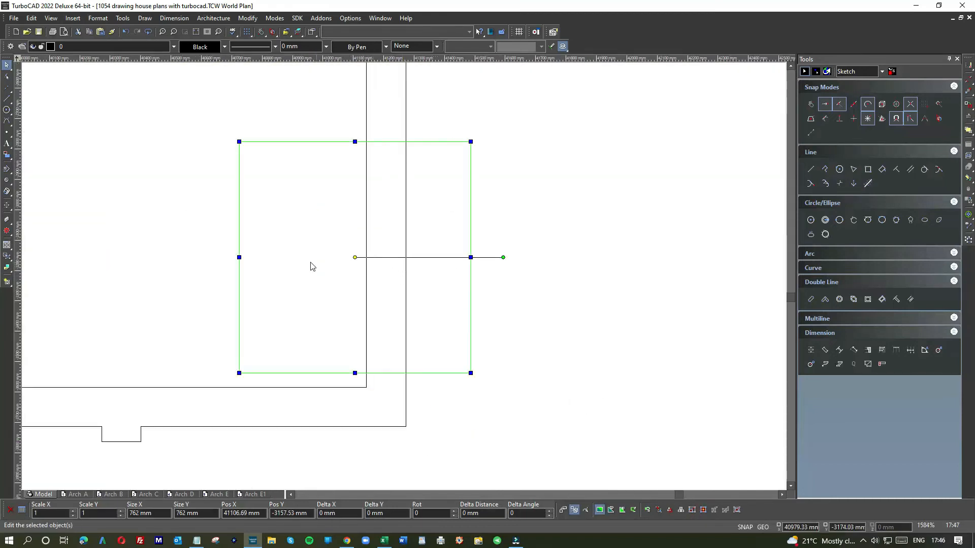
Cut the kitchen door opening by trimming the wall lines inside the square with Object Trim, and delete the square
scroll(311, 264, down, 3)
scroll(257, 282, down, 1)
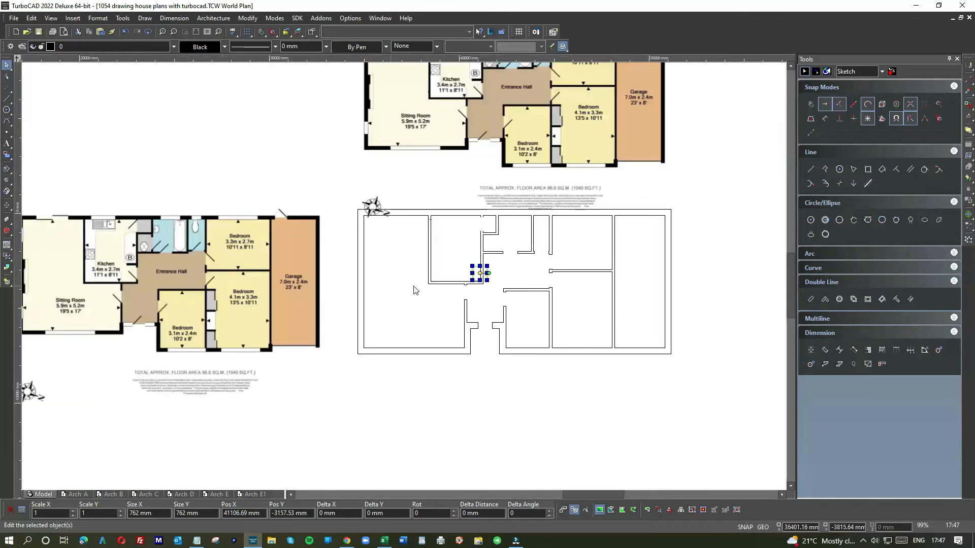
scroll(470, 281, up, 1)
scroll(414, 273, down, 1)
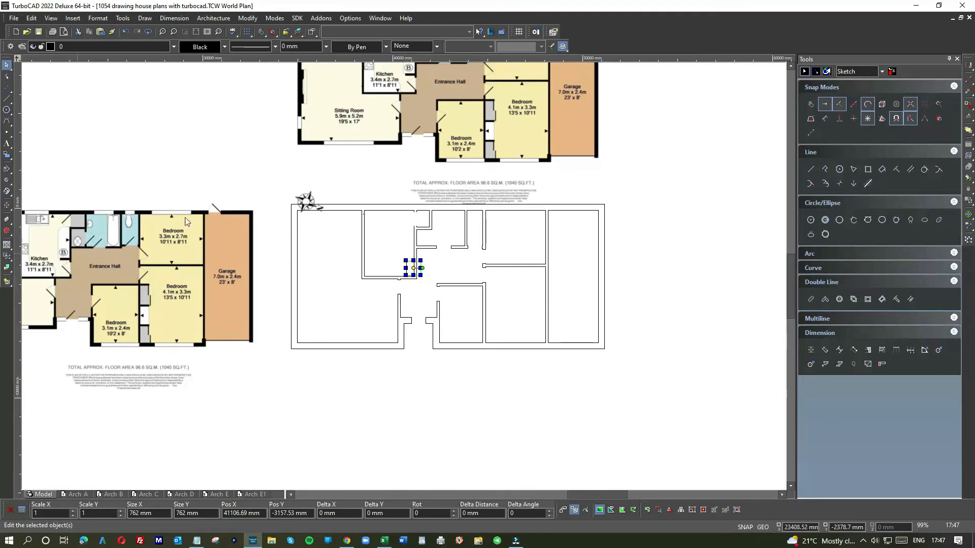
scroll(411, 81, up, 2)
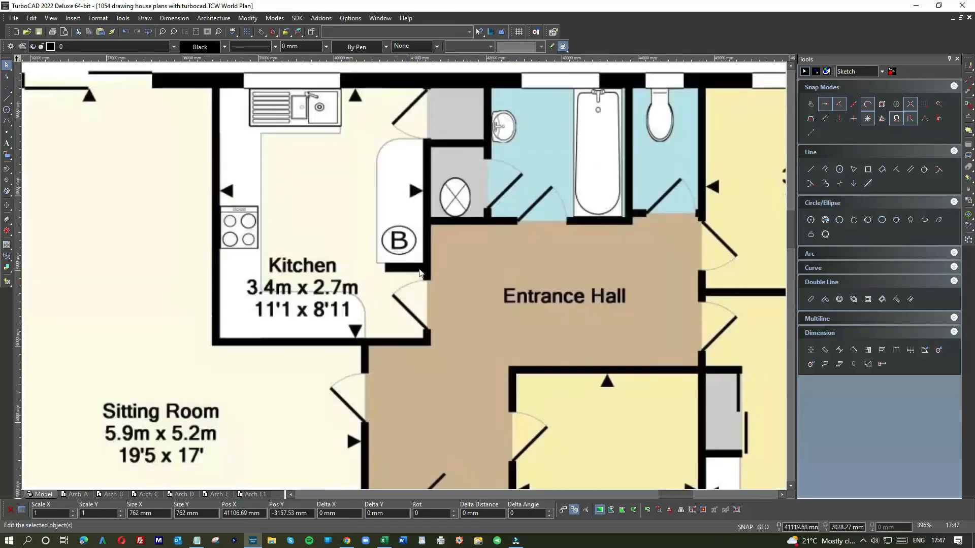
scroll(403, 268, down, 3)
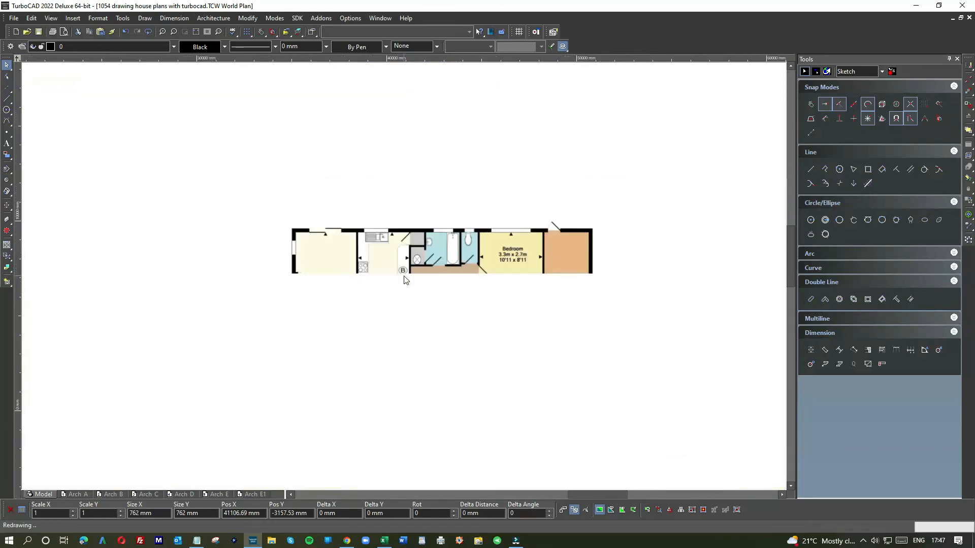
scroll(401, 320, down, 1)
scroll(402, 278, up, 3)
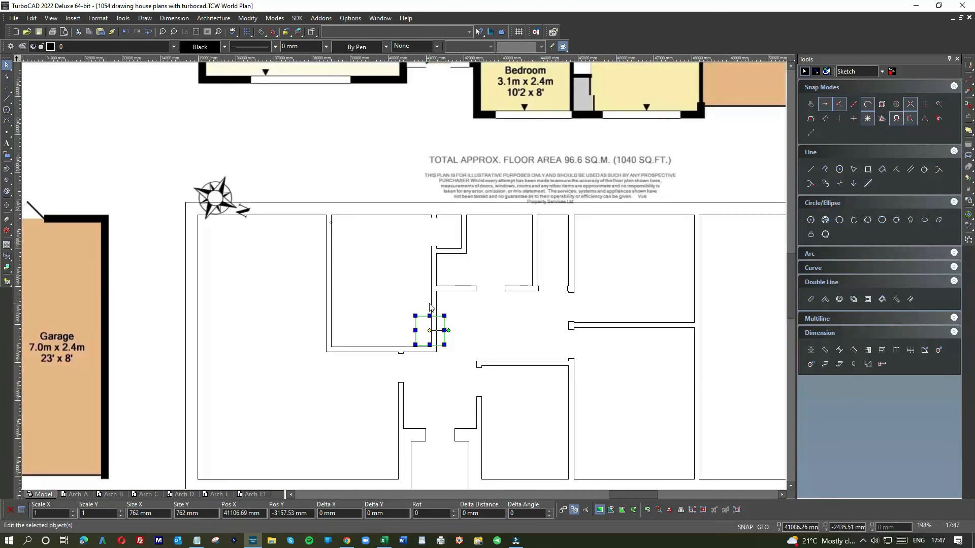
click(248, 18)
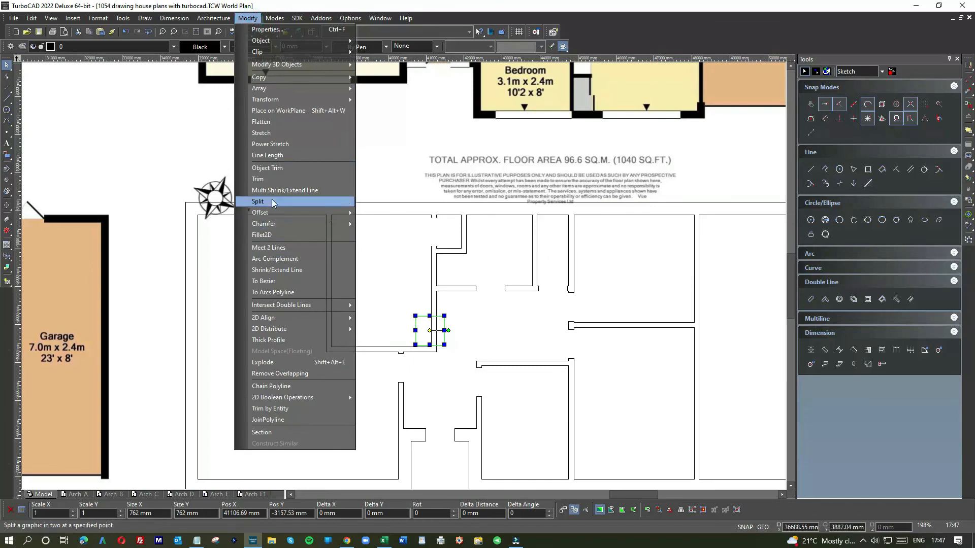
click(273, 169)
click(425, 322)
click(429, 326)
click(7, 65)
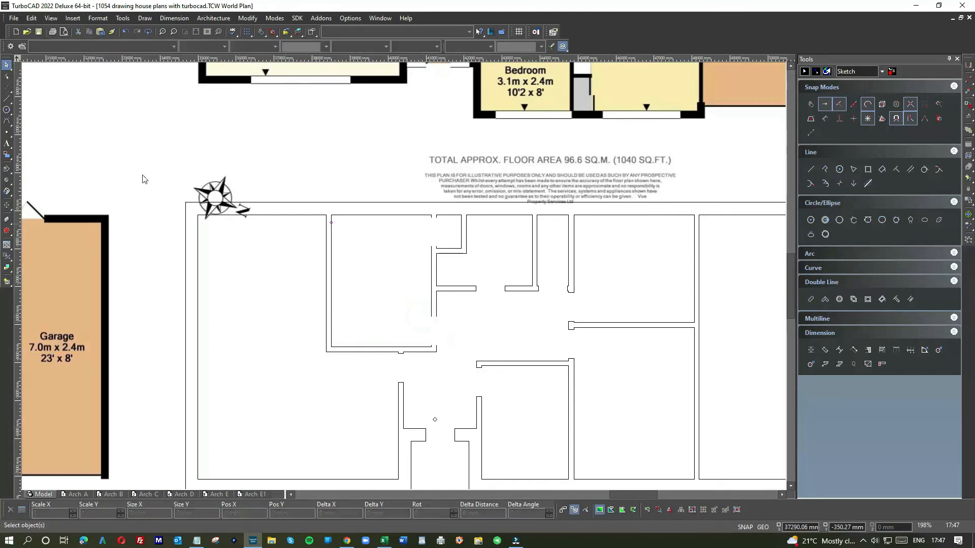
Draw single lines closing the wall ends above and below the kitchen's door opening
right_click(618, 276)
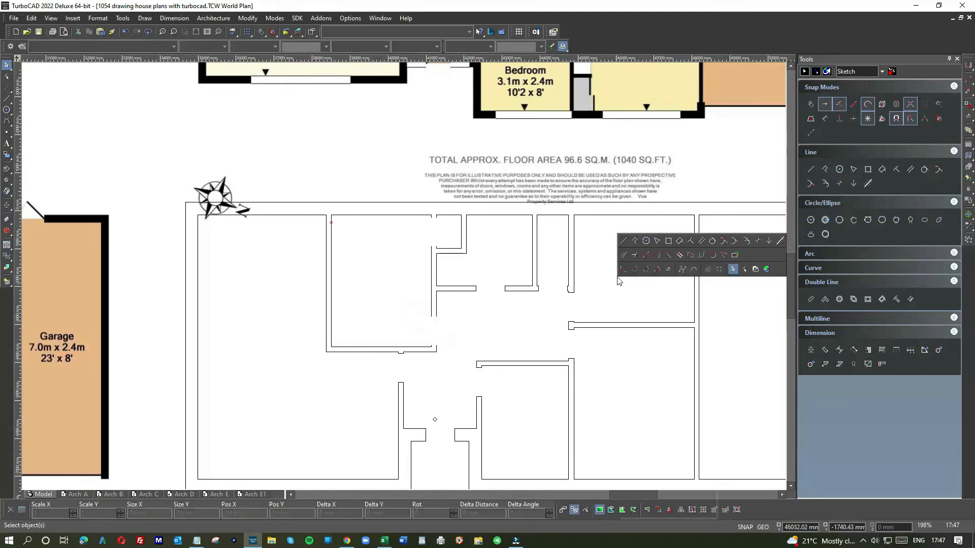
click(624, 241)
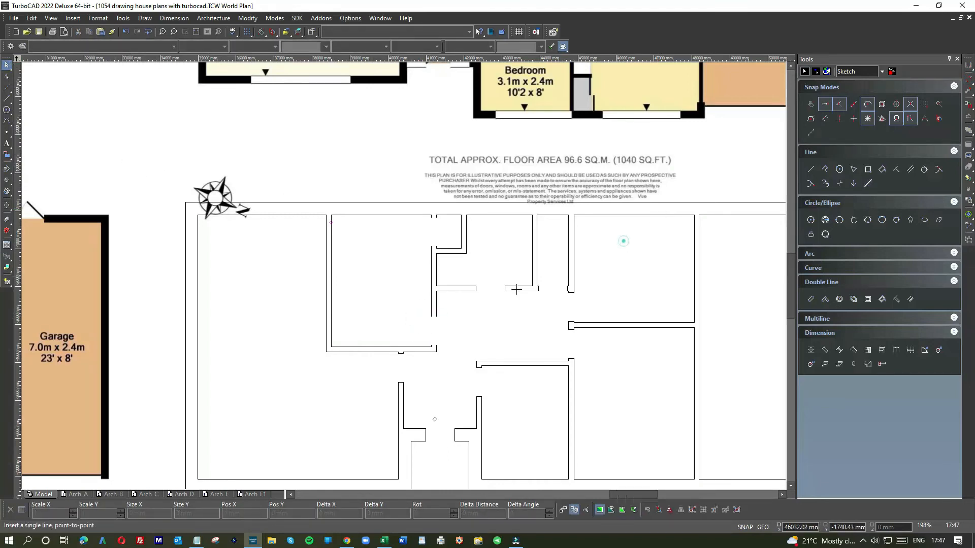
click(436, 316)
click(431, 343)
click(438, 344)
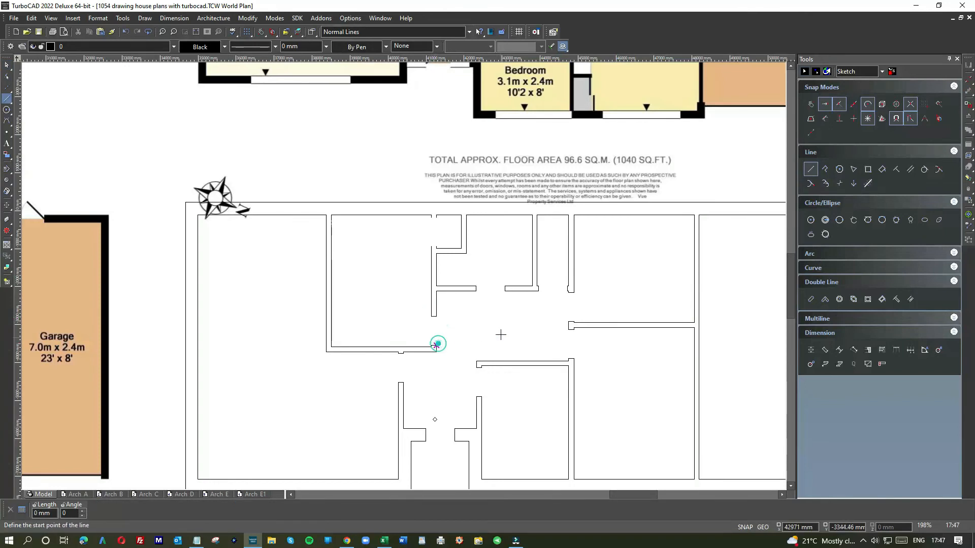
Draw a 762 x 32 mm rectangle as a door leaf outside the plan, beside the garage
scroll(500, 338, down, 2)
right_click(588, 177)
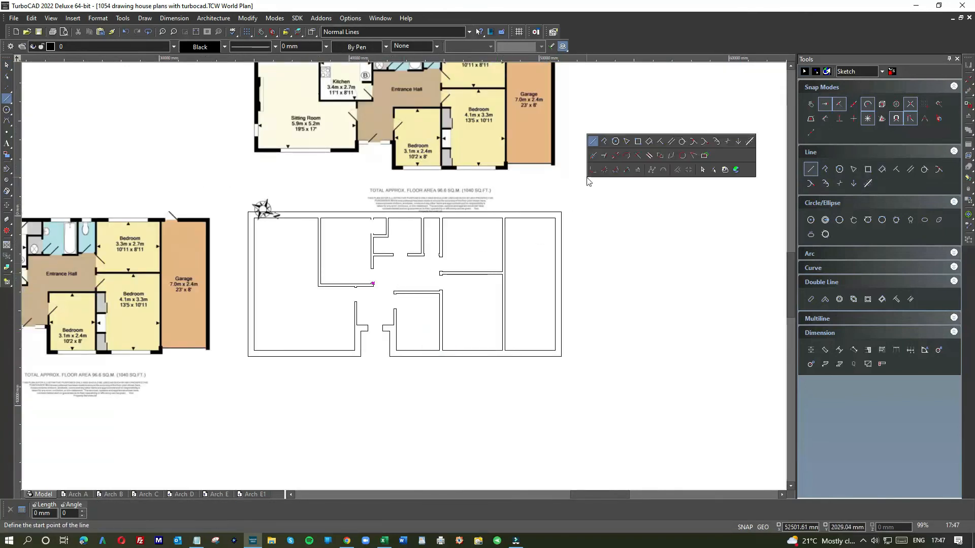
click(636, 142)
click(601, 245)
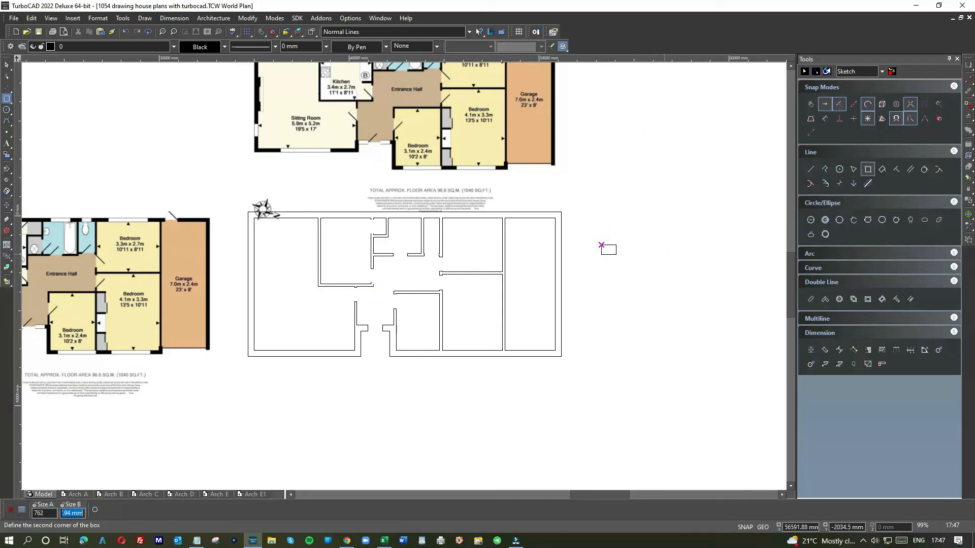
key(Return)
Move the door leaf rectangle into the plan, placing it horizontally in the entrance hall
click(6, 64)
scroll(609, 239, up, 3)
scroll(402, 279, up, 1)
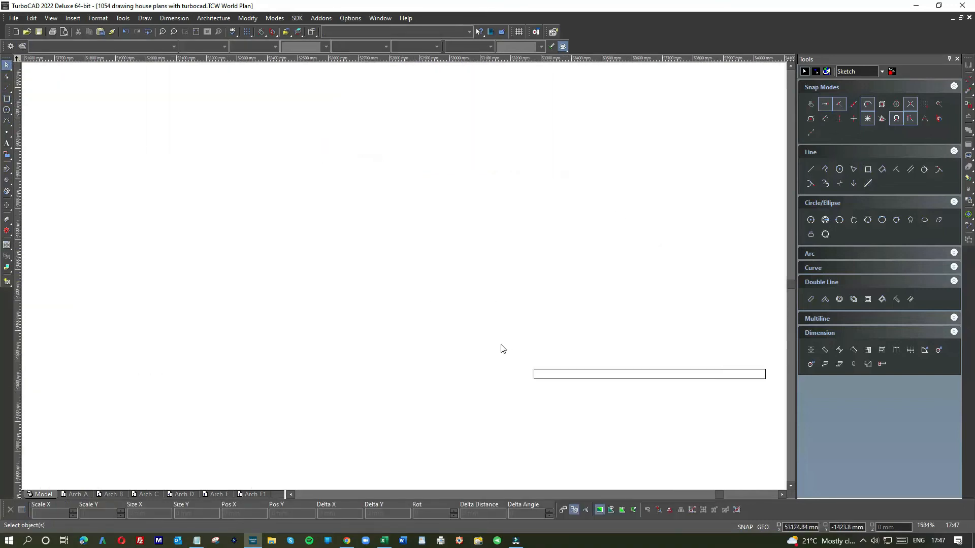
click(549, 375)
drag(649, 373, 224, 303)
scroll(404, 274, down, 2)
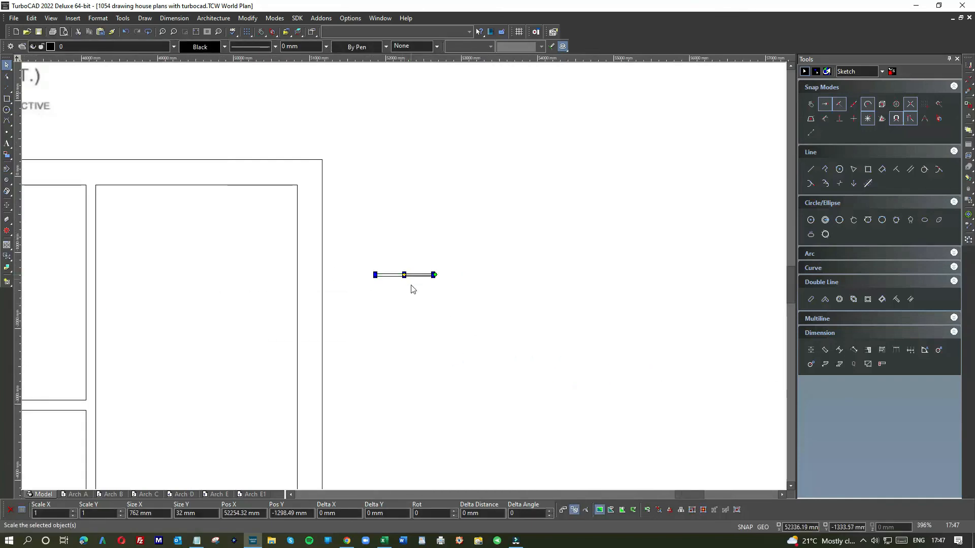
drag(404, 275, 61, 350)
scroll(67, 351, down, 1)
scroll(406, 280, down, 2)
scroll(406, 279, up, 1)
drag(410, 266, 271, 283)
click(274, 294)
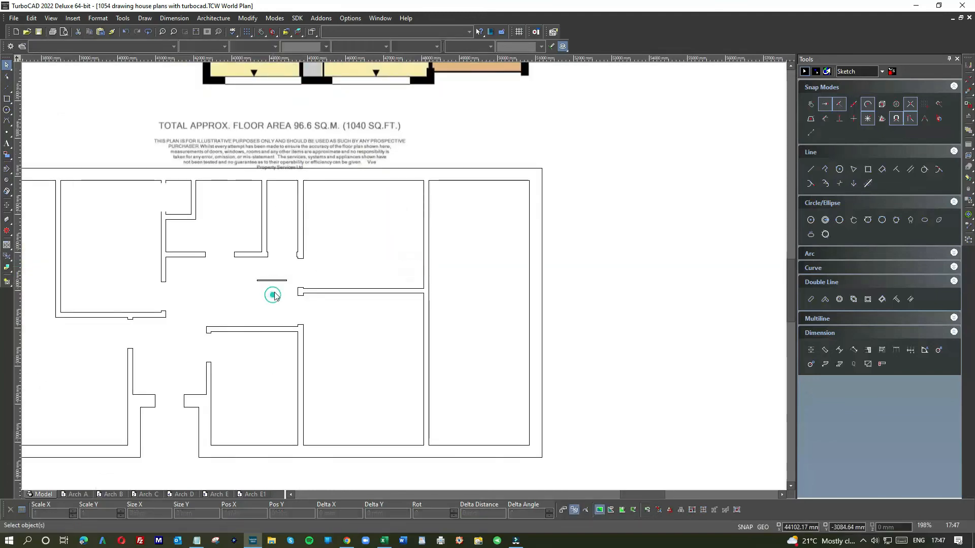
Draw a trial half-circle arc with a radius of about 454 mm inside the 3.3 m x 2.7 m bedroom
click(7, 112)
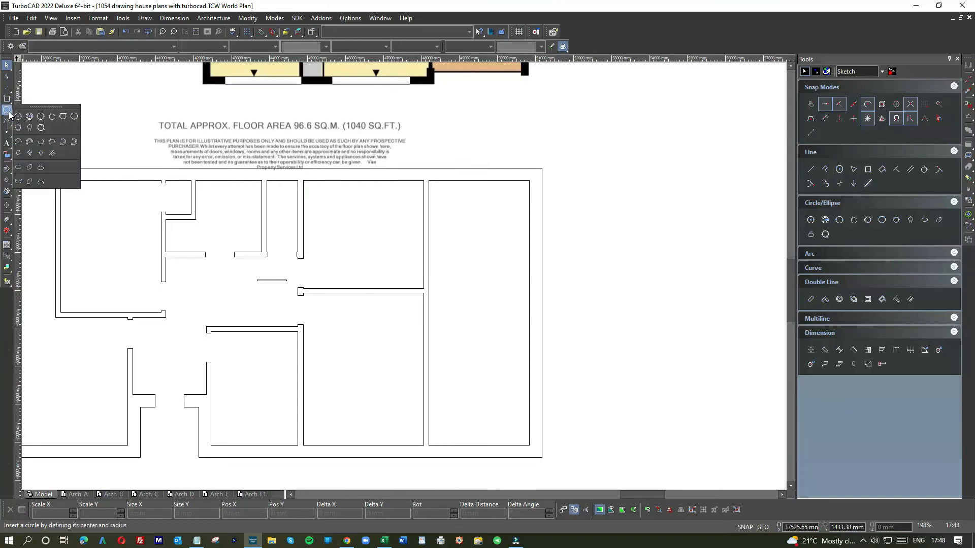
click(19, 143)
click(343, 211)
click(360, 212)
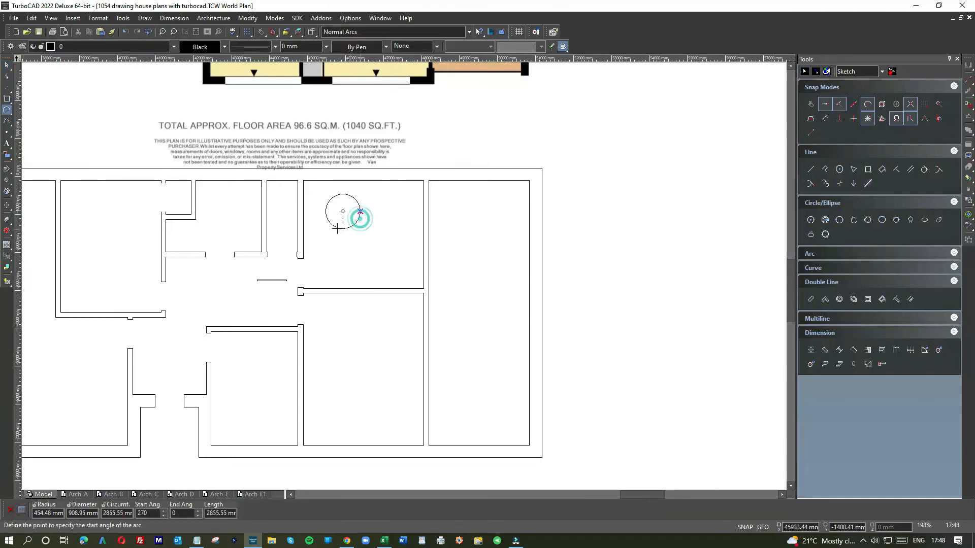
click(325, 211)
click(368, 230)
Draw a quarter arc from 90 to 180 degrees with a radius of about 441 mm inside the garage
click(472, 229)
click(489, 230)
click(466, 217)
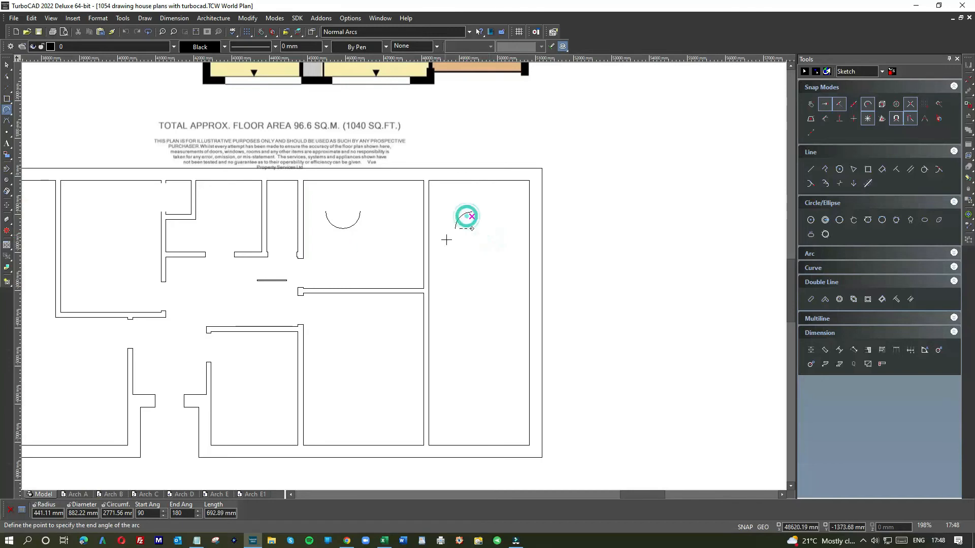
click(453, 230)
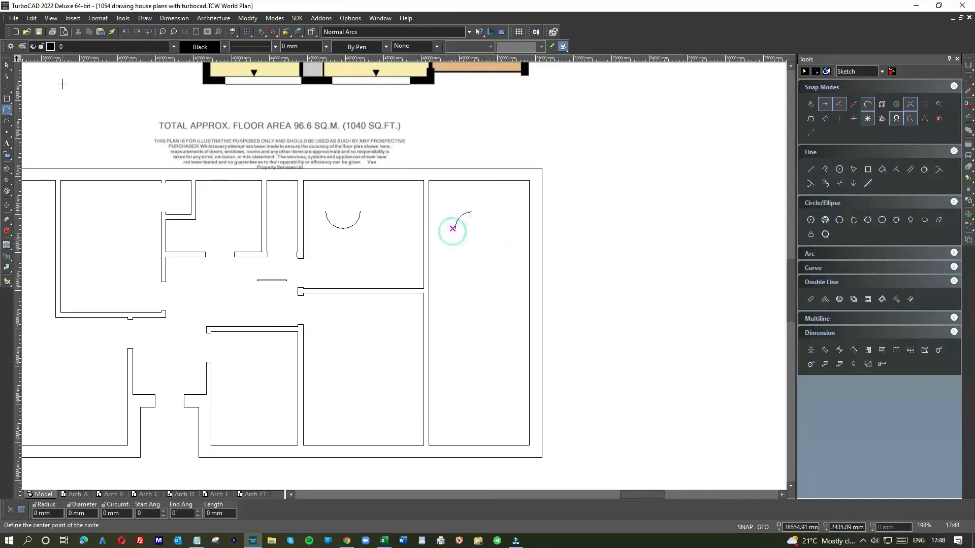
Delete the half-circle arc from the 3.3 m x 2.7 m bedroom
key(Escape)
click(342, 229)
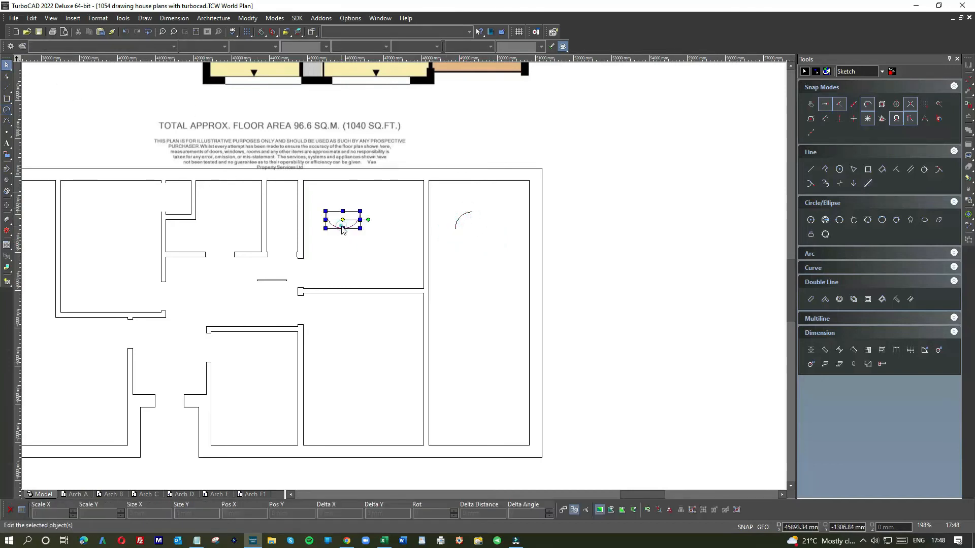
key(Delete)
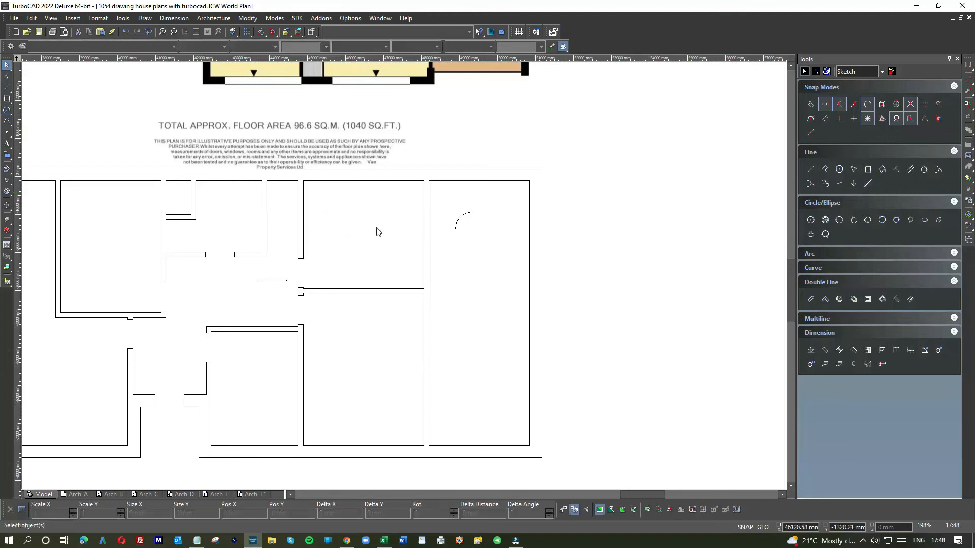
Resize the quarter arc in the garage to 762 mm in both X and Y
click(467, 218)
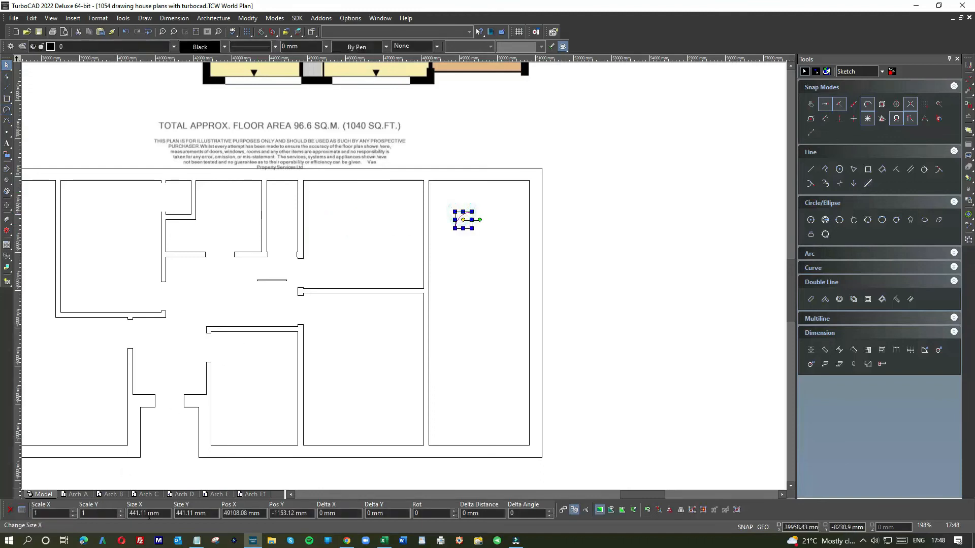
text(762)
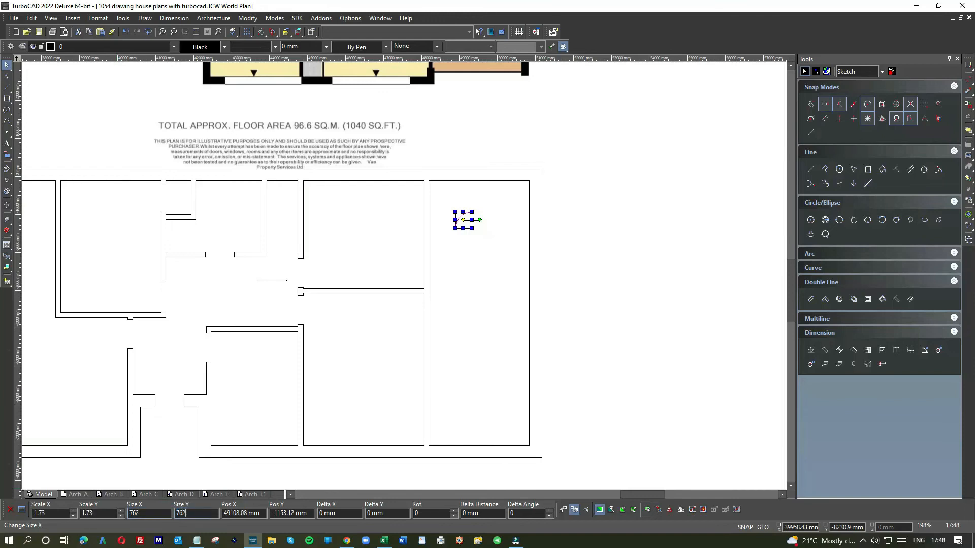
key(Return)
Give the quarter arc the light grey colour (241,241,241) and a dashed line style
click(203, 48)
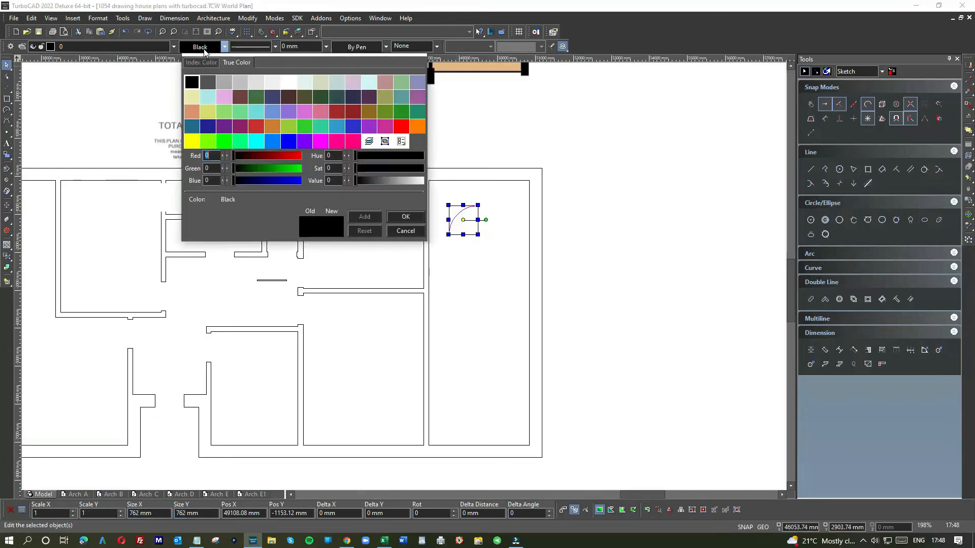
double_click(269, 82)
click(246, 48)
click(257, 157)
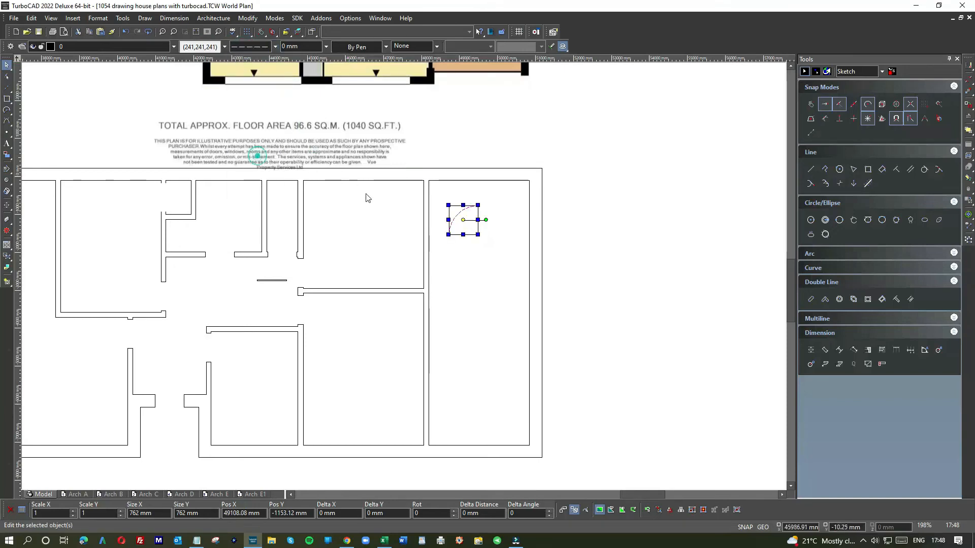
Move the door leaf rectangle from the entrance hall into the garage, just below the quarter arc
click(267, 282)
drag(267, 282, 462, 245)
scroll(406, 280, up, 2)
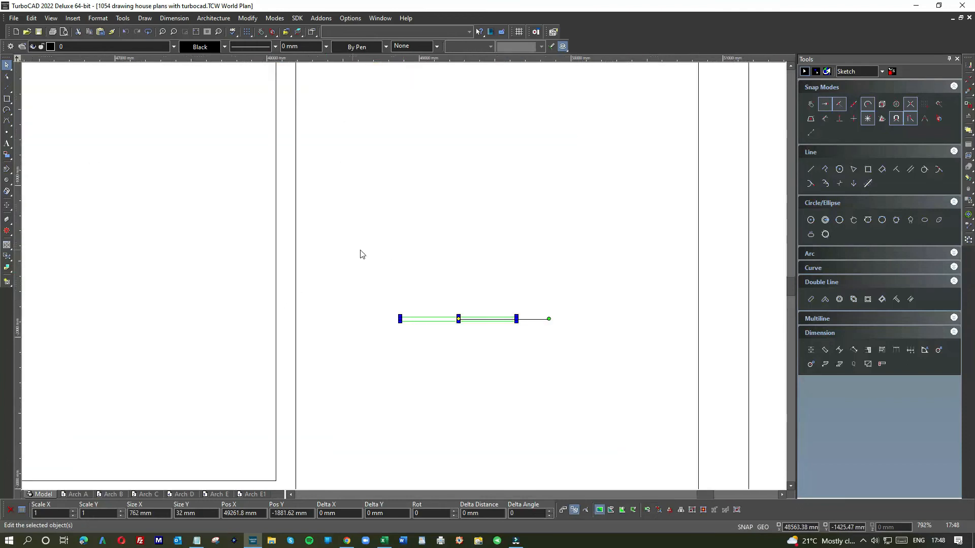
Change the dashed quarter arc's colour to the darker grey (224,224,224)
click(376, 243)
click(199, 46)
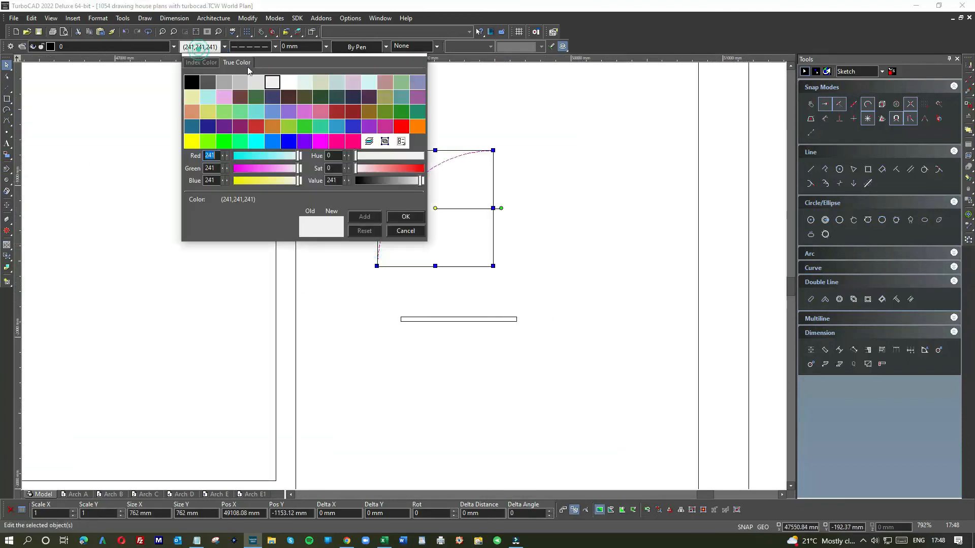
click(255, 80)
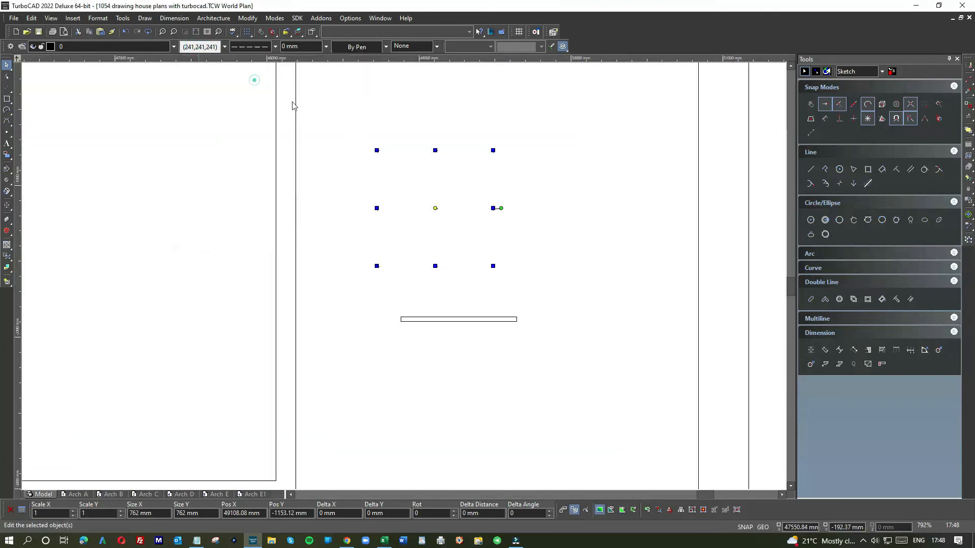
Relocate the arc's reference point to its lower-left end and snap it onto the door leaf's lower-left corner
key(e)
click(376, 269)
key(e)
click(377, 270)
drag(377, 270, 400, 322)
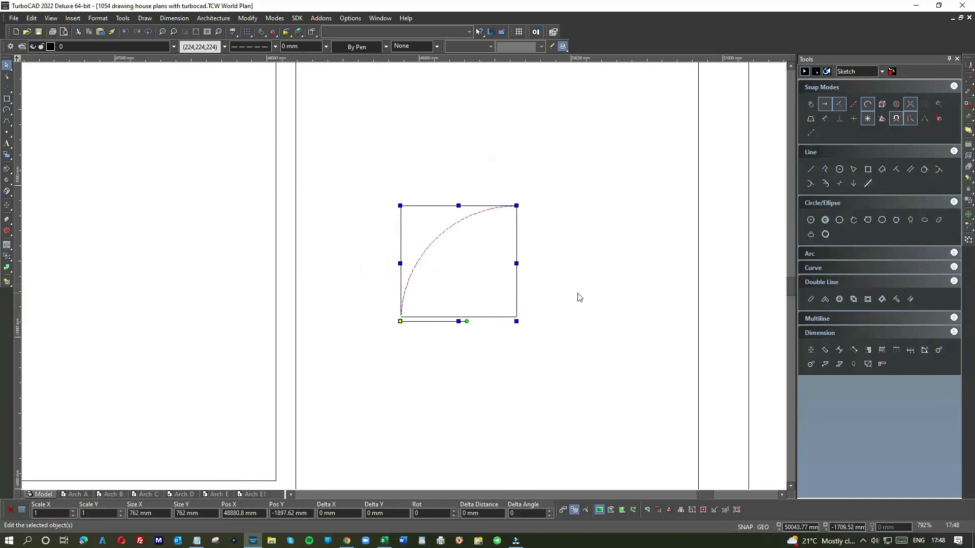
Mirror the door leaf and arc about a horizontal line through the arc's upper end, and move the original clear of the copy
click(577, 293)
drag(480, 332, 404, 244)
scroll(406, 282, down, 5)
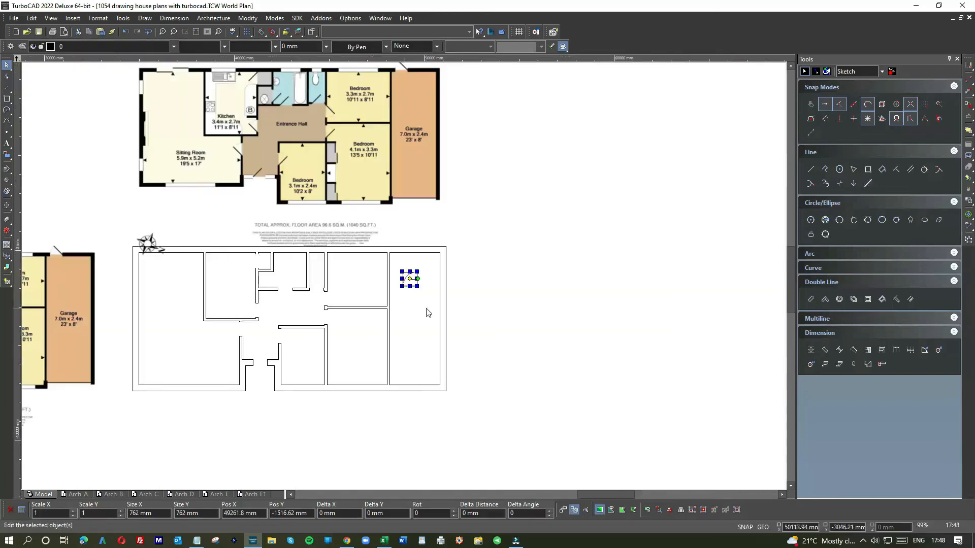
scroll(416, 282, up, 5)
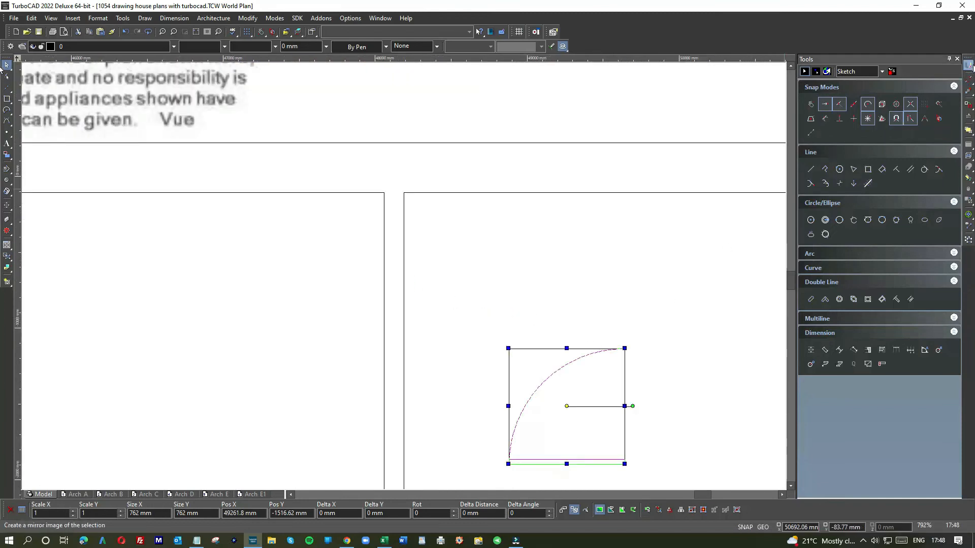
click(968, 65)
click(923, 68)
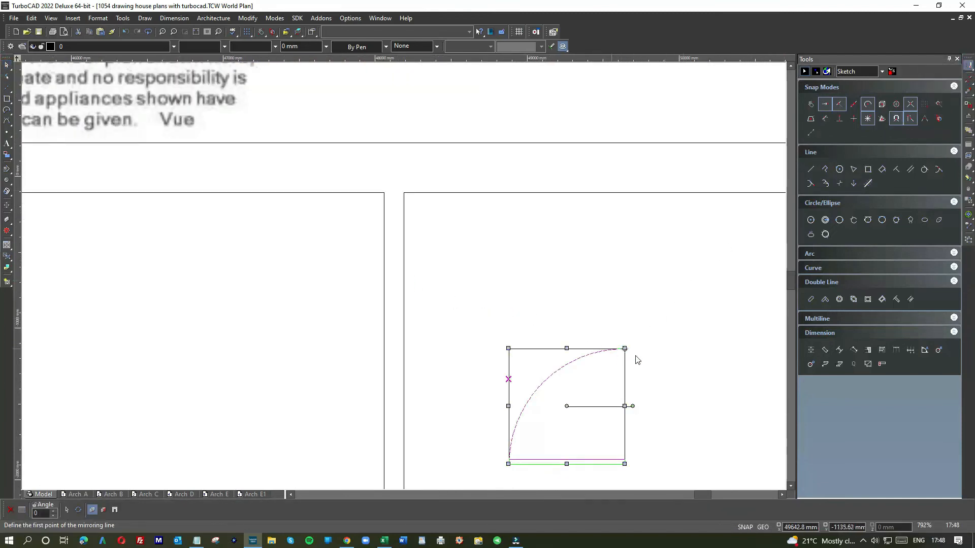
click(625, 348)
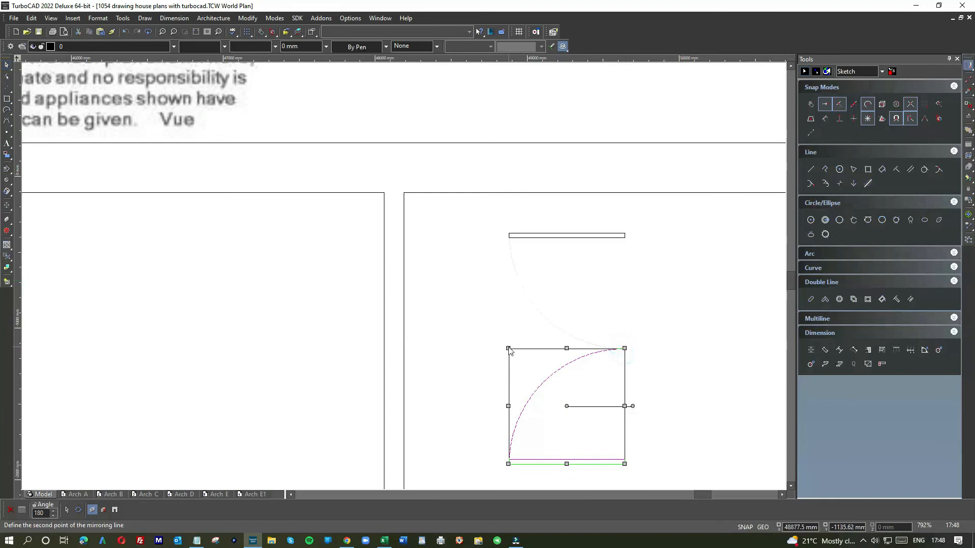
click(508, 348)
drag(557, 397, 544, 423)
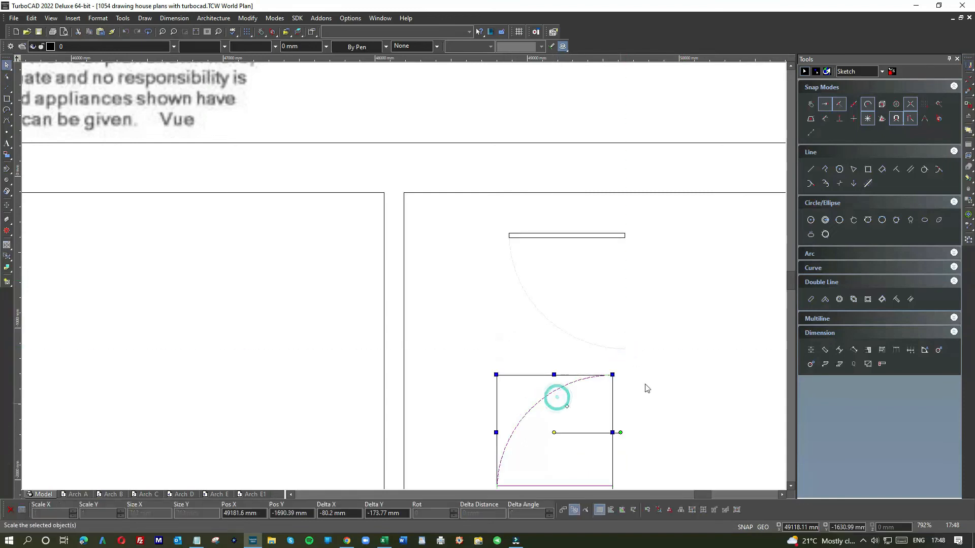
click(656, 375)
Rotate the lower door symbol in the garage by 180 degrees and move it to the doorway of the 4.1 m x 3.3 m bedroom
scroll(489, 336, down, 2)
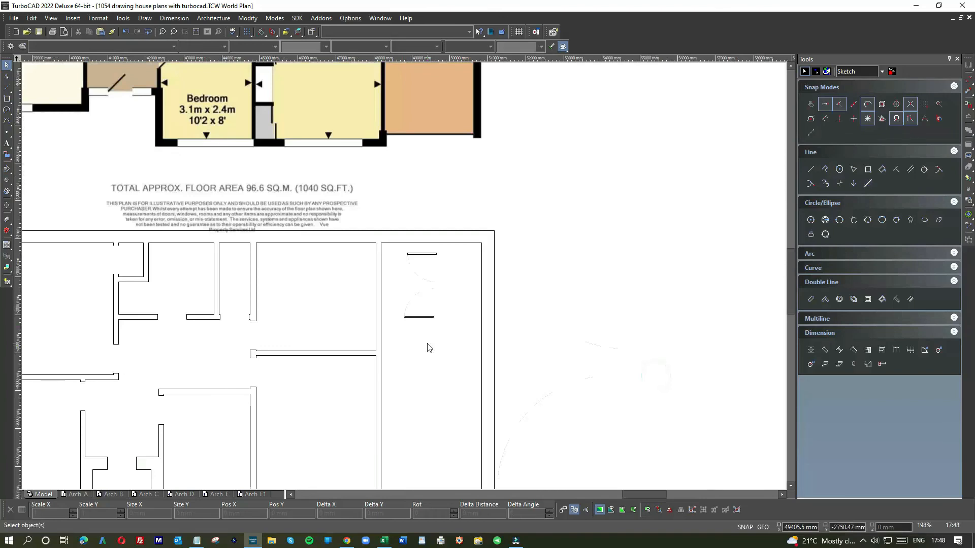
drag(426, 343, 384, 293)
drag(443, 305, 385, 265)
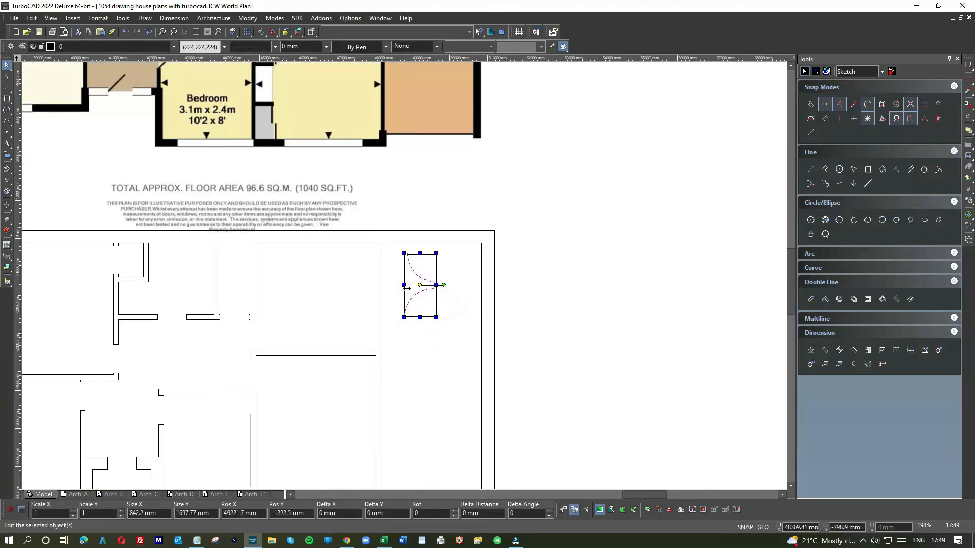
key(Delete)
click(413, 303)
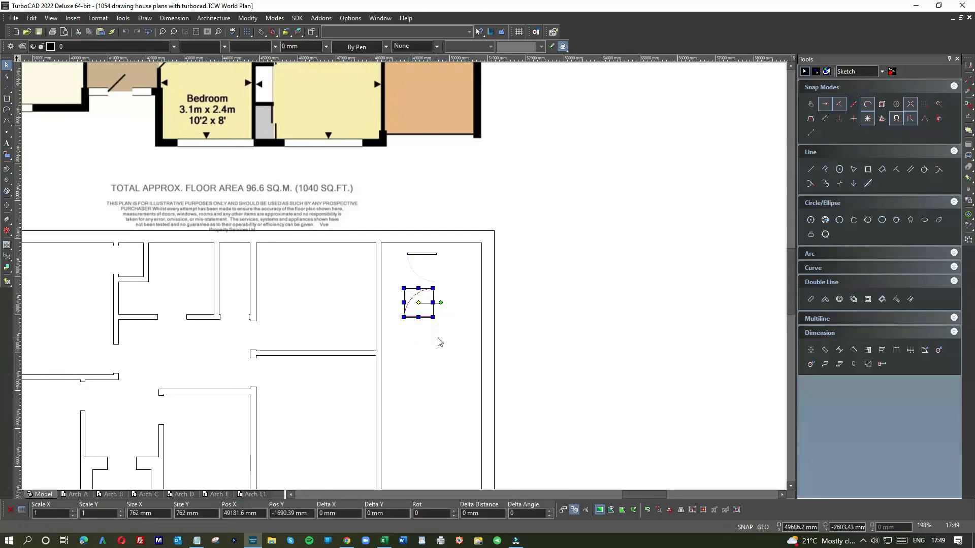
click(438, 338)
drag(420, 333, 408, 296)
click(443, 303)
click(376, 276)
drag(412, 302, 264, 373)
scroll(264, 373, up, 4)
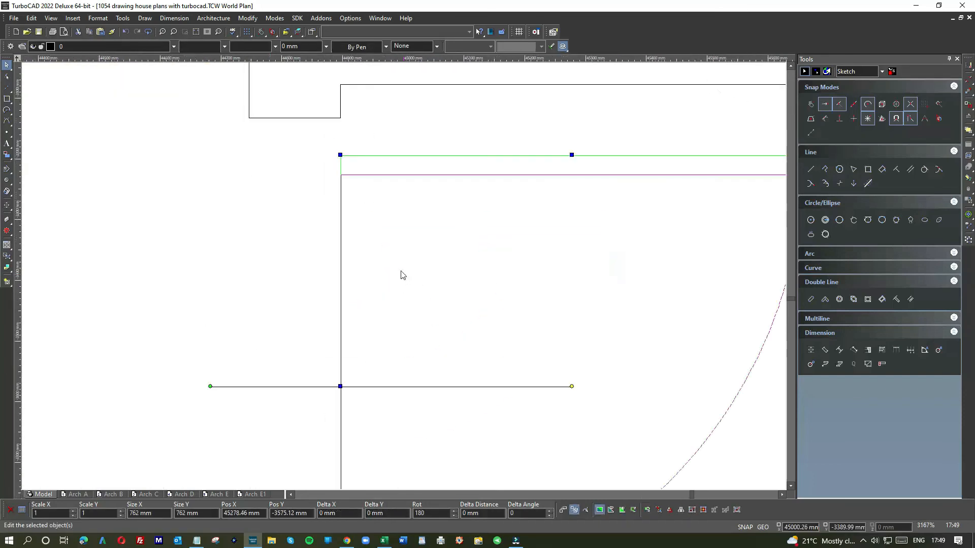
Relocate this door symbol's reference point to its upper-left corner and snap it onto the doorway's upper jamb corner
key(e)
click(340, 156)
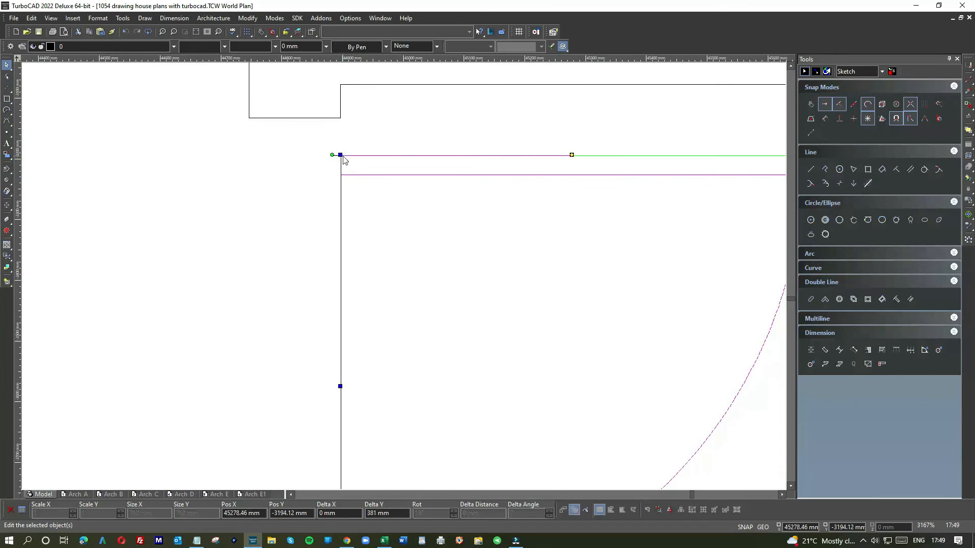
click(341, 155)
click(342, 127)
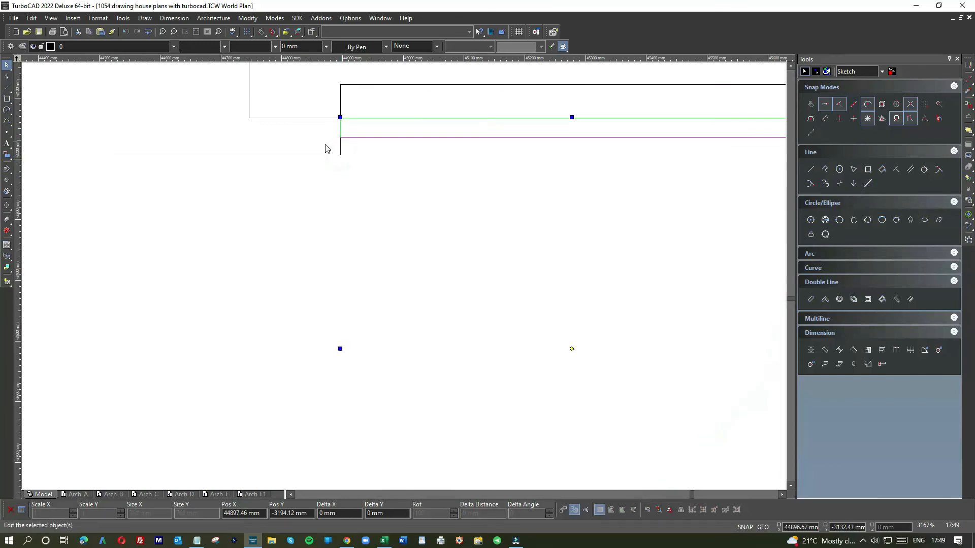
click(300, 180)
scroll(405, 279, down, 3)
scroll(426, 322, down, 1)
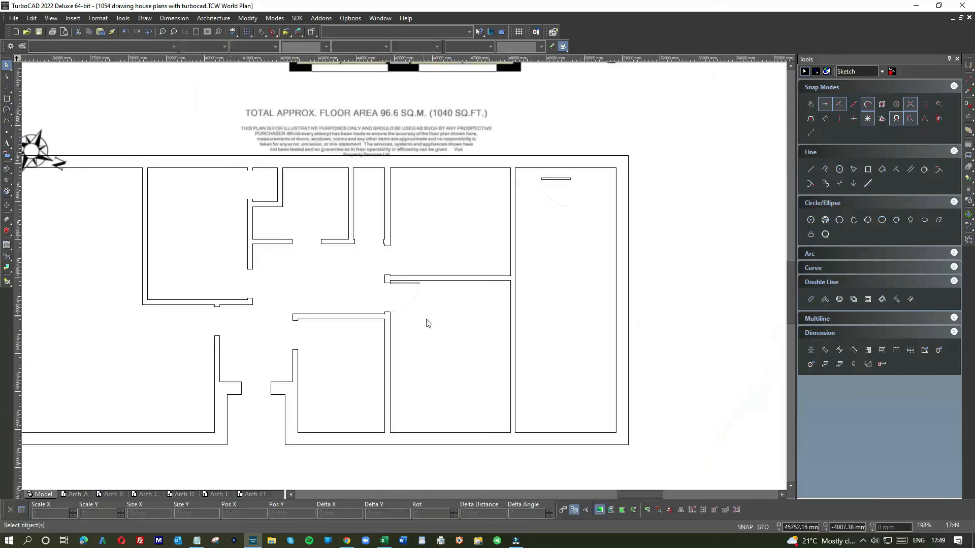
Rotate the remaining garage door symbol by 180 degrees and move it near the doorway of the 3.3 m x 2.7 m bedroom
click(551, 213)
click(545, 176)
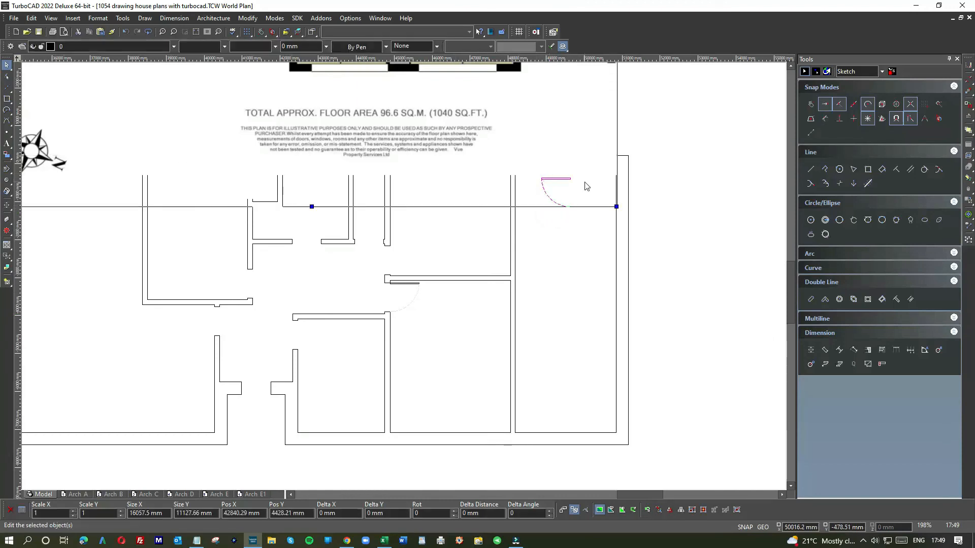
click(705, 230)
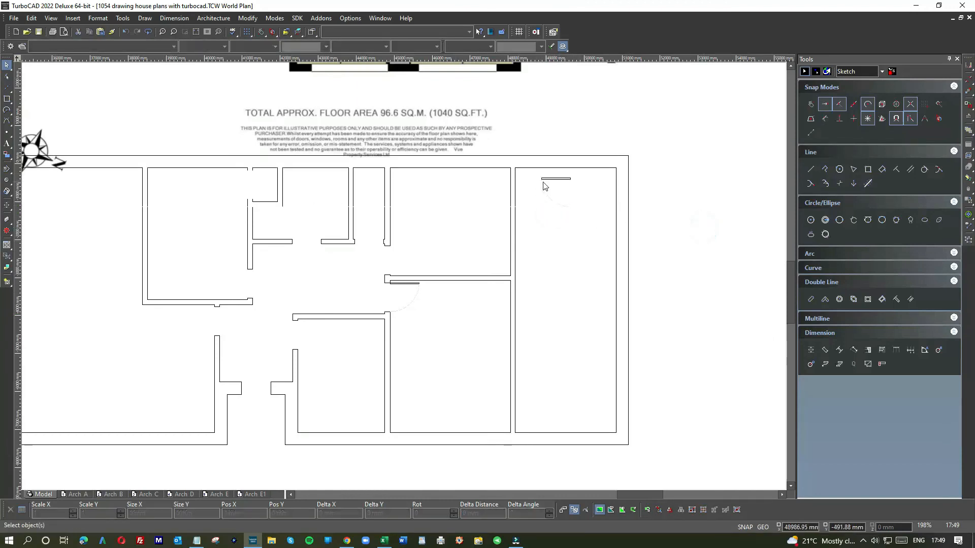
click(530, 174)
drag(562, 191, 420, 262)
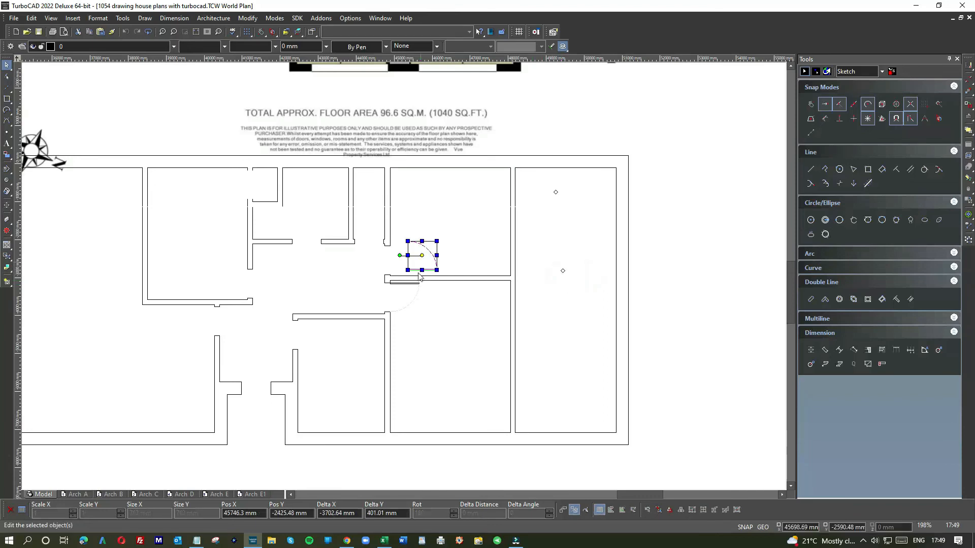
Set the door symbol's reference point at its lower-left corner and snap it onto the upper bedroom doorway's lower jamb corner
scroll(415, 264, up, 3)
drag(390, 294, 365, 307)
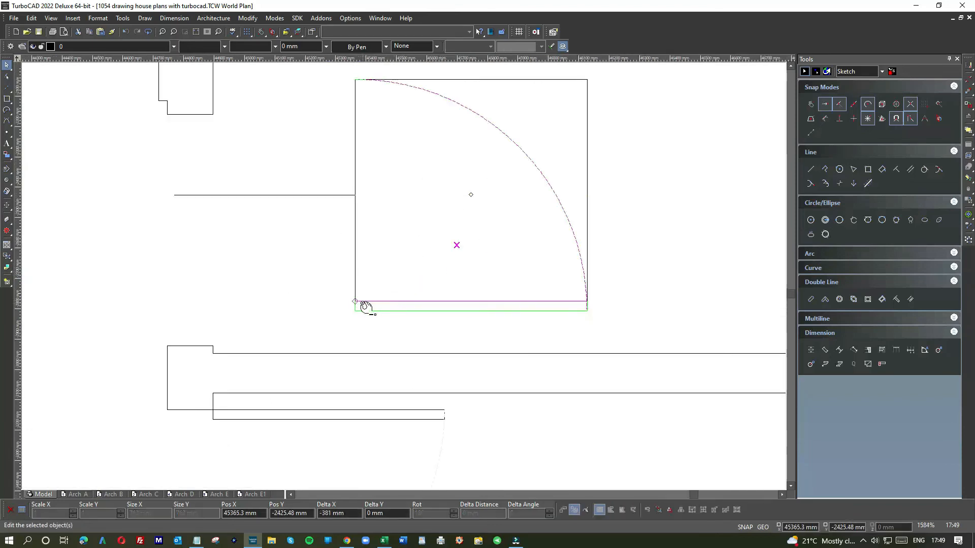
click(355, 309)
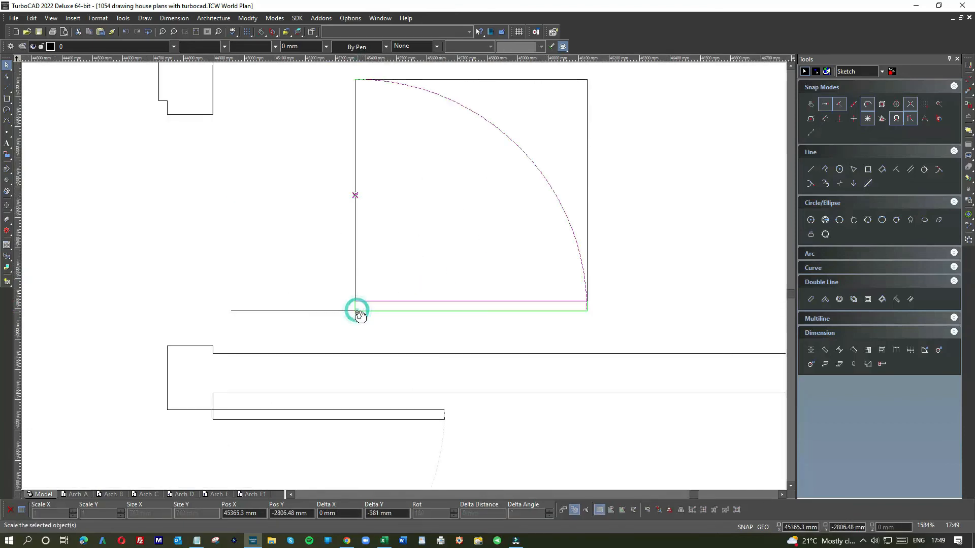
click(212, 345)
scroll(215, 305, down, 3)
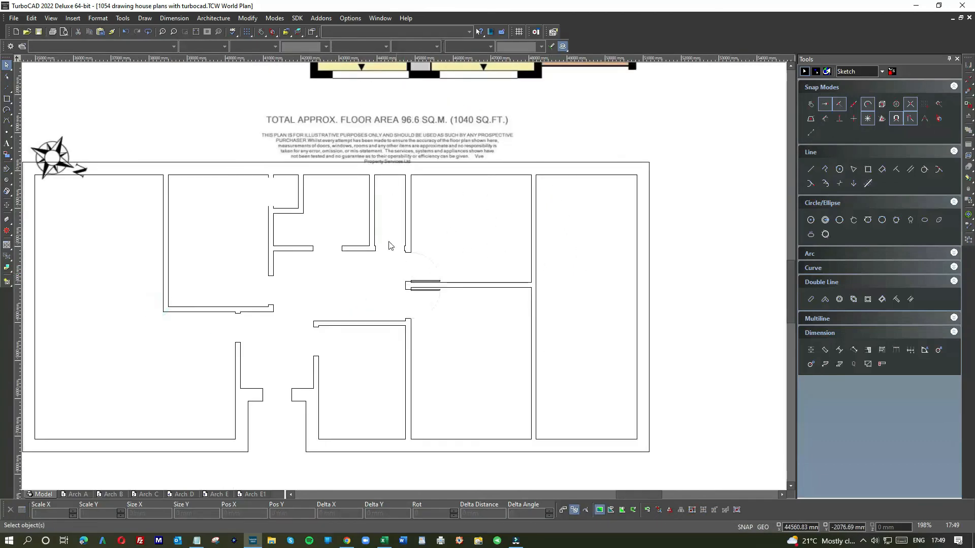
scroll(402, 278, down, 1)
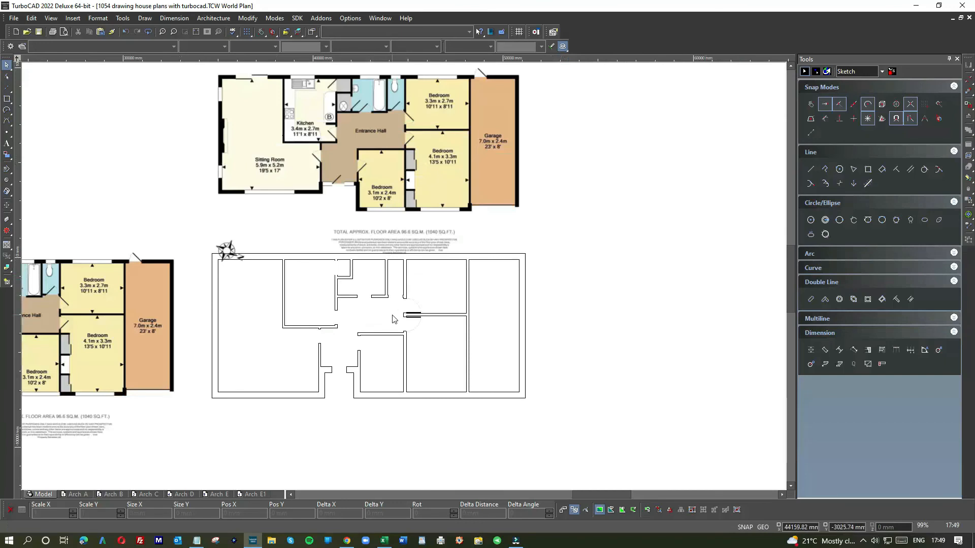
Paste a copy of the door symbol from the 3.3 m x 2.7 m bedroom
scroll(392, 319, up, 4)
drag(551, 308, 579, 200)
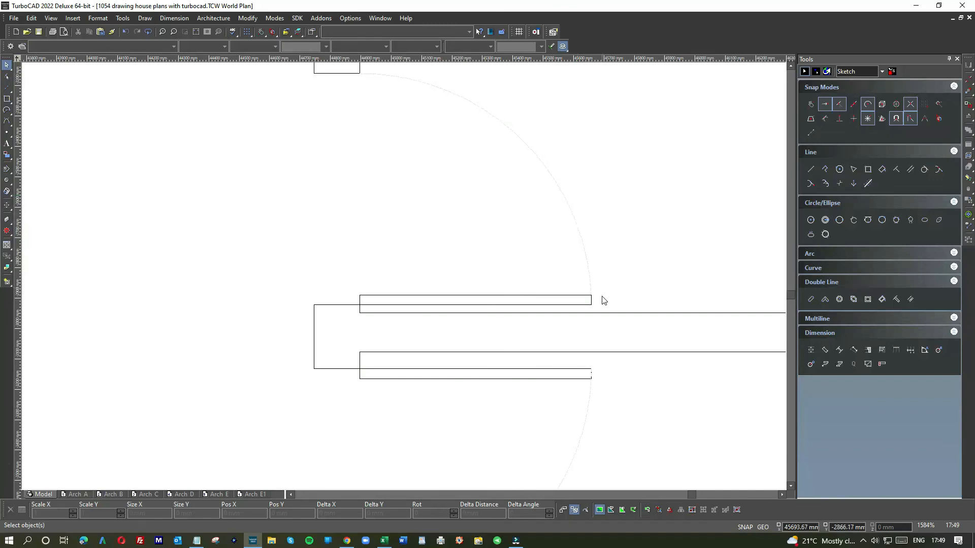
click(582, 302)
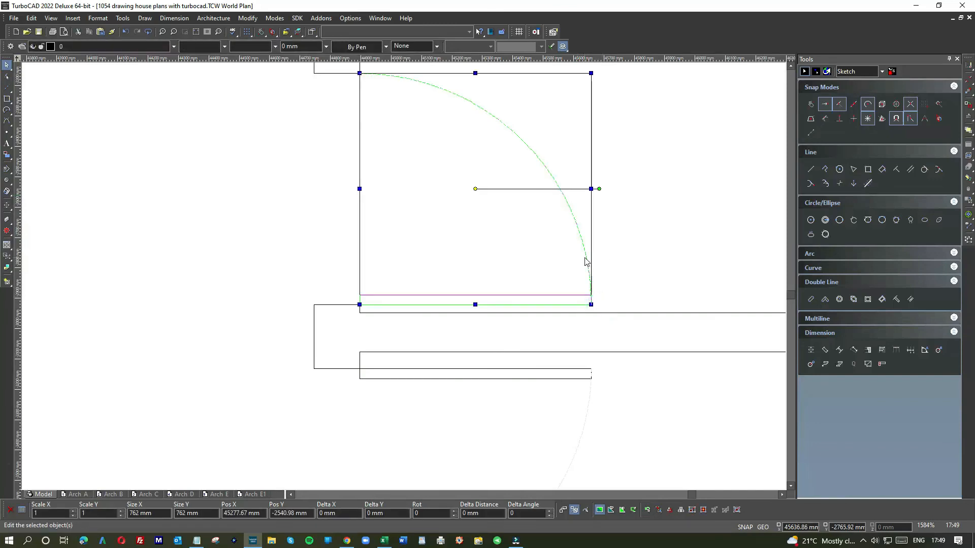
click(274, 202)
key(ctrl+v)
scroll(280, 202, down, 1)
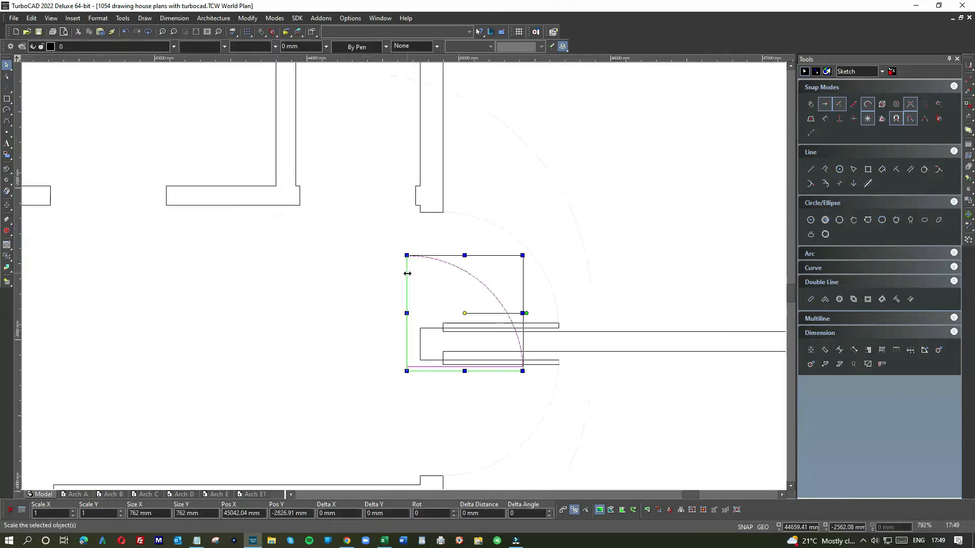
Rotate the copied door symbol 90 degrees counterclockwise and move it into the narrow WC beside the upper bedroom
drag(518, 268, 343, 253)
drag(357, 300, 292, 251)
drag(320, 329, 392, 147)
Set the WC door symbol's reference point at its lower-right corner and snap it onto the doorway's right jamb corner
scroll(404, 280, up, 5)
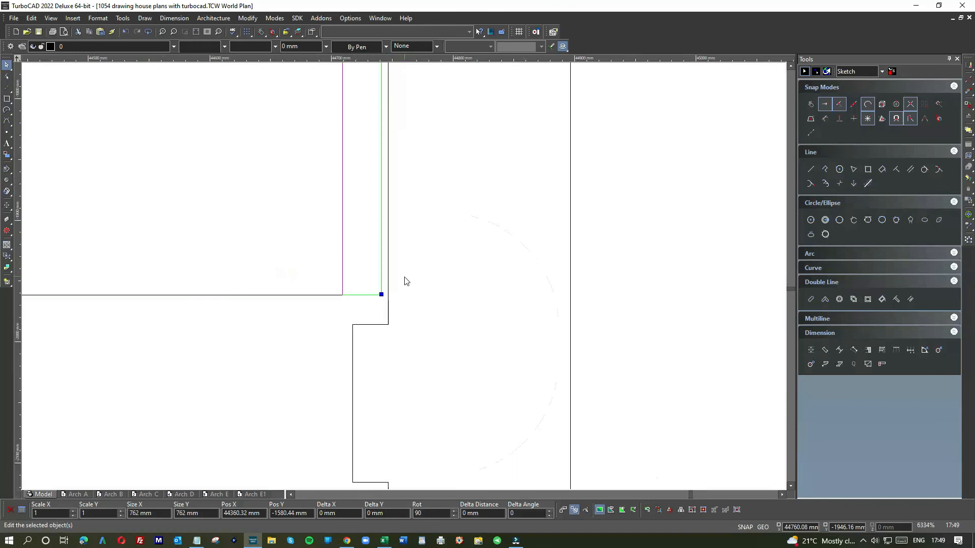
click(381, 296)
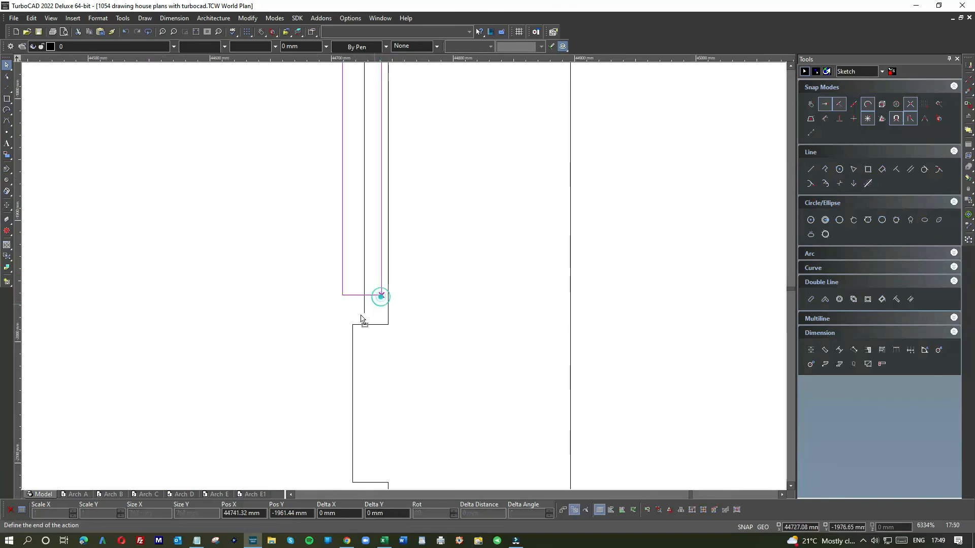
click(315, 339)
scroll(405, 280, down, 2)
scroll(404, 281, down, 2)
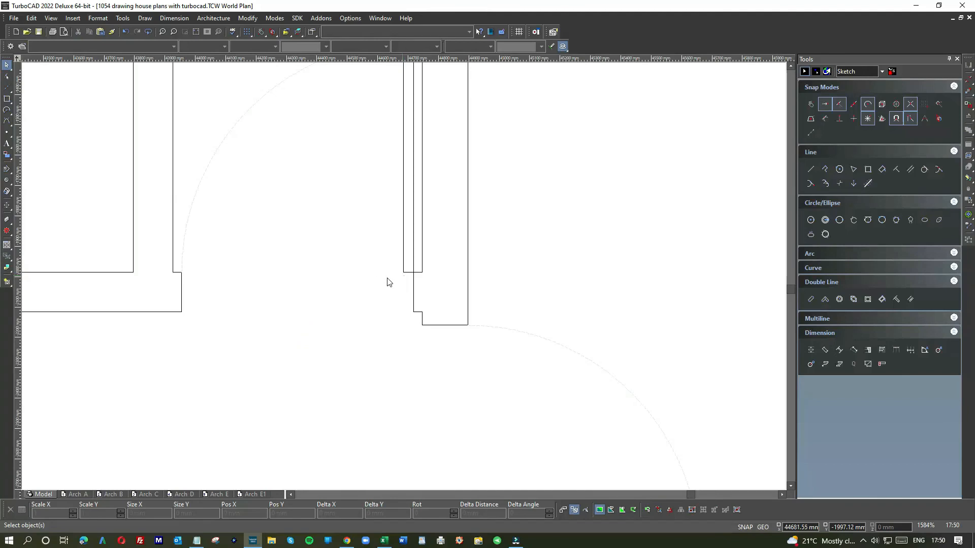
scroll(378, 283, down, 4)
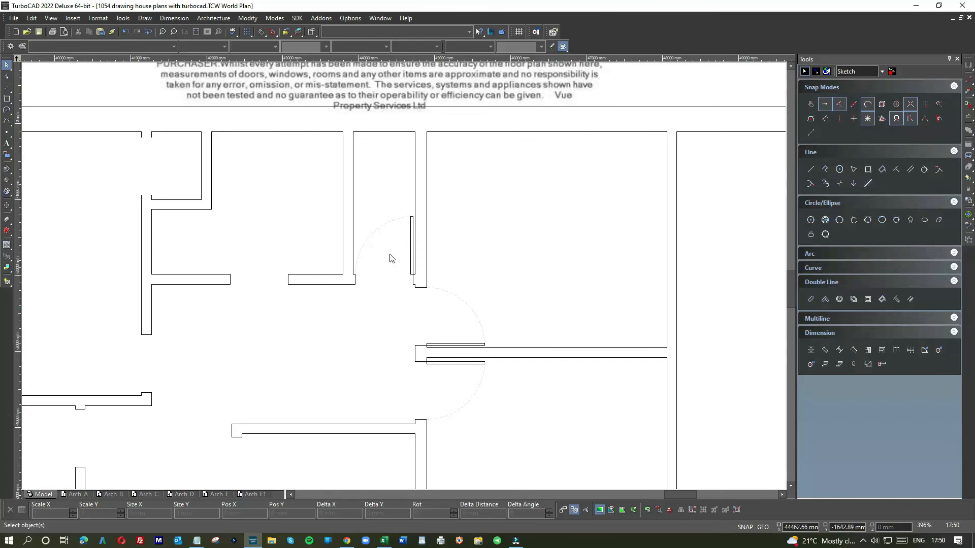
scroll(391, 258, down, 2)
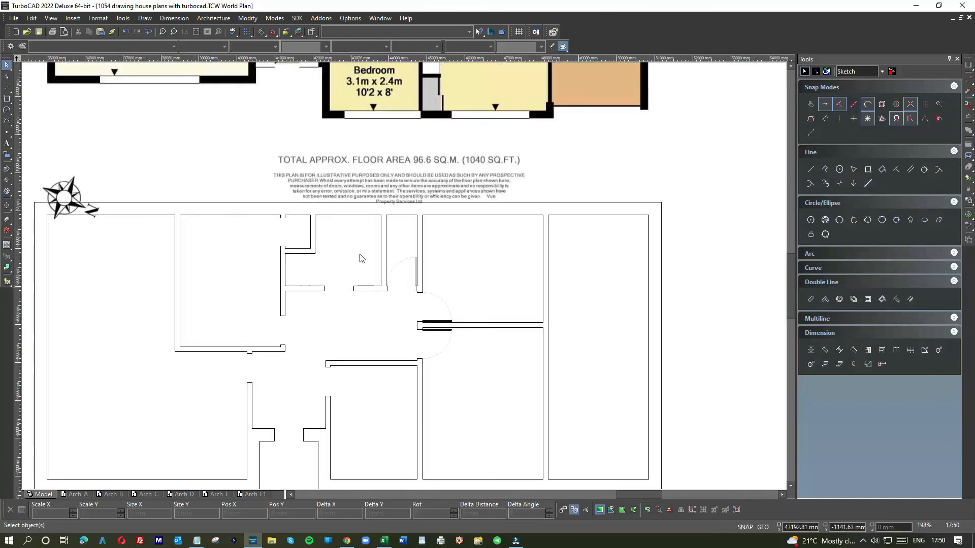
Copy the WC's door symbol and move the copy to just above the bathroom doorway
scroll(414, 276, up, 4)
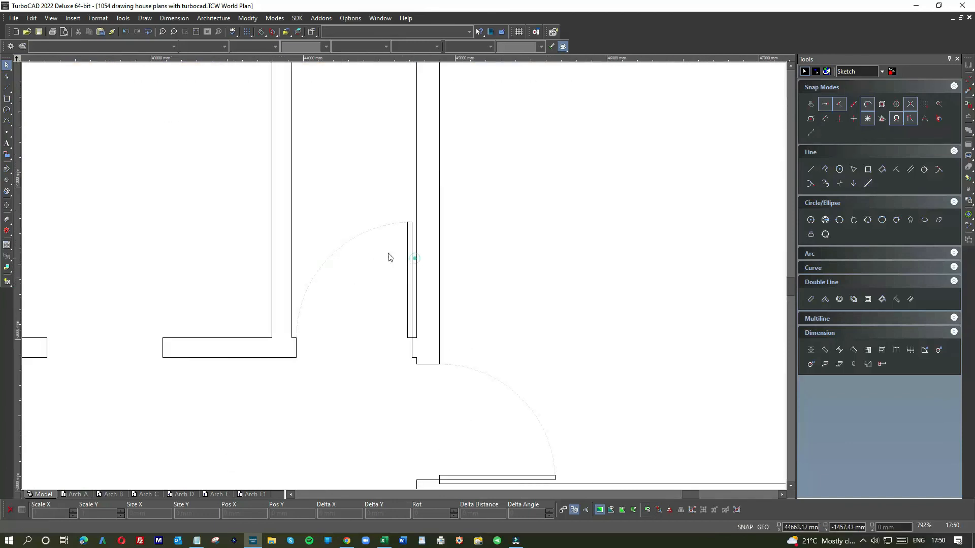
click(349, 237)
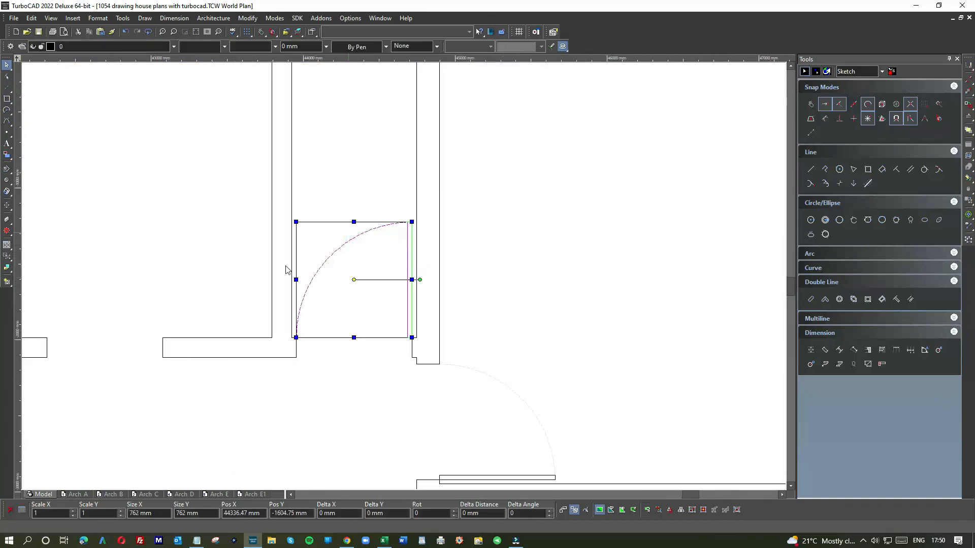
scroll(400, 272, down, 2)
click(400, 270)
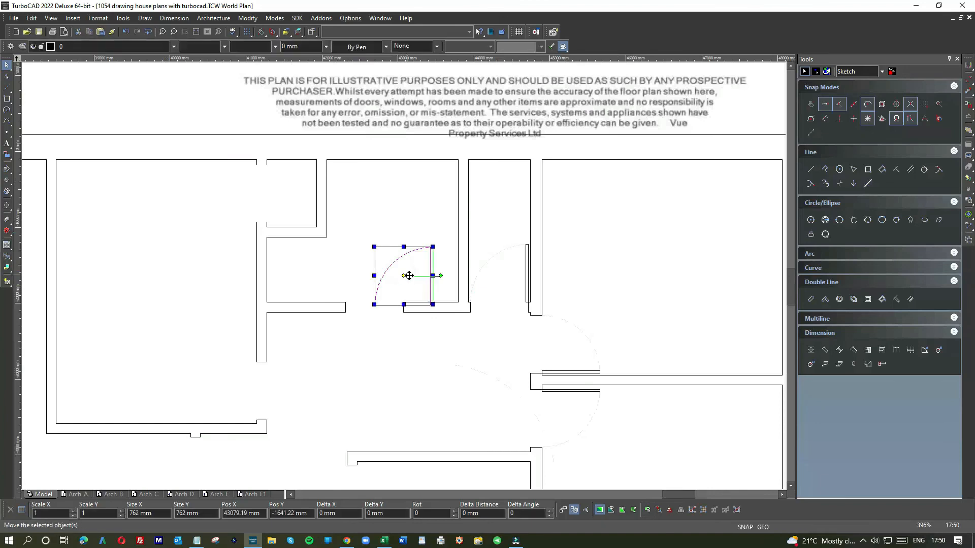
drag(410, 283, 369, 272)
scroll(376, 286, up, 6)
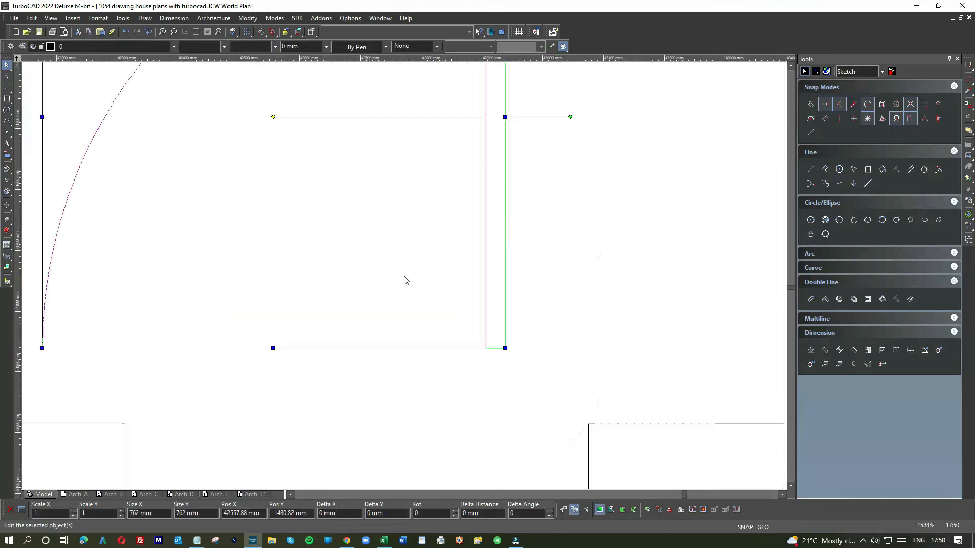
Set the bathroom door symbol's reference point at its lower-right corner and snap it onto the doorway's right jamb corner
key(e)
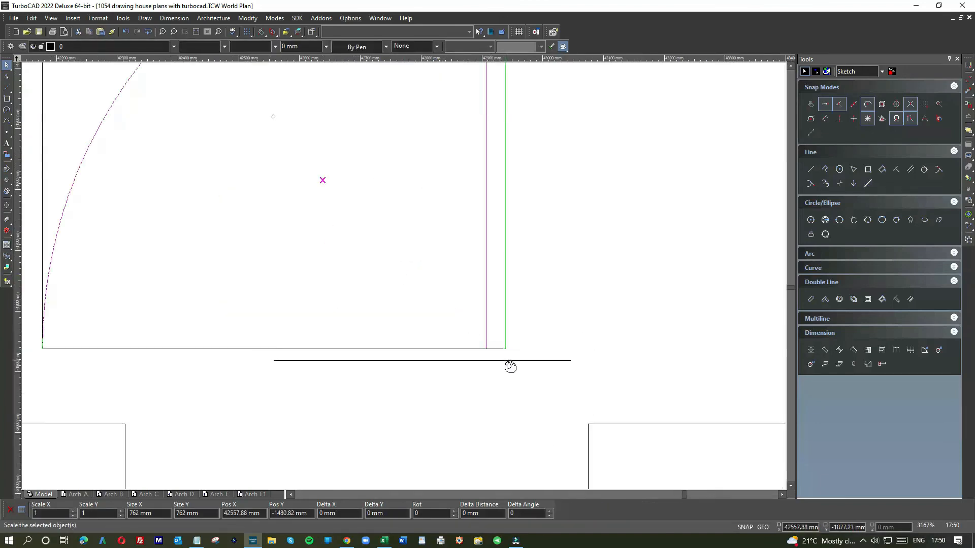
click(507, 350)
drag(505, 349, 588, 423)
click(652, 387)
scroll(403, 278, down, 6)
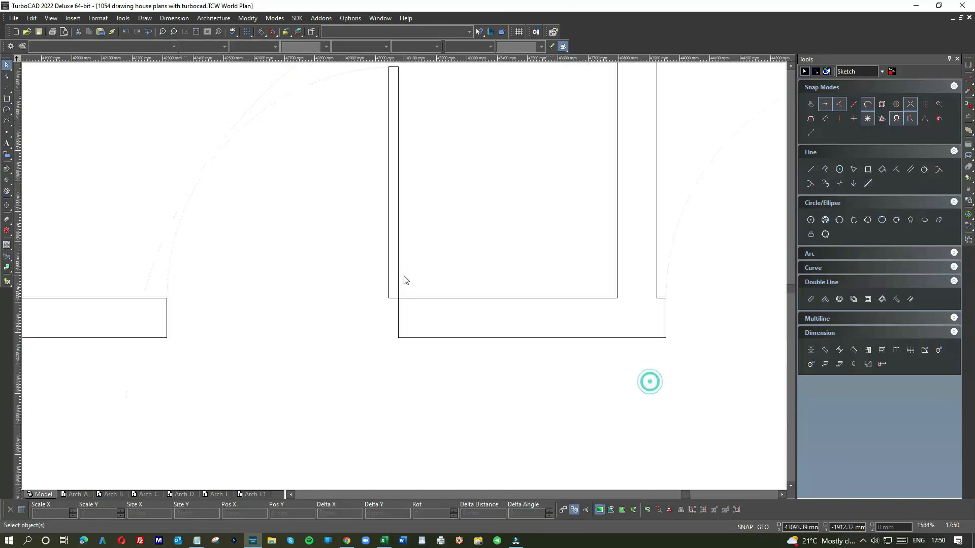
scroll(354, 287, down, 2)
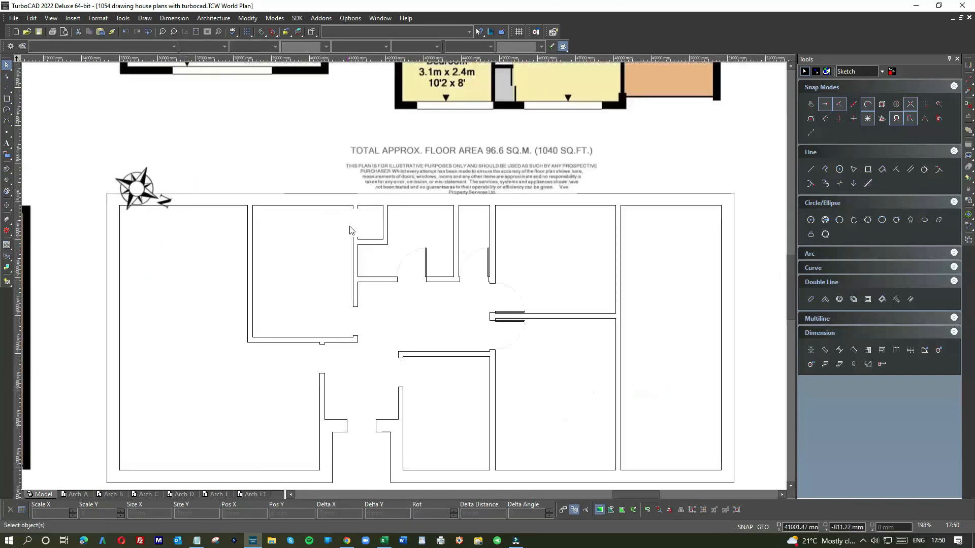
scroll(399, 288, down, 4)
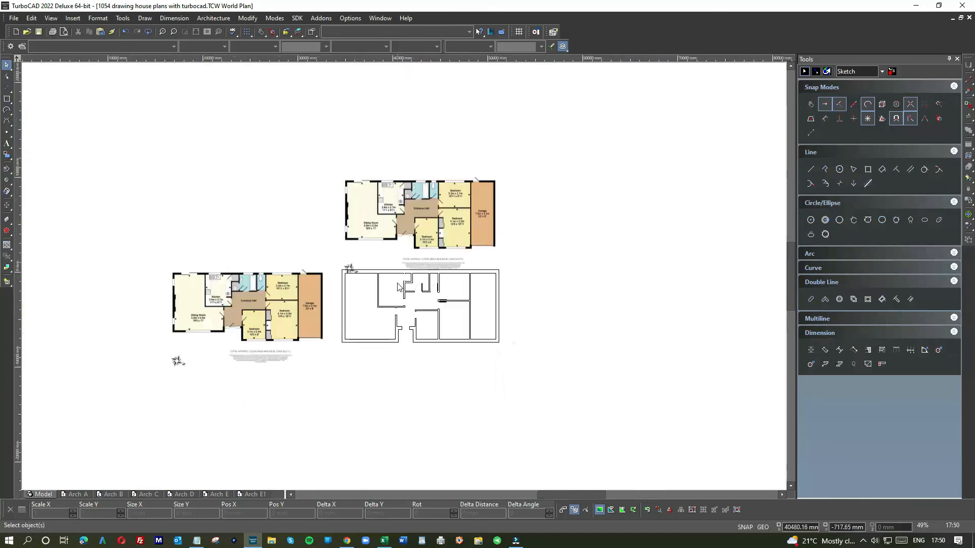
Copy the large lower bedroom's door symbol, rotate the copy 180 degrees, and place it in the kitchen beside the hall doorway
scroll(404, 289, up, 6)
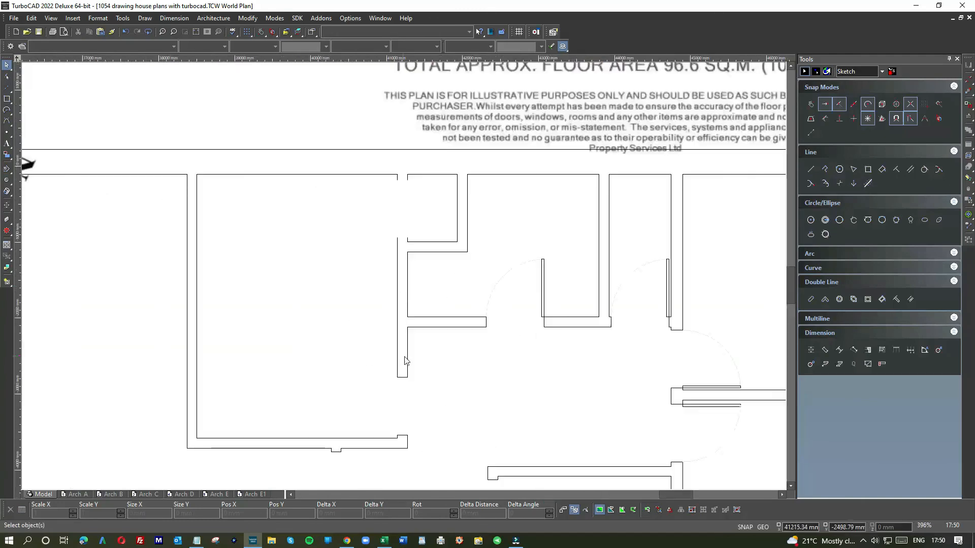
scroll(429, 364, down, 2)
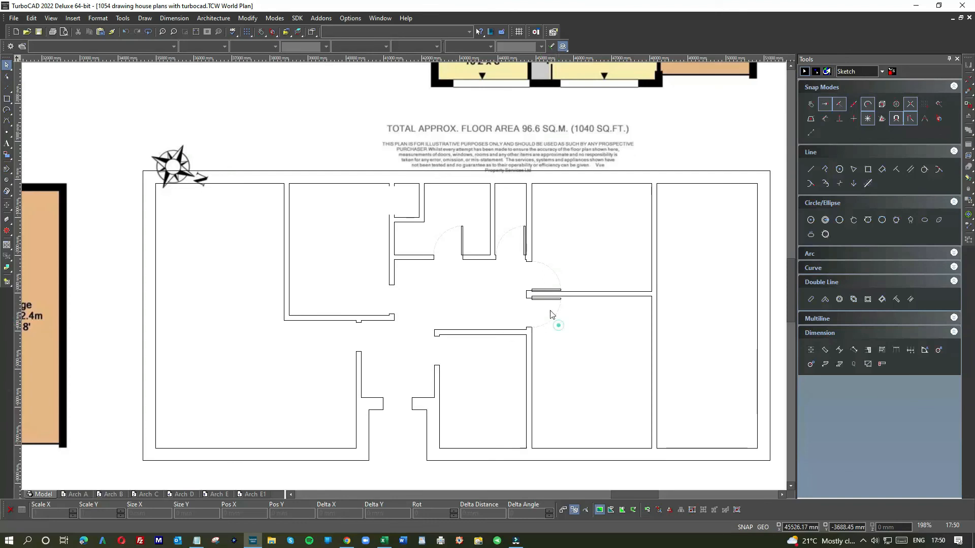
drag(558, 325, 354, 270)
drag(426, 276, 387, 296)
scroll(399, 284, up, 10)
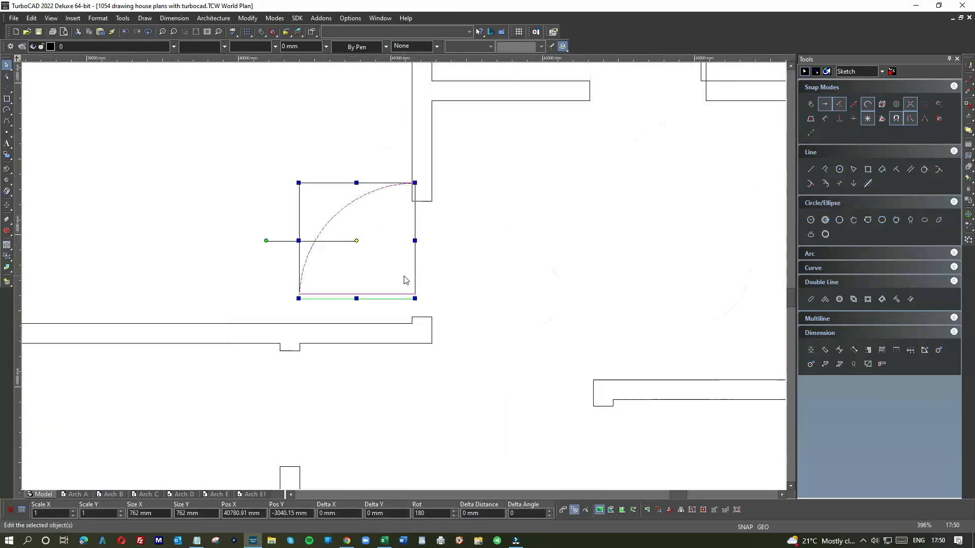
Set the kitchen door symbol's reference point at its lower-right corner and snap it onto the doorway's lower jamb corner
click(449, 370)
click(450, 371)
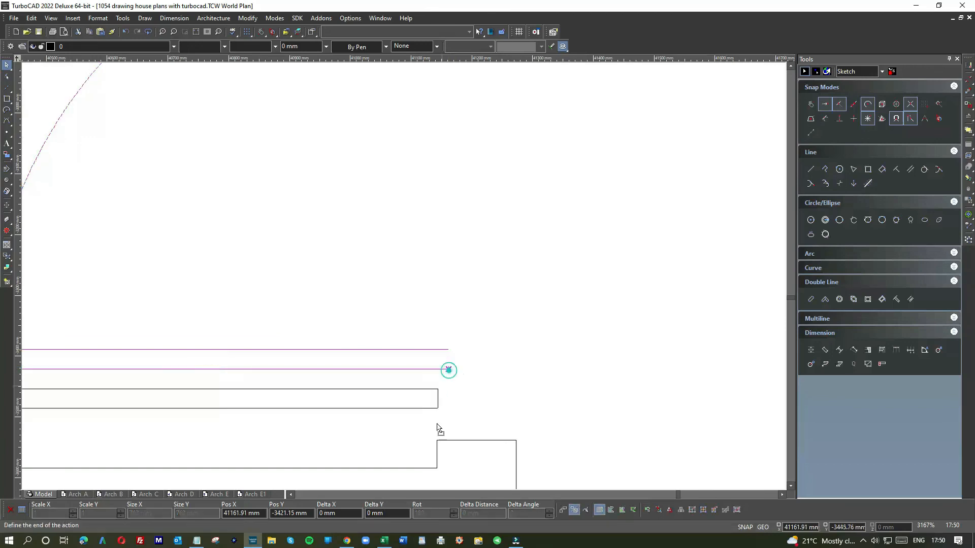
click(437, 442)
click(478, 394)
scroll(478, 383, down, 2)
scroll(404, 279, down, 1)
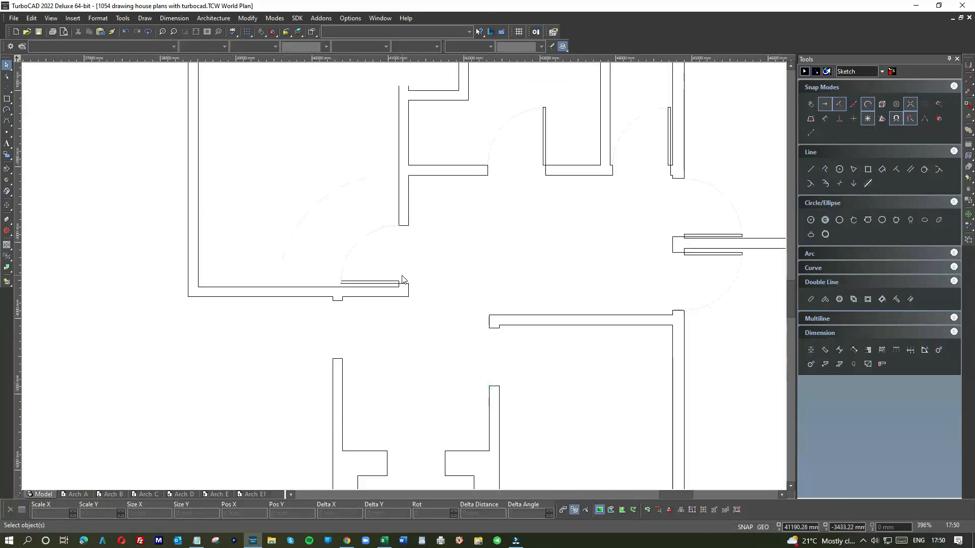
scroll(384, 292, down, 1)
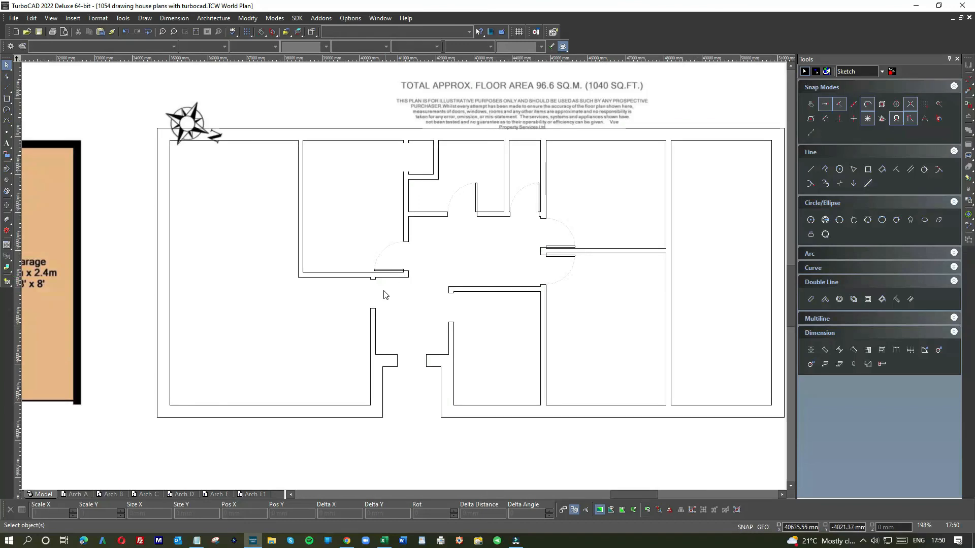
Copy the bathroom's door symbol, rotate the copy 90 degrees counterclockwise, and move it into the sitting room near the hall doorway
click(449, 186)
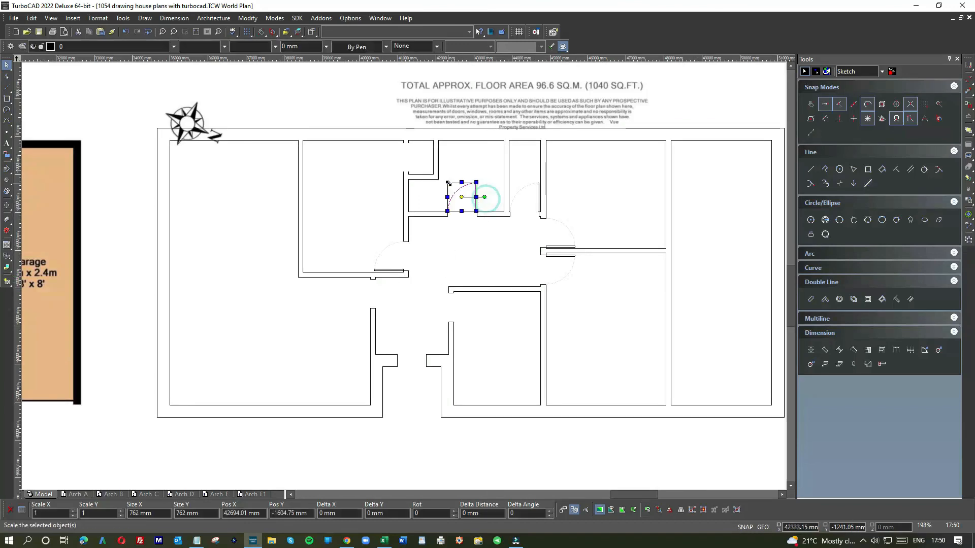
key(ctrl+c)
click(305, 297)
key(ctrl+v)
drag(408, 275, 320, 285)
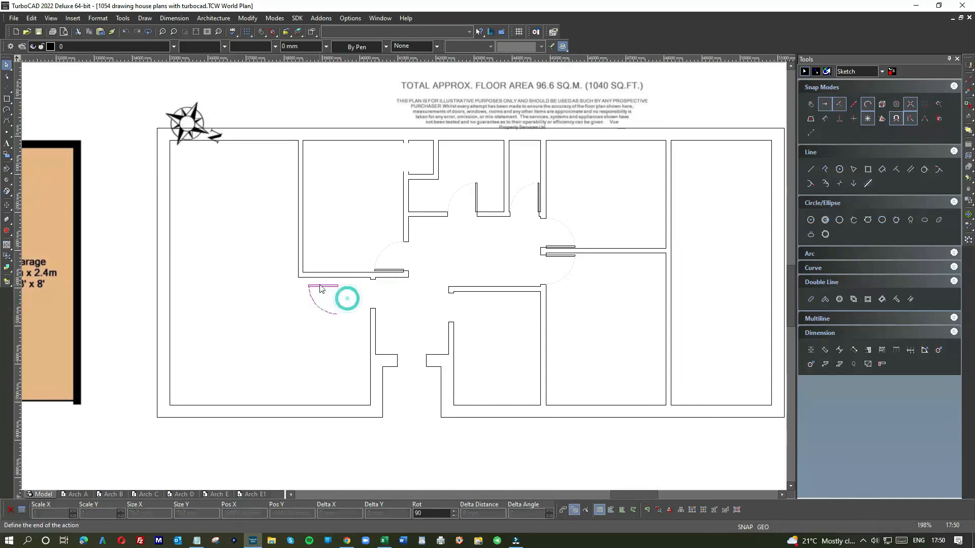
scroll(322, 286, up, 5)
drag(415, 287, 599, 275)
Set the sitting room door symbol's reference point at its upper-right corner and snap it onto the doorway's upper jamb corner
key(e)
click(614, 258)
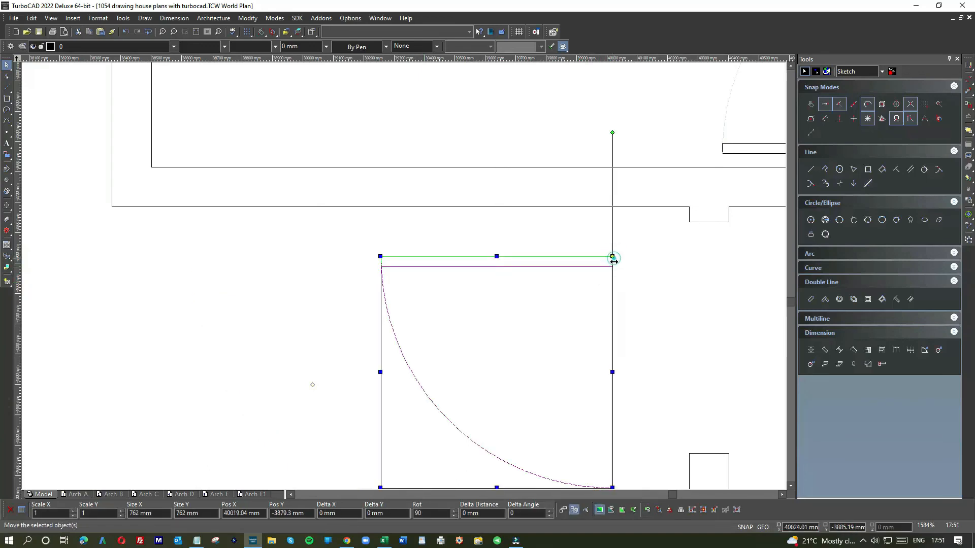
drag(613, 257, 690, 223)
click(710, 273)
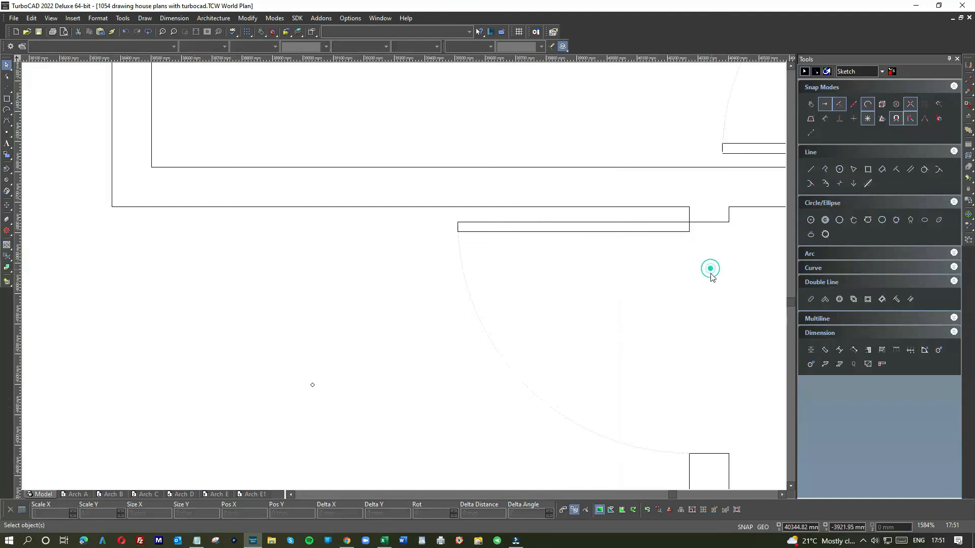
scroll(711, 274, down, 3)
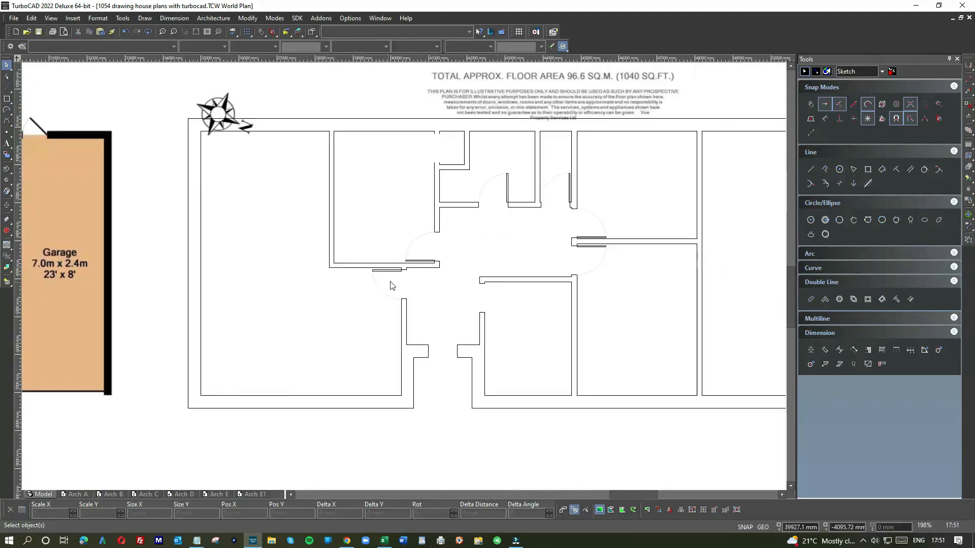
Copy the large lower bedroom's door symbol and move the copy into the small lower bedroom beside its hall doorway
click(500, 296)
drag(604, 261, 596, 245)
key(ctrl+c)
click(496, 291)
key(ctrl+v)
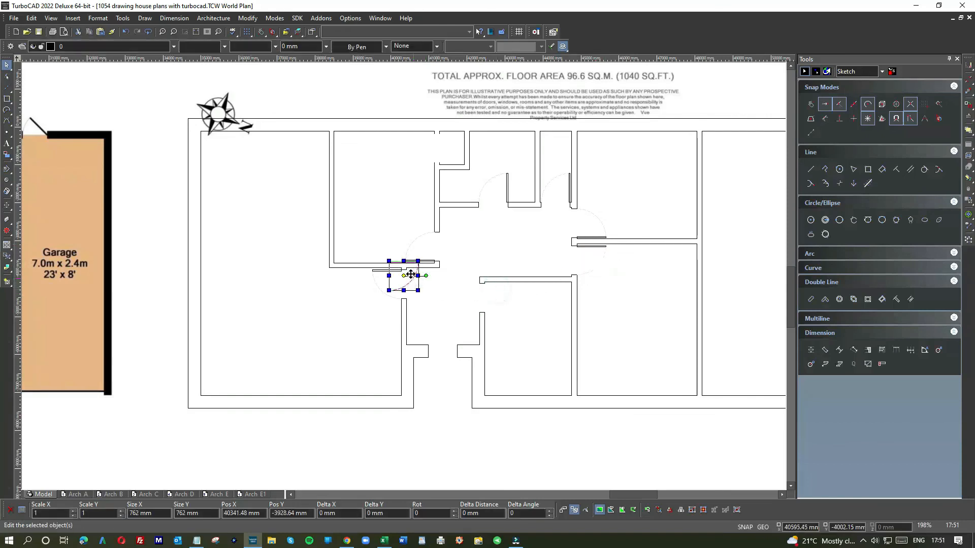
drag(405, 272, 499, 291)
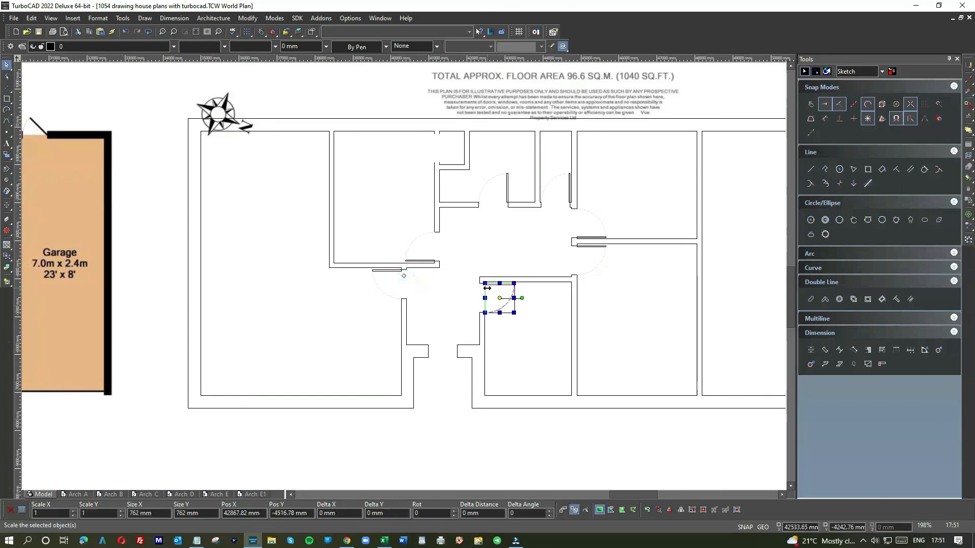
Set the small bedroom door symbol's reference point at its upper-left corner and snap it onto the doorway's upper jamb corner
scroll(498, 288, up, 8)
drag(384, 251, 389, 258)
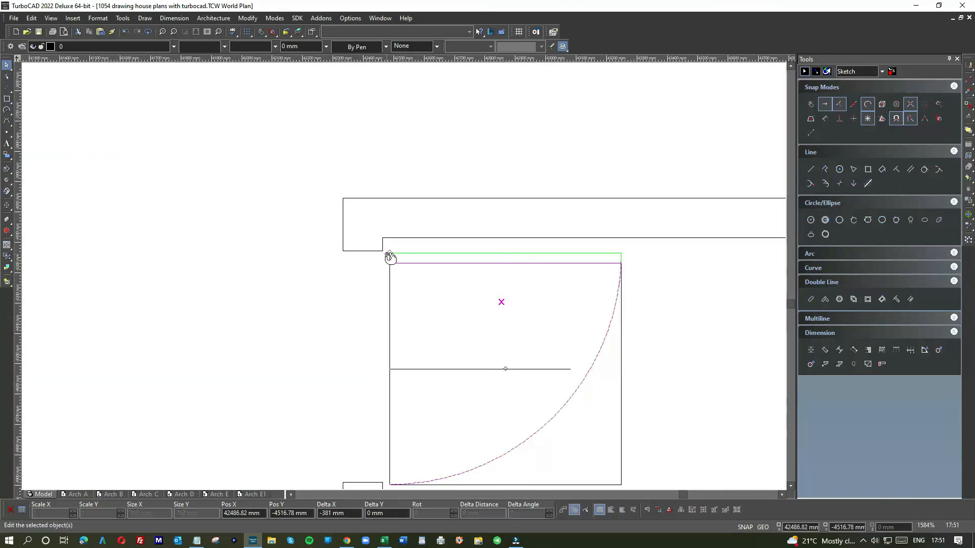
click(390, 257)
key(e)
click(390, 255)
click(390, 254)
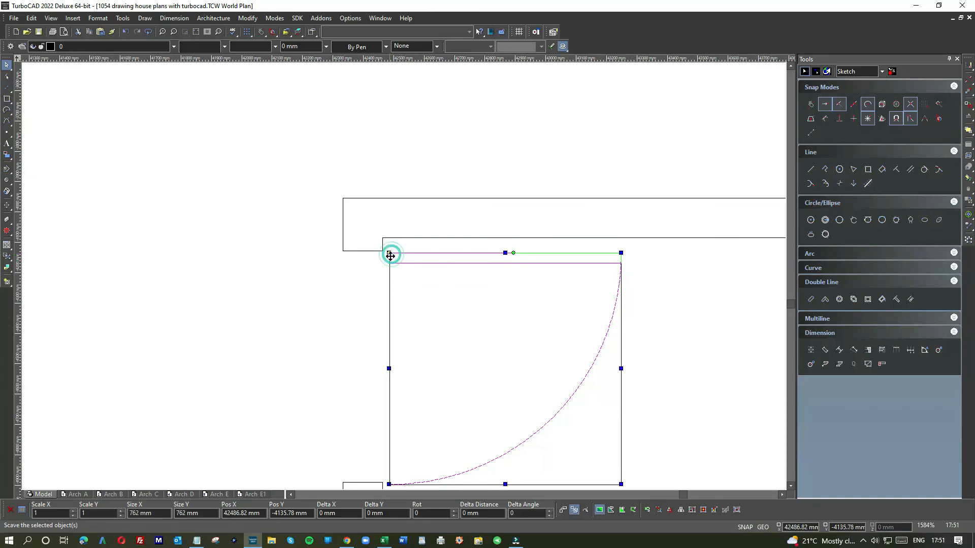
click(387, 254)
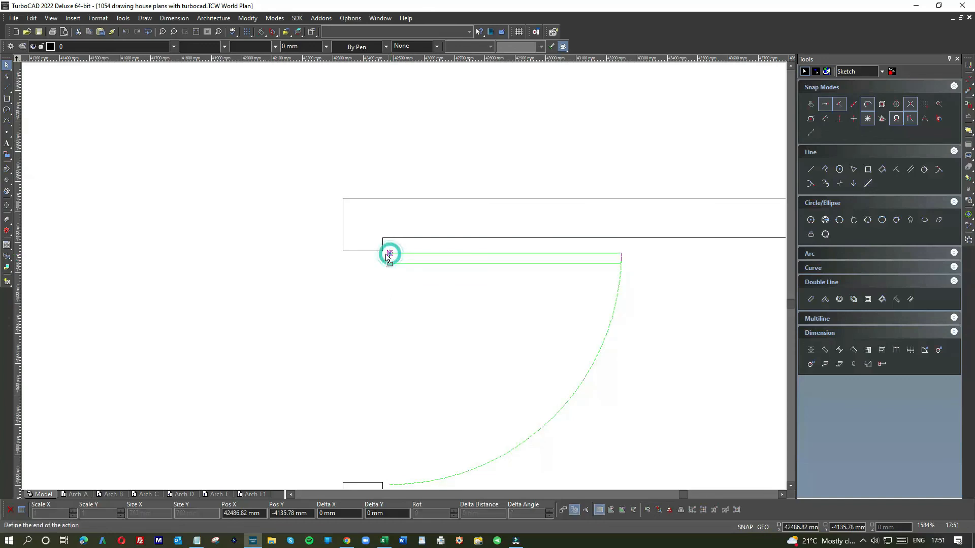
click(336, 281)
scroll(405, 280, down, 5)
scroll(395, 297, down, 5)
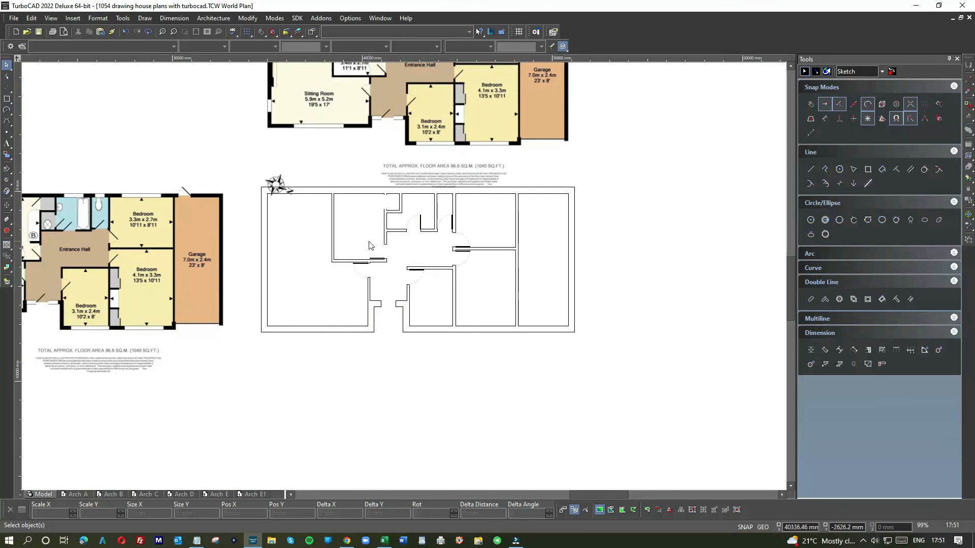
Copy the bathroom's door symbol, rotate the copy 180 degrees, and place it in the kitchen near the cupboard doorway
scroll(369, 246, up, 5)
scroll(450, 131, down, 3)
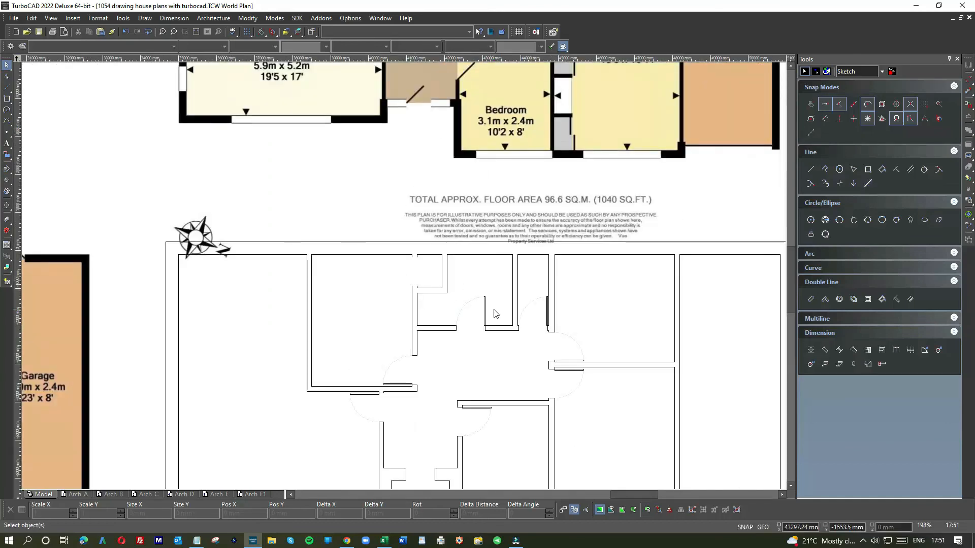
click(457, 305)
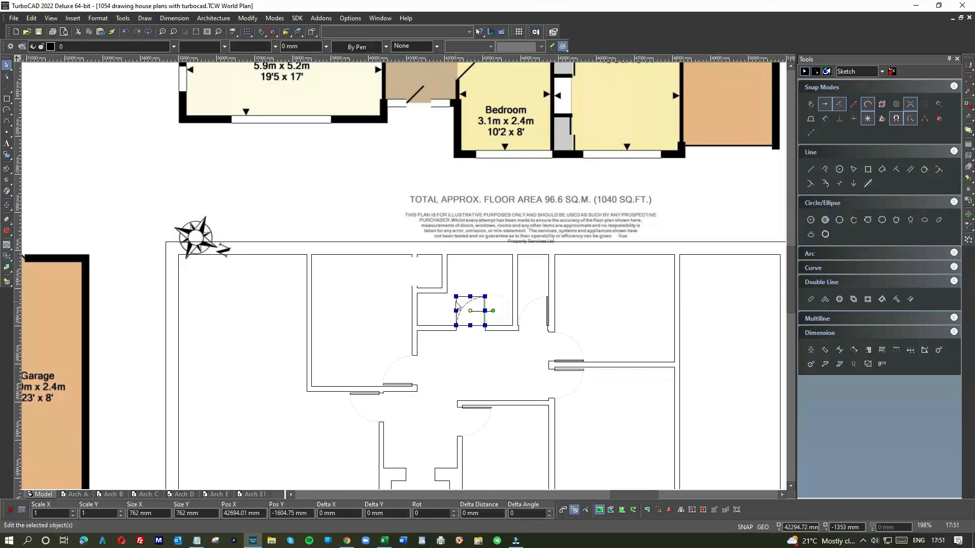
click(366, 296)
key(ctrl+v)
click(425, 275)
click(366, 253)
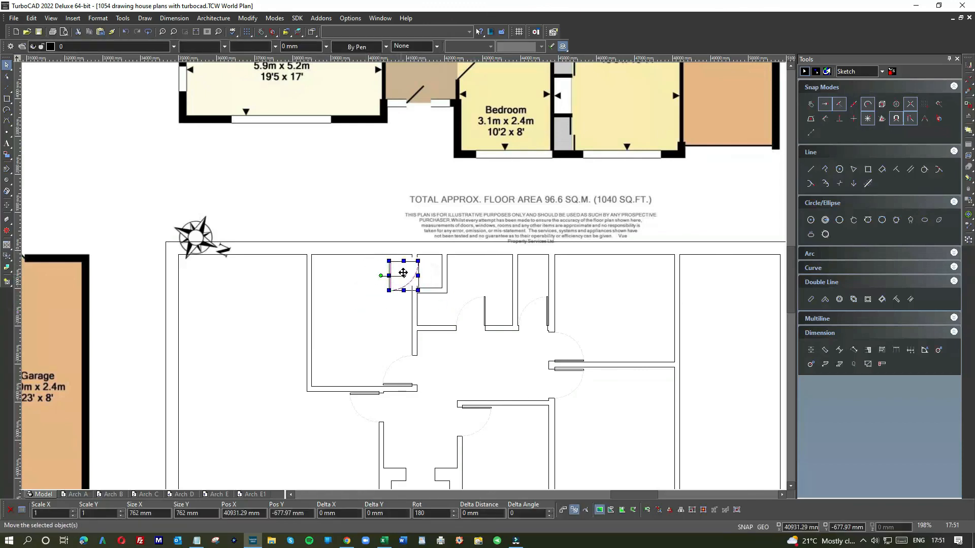
click(403, 276)
click(373, 286)
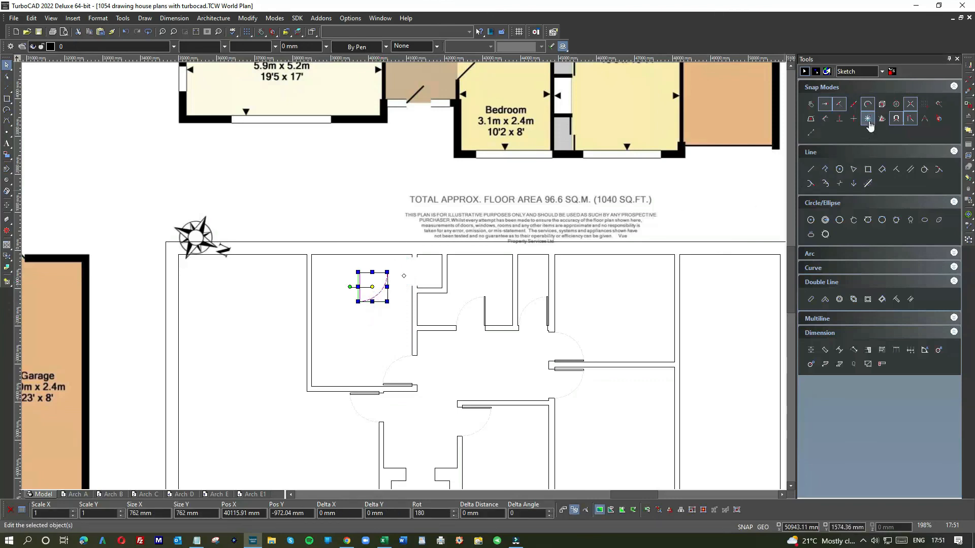
Turn off the snap that restricts rotation and rotate the copied door symbol to about 148 degrees, leaving its leaf slanted
click(868, 121)
click(354, 299)
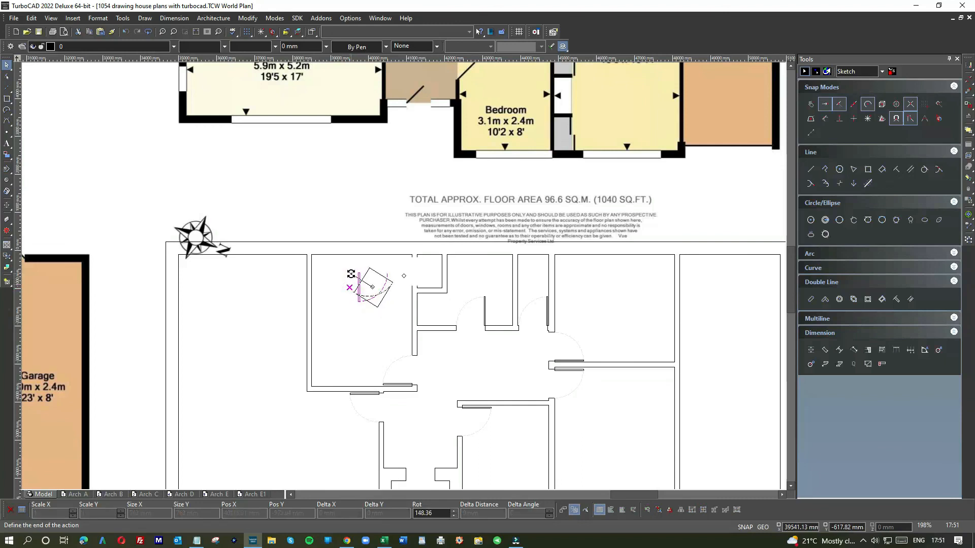
click(352, 333)
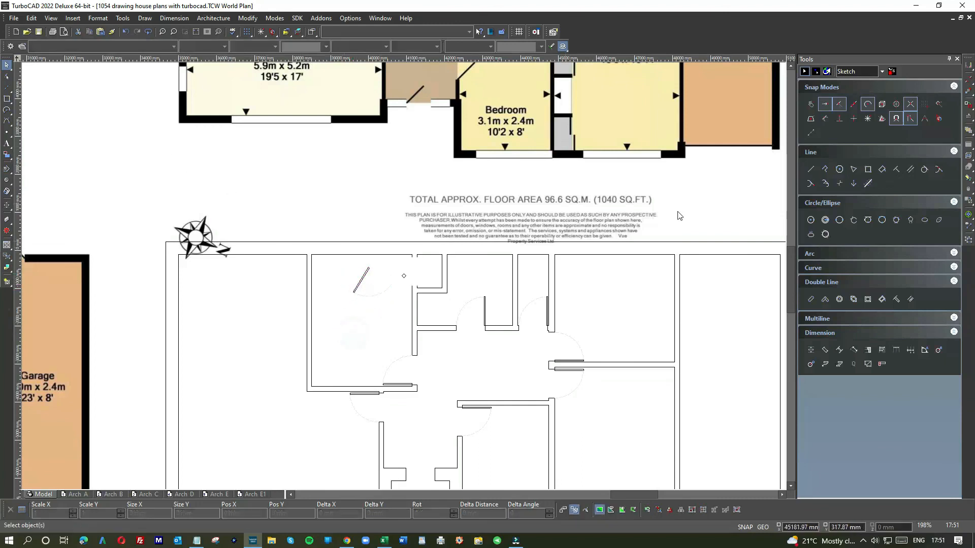
Draw a rectangle about 550 by 950 mm from the slanted leaf's upper end, crossing the door's swing arc
click(869, 170)
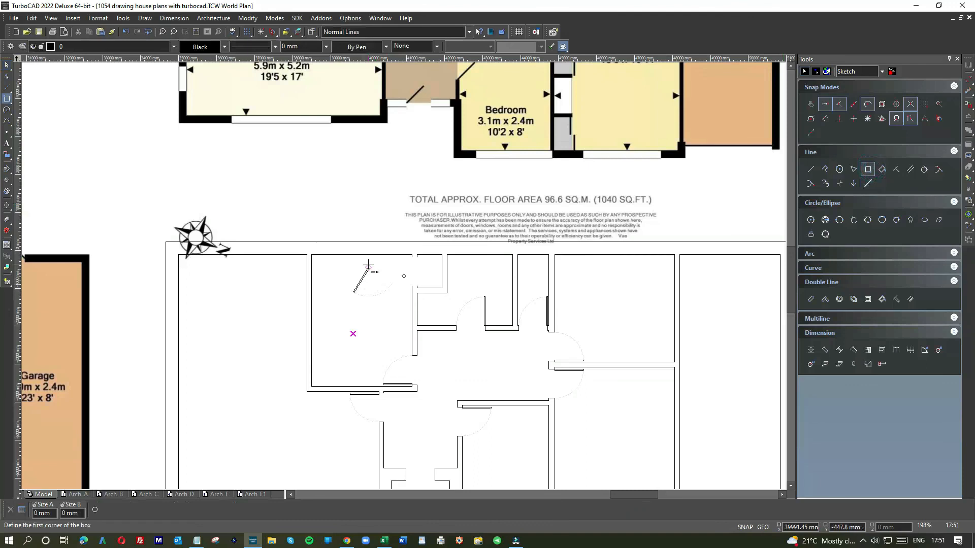
scroll(368, 265, up, 2)
click(408, 273)
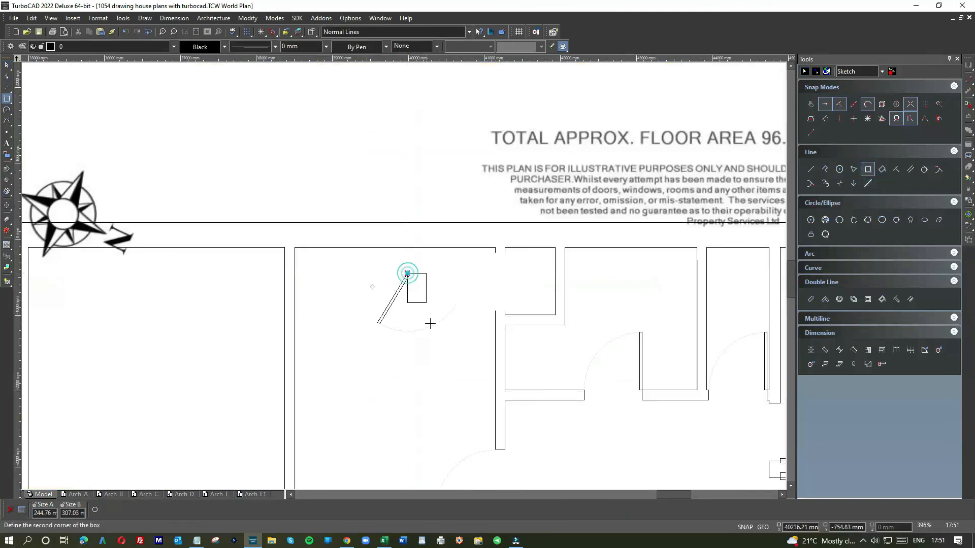
click(449, 345)
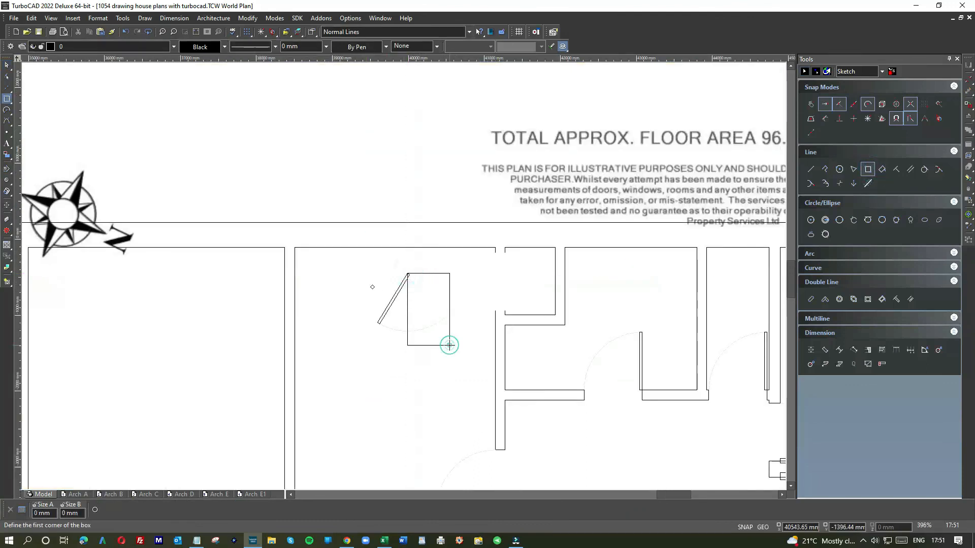
Trim the slanted door's swing arc using the rectangle as the cutting edge
click(247, 18)
click(261, 169)
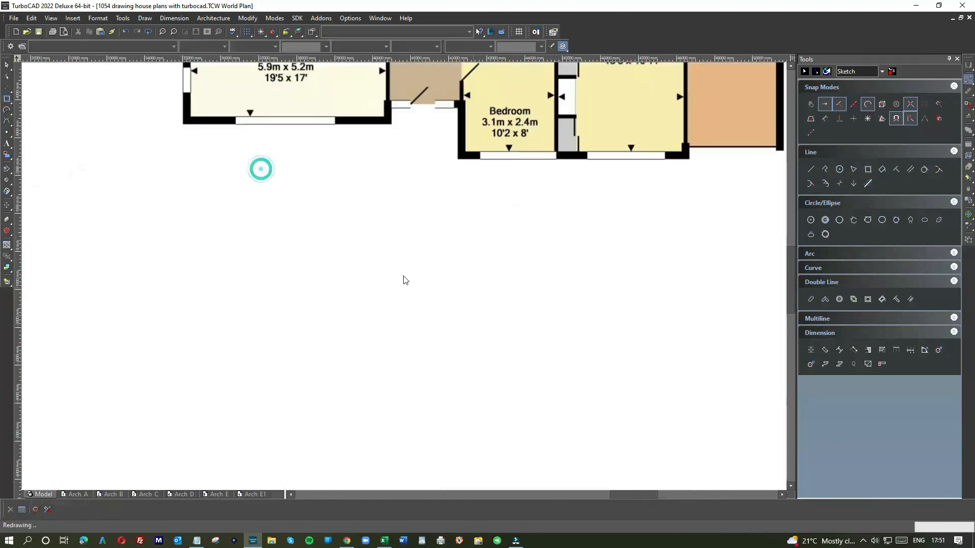
scroll(396, 274, up, 1)
click(392, 273)
click(360, 385)
key(Escape)
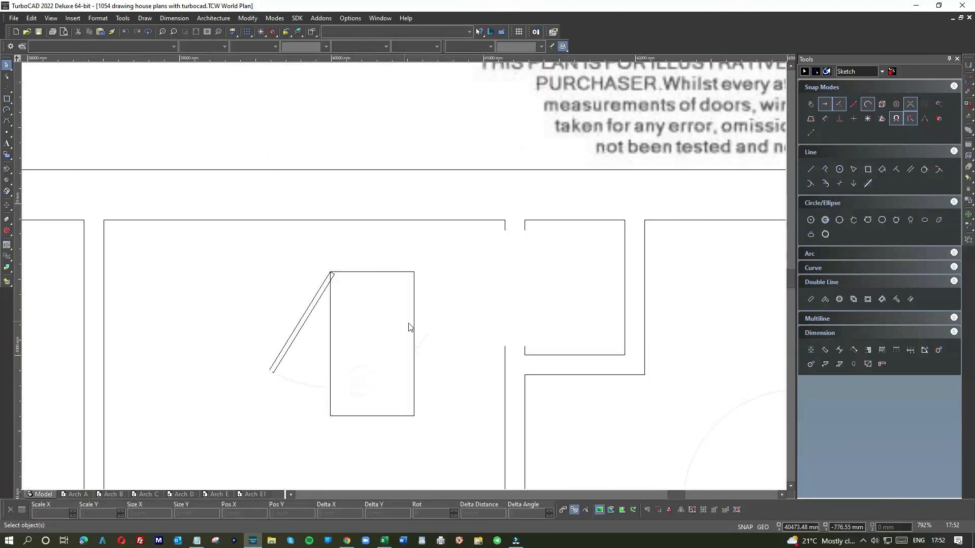
Delete the leftover arc piece beyond the rectangle and the rectangle itself
click(422, 338)
key(Delete)
click(406, 277)
key(Delete)
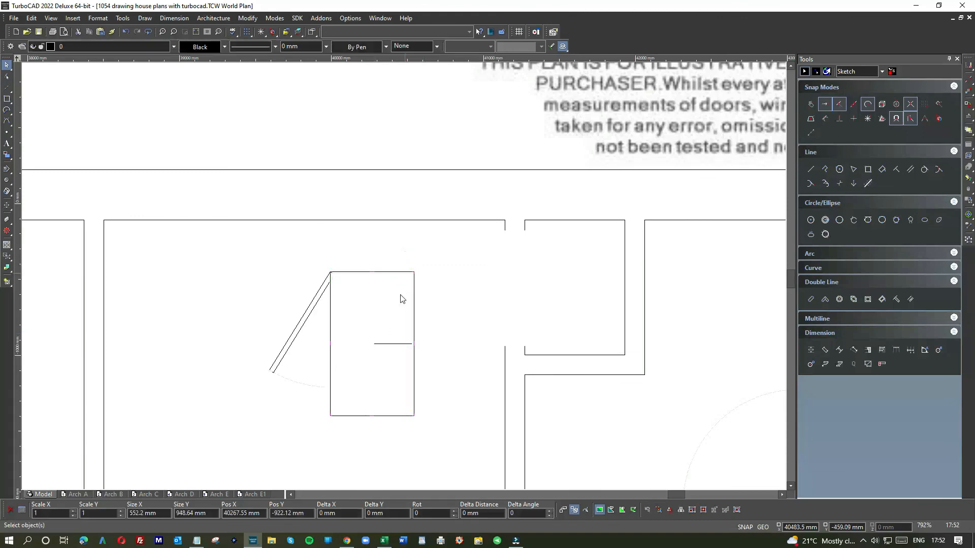
Move the shortened door symbol across the kitchen to just beside the cupboard doorway
click(324, 402)
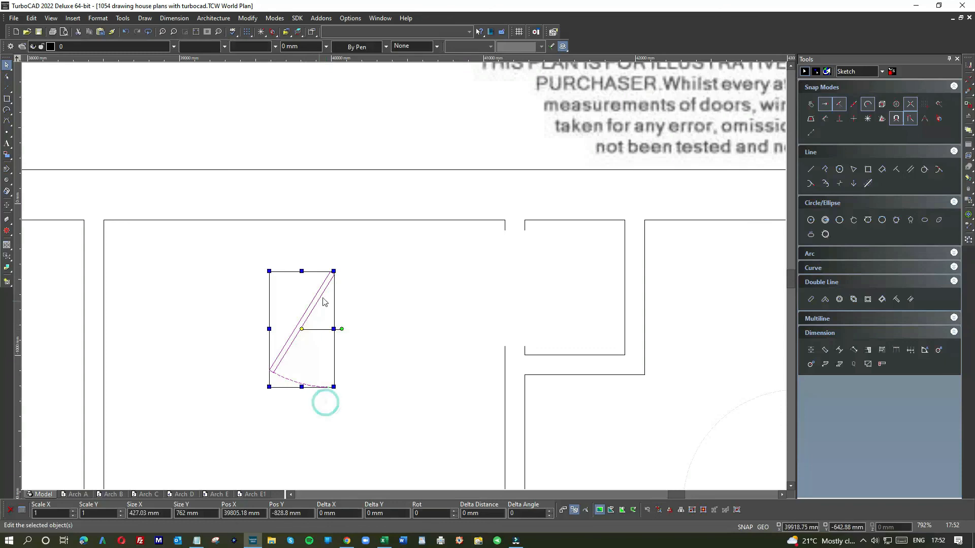
drag(300, 287, 450, 262)
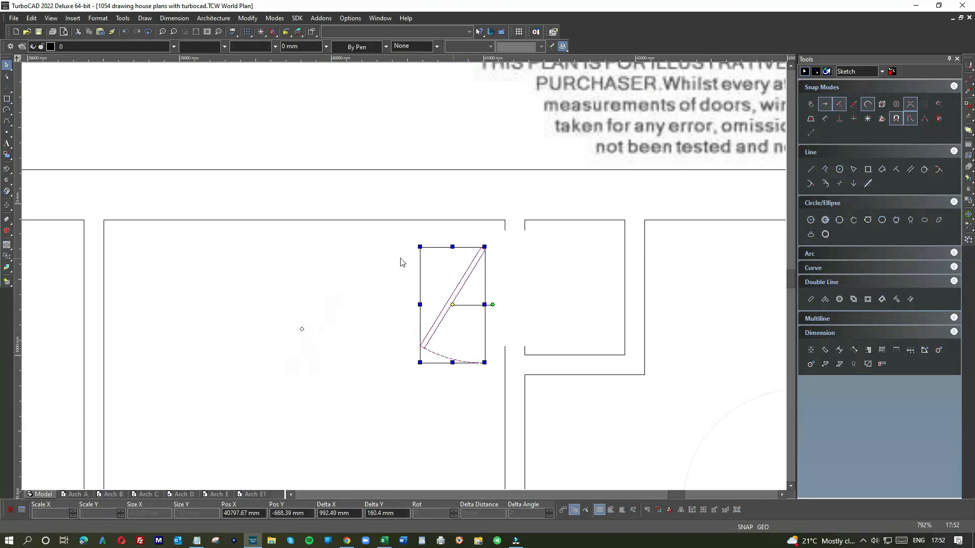
click(316, 232)
Draw short lines closing the wall ends at the upper and lower jambs of the cupboard doorway
right_click(583, 283)
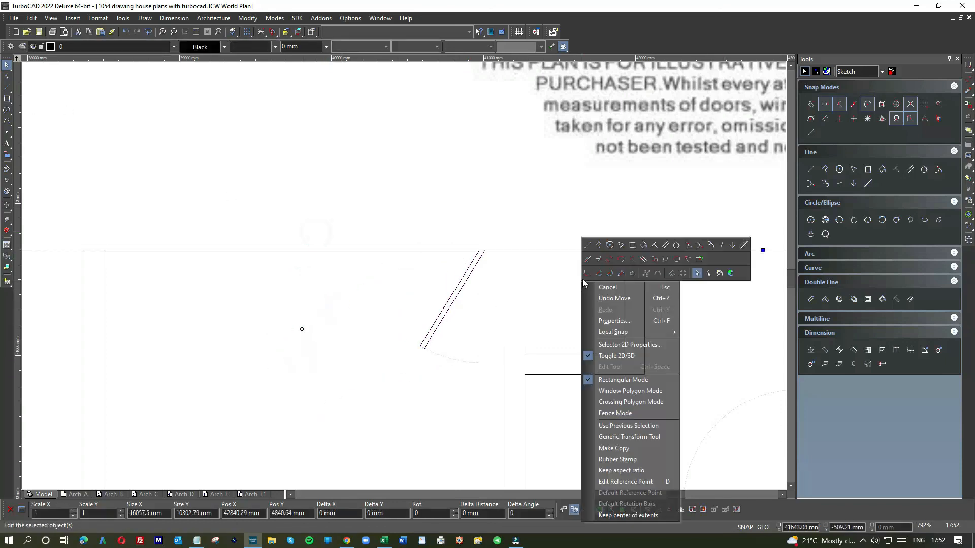
click(587, 245)
click(505, 229)
click(524, 230)
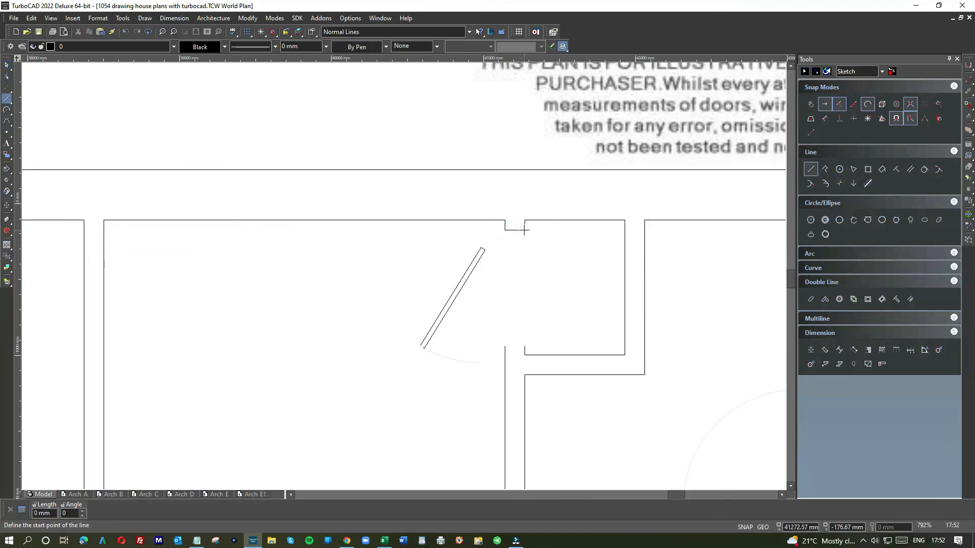
click(525, 347)
right_click(547, 264)
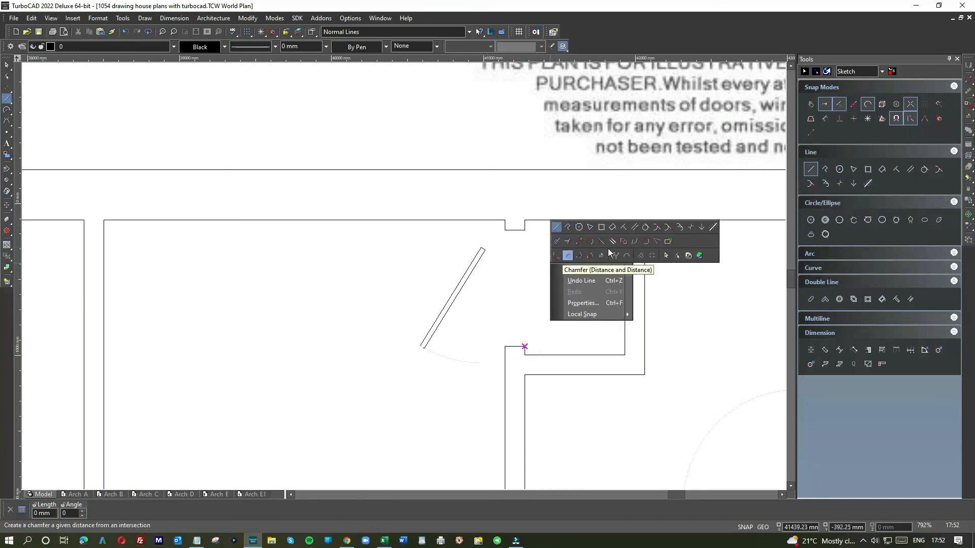
Move the shortened door symbol by its upper end corner onto the lower corner of the cupboard doorway's upper jamb
click(664, 258)
click(451, 387)
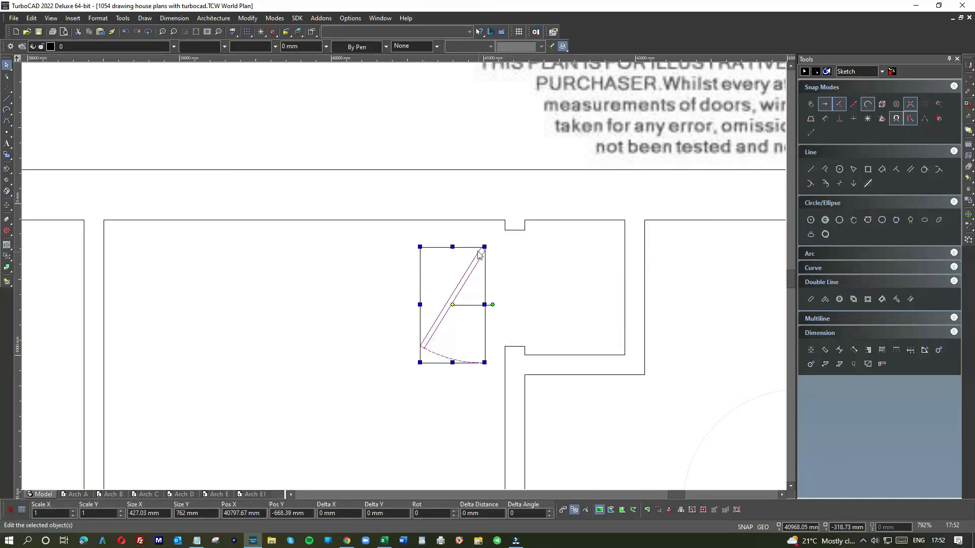
scroll(405, 279, up, 3)
drag(404, 279, 439, 320)
click(440, 309)
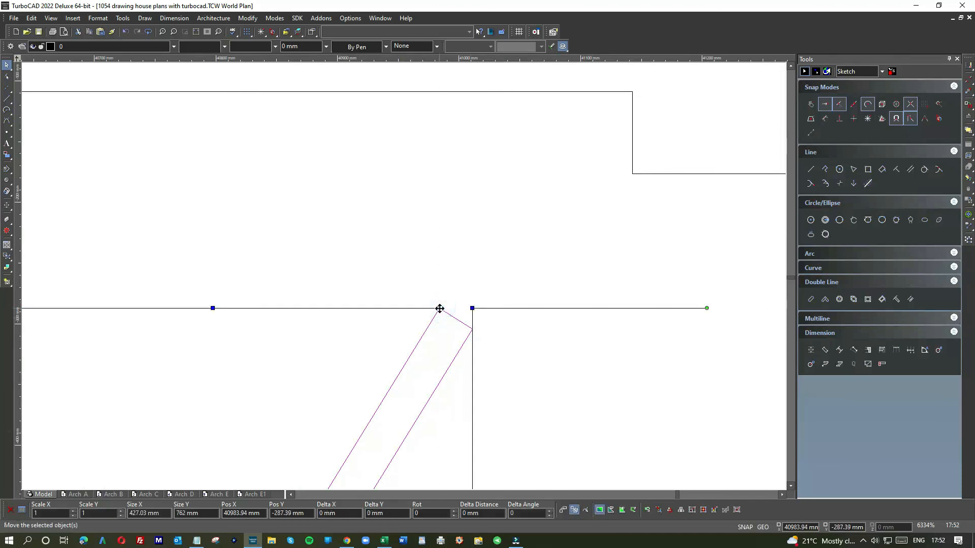
click(632, 181)
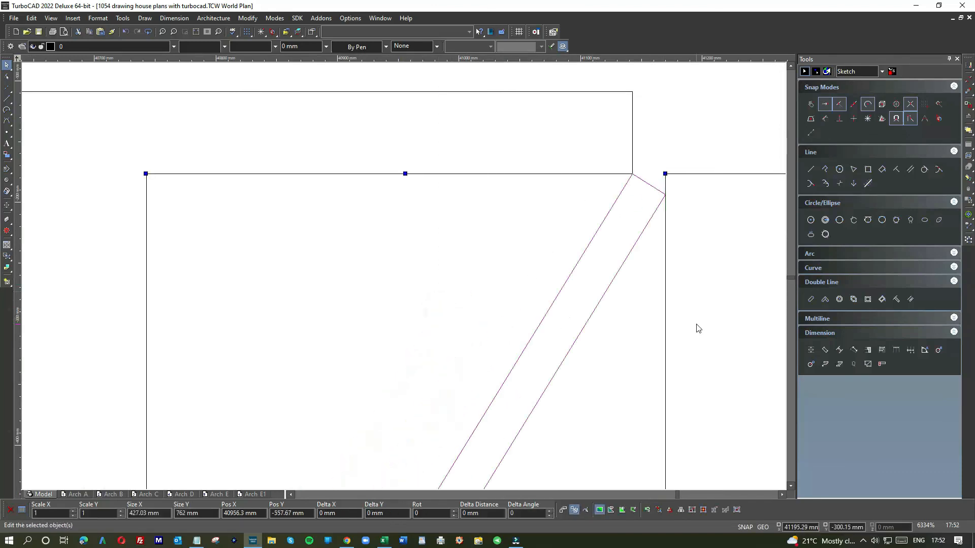
Delete both reference floor plan images, leaving only the drawn house plan
scroll(696, 326, down, 6)
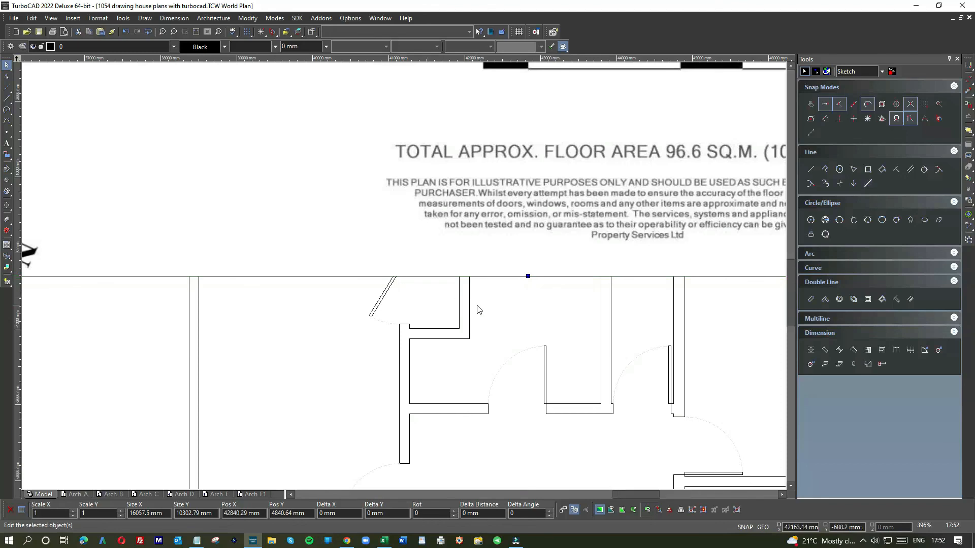
scroll(478, 307, down, 4)
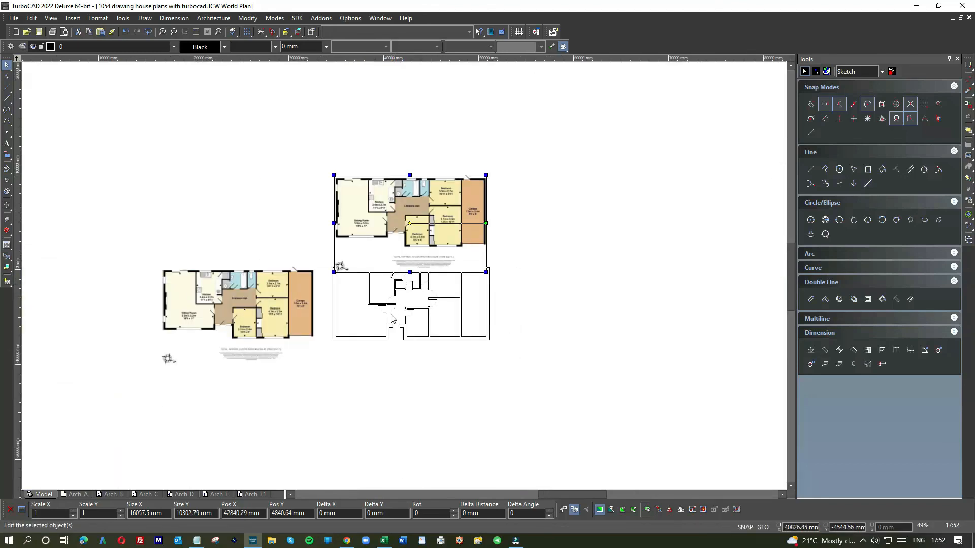
scroll(394, 313, up, 2)
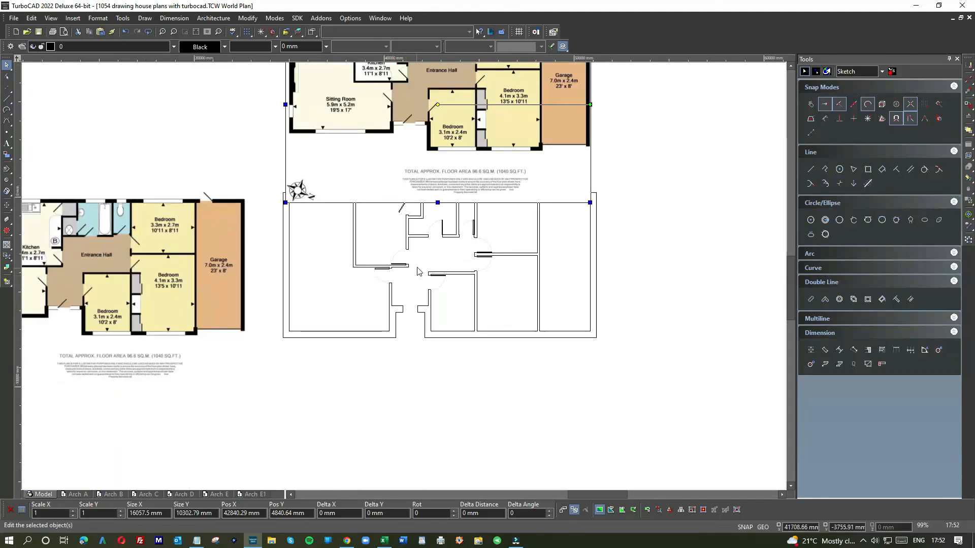
scroll(426, 253, down, 1)
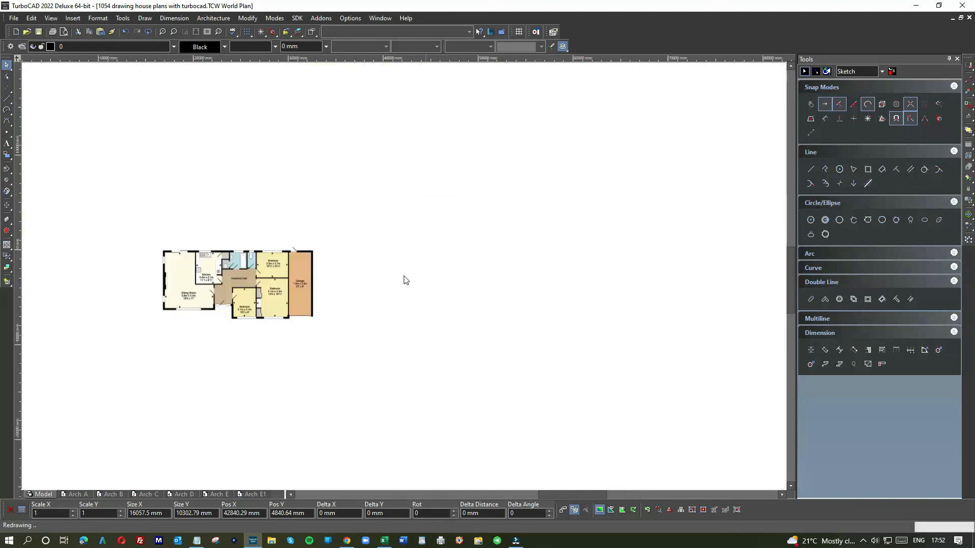
click(420, 204)
click(420, 177)
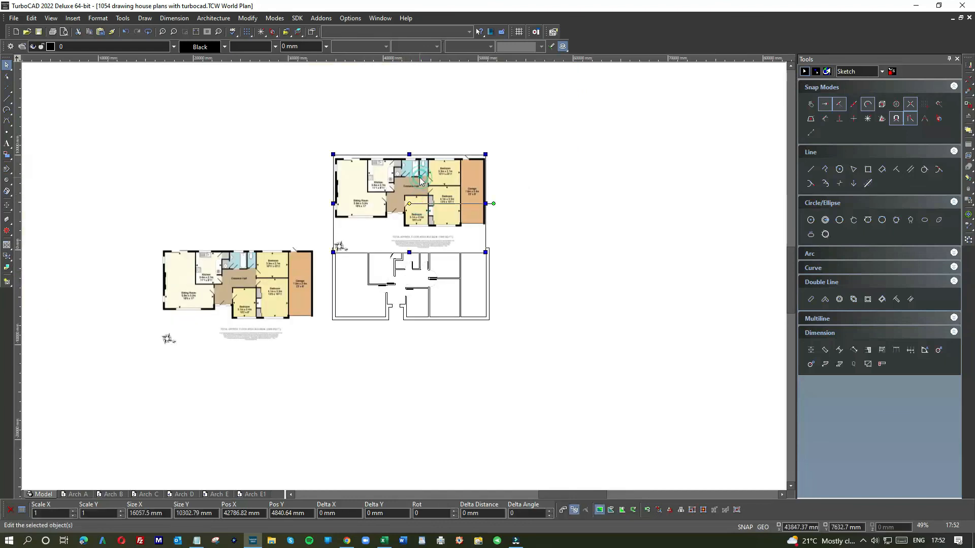
key(Delete)
click(265, 263)
key(Delete)
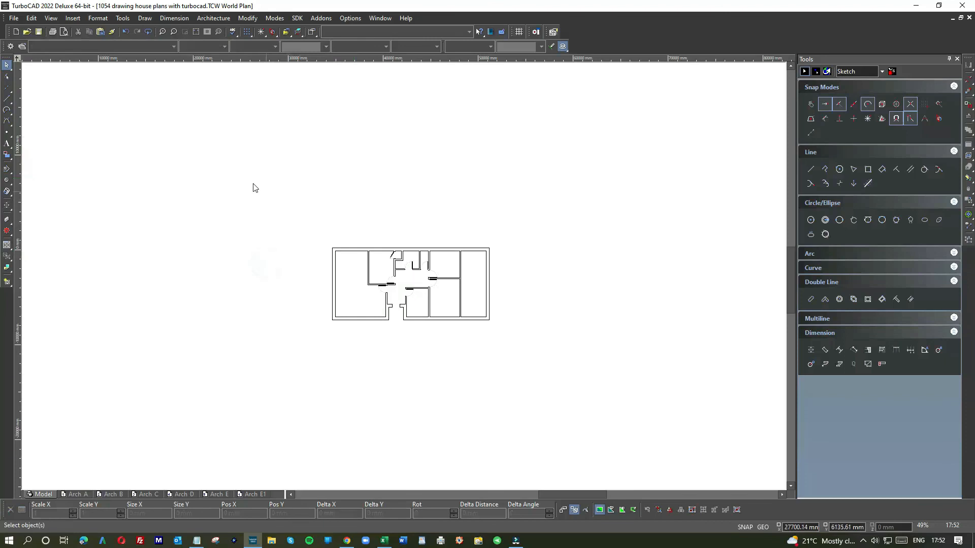
Select the whole drawn house plan, zoom to a window around it, and clear the selection
drag(321, 230, 502, 345)
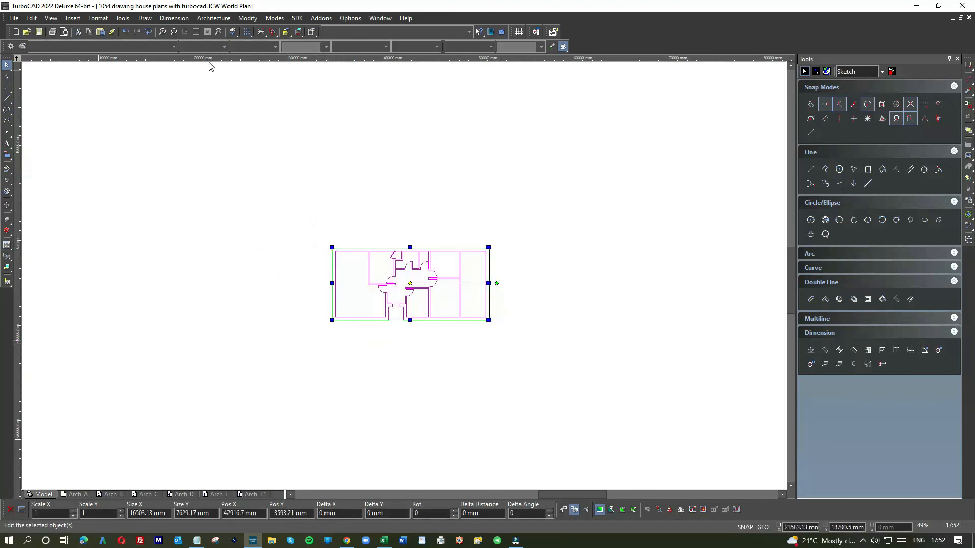
click(185, 31)
click(317, 234)
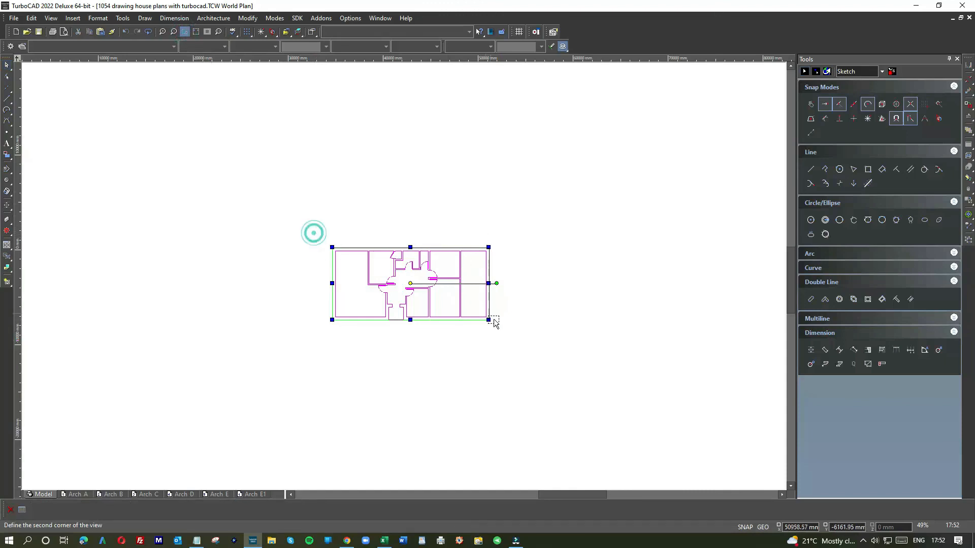
click(501, 335)
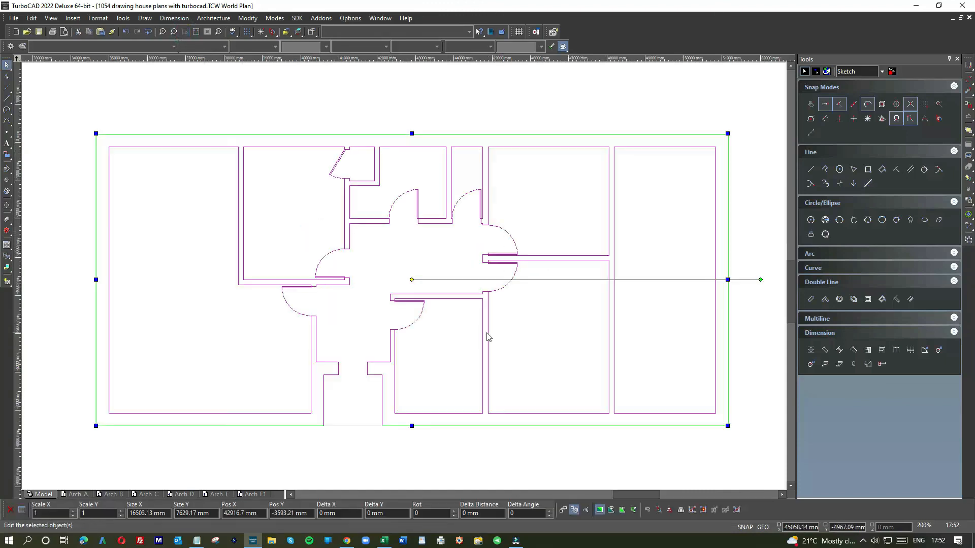
click(419, 110)
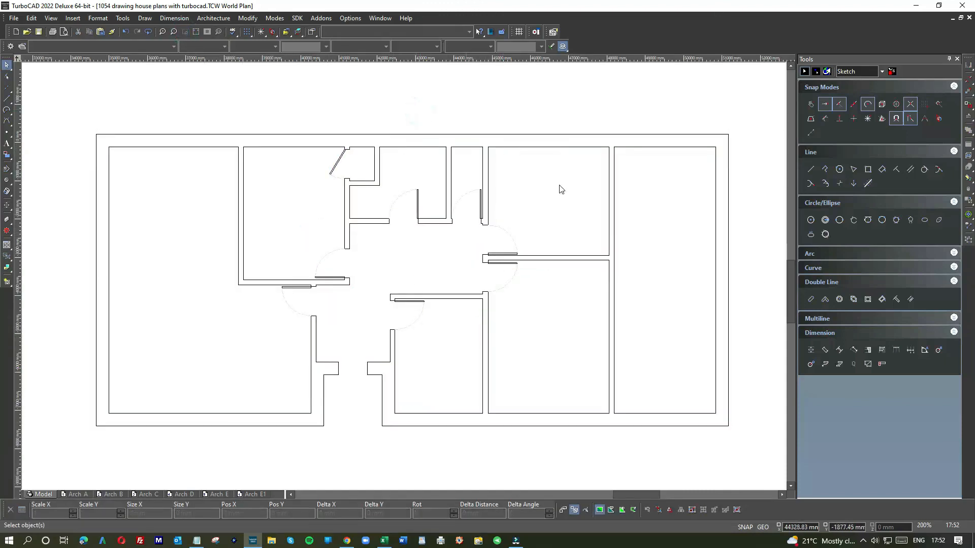
right_click(580, 112)
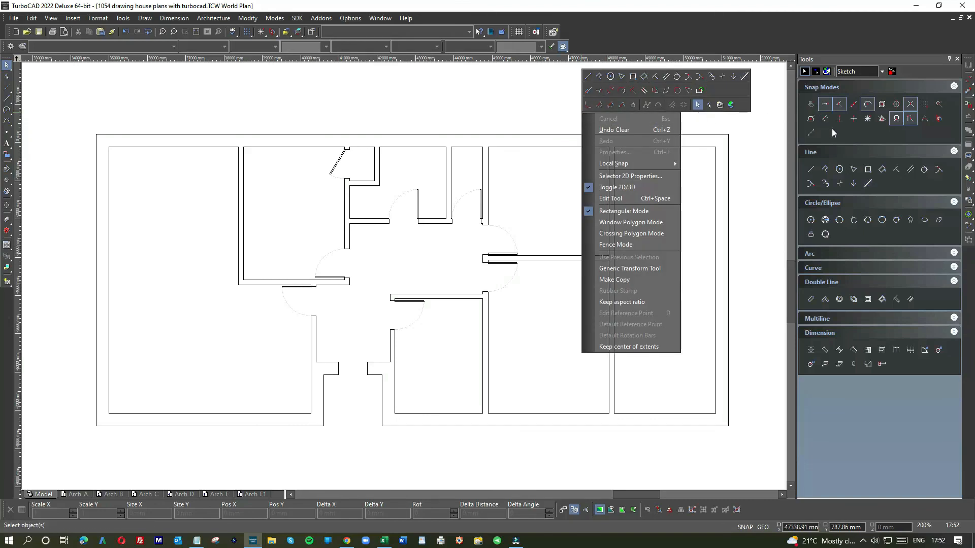
click(428, 101)
right_click(531, 100)
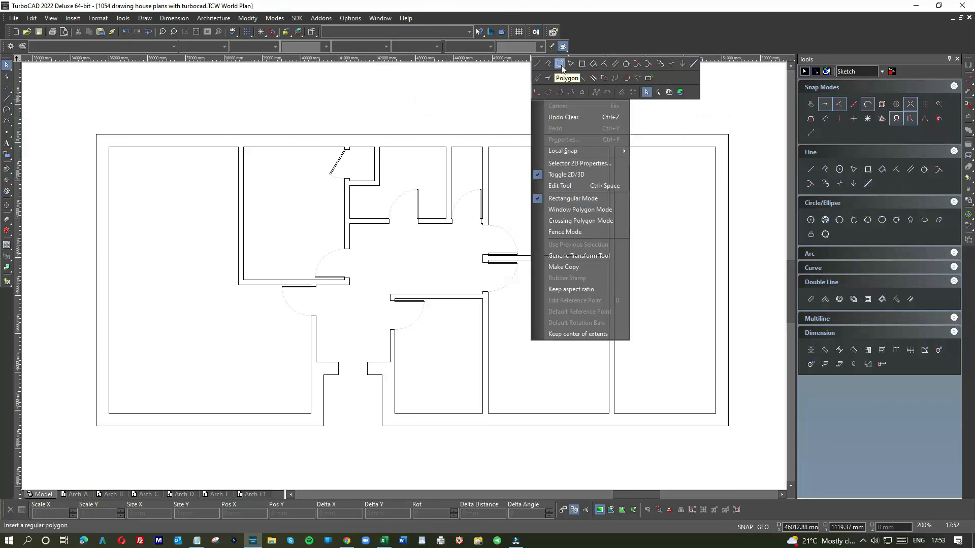
click(445, 81)
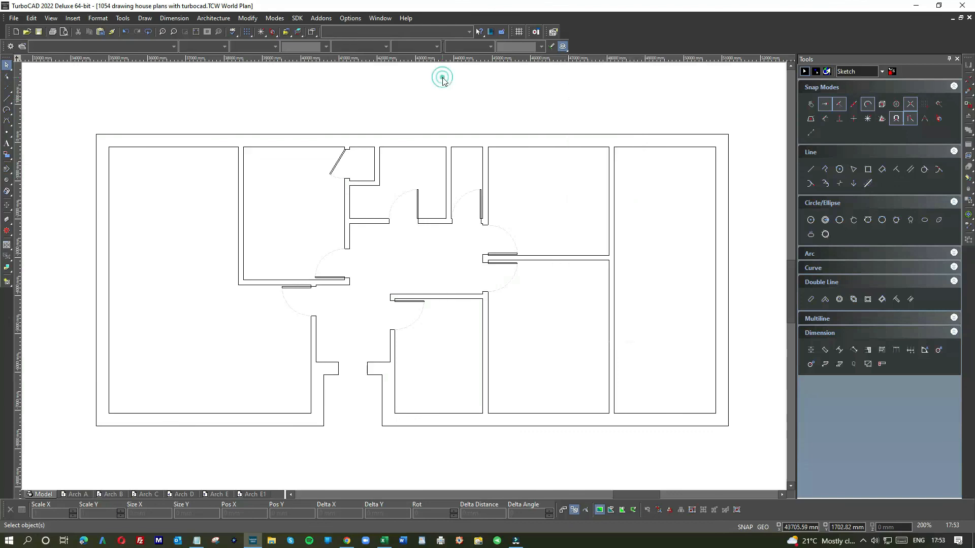
right_click(532, 107)
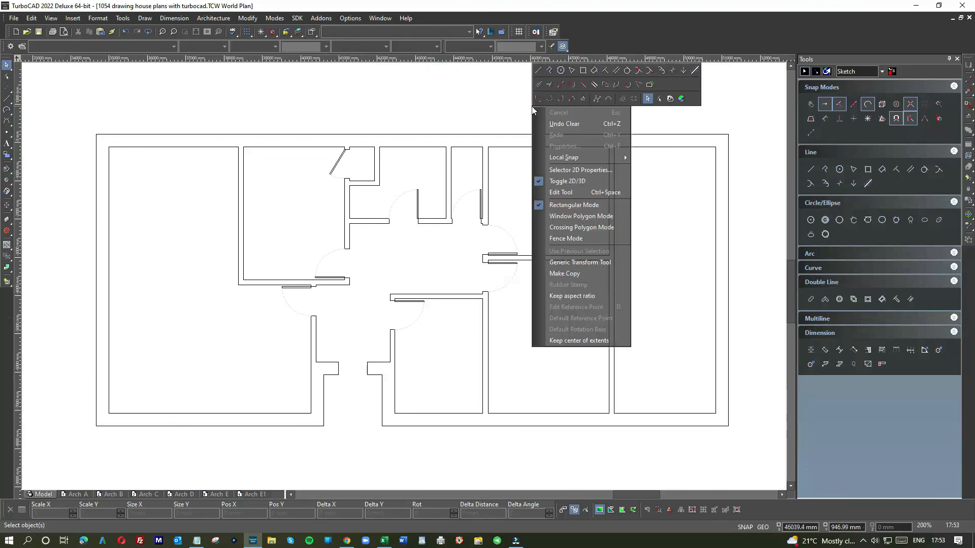
click(428, 85)
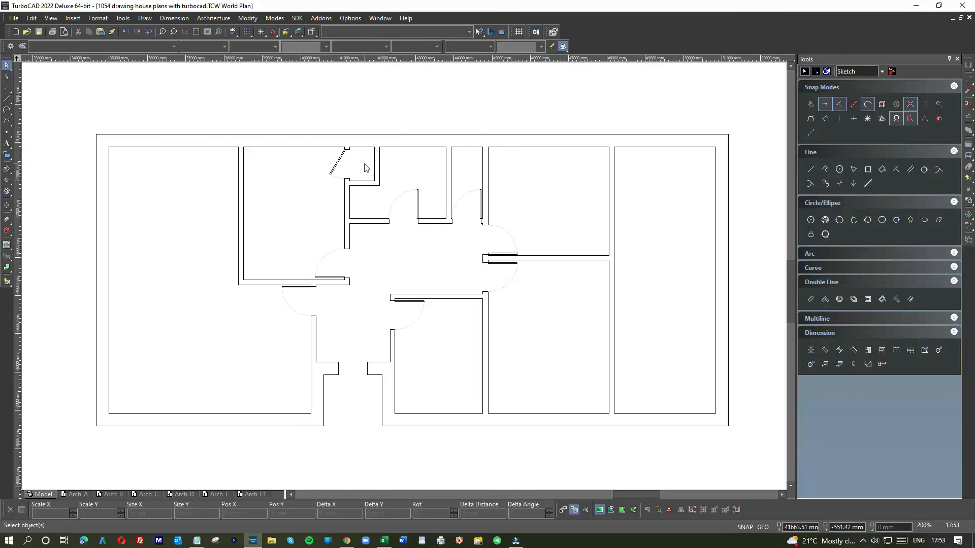
scroll(358, 193, down, 2)
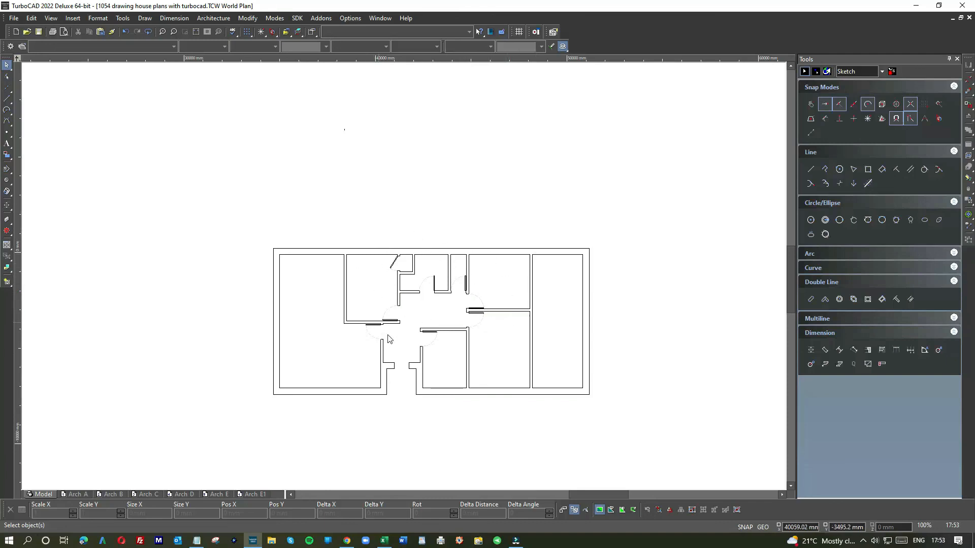
scroll(431, 348, up, 5)
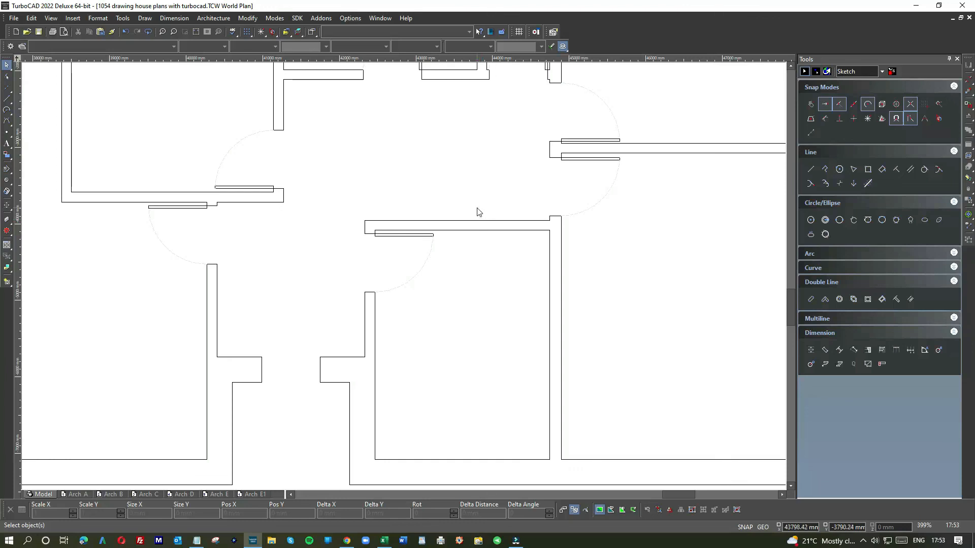
scroll(488, 207, down, 3)
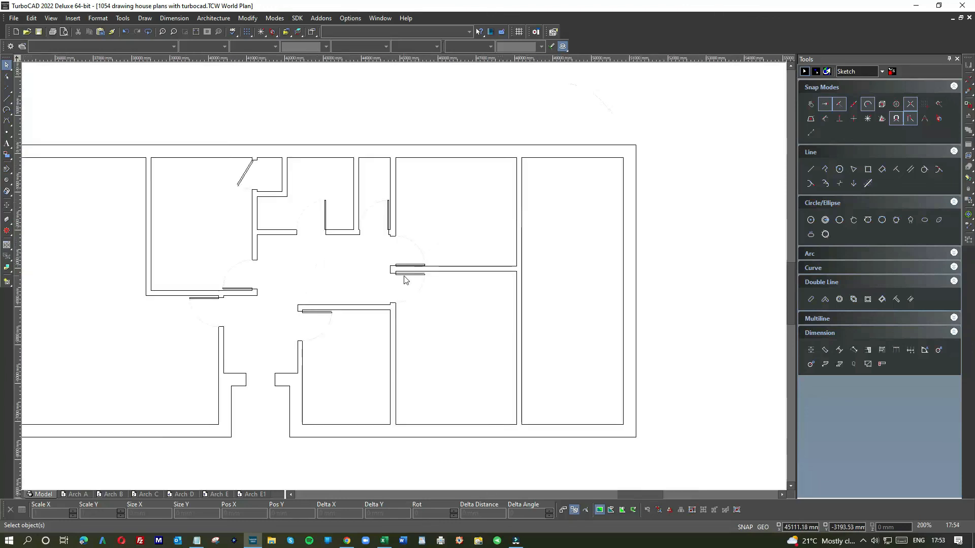
scroll(405, 280, up, 6)
scroll(406, 278, down, 6)
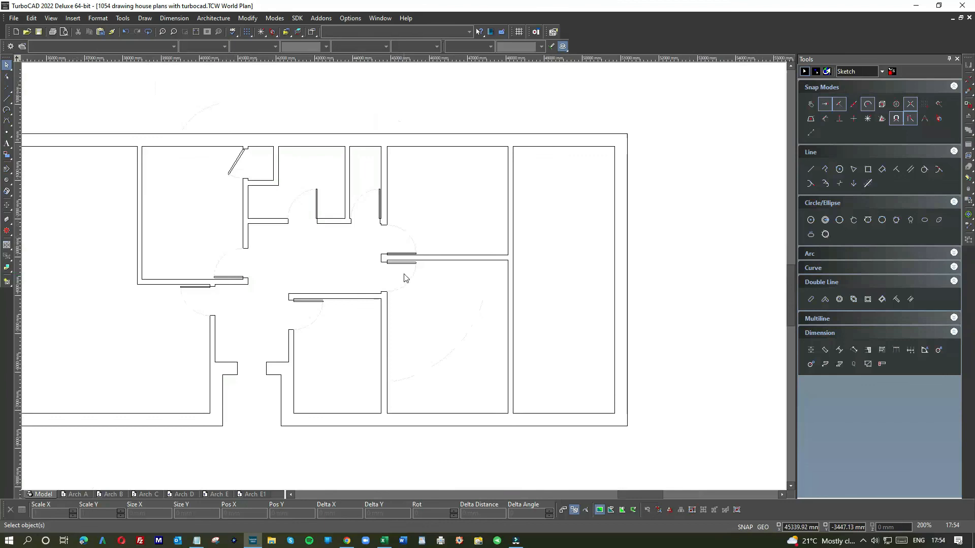
scroll(405, 278, down, 3)
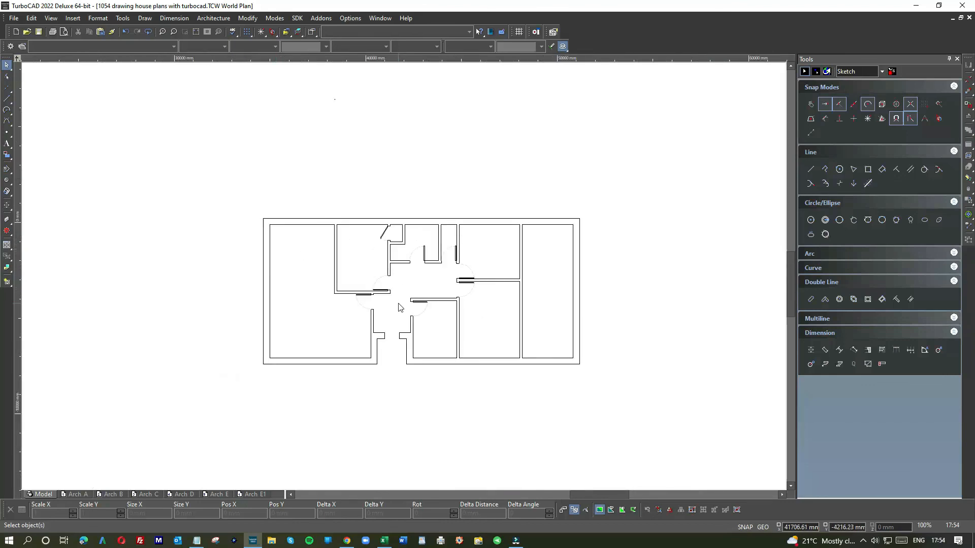
scroll(399, 307, up, 3)
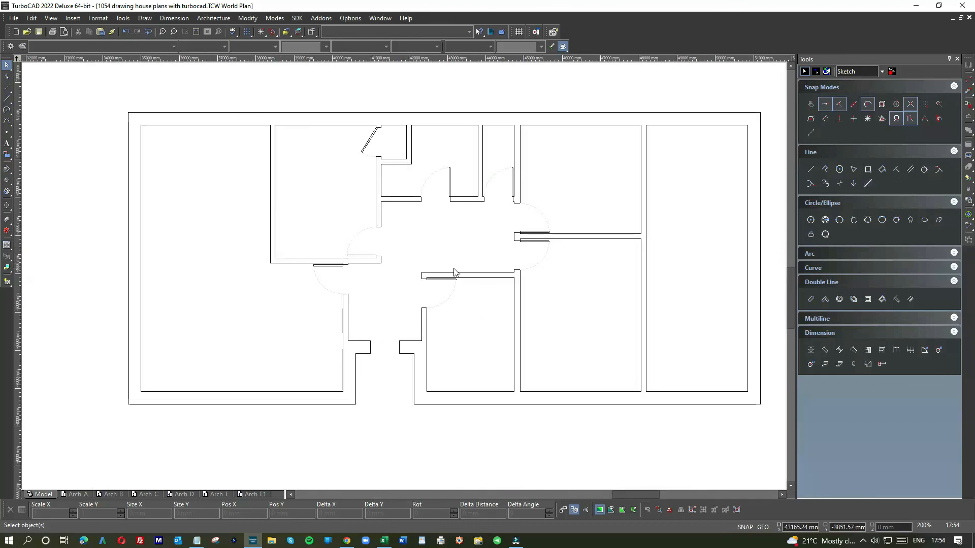